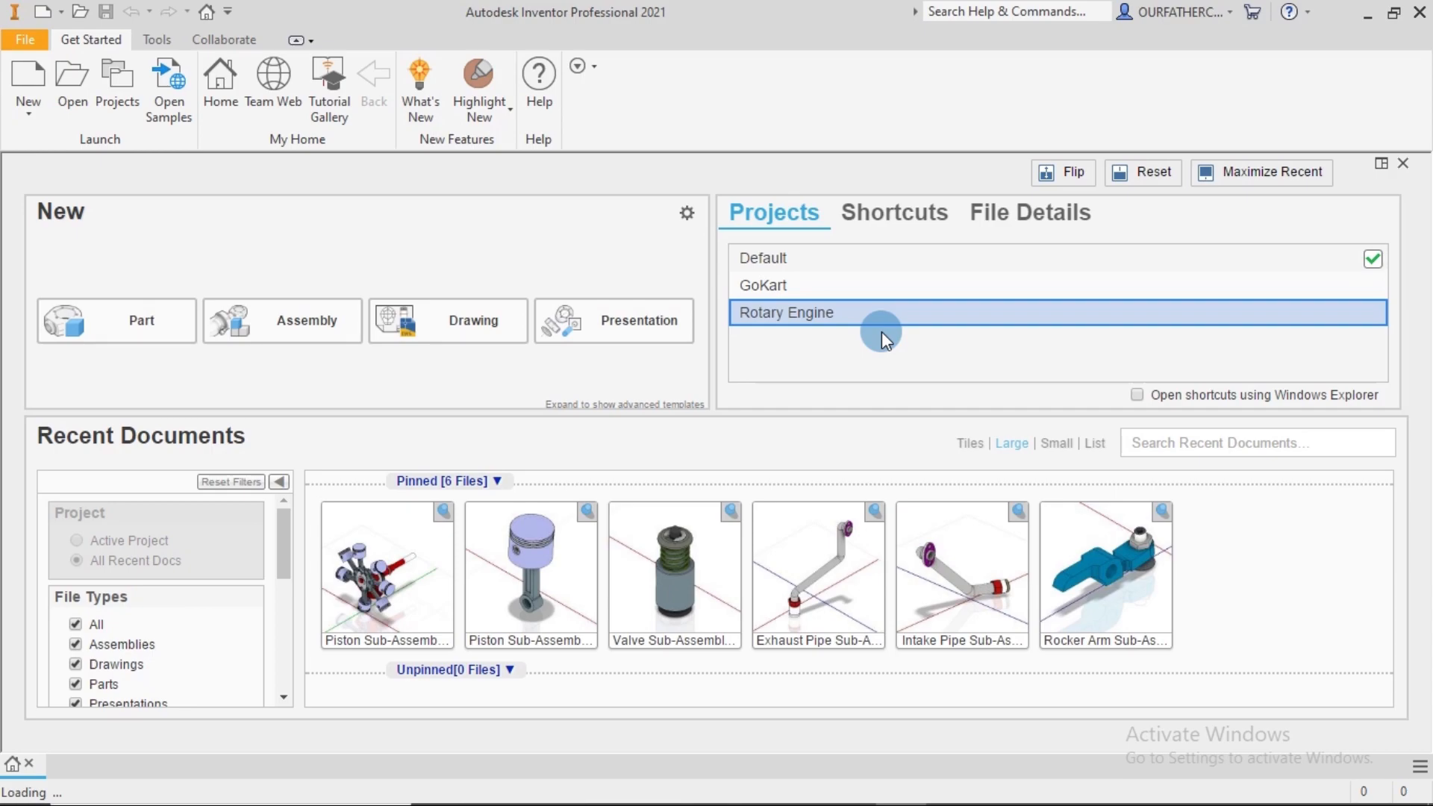
- Make Rotary Engine the active project and create a new assembly
{"action": "left_click", "coordinate": [1372, 313]}
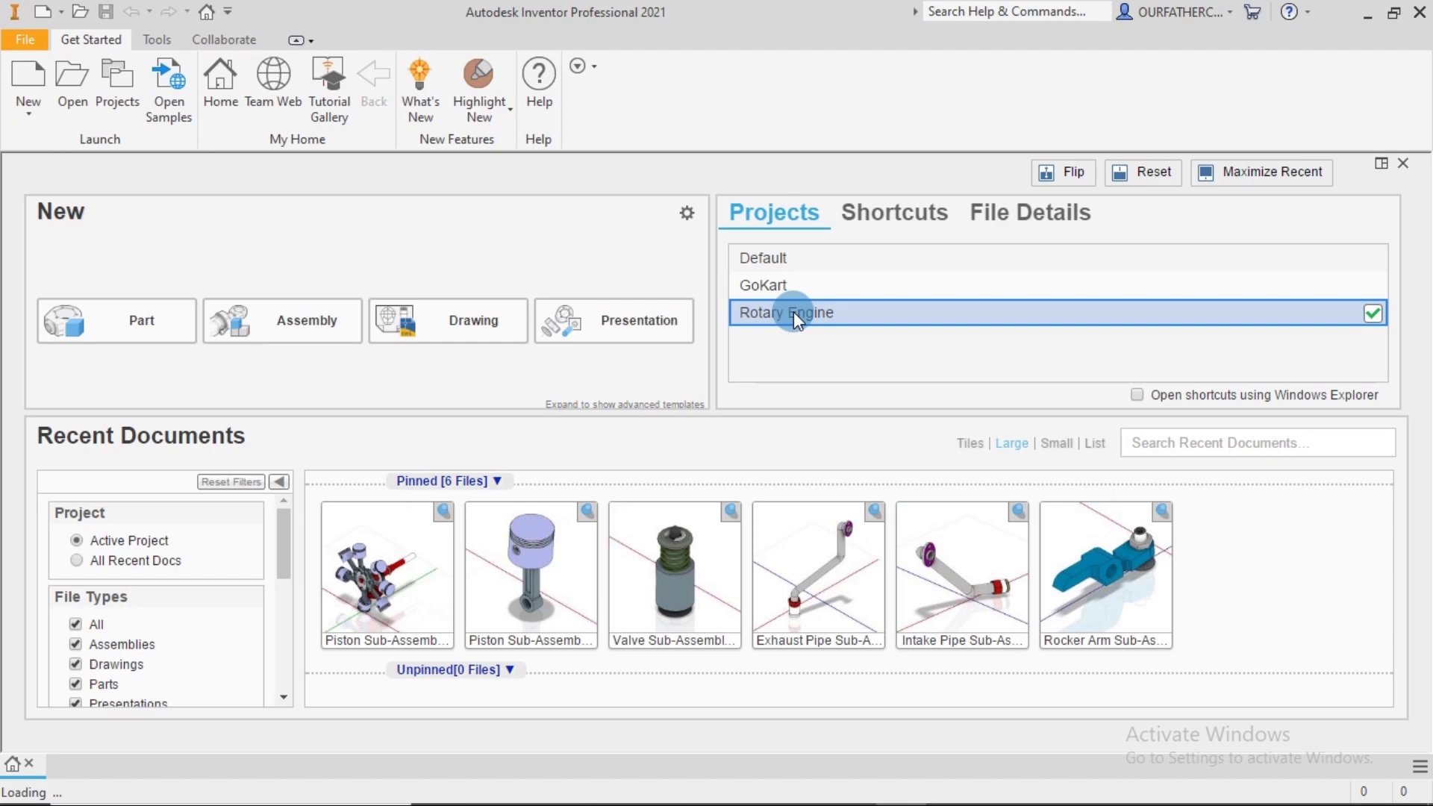
{"action": "left_click", "coordinate": [299, 313]}
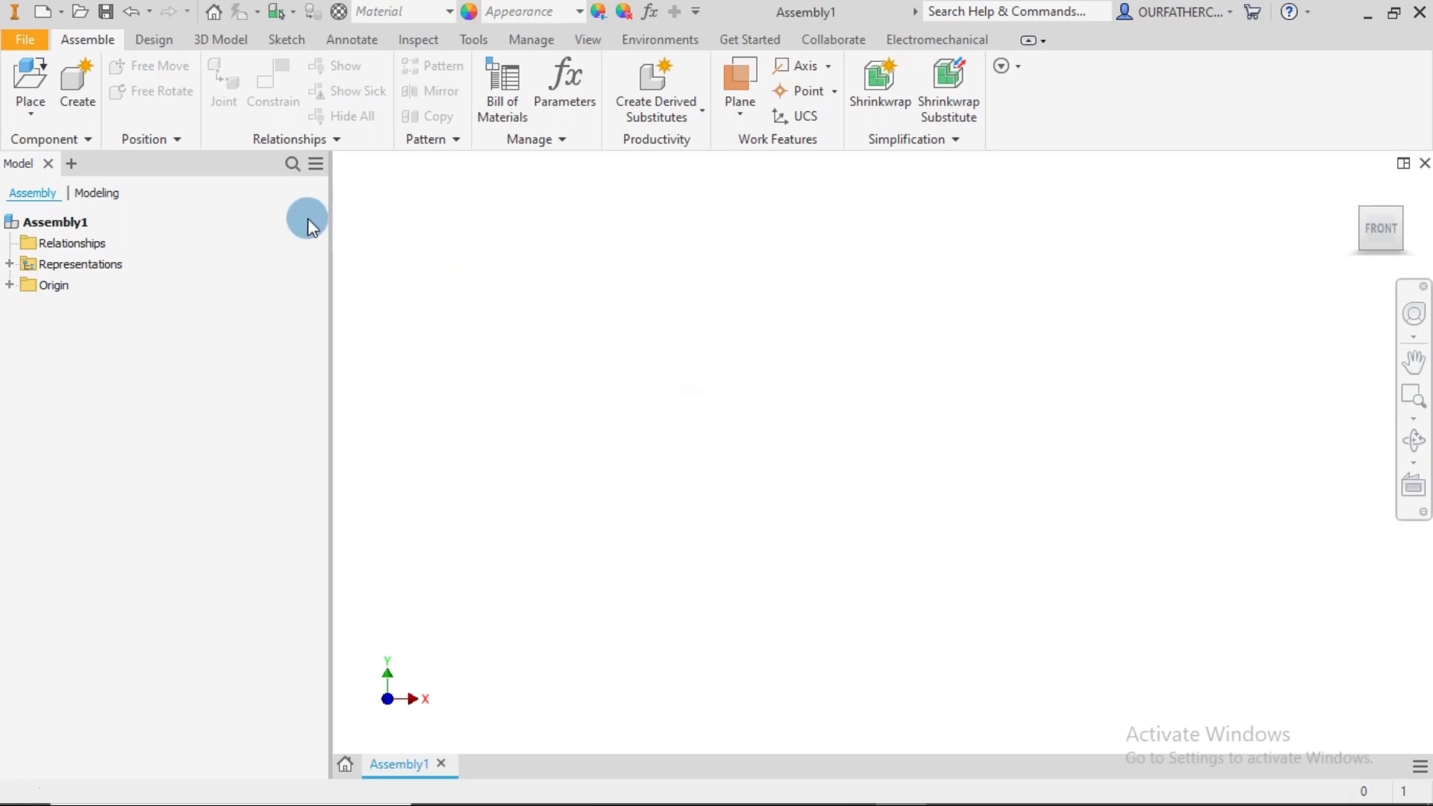
- Start placing components and select Cylinder Base Gasket, Cylinder Head Gasket, Cylinder Head, Cylinder Liner and Cylinder from the Rotary Engine folder
{"action": "left_click", "coordinate": [41, 75]}
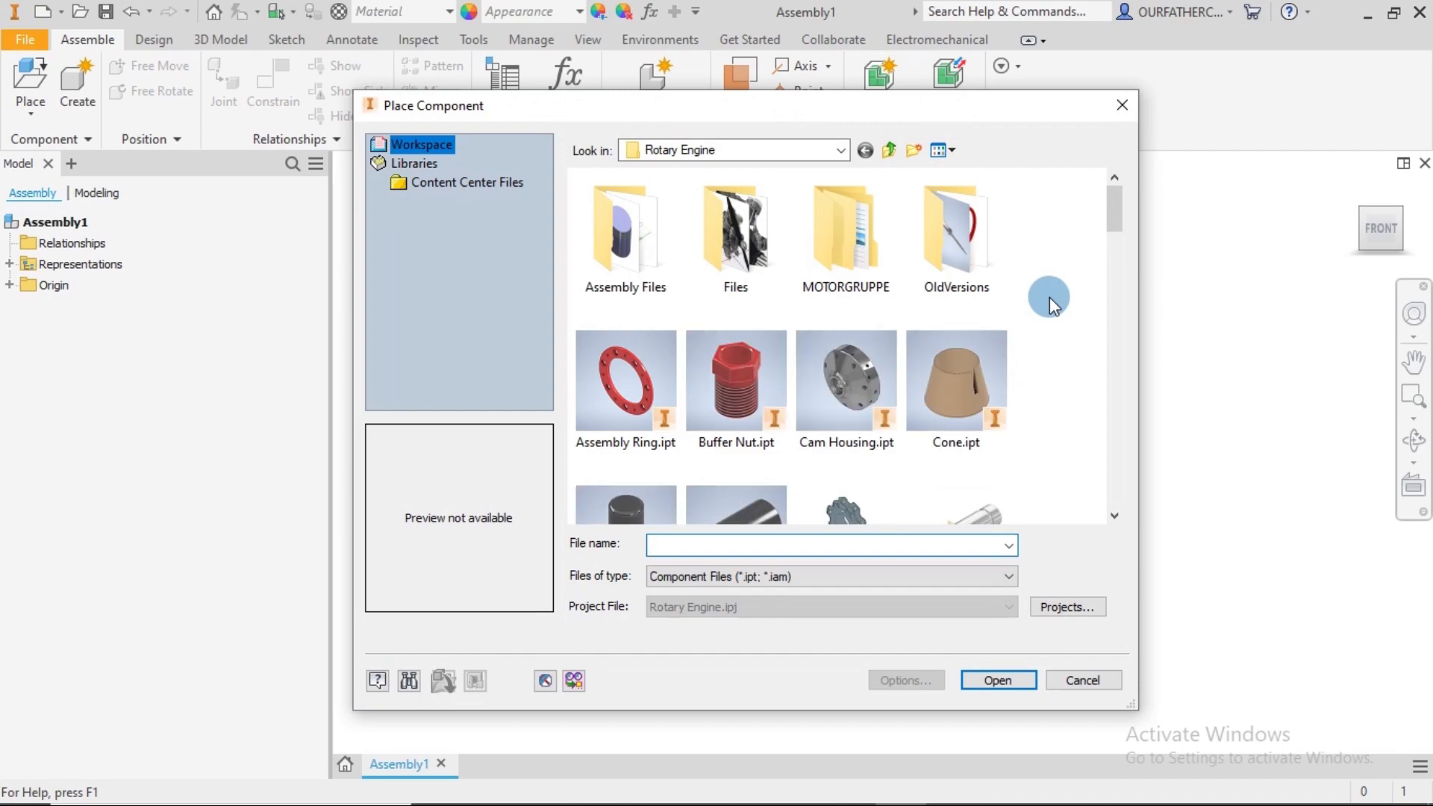
{"action": "scroll", "coordinate": [1050, 297], "scroll_direction": "down", "scroll_amount": 3}
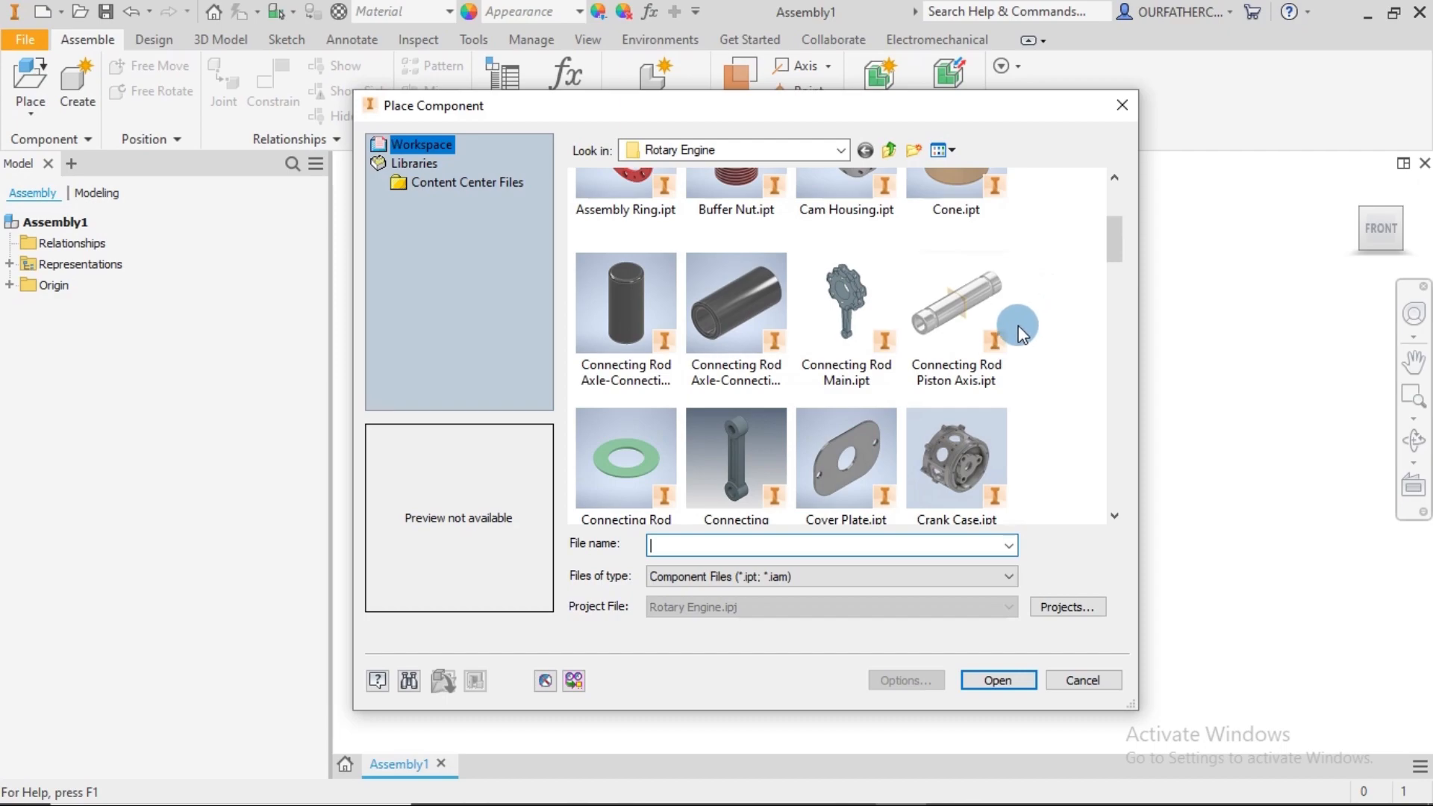
{"action": "scroll", "coordinate": [1032, 297], "scroll_direction": "down", "scroll_amount": 5}
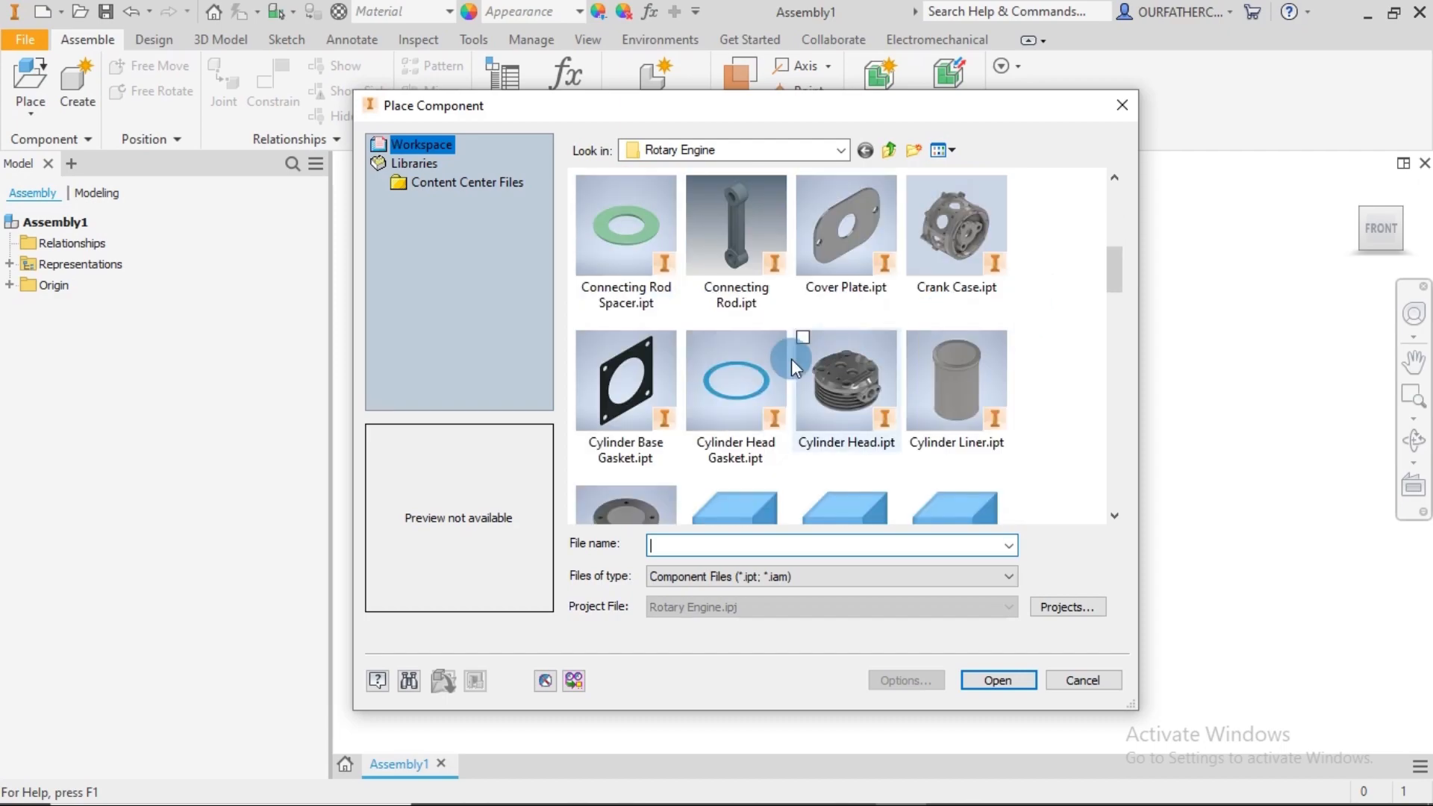
{"action": "left_click", "coordinate": [584, 337]}
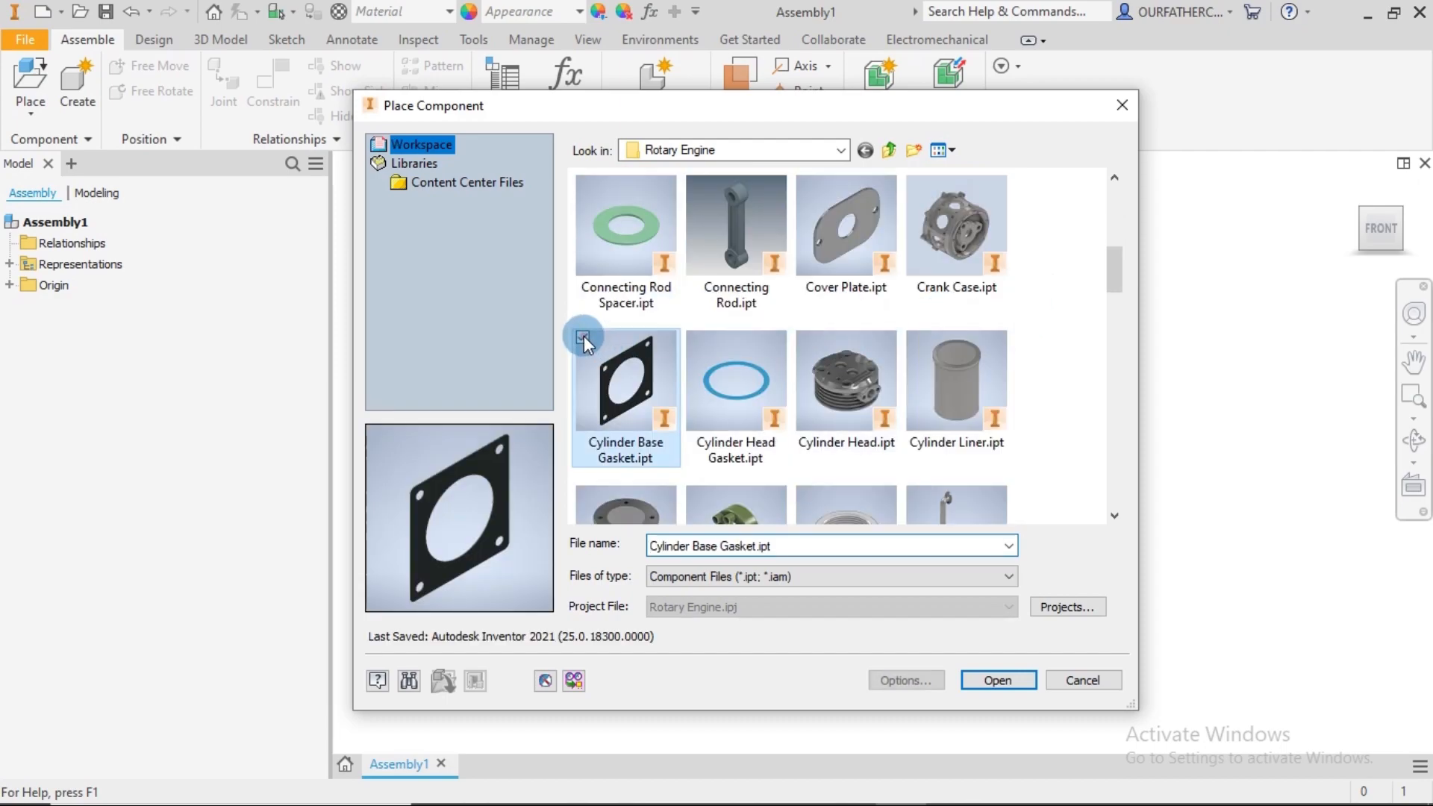
{"action": "left_click", "coordinate": [691, 337]}
{"action": "left_click", "coordinate": [804, 335]}
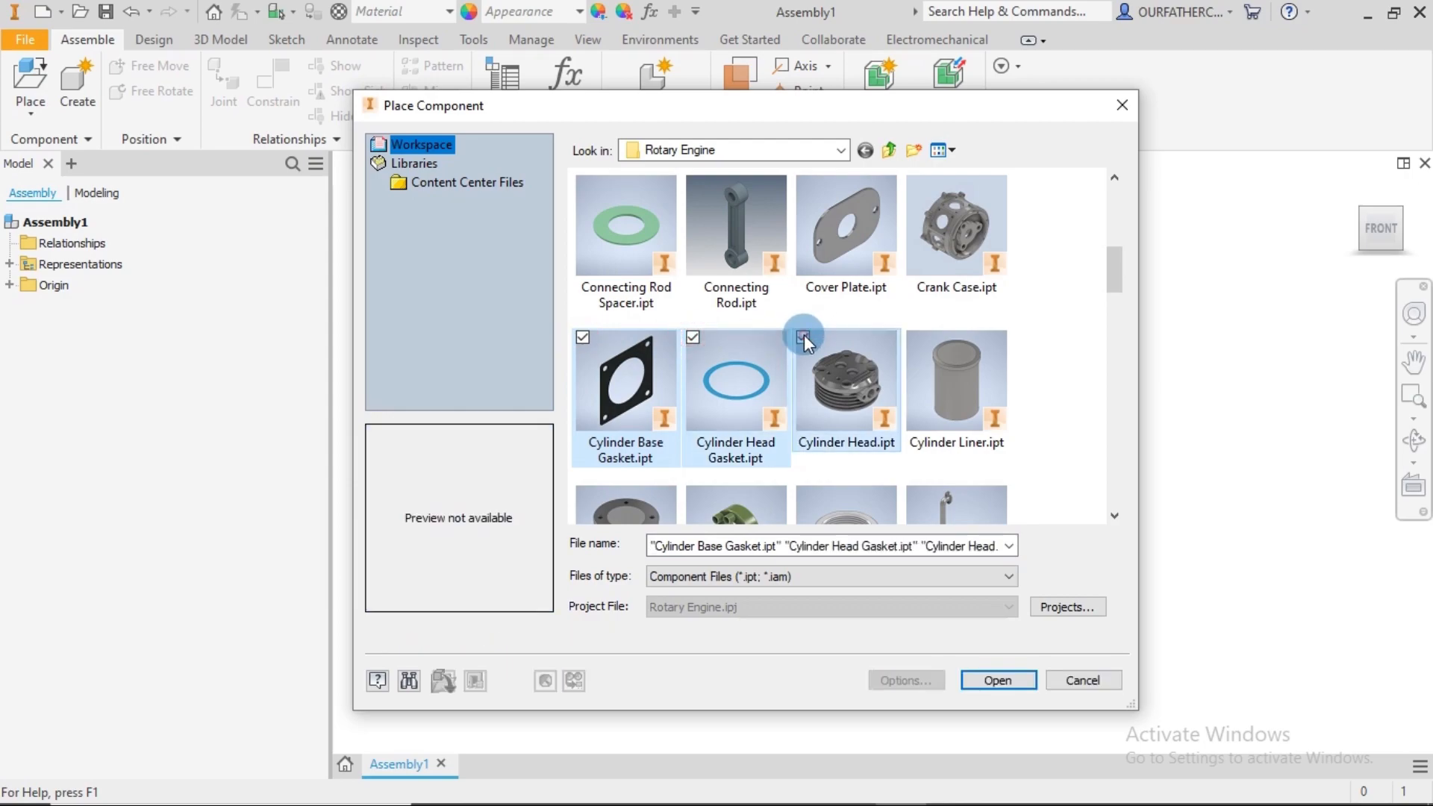
{"action": "left_click", "coordinate": [913, 337]}
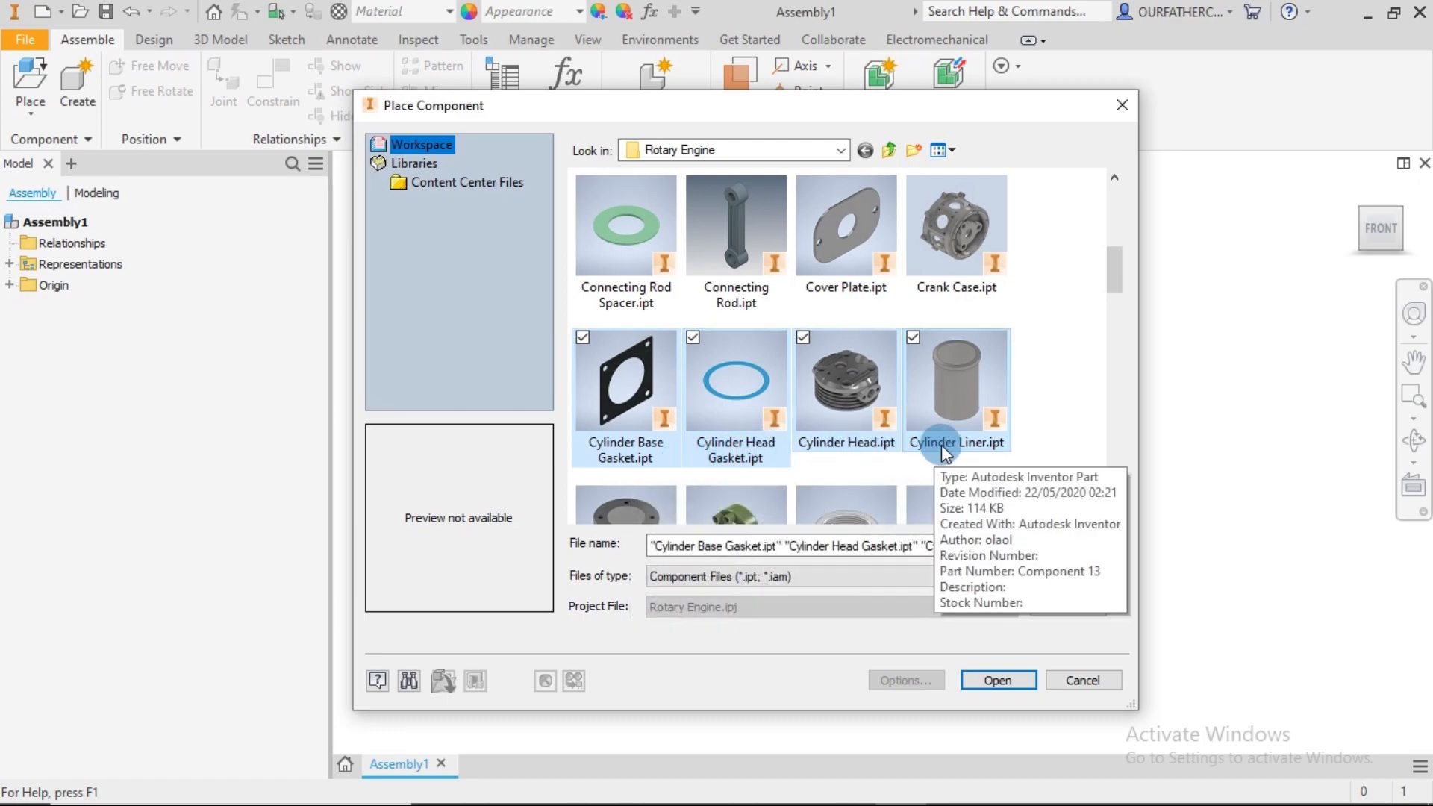
{"action": "scroll", "coordinate": [1049, 373], "scroll_direction": "down", "scroll_amount": 3}
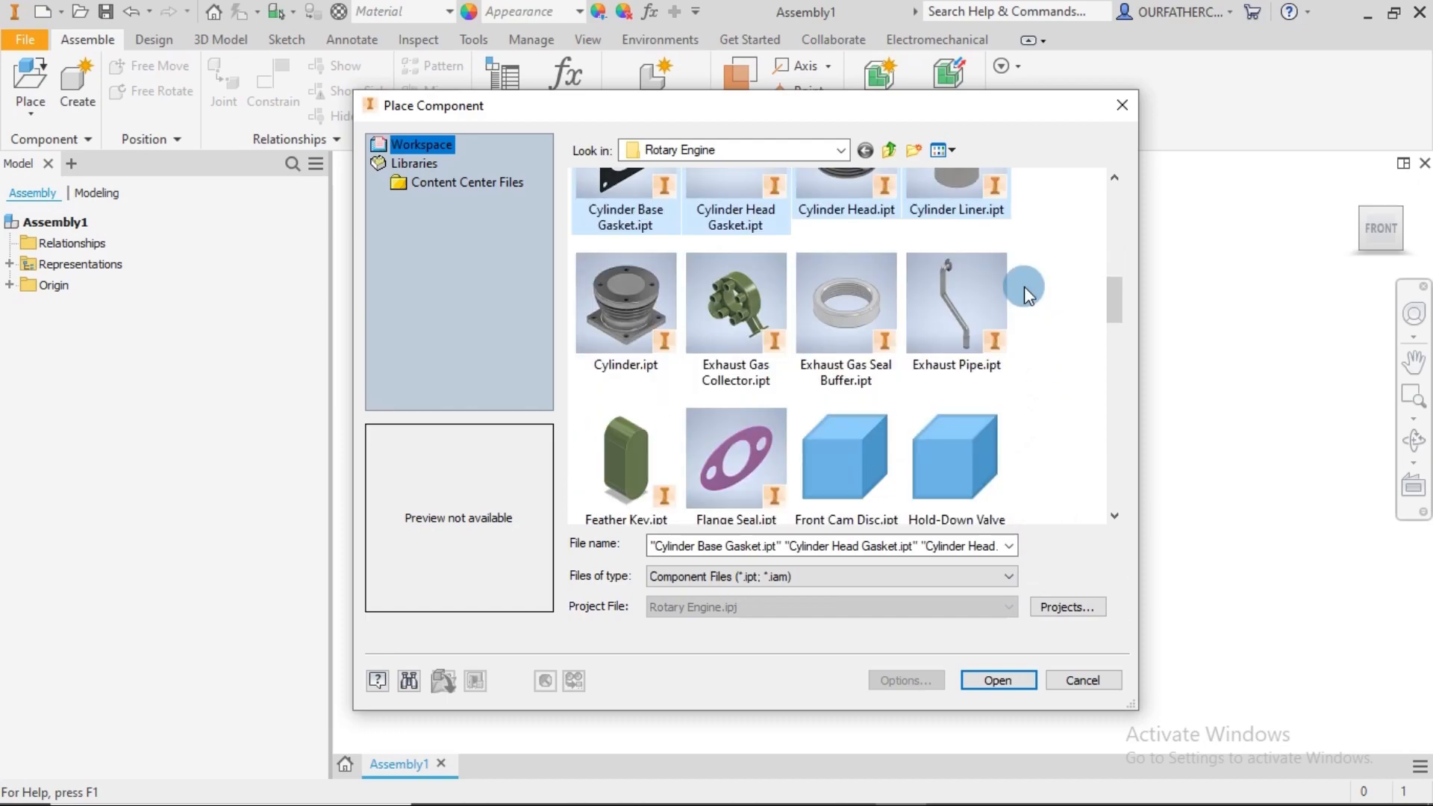
{"action": "left_click", "coordinate": [583, 259]}
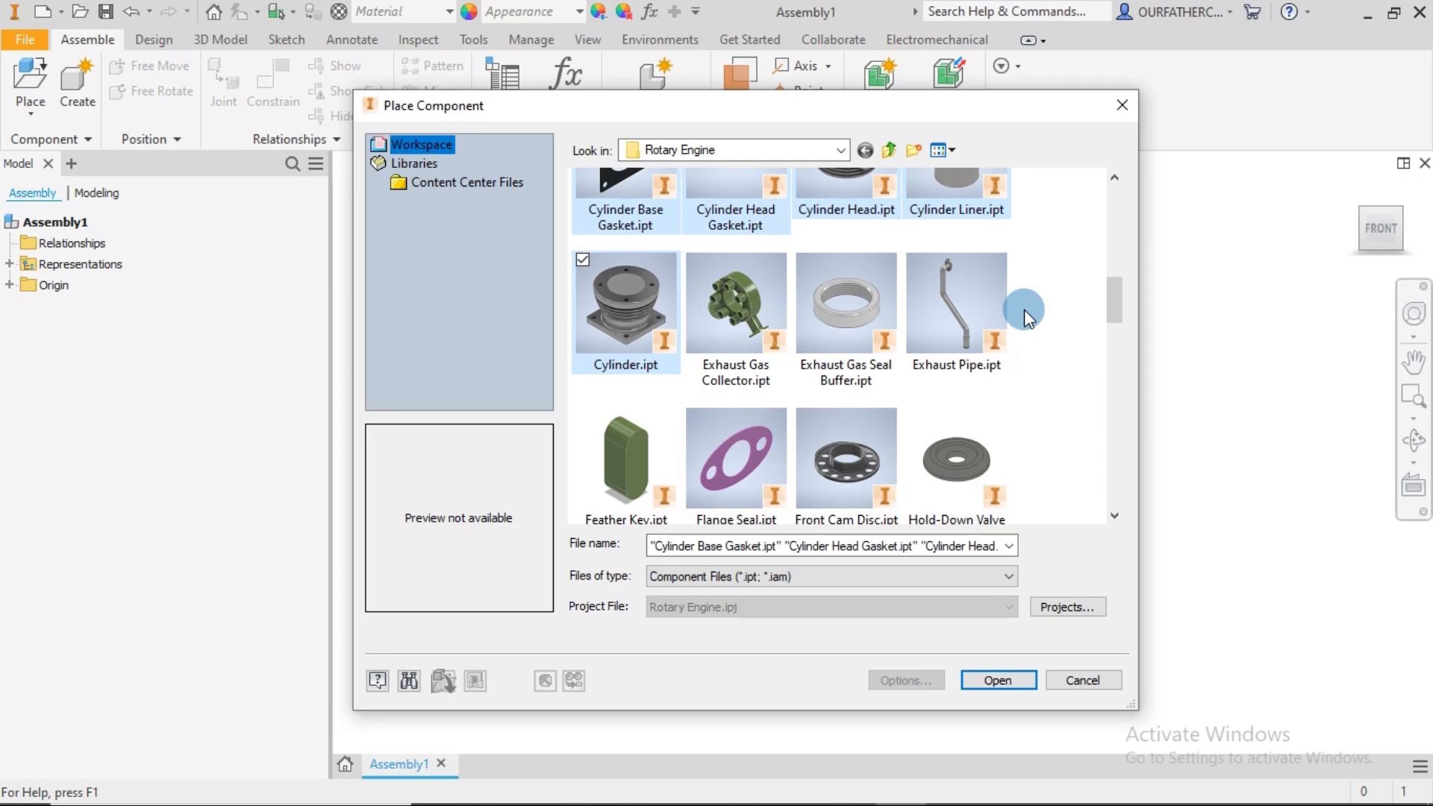
- Add Rocker Arm Axle.ipt and Rocker Arm Bearing Block.ipt to the parts selected for placement
{"action": "scroll", "coordinate": [926, 318], "scroll_direction": "up", "scroll_amount": 3}
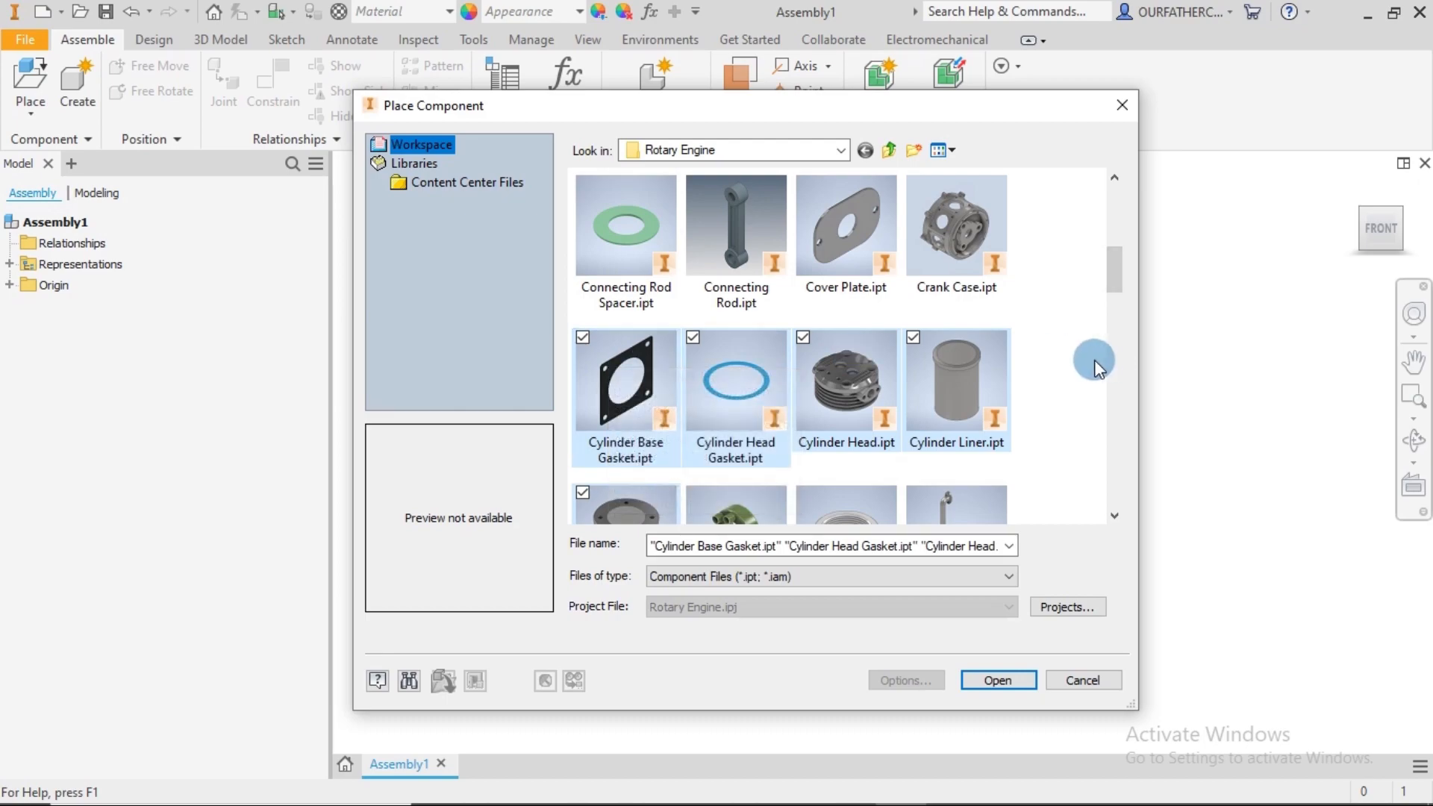
{"action": "scroll", "coordinate": [1073, 351], "scroll_direction": "down", "scroll_amount": 3}
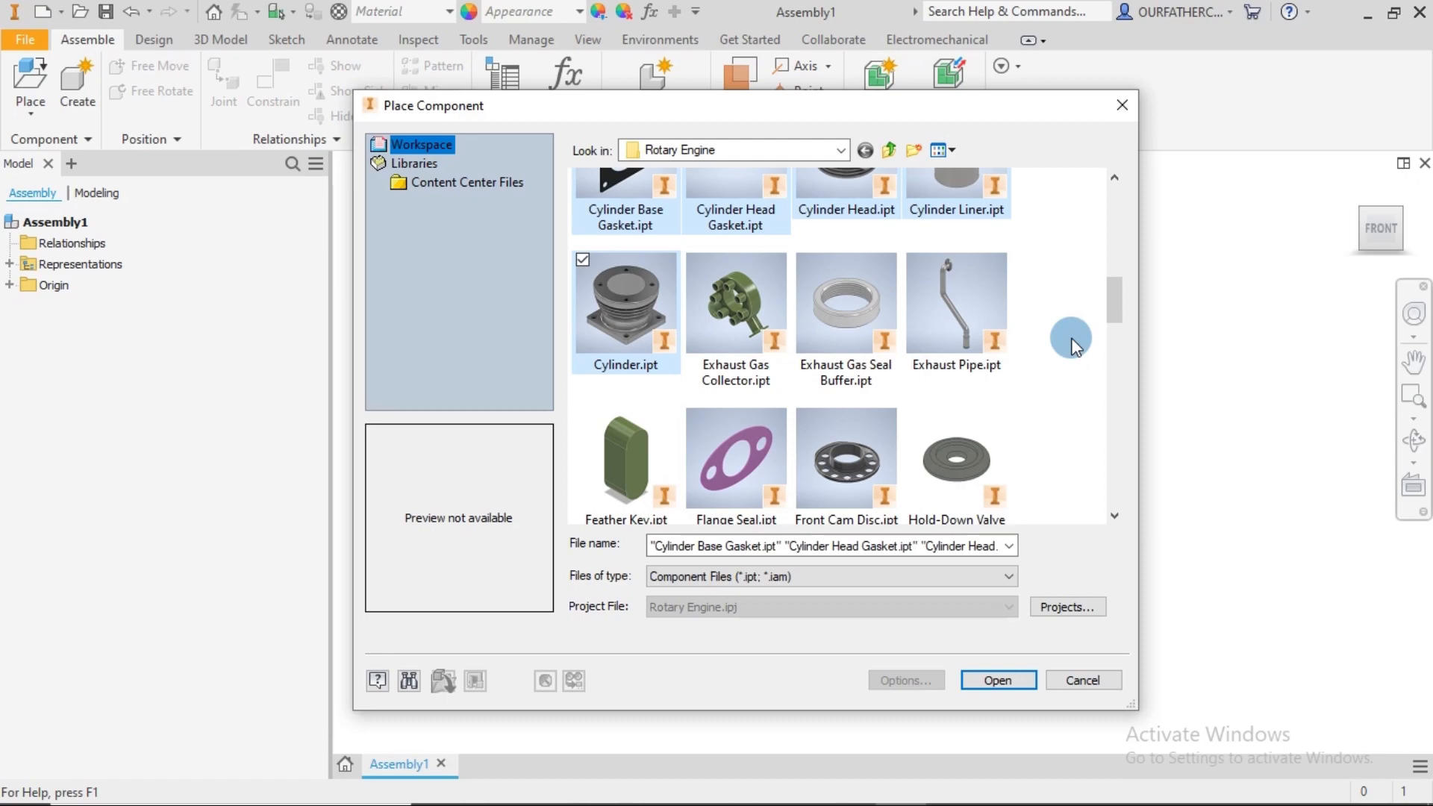
{"action": "scroll", "coordinate": [1072, 345], "scroll_direction": "up", "scroll_amount": 3}
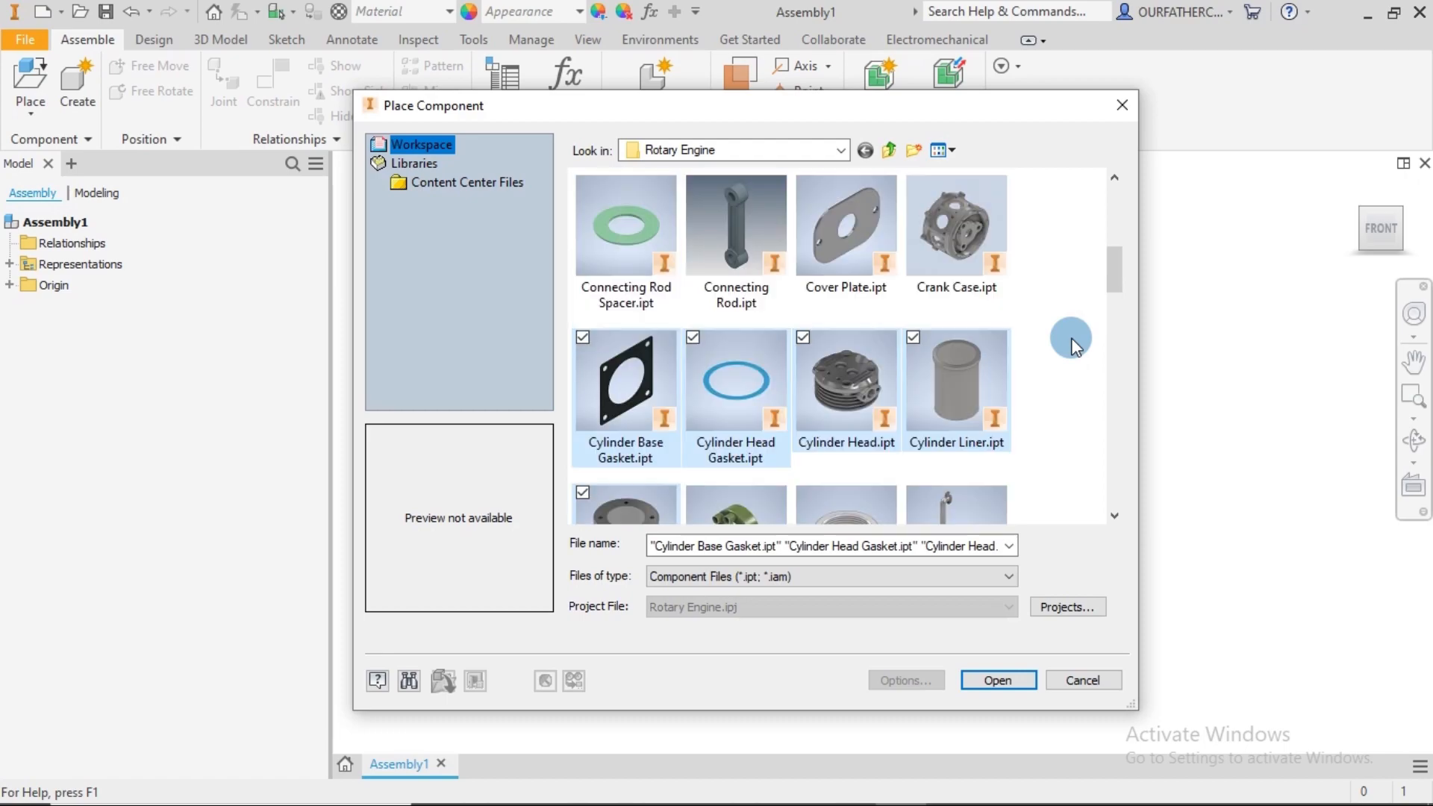
{"action": "scroll", "coordinate": [1073, 344], "scroll_direction": "down", "scroll_amount": 6}
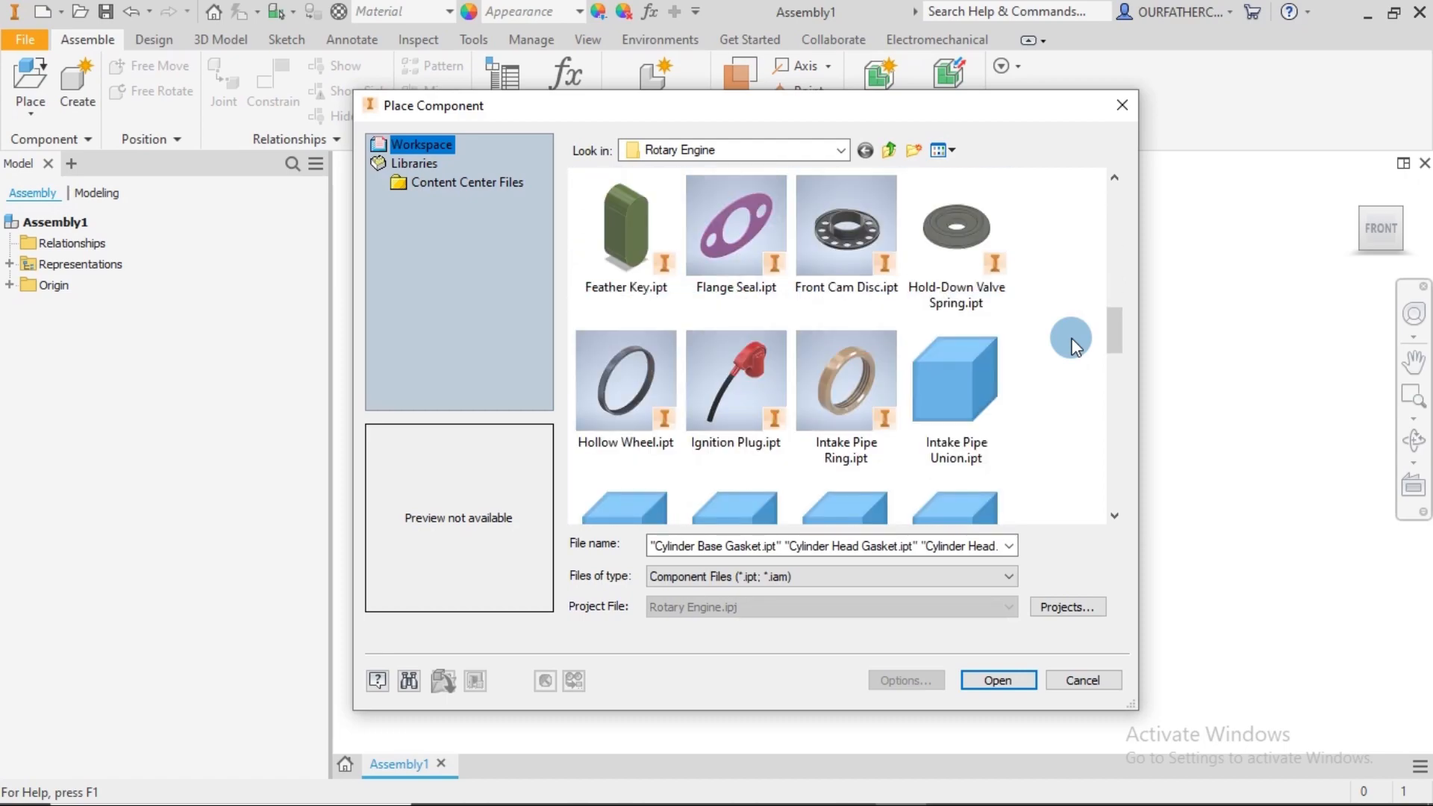
{"action": "scroll", "coordinate": [1073, 344], "scroll_direction": "down", "scroll_amount": 3}
{"action": "scroll", "coordinate": [1073, 345], "scroll_direction": "down", "scroll_amount": 3}
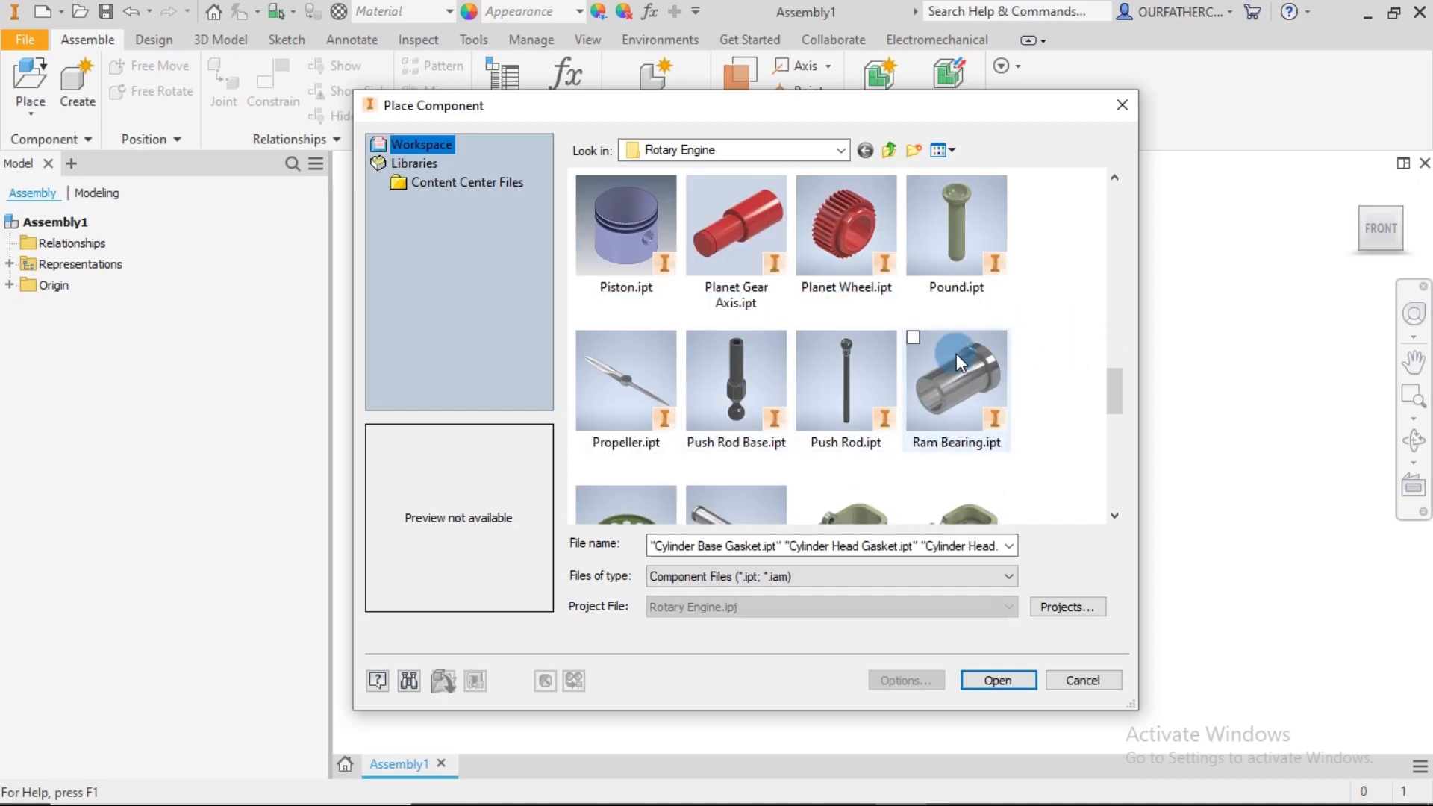
{"action": "scroll", "coordinate": [1057, 340], "scroll_direction": "down", "scroll_amount": 3}
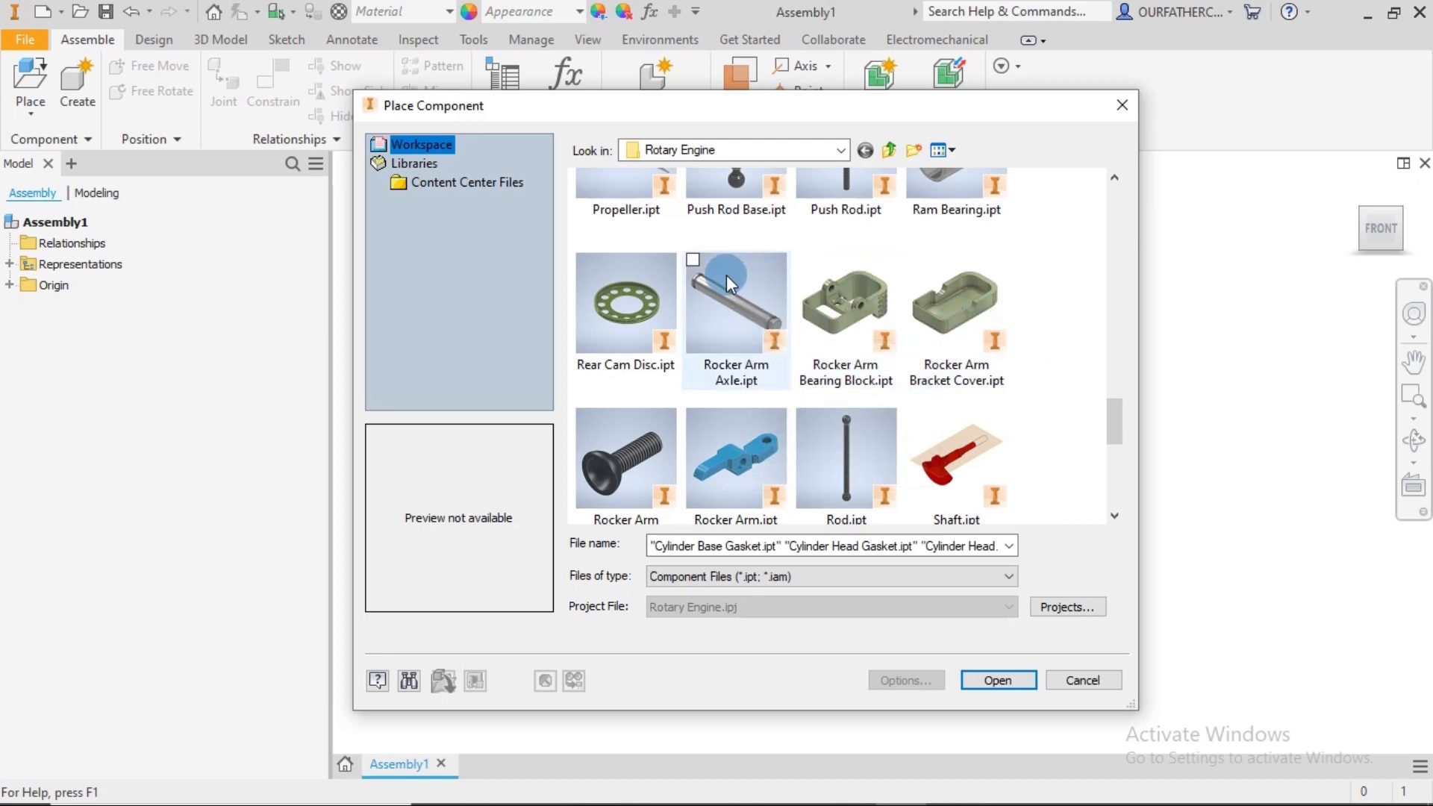
{"action": "left_click", "coordinate": [694, 258]}
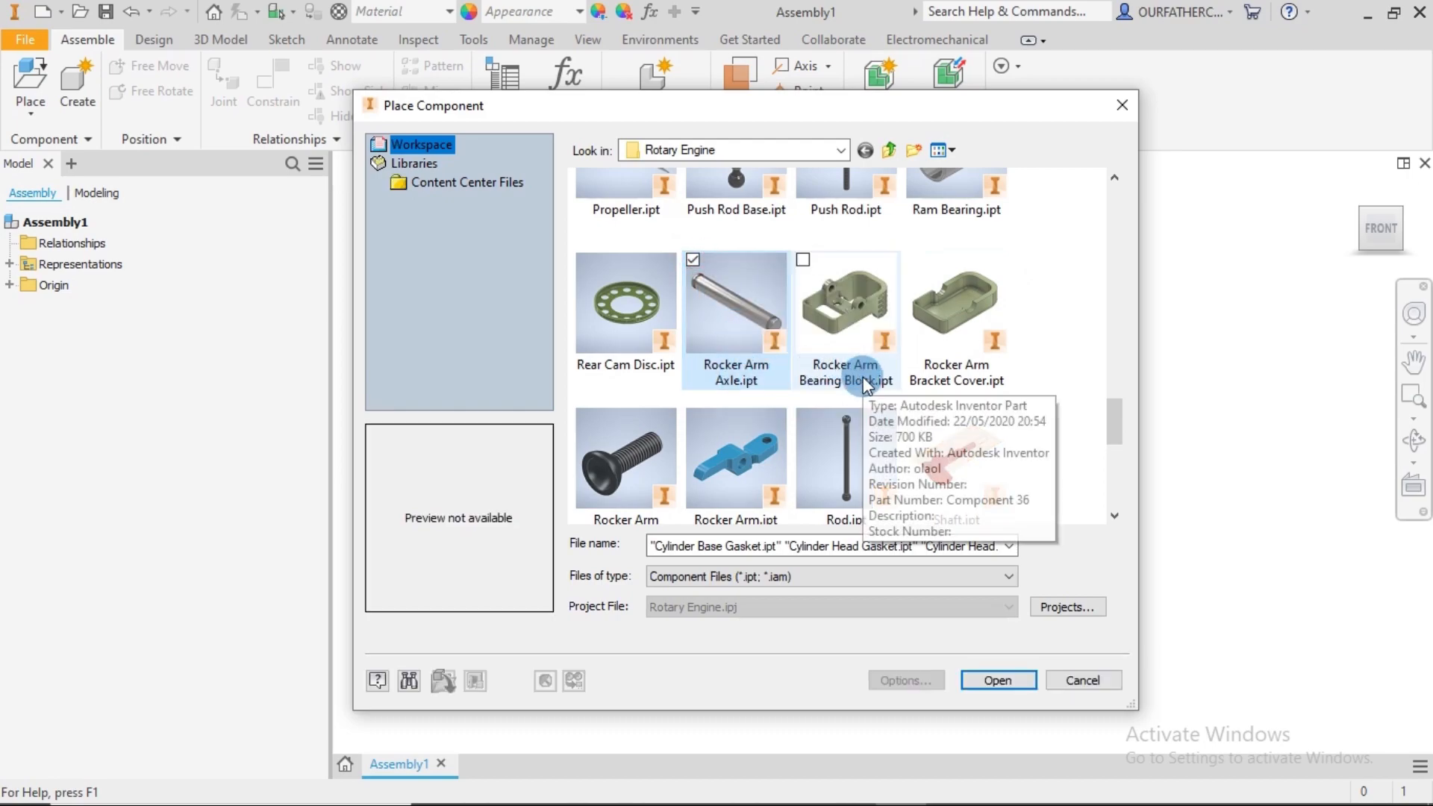
{"action": "left_click", "coordinate": [798, 256]}
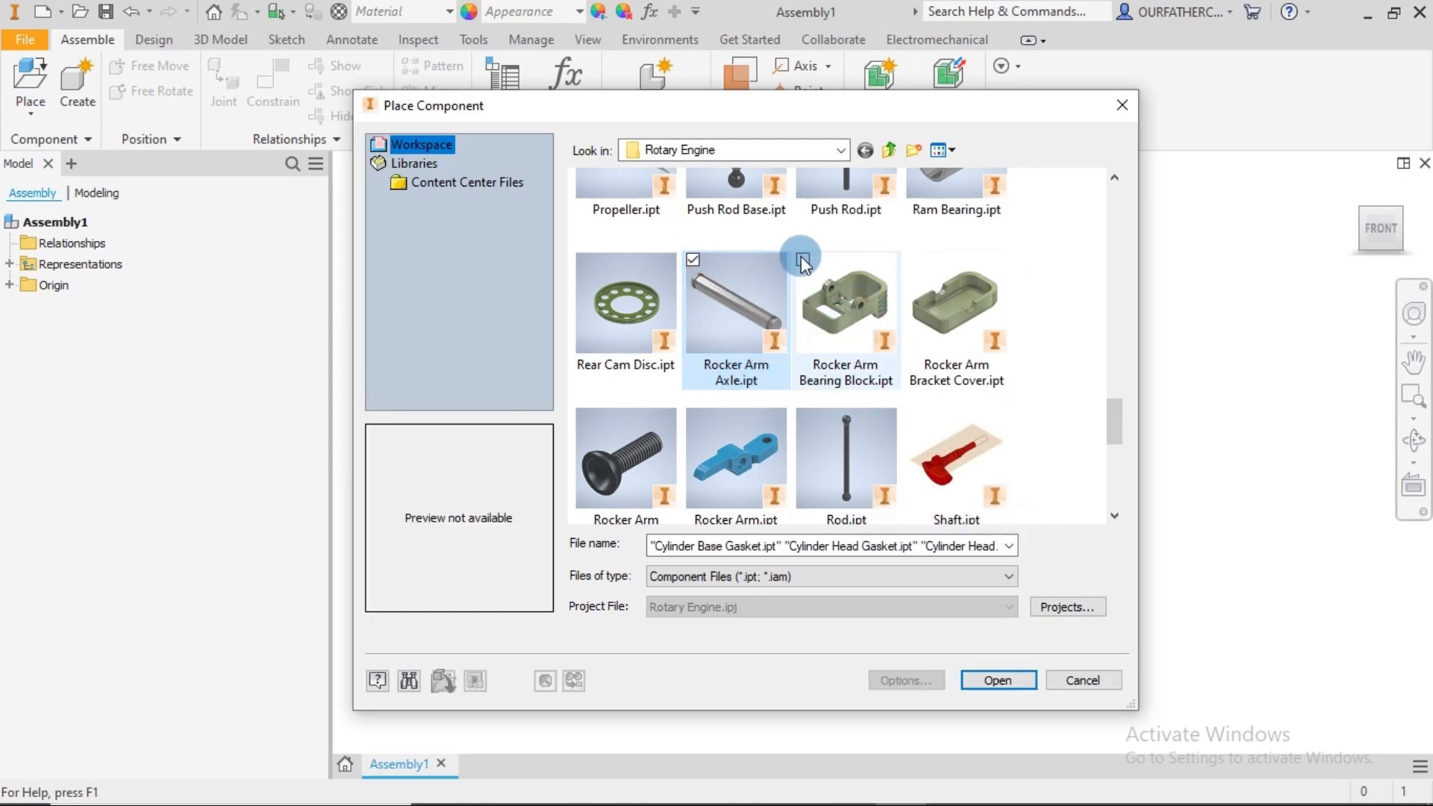
- Add Spacer Sleeve.ipt to the parts selected for placement
{"action": "scroll", "coordinate": [1019, 317], "scroll_direction": "up", "scroll_amount": 10}
{"action": "scroll", "coordinate": [1026, 320], "scroll_direction": "up", "scroll_amount": 3}
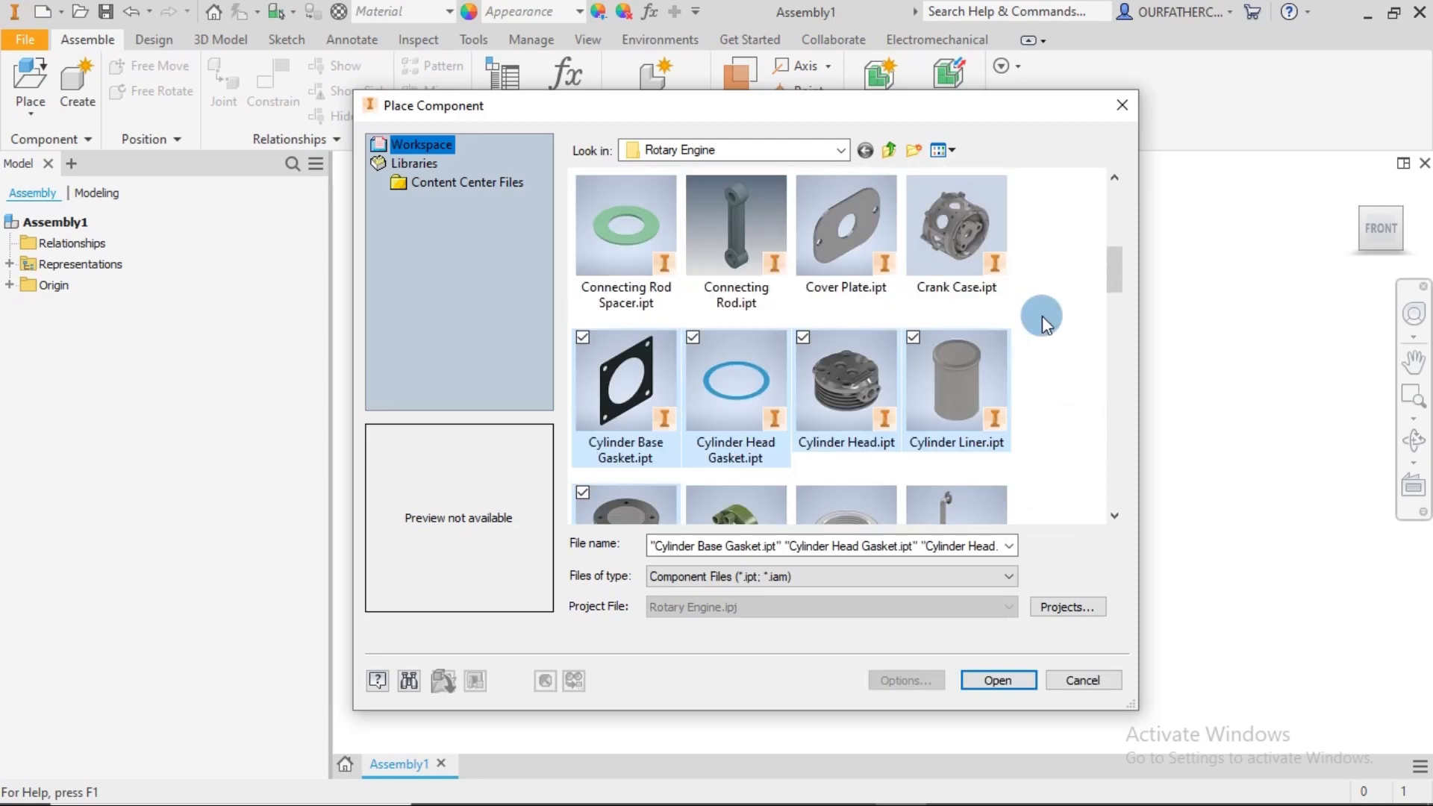
{"action": "scroll", "coordinate": [1038, 319], "scroll_direction": "down", "scroll_amount": 3}
{"action": "scroll", "coordinate": [1032, 319], "scroll_direction": "down", "scroll_amount": 3}
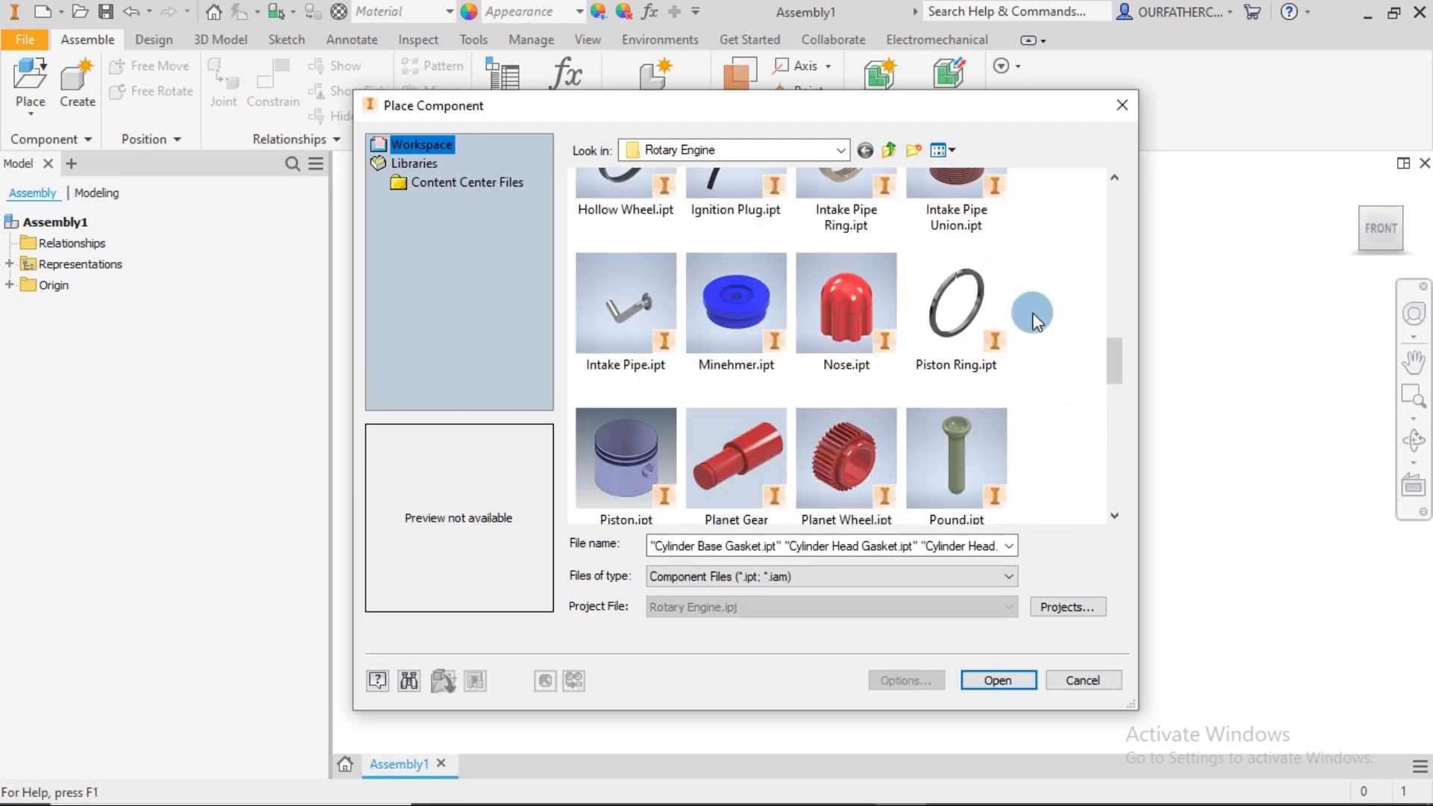
{"action": "scroll", "coordinate": [1032, 319], "scroll_direction": "down", "scroll_amount": 2}
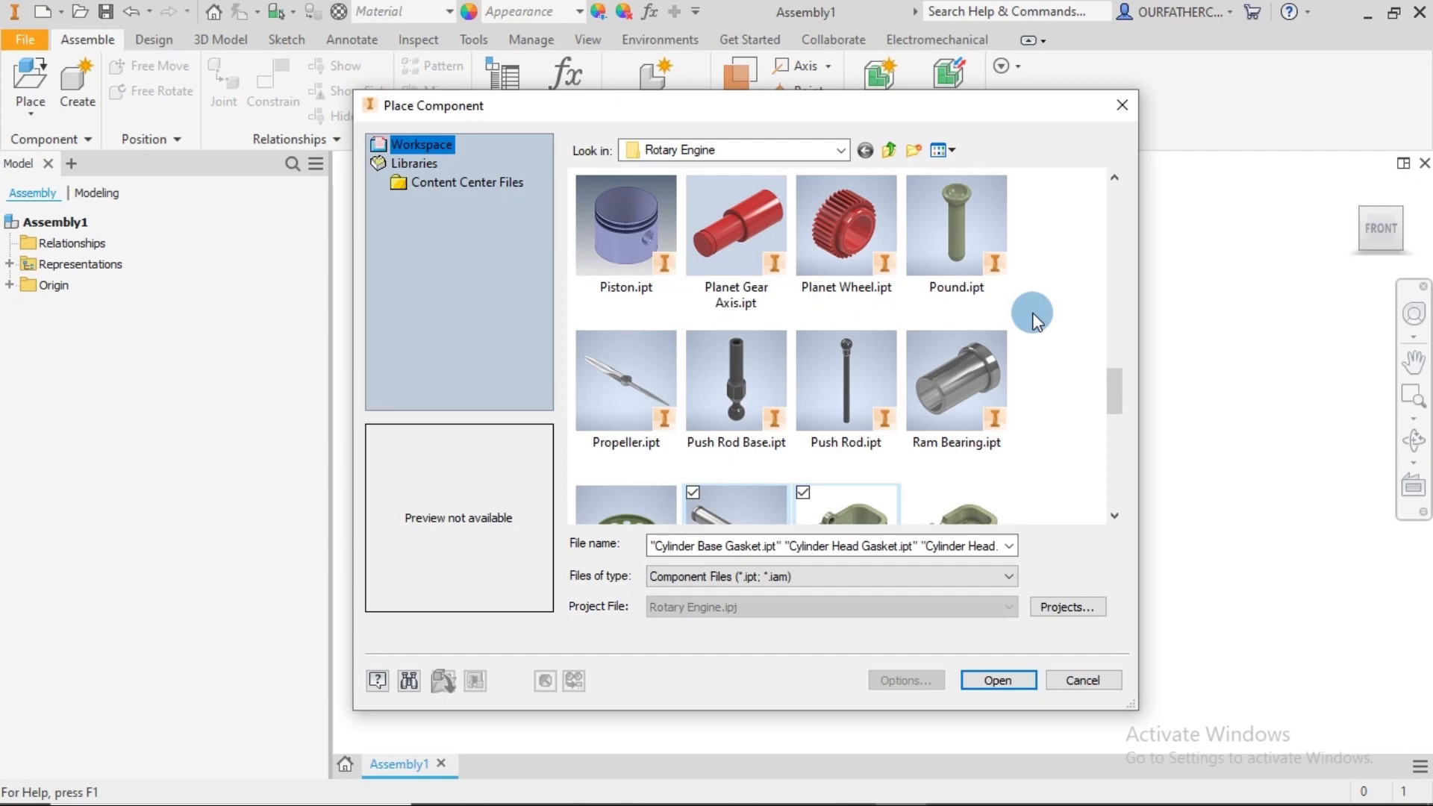
{"action": "scroll", "coordinate": [1036, 321], "scroll_direction": "down", "scroll_amount": 3}
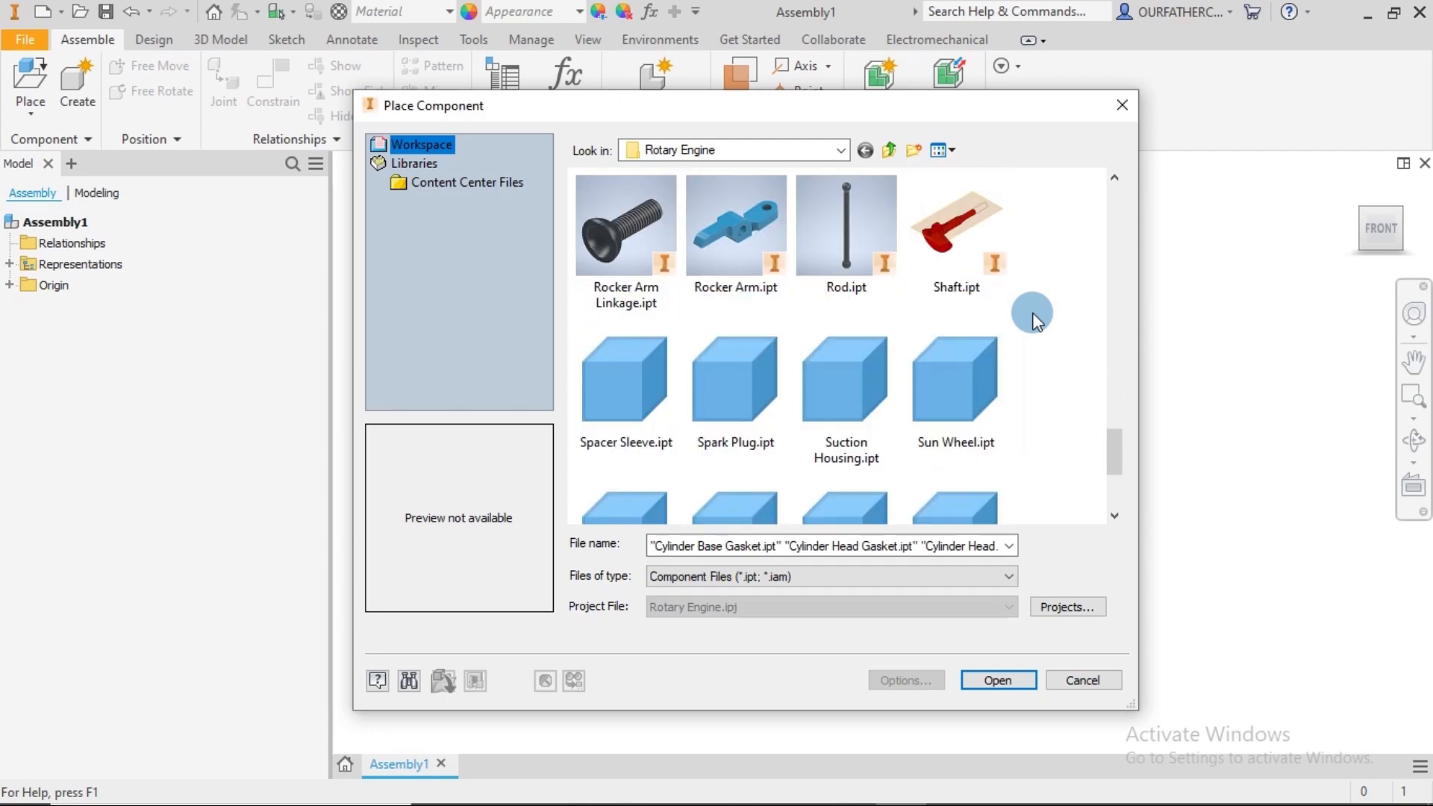
{"action": "scroll", "coordinate": [1036, 321], "scroll_direction": "down", "scroll_amount": 2}
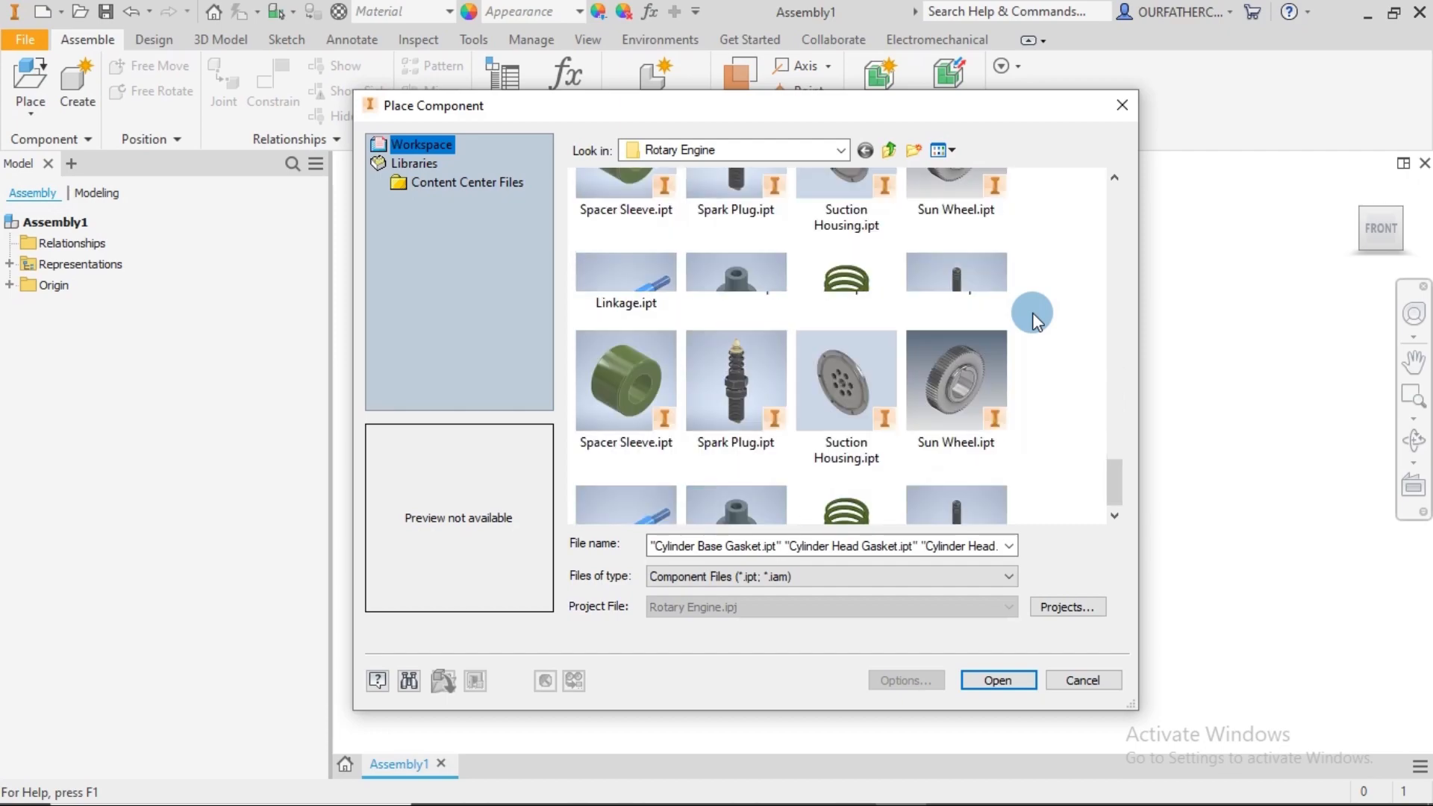
{"action": "scroll", "coordinate": [970, 320], "scroll_direction": "up", "scroll_amount": 2}
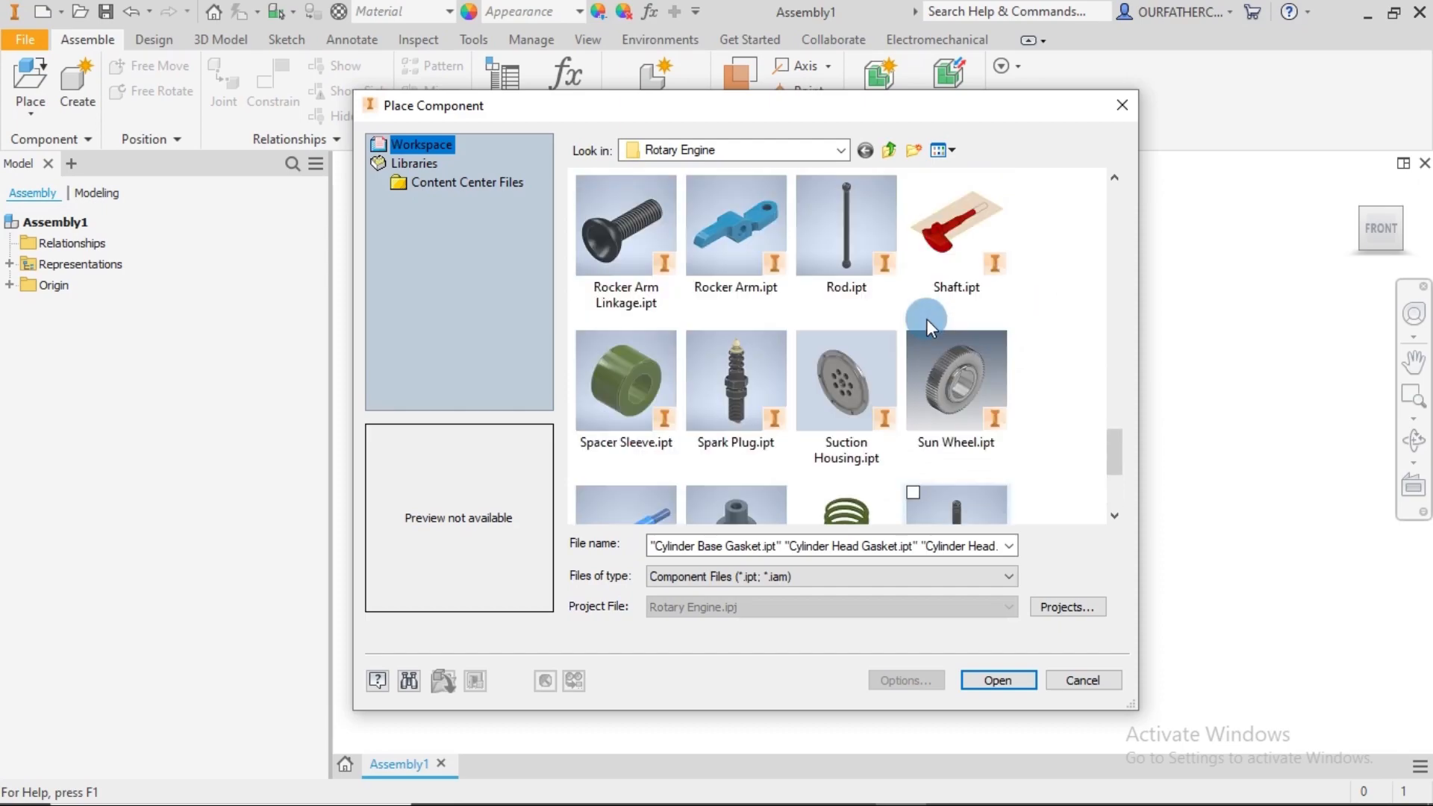
{"action": "left_click", "coordinate": [582, 338]}
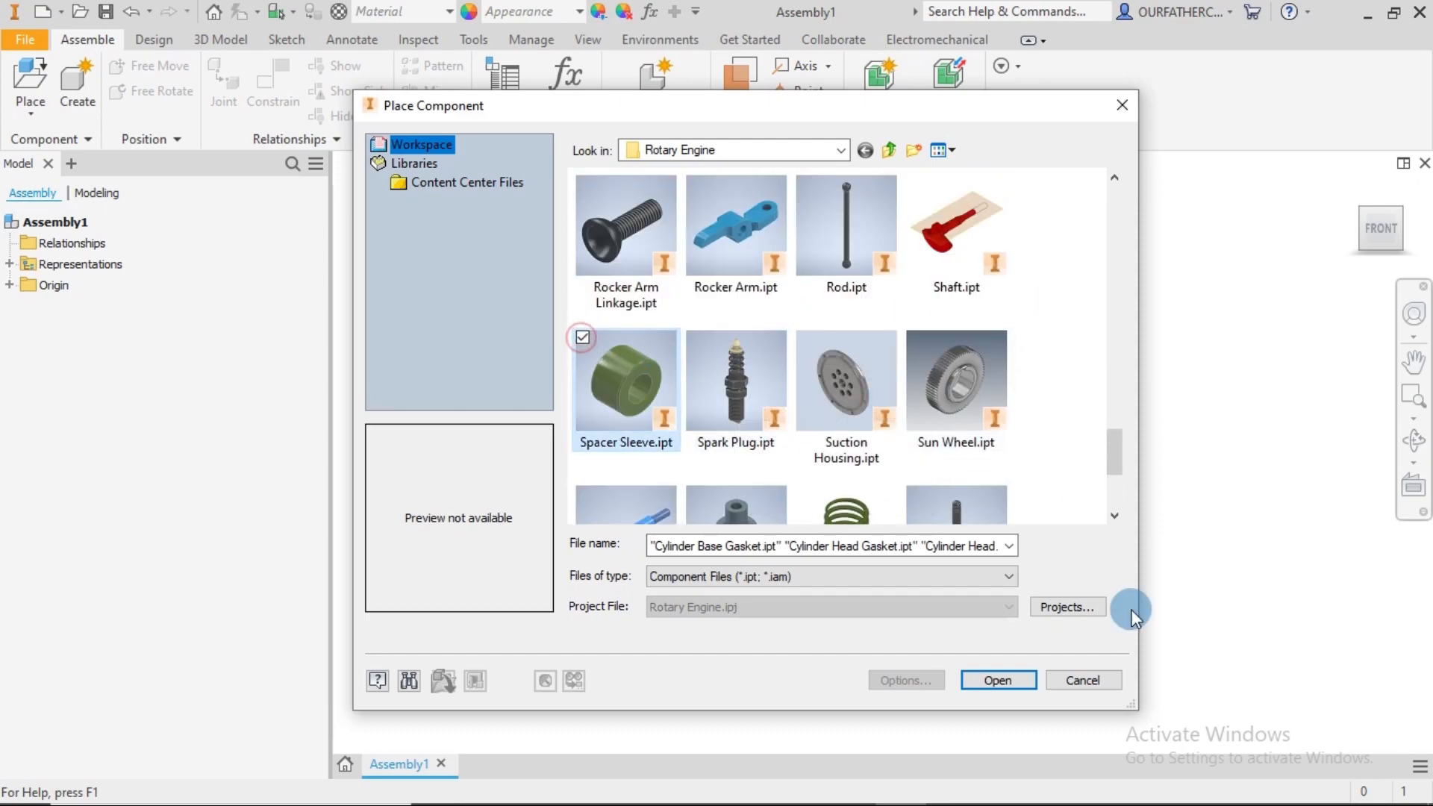
- Load the selected part files and place one instance of each in the assembly
{"action": "left_click", "coordinate": [1000, 680]}
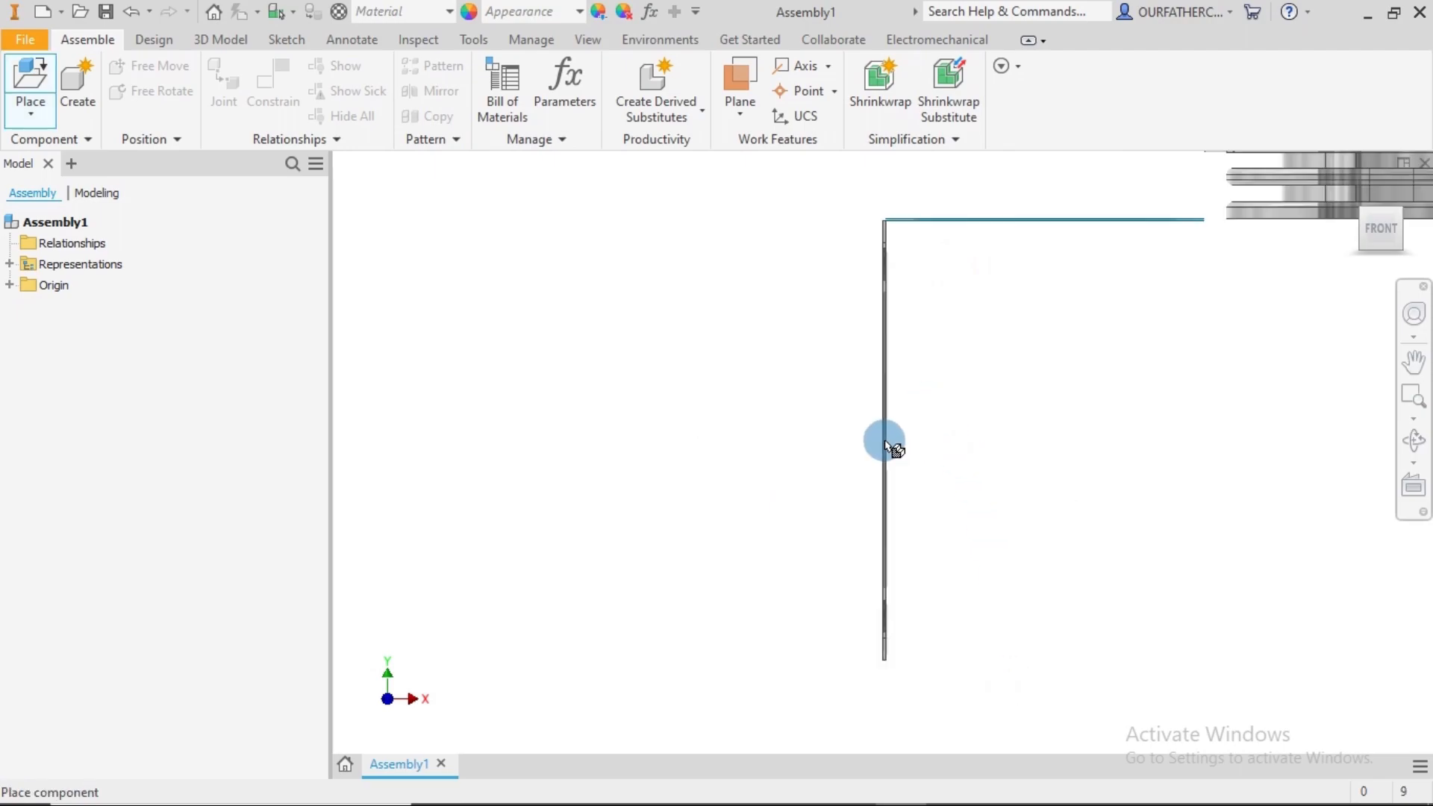
{"action": "scroll", "coordinate": [802, 490], "scroll_direction": "down", "scroll_amount": 3}
{"action": "left_click", "coordinate": [802, 490]}
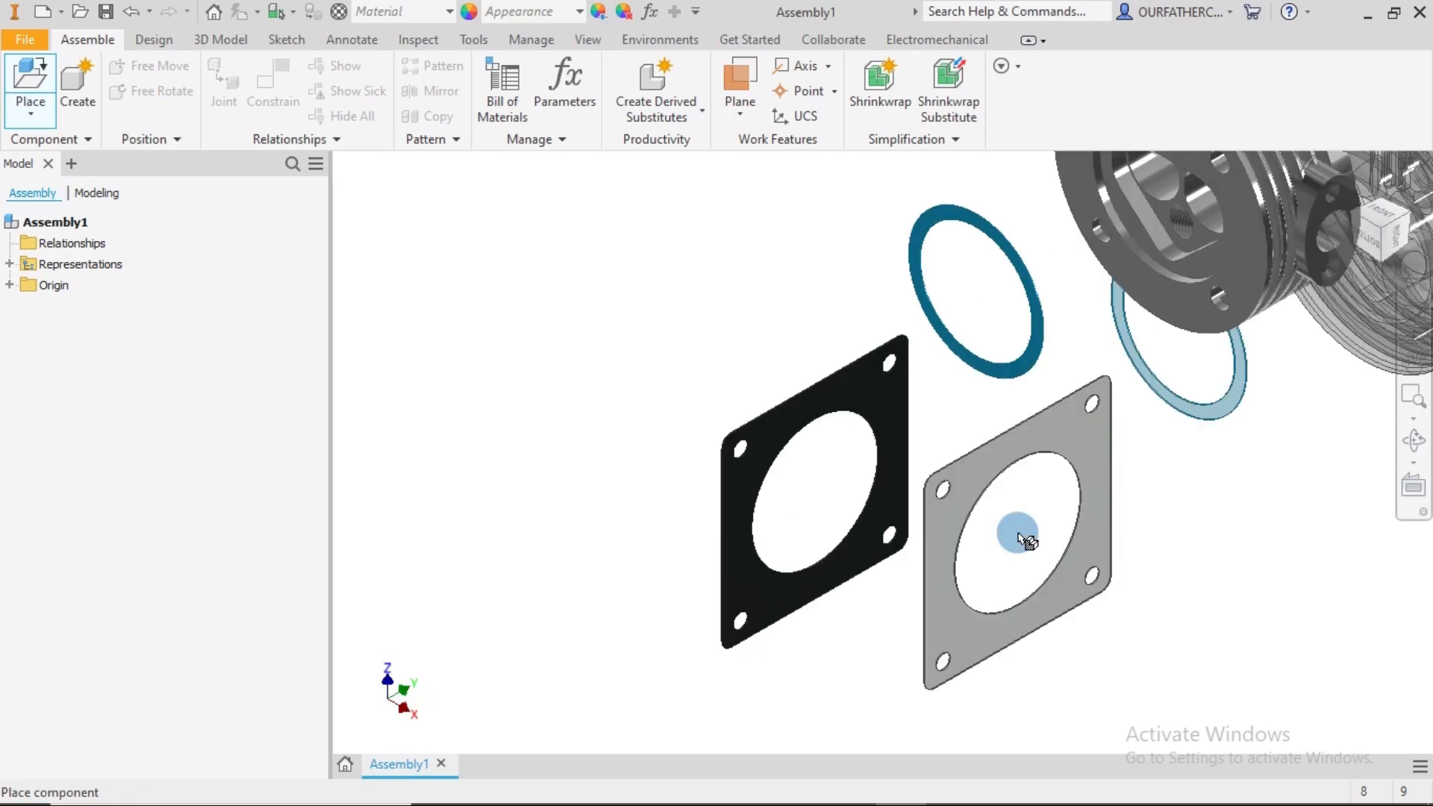
{"action": "scroll", "coordinate": [1017, 532], "scroll_direction": "down", "scroll_amount": 3}
{"action": "scroll", "coordinate": [1064, 567], "scroll_direction": "down", "scroll_amount": 3}
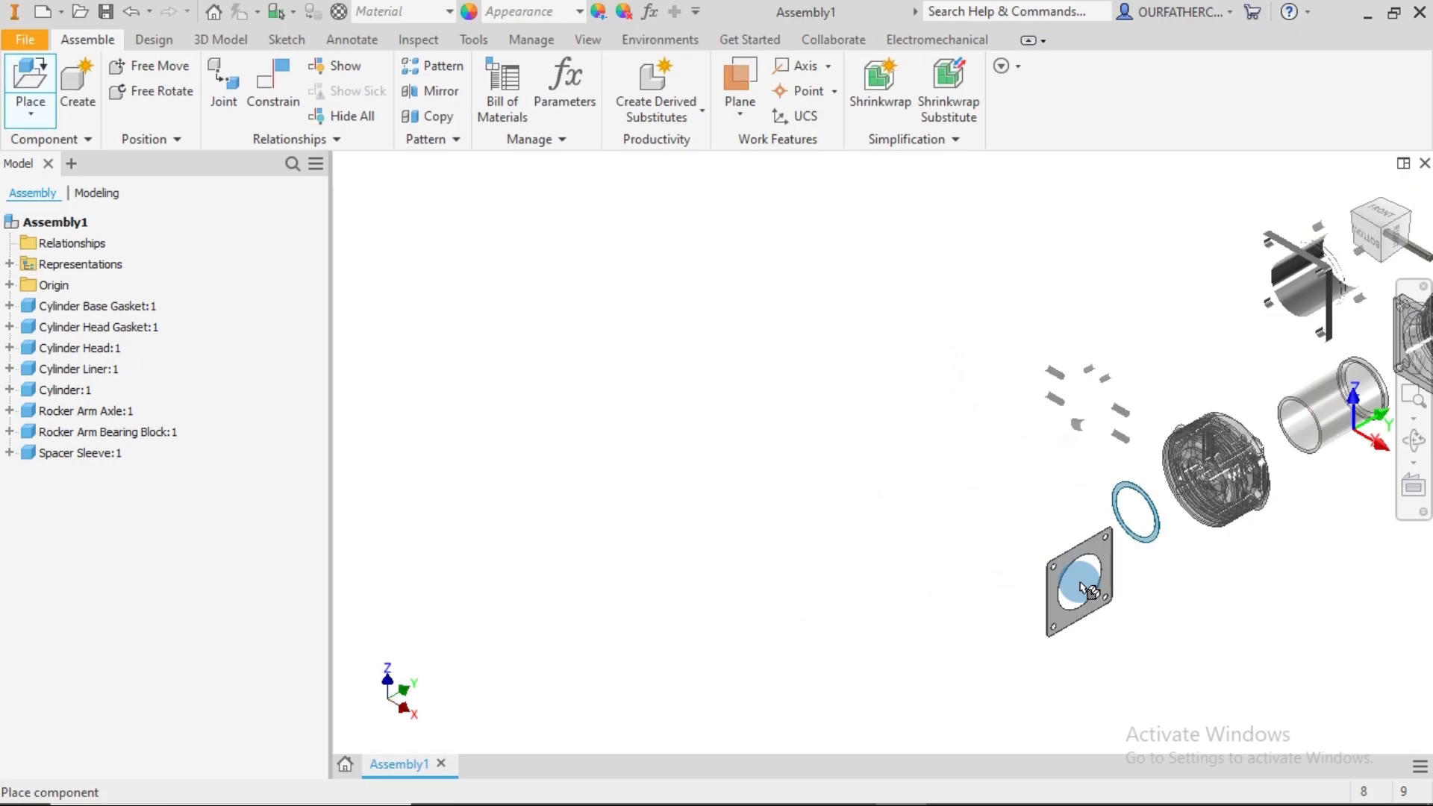
{"action": "key", "text": "Escape"}
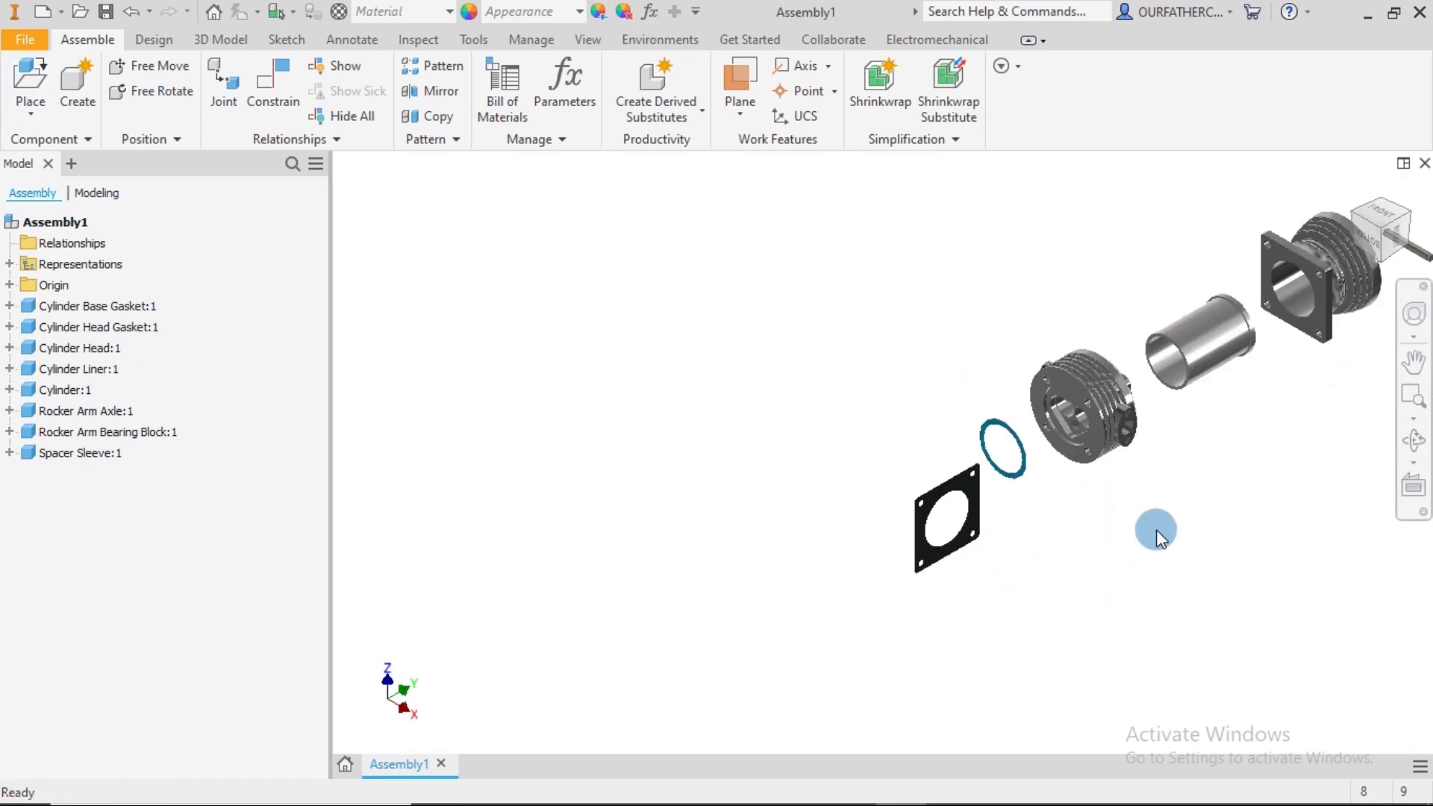
- Examine the row of placed components, paying attention to the finned cylinder with the square flange
{"action": "scroll", "coordinate": [966, 525], "scroll_direction": "down", "scroll_amount": 2}
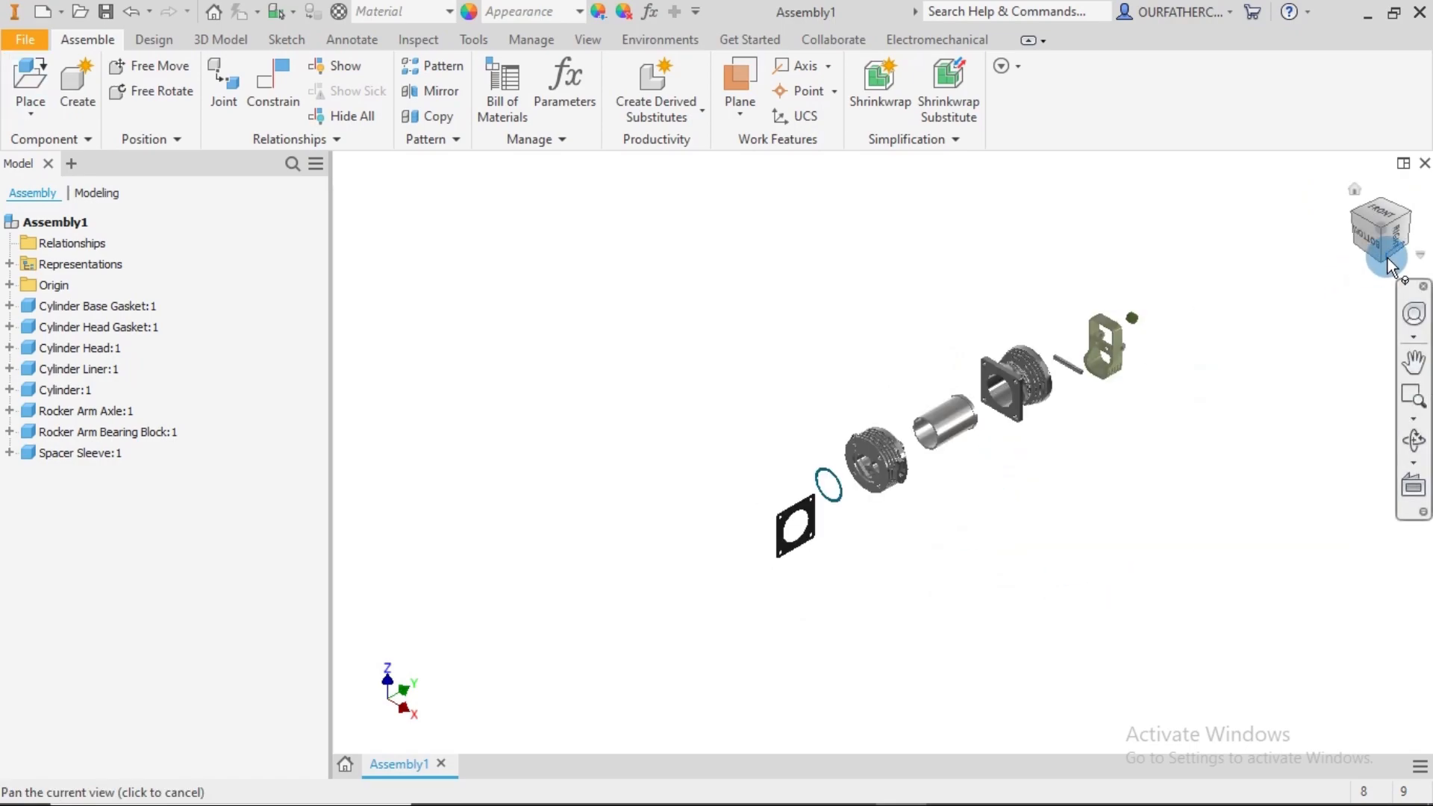
{"action": "scroll", "coordinate": [1298, 239], "scroll_direction": "up", "scroll_amount": 1}
{"action": "scroll", "coordinate": [1000, 418], "scroll_direction": "up", "scroll_amount": 3}
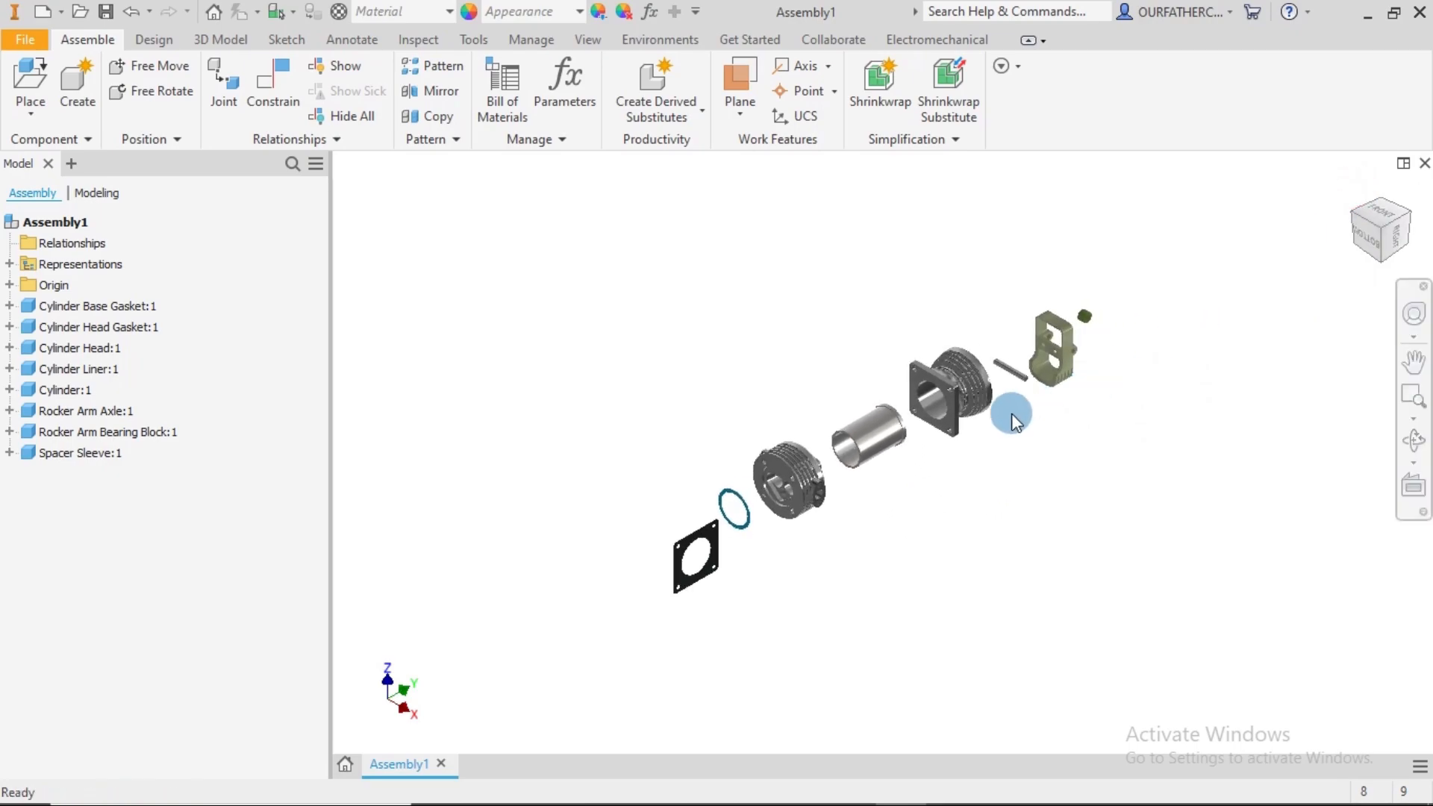
{"action": "left_click_drag", "start_coordinate": [992, 479], "coordinate": [1058, 449]}
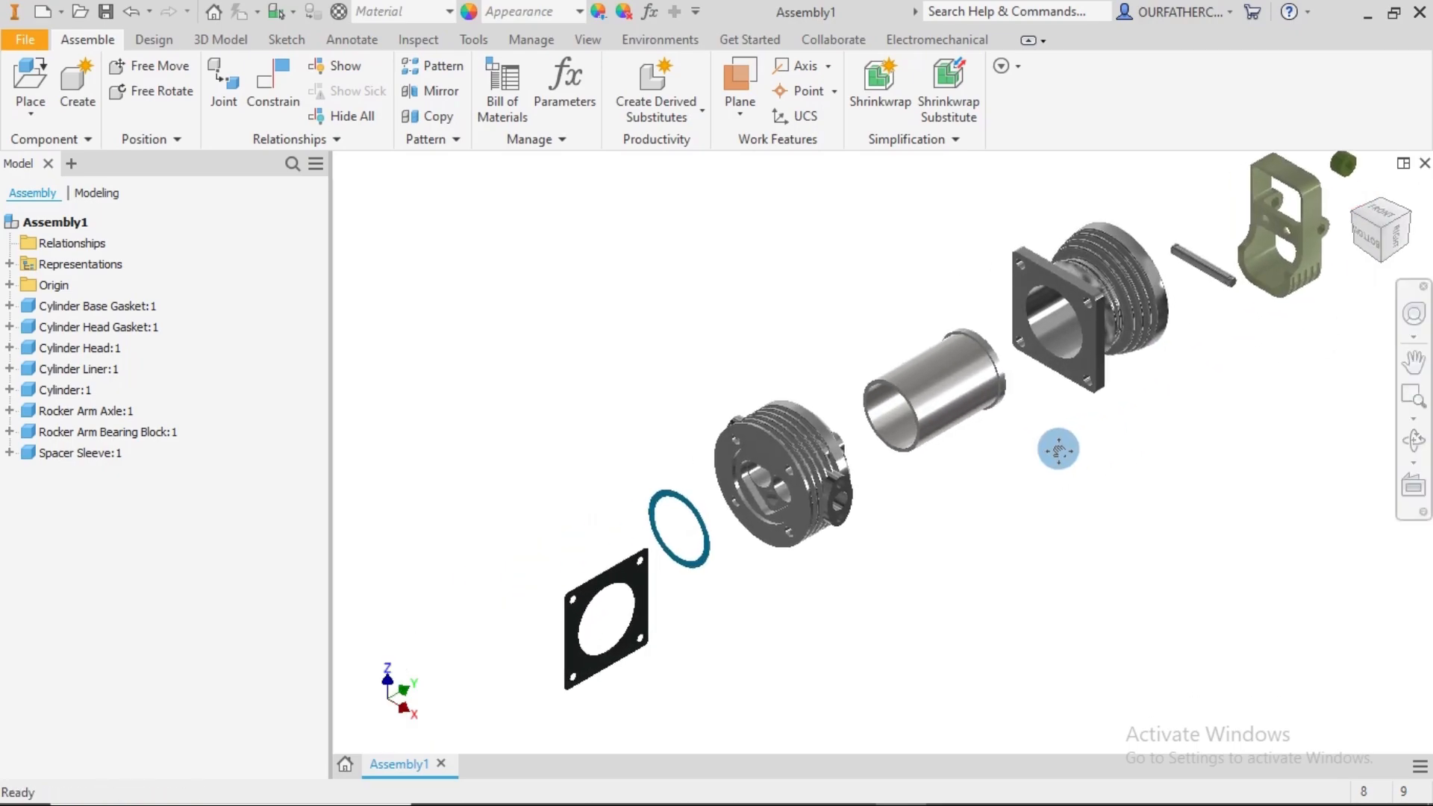
{"action": "left_click", "coordinate": [1120, 278]}
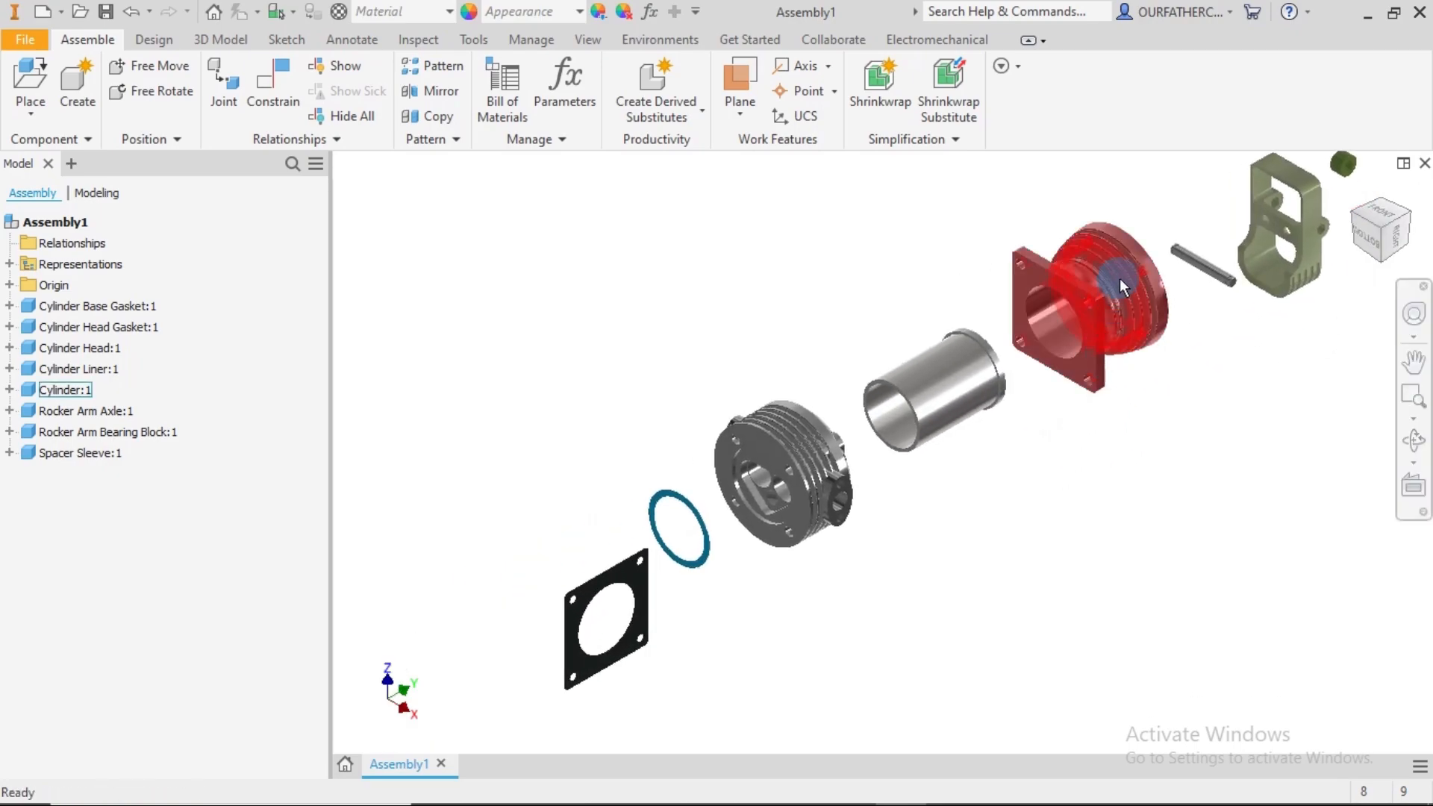
{"action": "left_click", "coordinate": [942, 517]}
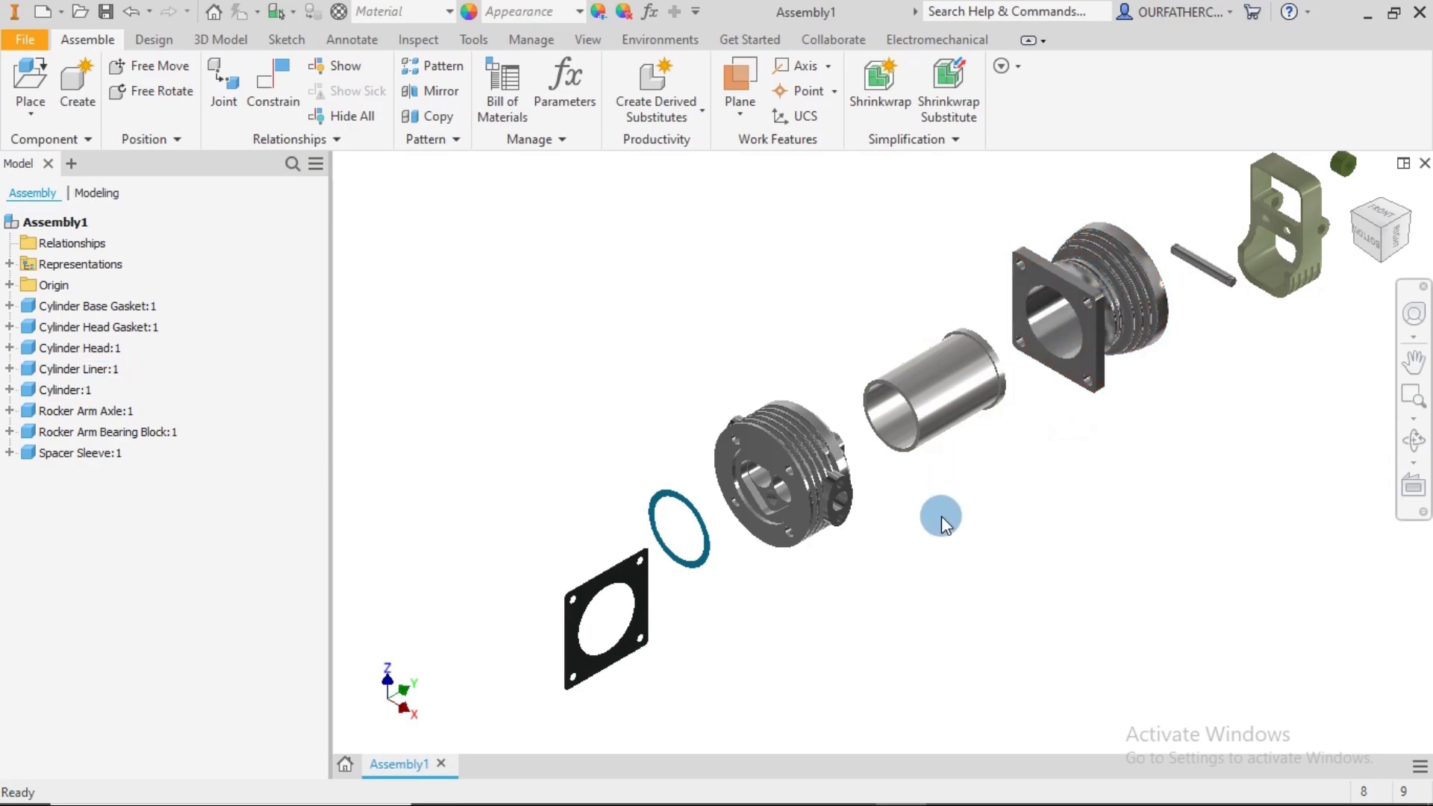
{"action": "left_click", "coordinate": [1105, 299]}
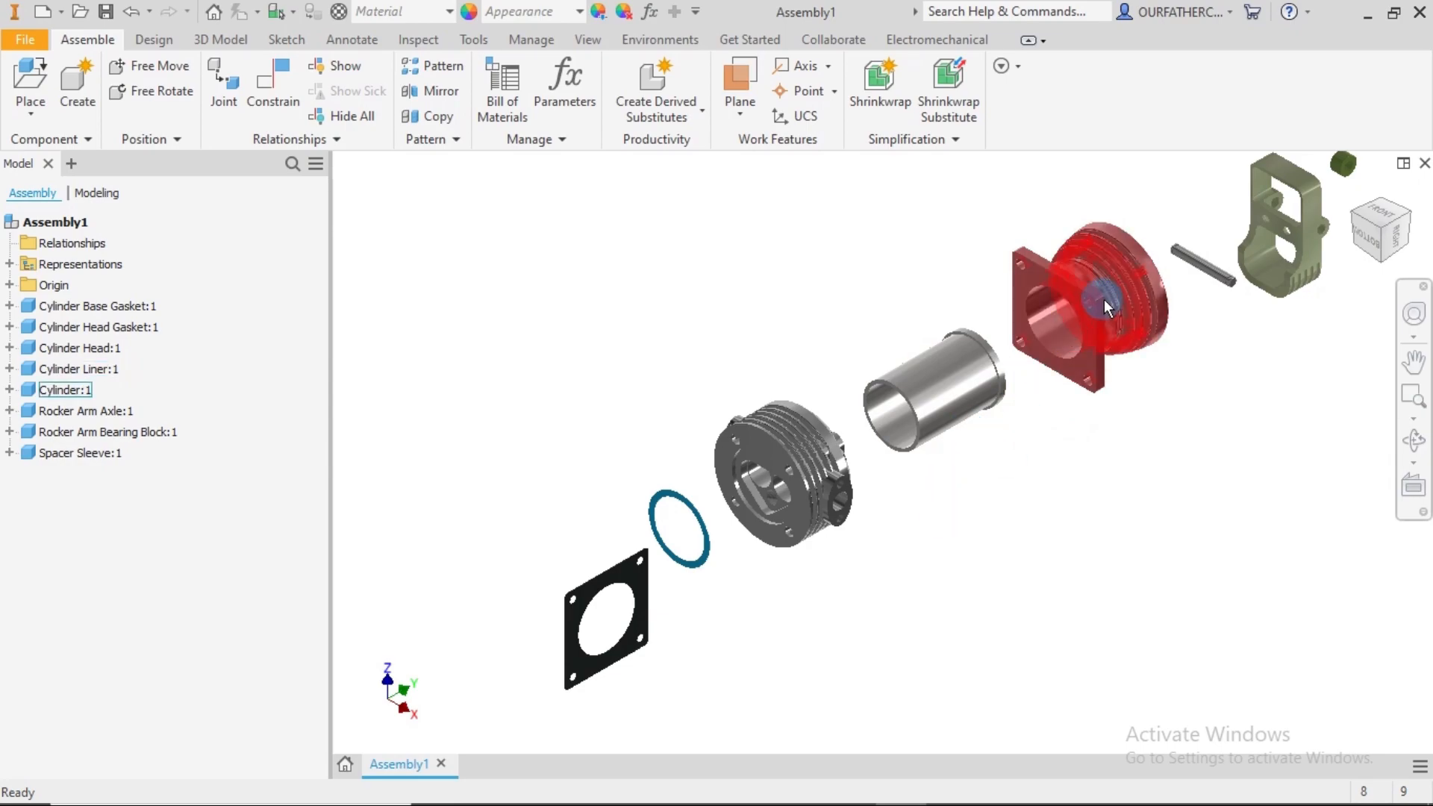
{"action": "left_click", "coordinate": [1036, 489]}
{"action": "left_click", "coordinate": [413, 195]}
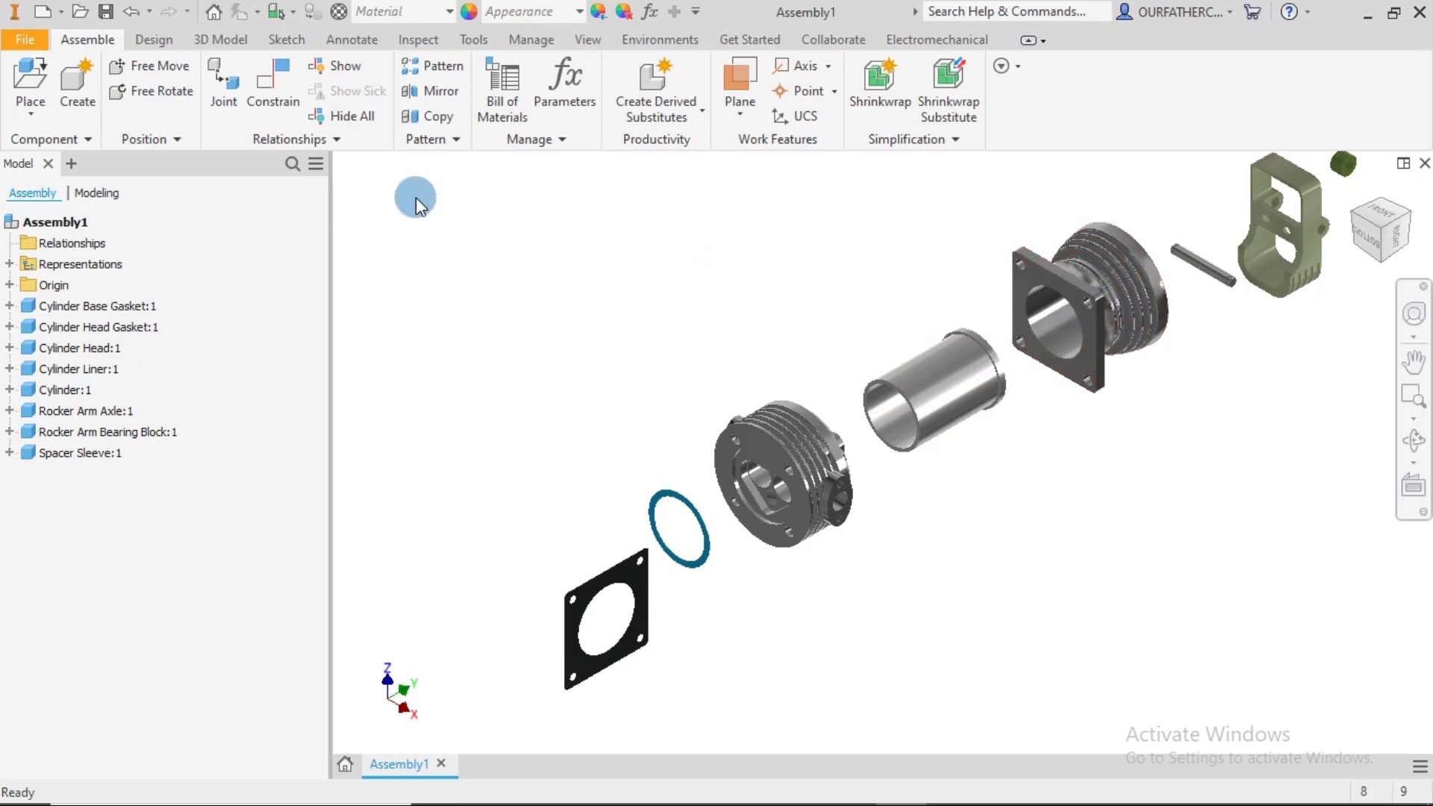
- Make the assembly's XY origin plane visible
{"action": "left_click", "coordinate": [9, 285]}
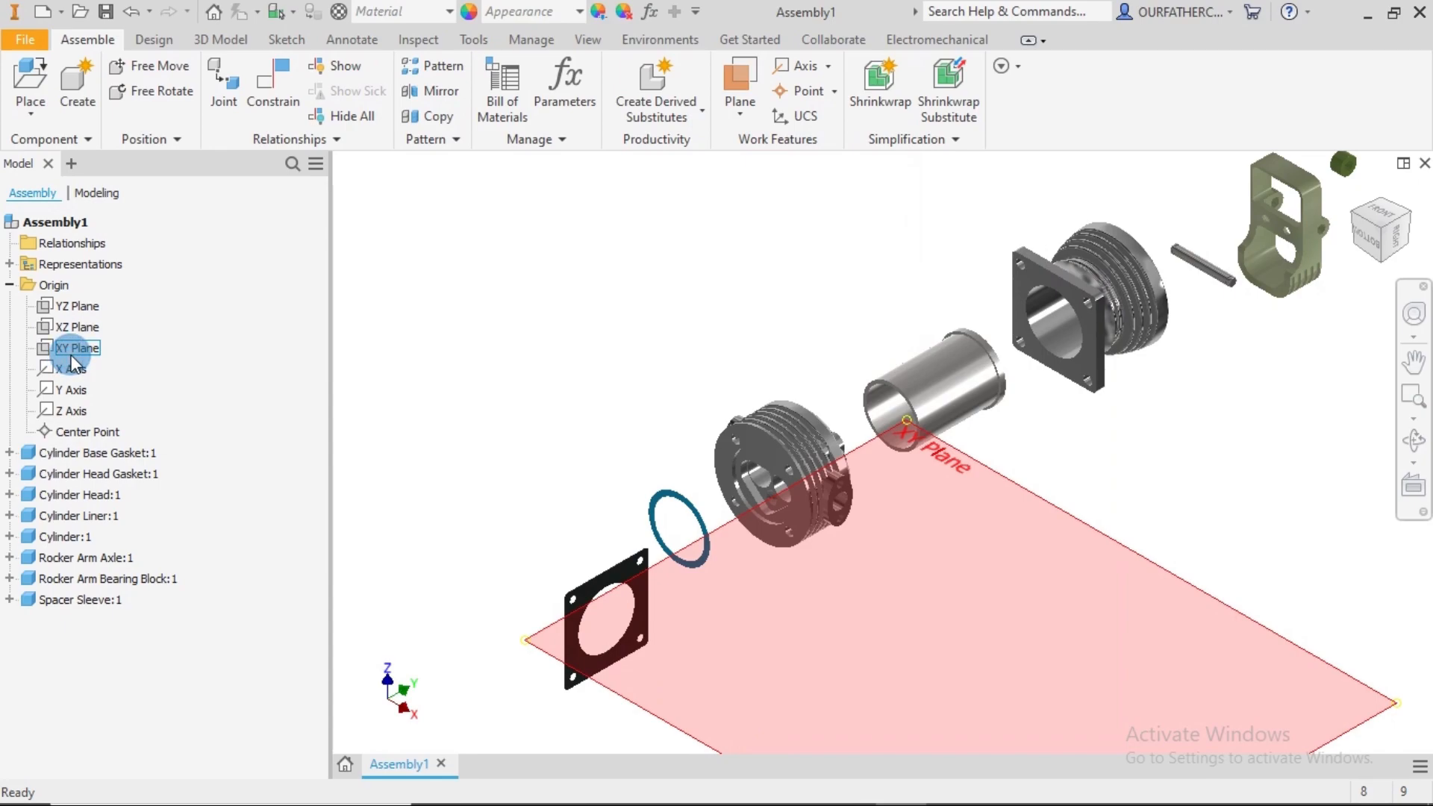
{"action": "right_click", "coordinate": [74, 347]}
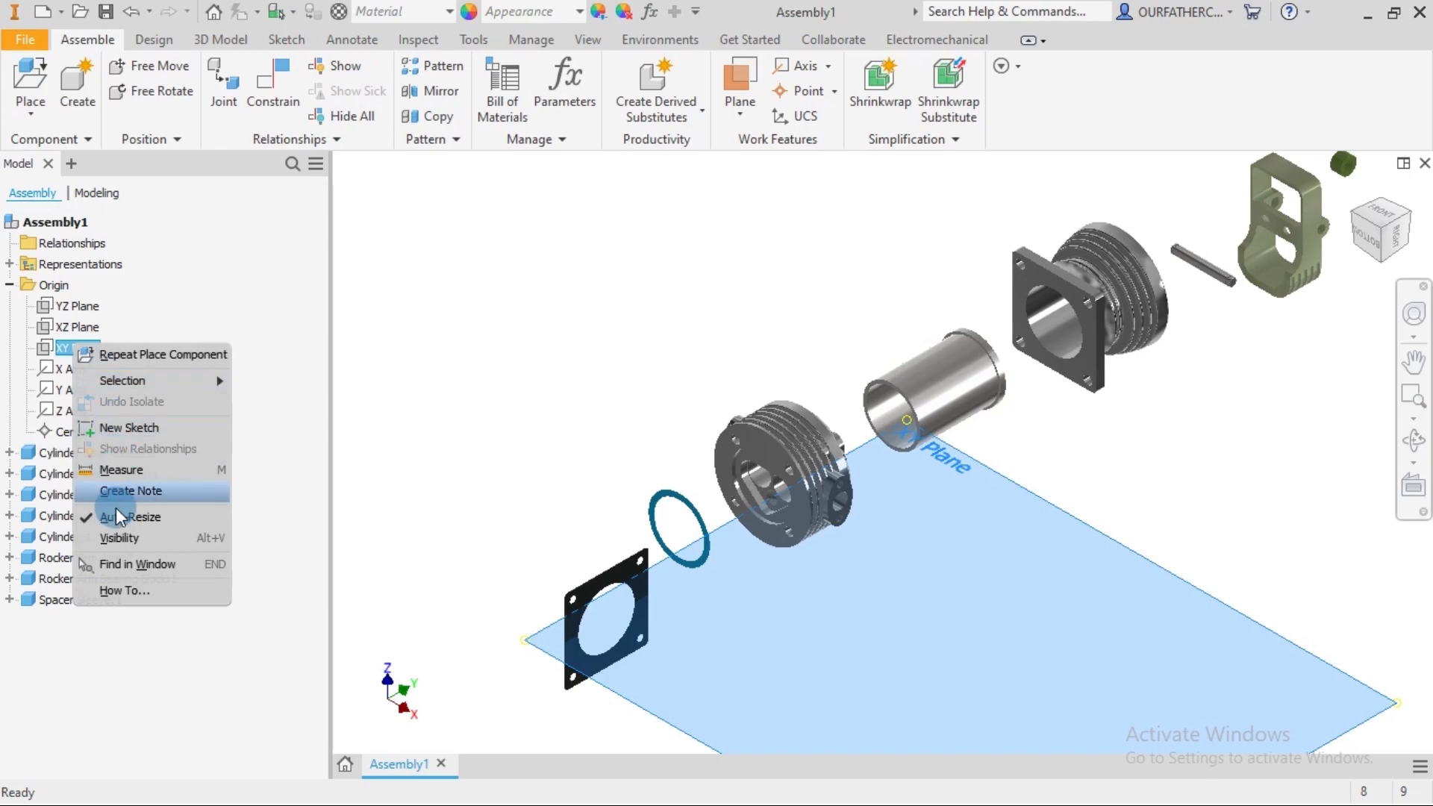
{"action": "left_click", "coordinate": [114, 537]}
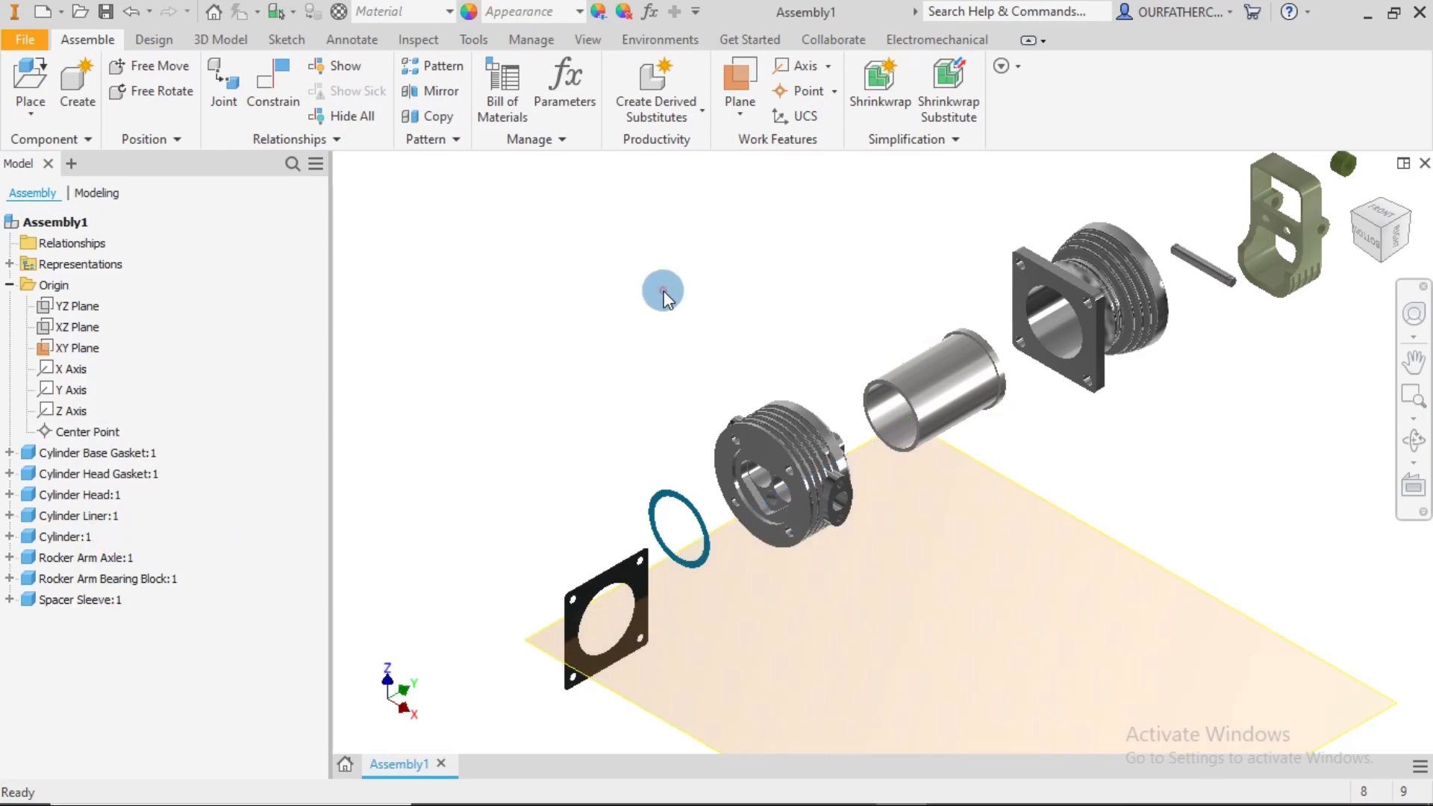
{"action": "middle_click_drag", "start_coordinate": [1142, 413], "coordinate": [937, 346]}
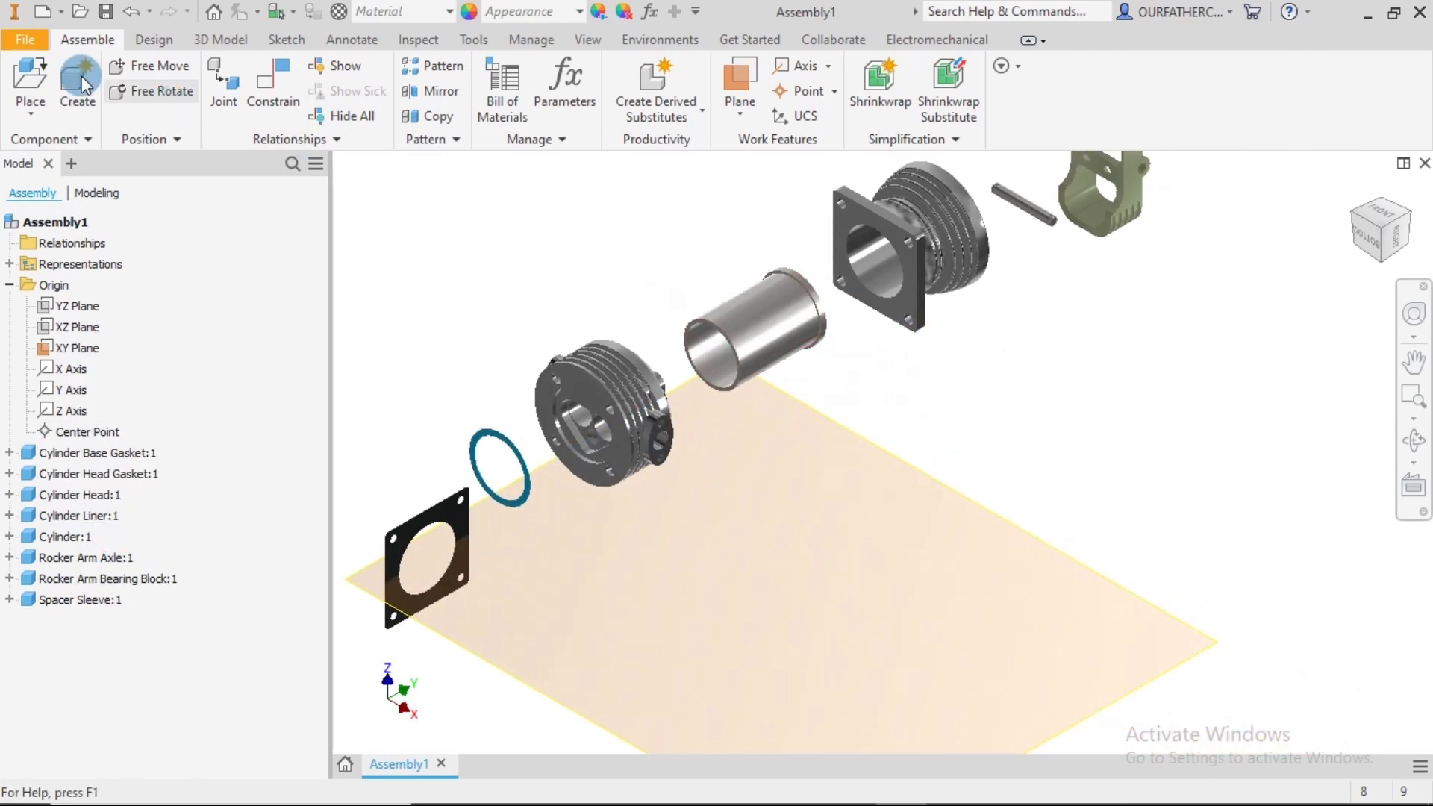
- Mate the cylinder's square flange face to the assembly's XY plane with 0 mm offset, and slide the cylinder along the plane clear of the liner
{"action": "left_click", "coordinate": [291, 101]}
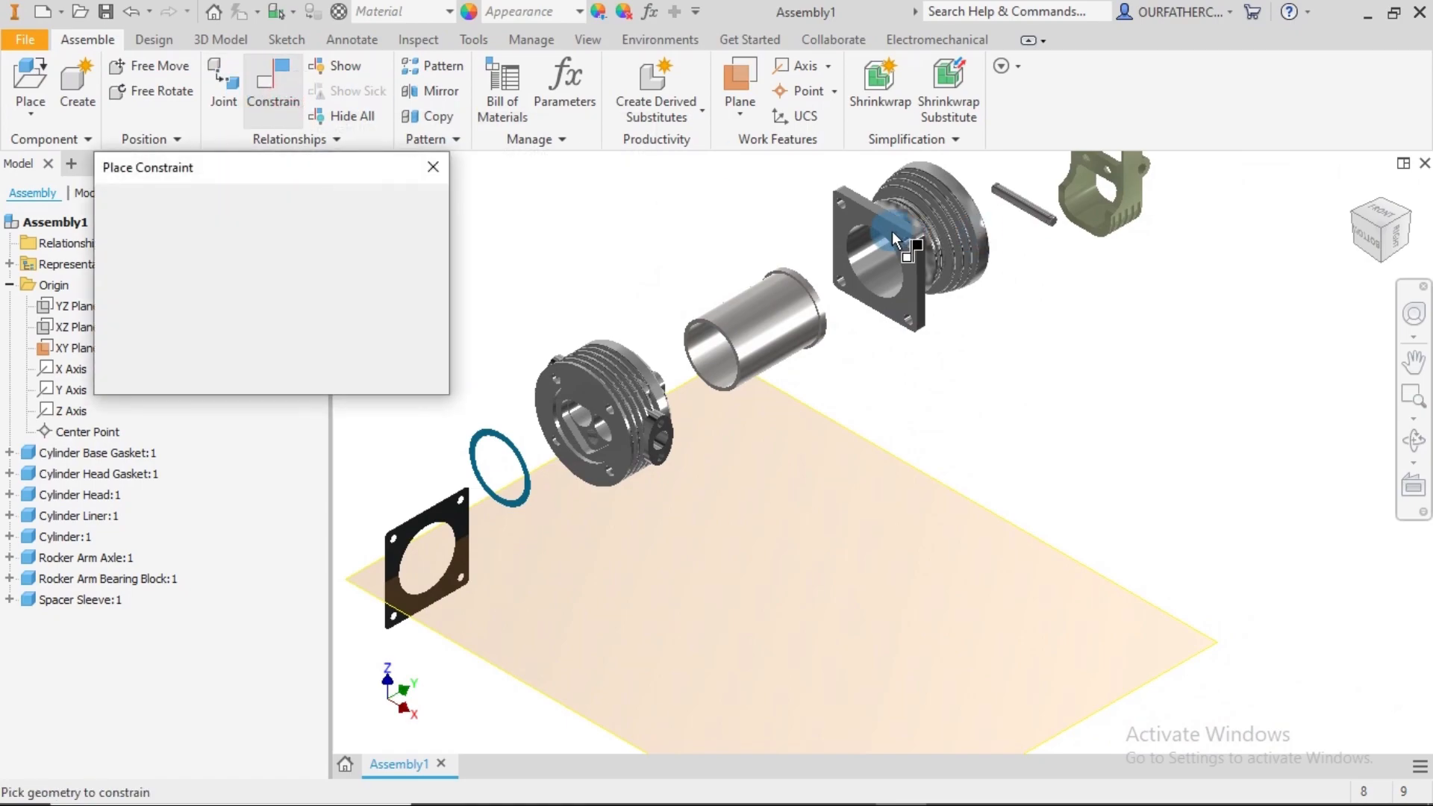
{"action": "scroll", "coordinate": [893, 230], "scroll_direction": "up", "scroll_amount": 5}
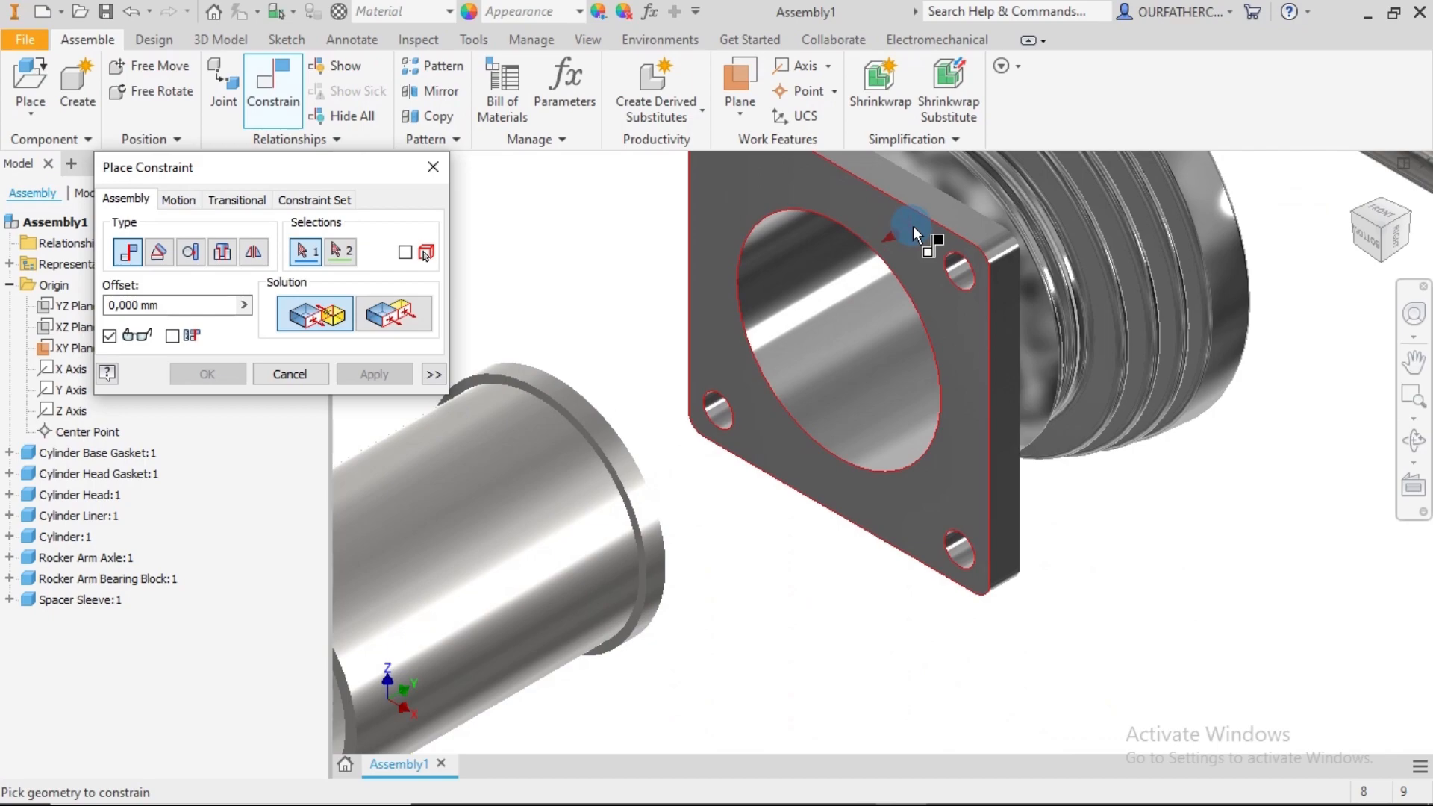
{"action": "left_click", "coordinate": [912, 225]}
{"action": "scroll", "coordinate": [913, 236], "scroll_direction": "down", "scroll_amount": 5}
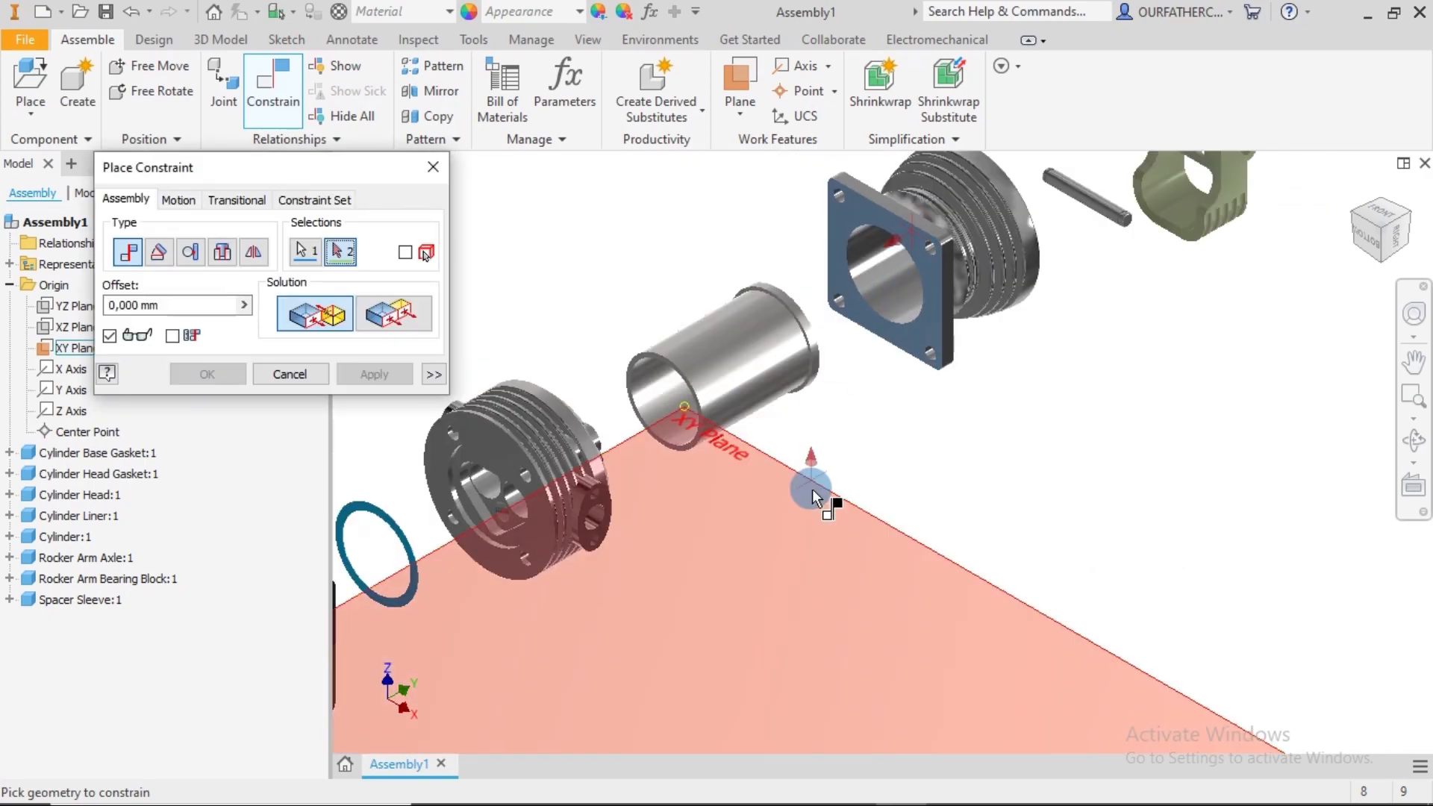
{"action": "left_click", "coordinate": [831, 496]}
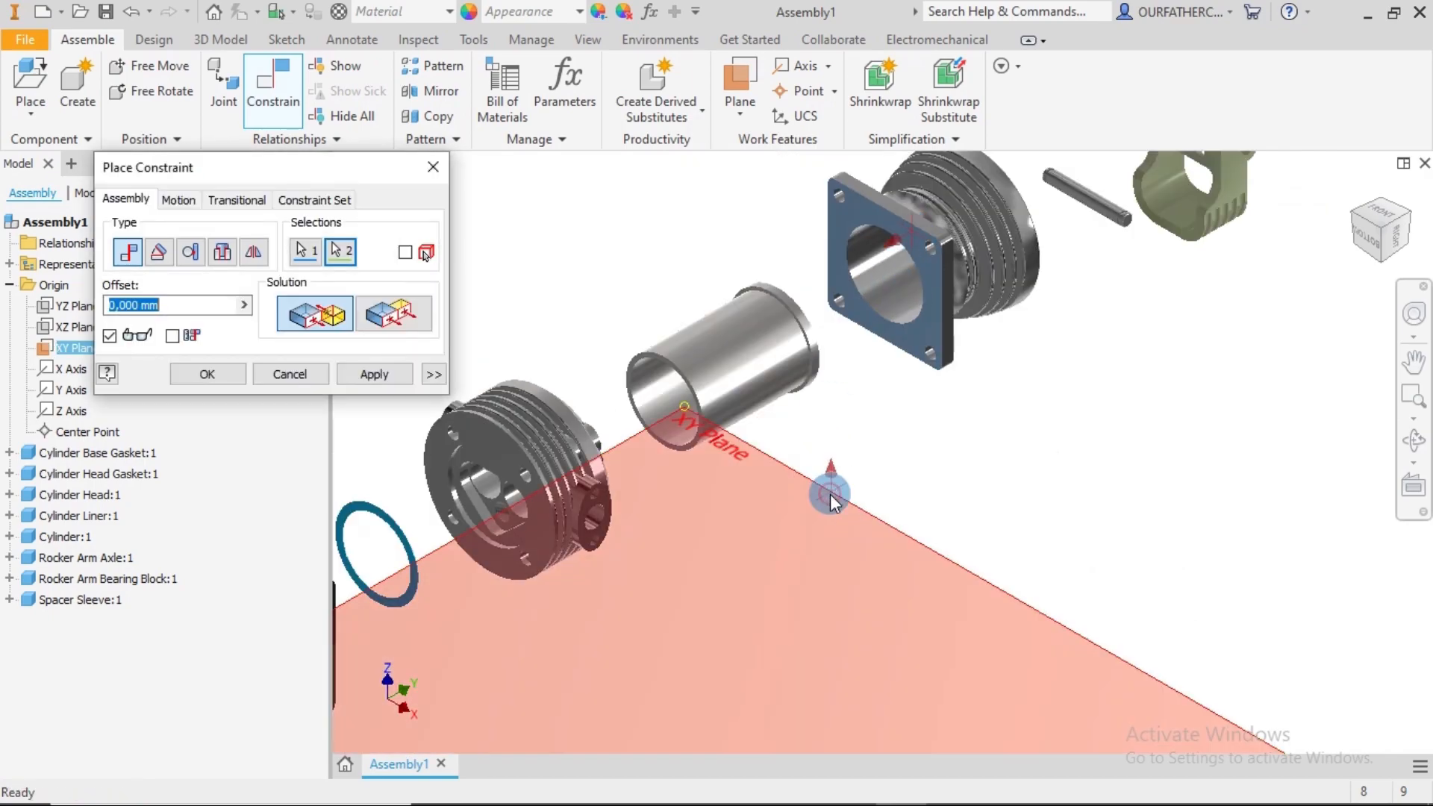
{"action": "scroll", "coordinate": [926, 503], "scroll_direction": "down", "scroll_amount": 3}
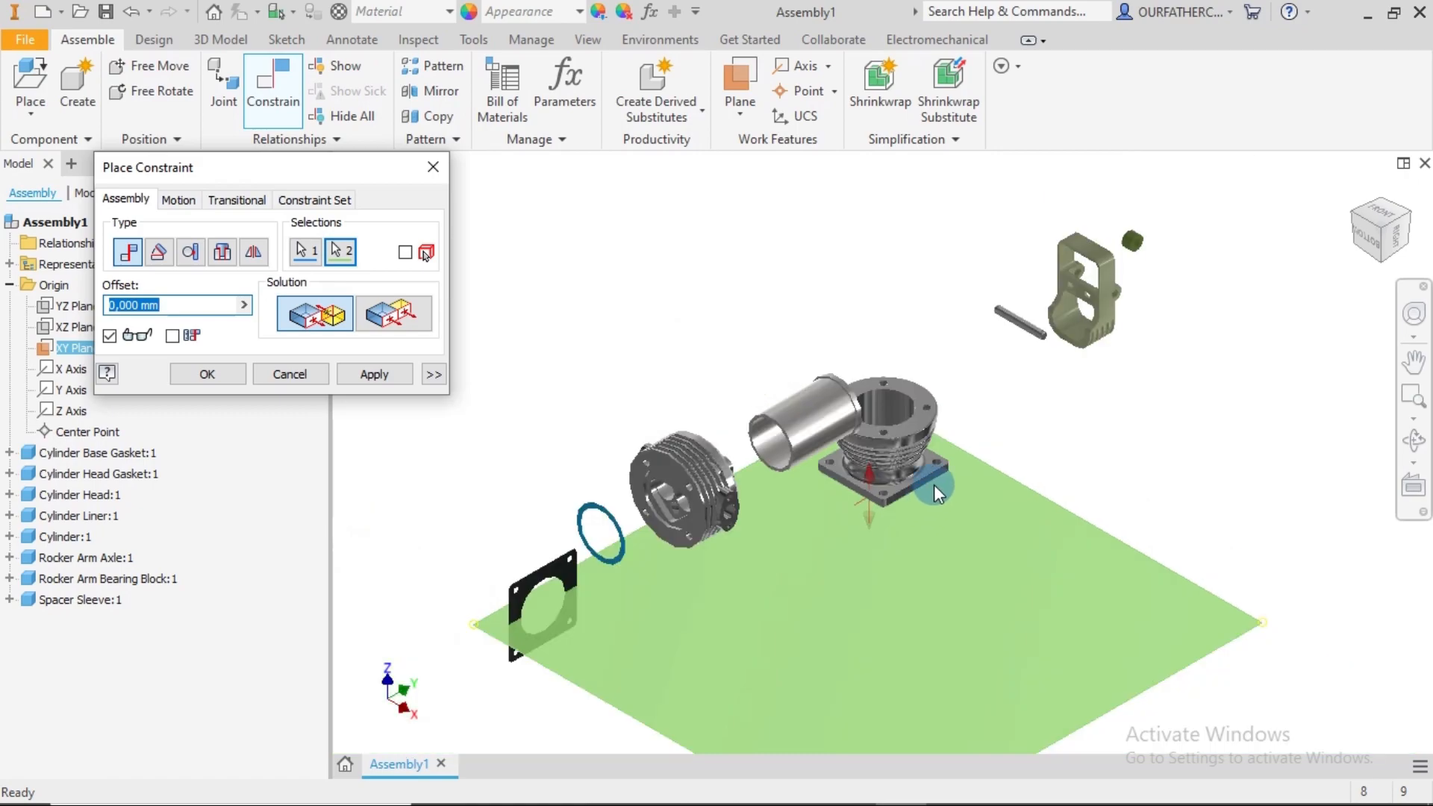
{"action": "left_click", "coordinate": [374, 374]}
{"action": "left_click", "coordinate": [313, 373]}
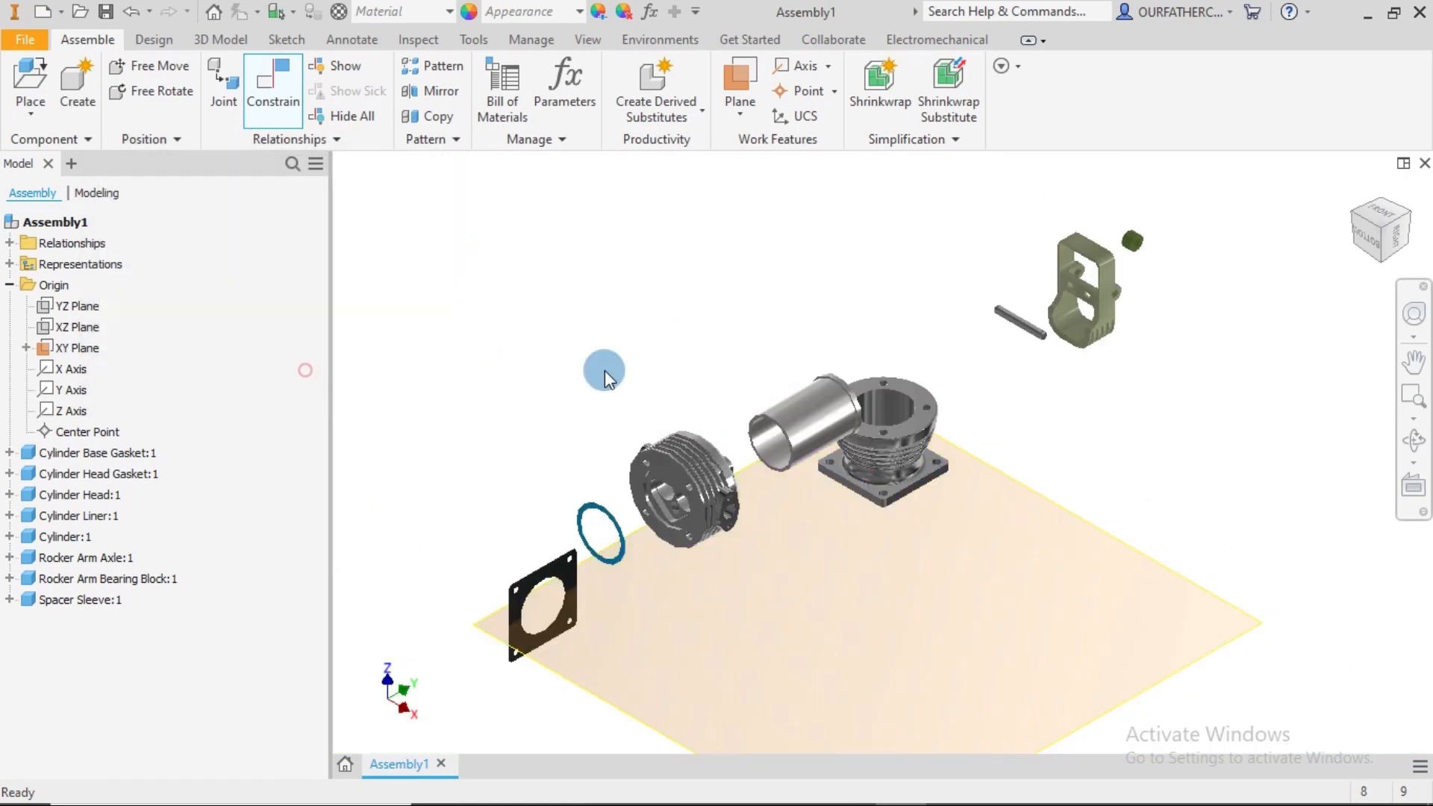
{"action": "left_click_drag", "start_coordinate": [911, 440], "coordinate": [869, 534]}
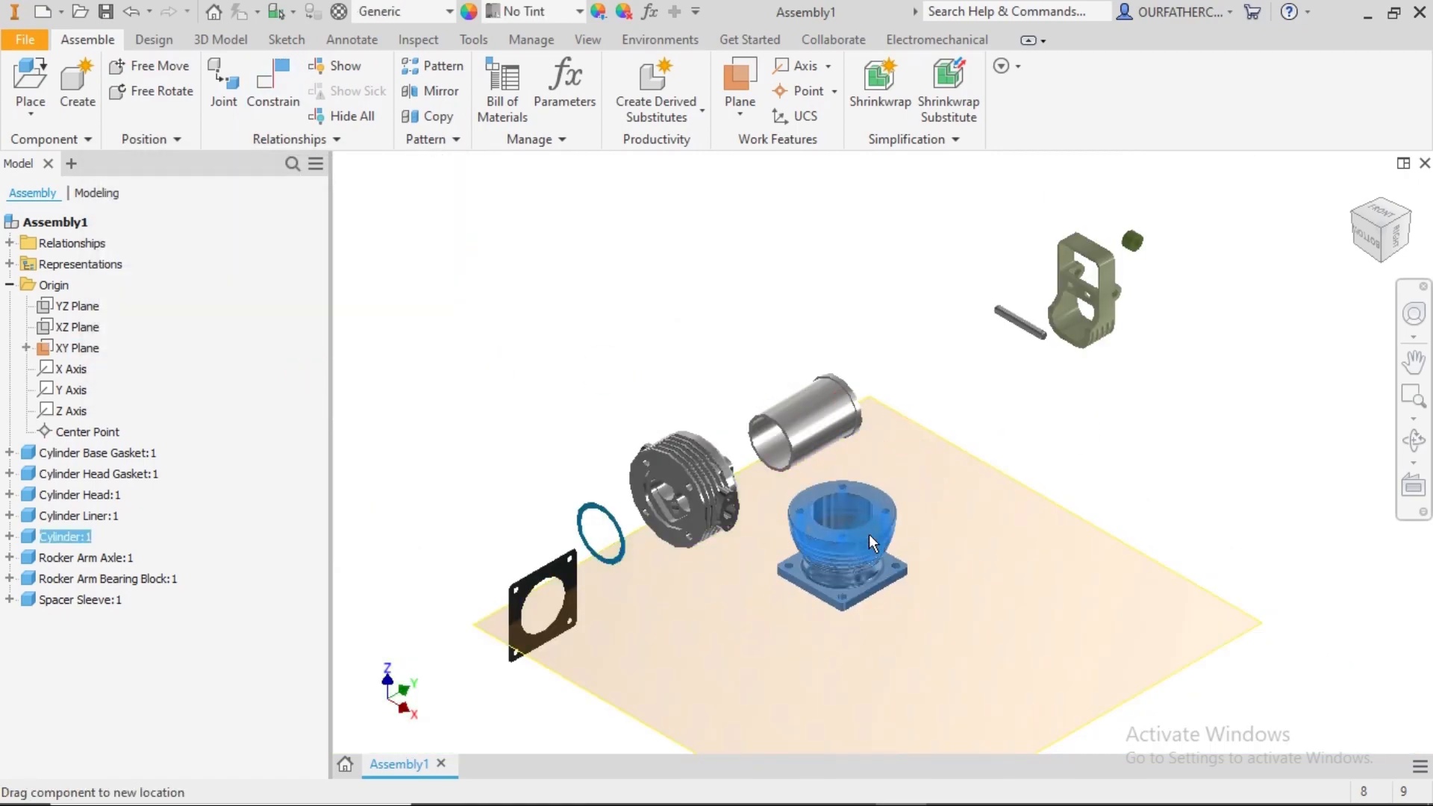
{"action": "left_click", "coordinate": [1056, 463]}
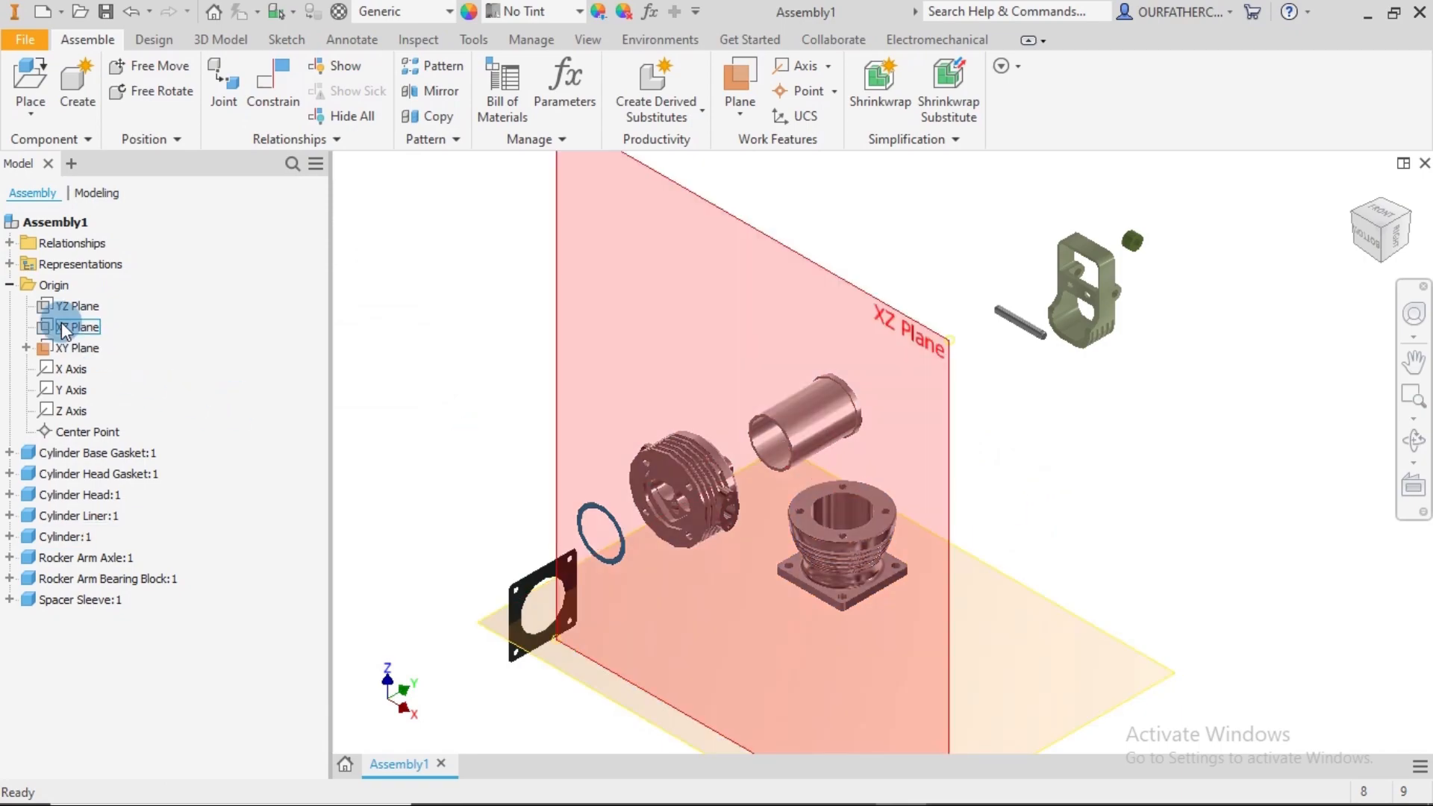
- Make the assembly's XZ origin plane visible alongside the XY plane
{"action": "left_click", "coordinate": [63, 327]}
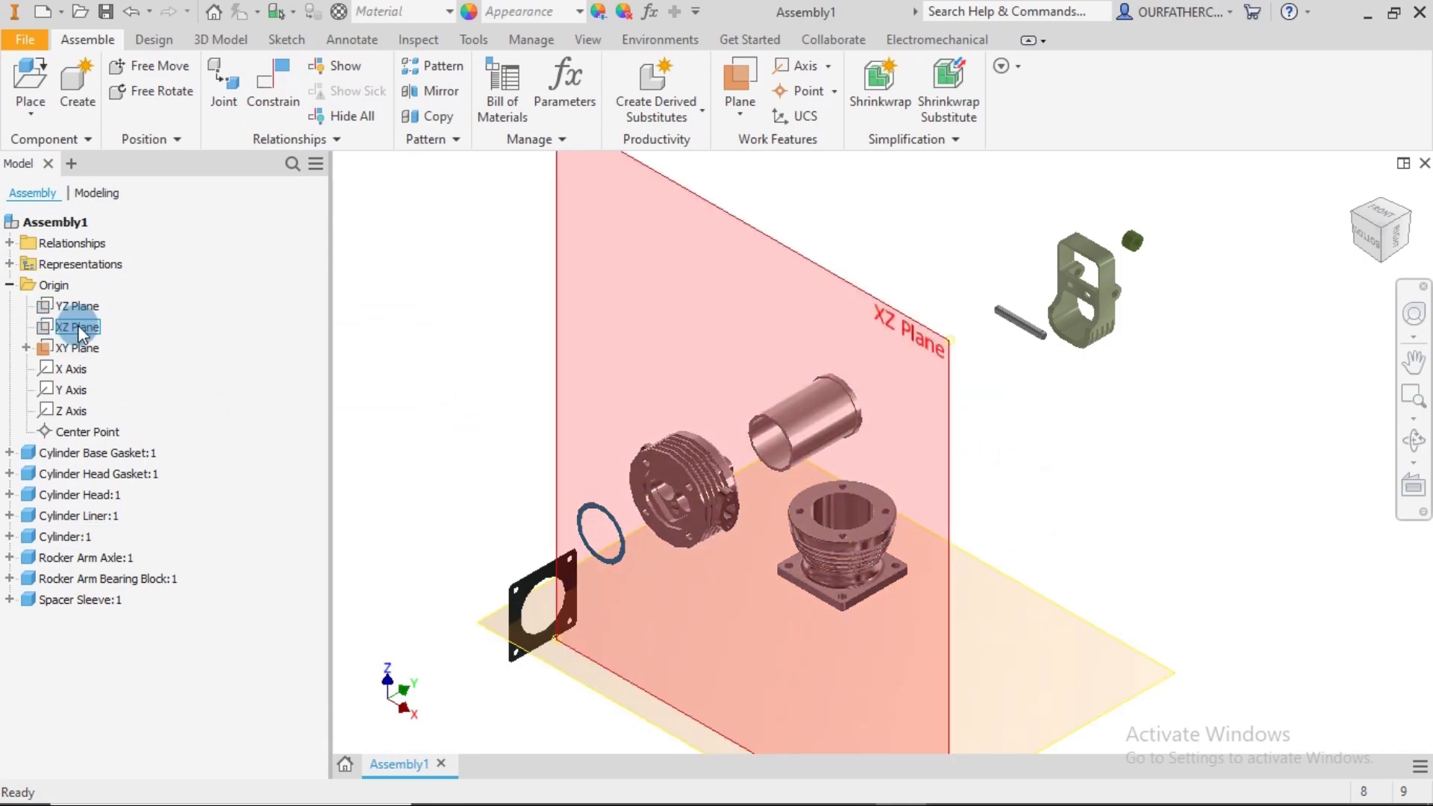
{"action": "left_click", "coordinate": [995, 448]}
{"action": "middle_click_drag", "start_coordinate": [995, 448], "coordinate": [925, 459], "text": "shift"}
{"action": "left_click", "coordinate": [61, 306]}
{"action": "left_click", "coordinate": [65, 326]}
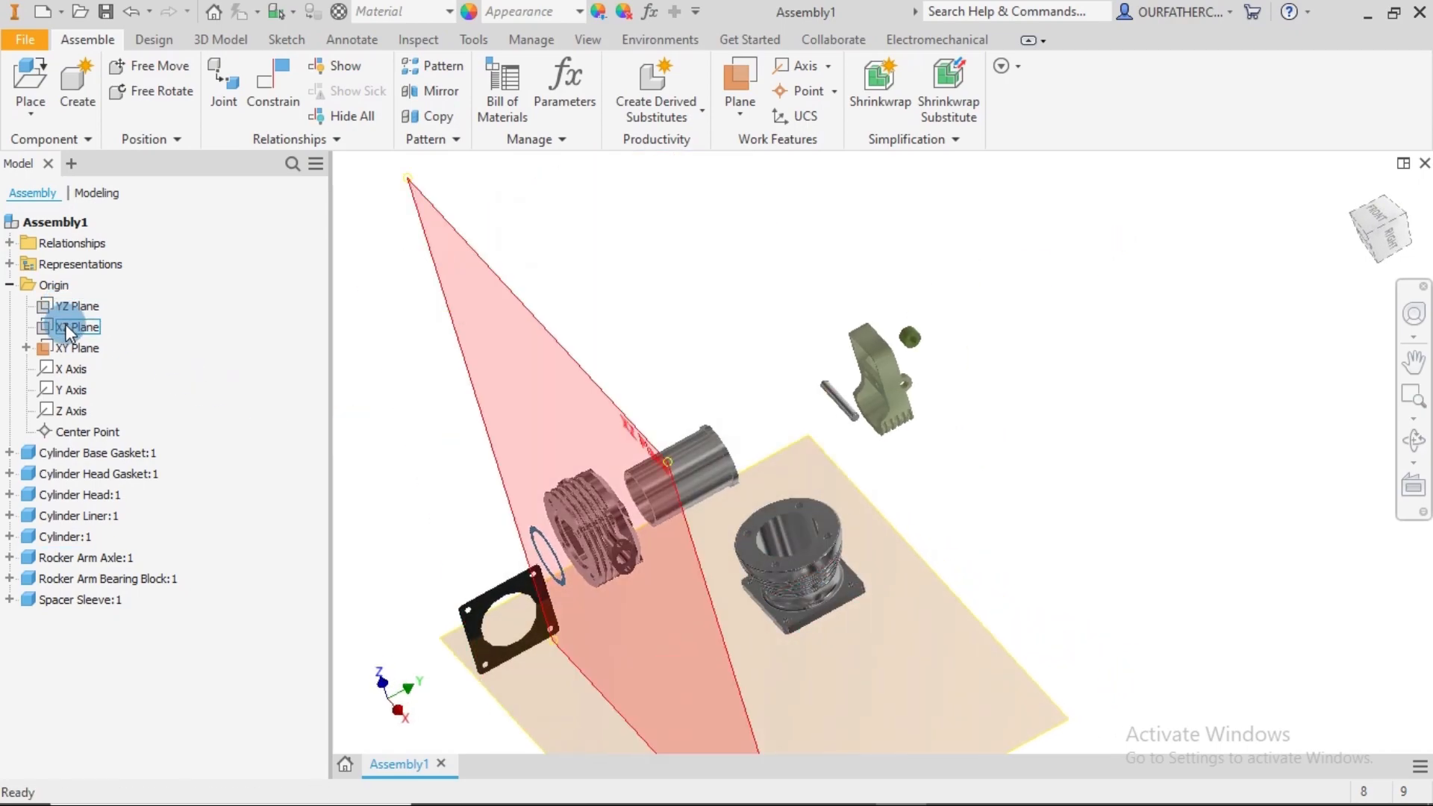
{"action": "right_click", "coordinate": [65, 324]}
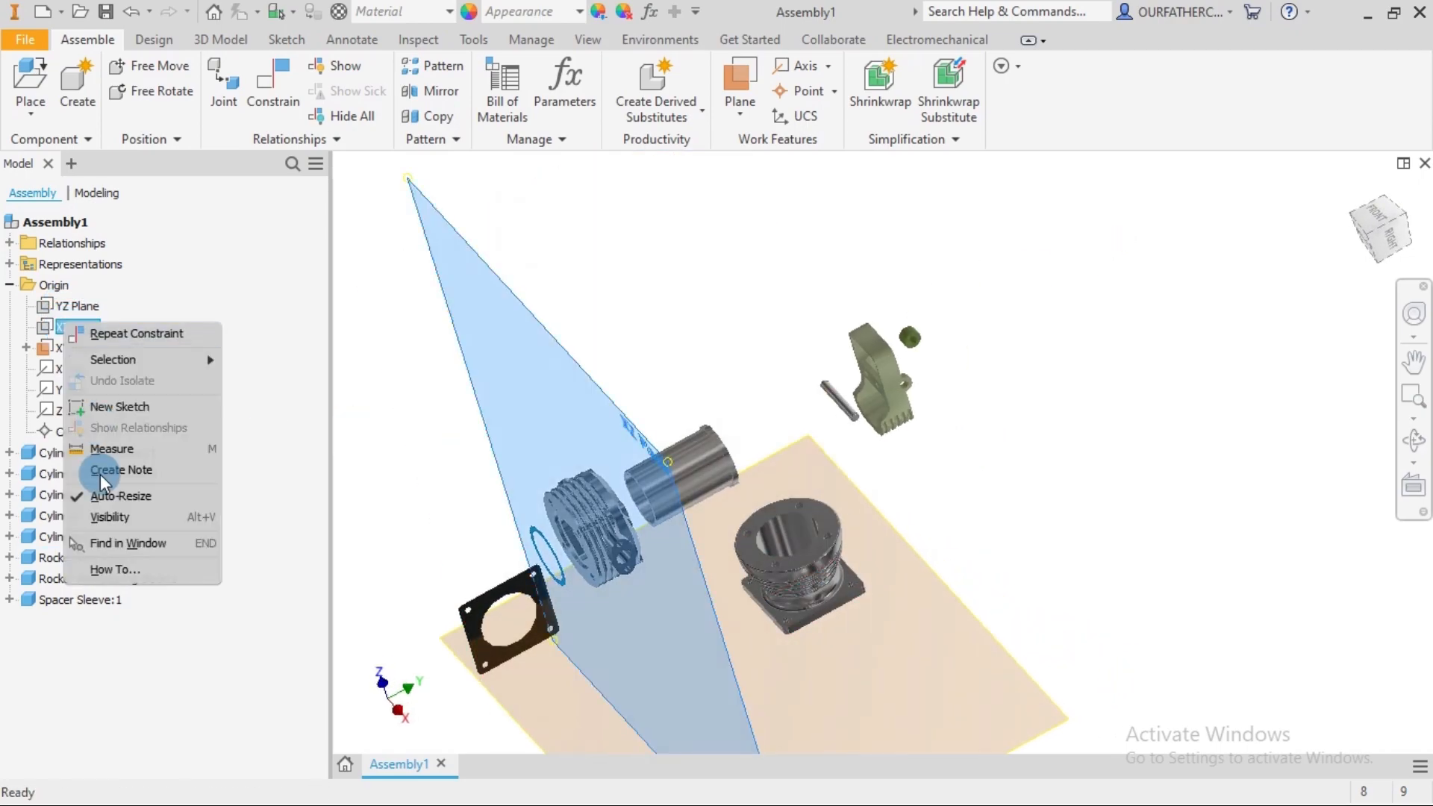
{"action": "left_click", "coordinate": [101, 520]}
{"action": "left_click", "coordinate": [1124, 505]}
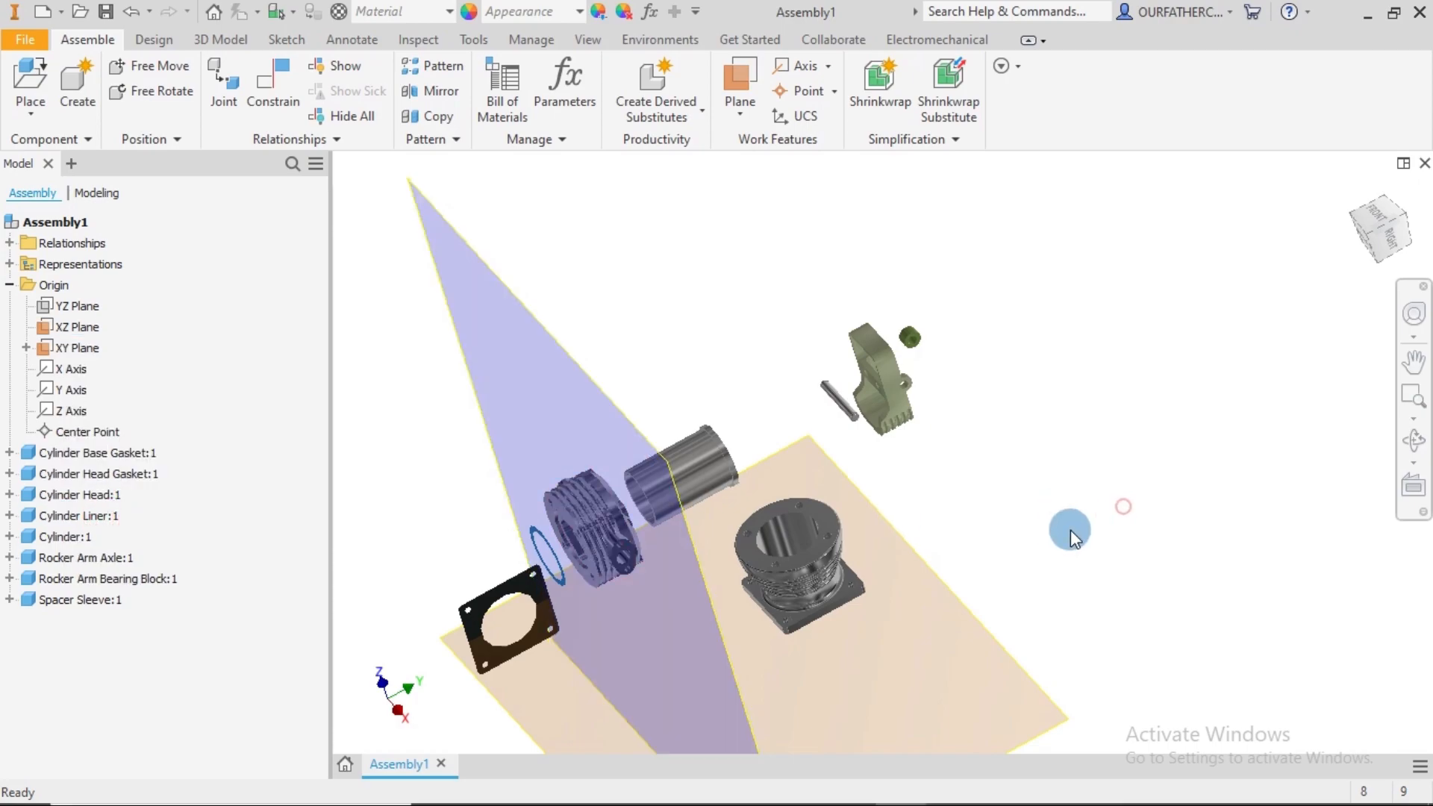
{"action": "middle_click_drag", "start_coordinate": [1045, 535], "coordinate": [963, 321], "text": "shift"}
{"action": "middle_click_drag", "start_coordinate": [1011, 448], "coordinate": [1073, 401]}
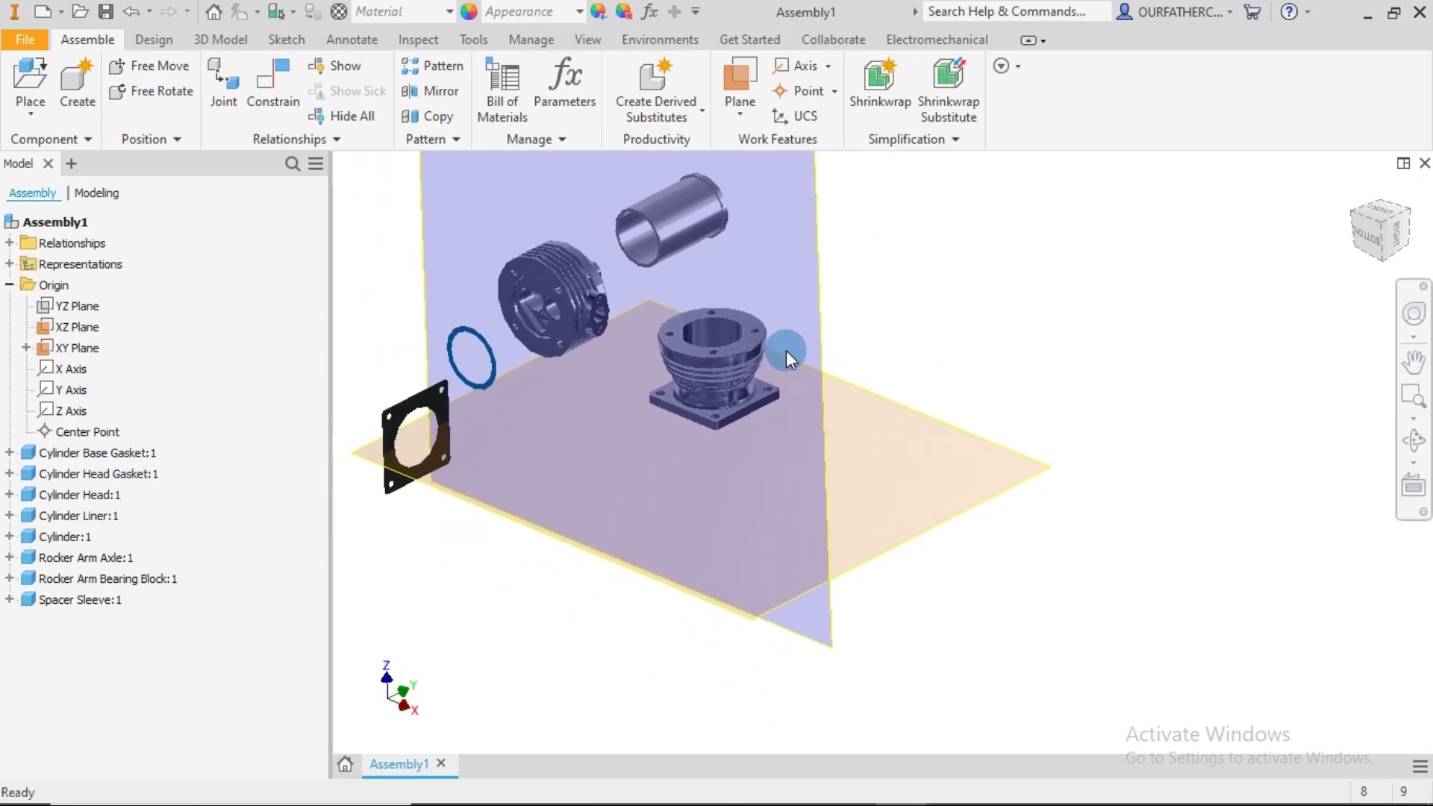
- Make the XY origin plane of the Cylinder component visible
{"action": "left_click", "coordinate": [703, 341]}
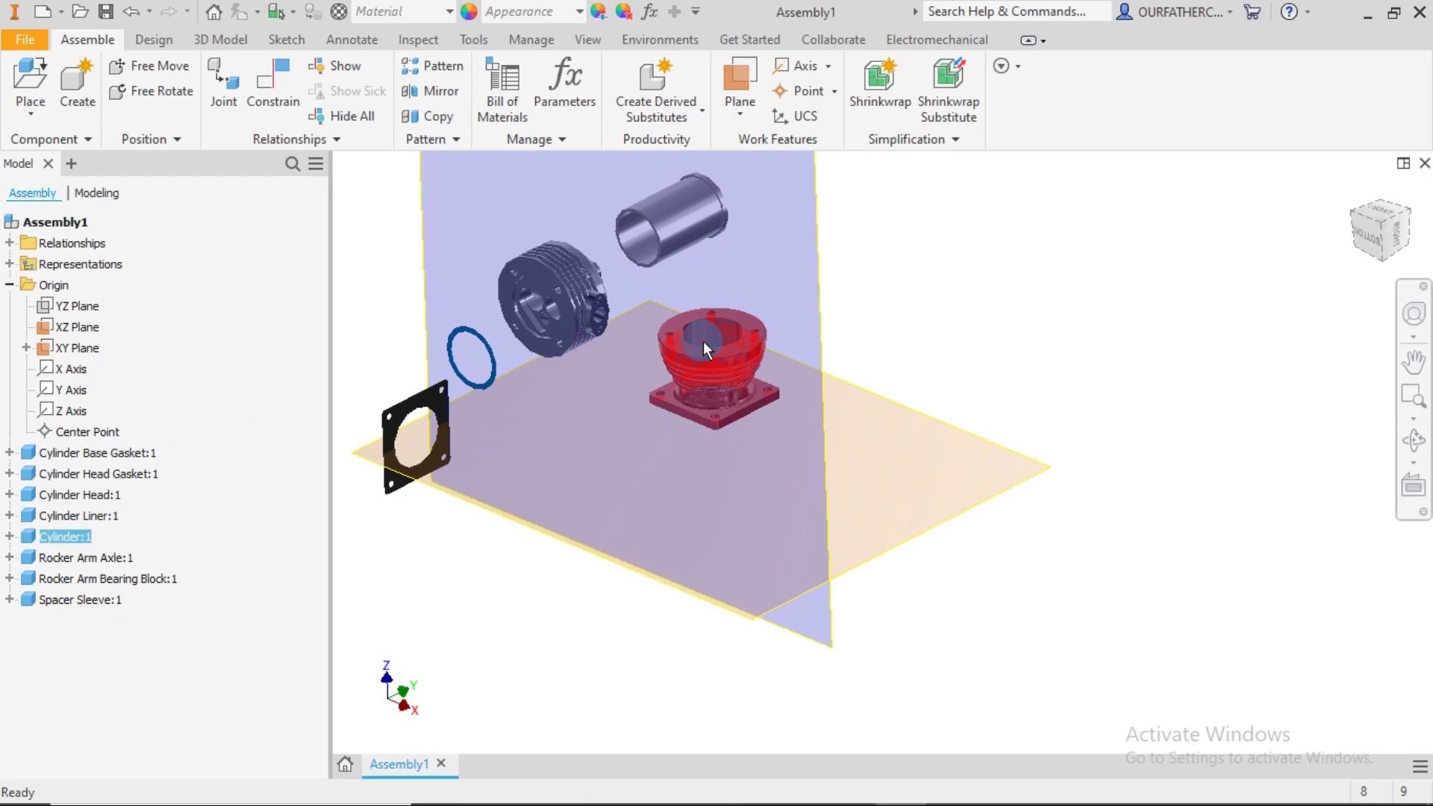
{"action": "left_click", "coordinate": [9, 537]}
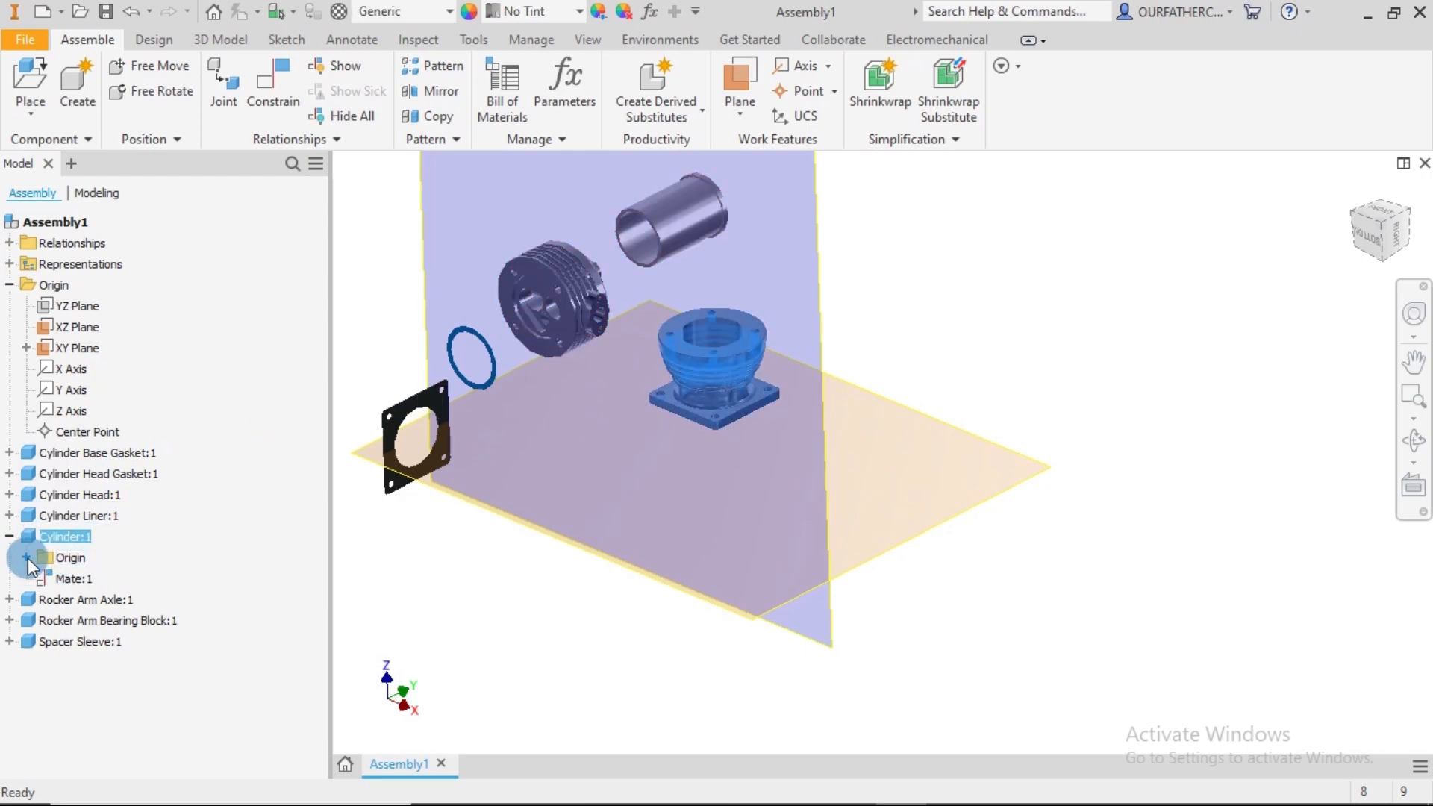
{"action": "left_click", "coordinate": [26, 558]}
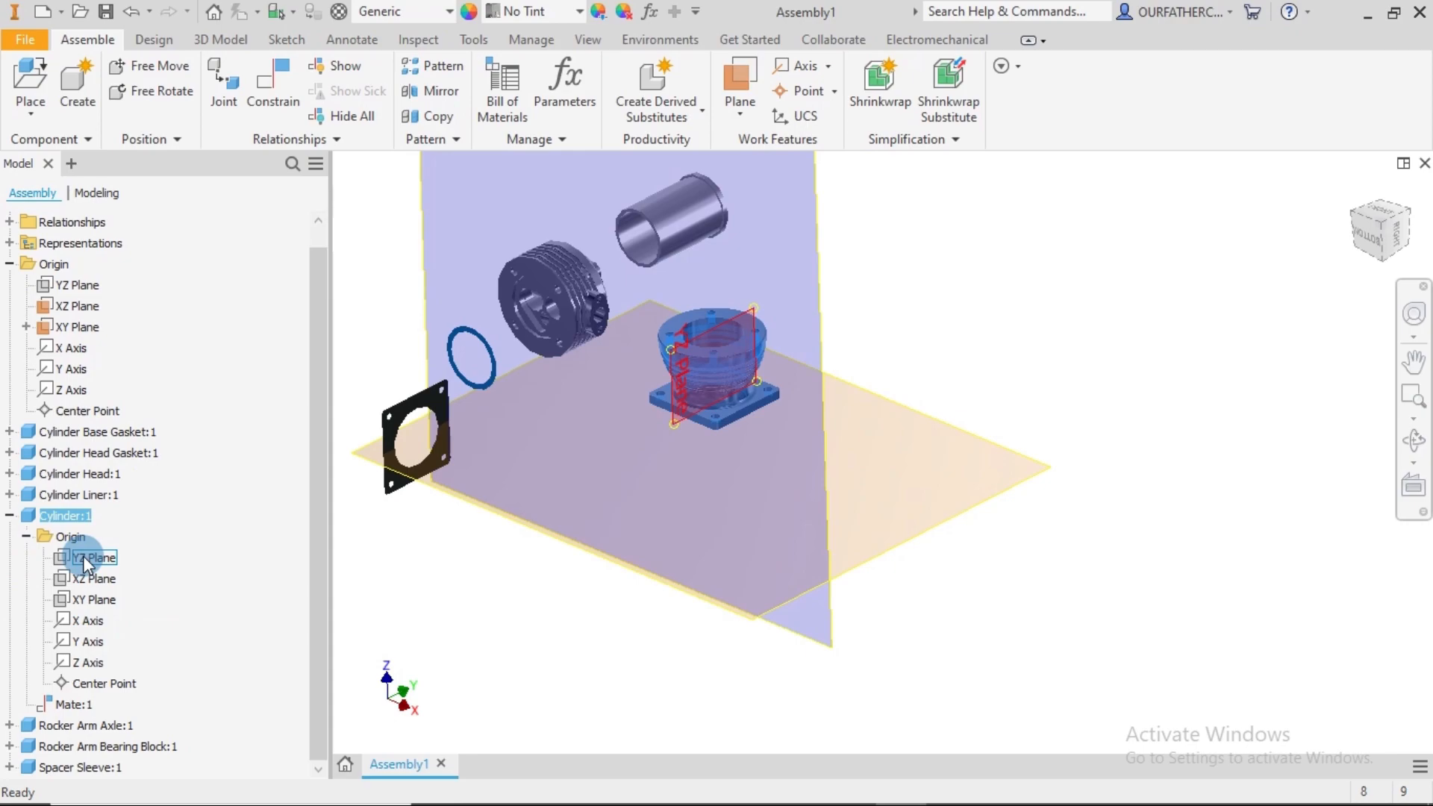
{"action": "right_click", "coordinate": [92, 602]}
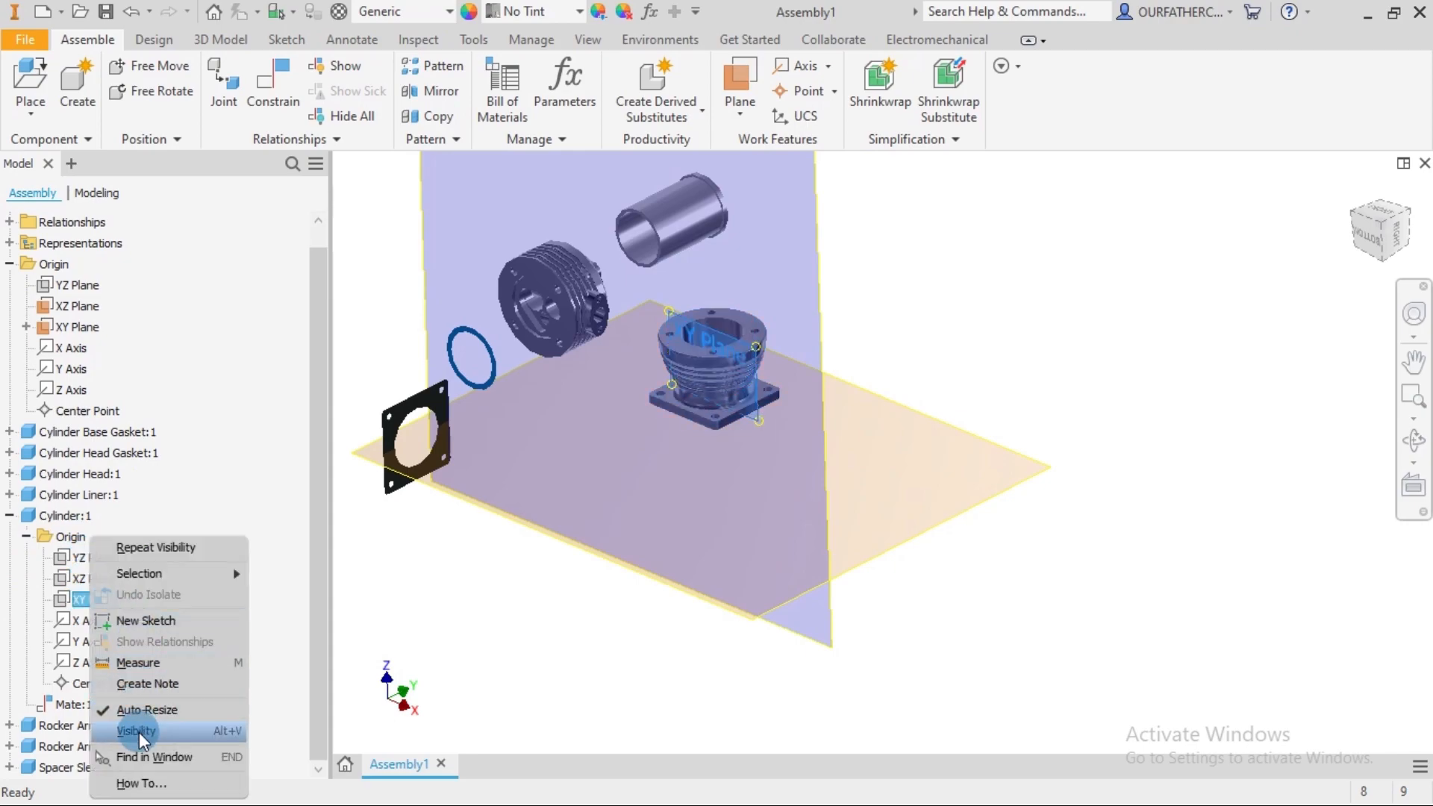
{"action": "left_click", "coordinate": [139, 732]}
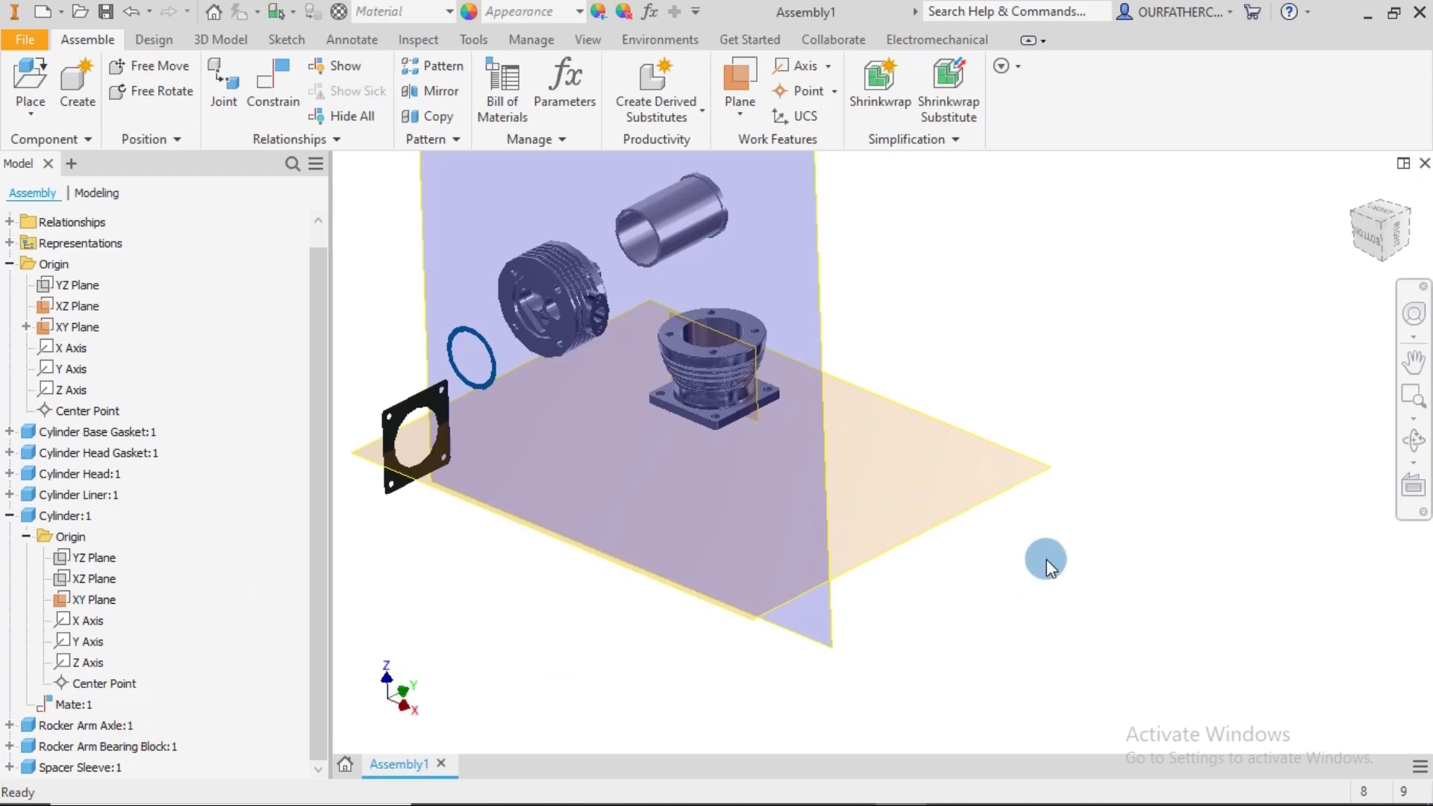
{"action": "middle_click_drag", "start_coordinate": [1164, 572], "coordinate": [1087, 581], "text": "shift"}
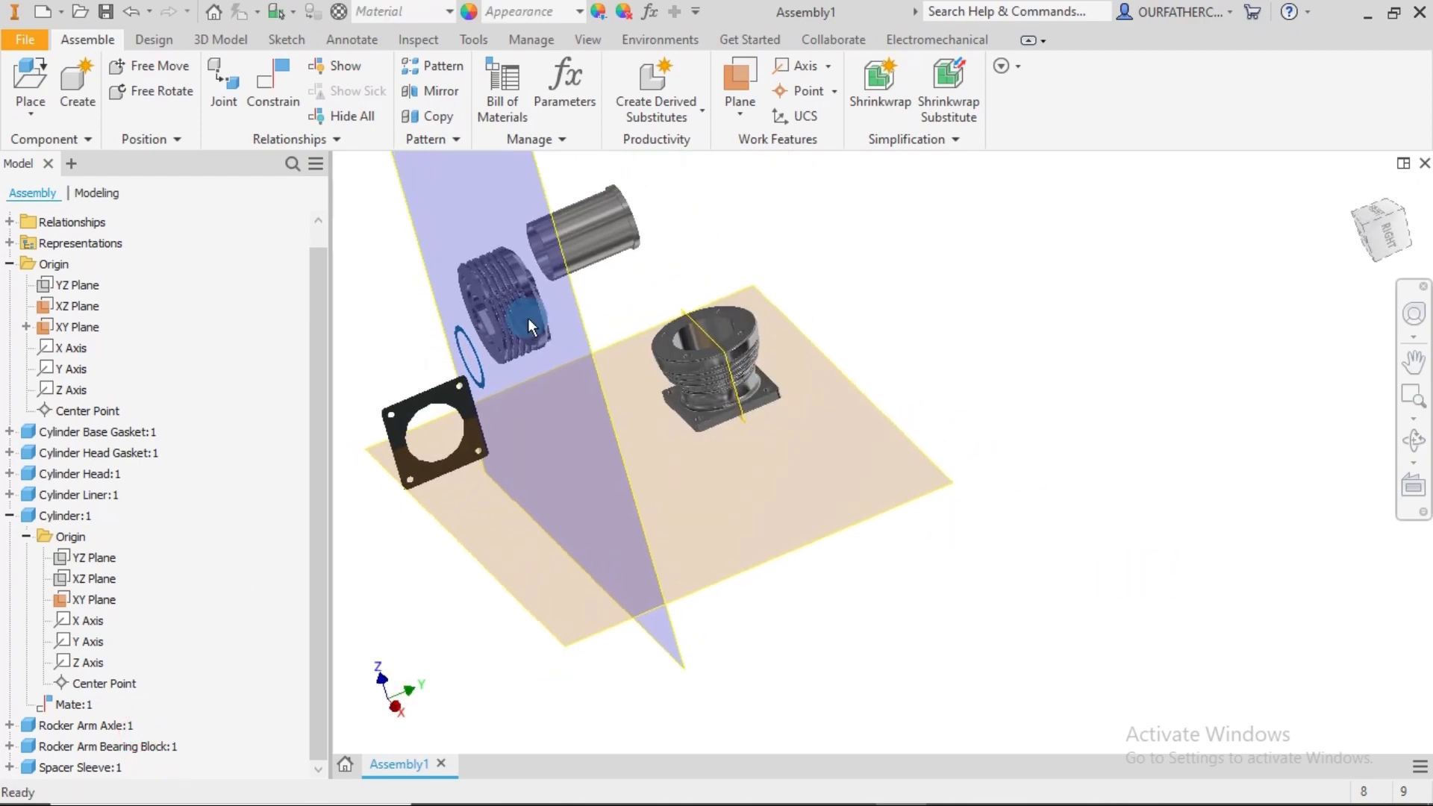
{"action": "left_click", "coordinate": [965, 276]}
- Mate the assembly's XZ plane to the cylinder's own XY plane with 0 mm offset
{"action": "left_click", "coordinate": [280, 105]}
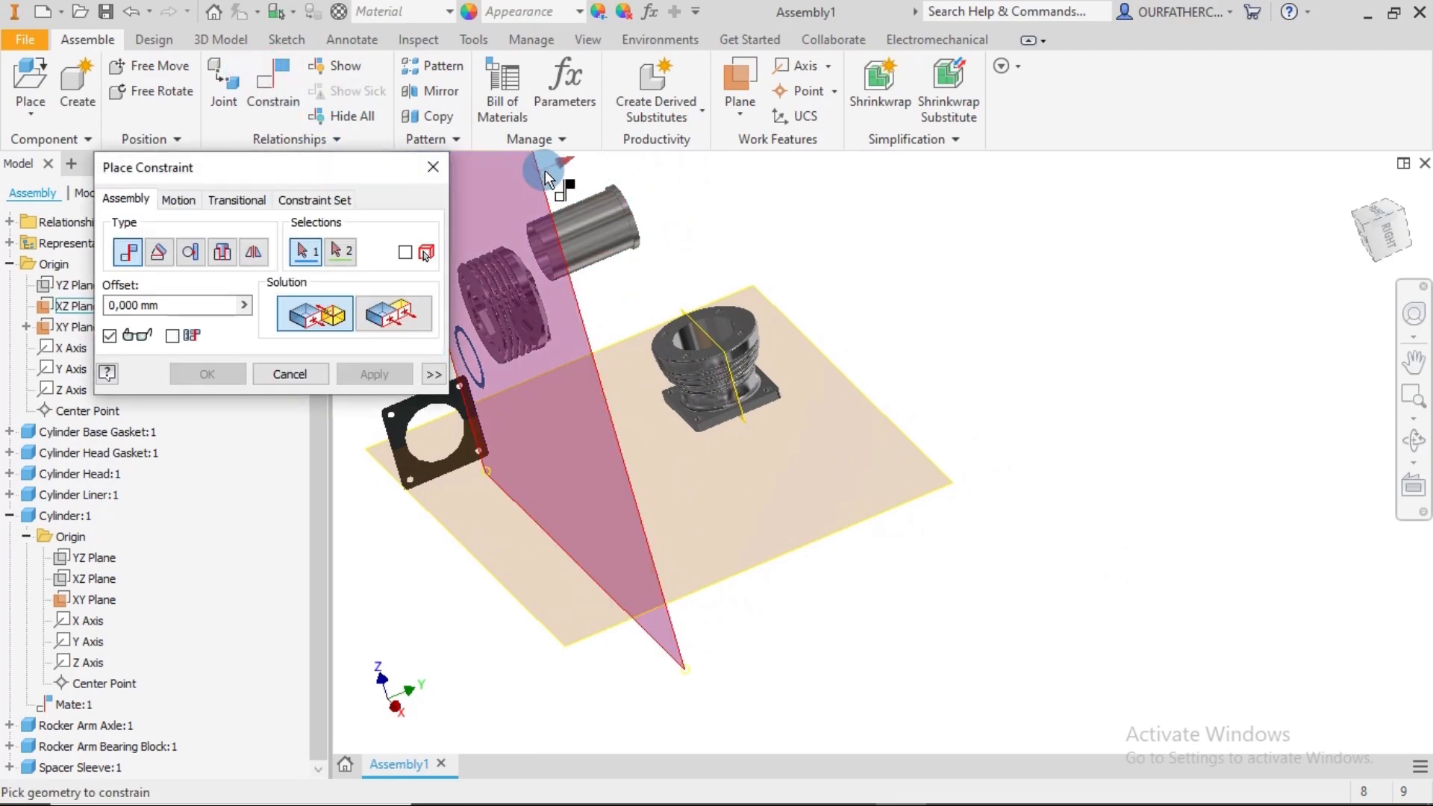
{"action": "left_click", "coordinate": [544, 178]}
{"action": "scroll", "coordinate": [738, 338], "scroll_direction": "down", "scroll_amount": 3}
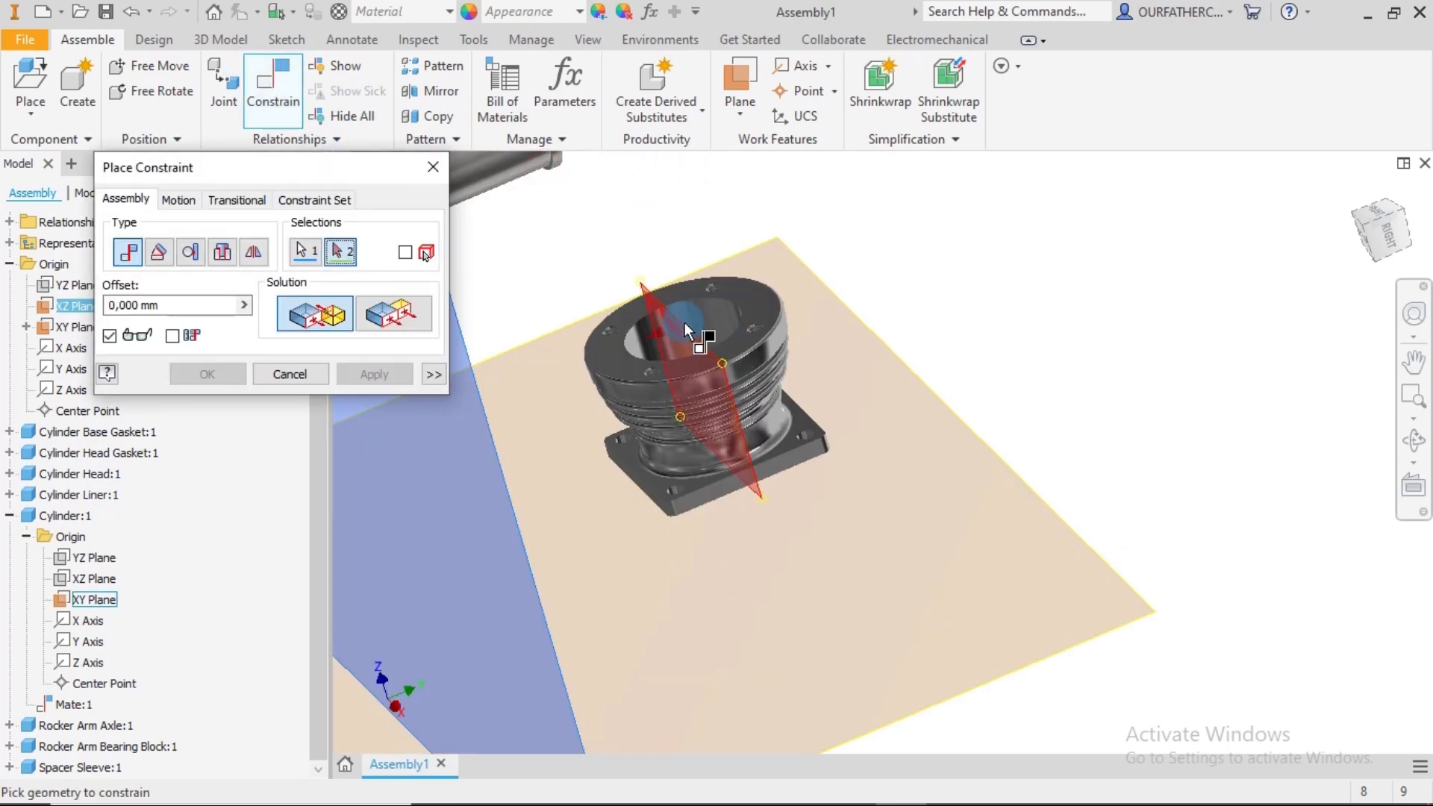
{"action": "left_click", "coordinate": [683, 321]}
{"action": "scroll", "coordinate": [683, 321], "scroll_direction": "up", "scroll_amount": 4}
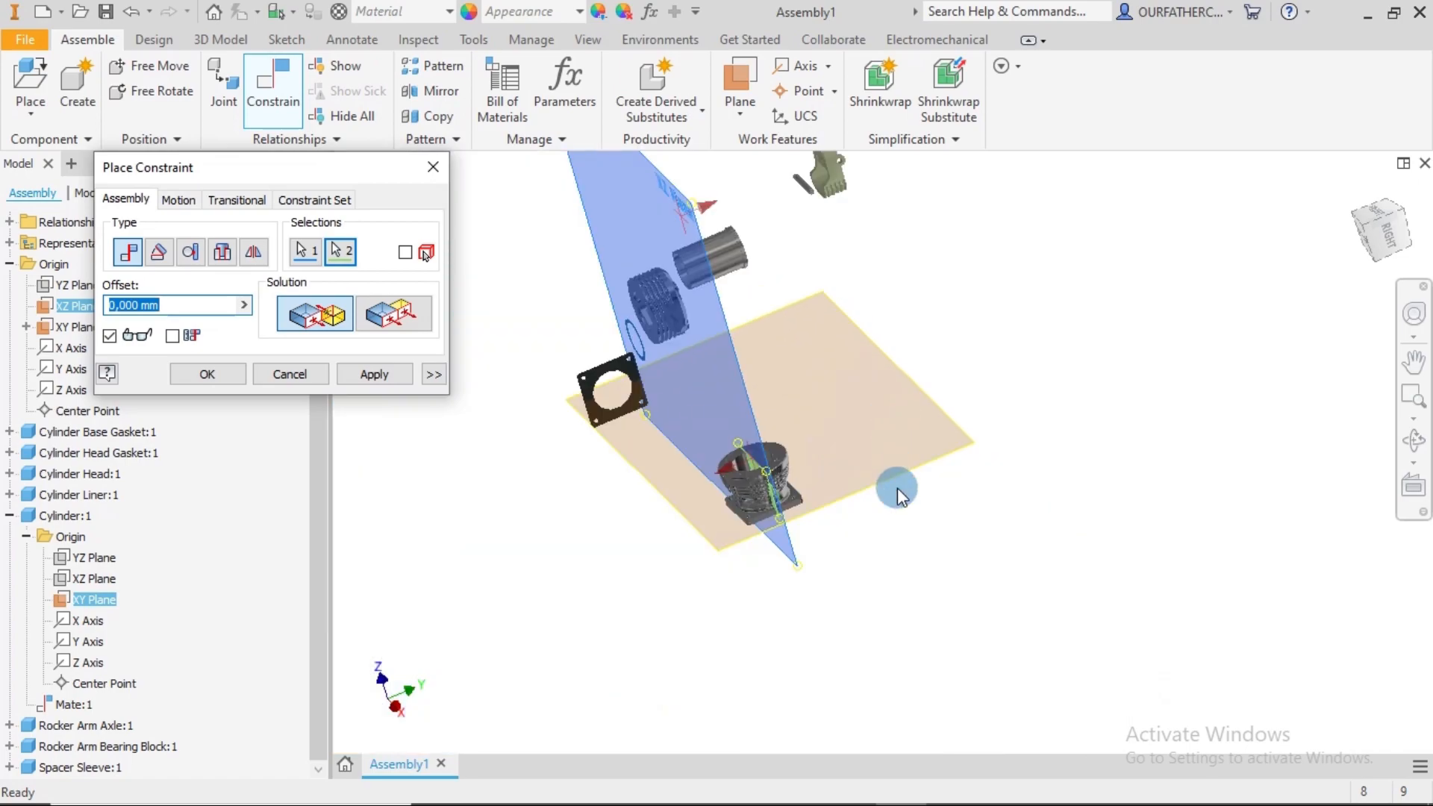
{"action": "middle_click_drag", "start_coordinate": [887, 534], "coordinate": [916, 531], "text": "shift"}
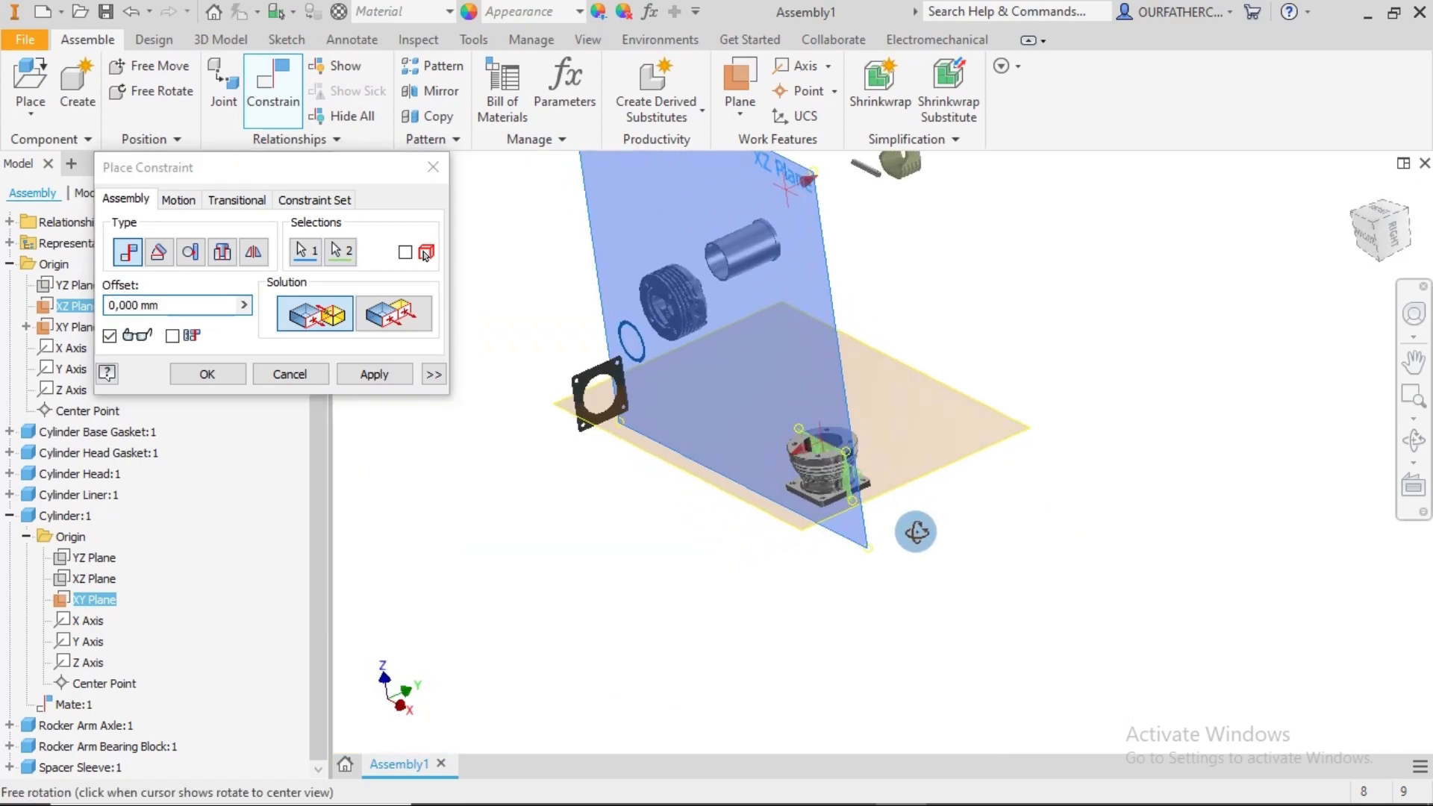
{"action": "left_click", "coordinate": [368, 374]}
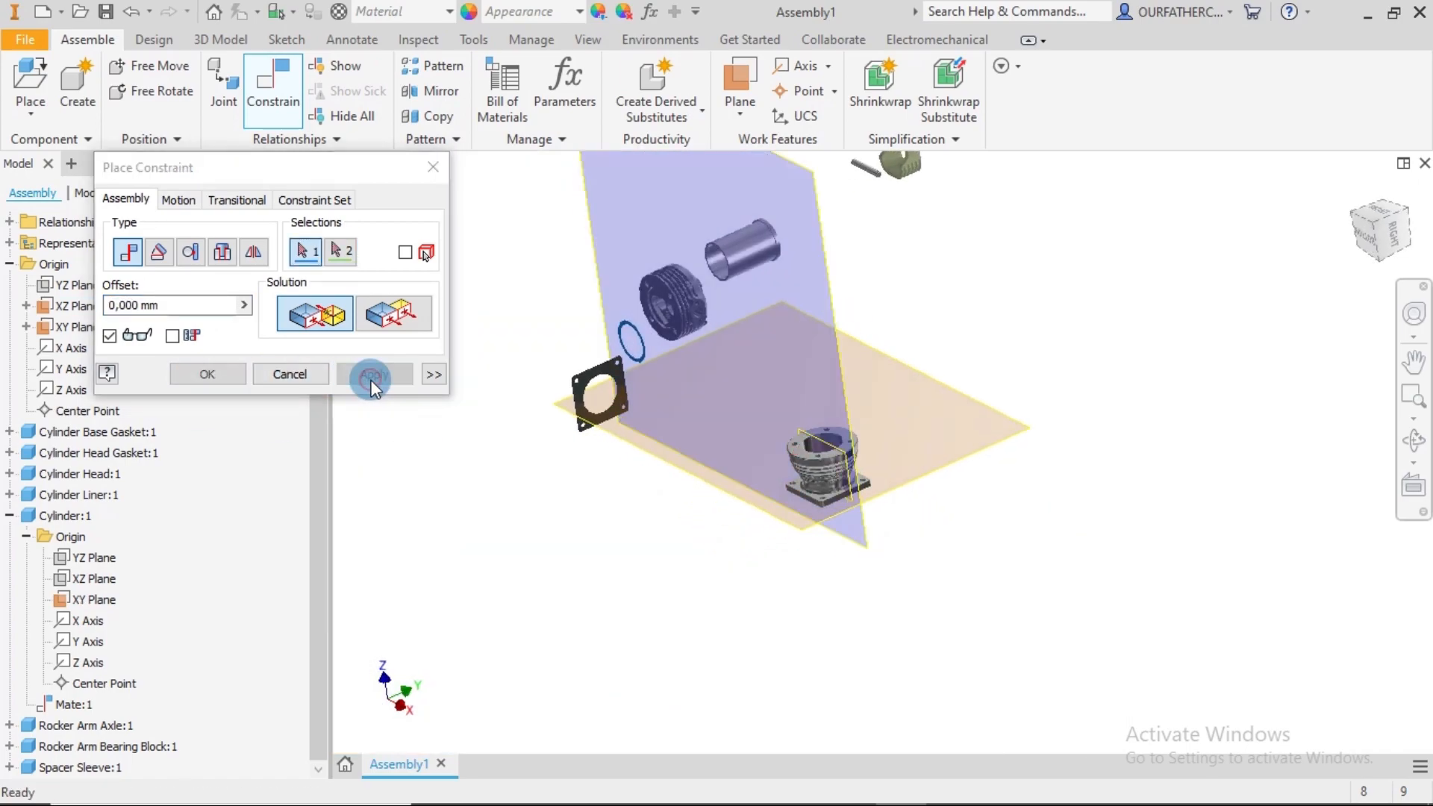
- Make the YZ origin planes of both the Cylinder component and the assembly visible
{"action": "left_click", "coordinate": [310, 374]}
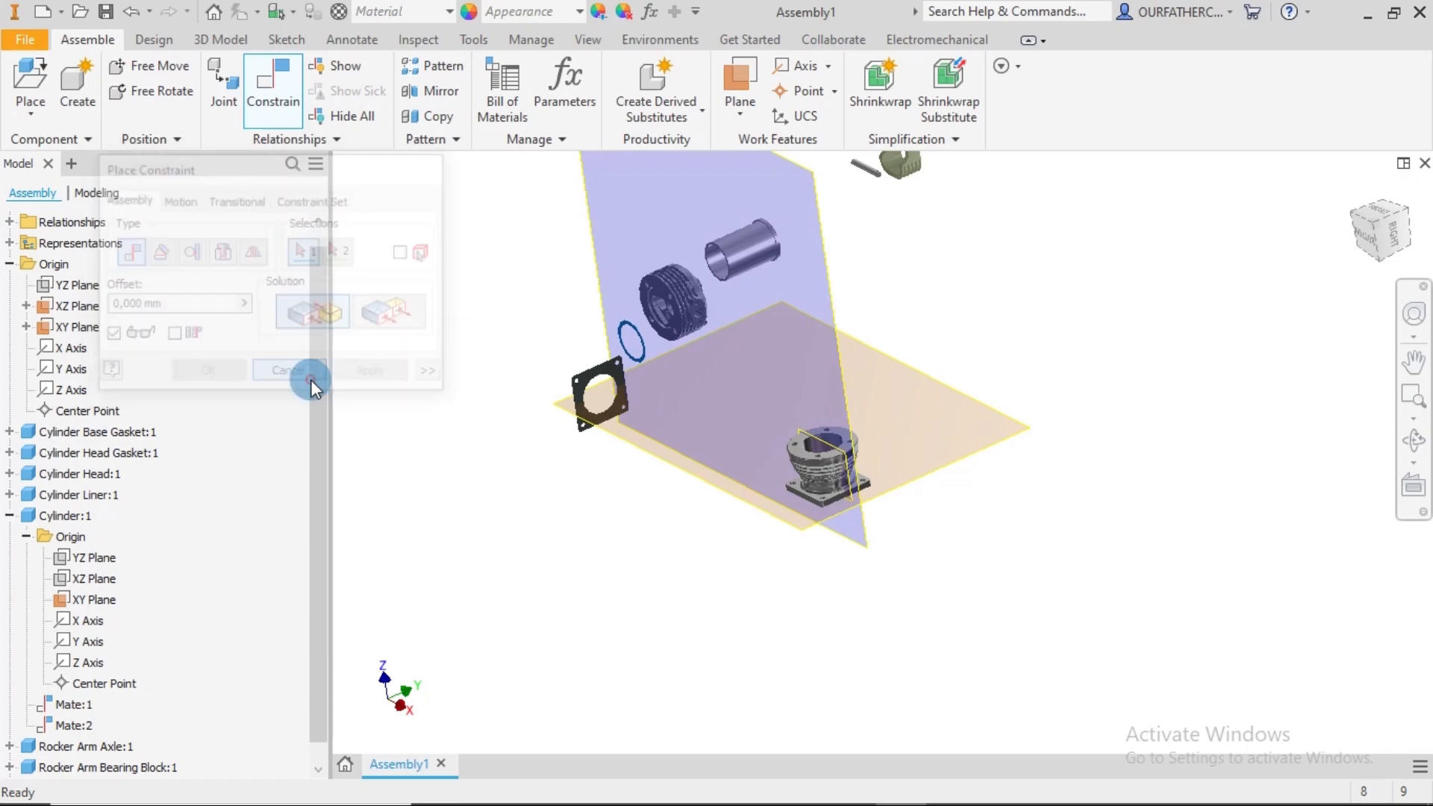
{"action": "left_click", "coordinate": [94, 580]}
{"action": "left_click", "coordinate": [95, 558]}
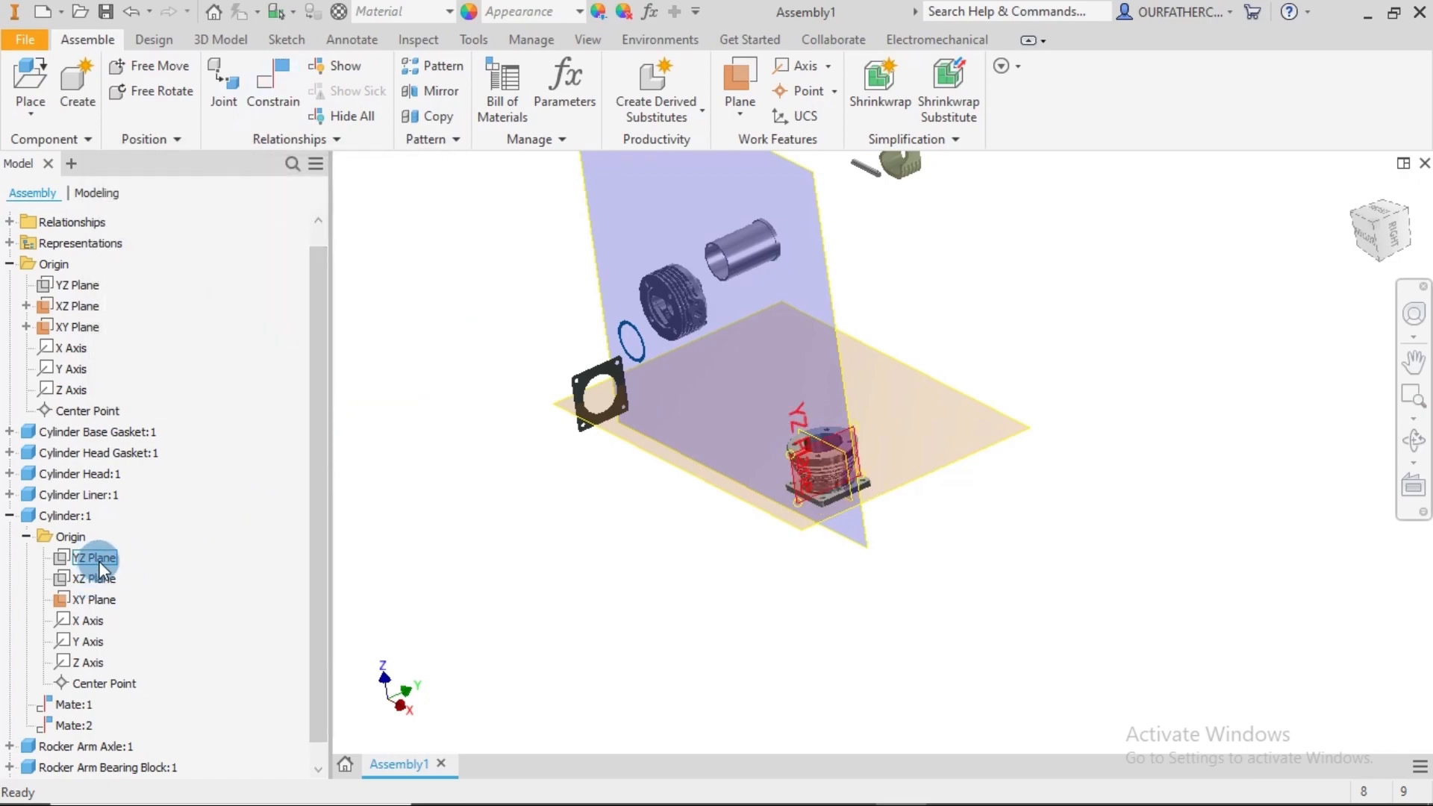
{"action": "right_click", "coordinate": [99, 561]}
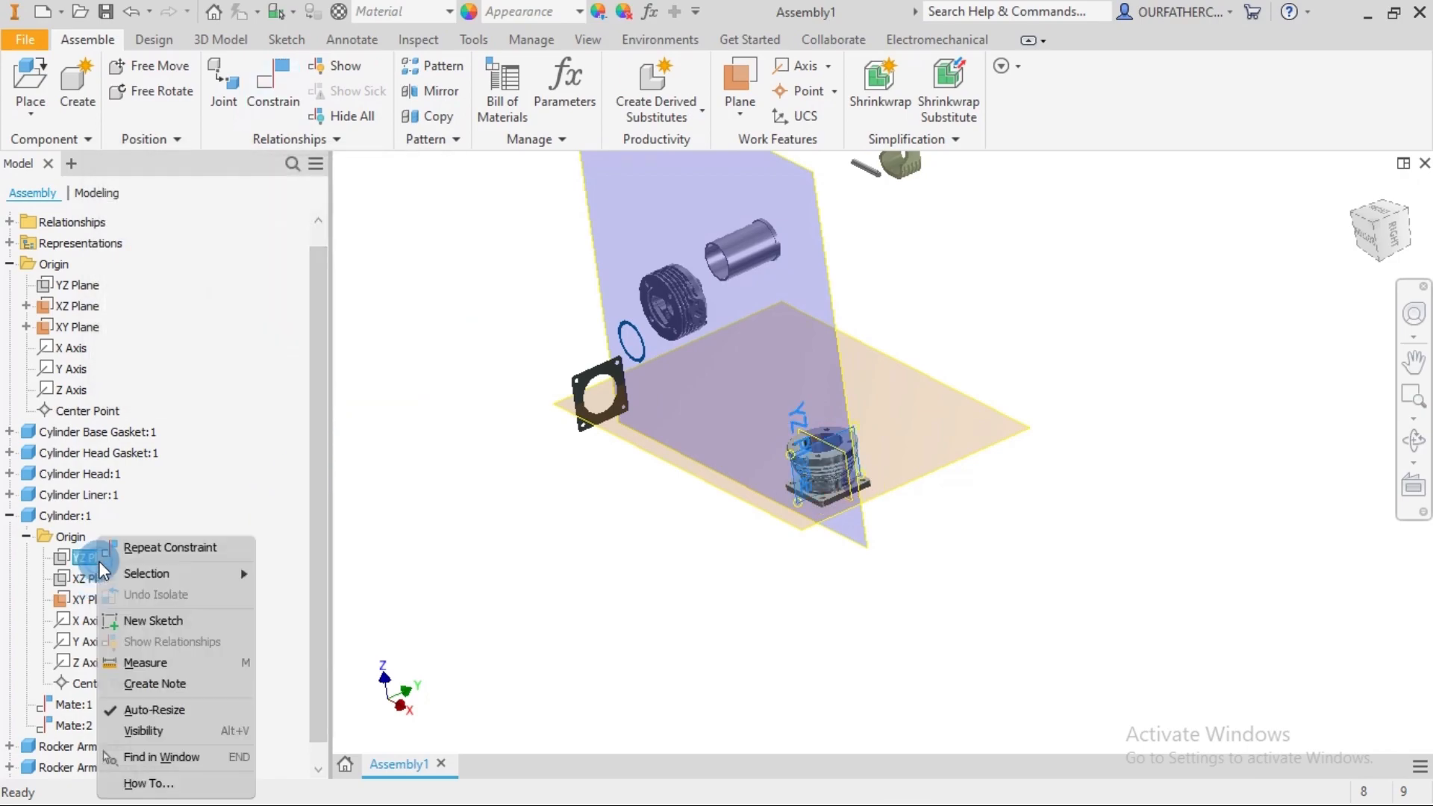
{"action": "left_click", "coordinate": [149, 739]}
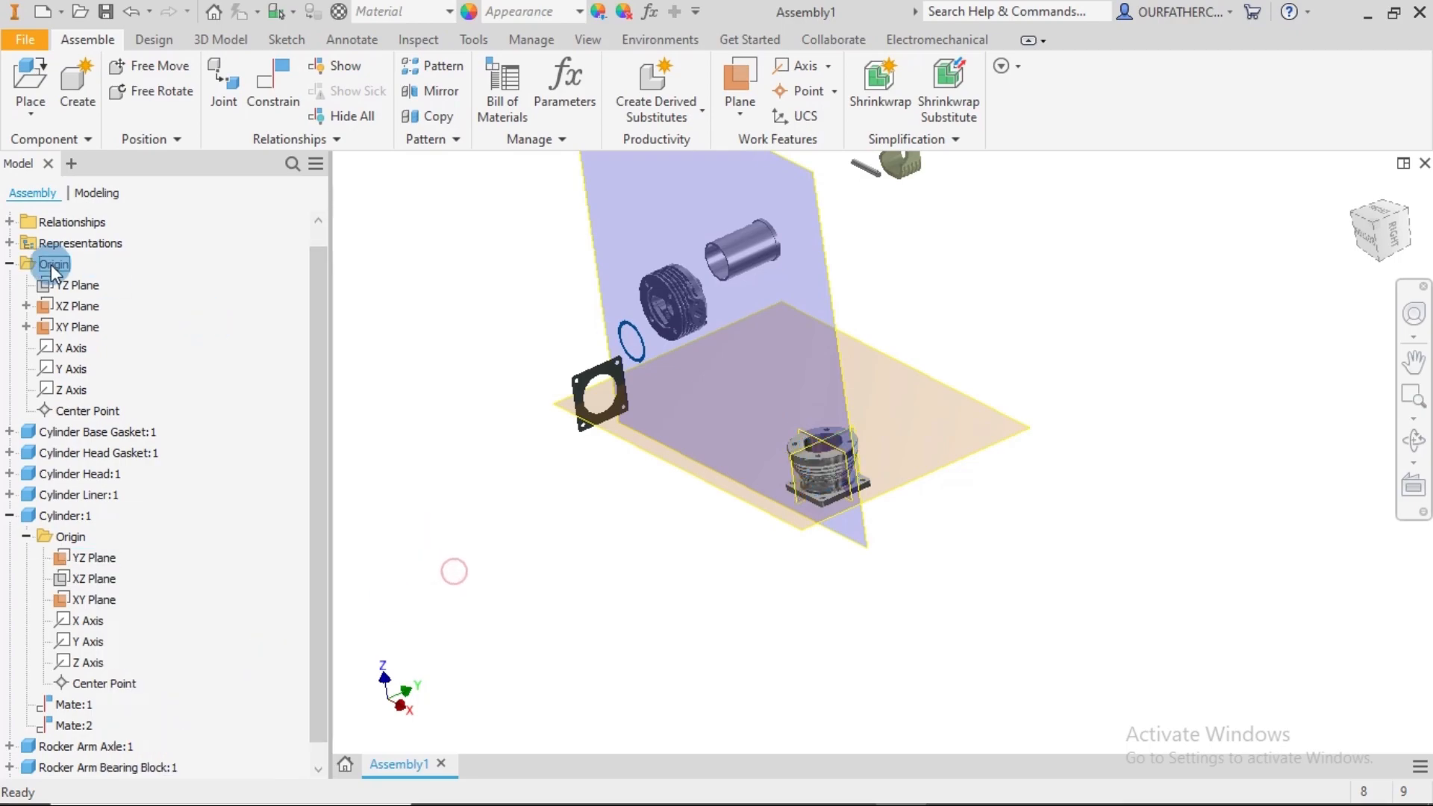
{"action": "left_click", "coordinate": [67, 286]}
{"action": "right_click", "coordinate": [66, 288]}
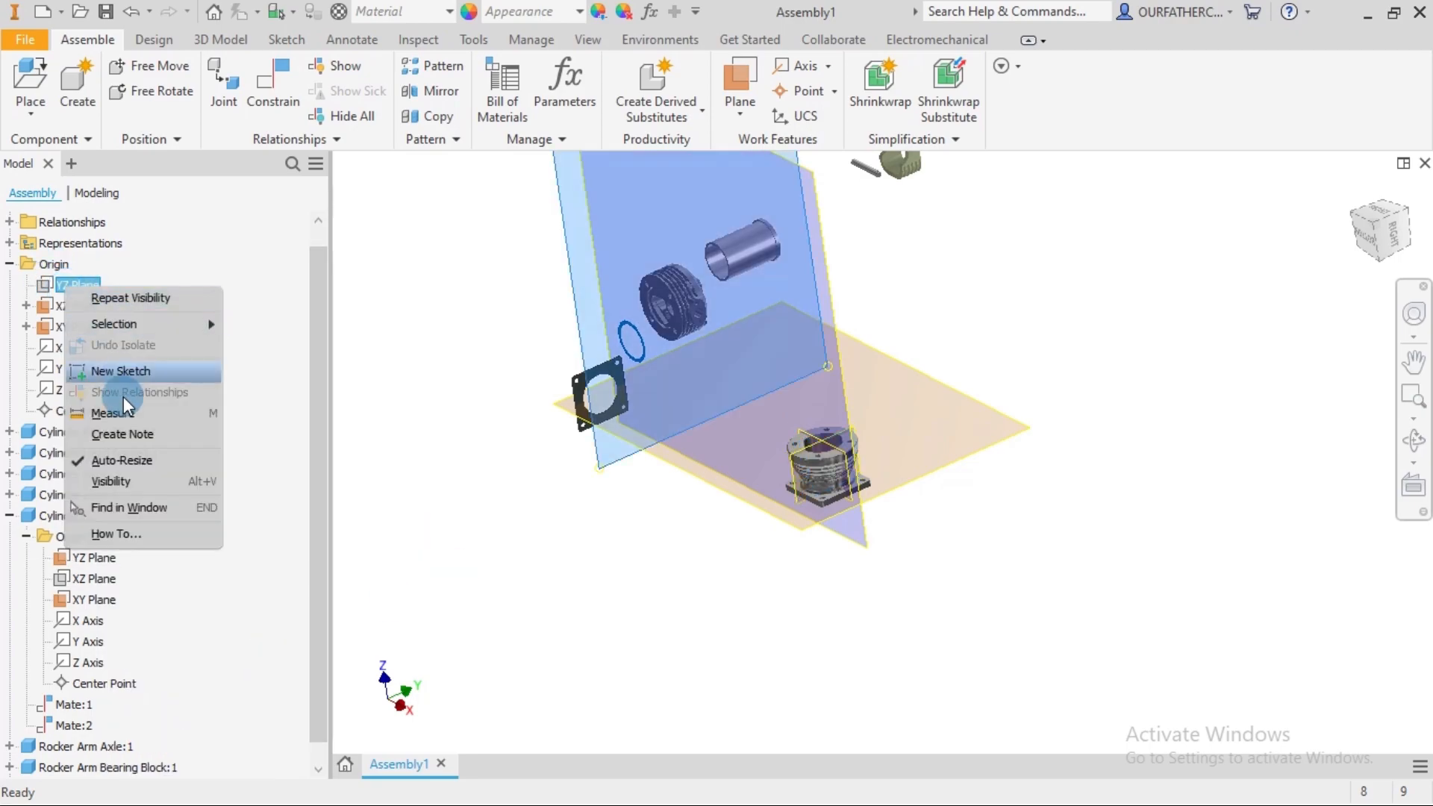
{"action": "left_click", "coordinate": [107, 480]}
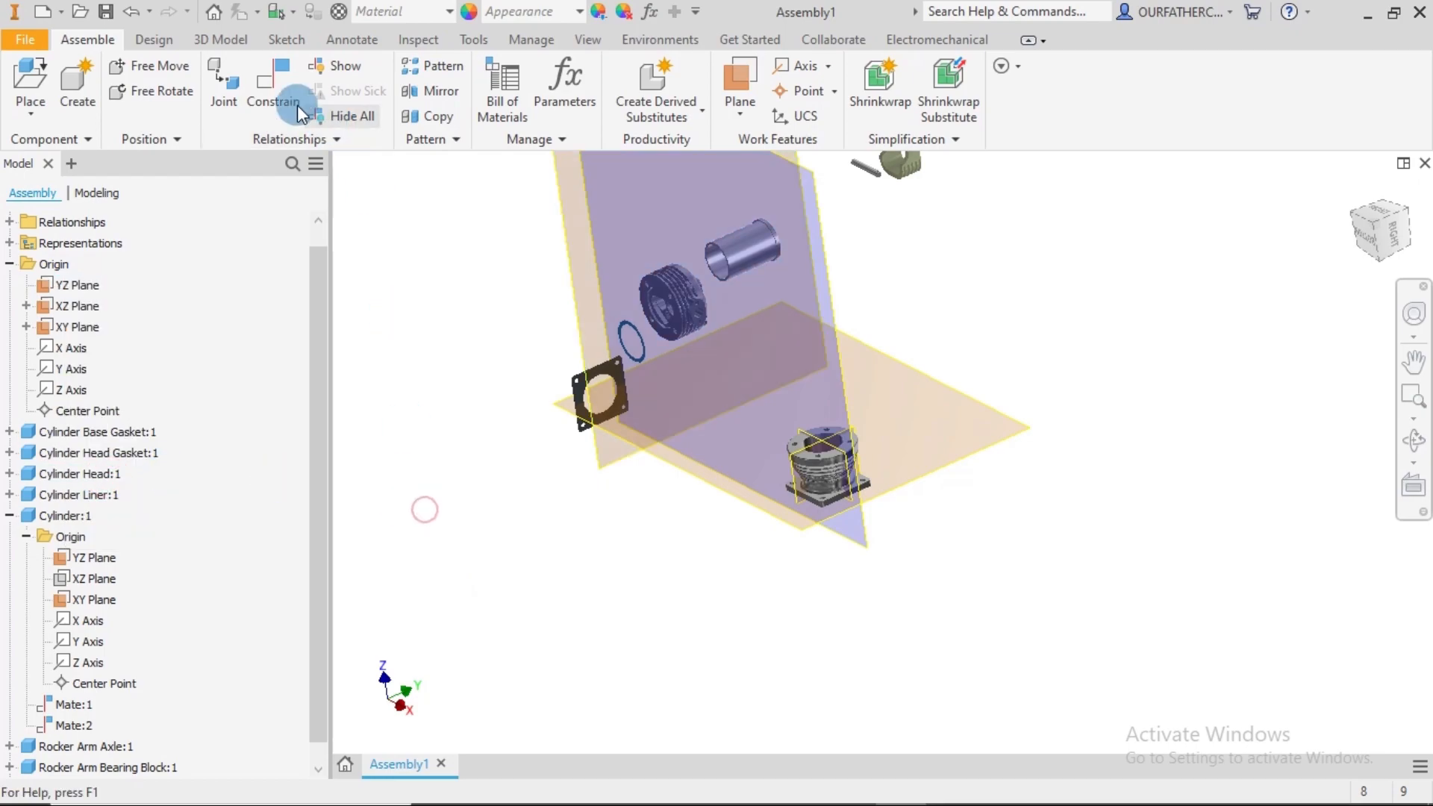
- Constrain the cylinder's YZ plane flush with the assembly's YZ plane at 0 mm offset
{"action": "left_click", "coordinate": [277, 97]}
{"action": "scroll", "coordinate": [846, 434], "scroll_direction": "up", "scroll_amount": 6}
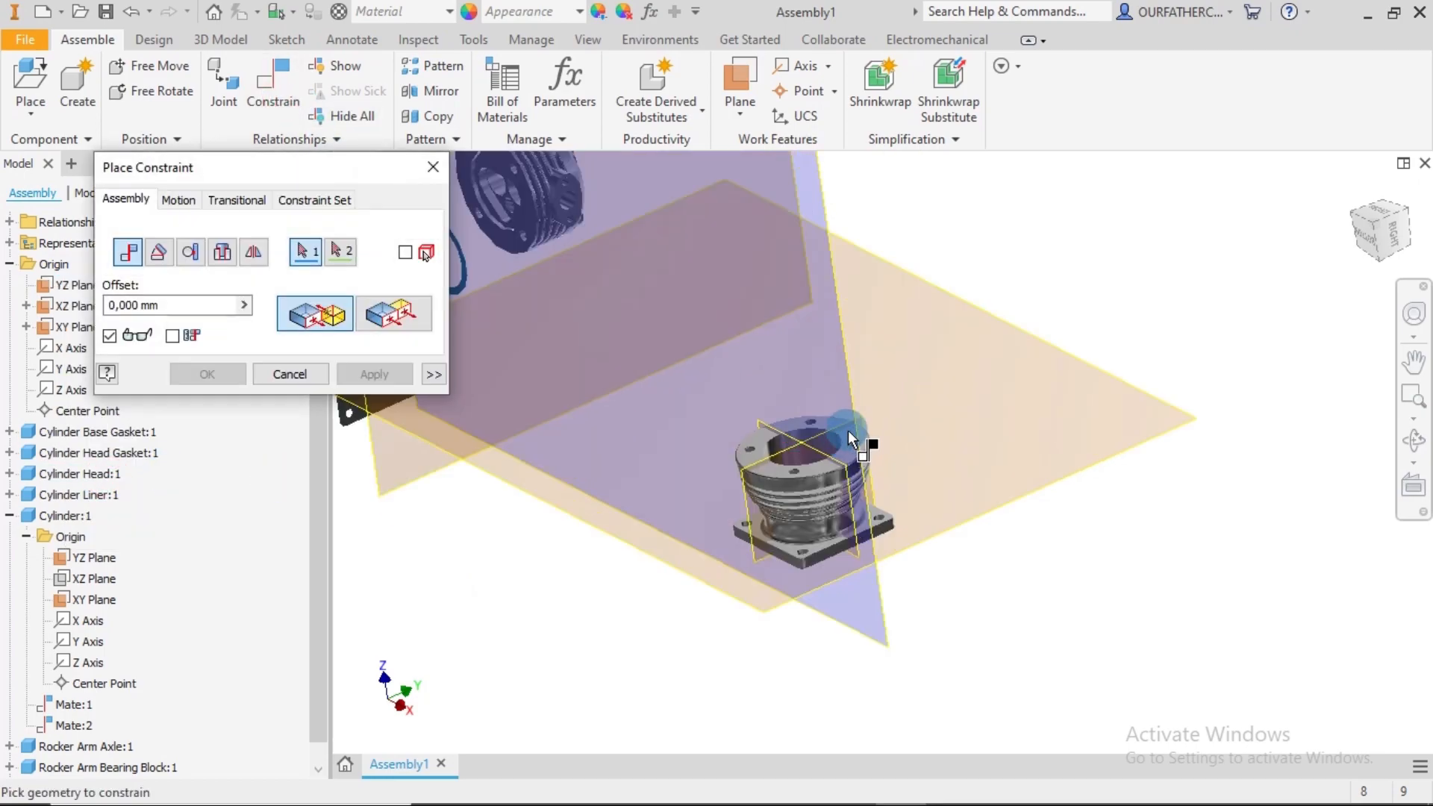
{"action": "left_click", "coordinate": [941, 361]}
{"action": "scroll", "coordinate": [943, 359], "scroll_direction": "down", "scroll_amount": 8}
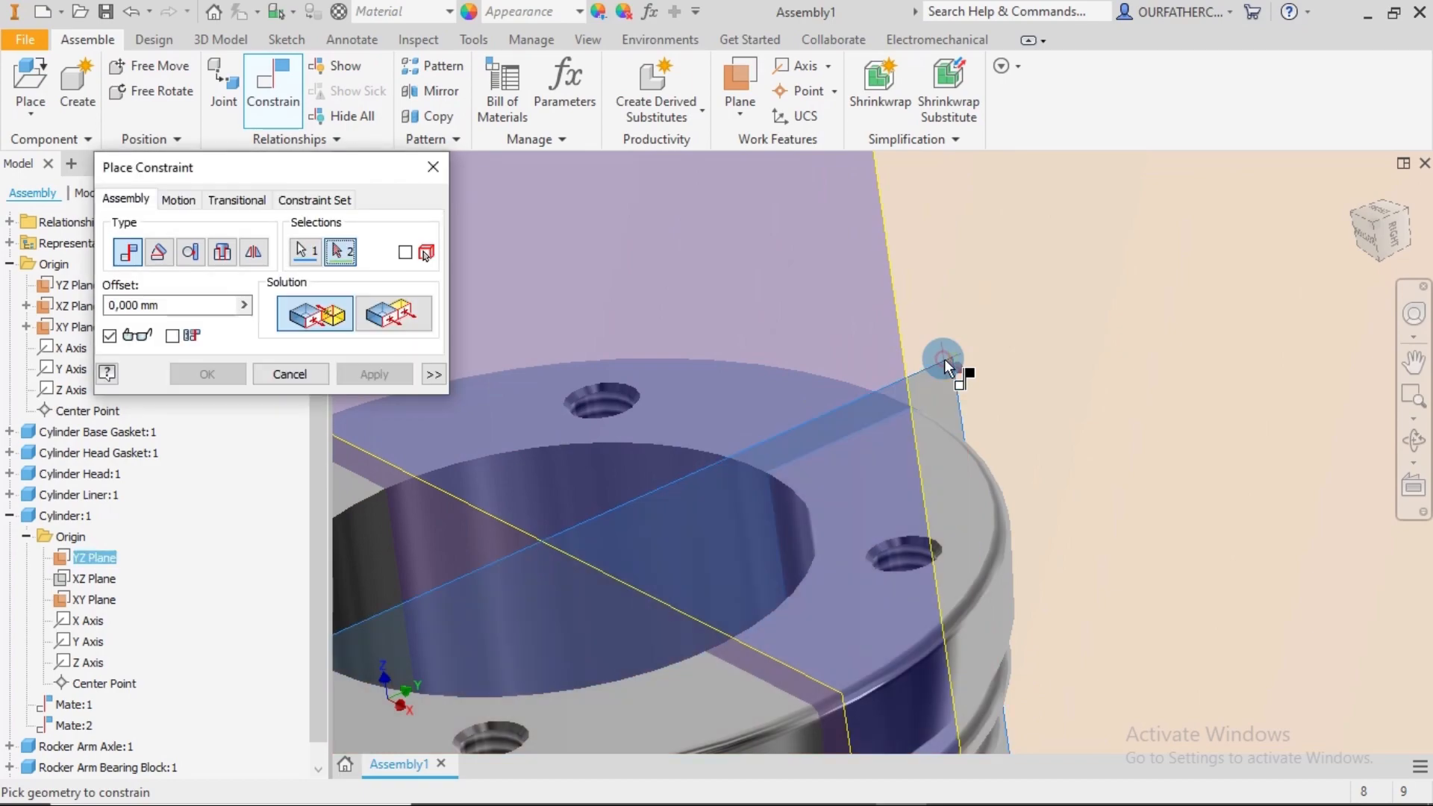
{"action": "left_click", "coordinate": [647, 227]}
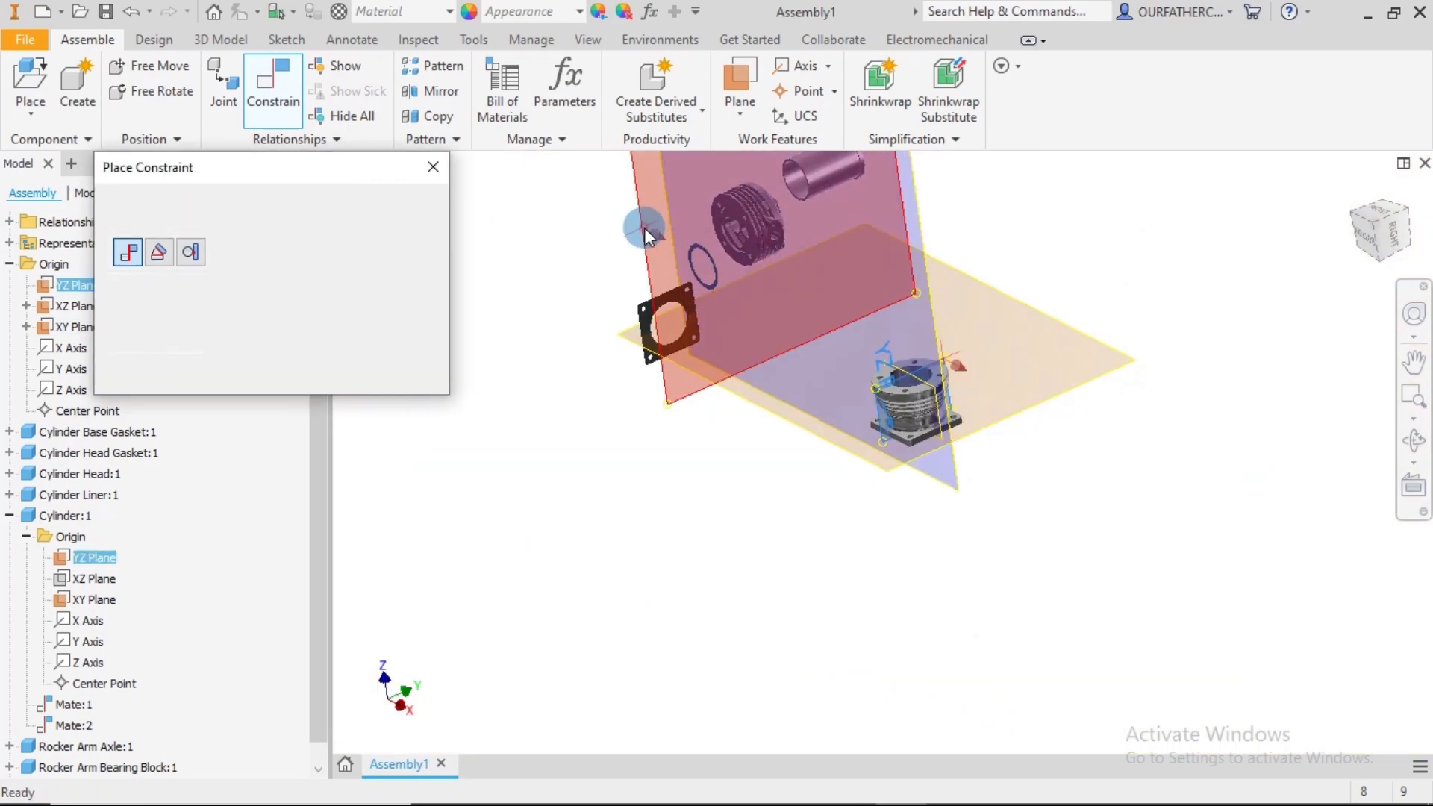
{"action": "left_click", "coordinate": [390, 322]}
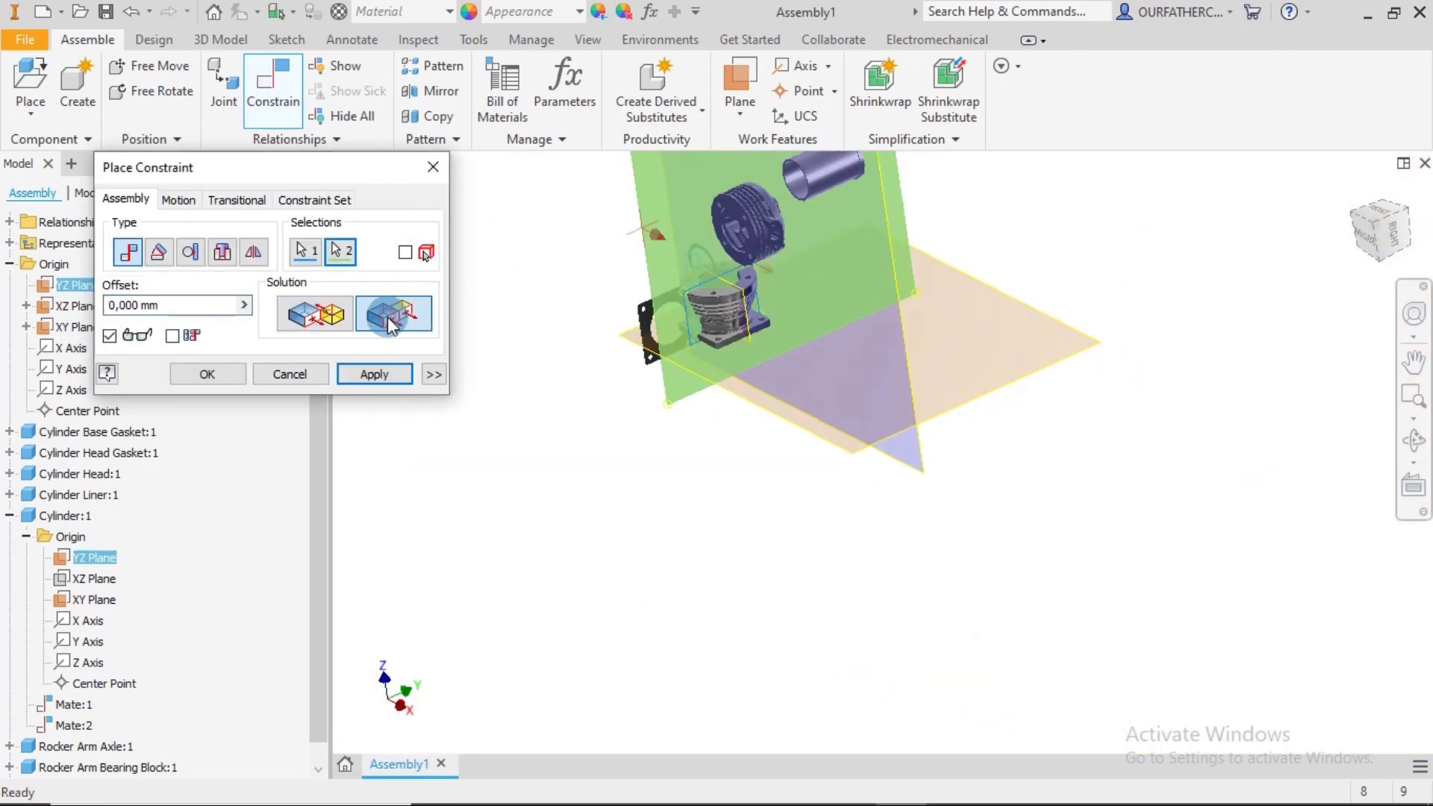
{"action": "left_click", "coordinate": [372, 377]}
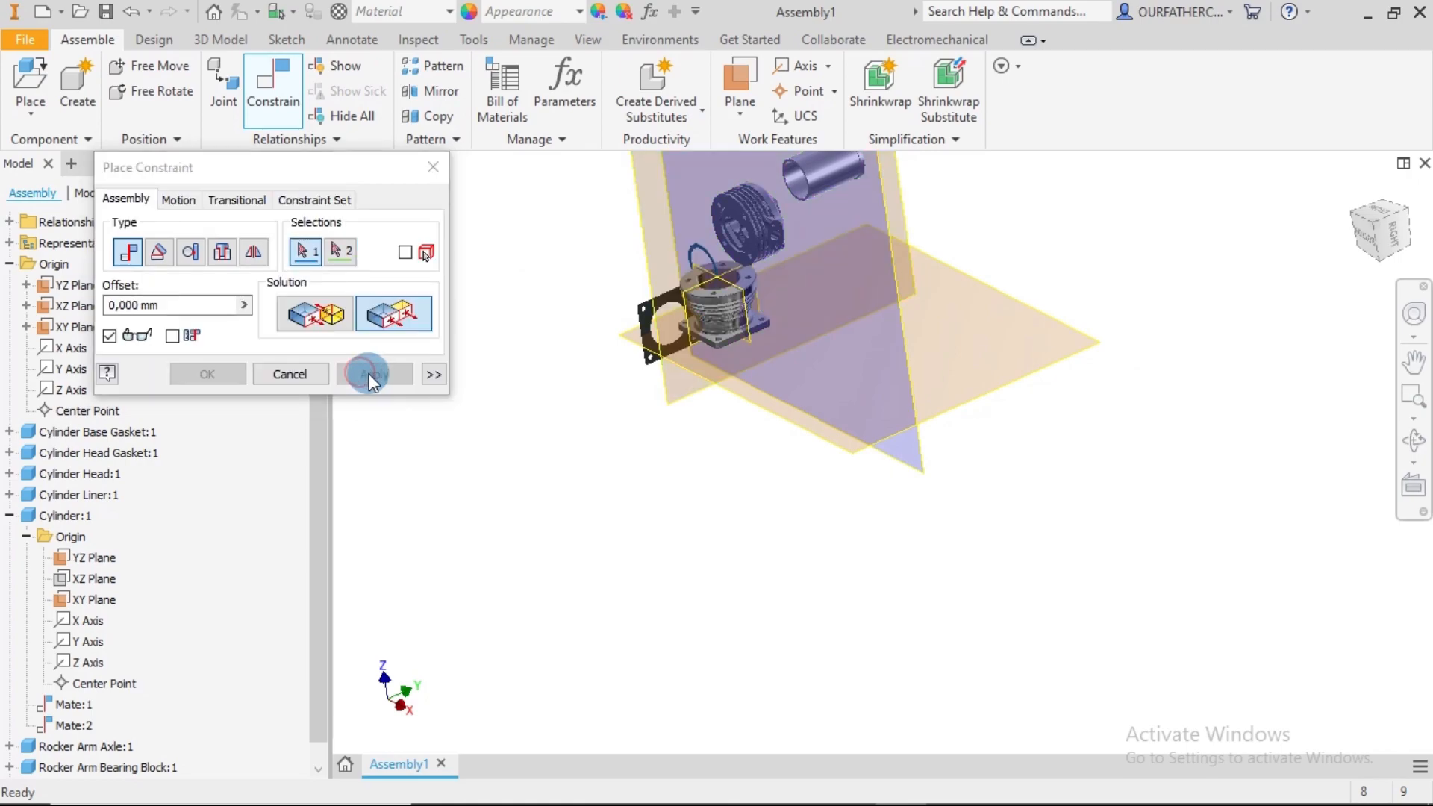
{"action": "left_click", "coordinate": [299, 374]}
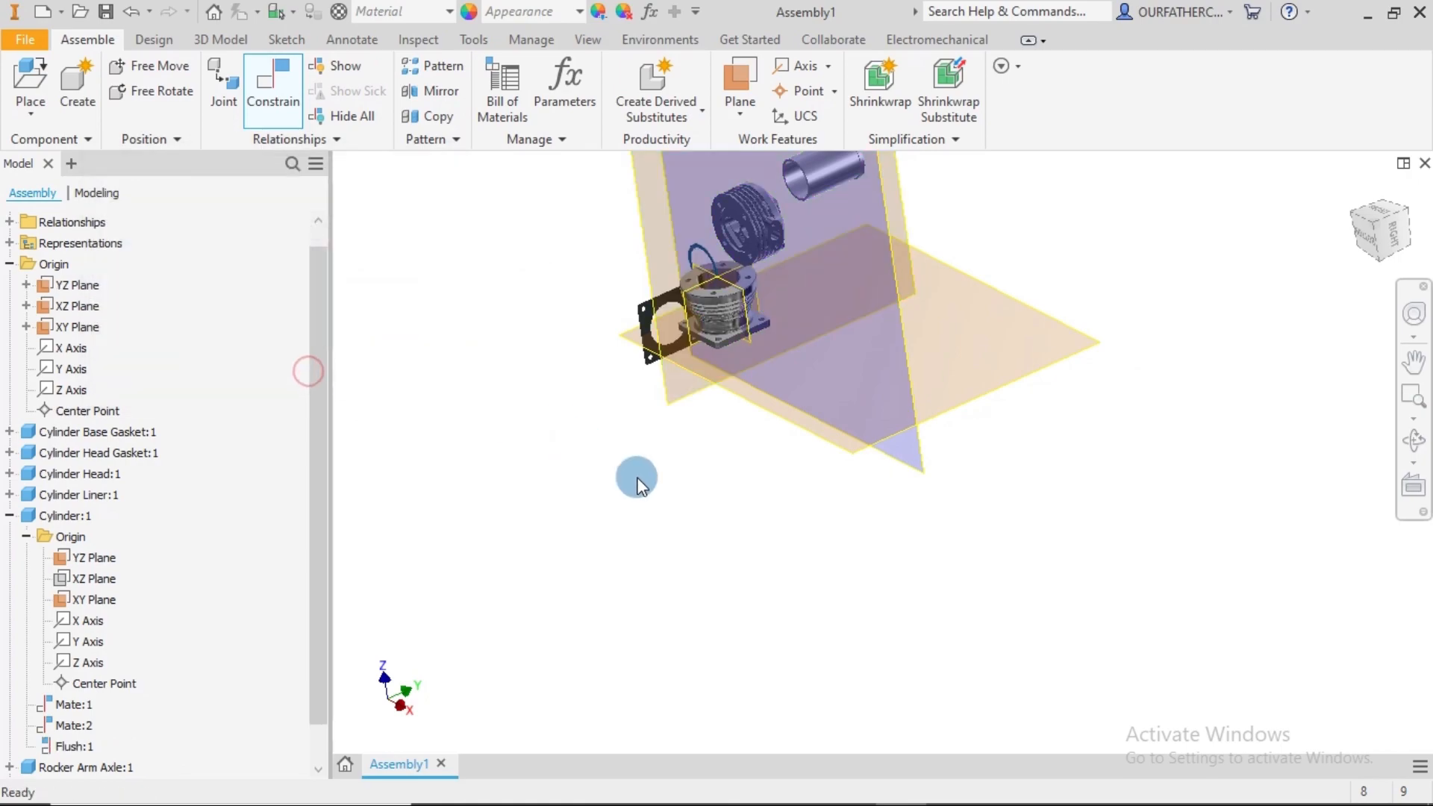
- Hide the assembly's YZ, XZ and XY origin planes
{"action": "left_click", "coordinate": [72, 284]}
{"action": "right_click", "coordinate": [72, 284]}
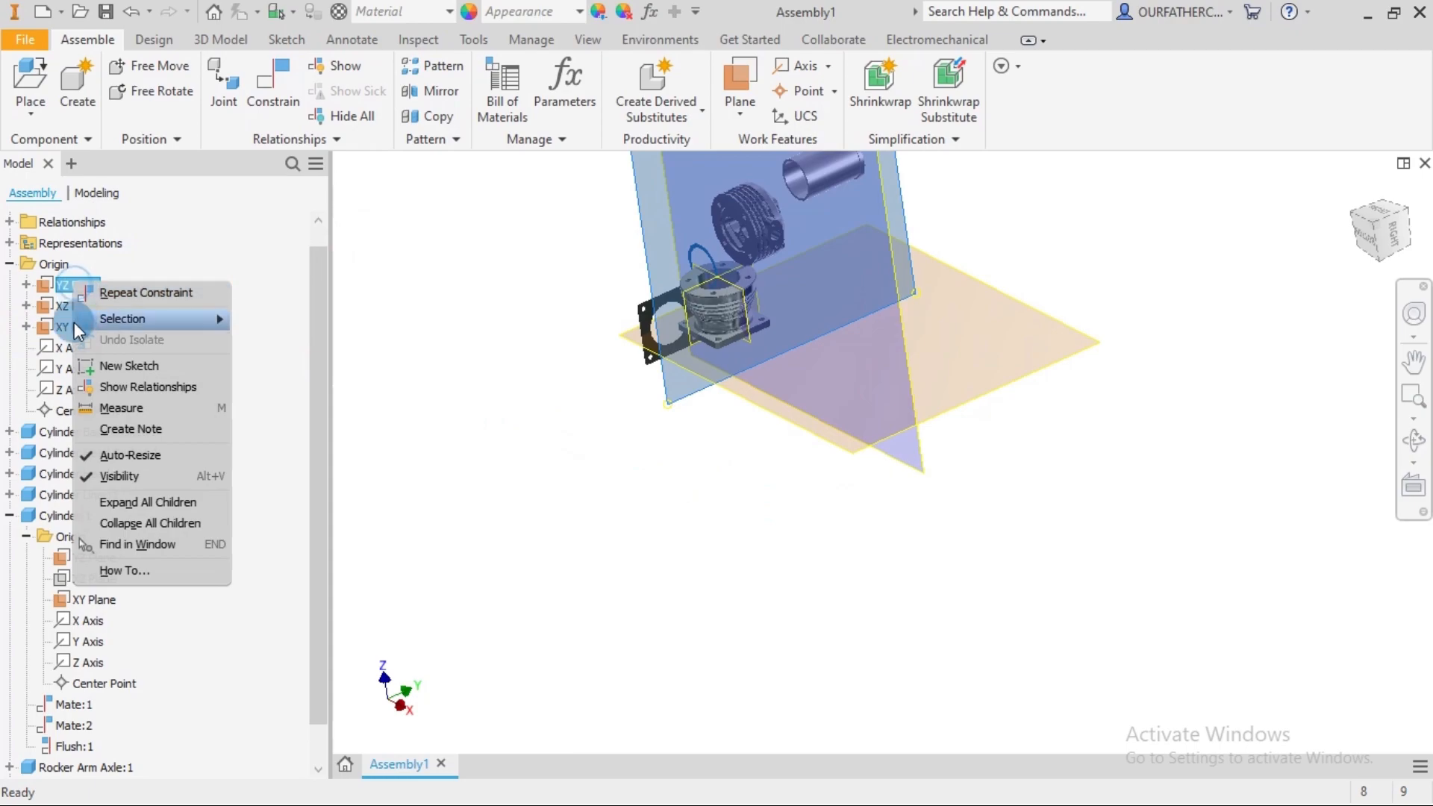
{"action": "left_click", "coordinate": [61, 327]}
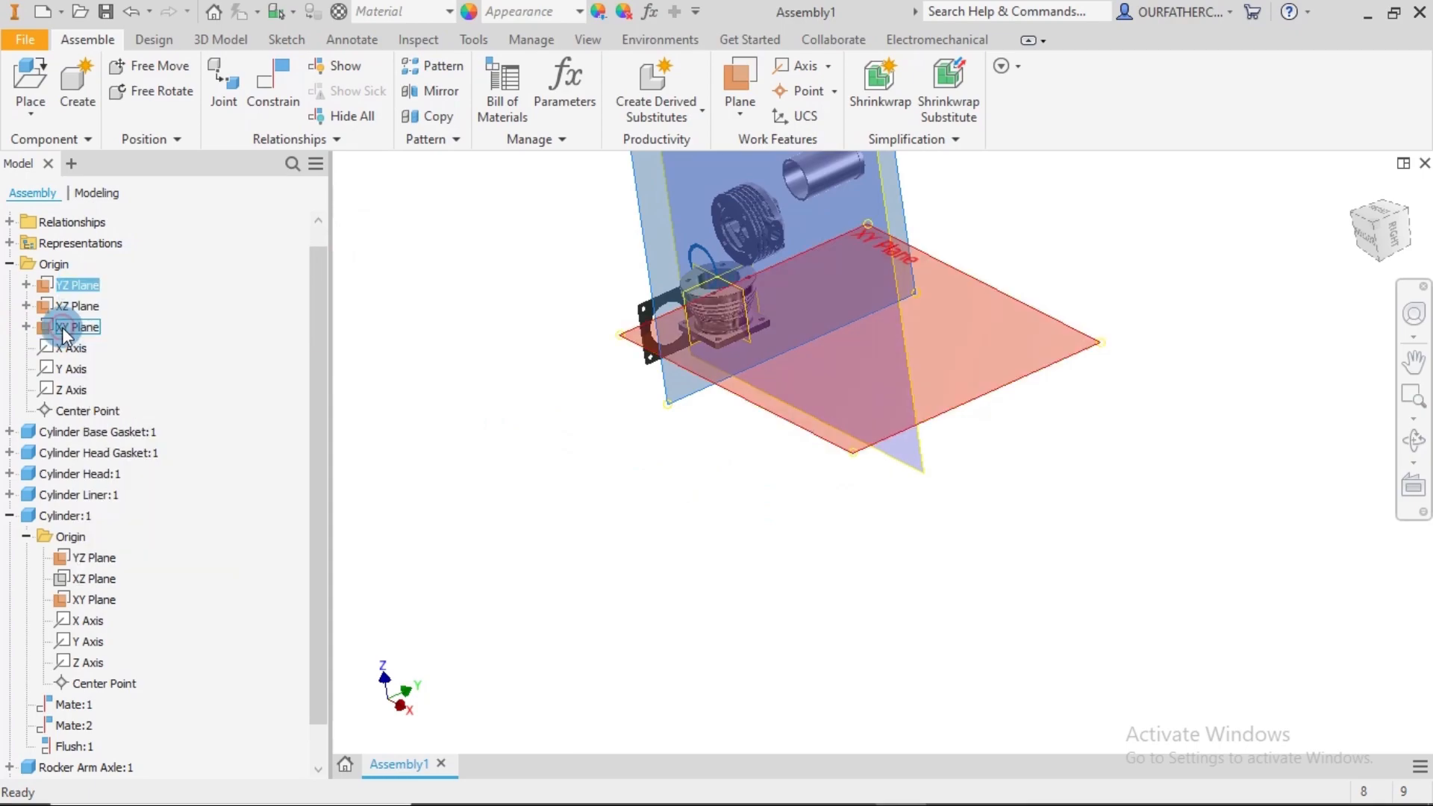
{"action": "left_click", "coordinate": [75, 328], "text": "shift"}
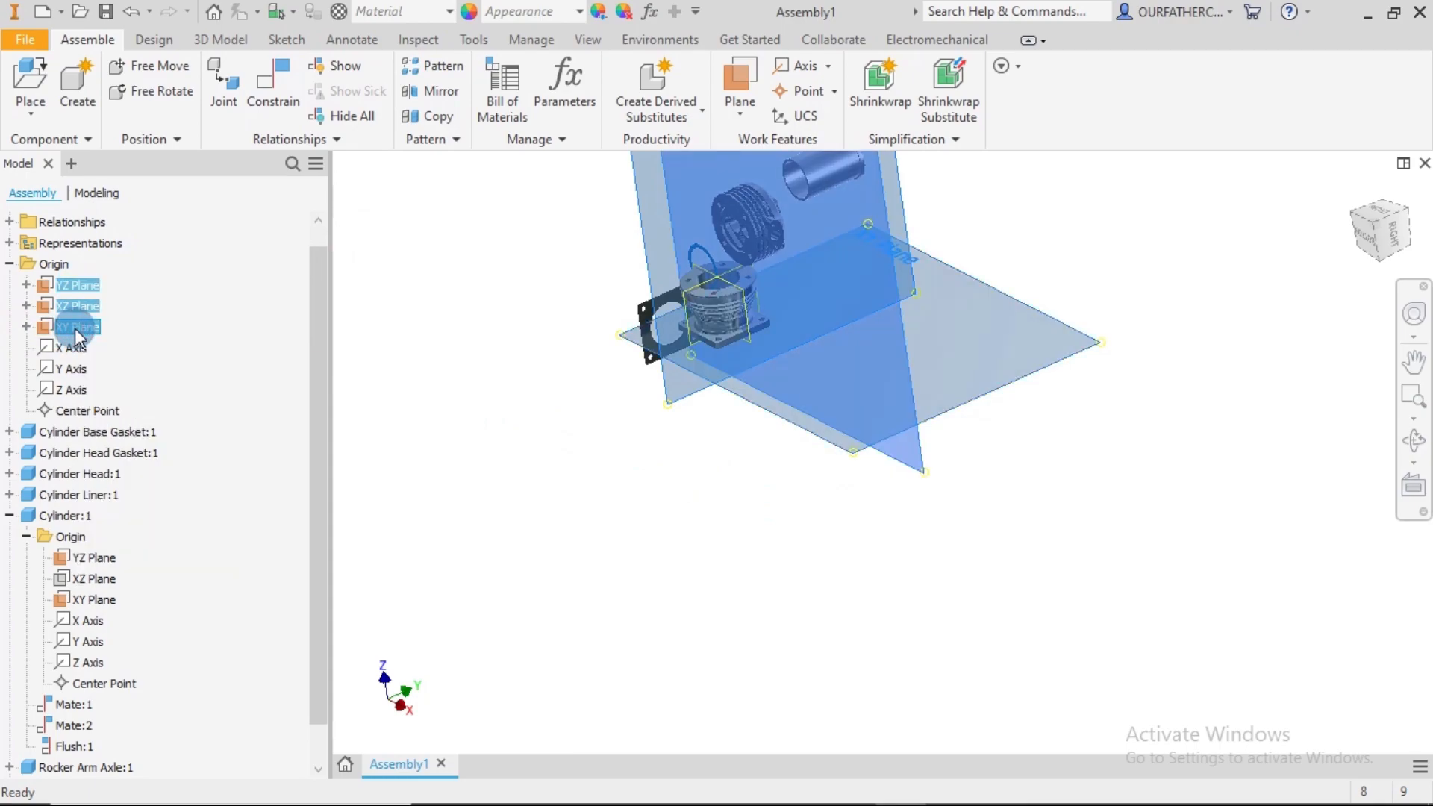
{"action": "right_click", "coordinate": [75, 329]}
{"action": "left_click", "coordinate": [114, 447]}
- Hide the YZ and XY origin planes of the Cylinder component
{"action": "left_click", "coordinate": [92, 557]}
{"action": "left_click", "coordinate": [92, 601], "text": "ctrl"}
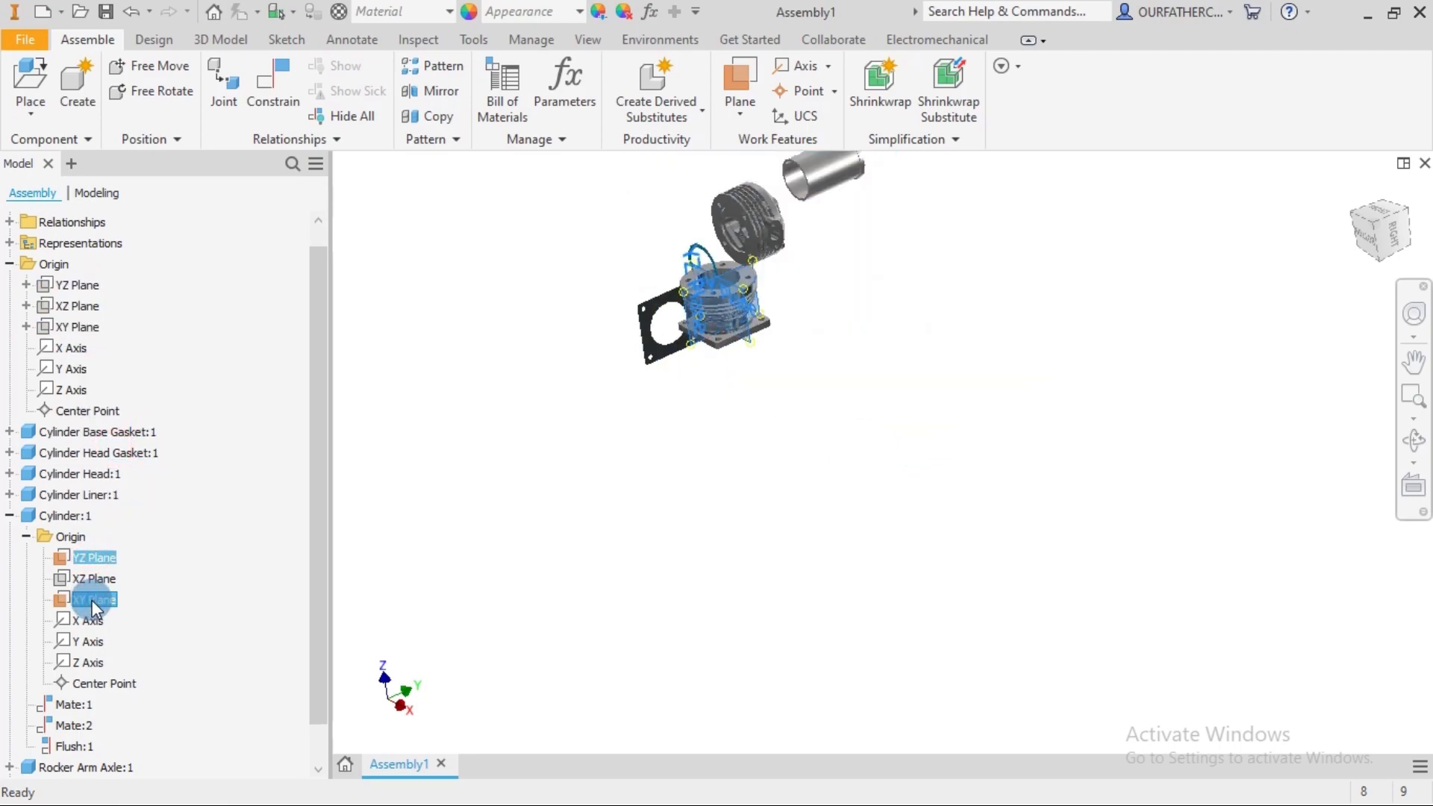
{"action": "right_click", "coordinate": [92, 600]}
{"action": "left_click", "coordinate": [130, 722]}
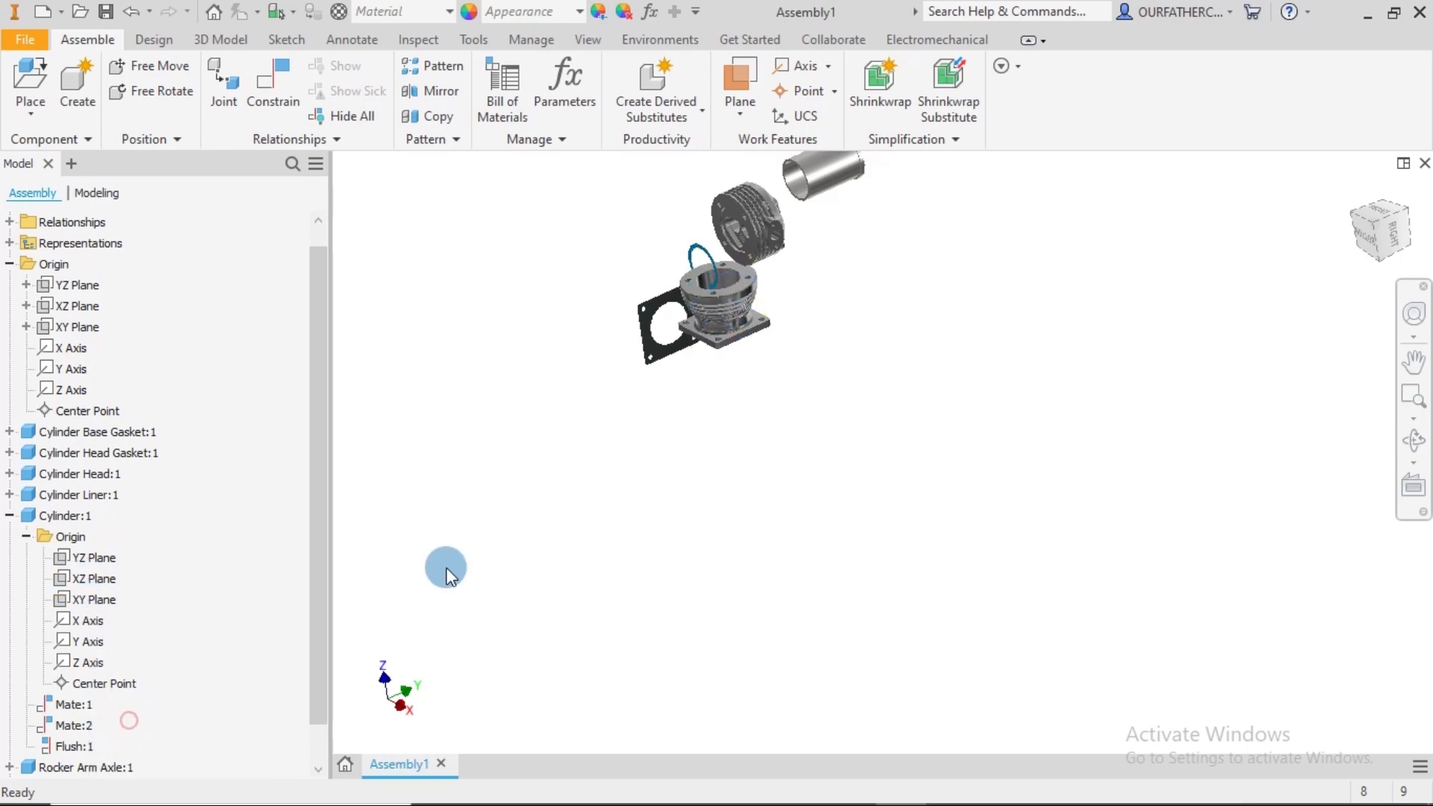
- Ground the Cylinder component and return to the home view
{"action": "right_click", "coordinate": [754, 303]}
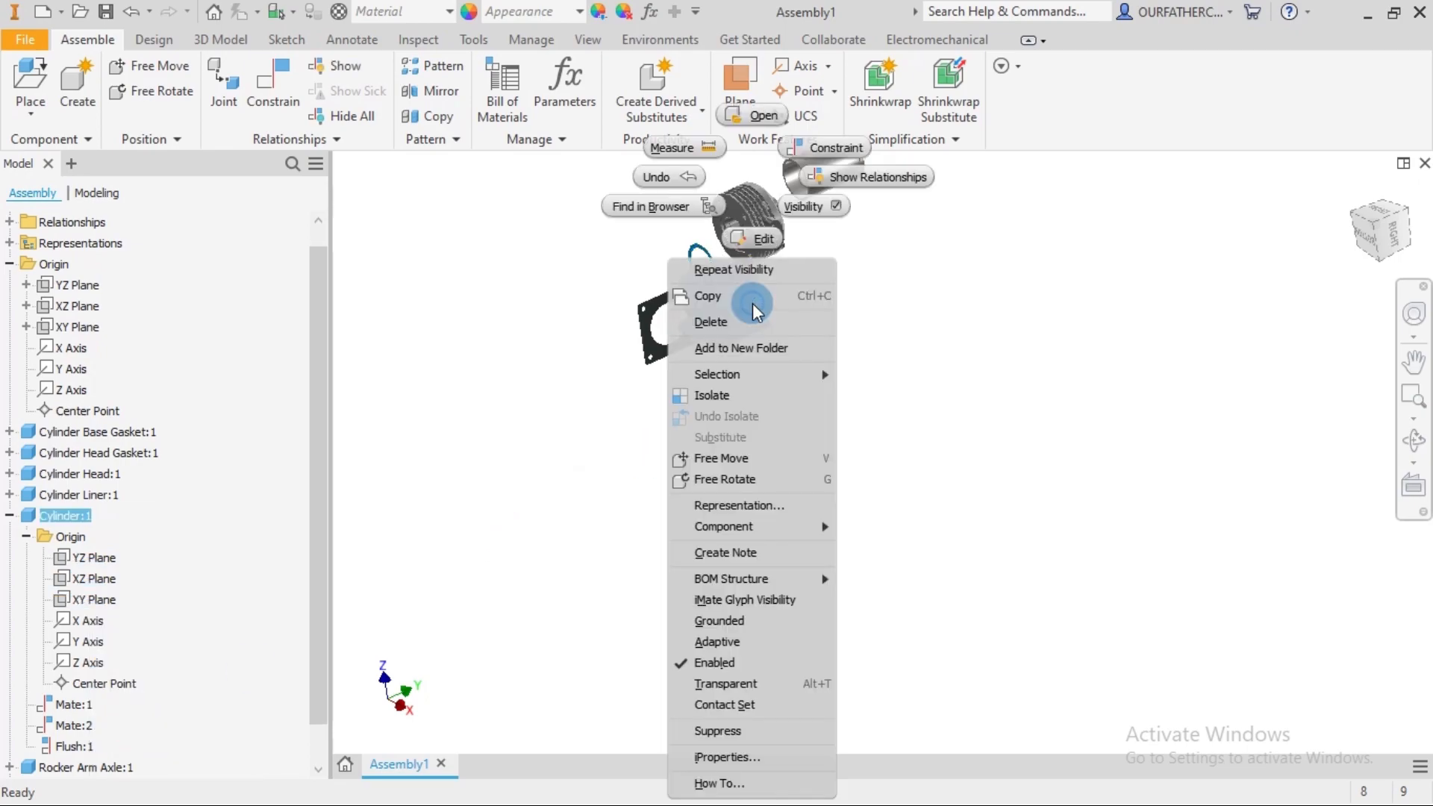
{"action": "left_click", "coordinate": [721, 621]}
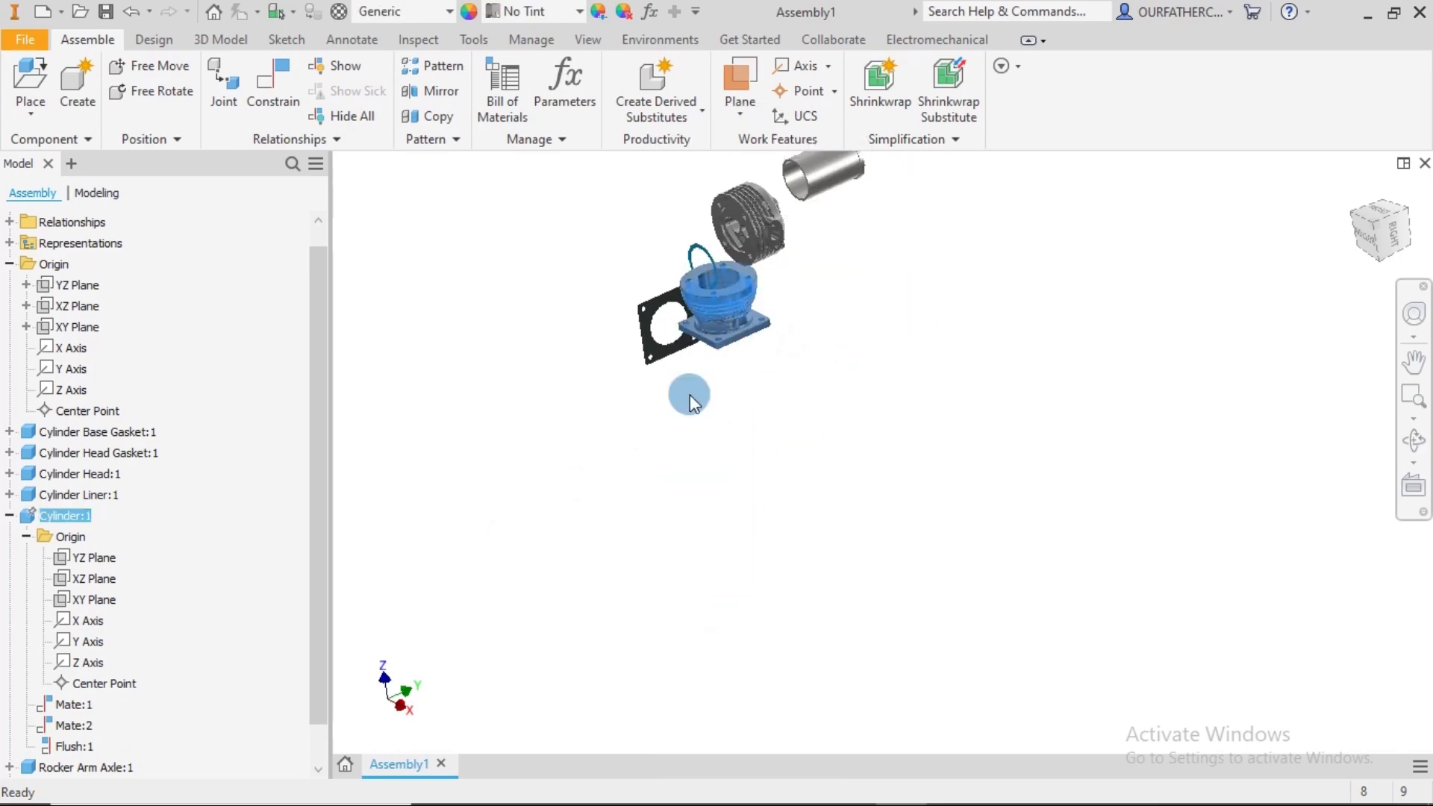
{"action": "left_click", "coordinate": [1353, 192]}
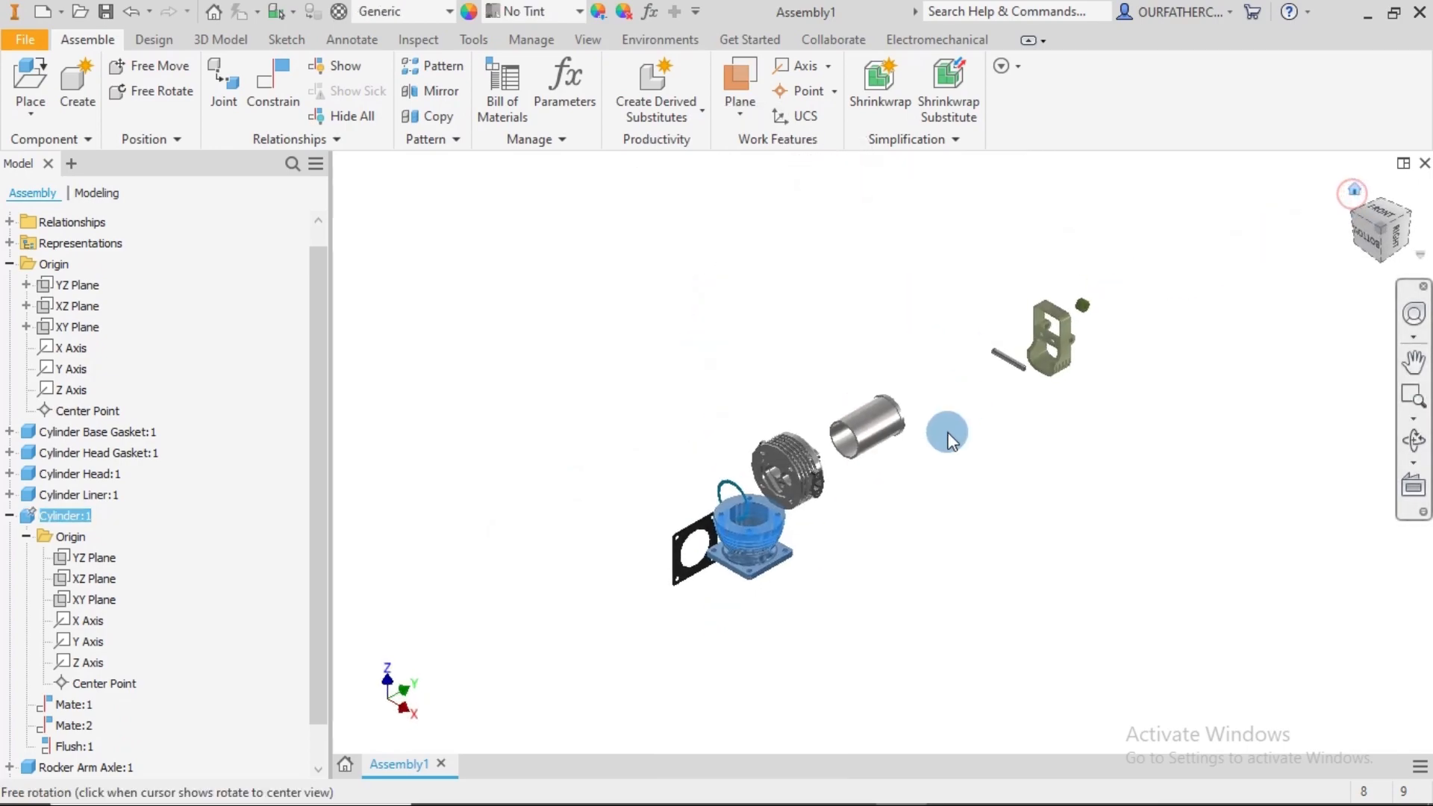
{"action": "left_click", "coordinate": [823, 601]}
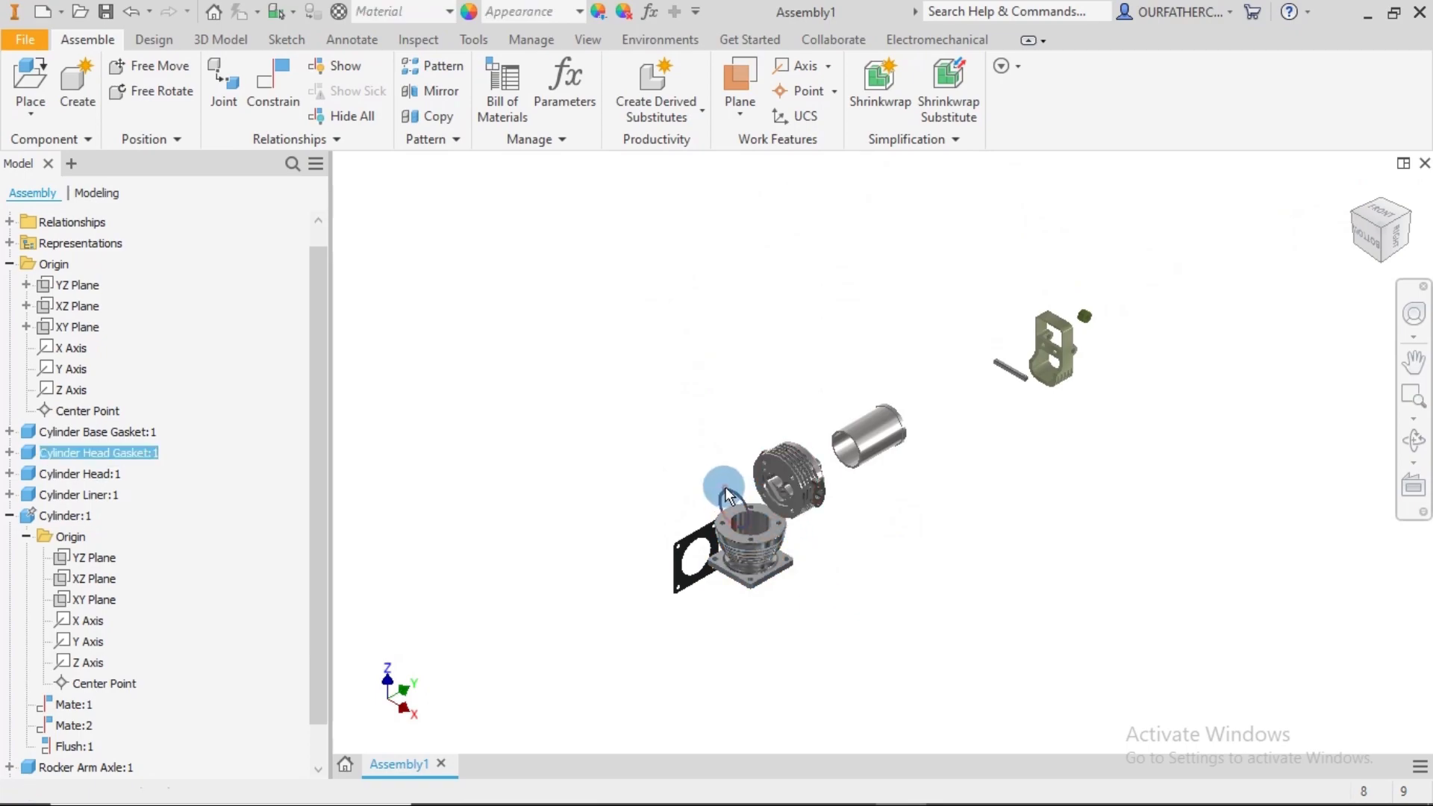
- Spread the gaskets, cylinder head, liner, rocker arm bearing block, spacer sleeve and axle apart, clear of the grounded cylinder
{"action": "left_click_drag", "start_coordinate": [728, 491], "coordinate": [688, 401]}
{"action": "left_click_drag", "start_coordinate": [640, 503], "coordinate": [620, 479]}
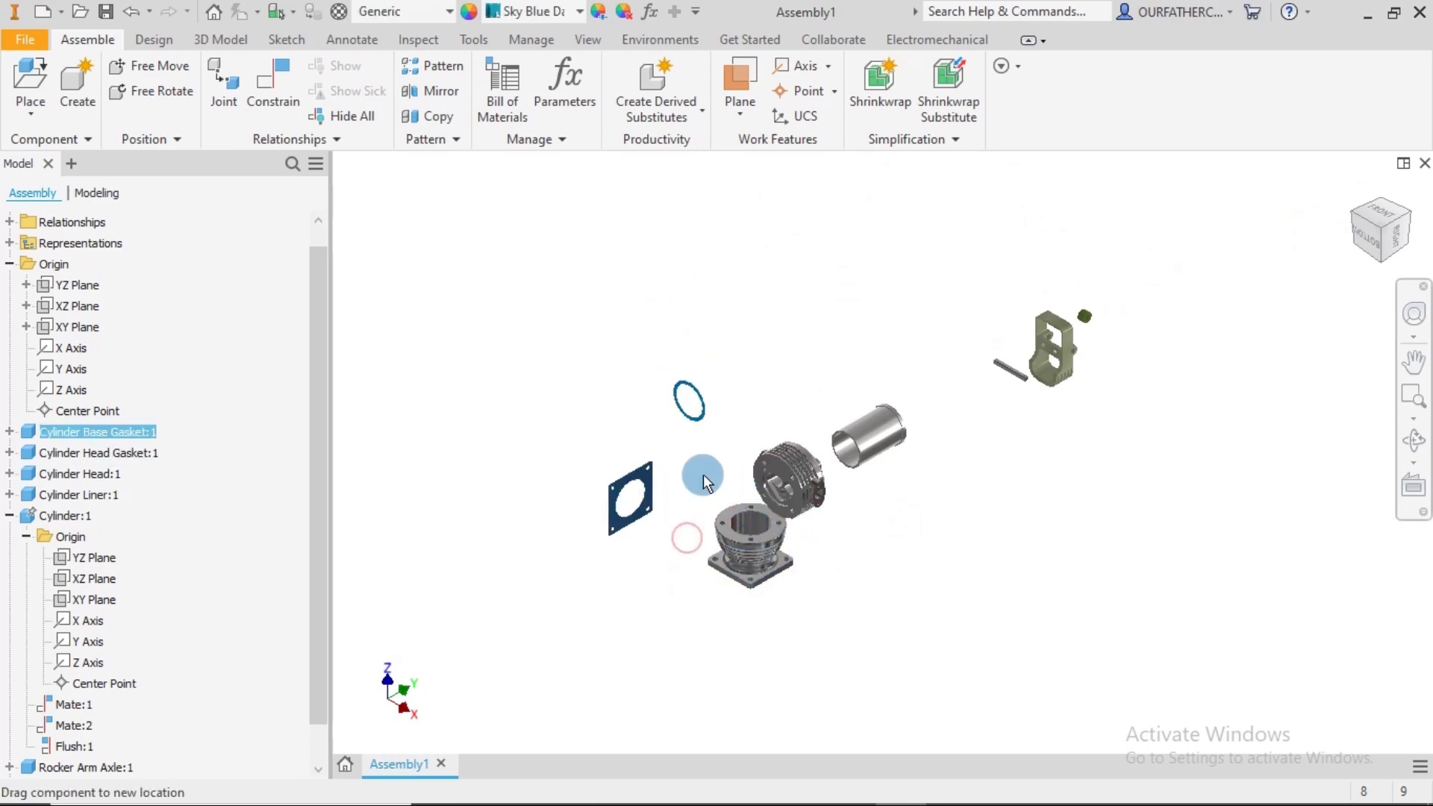
{"action": "left_click_drag", "start_coordinate": [803, 478], "coordinate": [768, 355]}
{"action": "left_click", "coordinate": [884, 417]}
{"action": "left_click_drag", "start_coordinate": [884, 417], "coordinate": [879, 371]}
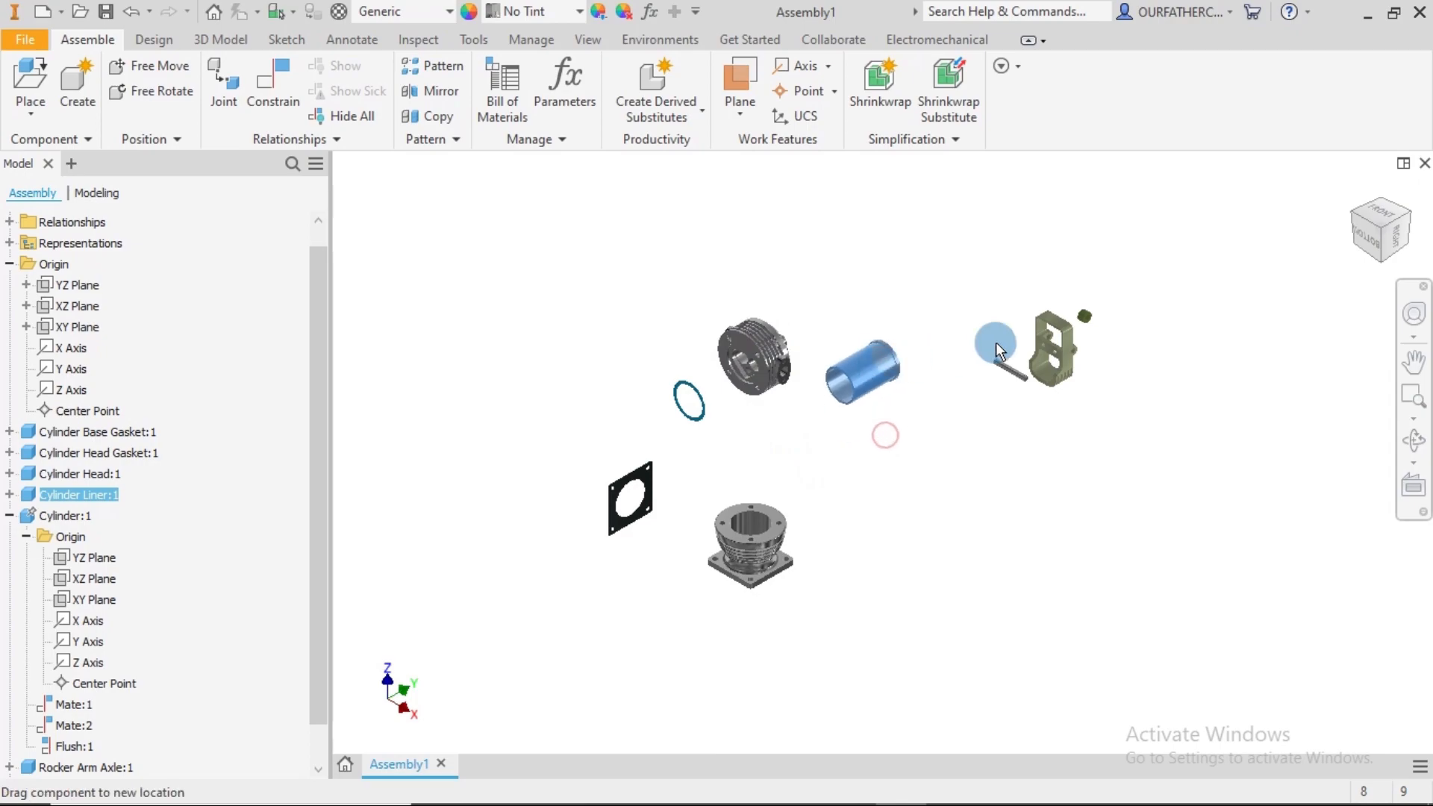
{"action": "left_click_drag", "start_coordinate": [1055, 336], "coordinate": [983, 271]}
{"action": "left_click_drag", "start_coordinate": [1087, 319], "coordinate": [956, 328]}
{"action": "left_click_drag", "start_coordinate": [1021, 377], "coordinate": [921, 375]}
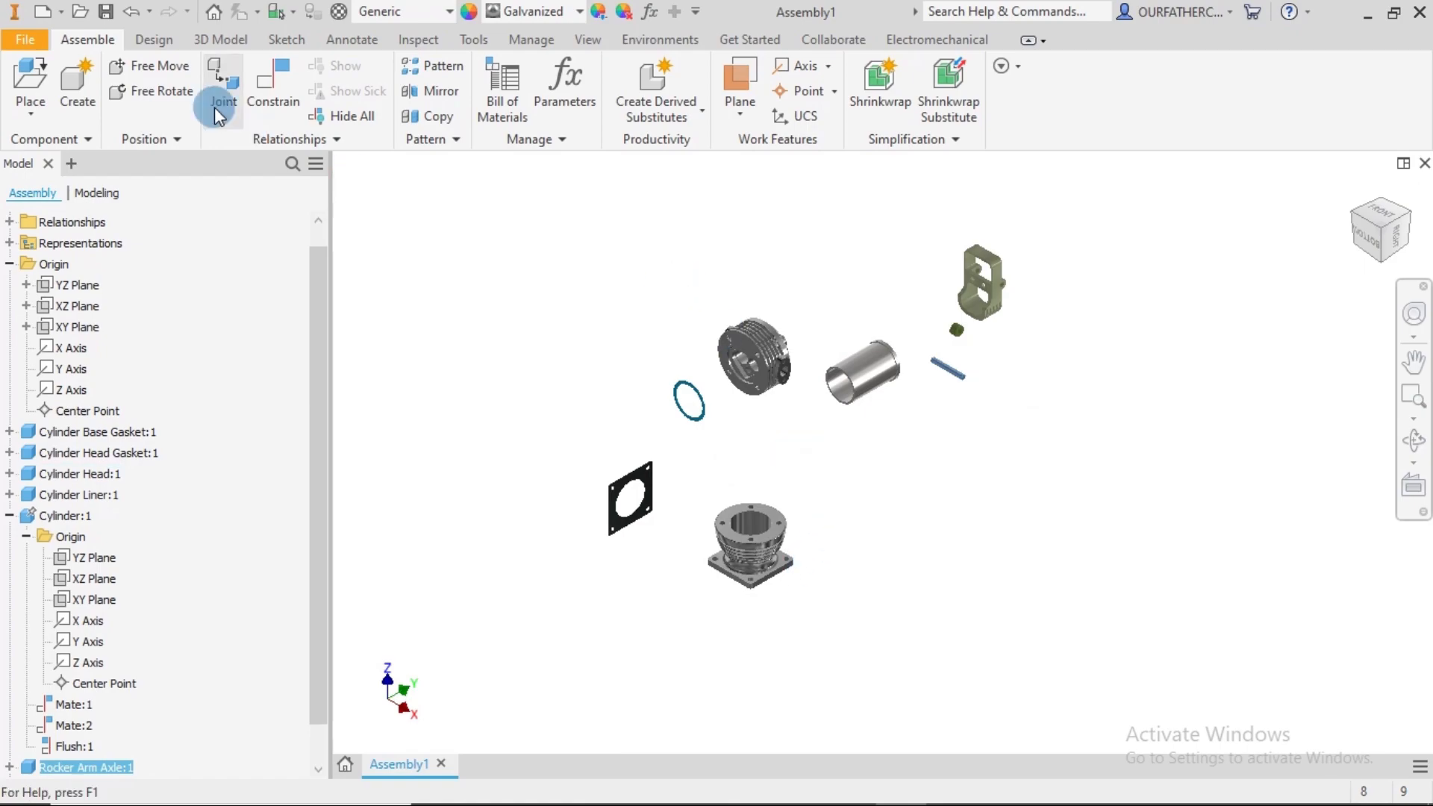
- Mate the axis of the circular recess under the cylinder head to the cylinder's bore axis with 0 mm offset
{"action": "left_click", "coordinate": [266, 71]}
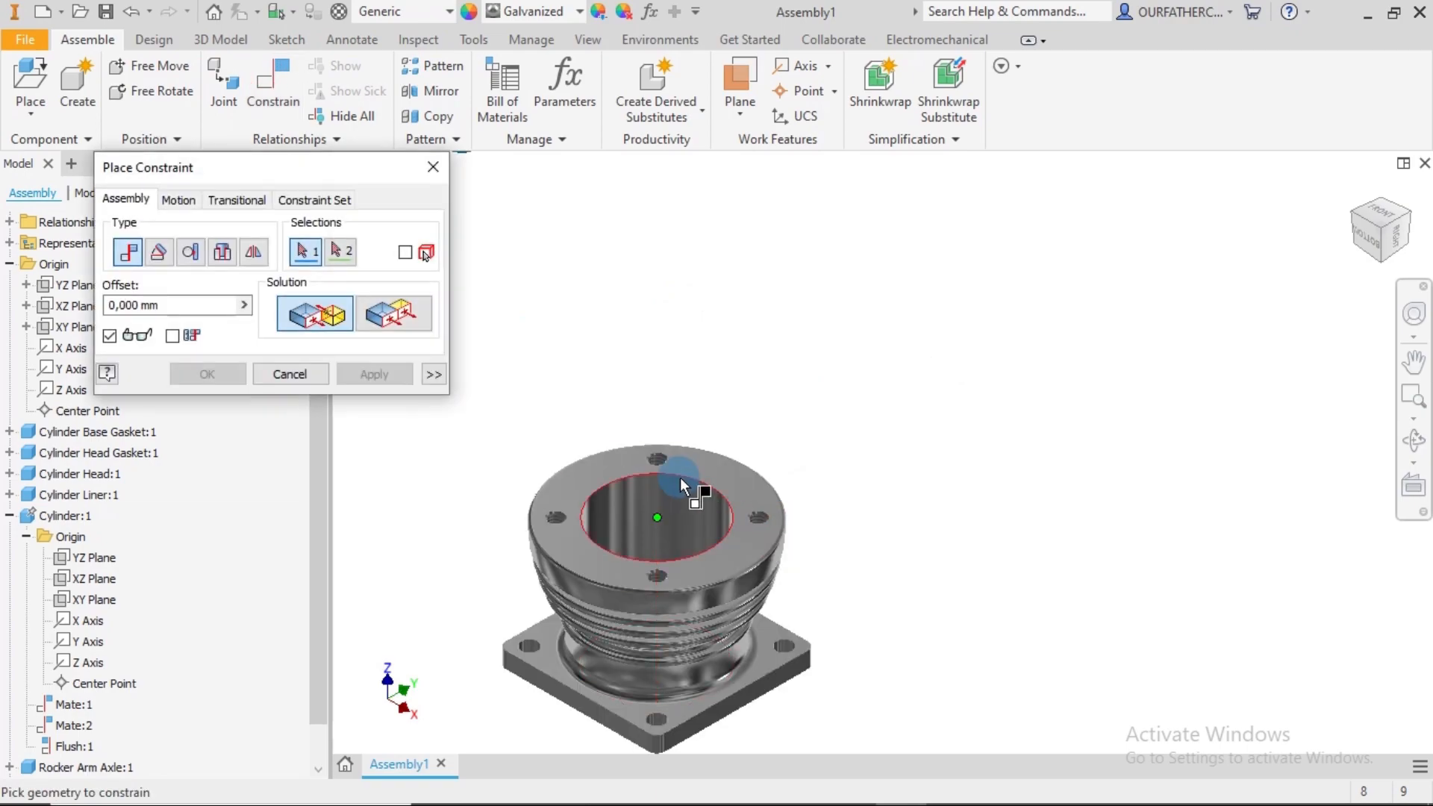
{"action": "scroll", "coordinate": [679, 477], "scroll_direction": "up", "scroll_amount": 3}
{"action": "left_click", "coordinate": [683, 496]}
{"action": "scroll", "coordinate": [752, 472], "scroll_direction": "down", "scroll_amount": 6}
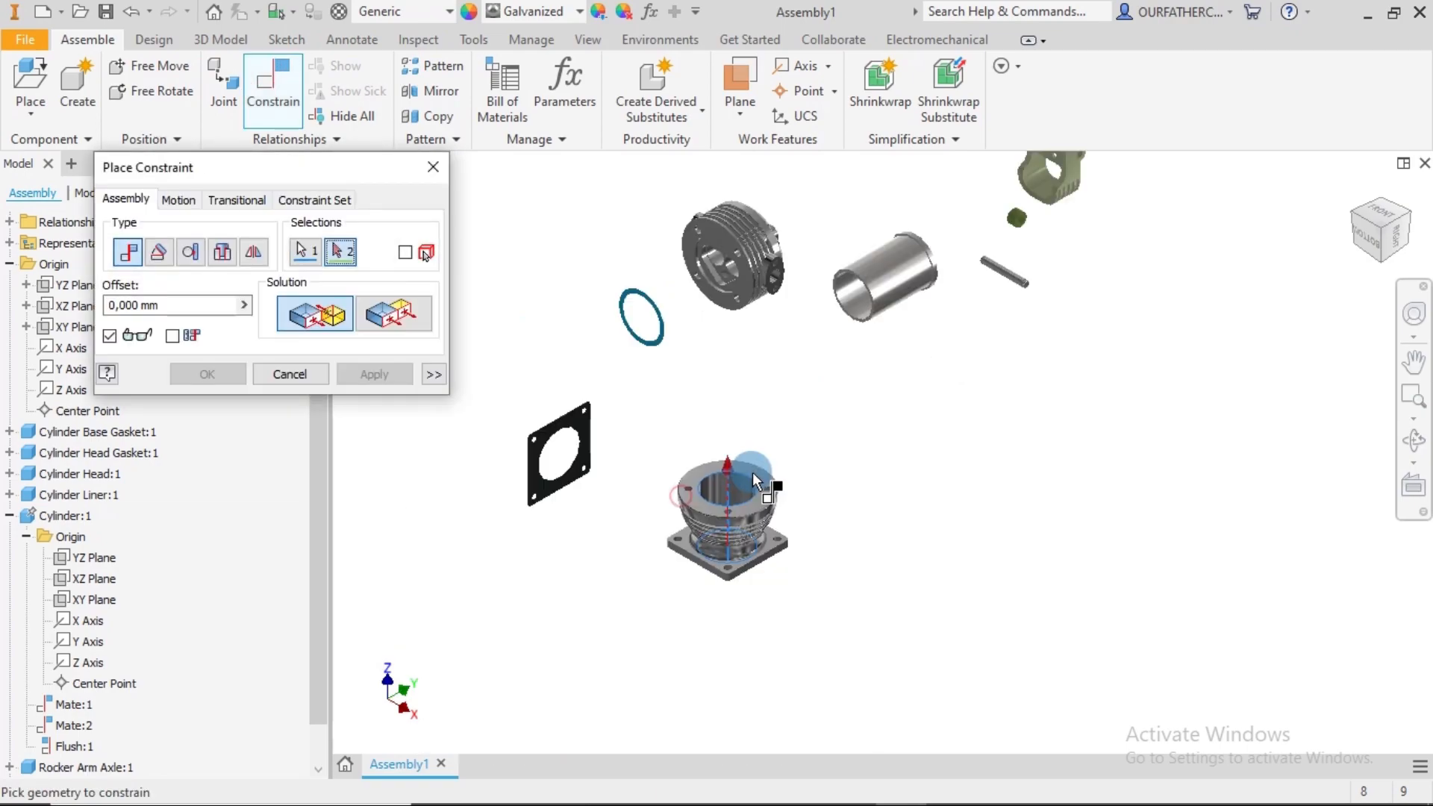
{"action": "scroll", "coordinate": [723, 289], "scroll_direction": "up", "scroll_amount": 3}
{"action": "scroll", "coordinate": [649, 253], "scroll_direction": "up", "scroll_amount": 4}
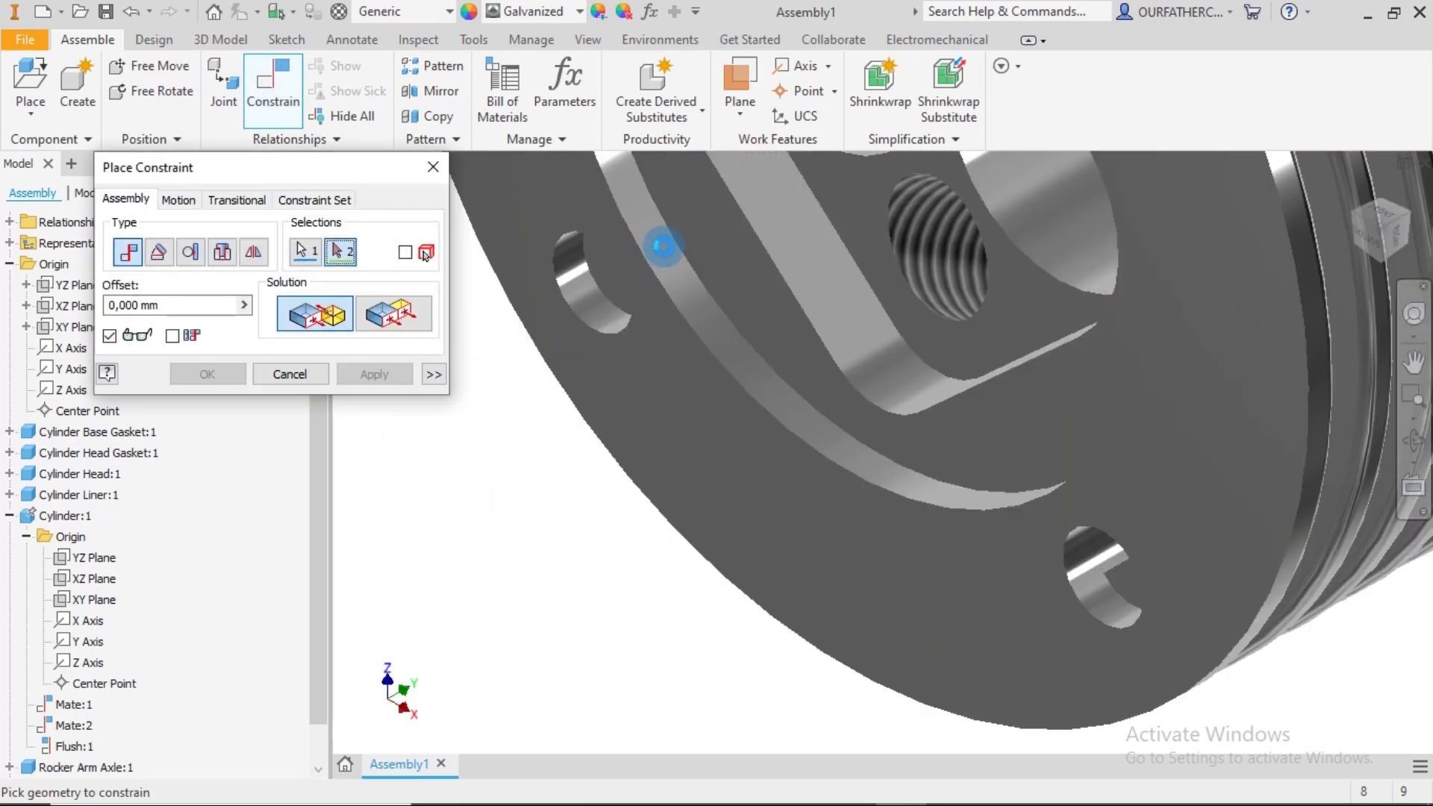
{"action": "left_click", "coordinate": [671, 259]}
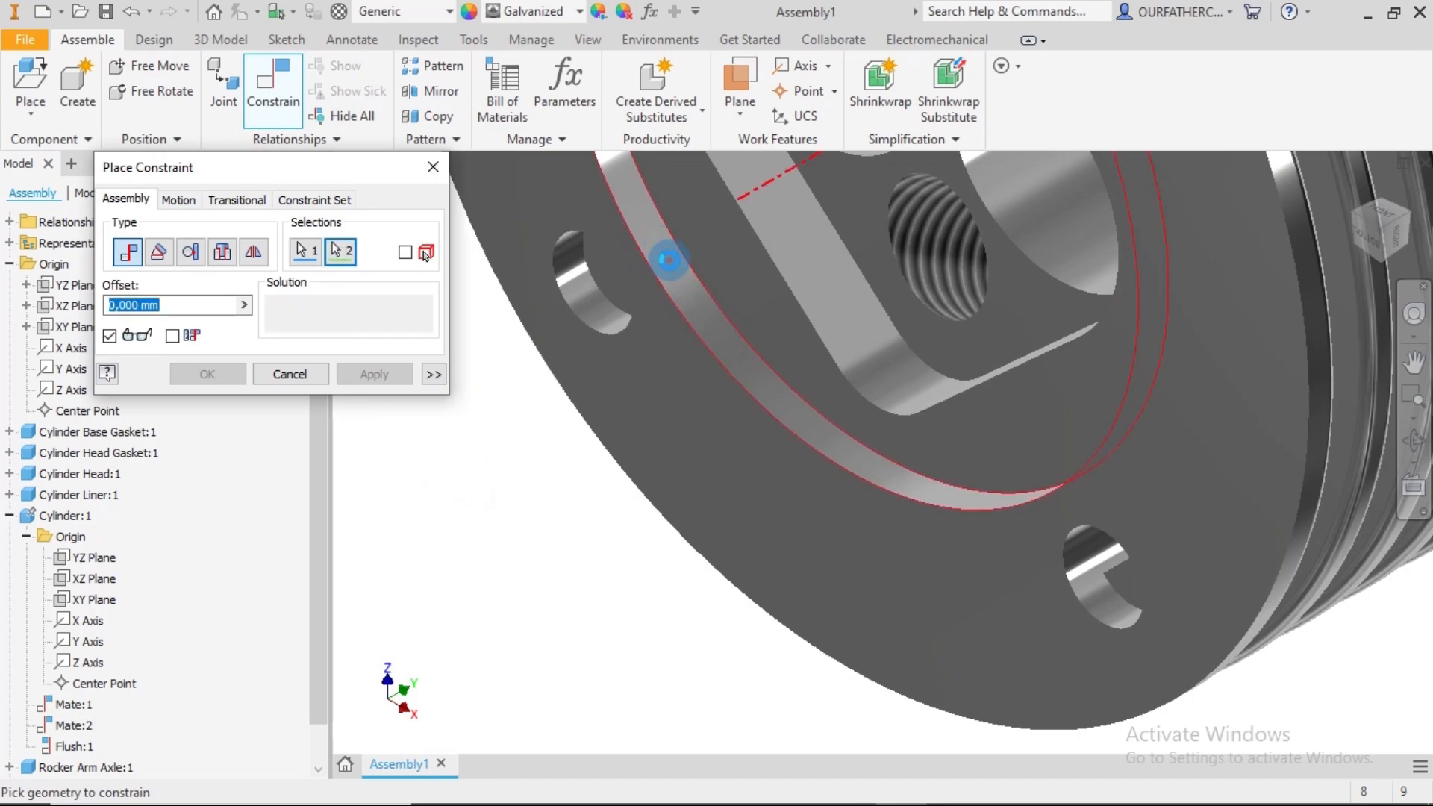
{"action": "scroll", "coordinate": [671, 261], "scroll_direction": "down", "scroll_amount": 8}
{"action": "scroll", "coordinate": [754, 470], "scroll_direction": "up", "scroll_amount": 7}
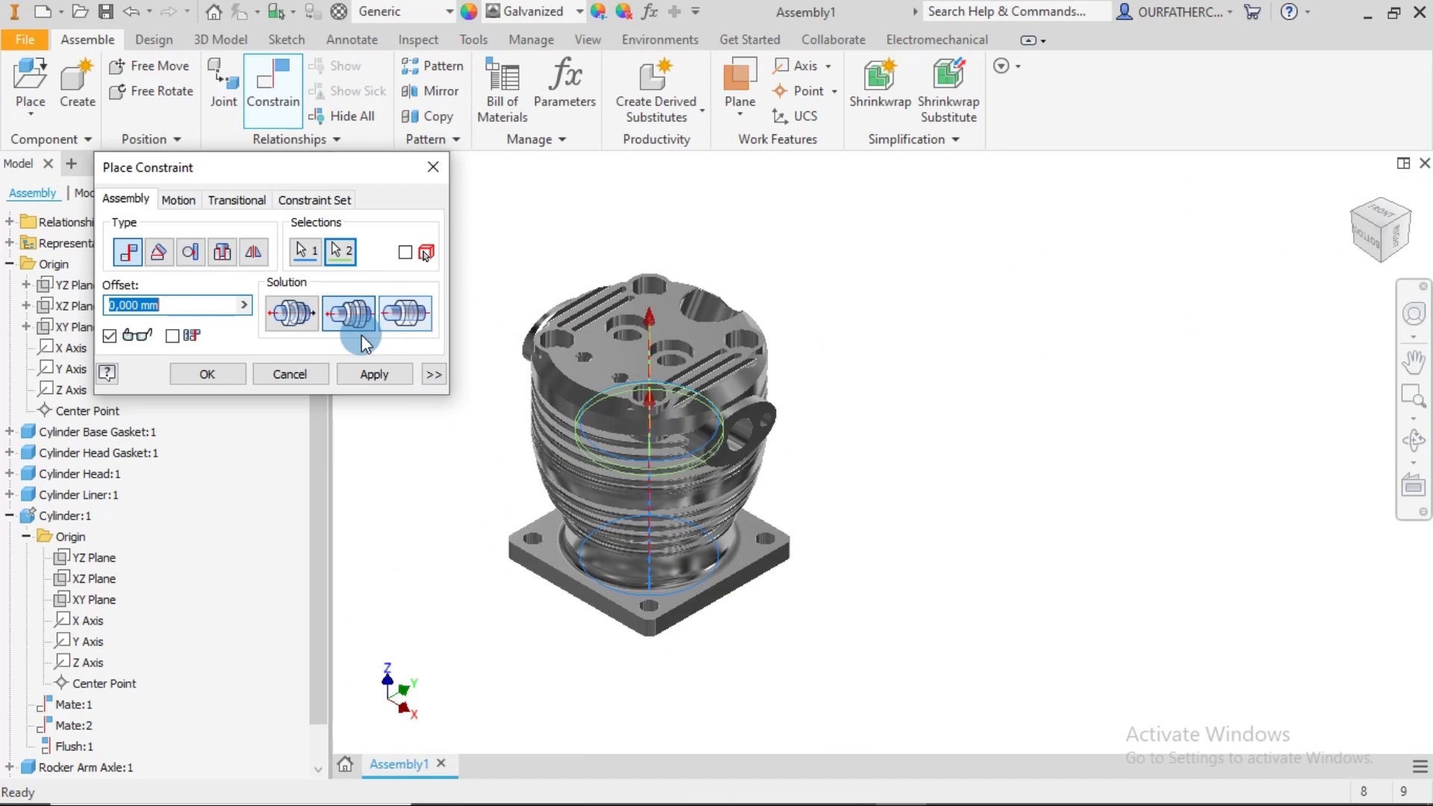
{"action": "left_click", "coordinate": [388, 369]}
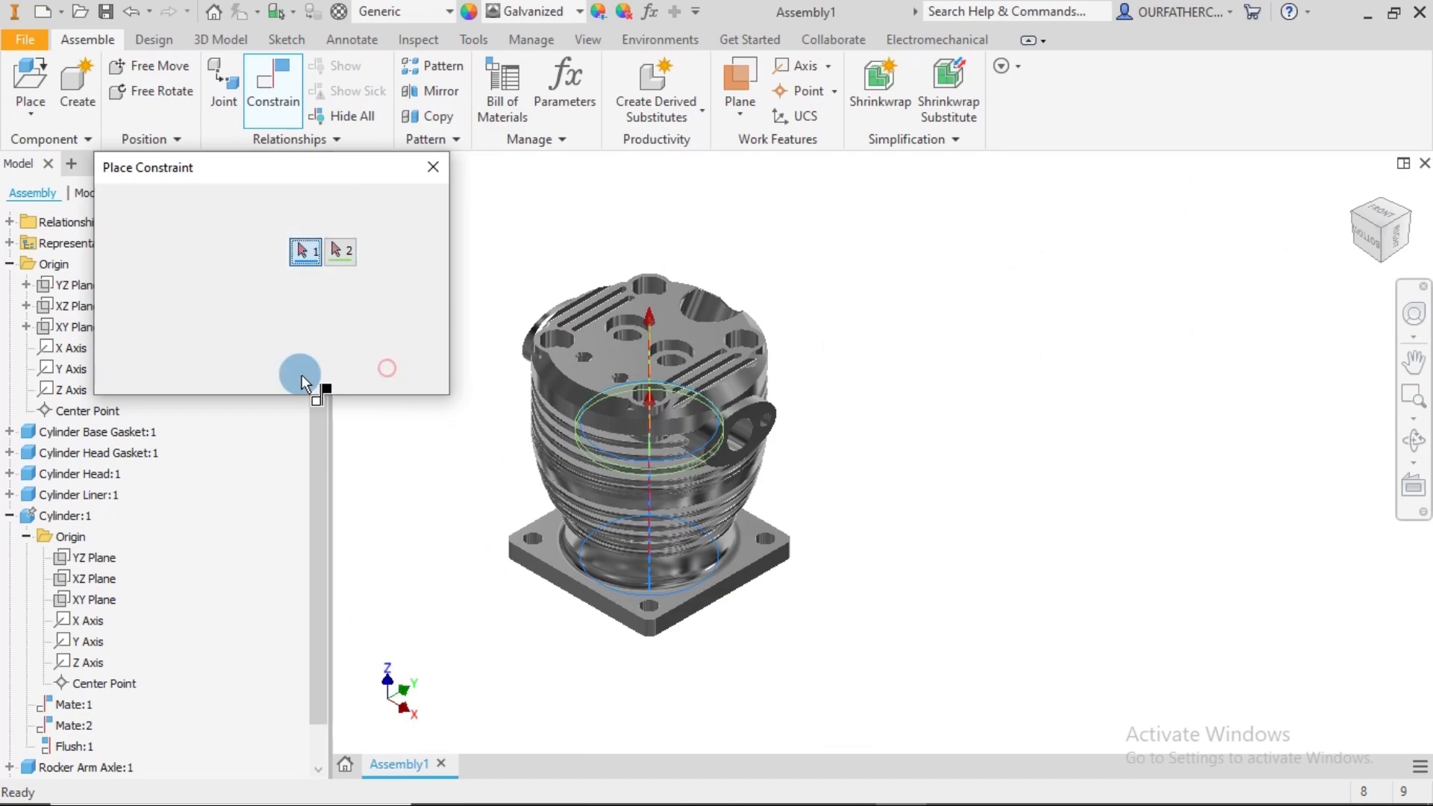
{"action": "left_click", "coordinate": [284, 372]}
- Raise and rotate the cylinder head about the shared axis so it sits clear above the cylinder's top flange
{"action": "left_click_drag", "start_coordinate": [722, 273], "coordinate": [859, 306]}
{"action": "left_click", "coordinate": [931, 388]}
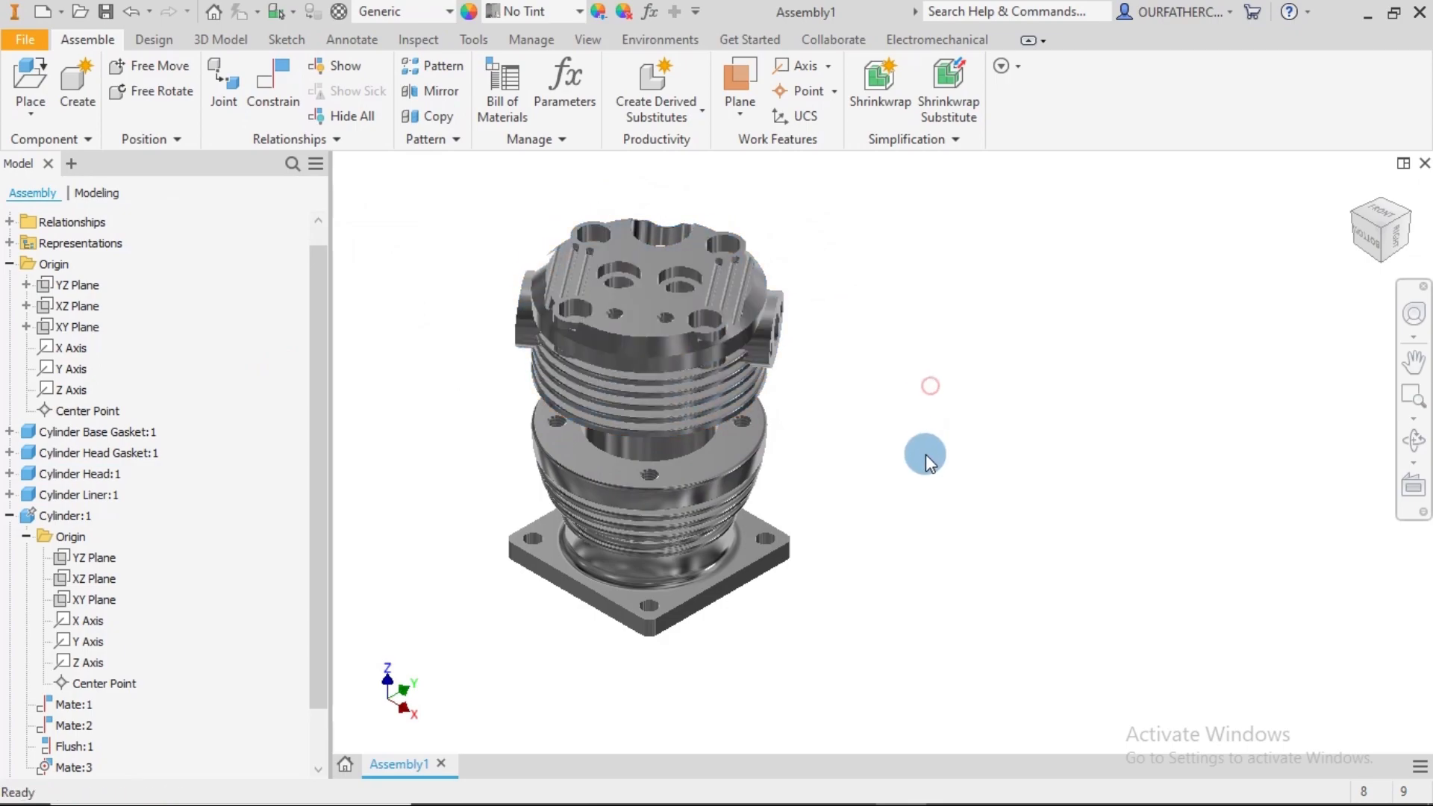
{"action": "middle_click_drag", "start_coordinate": [926, 454], "coordinate": [896, 444], "text": "shift"}
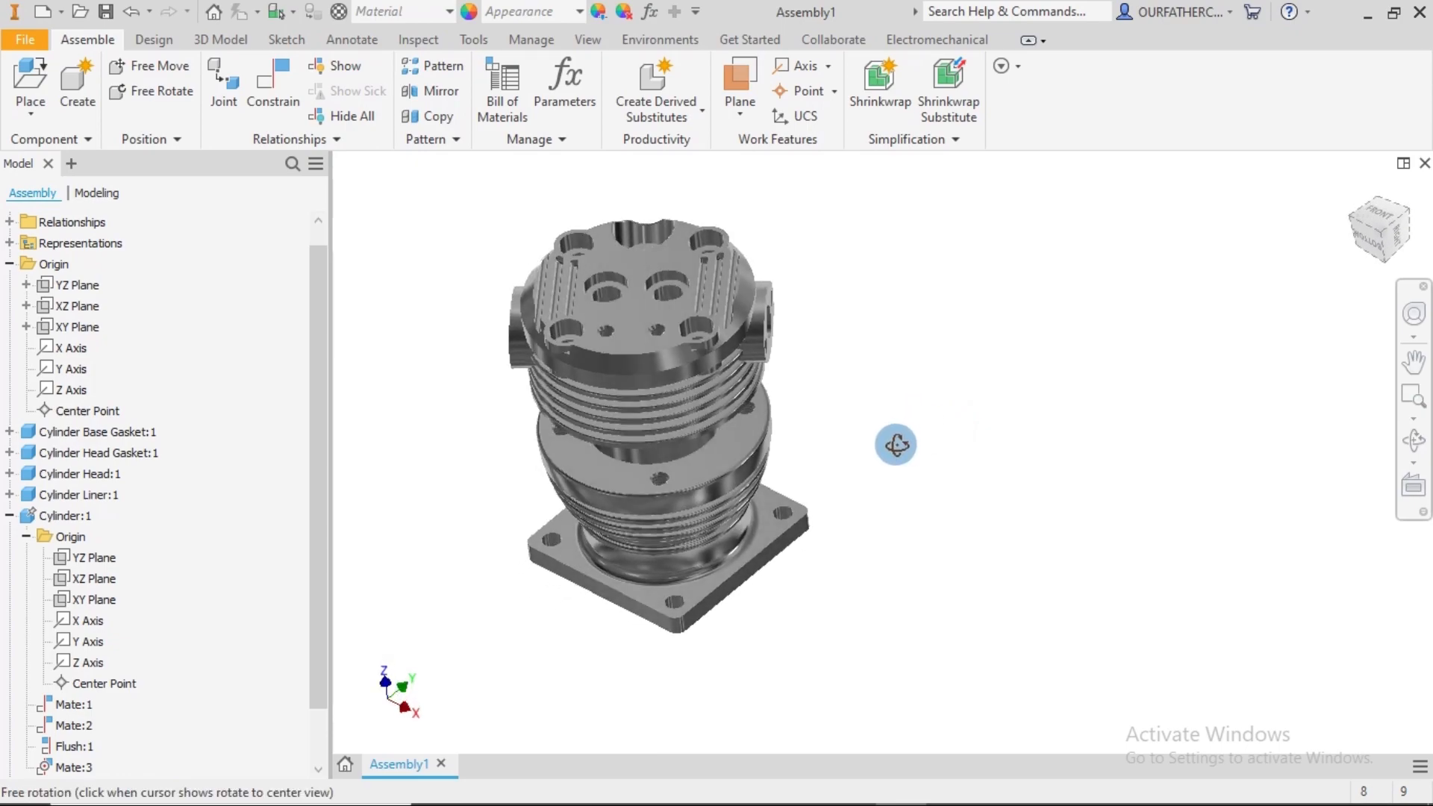
{"action": "middle_click_drag", "start_coordinate": [822, 384], "coordinate": [825, 396], "text": "shift"}
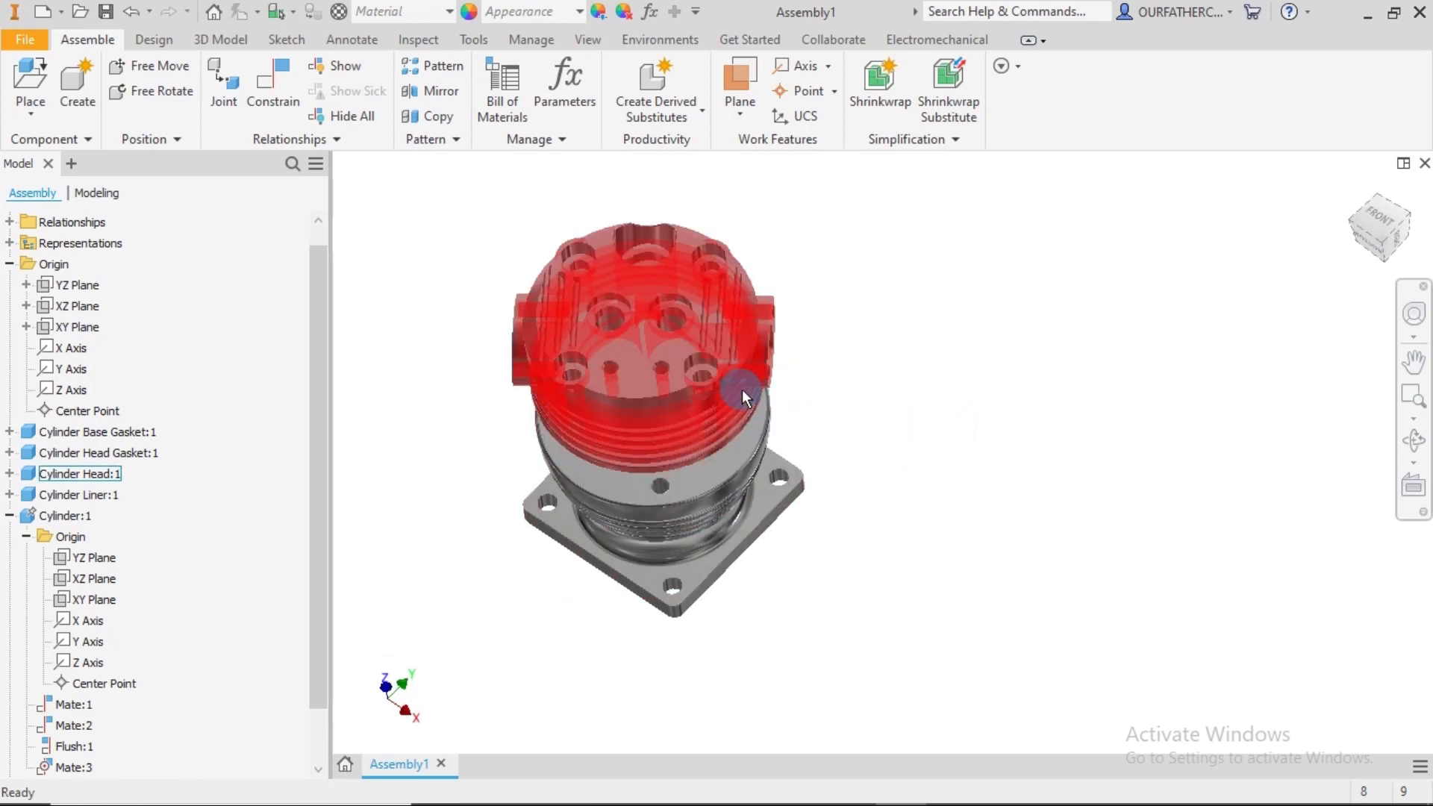
{"action": "scroll", "coordinate": [707, 369], "scroll_direction": "up", "scroll_amount": 4}
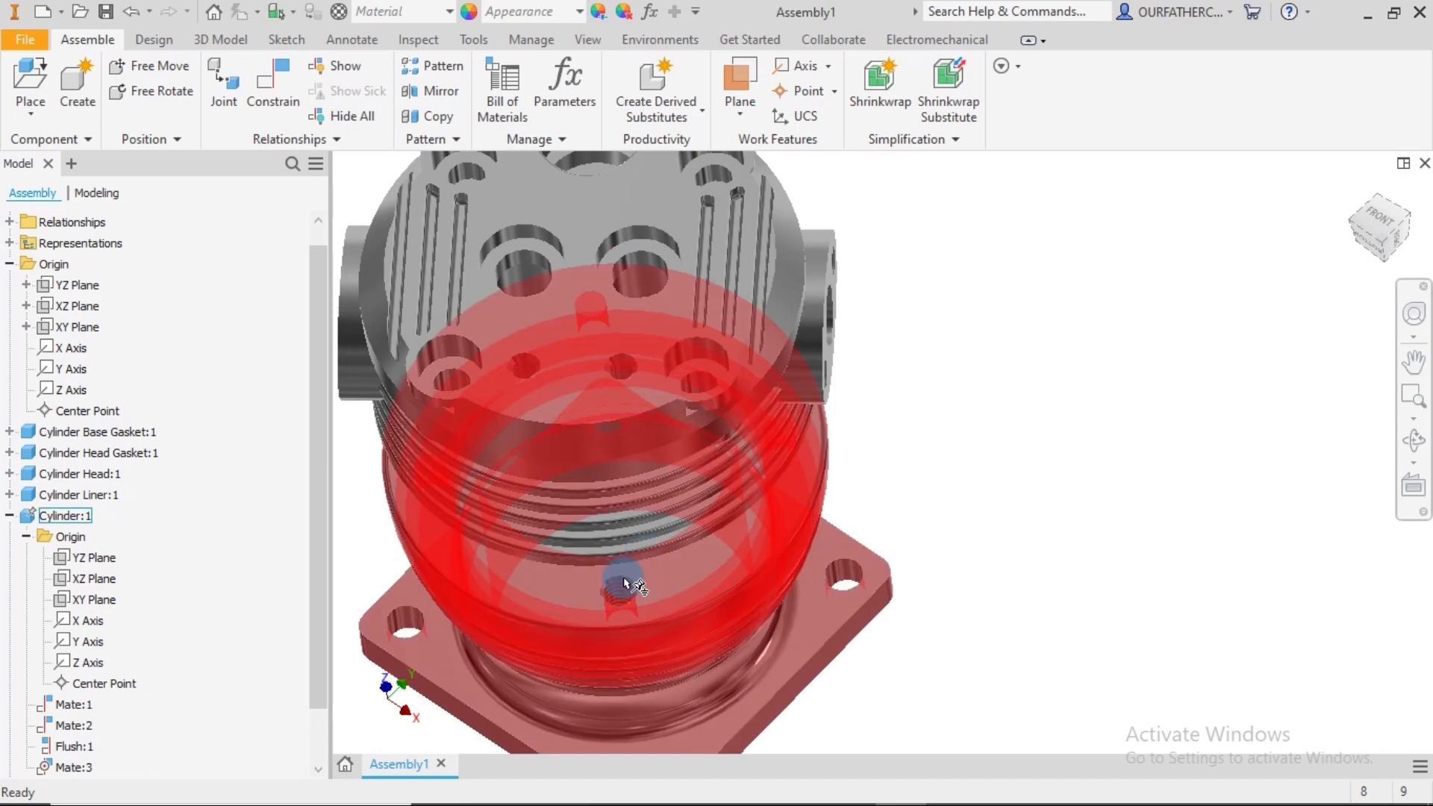
{"action": "scroll", "coordinate": [955, 492], "scroll_direction": "down", "scroll_amount": 5}
{"action": "middle_click_drag", "start_coordinate": [975, 480], "coordinate": [657, 553], "text": "shift"}
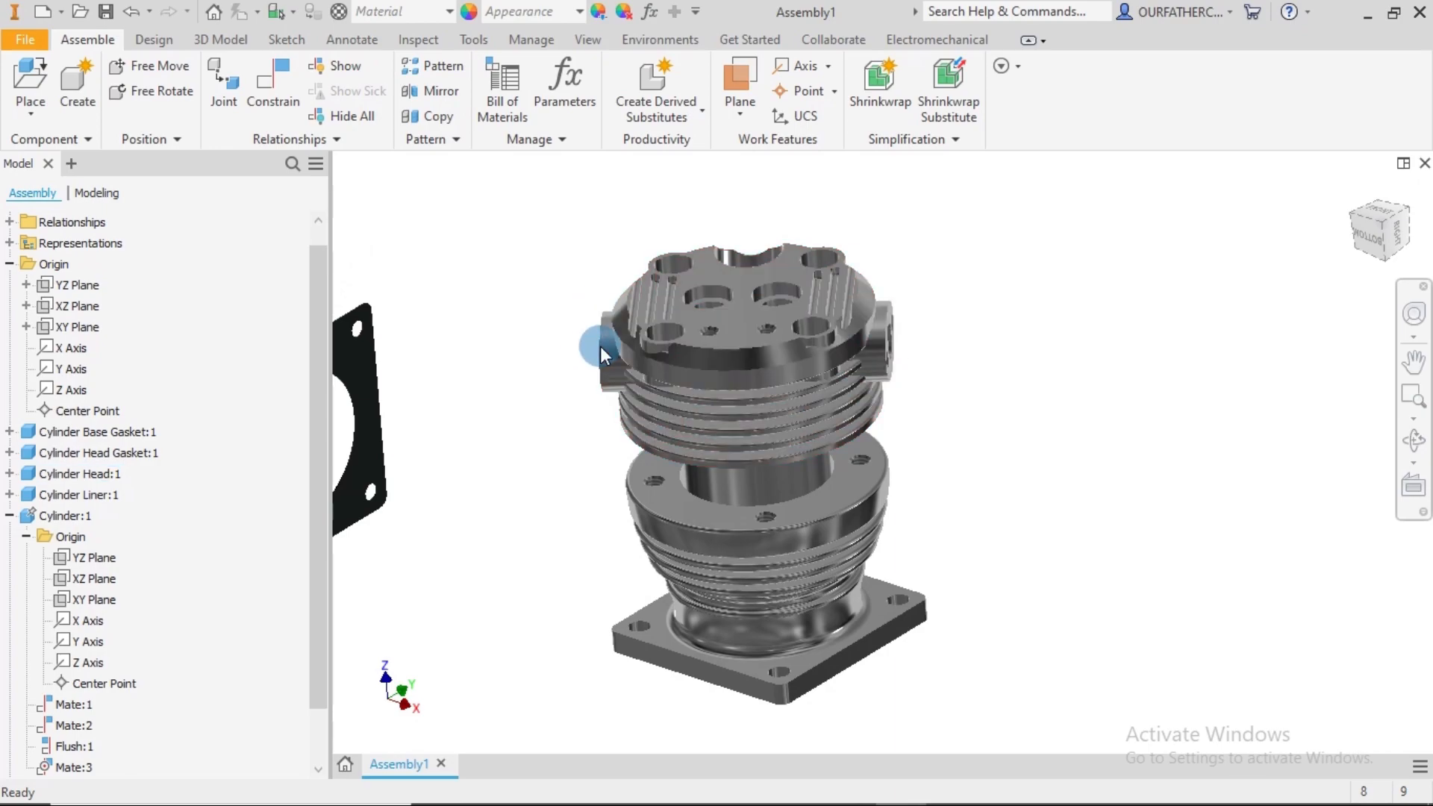
- Mate the axis of a bolt hole in the cylinder's top flange to the cylinder head's matching counterbored hole axis with 0 mm offset
{"action": "middle_click_drag", "start_coordinate": [867, 369], "coordinate": [995, 410], "text": "shift"}
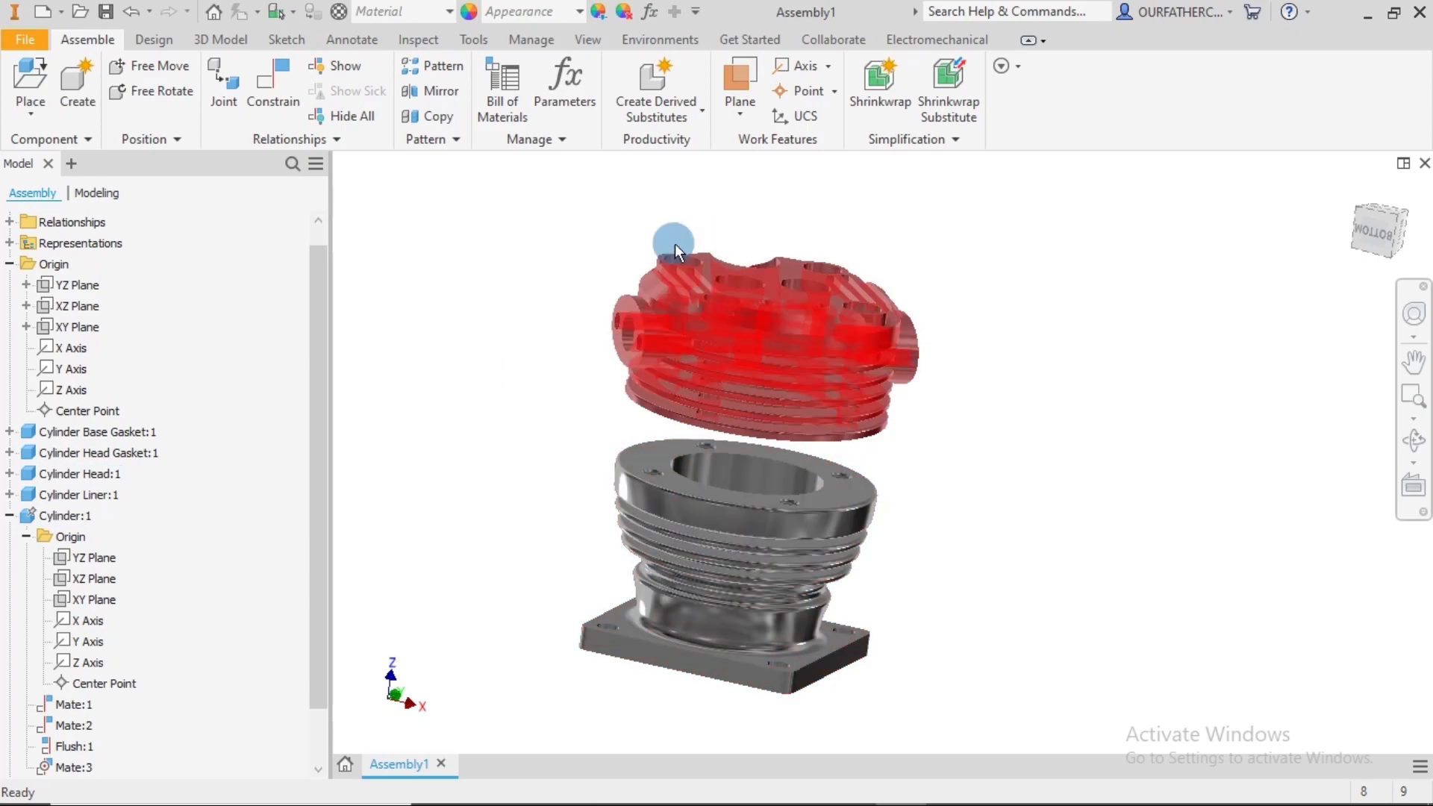
{"action": "left_click", "coordinate": [273, 78]}
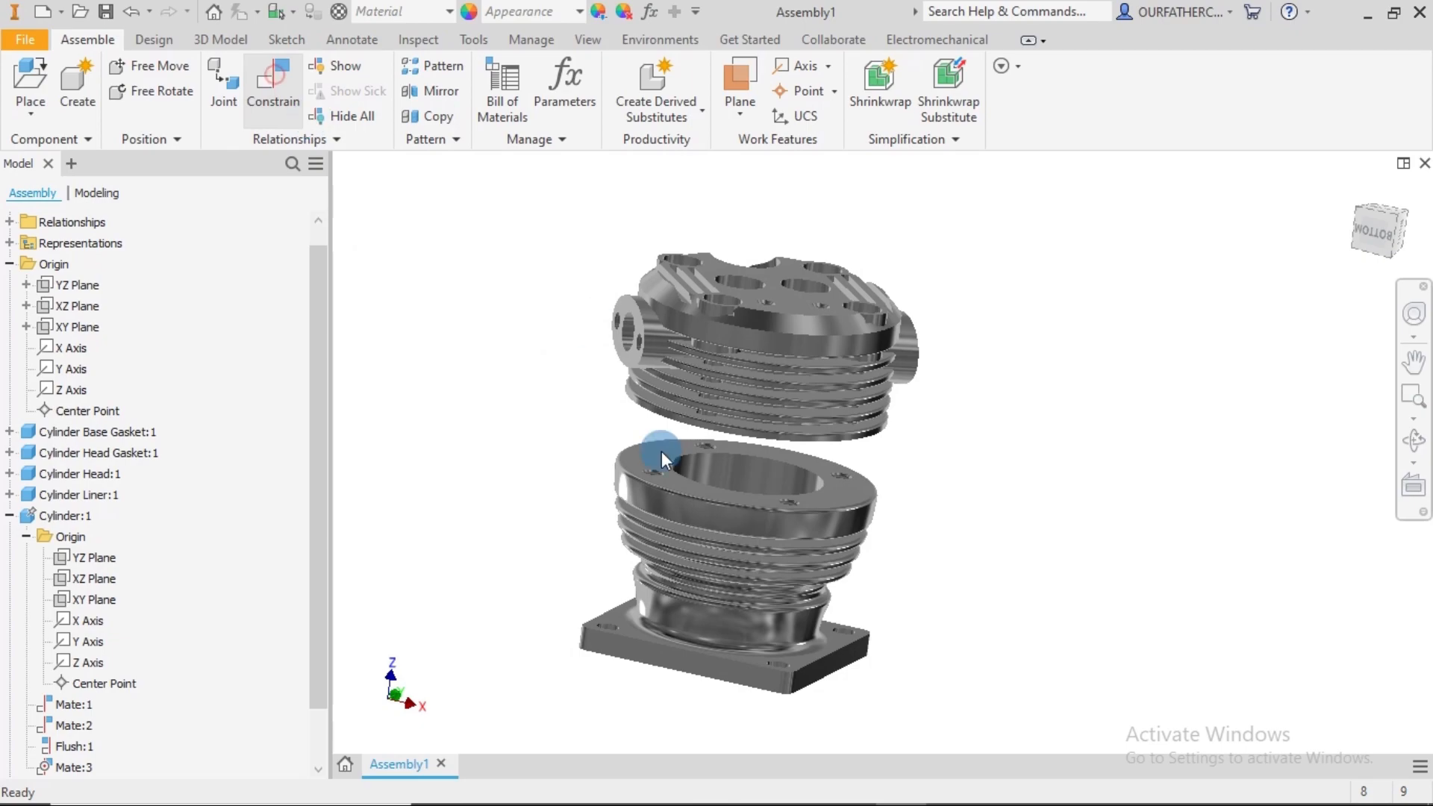
{"action": "middle_click_drag", "start_coordinate": [1019, 504], "coordinate": [973, 524], "text": "shift"}
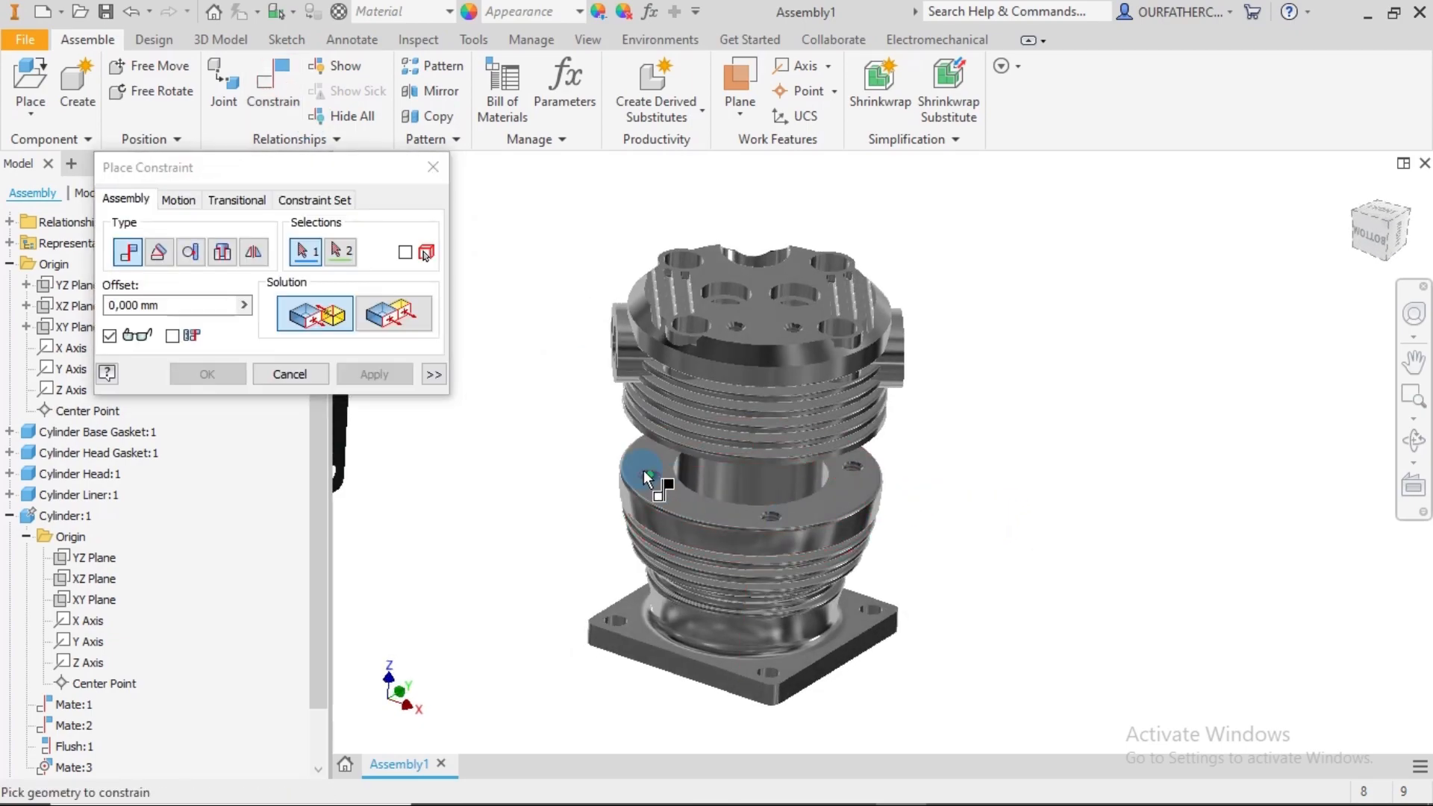
{"action": "scroll", "coordinate": [644, 470], "scroll_direction": "down", "scroll_amount": 5}
{"action": "left_click", "coordinate": [714, 508]}
{"action": "scroll", "coordinate": [719, 500], "scroll_direction": "up", "scroll_amount": 5}
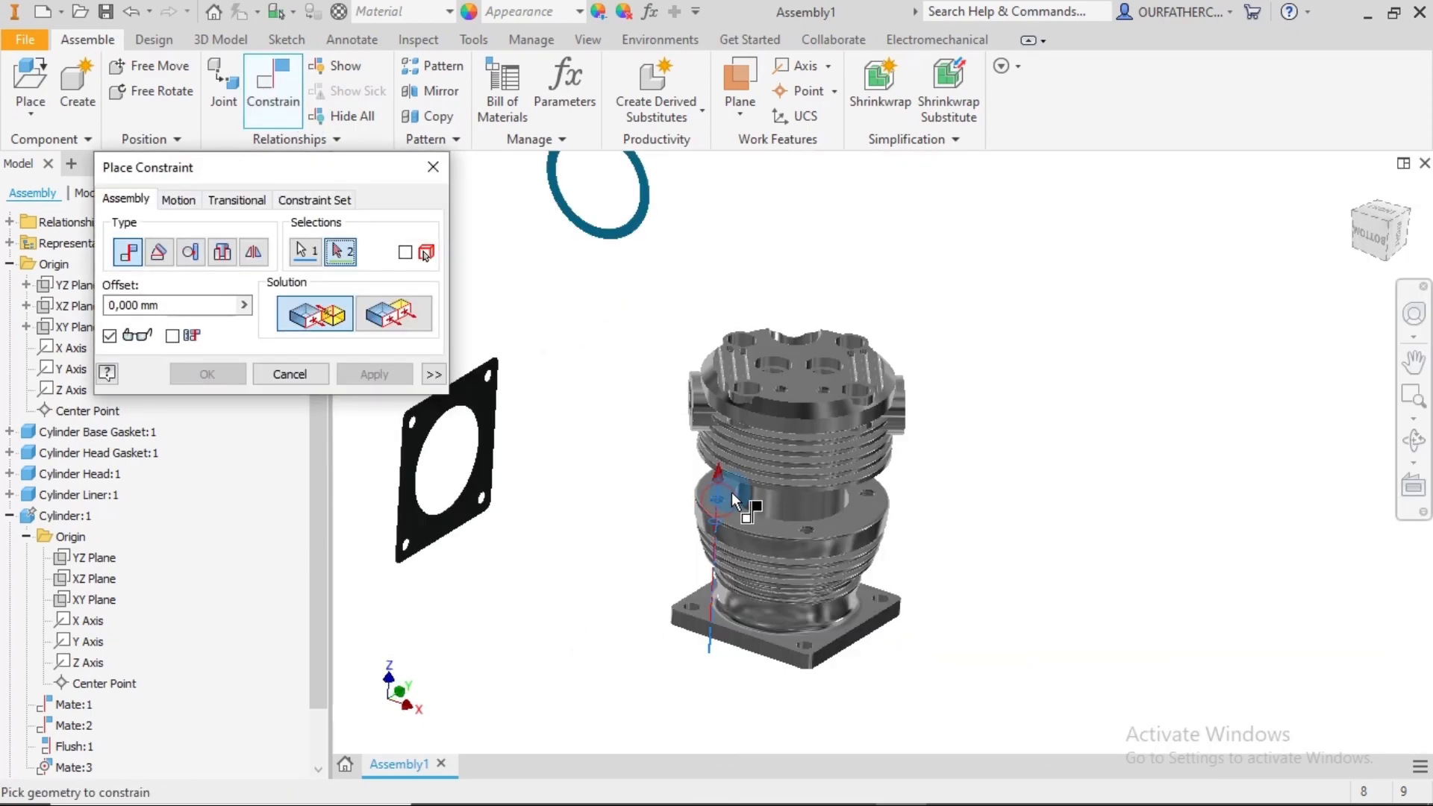
{"action": "scroll", "coordinate": [764, 391], "scroll_direction": "down", "scroll_amount": 5}
{"action": "middle_click_drag", "start_coordinate": [755, 437], "coordinate": [759, 450], "text": "shift"}
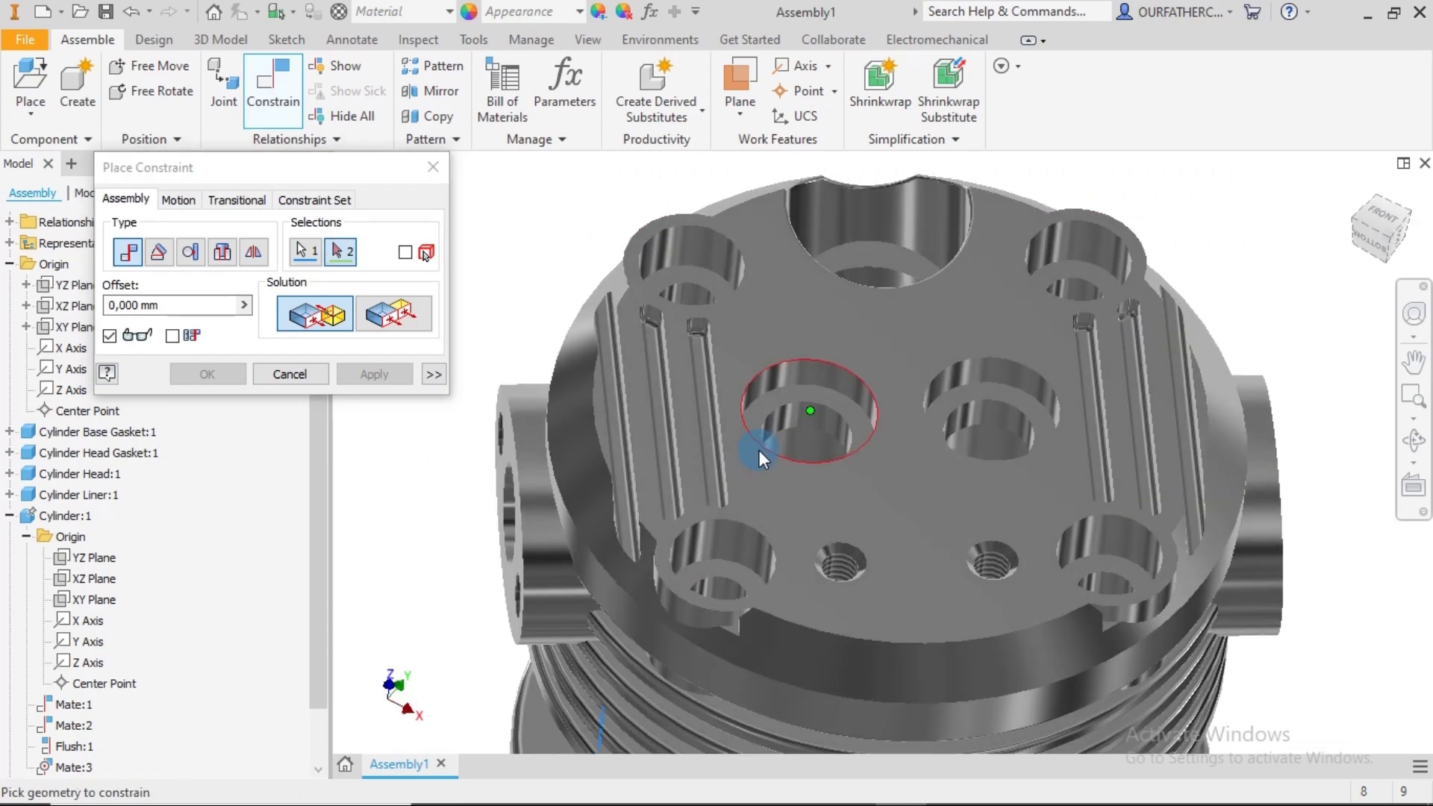
{"action": "left_click", "coordinate": [741, 538]}
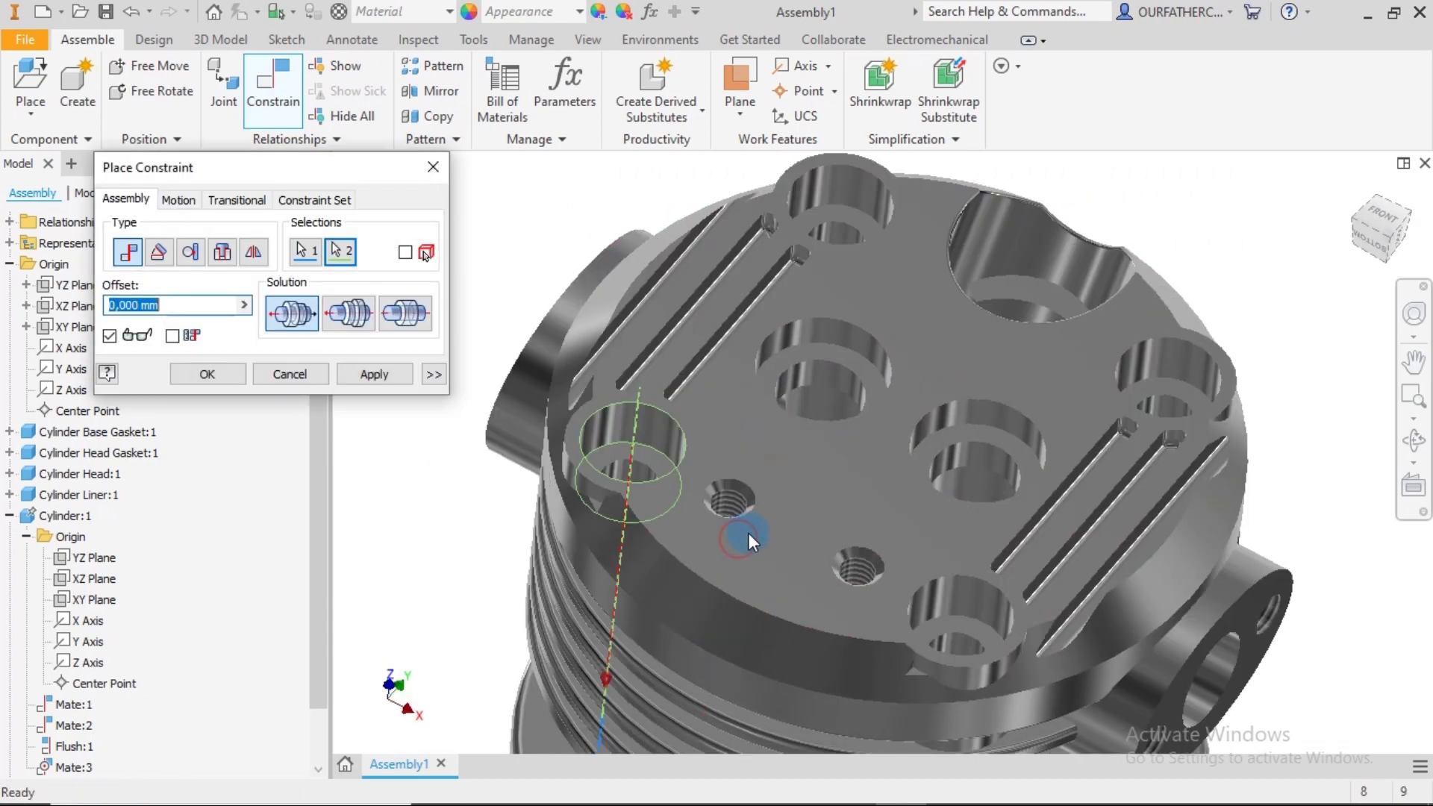
{"action": "scroll", "coordinate": [748, 533], "scroll_direction": "down", "scroll_amount": 3}
{"action": "left_click", "coordinate": [372, 374]}
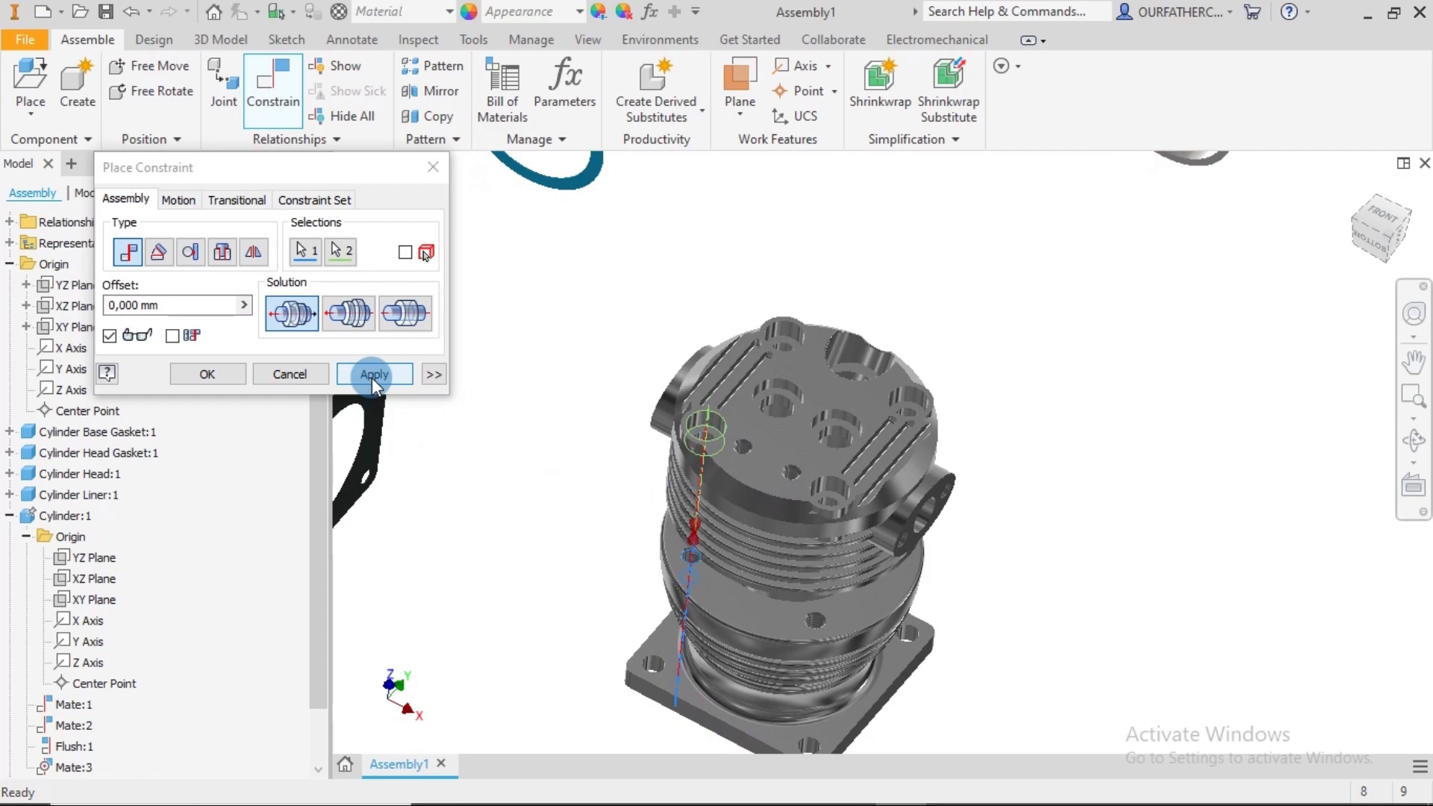
- Mate the diagonally opposite flange bolt hole's axis to the matching counterbored hole in the cylinder head with 0 mm offset, and return to the home view
{"action": "middle_click_drag", "start_coordinate": [815, 541], "coordinate": [816, 522], "text": "shift"}
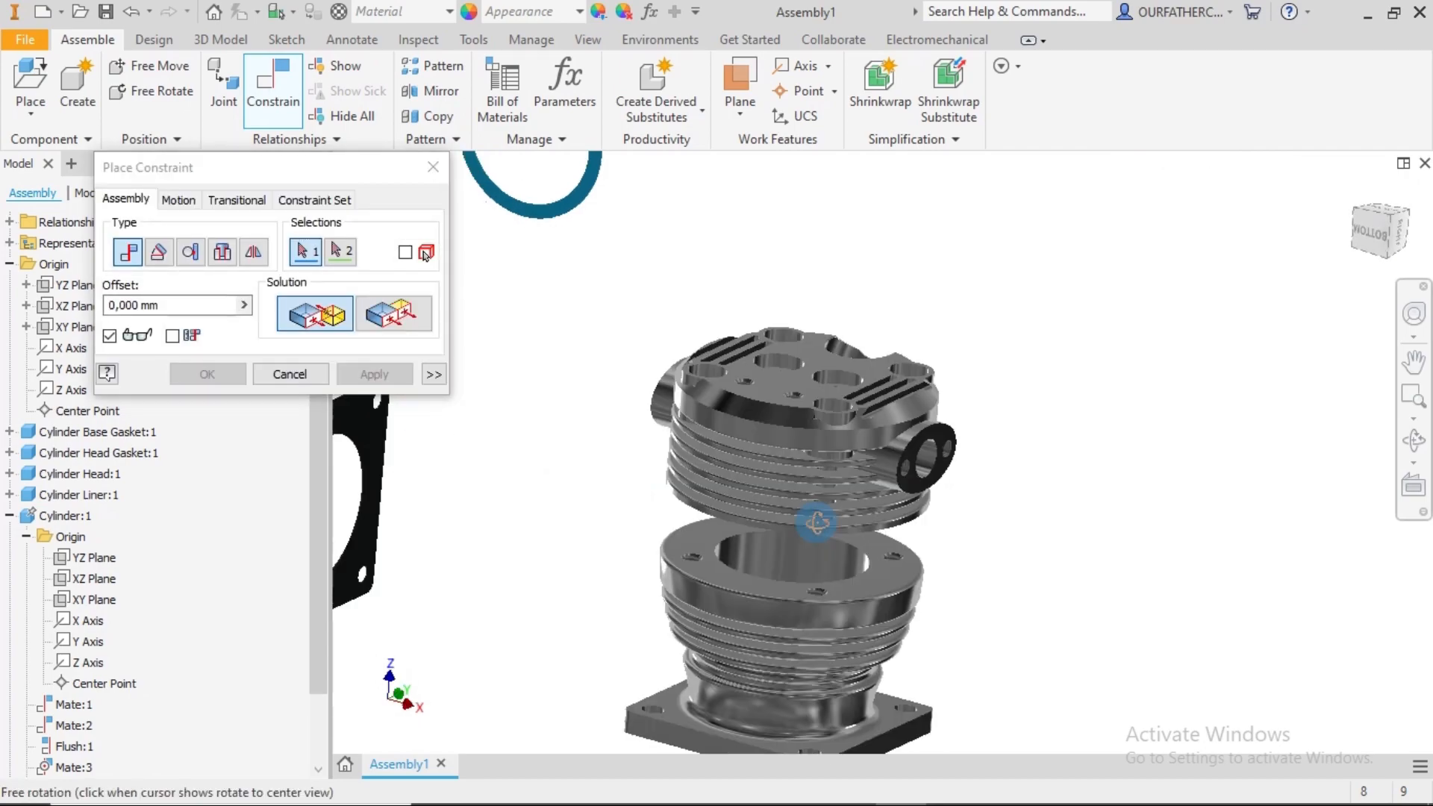
{"action": "scroll", "coordinate": [896, 560], "scroll_direction": "down", "scroll_amount": 5}
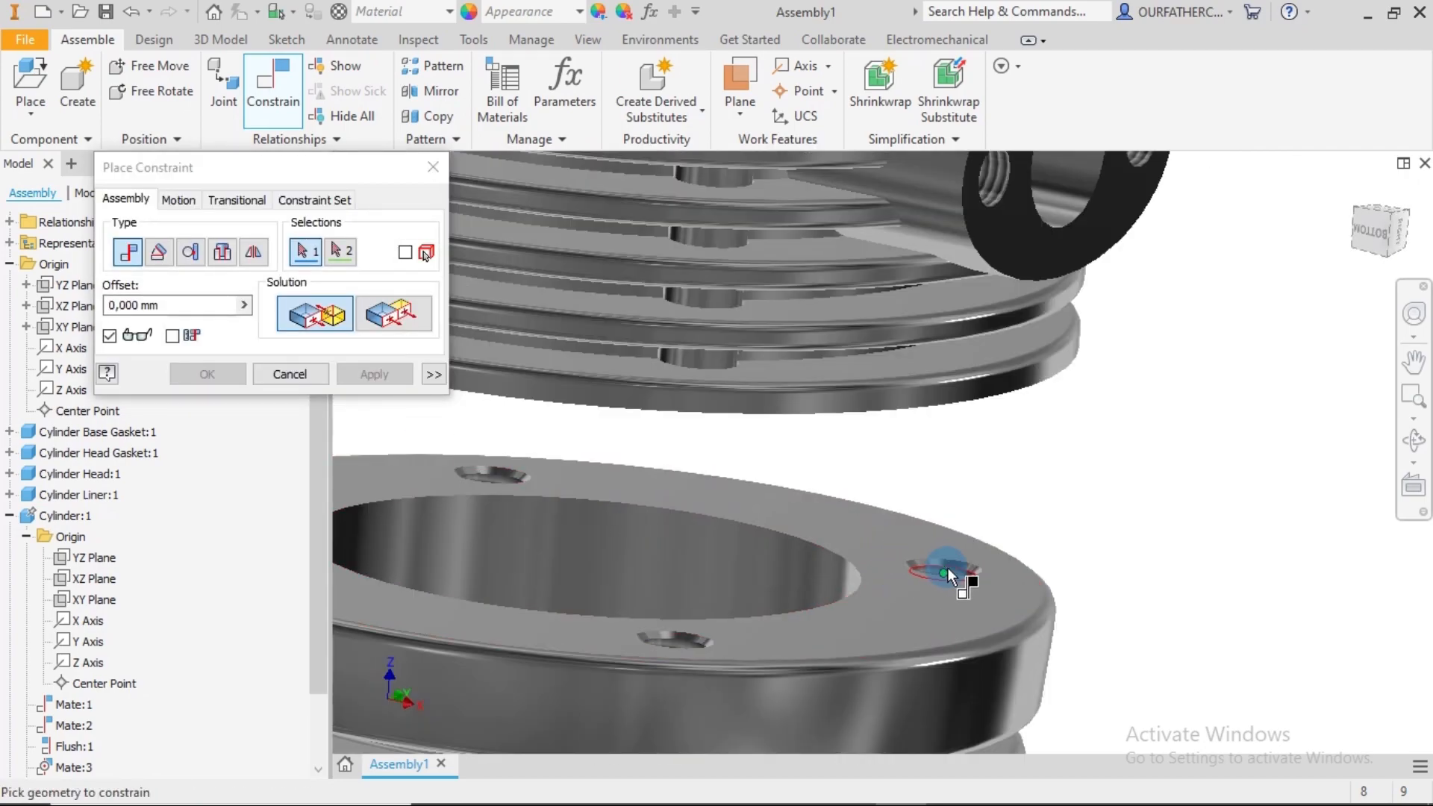
{"action": "middle_click_drag", "start_coordinate": [947, 567], "coordinate": [953, 536], "text": "shift"}
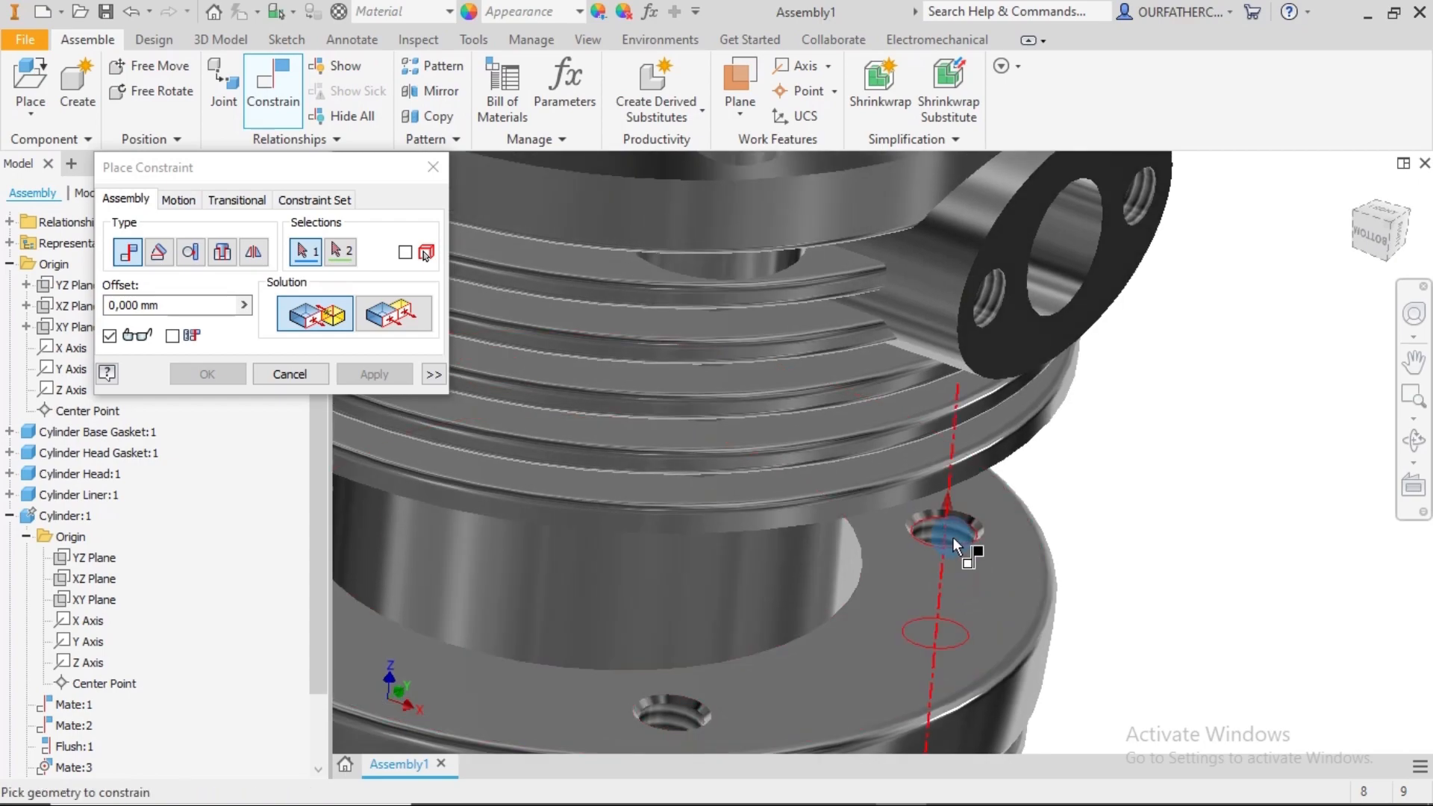
{"action": "left_click", "coordinate": [953, 535]}
{"action": "scroll", "coordinate": [954, 537], "scroll_direction": "up", "scroll_amount": 8}
{"action": "scroll", "coordinate": [971, 411], "scroll_direction": "down", "scroll_amount": 5}
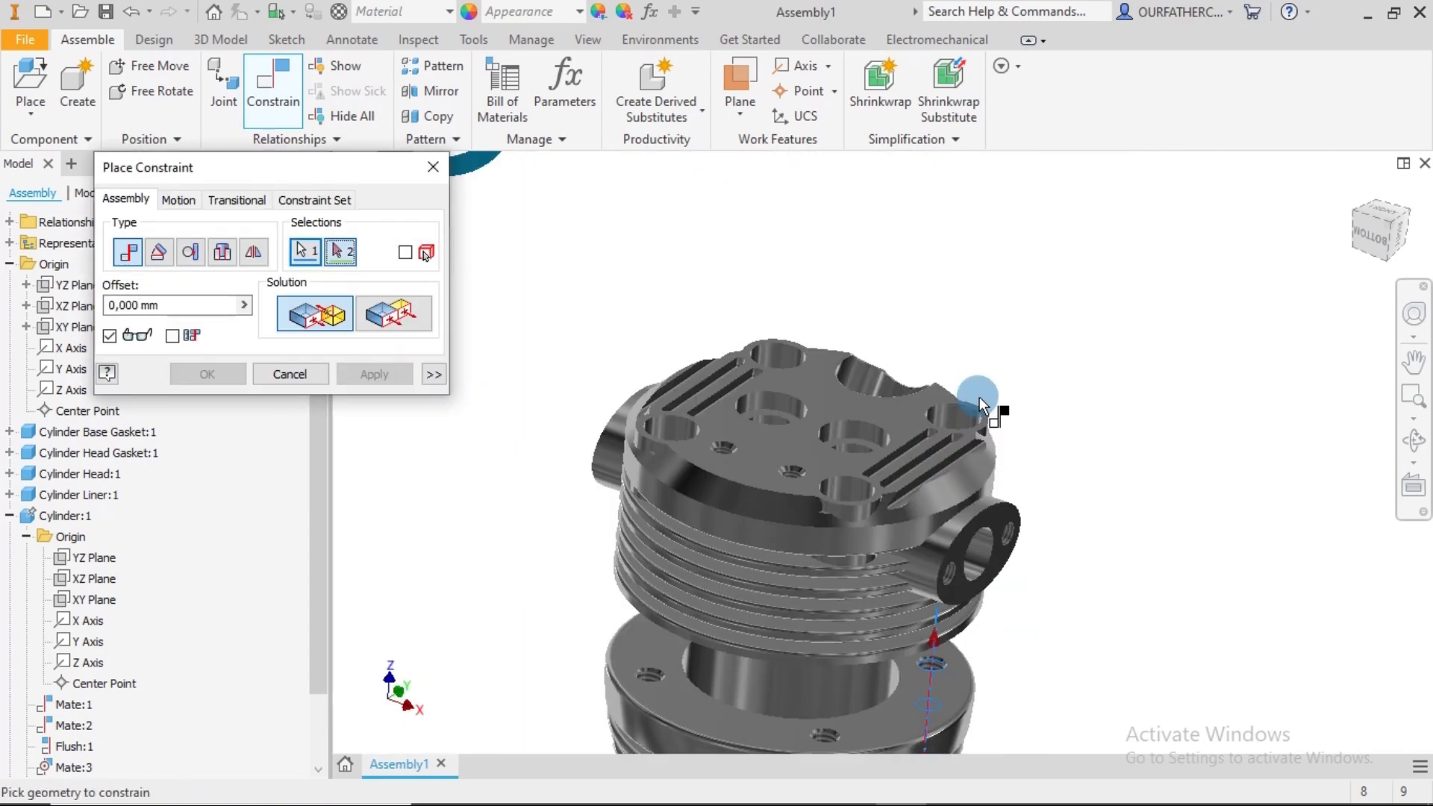
{"action": "scroll", "coordinate": [957, 412], "scroll_direction": "down", "scroll_amount": 4}
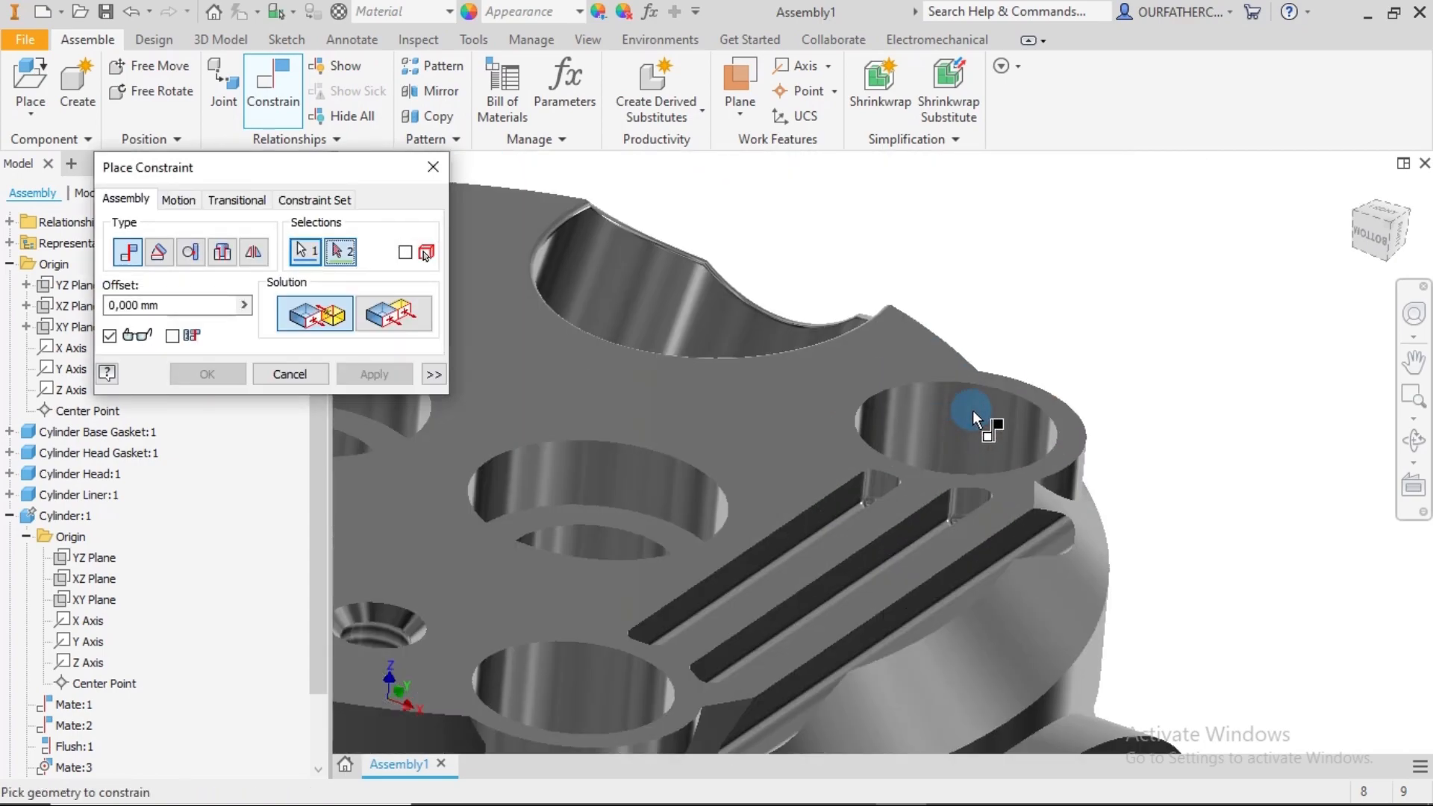
{"action": "left_click", "coordinate": [895, 406]}
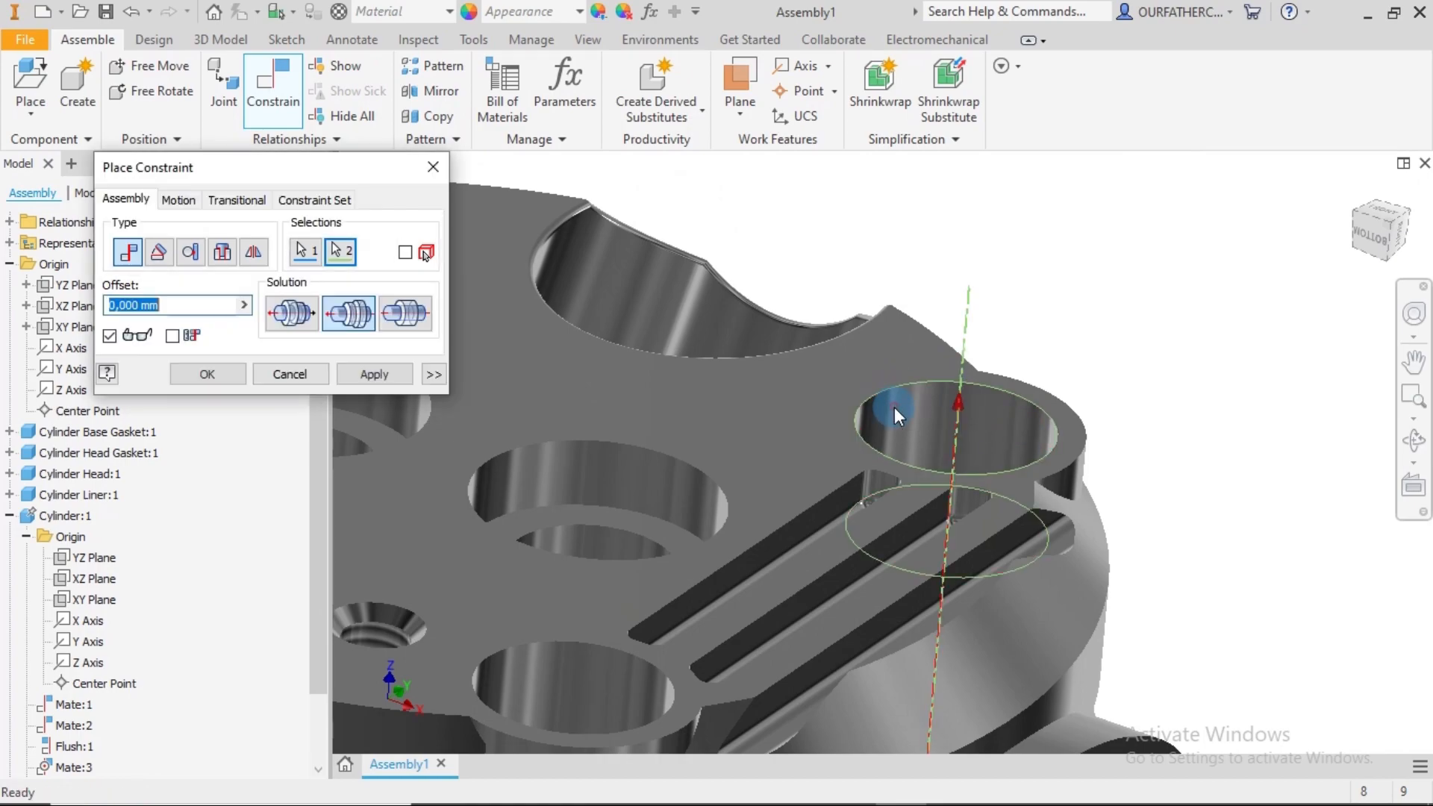
{"action": "left_click", "coordinate": [359, 370]}
{"action": "scroll", "coordinate": [741, 361], "scroll_direction": "up", "scroll_amount": 8}
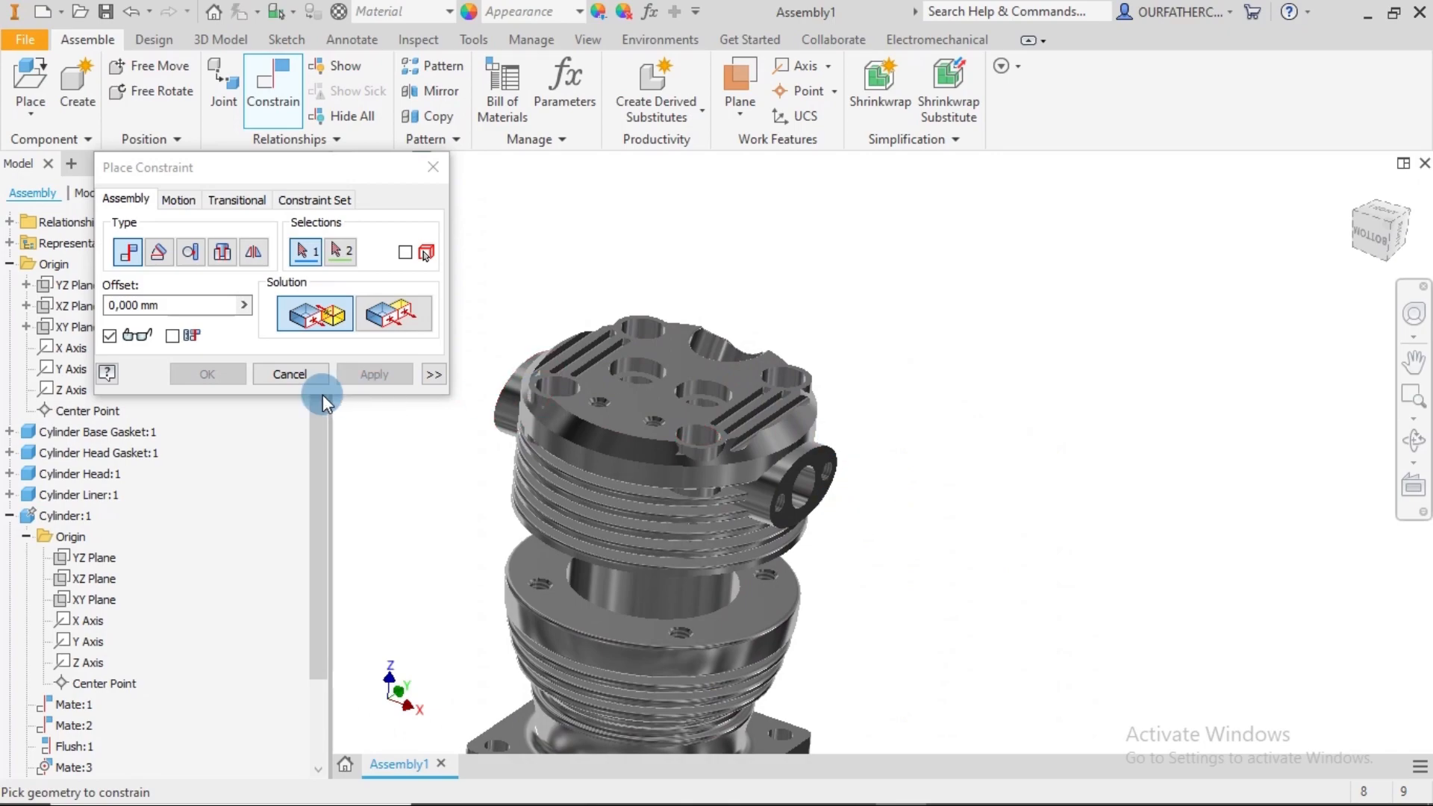
{"action": "left_click", "coordinate": [290, 373]}
{"action": "key", "text": "Home"}
- Examine the cylinder head's alignment above the cylinder flange and the loose cylinder head gasket and base gasket beside it
{"action": "middle_click_drag", "start_coordinate": [799, 458], "coordinate": [828, 457], "text": "shift"}
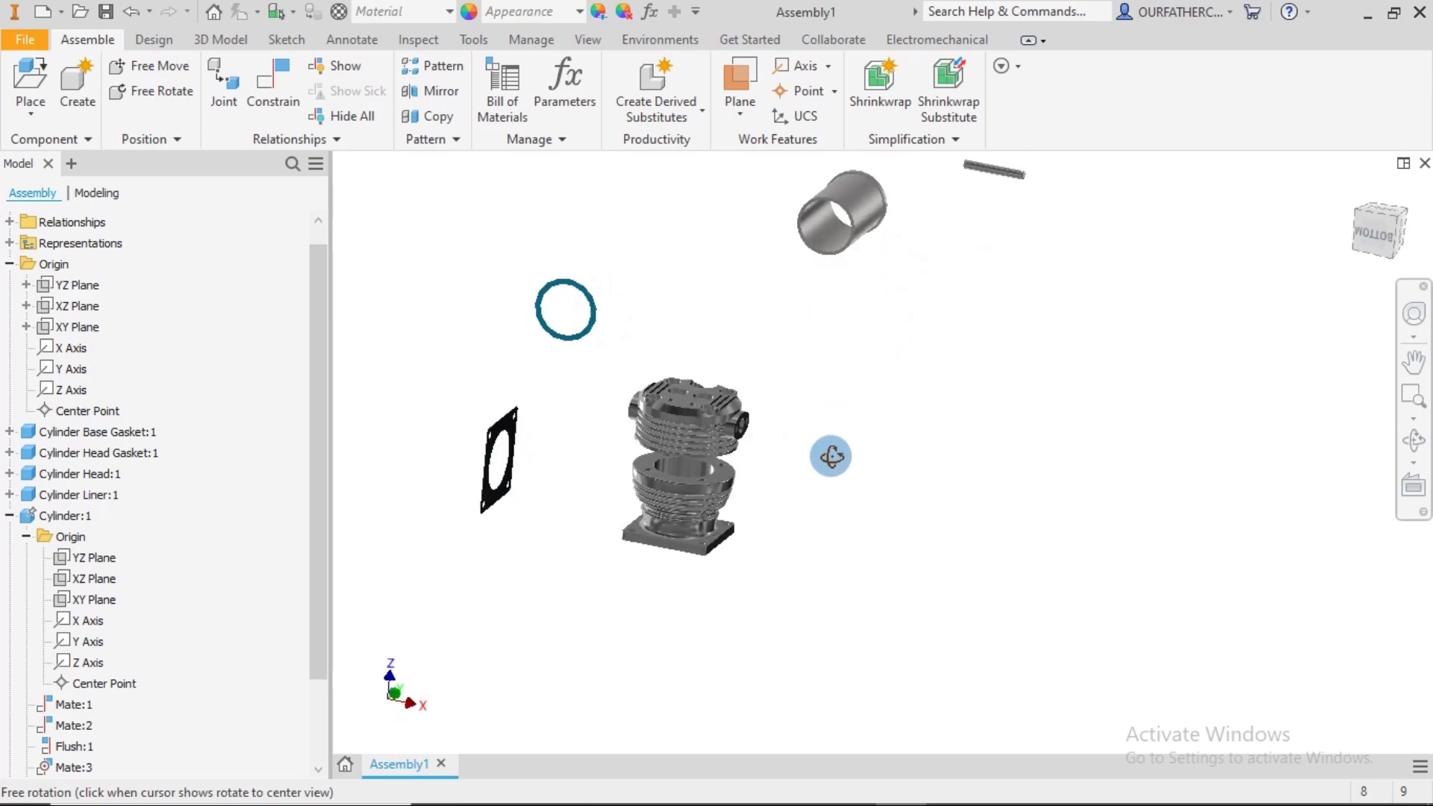
{"action": "left_click", "coordinate": [567, 343]}
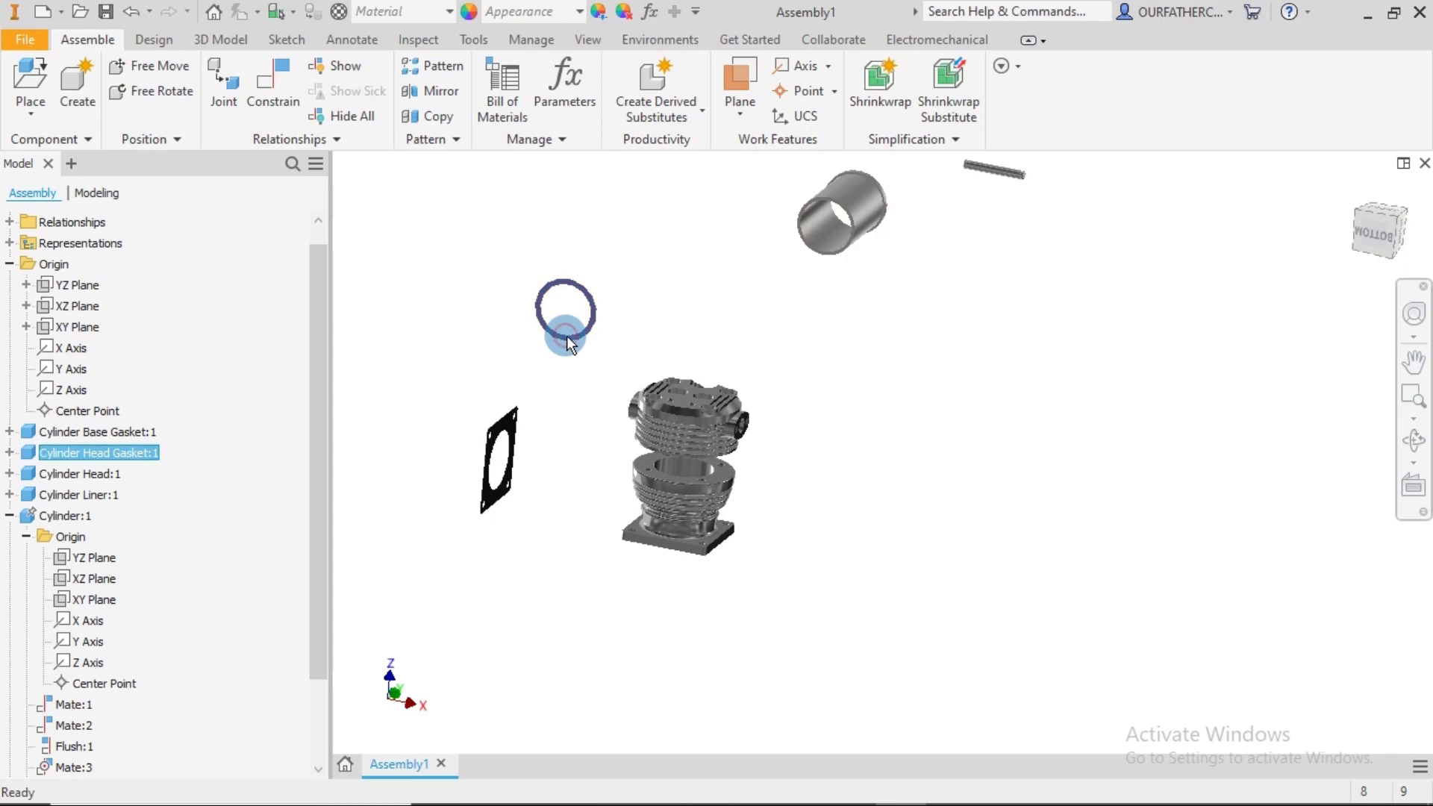
{"action": "left_click", "coordinate": [821, 489]}
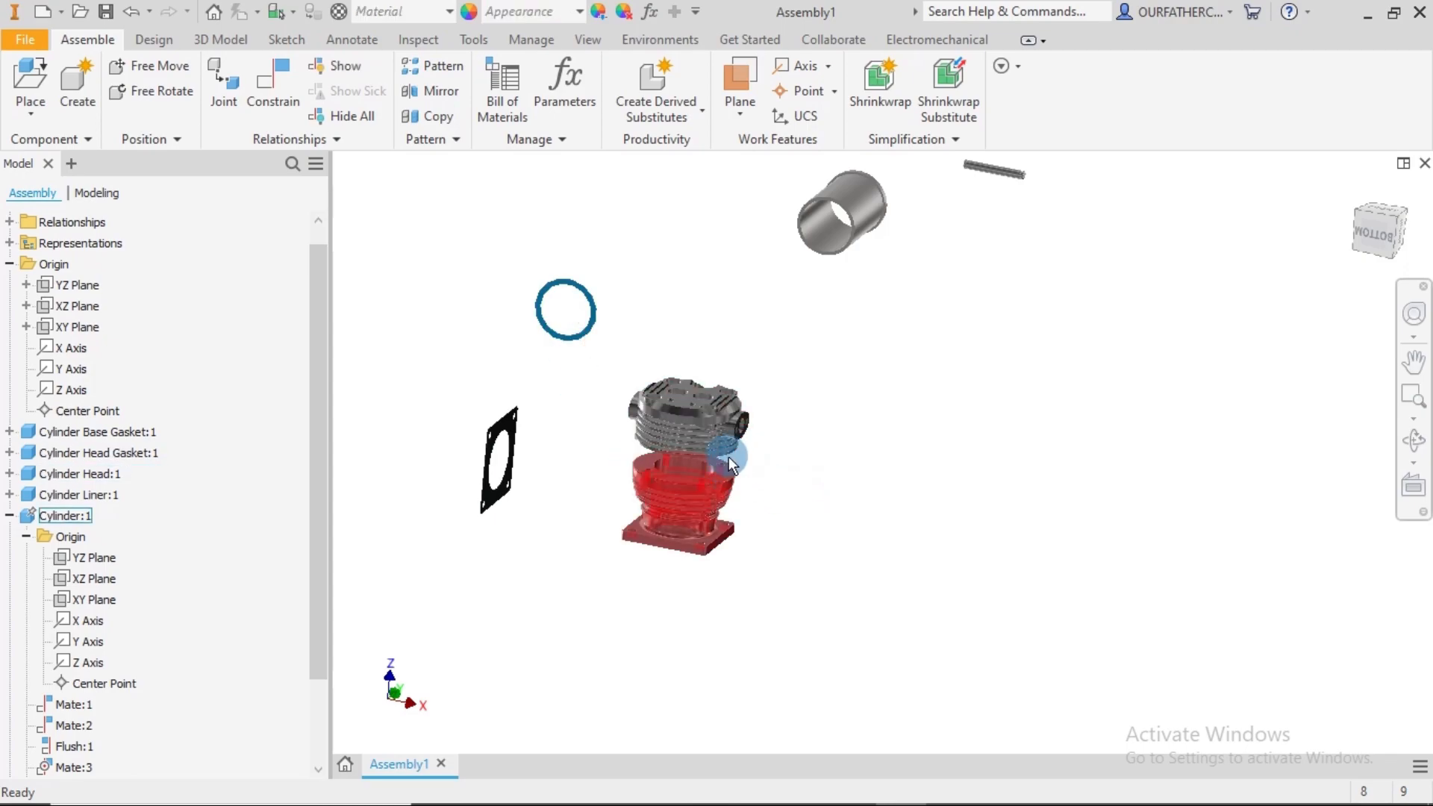
{"action": "left_click", "coordinate": [800, 489]}
{"action": "middle_click_drag", "start_coordinate": [800, 489], "coordinate": [901, 412], "text": "shift"}
{"action": "scroll", "coordinate": [797, 409], "scroll_direction": "up", "scroll_amount": 3}
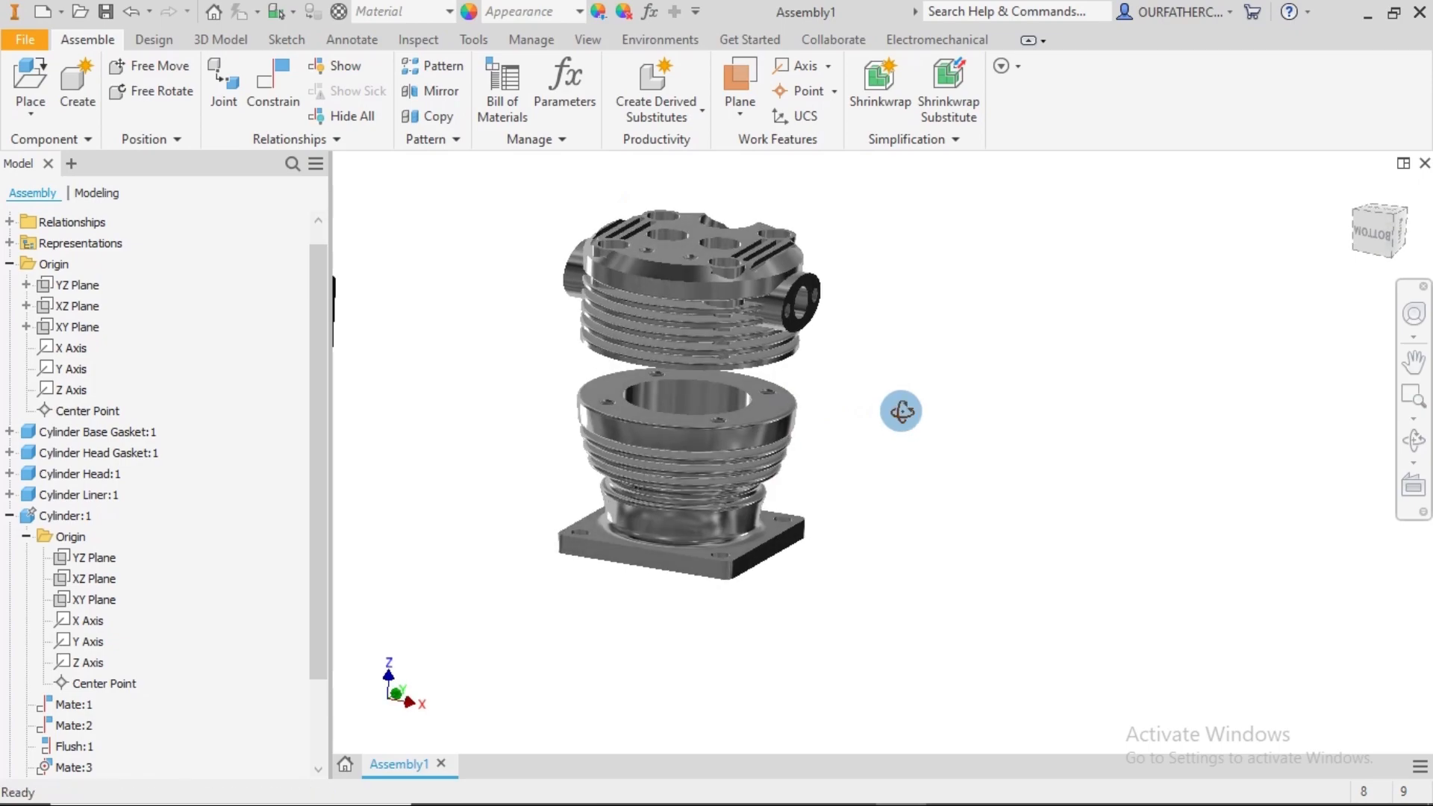
{"action": "middle_click_drag", "start_coordinate": [909, 430], "coordinate": [1033, 505]}
{"action": "scroll", "coordinate": [693, 300], "scroll_direction": "down", "scroll_amount": 3}
{"action": "scroll", "coordinate": [811, 384], "scroll_direction": "up", "scroll_amount": 4}
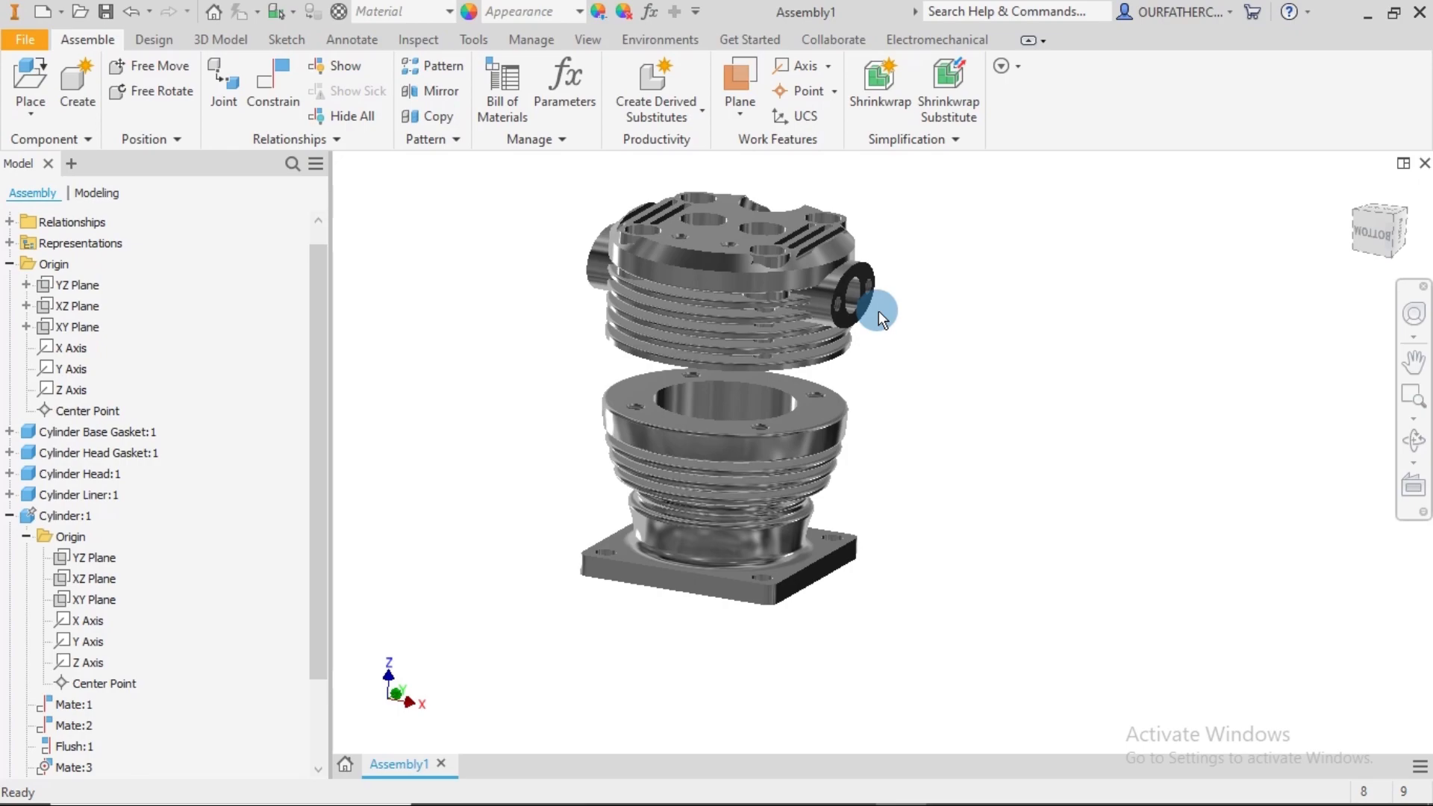
{"action": "scroll", "coordinate": [881, 319], "scroll_direction": "down", "scroll_amount": 2}
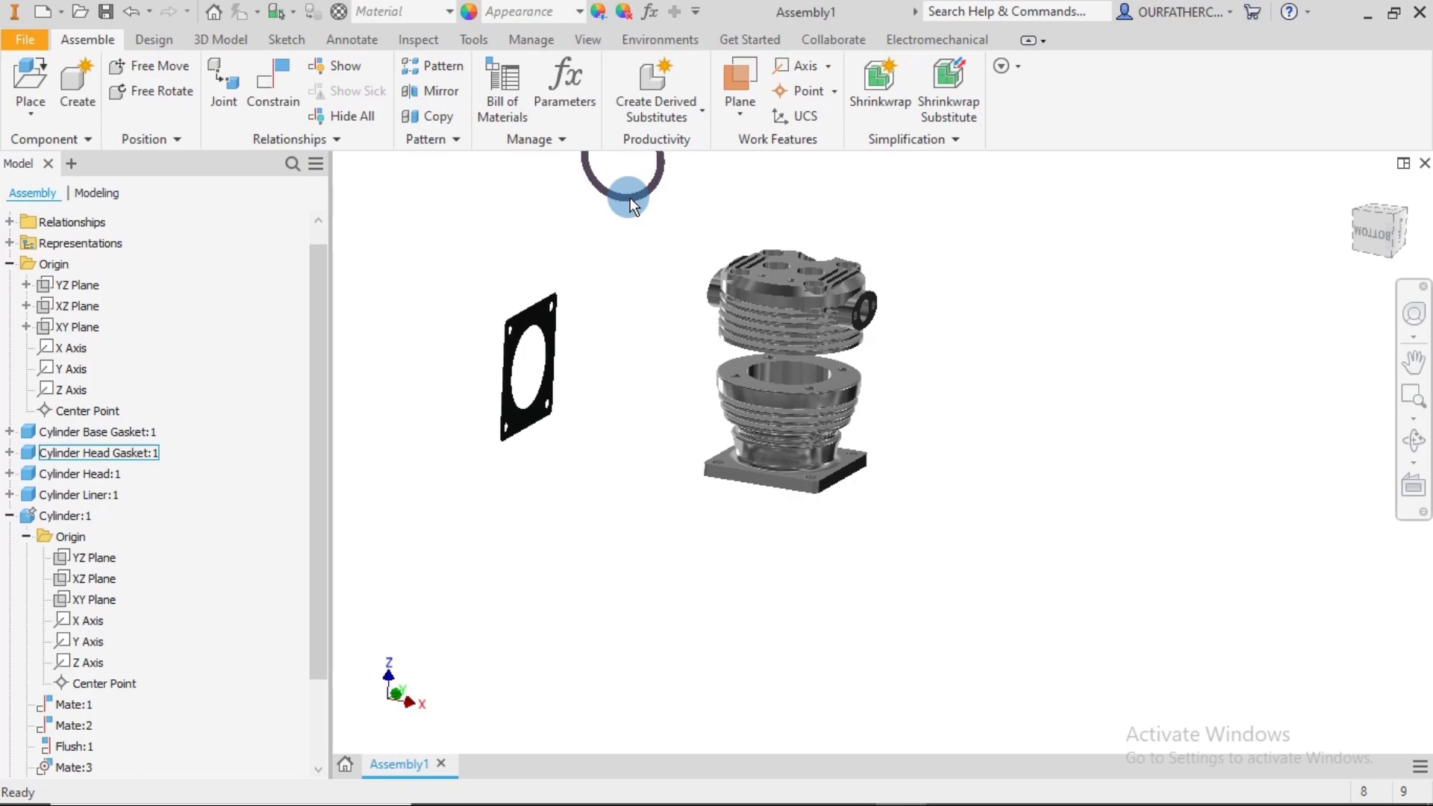
{"action": "scroll", "coordinate": [800, 396], "scroll_direction": "up", "scroll_amount": 4}
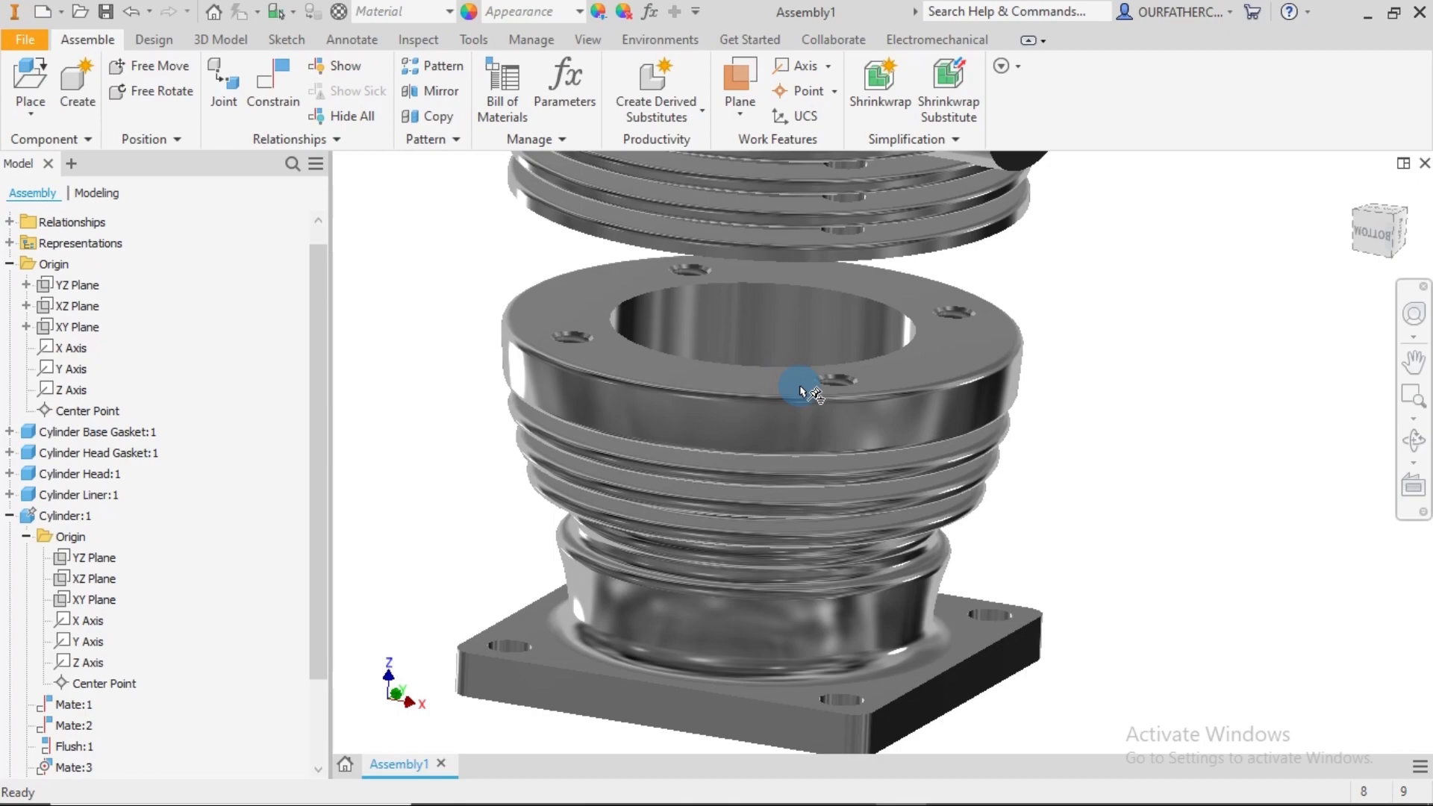
{"action": "scroll", "coordinate": [799, 389], "scroll_direction": "down", "scroll_amount": 5}
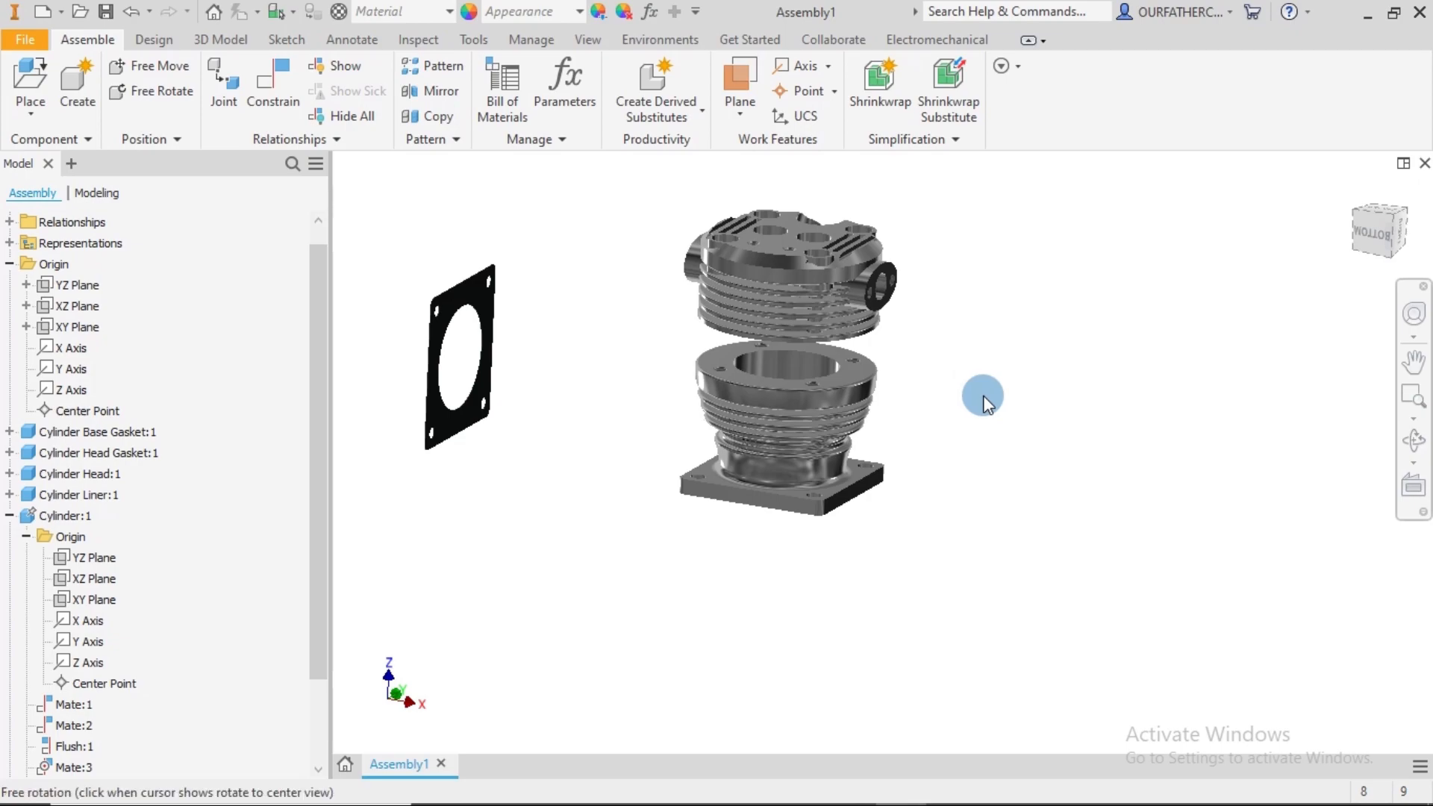
- Change the assembly's visual style to Technical Illustration so the thin edges of the gaskets stand out
{"action": "middle_click_drag", "start_coordinate": [983, 396], "coordinate": [1031, 446], "text": "shift"}
{"action": "scroll", "coordinate": [1031, 445], "scroll_direction": "down", "scroll_amount": 3}
{"action": "scroll", "coordinate": [813, 307], "scroll_direction": "up", "scroll_amount": 8}
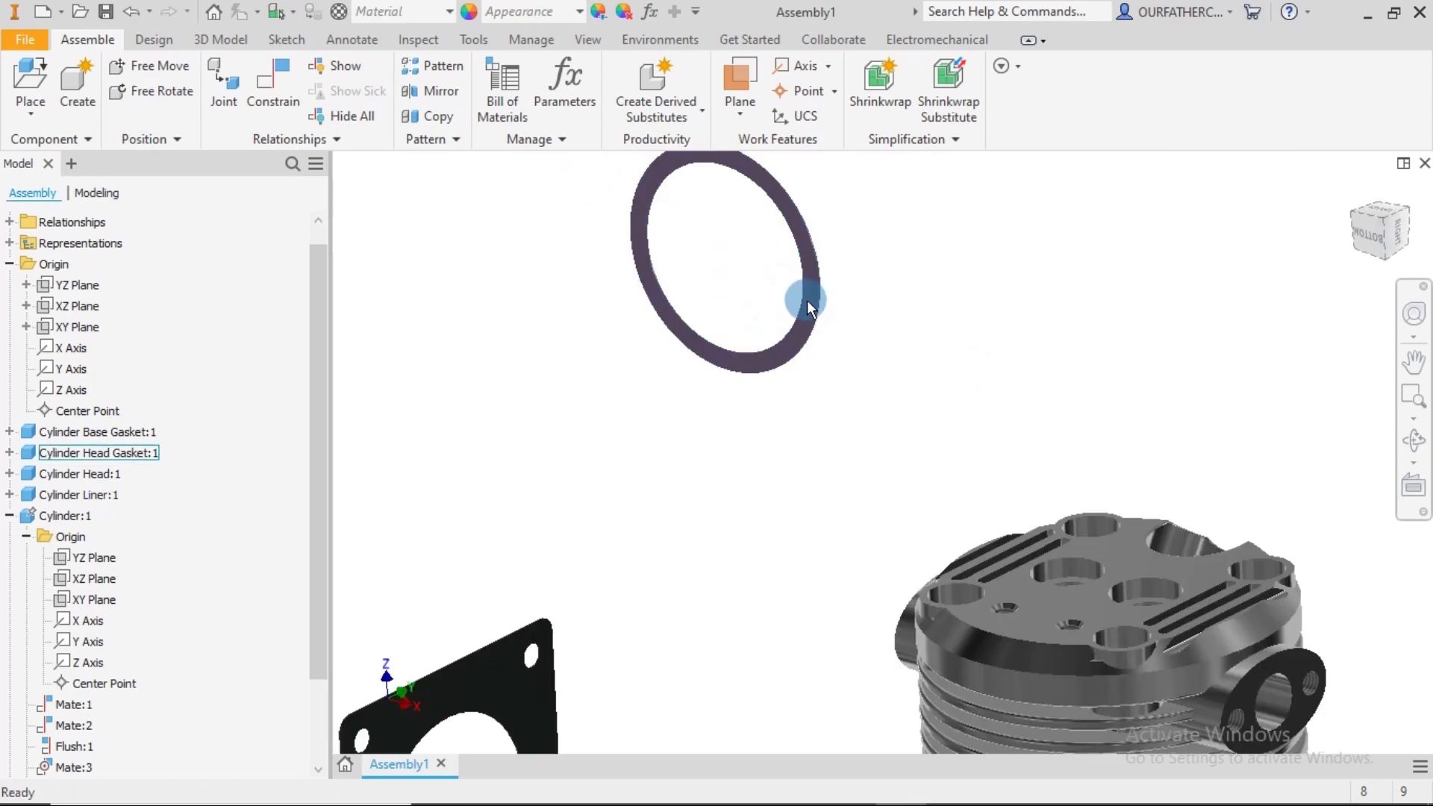
{"action": "left_click", "coordinate": [584, 41]}
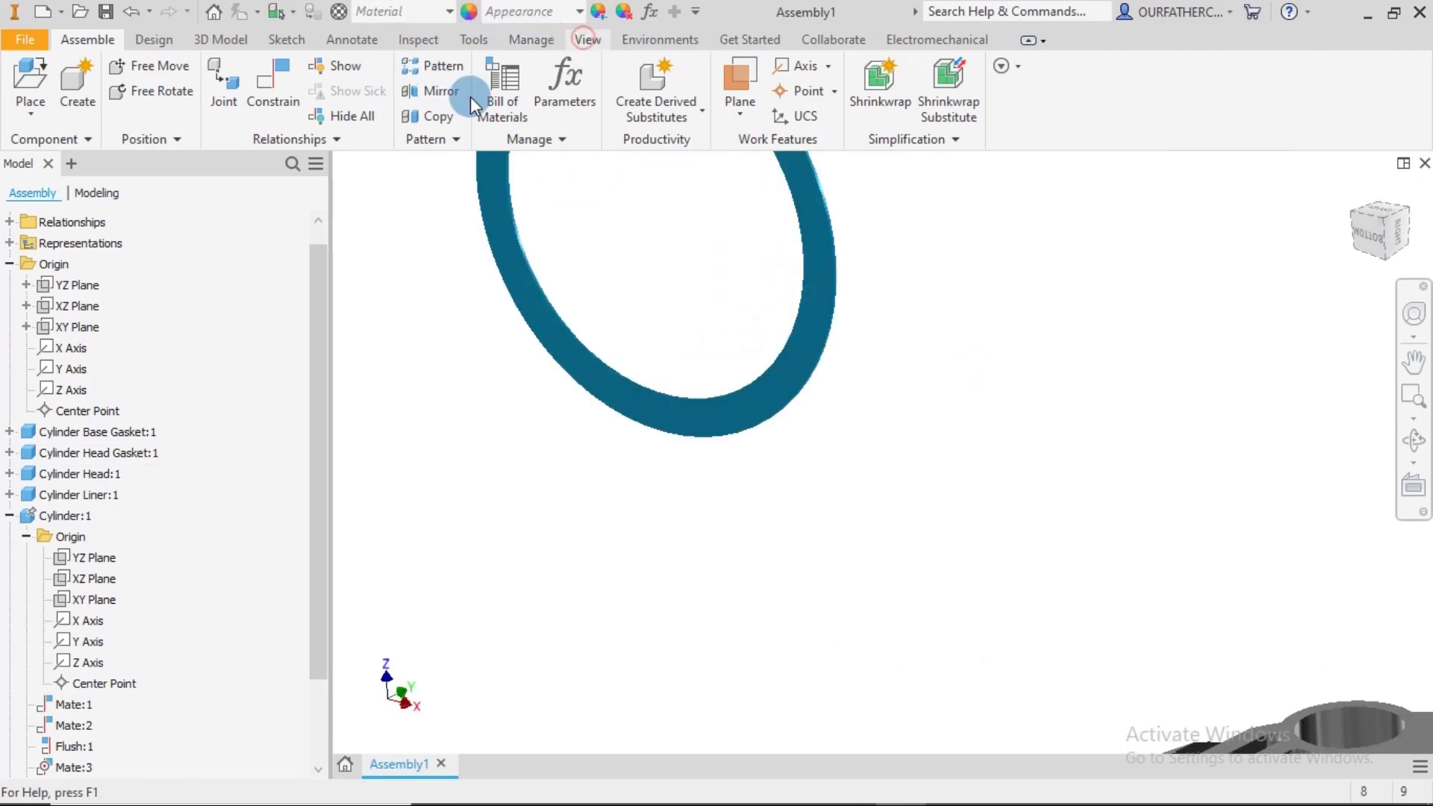
{"action": "left_click", "coordinate": [401, 112]}
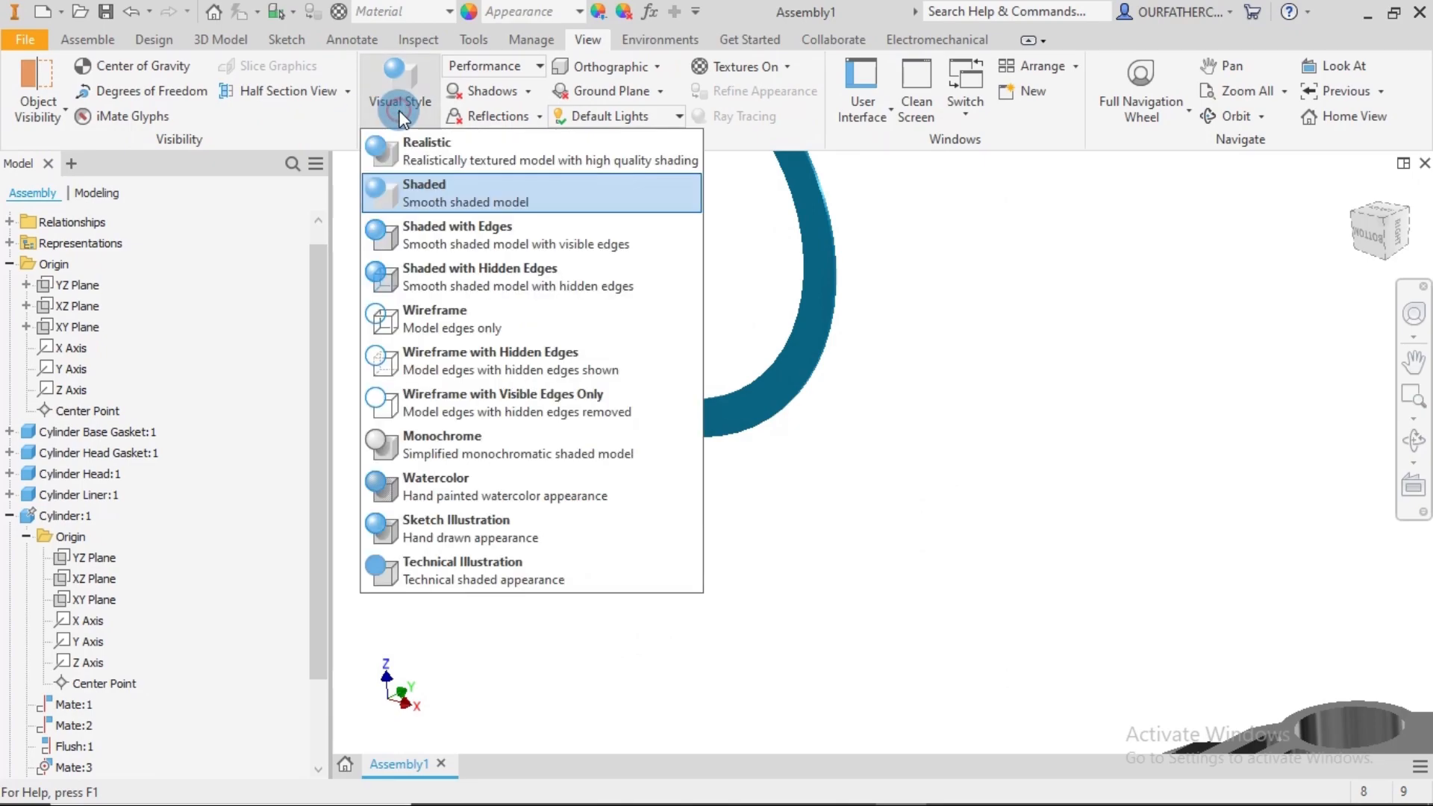
{"action": "left_click", "coordinate": [489, 570]}
{"action": "scroll", "coordinate": [807, 552], "scroll_direction": "down", "scroll_amount": 5}
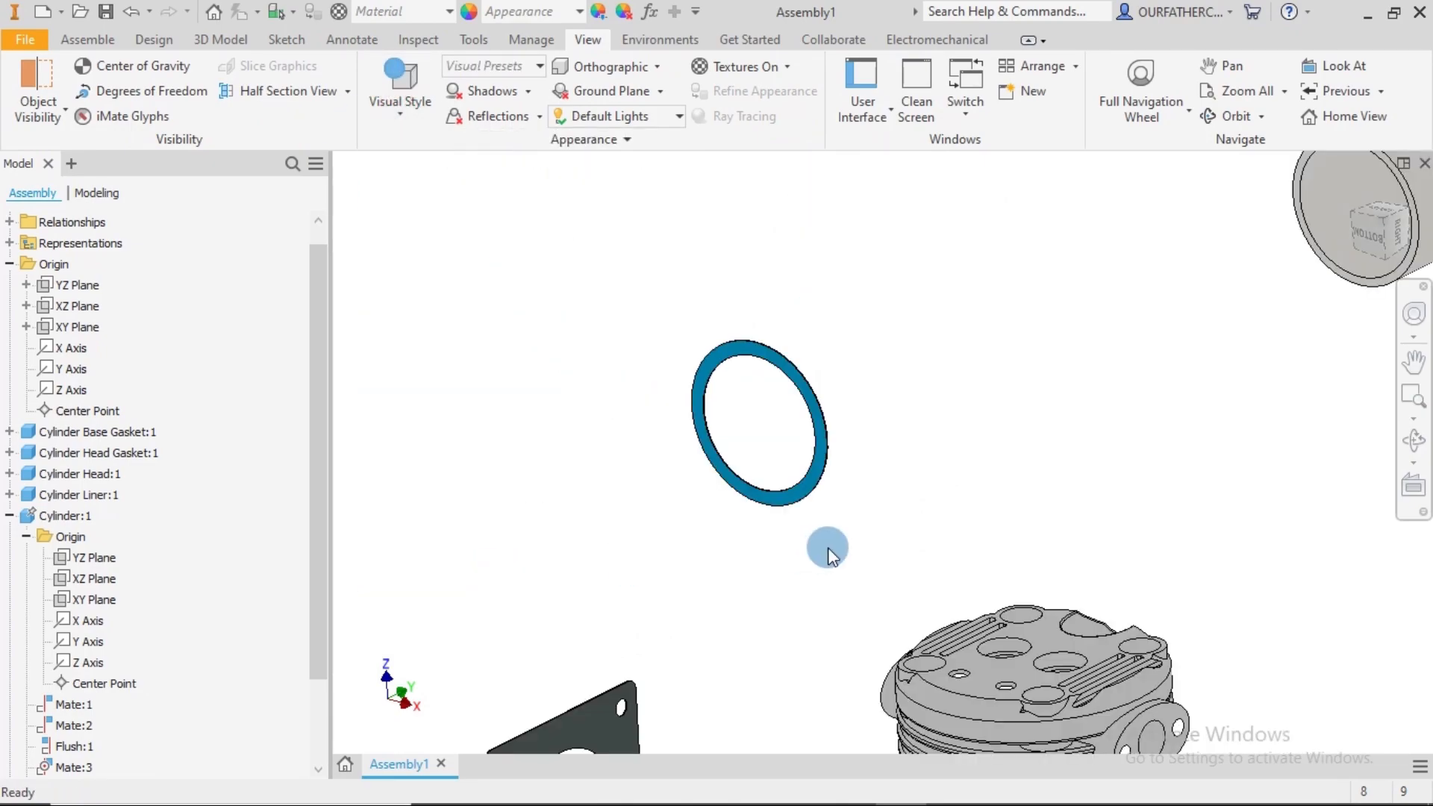
{"action": "middle_click_drag", "start_coordinate": [834, 556], "coordinate": [816, 356]}
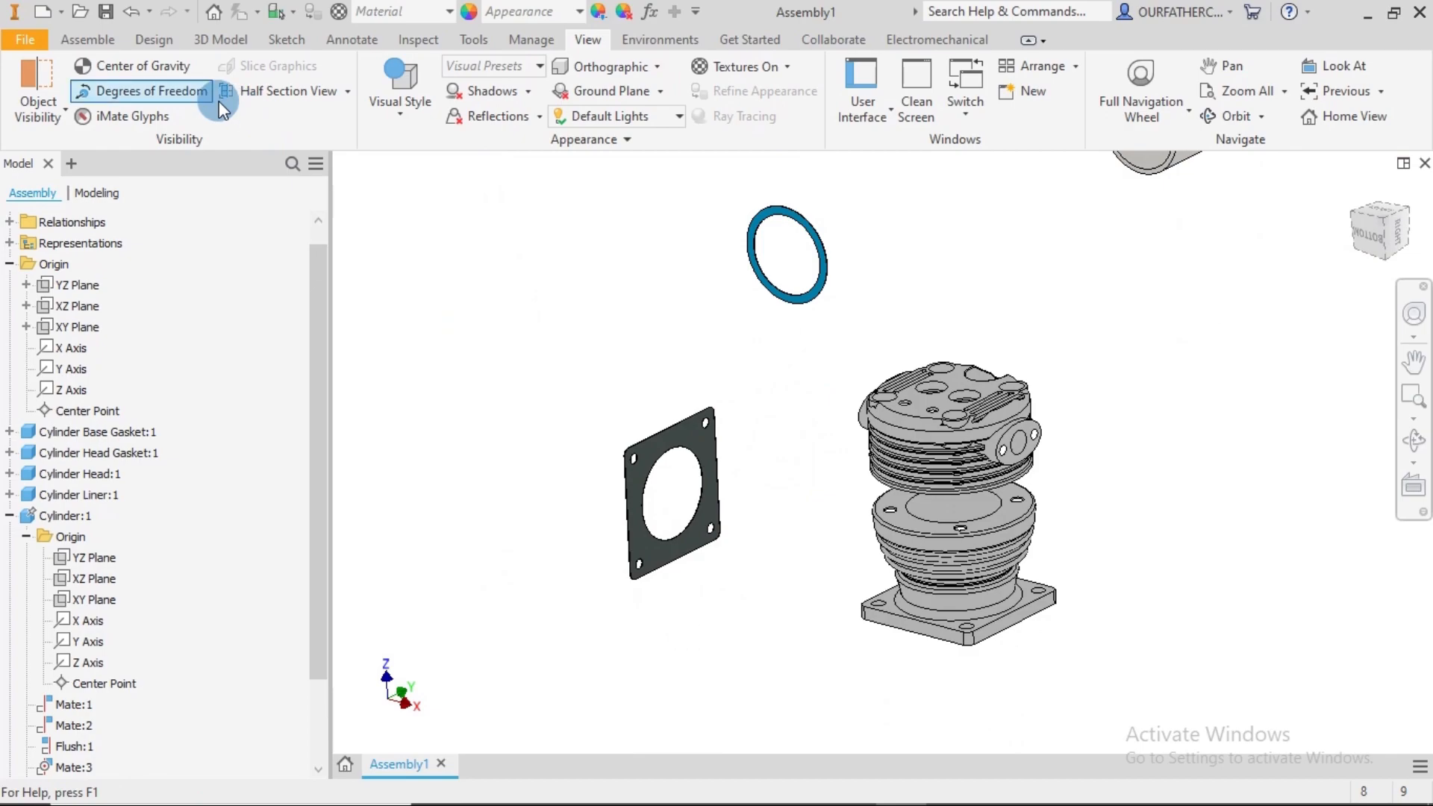
- Mate the cylinder head gasket's axis to the cylinder bore's axis with the aligned solution and 0 mm offset
{"action": "left_click", "coordinate": [90, 41]}
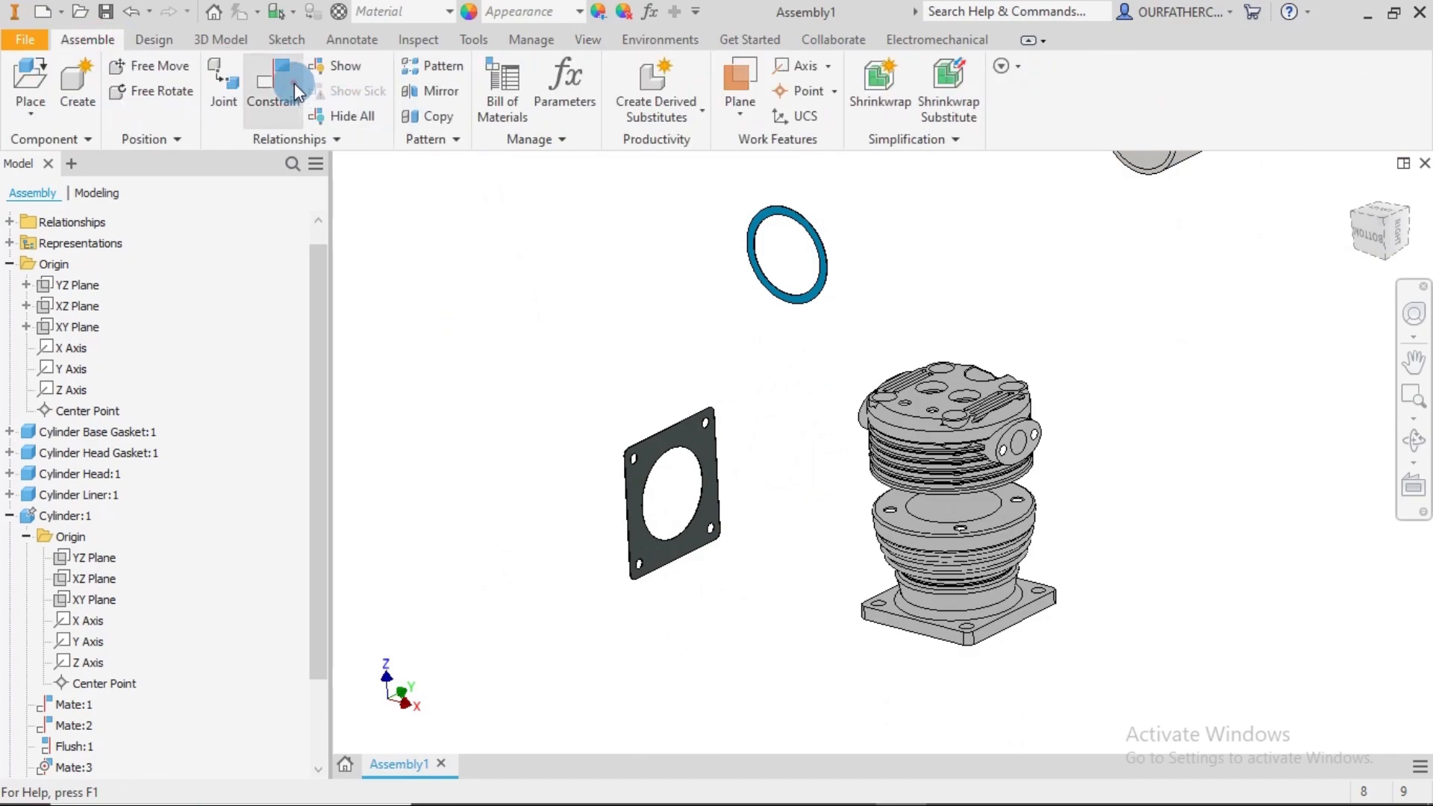
{"action": "left_click", "coordinate": [273, 86]}
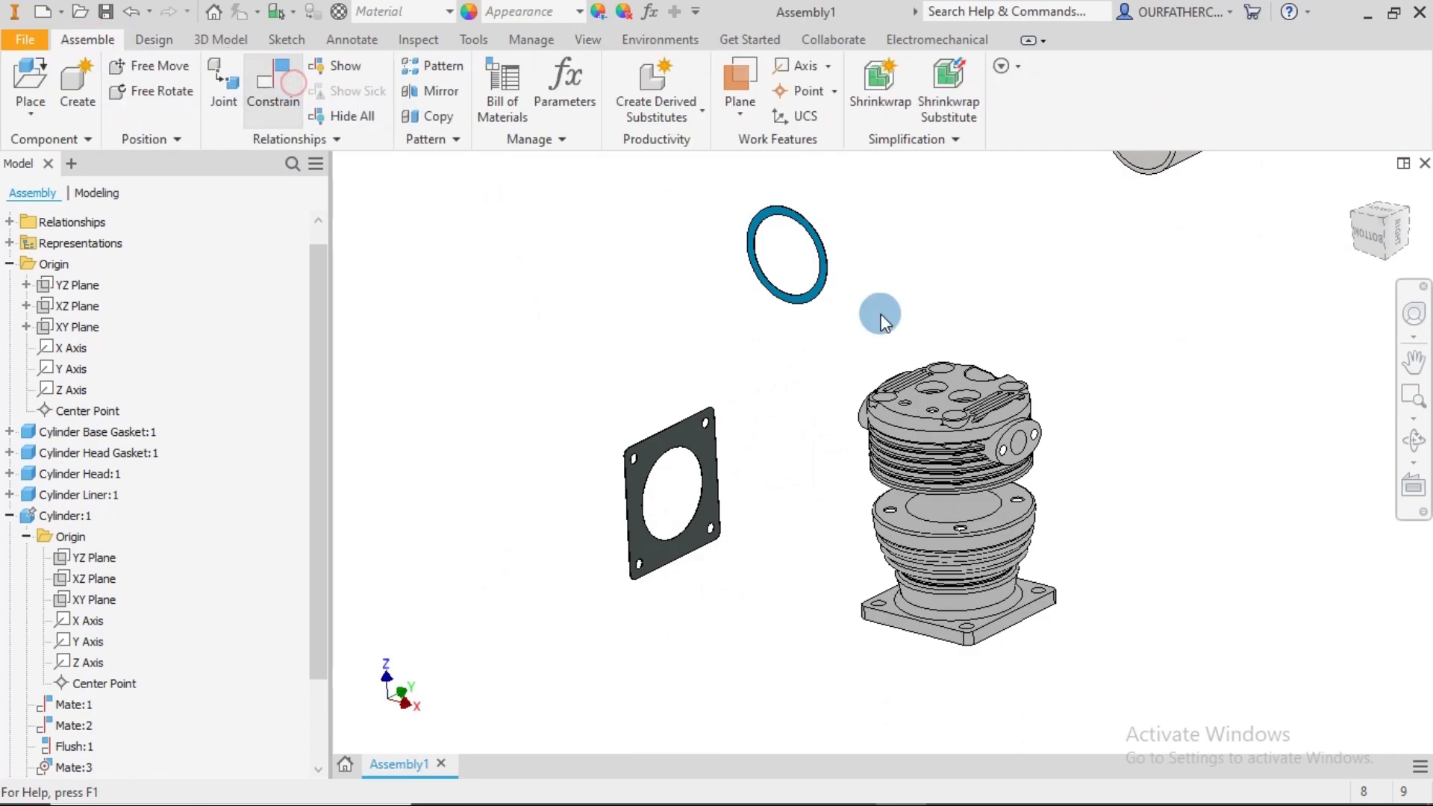
{"action": "left_click", "coordinate": [979, 500]}
{"action": "scroll", "coordinate": [844, 271], "scroll_direction": "up", "scroll_amount": 5}
{"action": "left_click", "coordinate": [530, 490]}
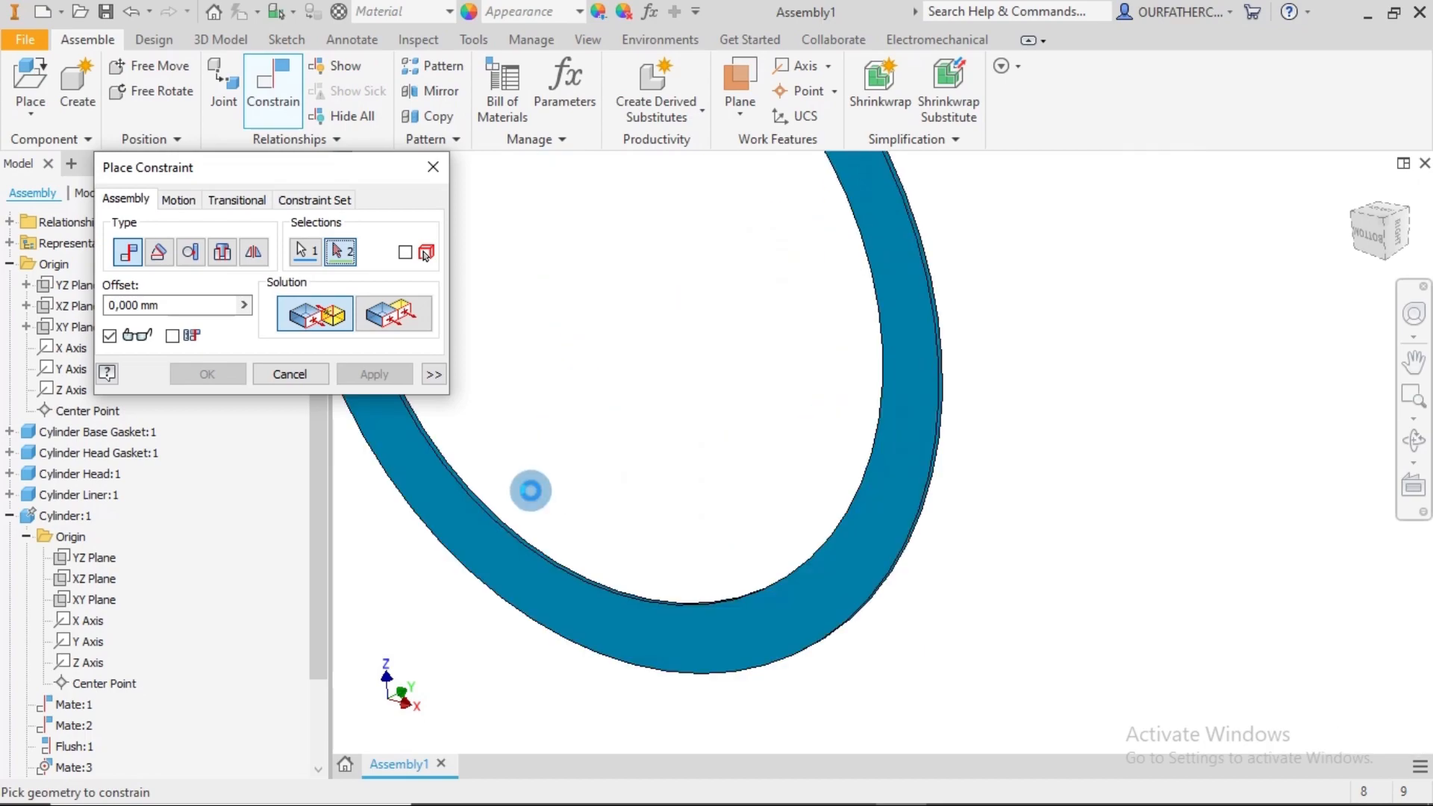
{"action": "scroll", "coordinate": [697, 419], "scroll_direction": "up", "scroll_amount": 4}
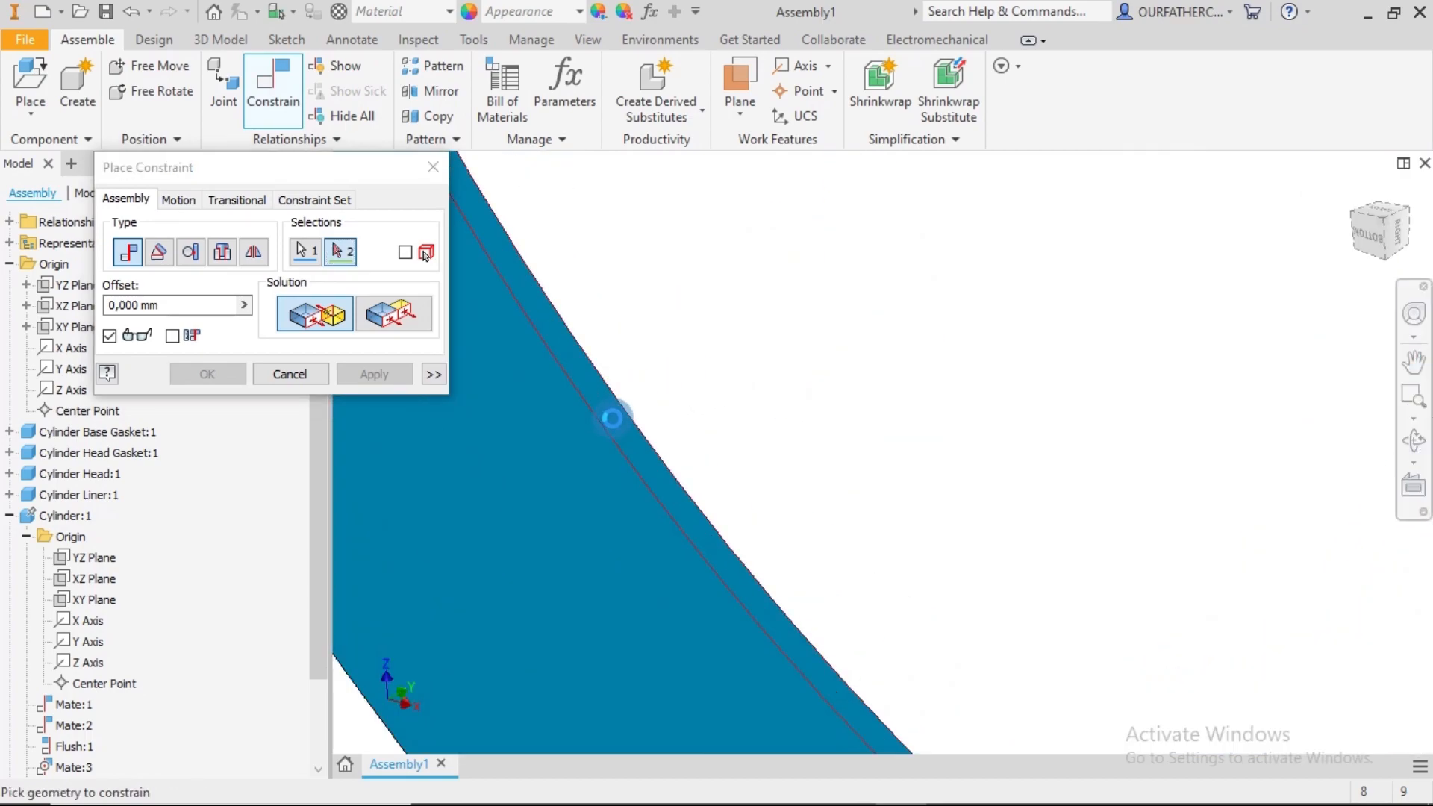
{"action": "scroll", "coordinate": [624, 419], "scroll_direction": "down", "scroll_amount": 5}
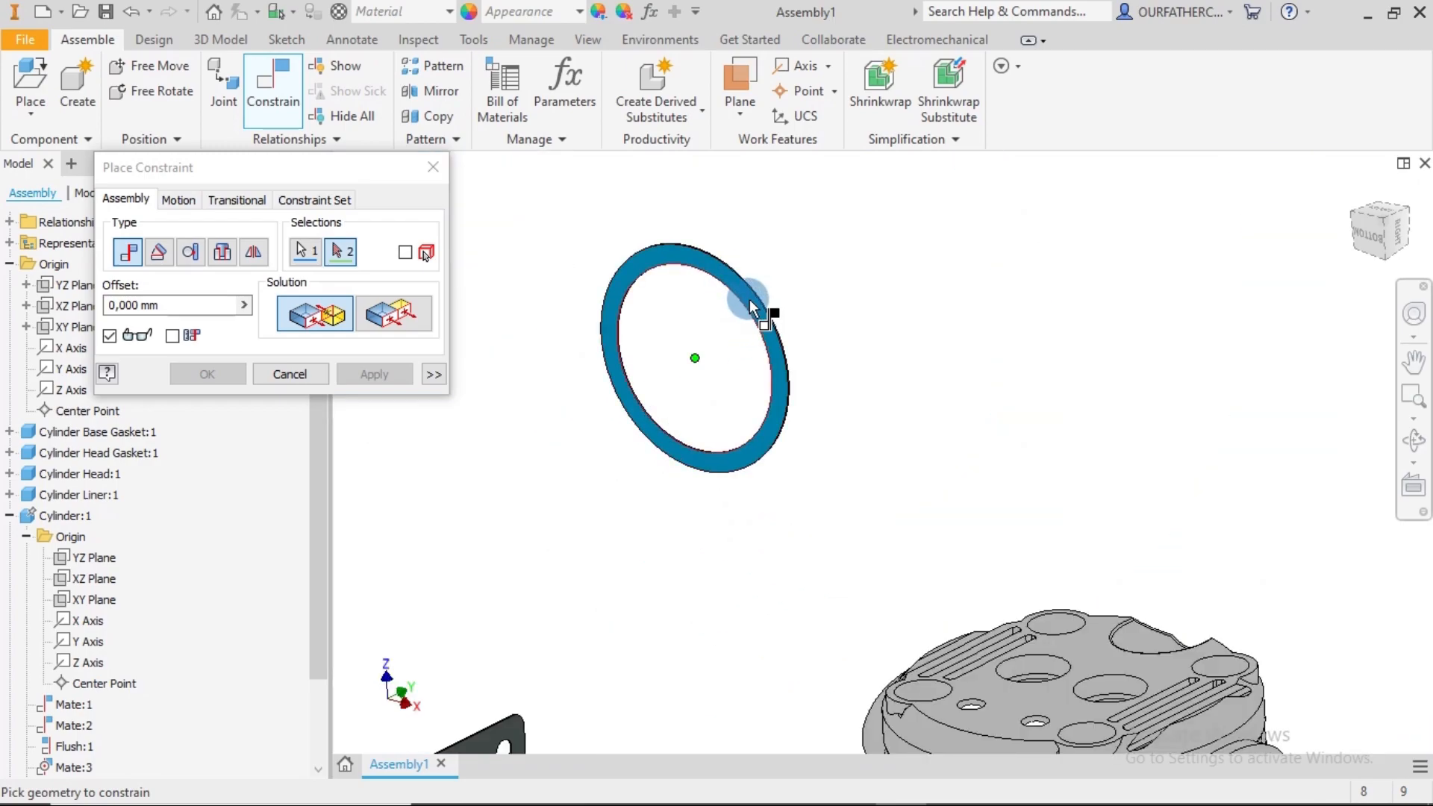
{"action": "scroll", "coordinate": [759, 305], "scroll_direction": "up", "scroll_amount": 5}
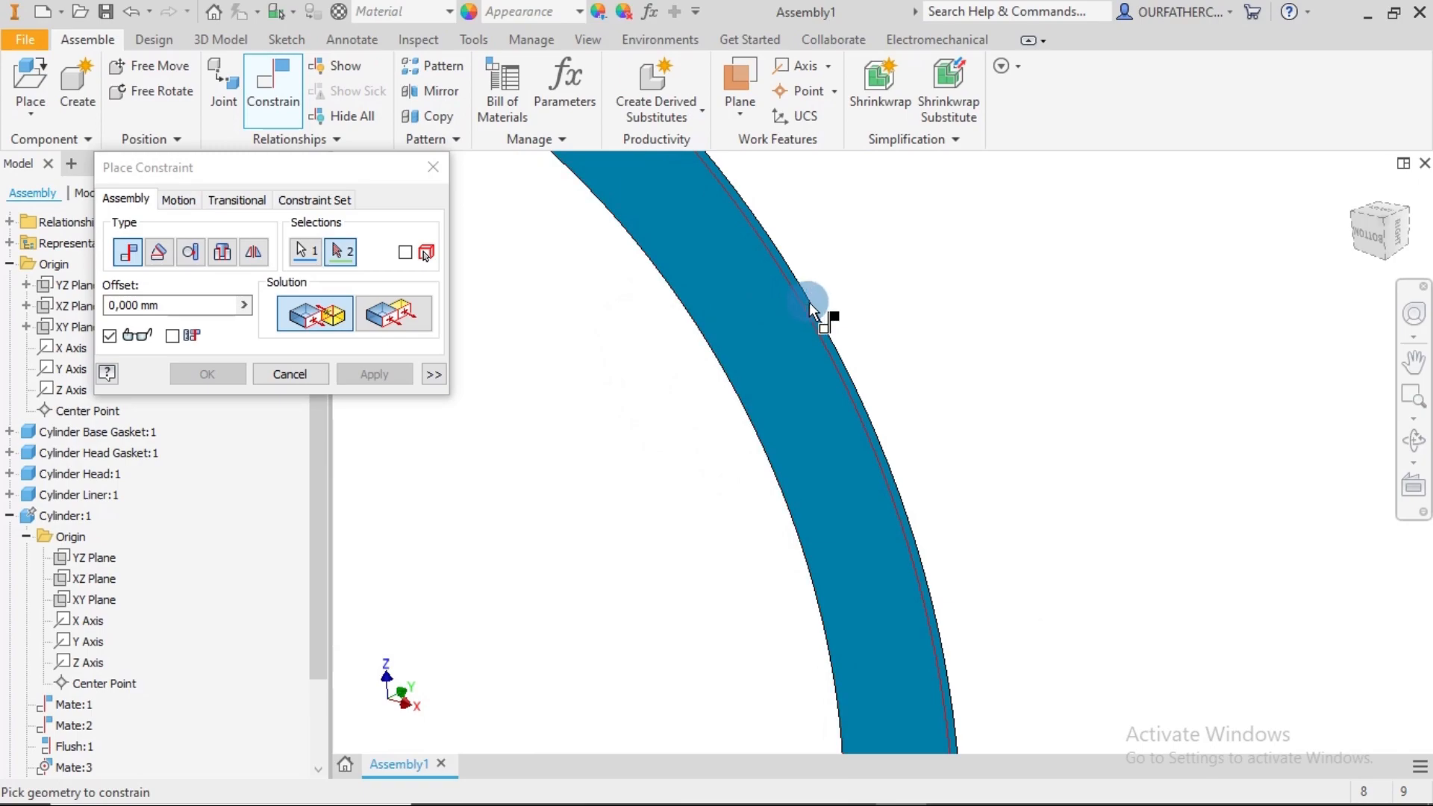
{"action": "scroll", "coordinate": [810, 302], "scroll_direction": "up", "scroll_amount": 3}
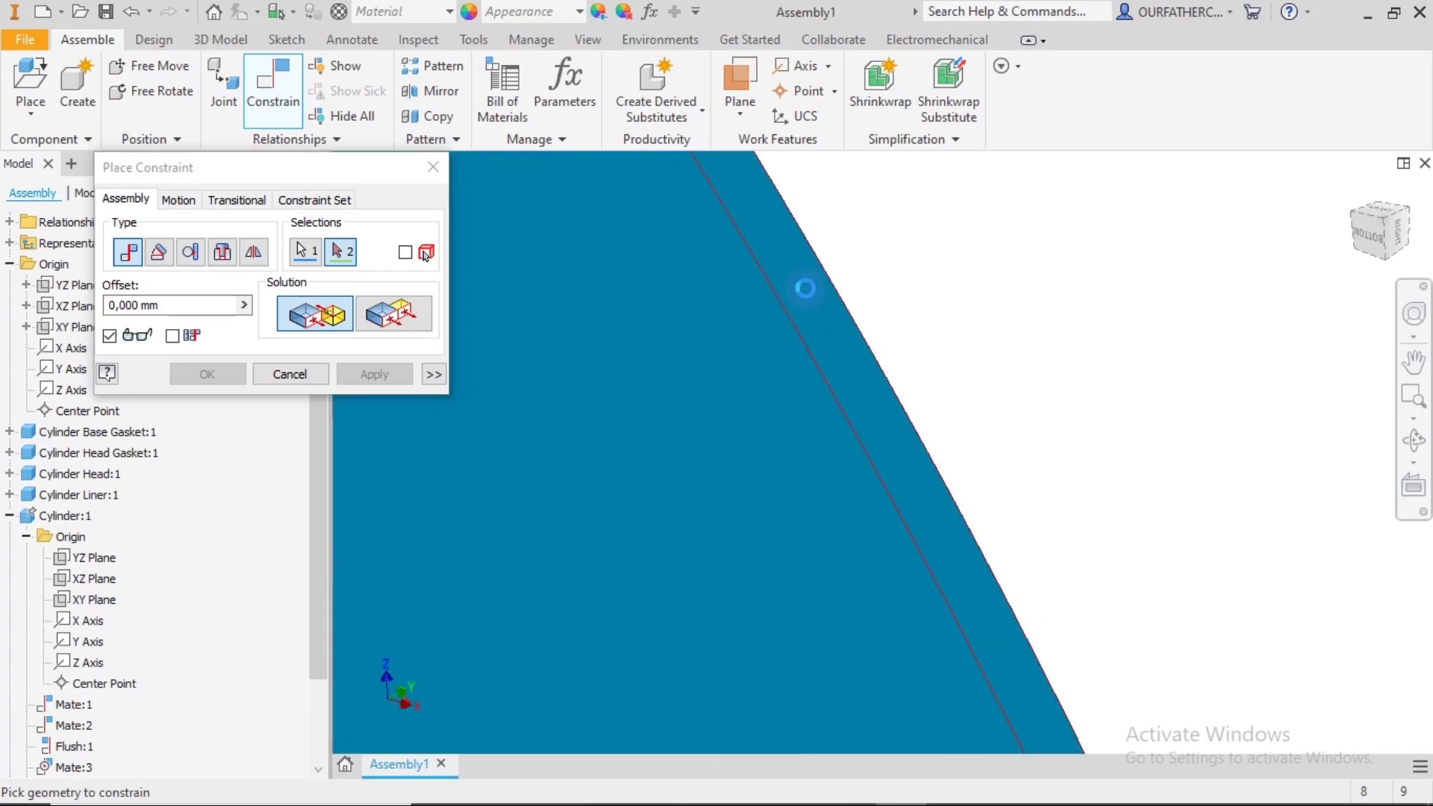
{"action": "left_click", "coordinate": [806, 288]}
{"action": "scroll", "coordinate": [810, 295], "scroll_direction": "down", "scroll_amount": 6}
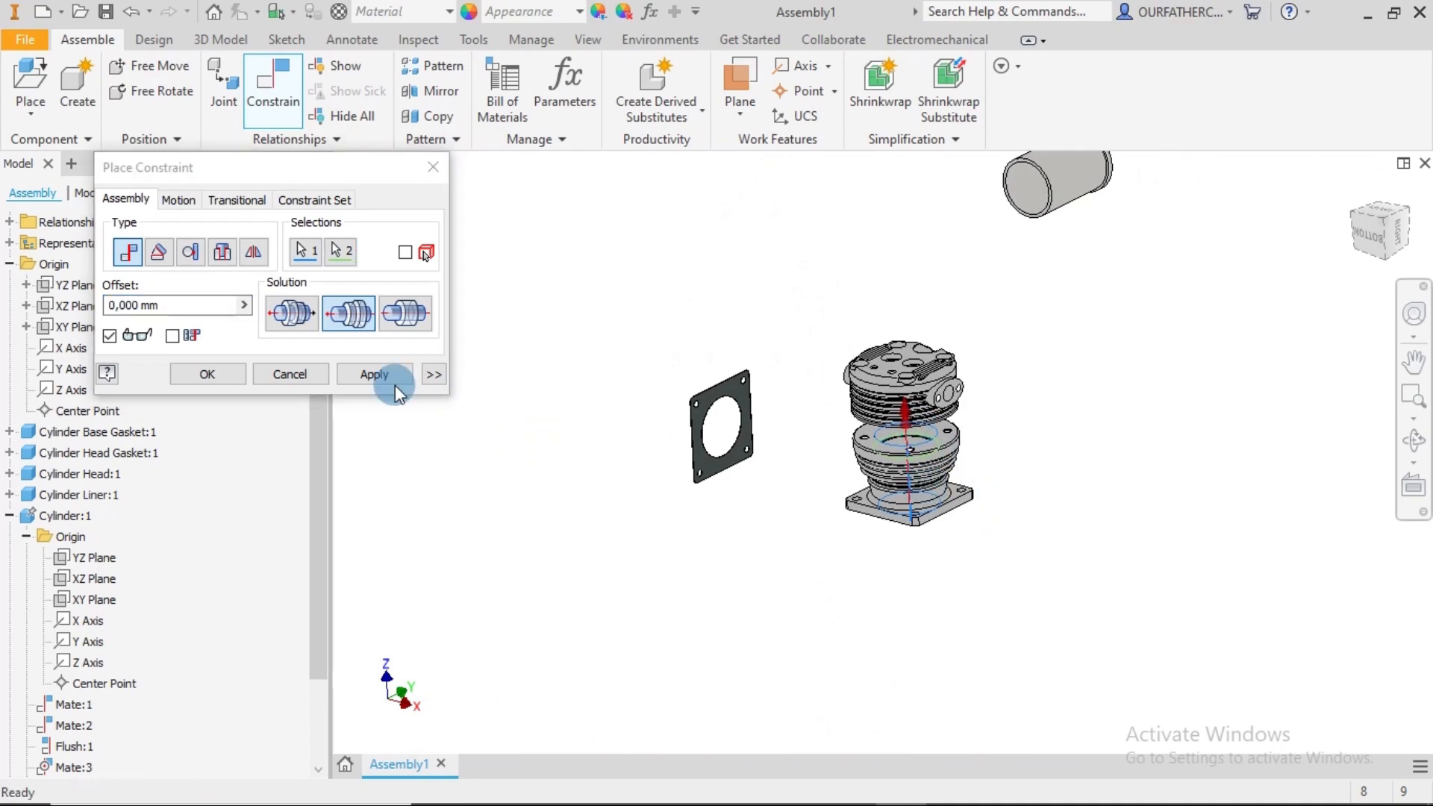
{"action": "left_click", "coordinate": [375, 374]}
{"action": "left_click", "coordinate": [293, 370]}
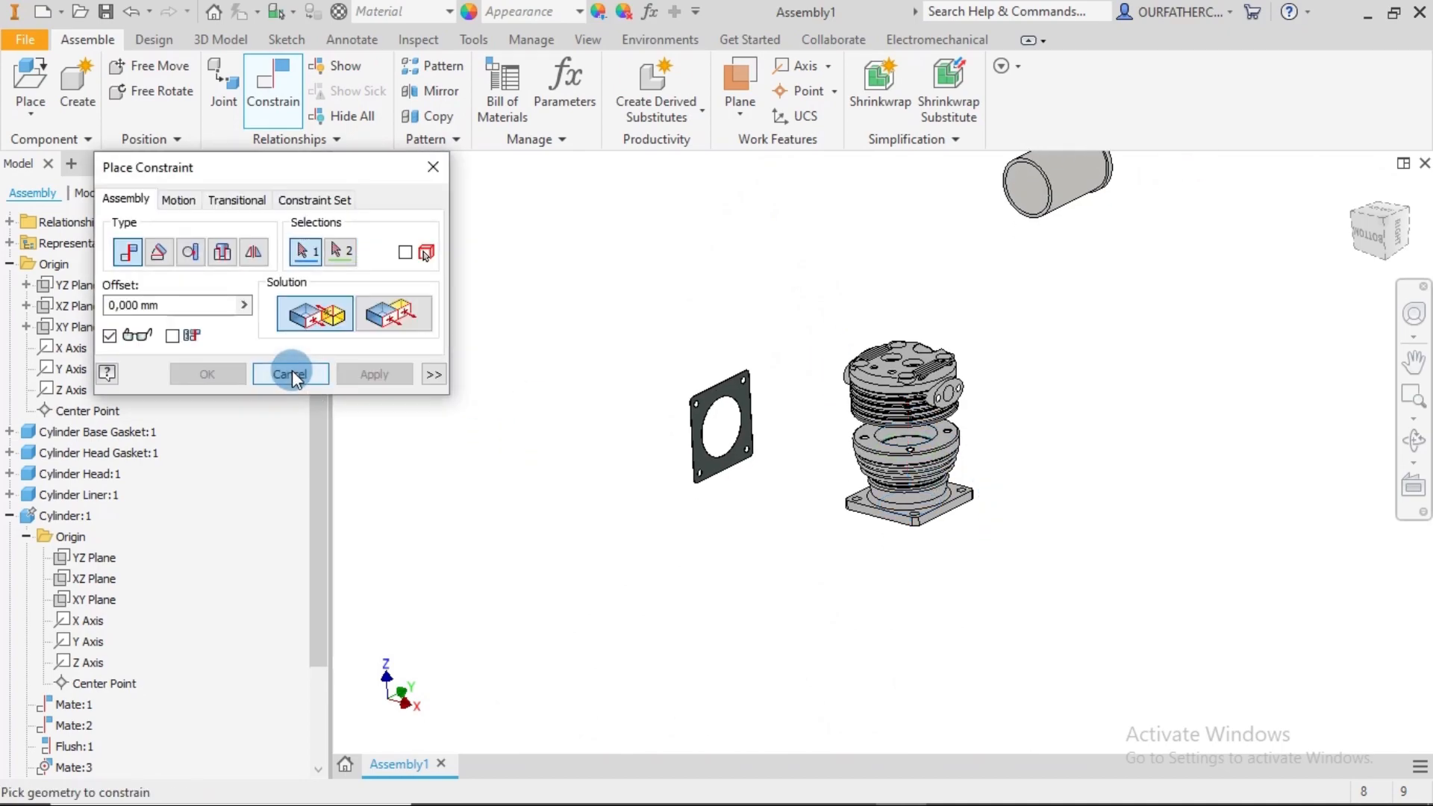
- Slide the cylinder head gasket up along its axis, out of the cylinder bore and into the gap beneath the head
{"action": "middle_click_drag", "start_coordinate": [848, 566], "coordinate": [906, 600], "text": "shift"}
{"action": "scroll", "coordinate": [924, 414], "scroll_direction": "up", "scroll_amount": 3}
{"action": "scroll", "coordinate": [924, 414], "scroll_direction": "up", "scroll_amount": 5}
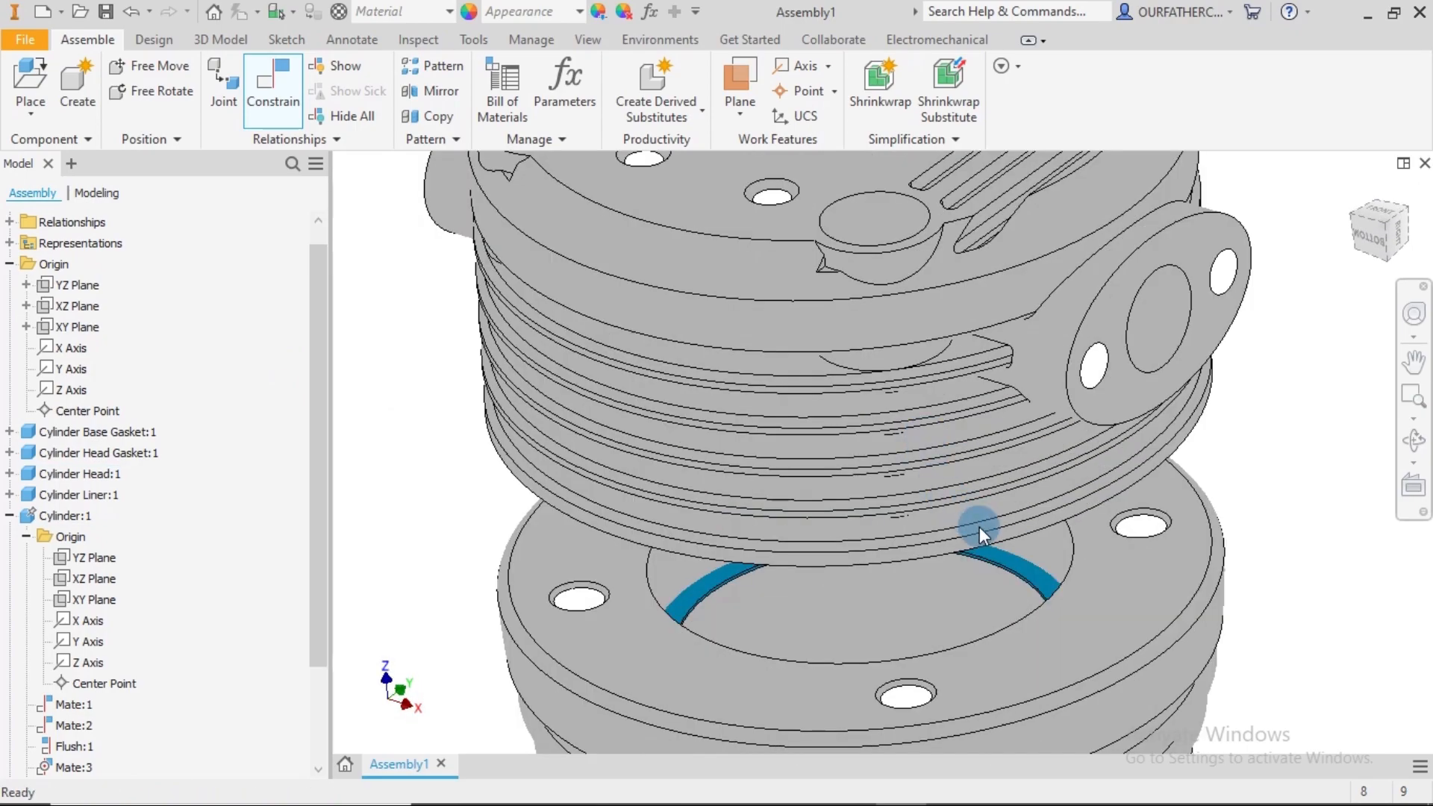
{"action": "left_click", "coordinate": [1027, 572]}
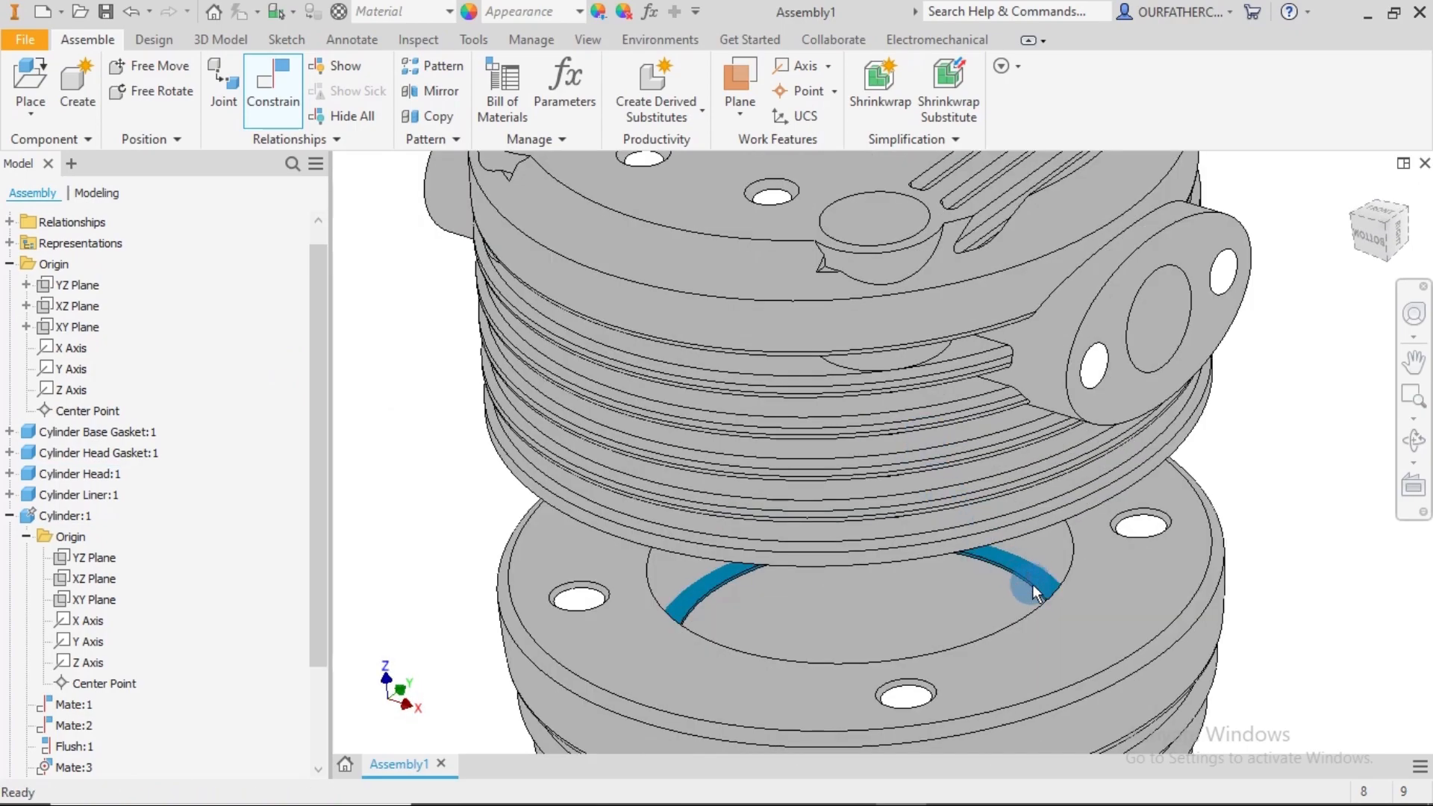
{"action": "left_click_drag", "start_coordinate": [1032, 652], "coordinate": [1014, 571]}
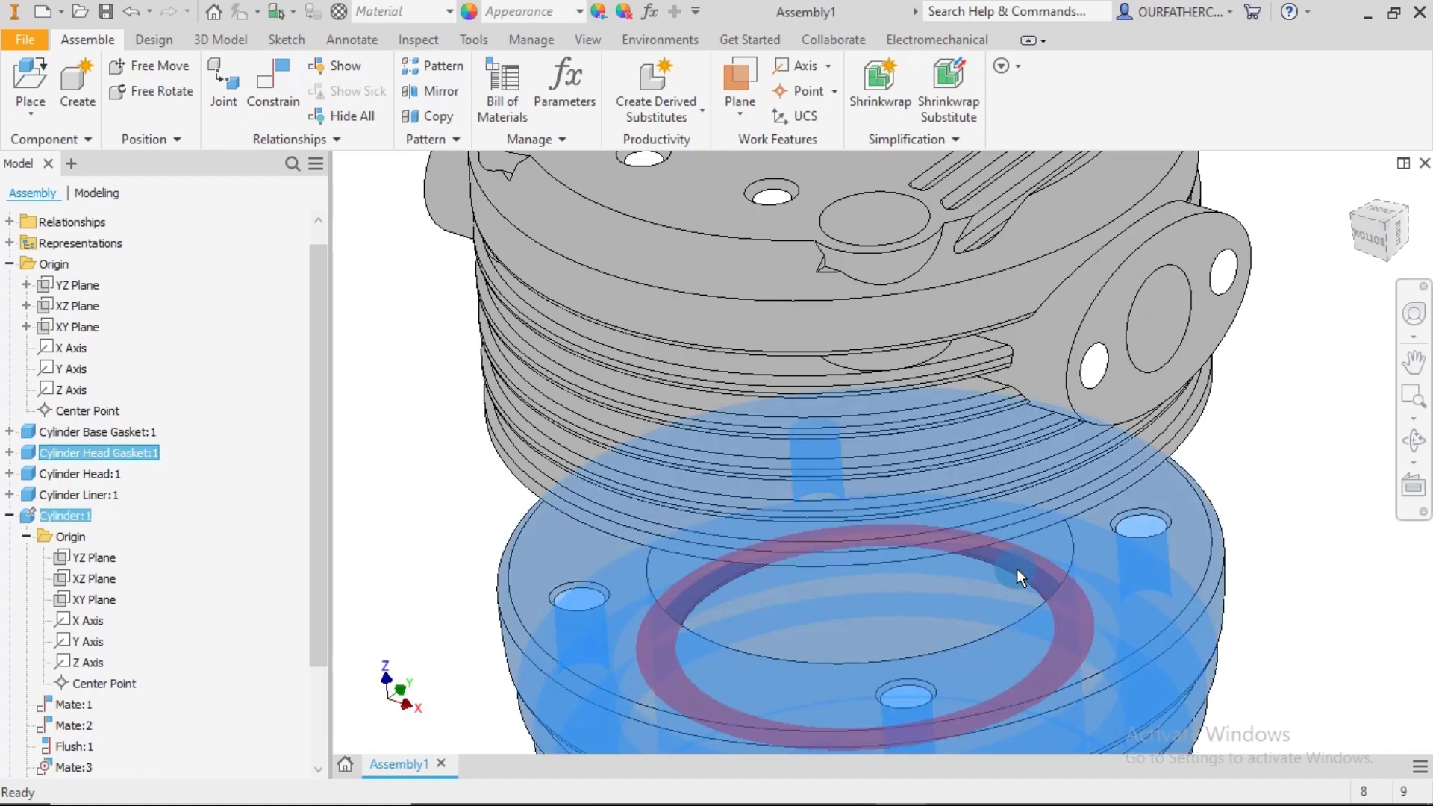
{"action": "left_click", "coordinate": [1302, 446]}
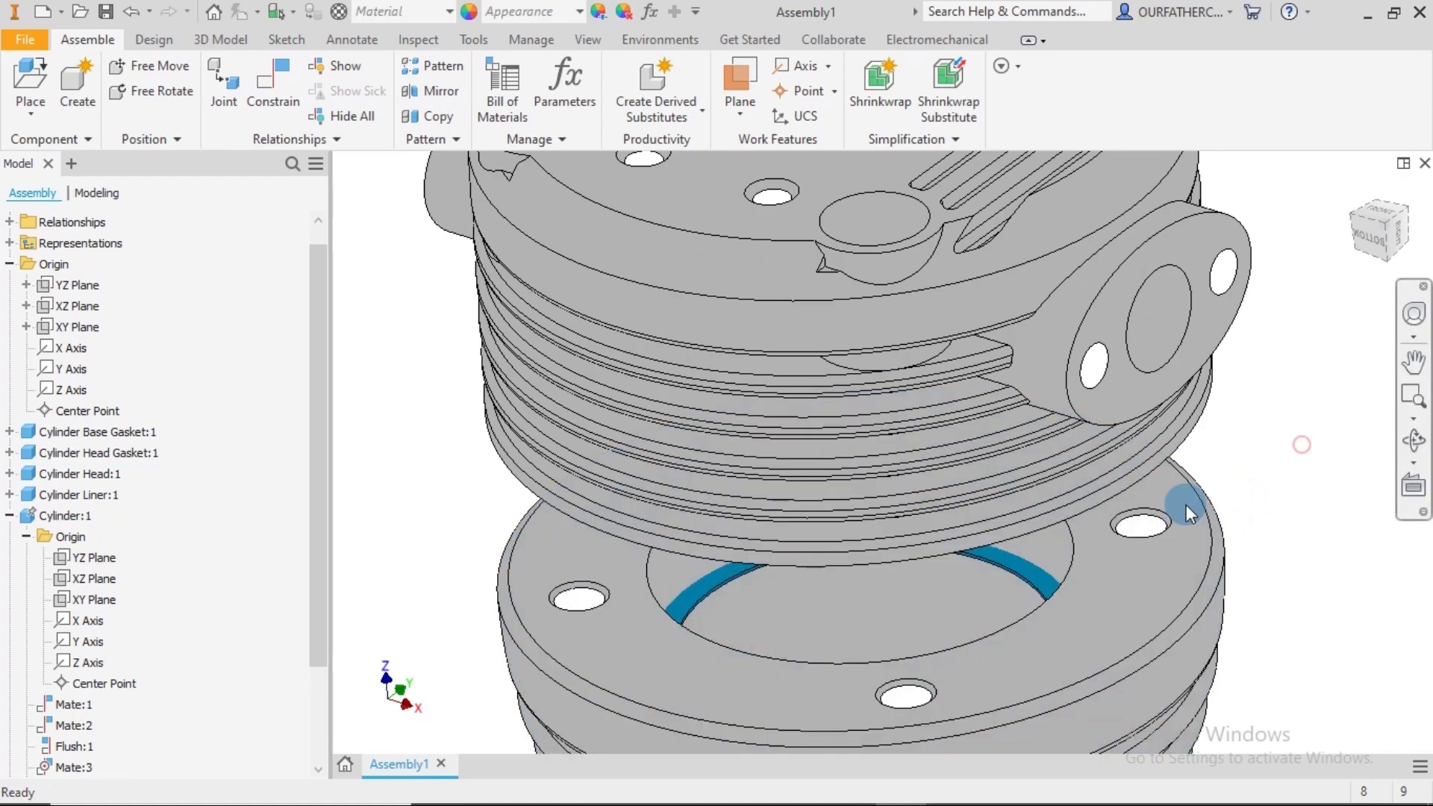
{"action": "left_click_drag", "start_coordinate": [1010, 564], "coordinate": [989, 400]}
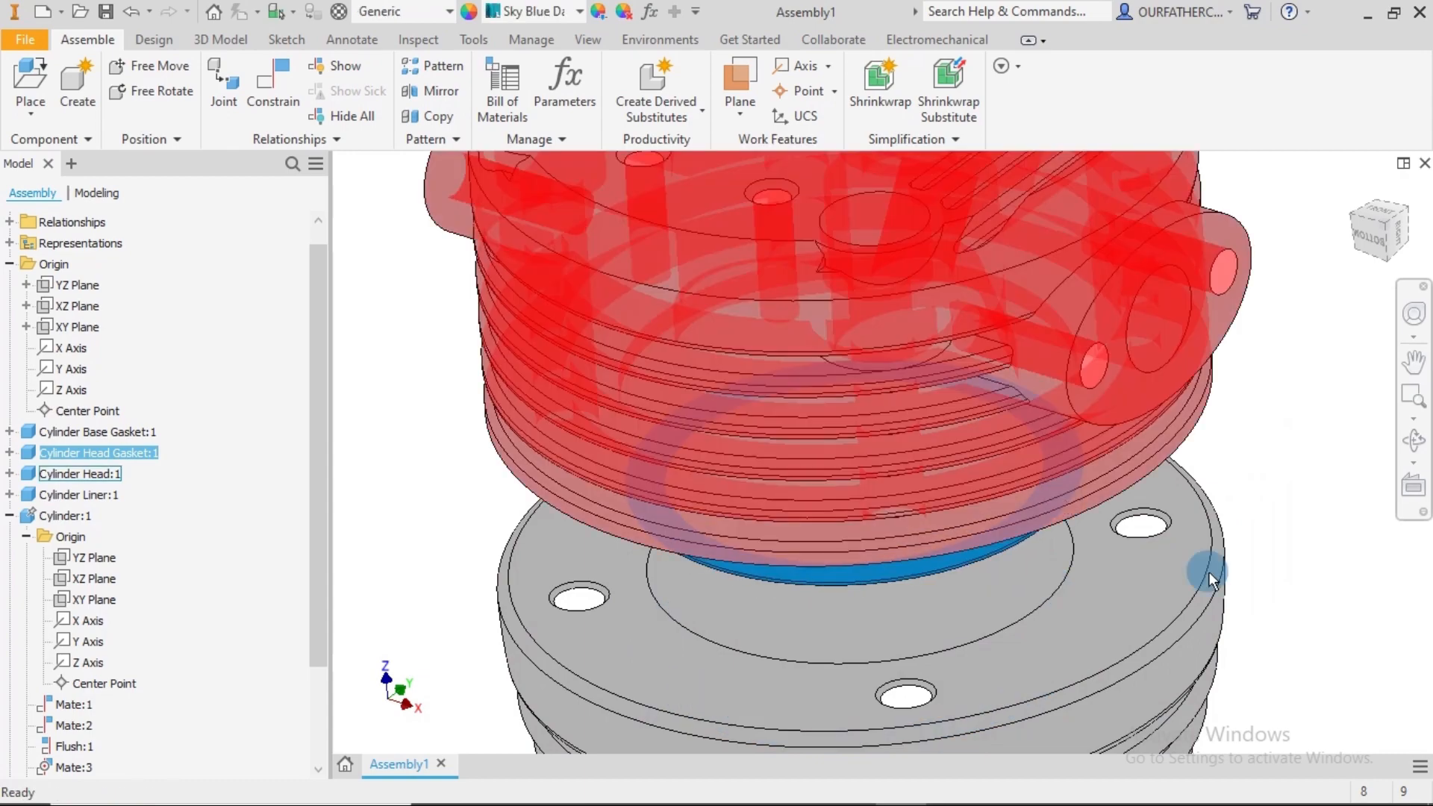
- Examine the head gasket's position between cylinder and head, and the loose cylinder liner with its collared end
{"action": "scroll", "coordinate": [1217, 582], "scroll_direction": "up", "scroll_amount": 4}
{"action": "scroll", "coordinate": [1231, 590], "scroll_direction": "up", "scroll_amount": 3}
{"action": "middle_click_drag", "start_coordinate": [1233, 608], "coordinate": [1209, 578], "text": "shift"}
{"action": "middle_click_drag", "start_coordinate": [1078, 437], "coordinate": [907, 450]}
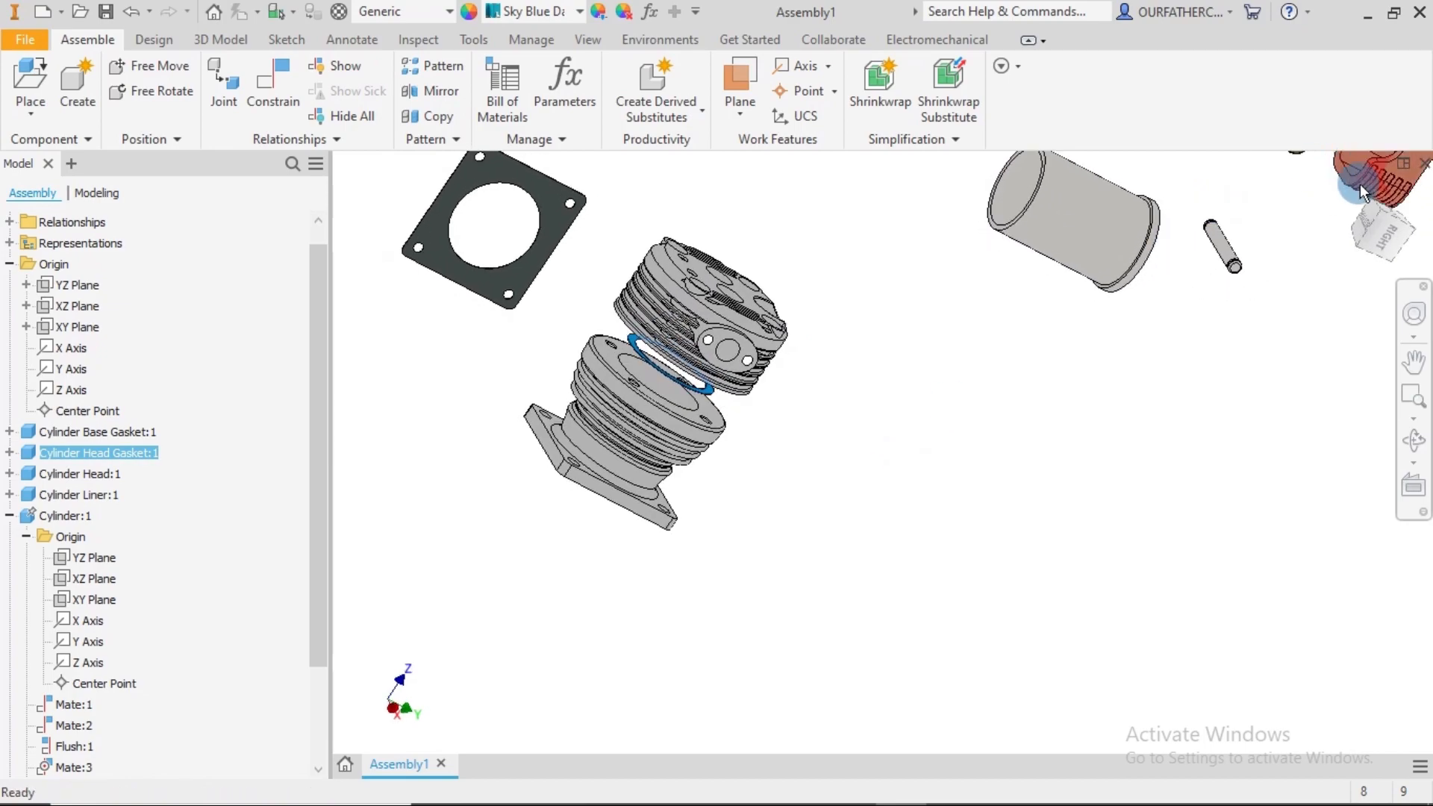
{"action": "middle_click_drag", "start_coordinate": [1311, 270], "coordinate": [942, 425], "text": "shift"}
{"action": "left_click", "coordinate": [942, 425]}
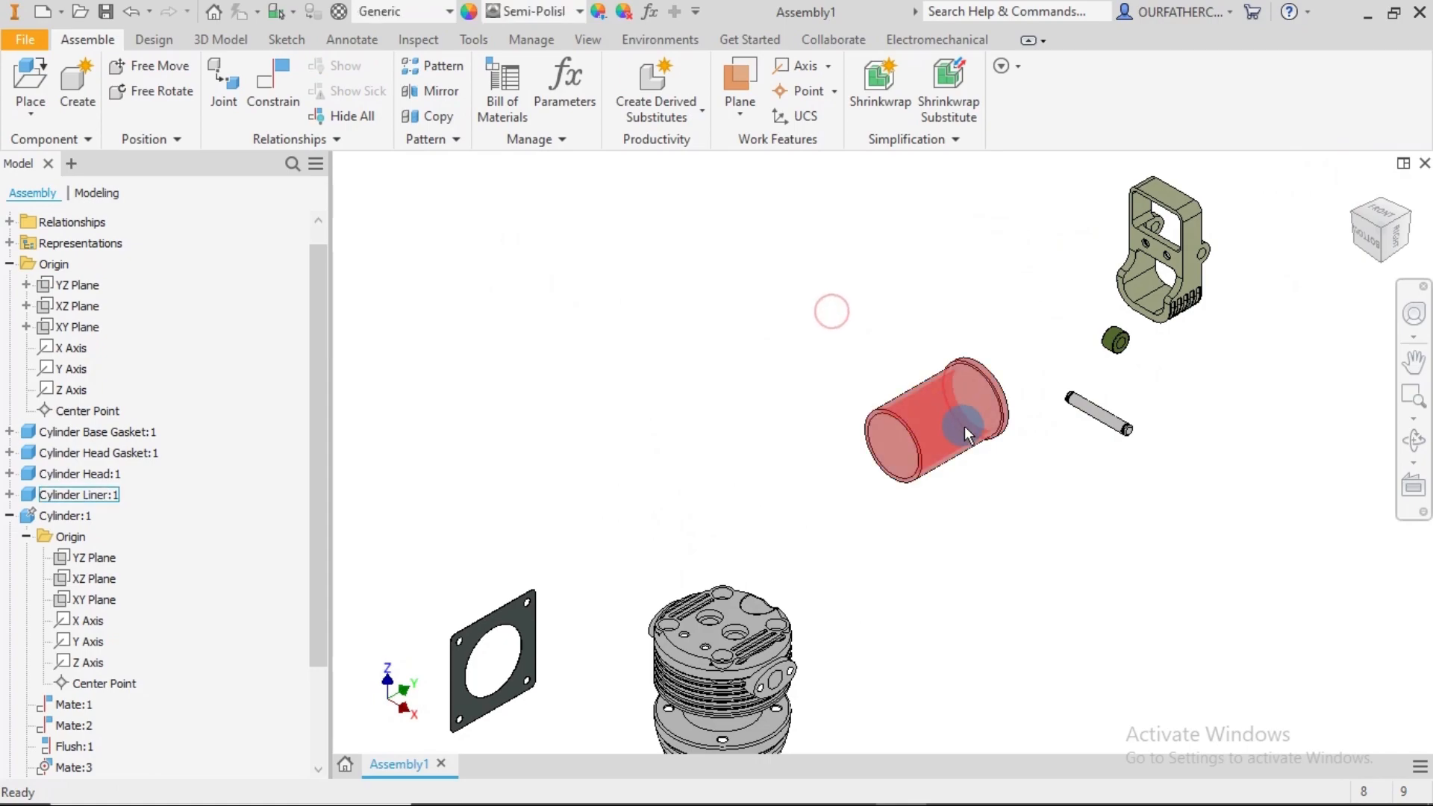
{"action": "left_click", "coordinate": [1020, 497]}
{"action": "left_click", "coordinate": [965, 409]}
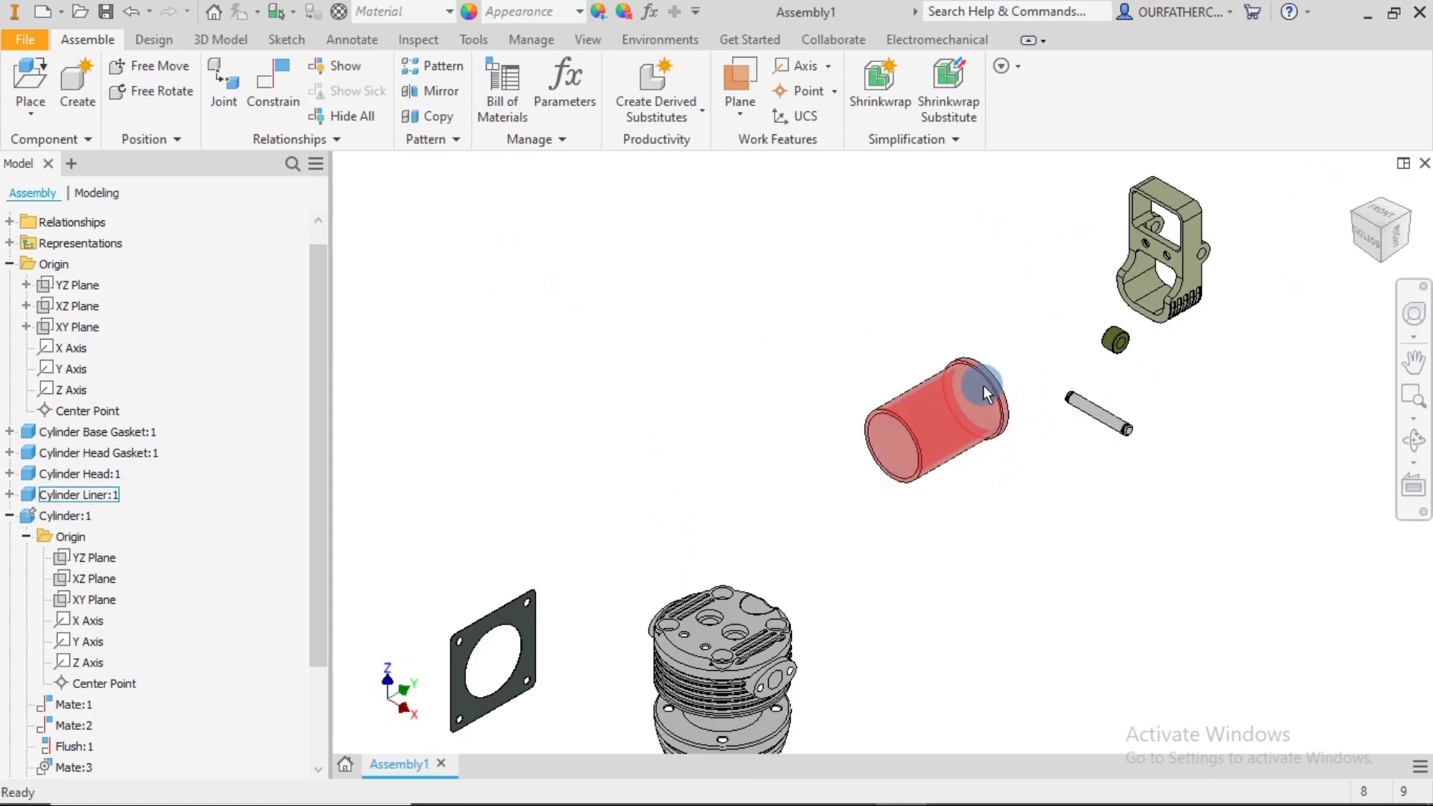
{"action": "left_click", "coordinate": [1002, 372]}
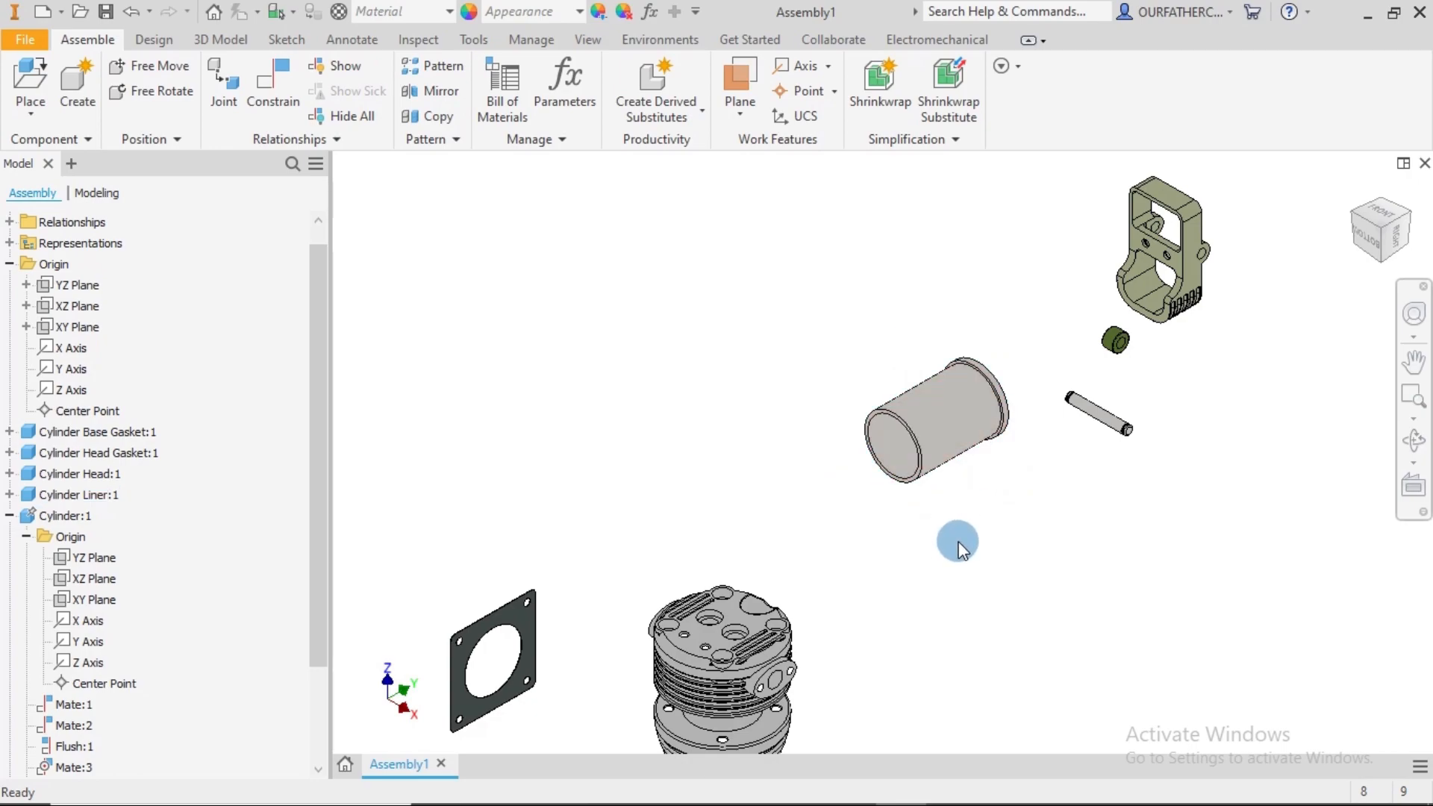
{"action": "middle_click_drag", "start_coordinate": [952, 535], "coordinate": [958, 425]}
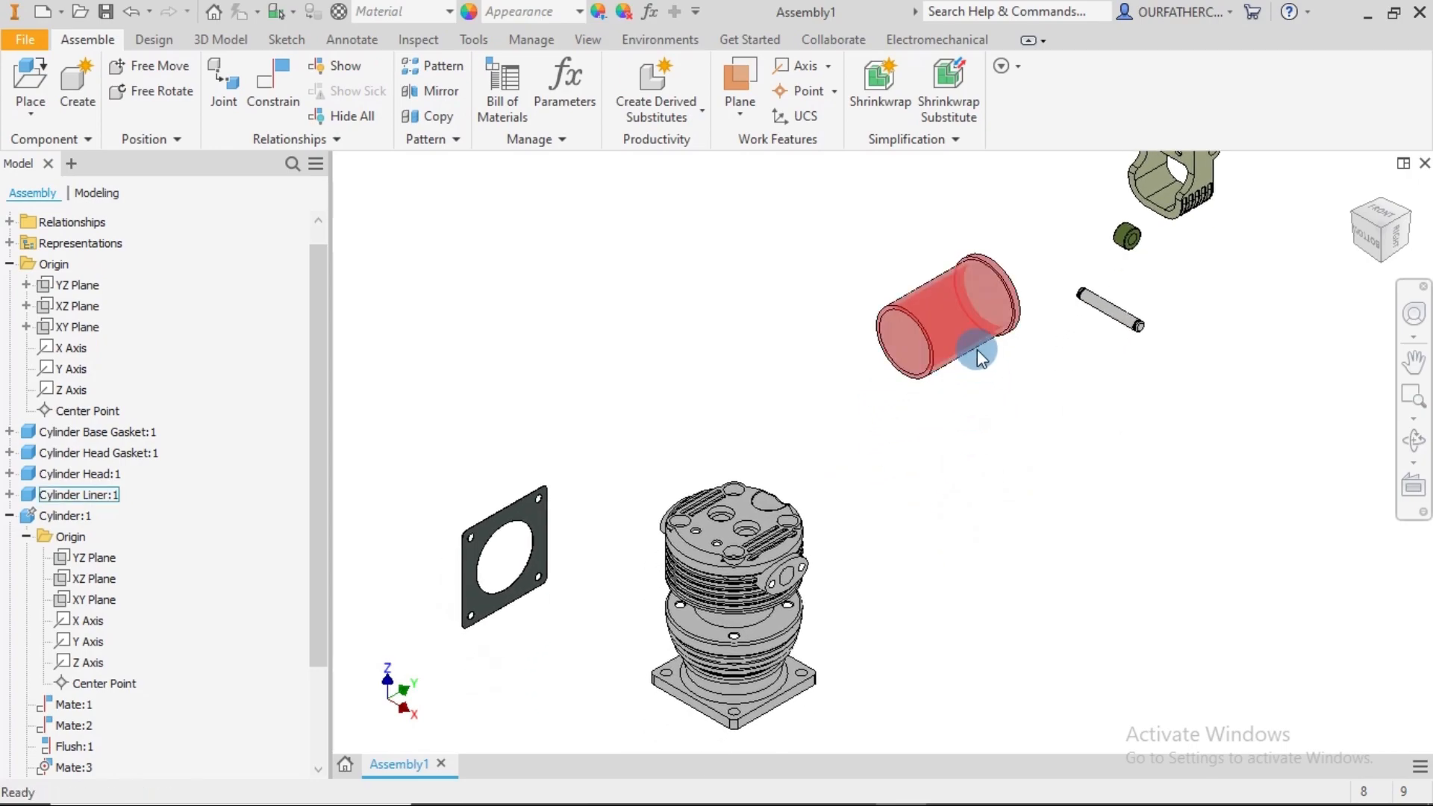
- Mate the cylinder liner's axis to the cylinder bore's axis with 0 mm offset, using the opposed solution to turn the collar upward
{"action": "left_click", "coordinate": [270, 66]}
{"action": "left_click", "coordinate": [909, 338]}
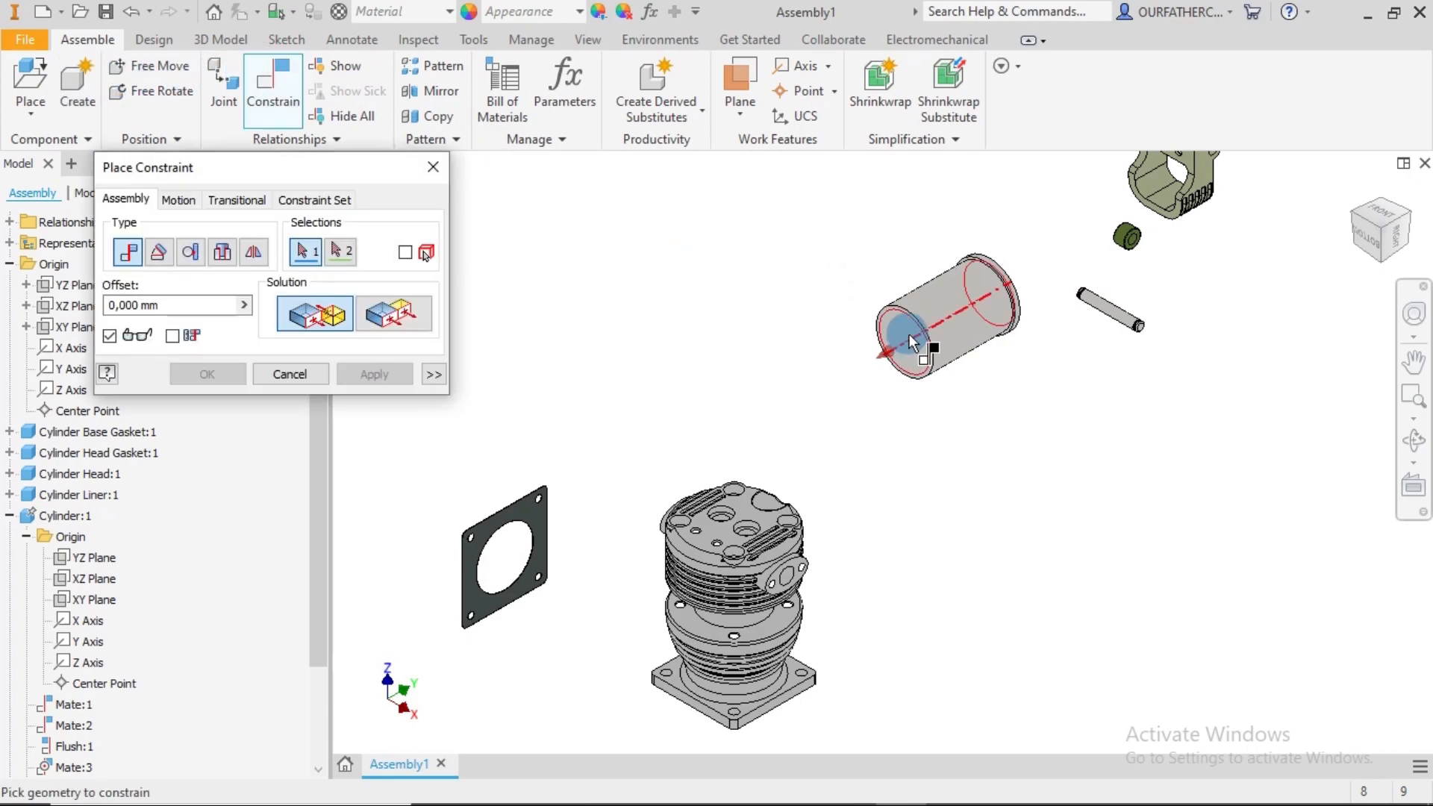
{"action": "middle_click_drag", "start_coordinate": [874, 548], "coordinate": [917, 365]}
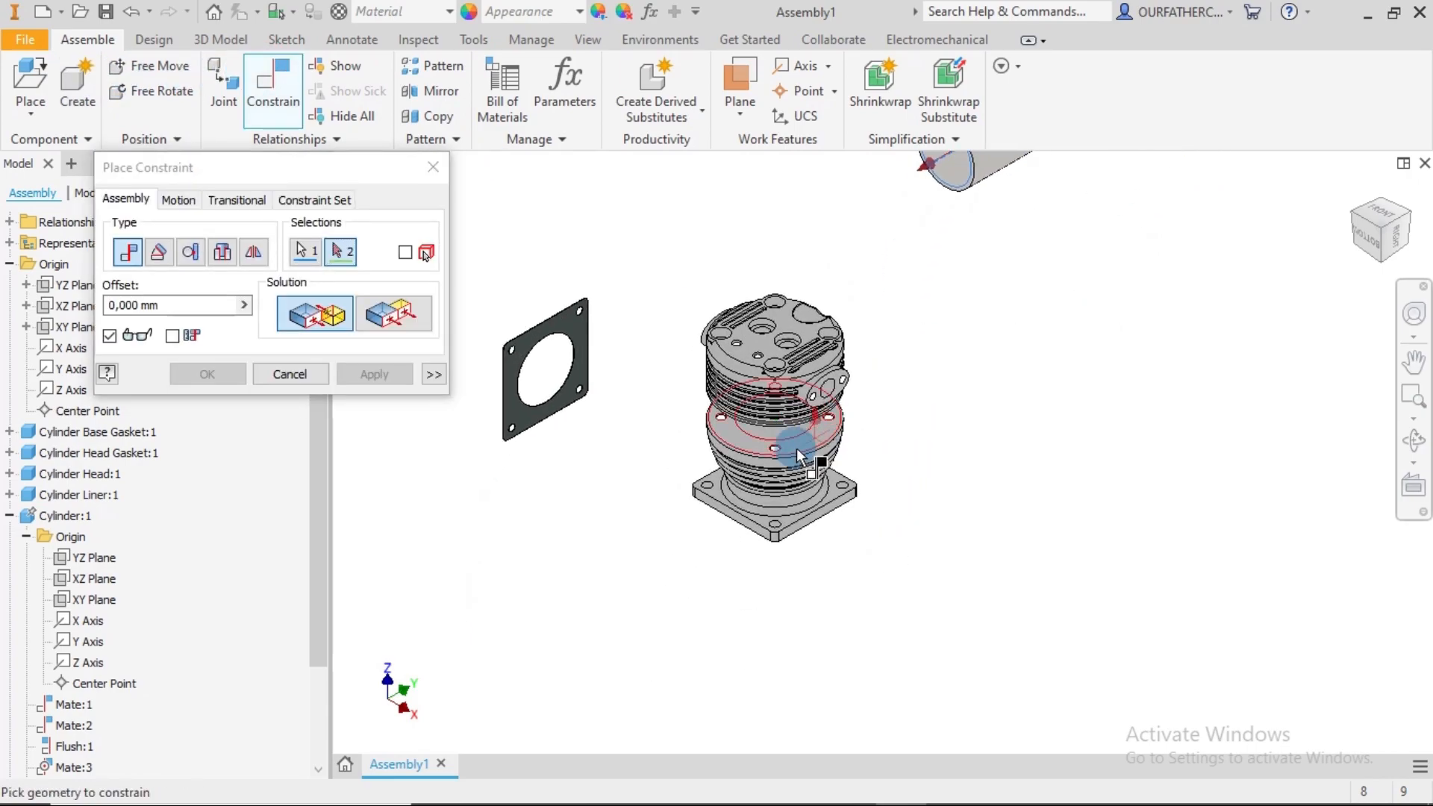
{"action": "scroll", "coordinate": [766, 439], "scroll_direction": "down", "scroll_amount": 5}
{"action": "left_click", "coordinate": [885, 411]}
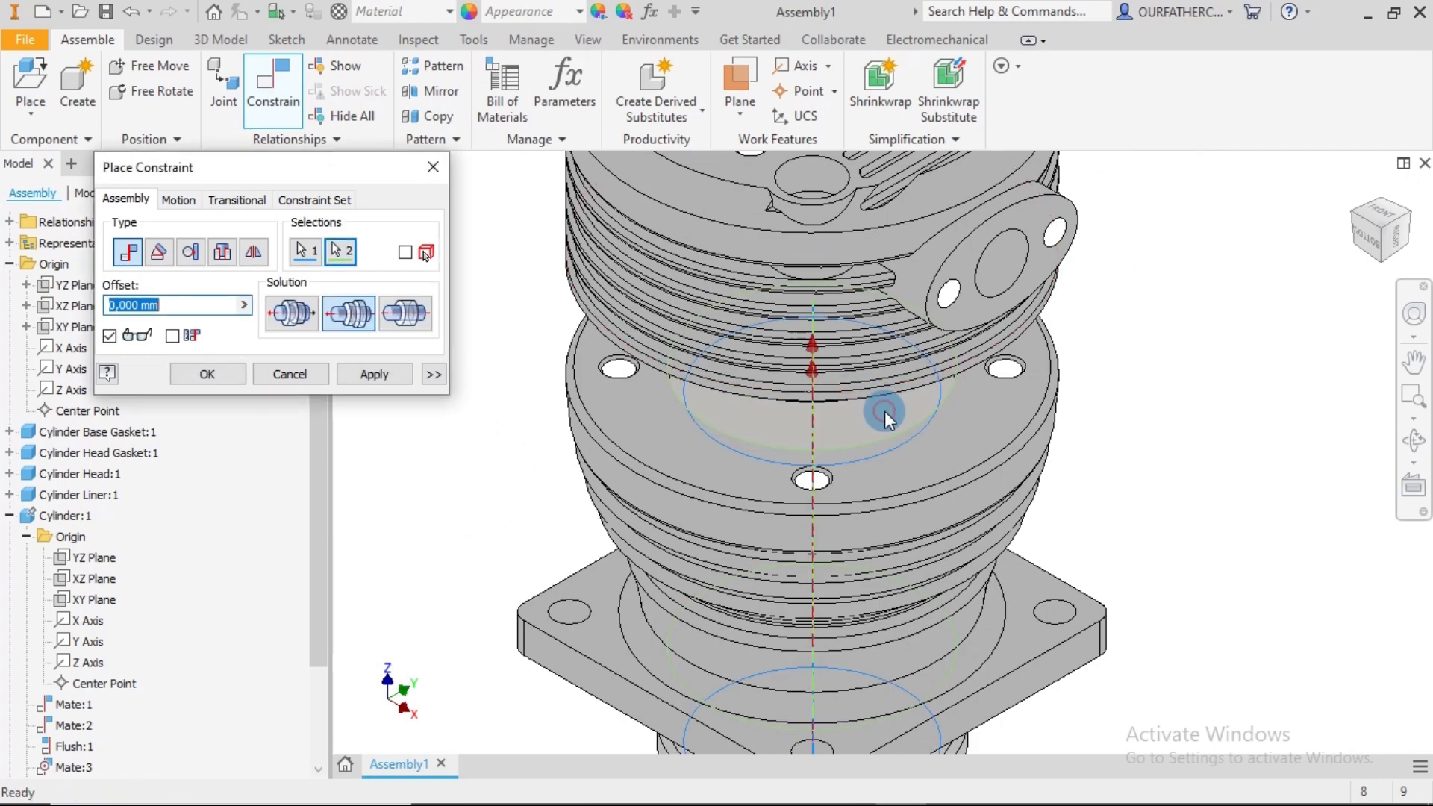
{"action": "scroll", "coordinate": [889, 411], "scroll_direction": "up", "scroll_amount": 5}
{"action": "middle_click_drag", "start_coordinate": [952, 578], "coordinate": [952, 545], "text": "shift"}
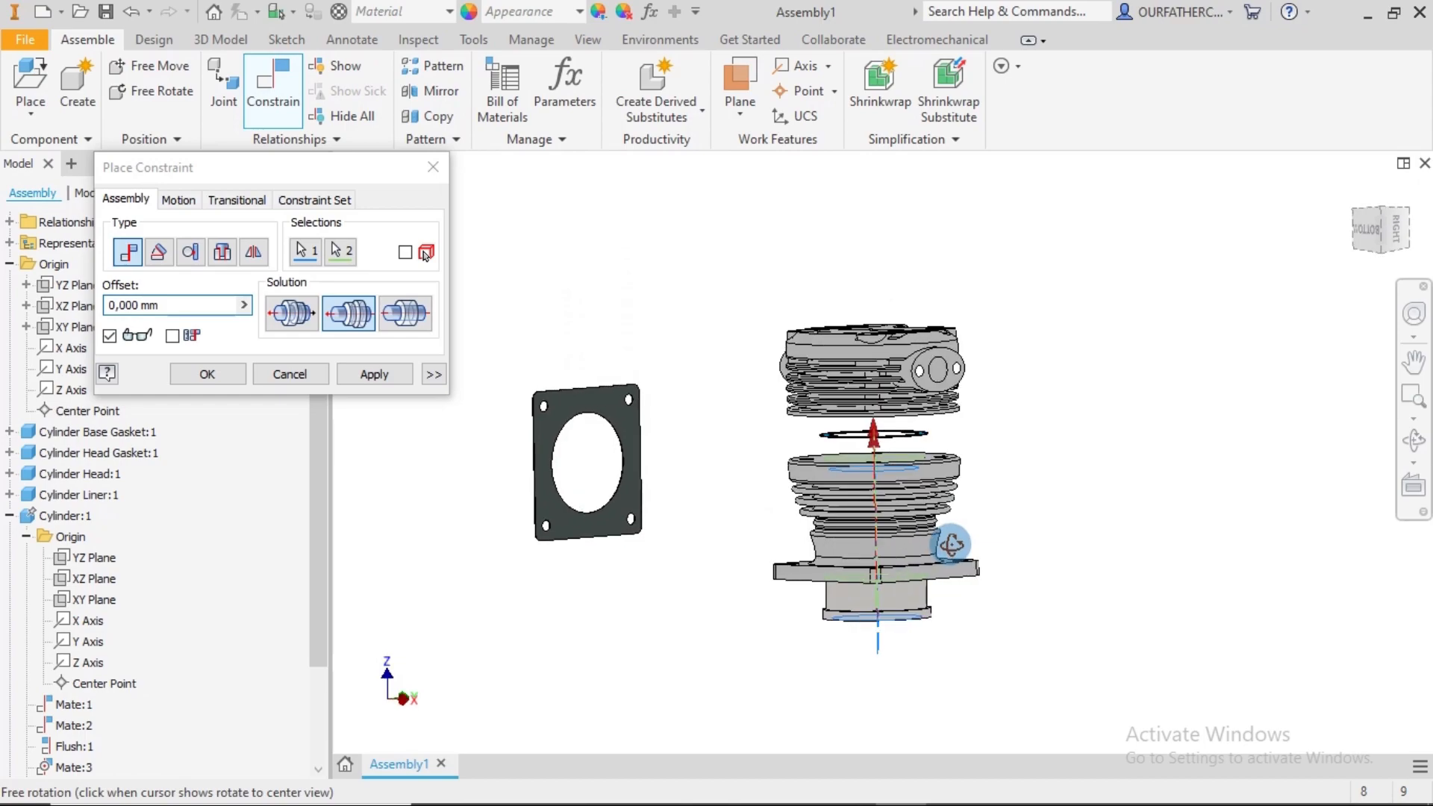
{"action": "scroll", "coordinate": [821, 620], "scroll_direction": "down", "scroll_amount": 5}
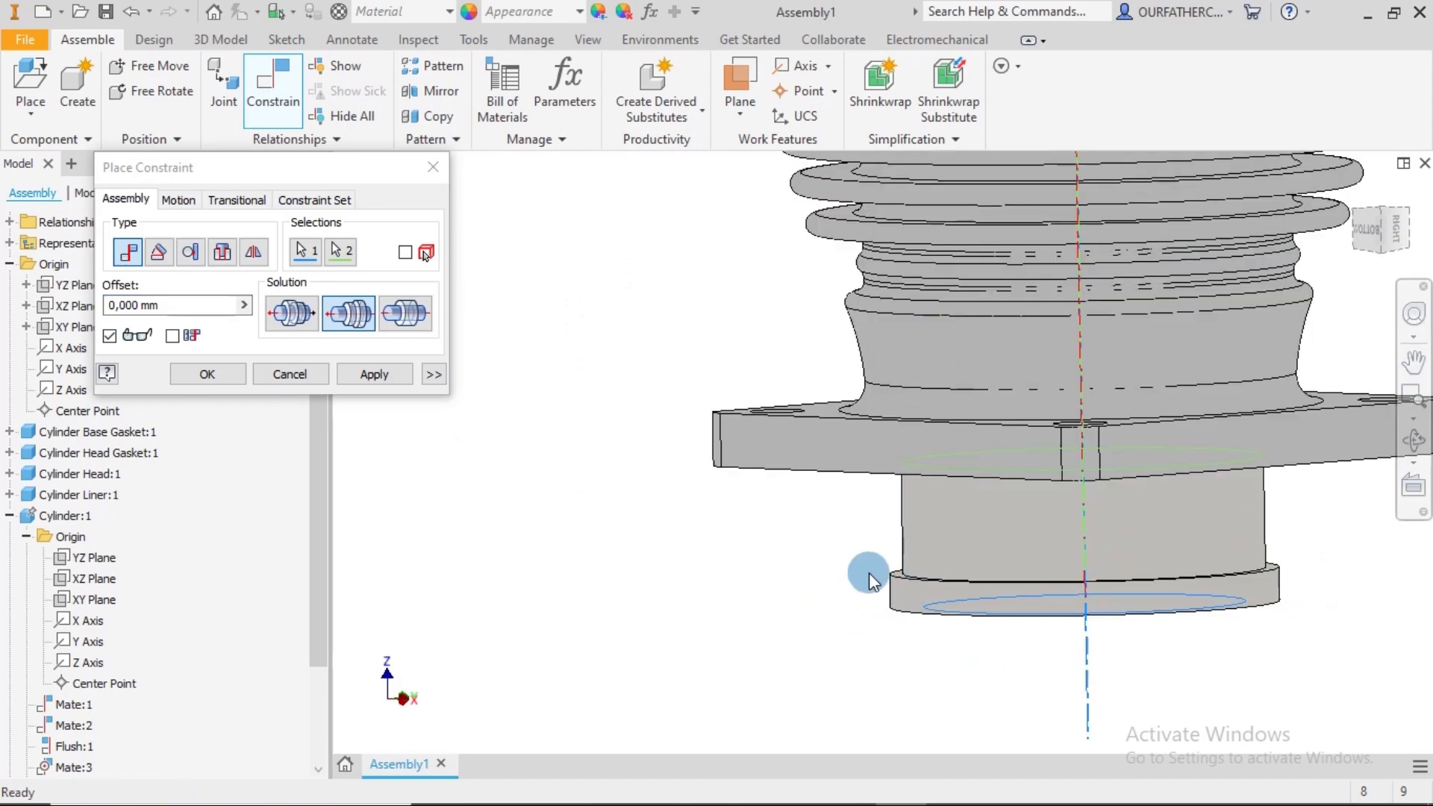
{"action": "left_click", "coordinate": [291, 313]}
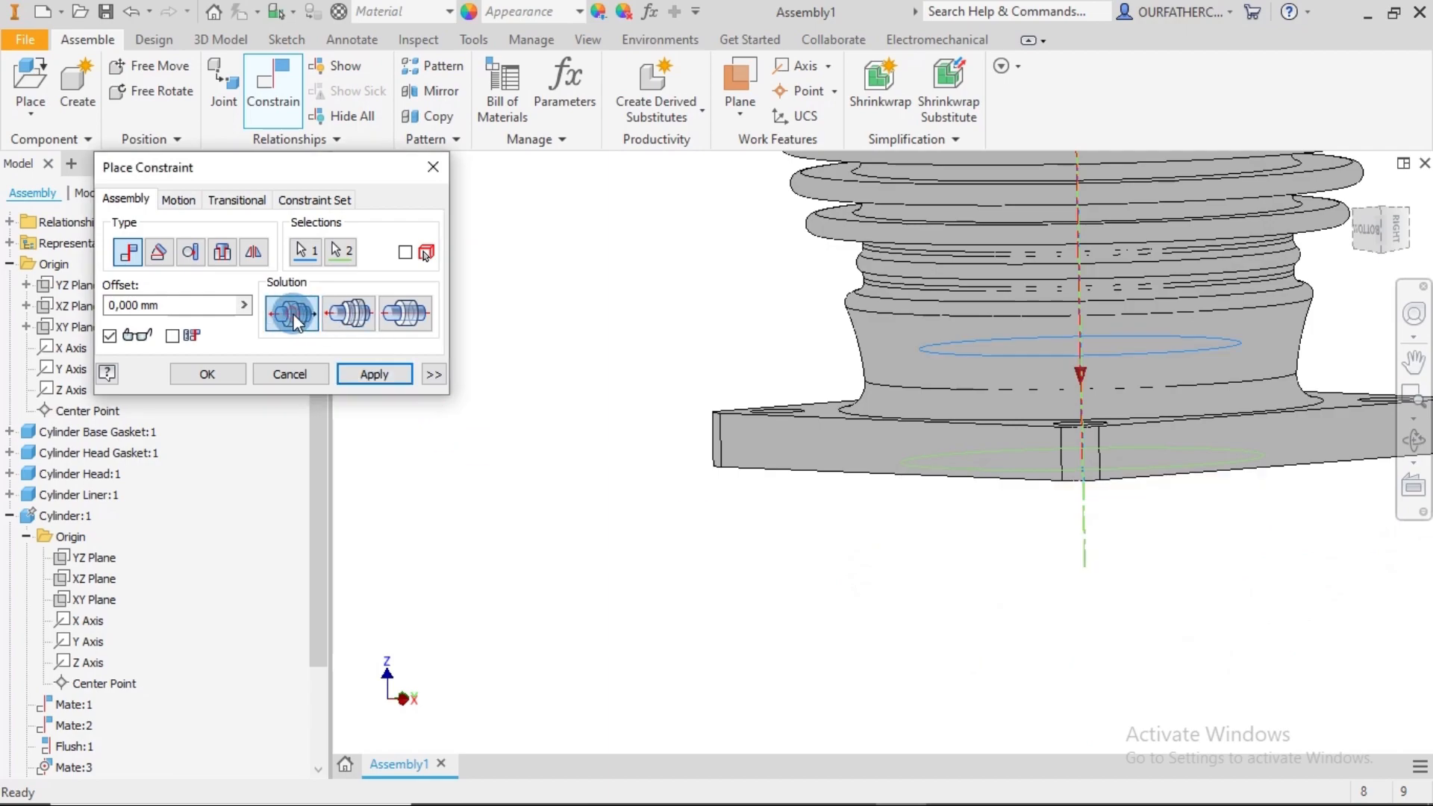
{"action": "scroll", "coordinate": [878, 497], "scroll_direction": "up", "scroll_amount": 5}
{"action": "middle_click_drag", "start_coordinate": [1076, 361], "coordinate": [1083, 340], "text": "shift"}
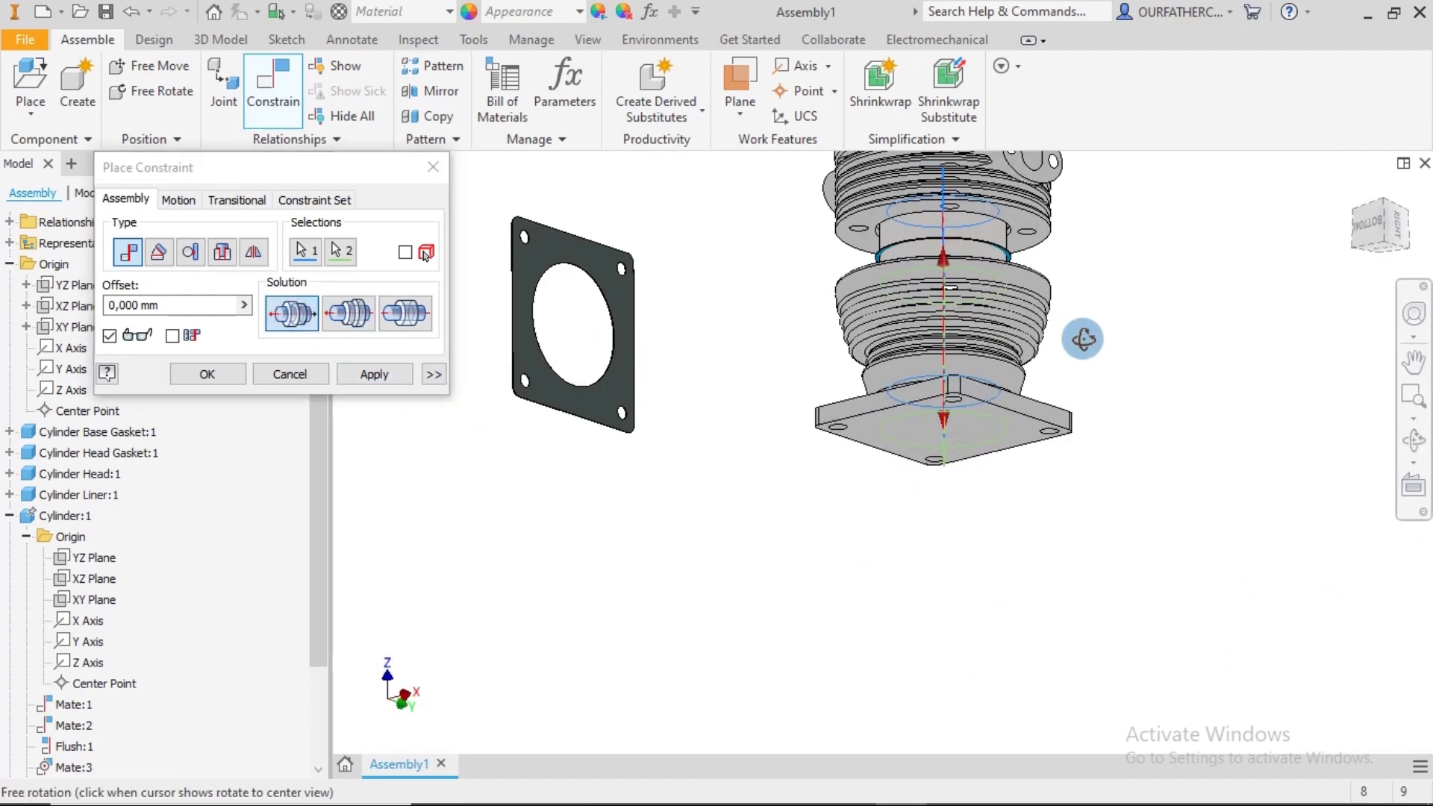
{"action": "left_click", "coordinate": [356, 376]}
{"action": "middle_click_drag", "start_coordinate": [1191, 344], "coordinate": [1184, 368], "text": "shift"}
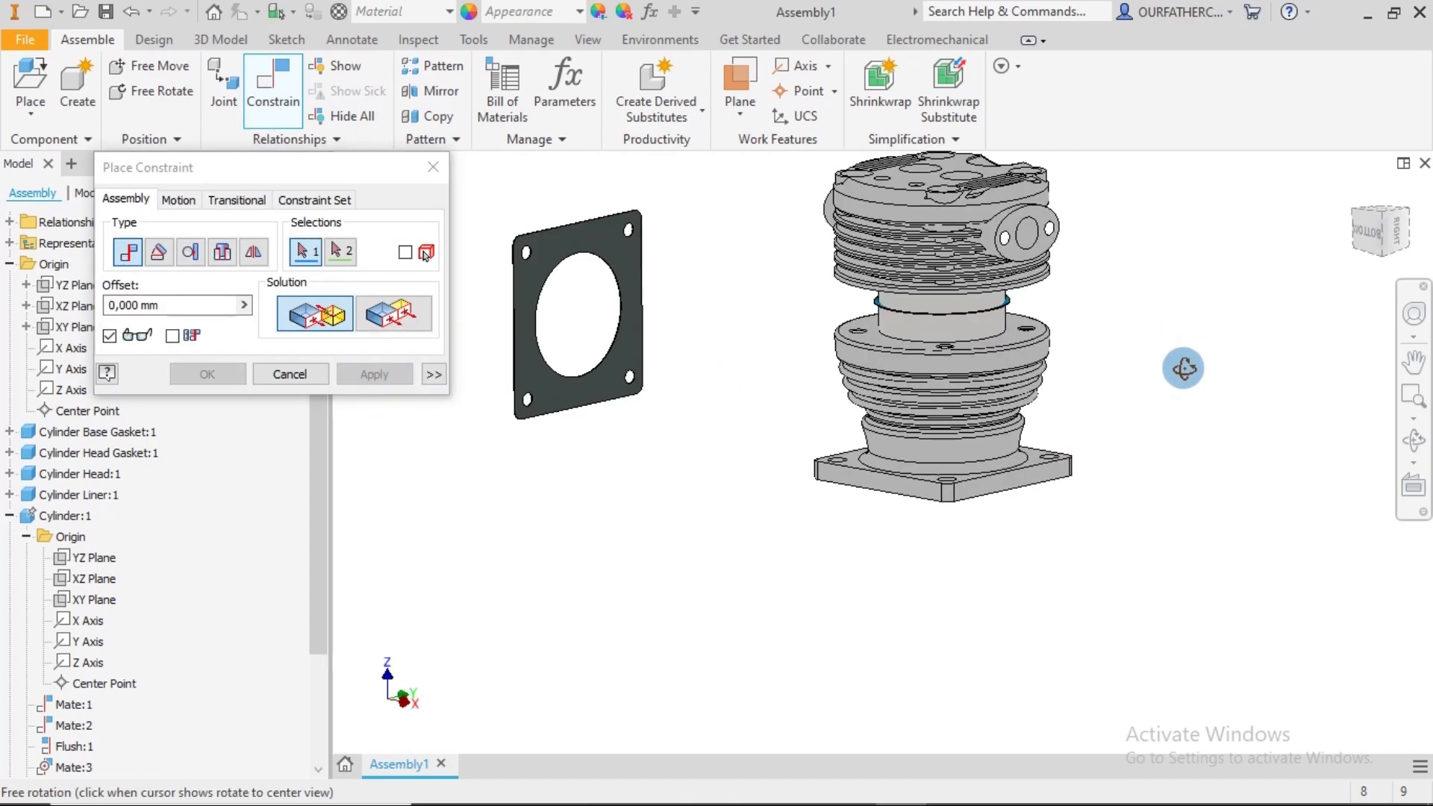
{"action": "left_click", "coordinate": [296, 373]}
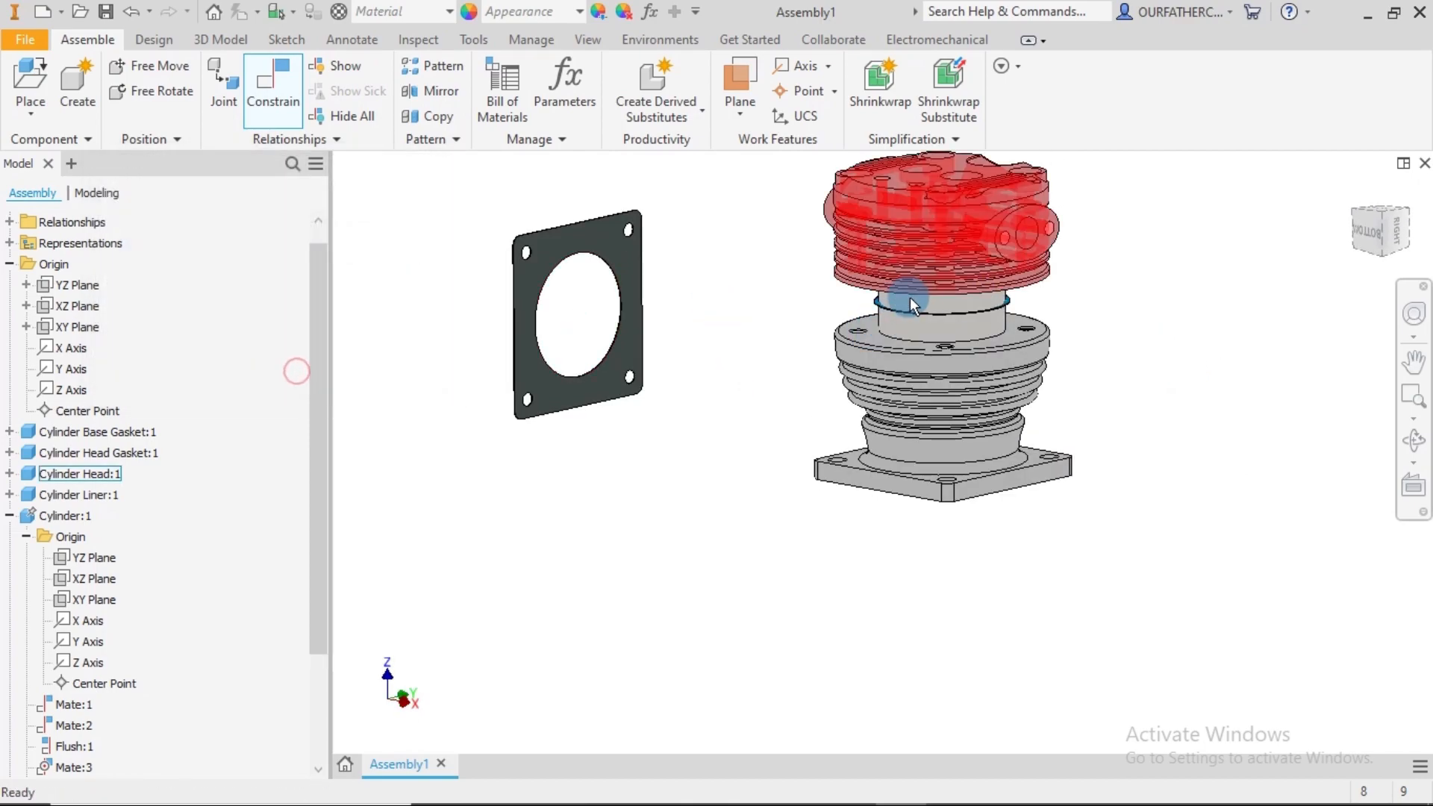
- Slide the cylinder liner down along the bore so its collar sits just above the cylinder's top flange
{"action": "left_click", "coordinate": [953, 336]}
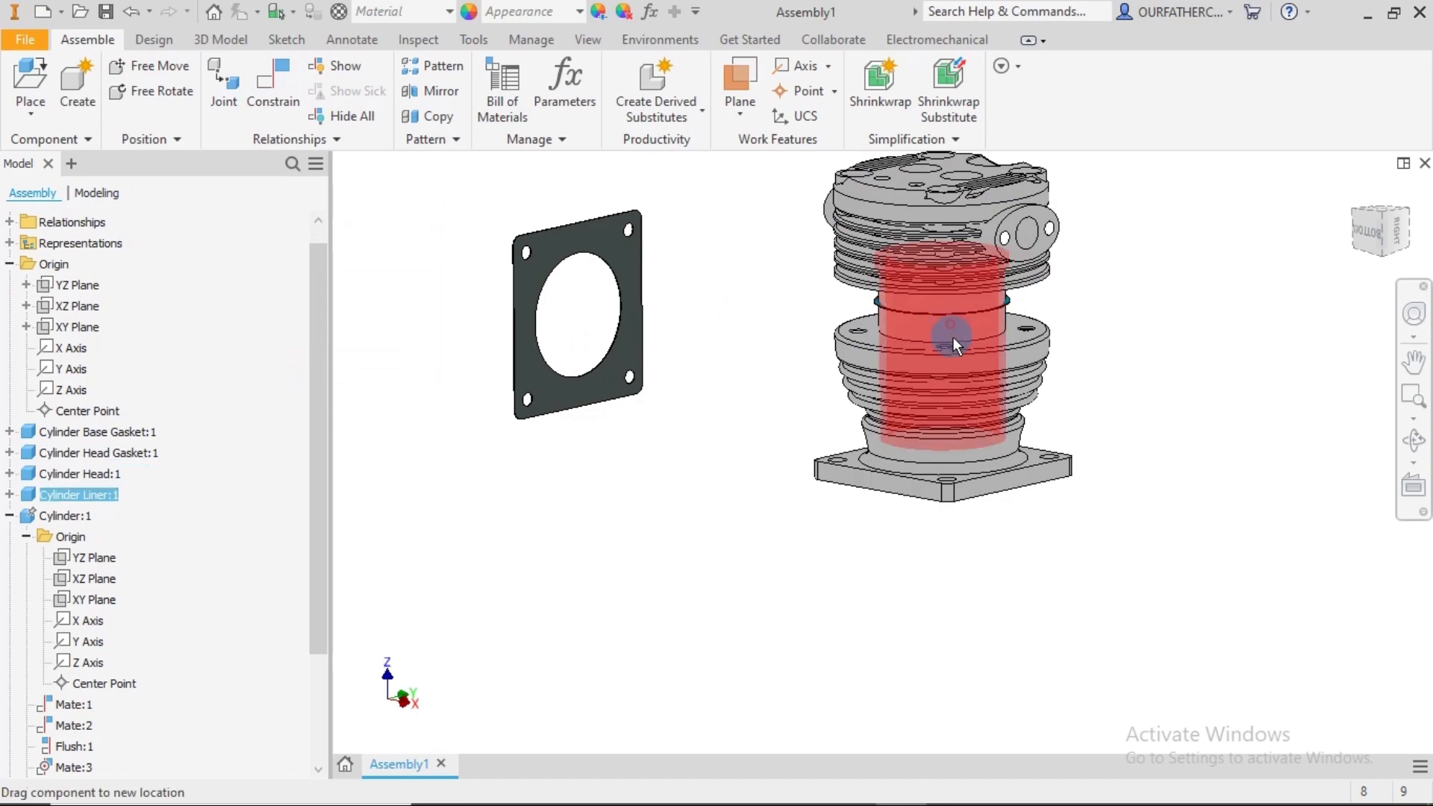
{"action": "left_click_drag", "start_coordinate": [952, 337], "coordinate": [957, 379]}
{"action": "left_click", "coordinate": [1137, 375]}
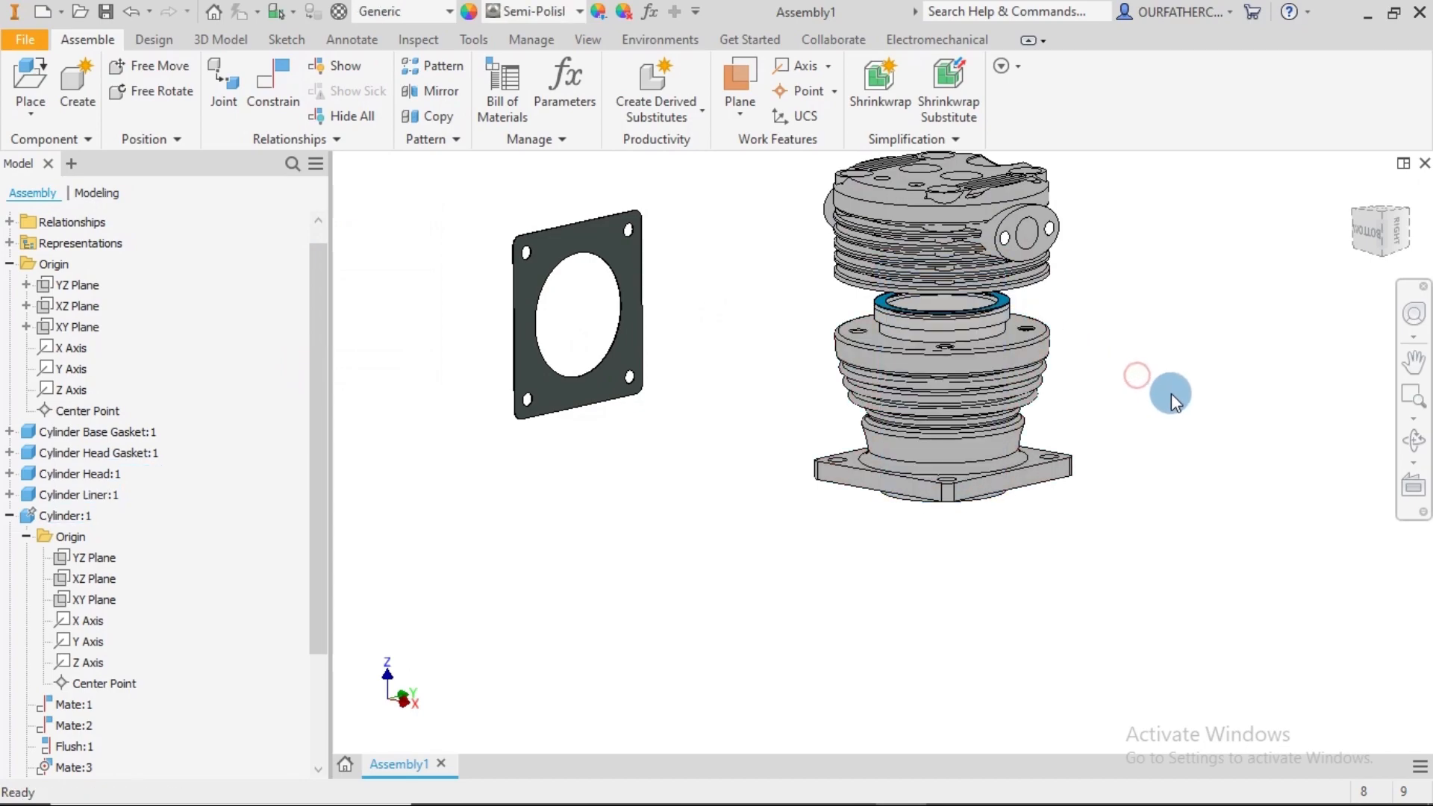
- Mate the underside of the cylinder liner's collar to the cylinder's top flange face with 0 mm offset
{"action": "mouse_move", "coordinate": [1171, 393]}
{"action": "middle_mouse_down", "text": "shift"}
{"action": "mouse_move", "coordinate": [1126, 374]}
{"action": "mouse_move", "coordinate": [1161, 371]}
{"action": "mouse_move", "coordinate": [1167, 388]}
{"action": "middle_mouse_up", "text": "shift"}
{"action": "scroll", "coordinate": [1150, 387], "scroll_direction": "down", "scroll_amount": 3}
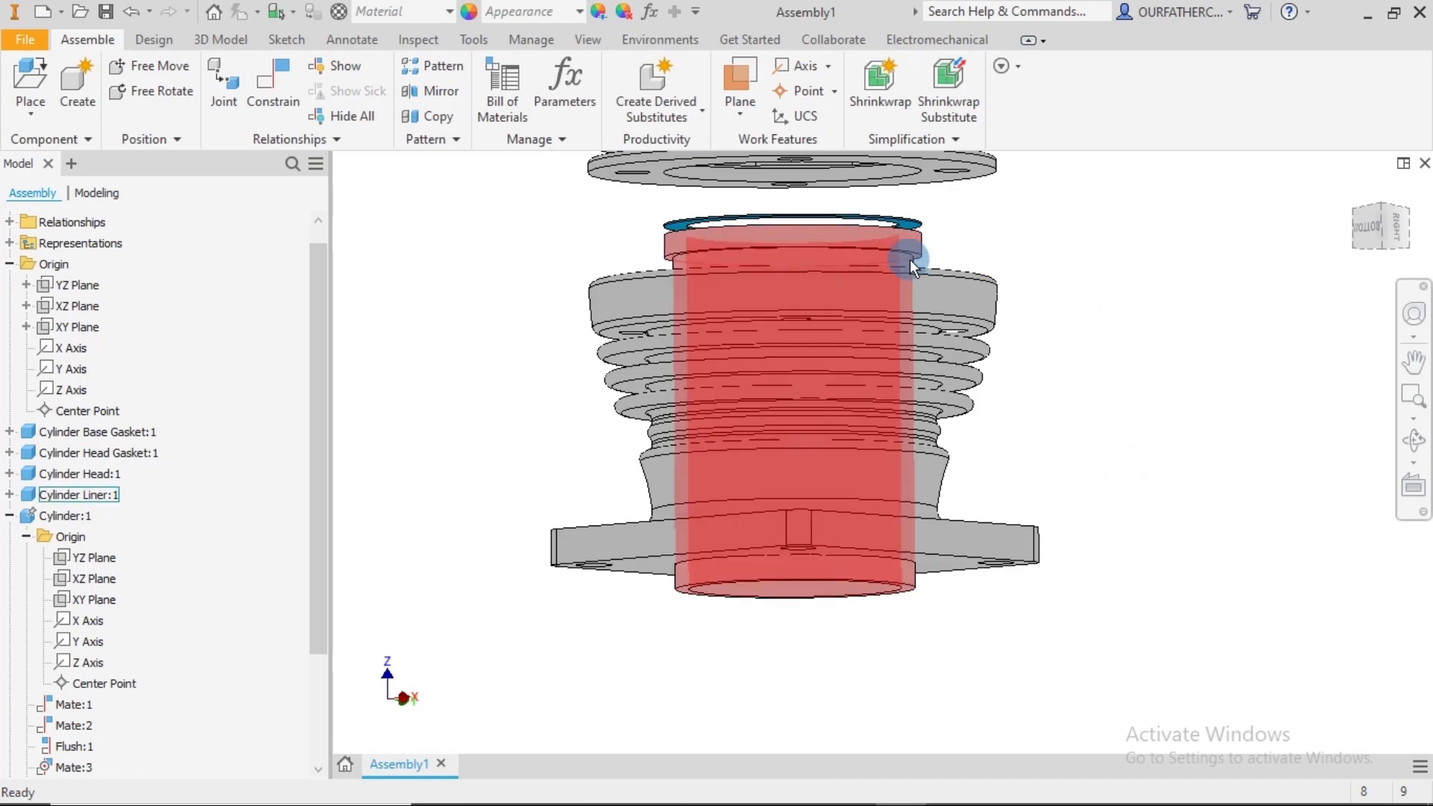
{"action": "middle_click_drag", "start_coordinate": [1107, 263], "coordinate": [1146, 260], "text": "shift"}
{"action": "scroll", "coordinate": [649, 239], "scroll_direction": "up", "scroll_amount": 6}
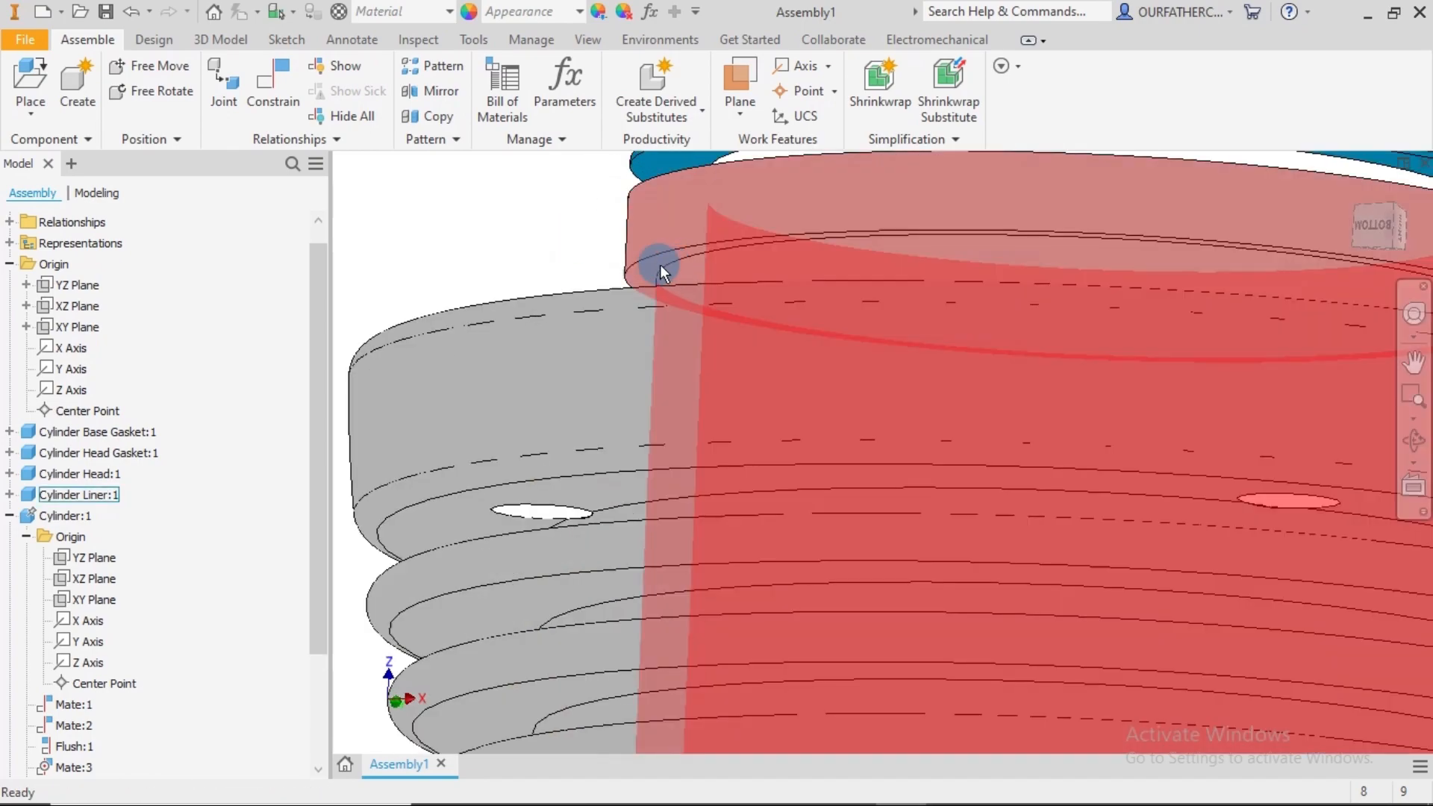
{"action": "scroll", "coordinate": [654, 267], "scroll_direction": "down", "scroll_amount": 5}
{"action": "middle_click_drag", "start_coordinate": [665, 287], "coordinate": [669, 326], "text": "shift"}
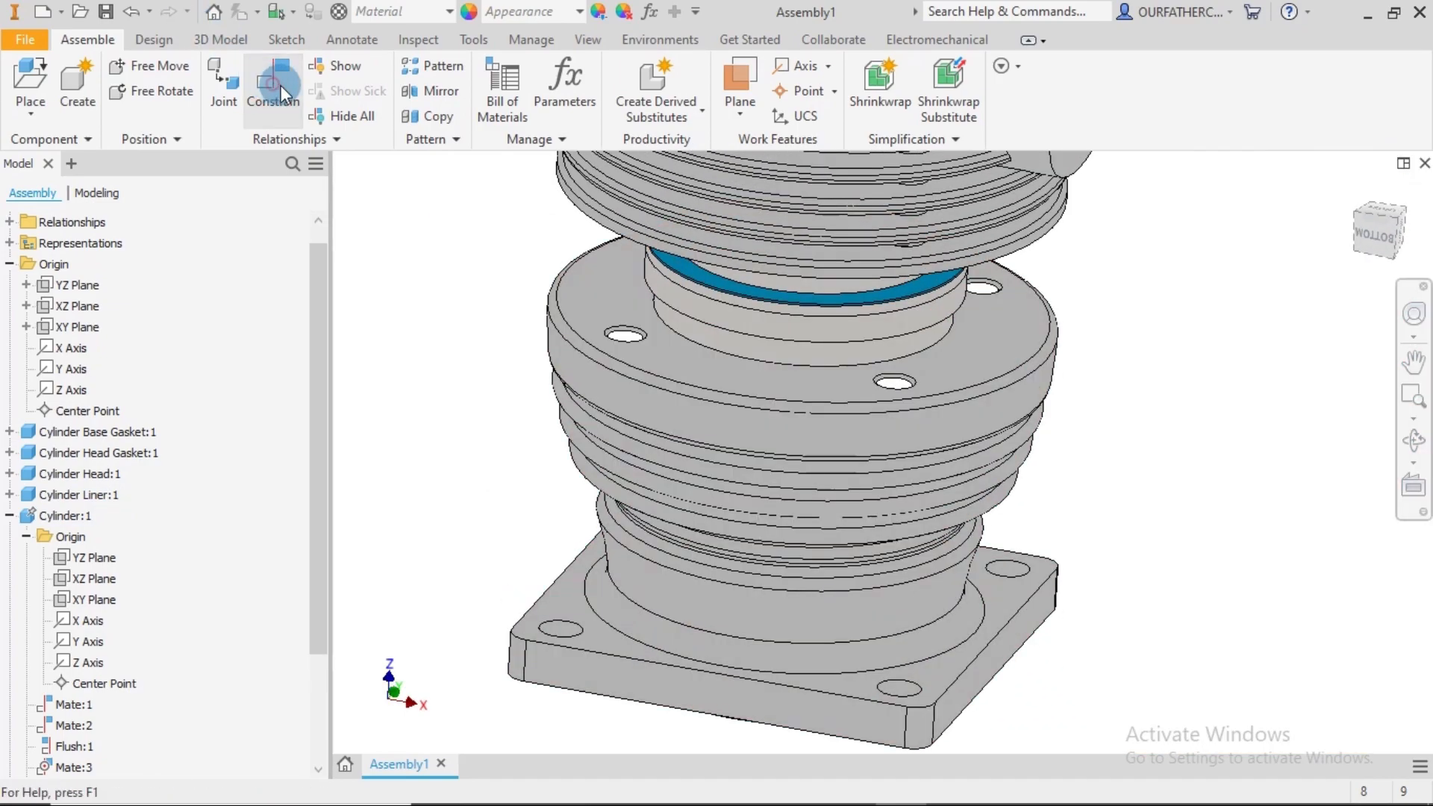
{"action": "left_click", "coordinate": [281, 85]}
{"action": "left_click", "coordinate": [625, 294]}
{"action": "middle_click_drag", "start_coordinate": [802, 361], "coordinate": [809, 320], "text": "shift"}
{"action": "scroll", "coordinate": [656, 258], "scroll_direction": "up", "scroll_amount": 3}
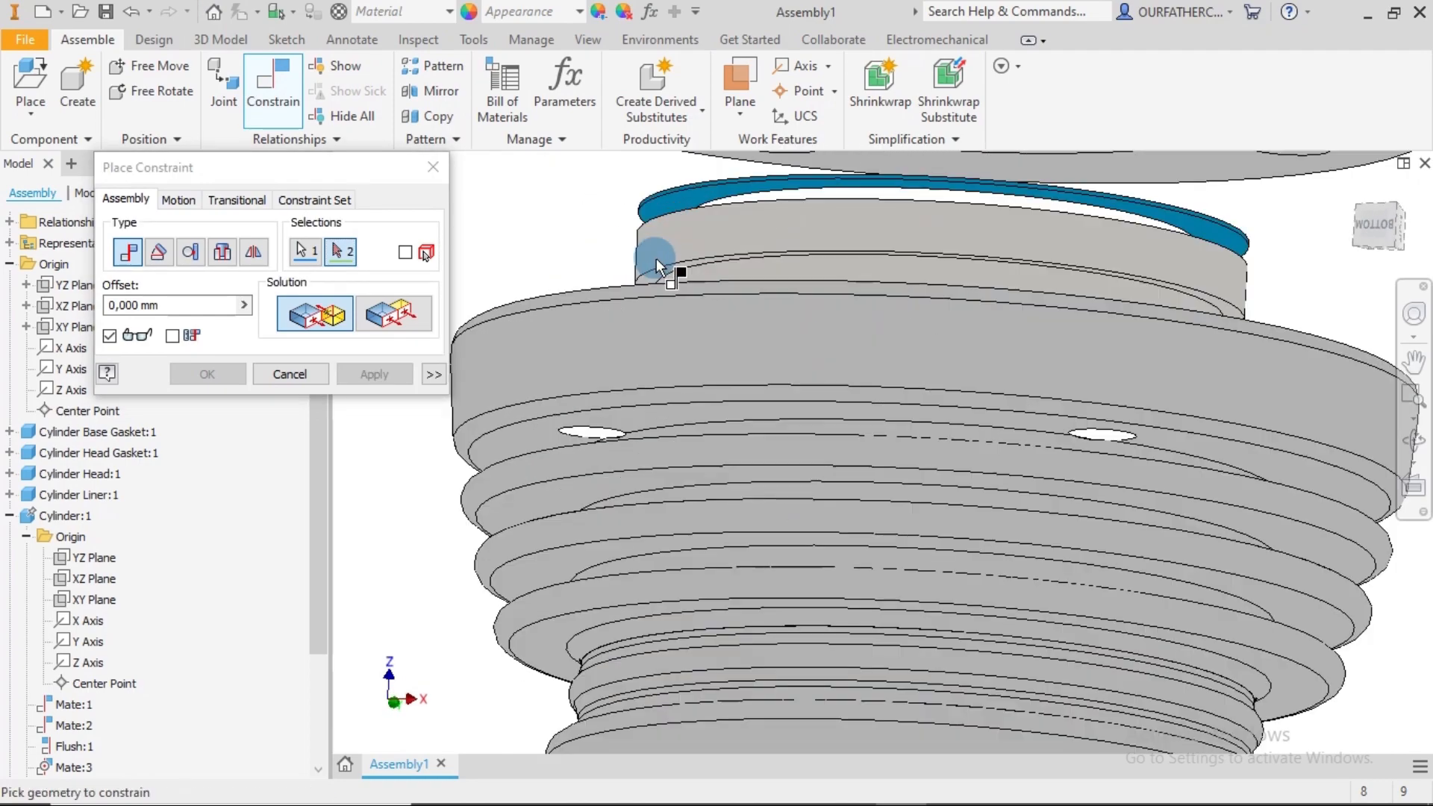
{"action": "scroll", "coordinate": [656, 259], "scroll_direction": "up", "scroll_amount": 2}
{"action": "left_click", "coordinate": [654, 302]}
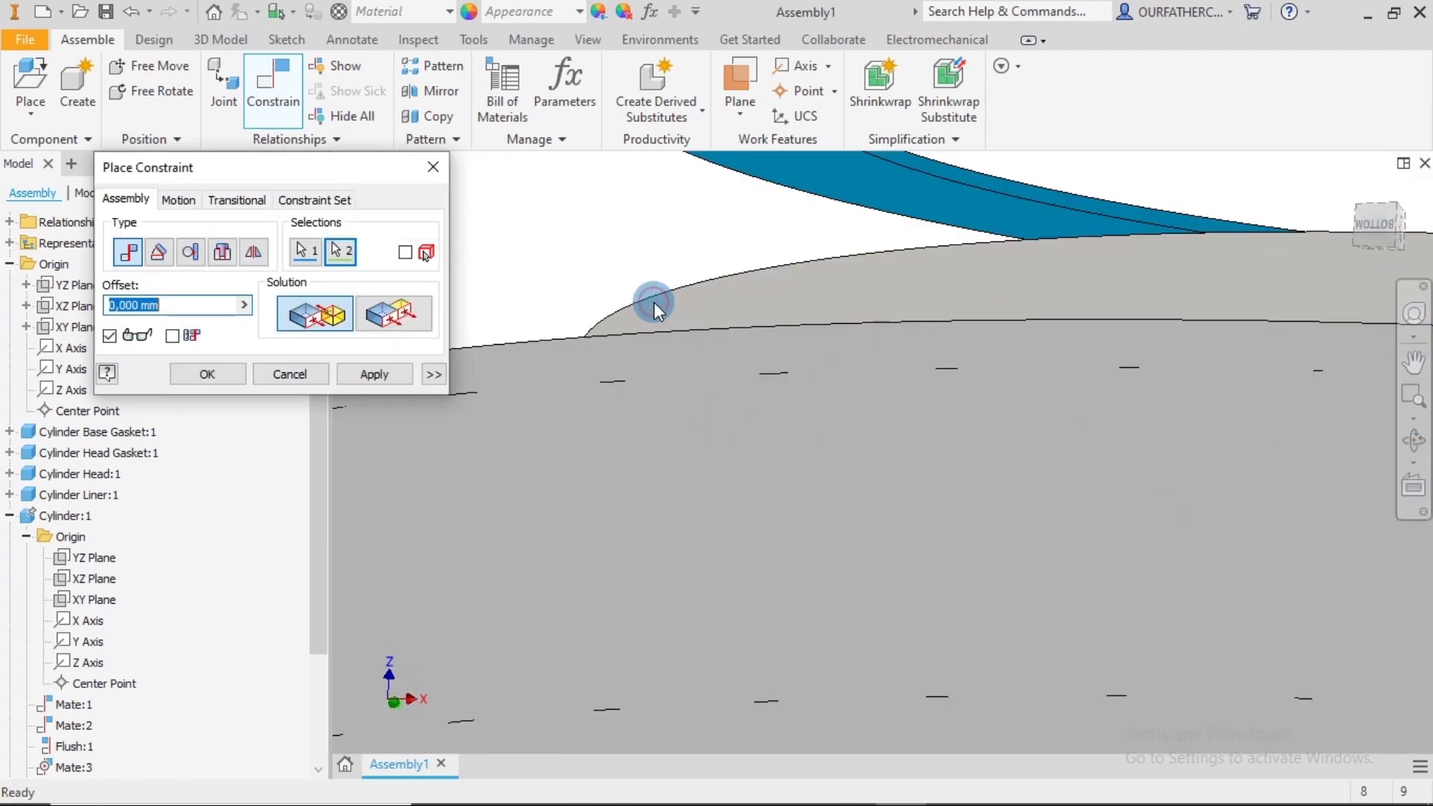
{"action": "scroll", "coordinate": [672, 295], "scroll_direction": "down", "scroll_amount": 5}
{"action": "left_click", "coordinate": [394, 374]}
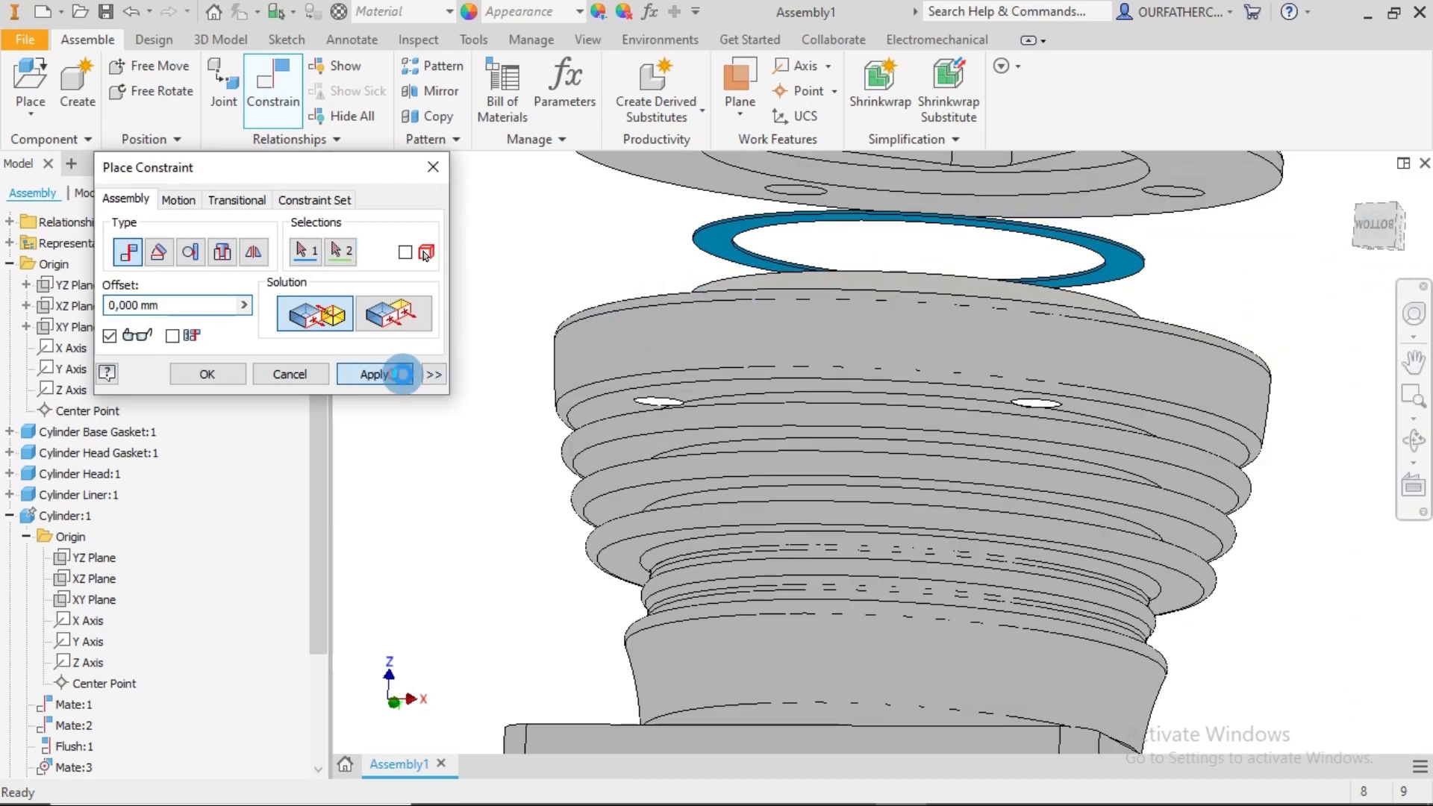
- Mate the underside of the cylinder head gasket to the top face of the cylinder liner with 0 mm offset
{"action": "scroll", "coordinate": [839, 273], "scroll_direction": "down", "scroll_amount": 3}
{"action": "mouse_move", "coordinate": [939, 279]}
{"action": "middle_mouse_down", "text": "shift"}
{"action": "mouse_move", "coordinate": [939, 304]}
{"action": "mouse_move", "coordinate": [945, 276]}
{"action": "middle_mouse_up", "text": "shift"}
{"action": "scroll", "coordinate": [1008, 273], "scroll_direction": "up", "scroll_amount": 3}
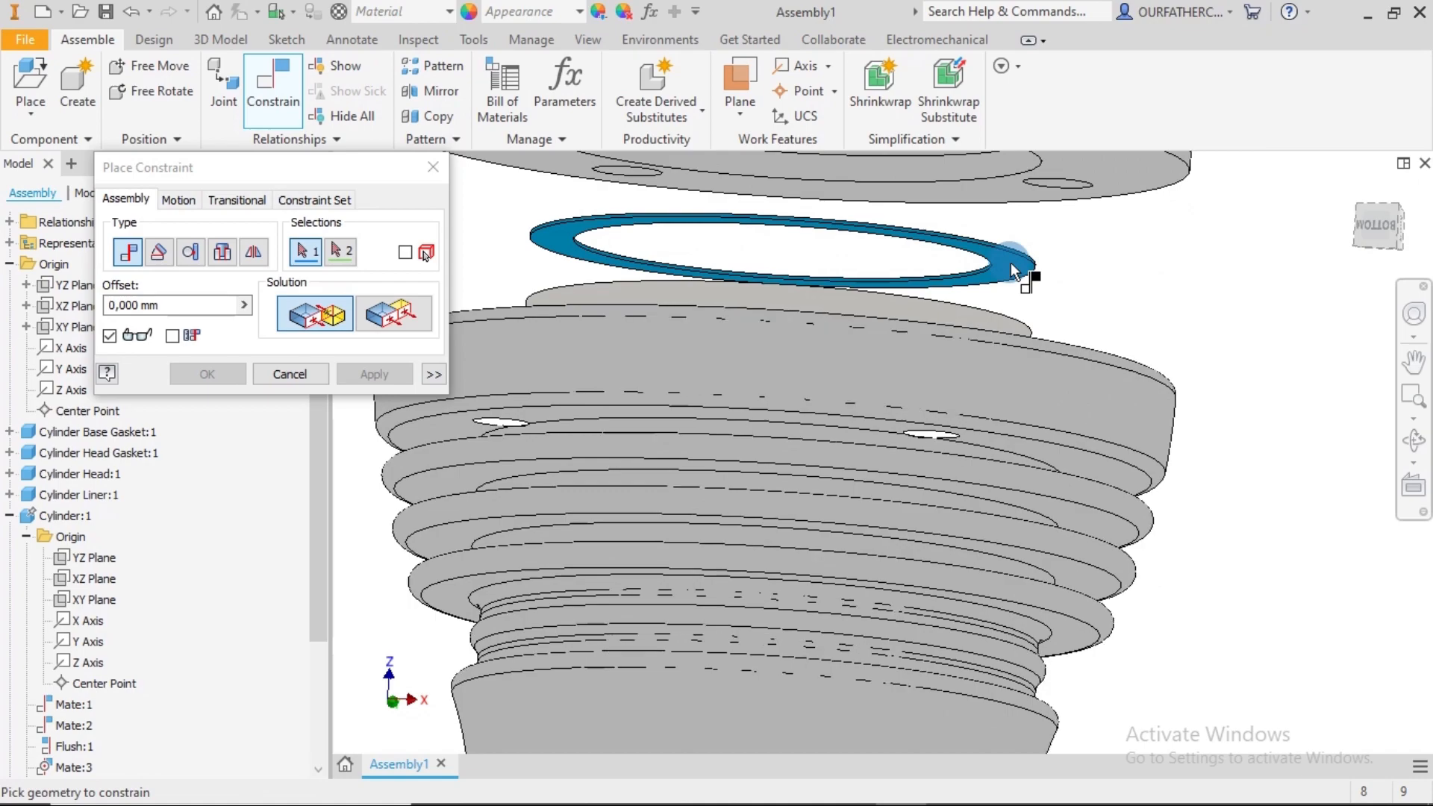
{"action": "left_click", "coordinate": [1008, 275]}
{"action": "scroll", "coordinate": [1126, 276], "scroll_direction": "down", "scroll_amount": 3}
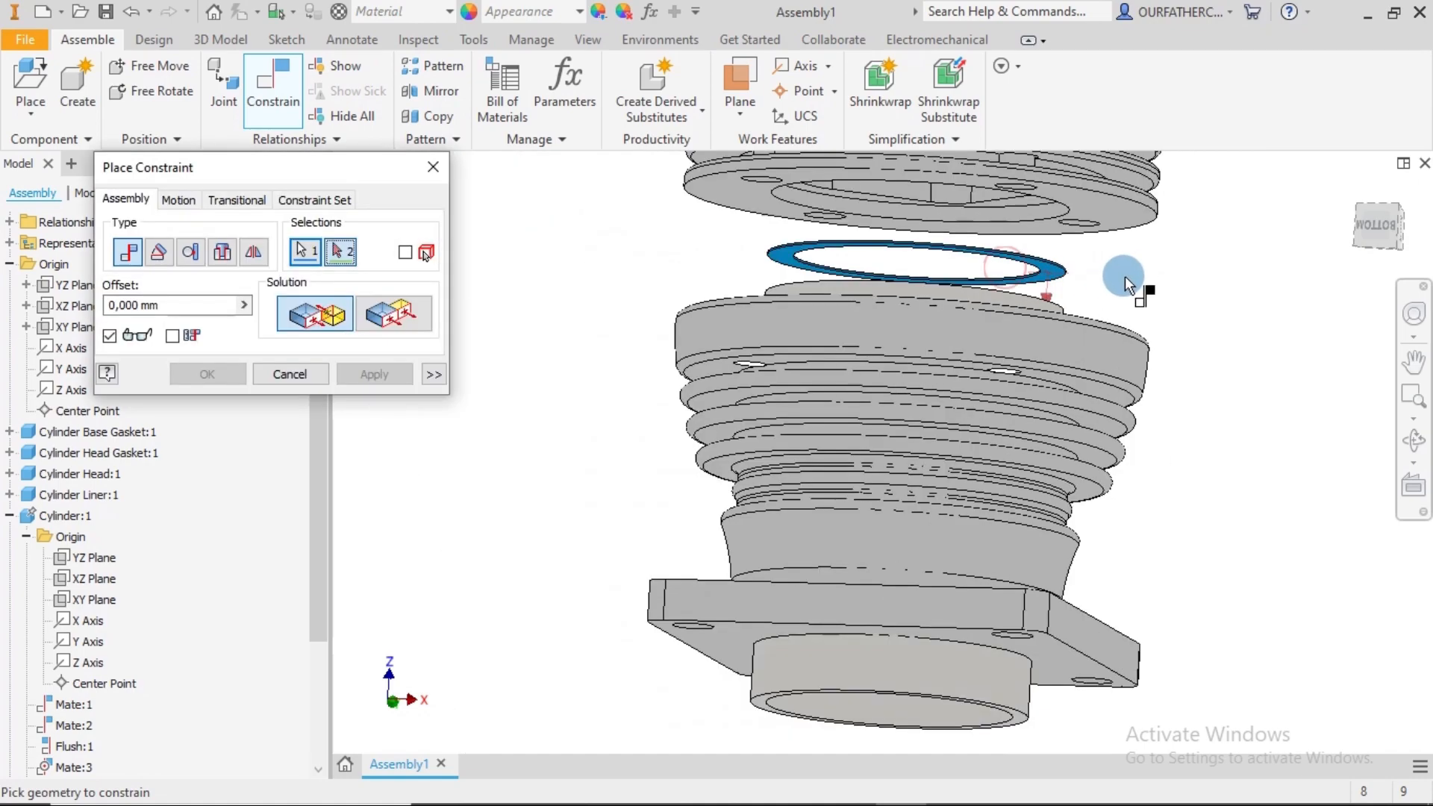
{"action": "middle_click_drag", "start_coordinate": [1128, 275], "coordinate": [1122, 315], "text": "shift"}
{"action": "scroll", "coordinate": [1010, 363], "scroll_direction": "up", "scroll_amount": 3}
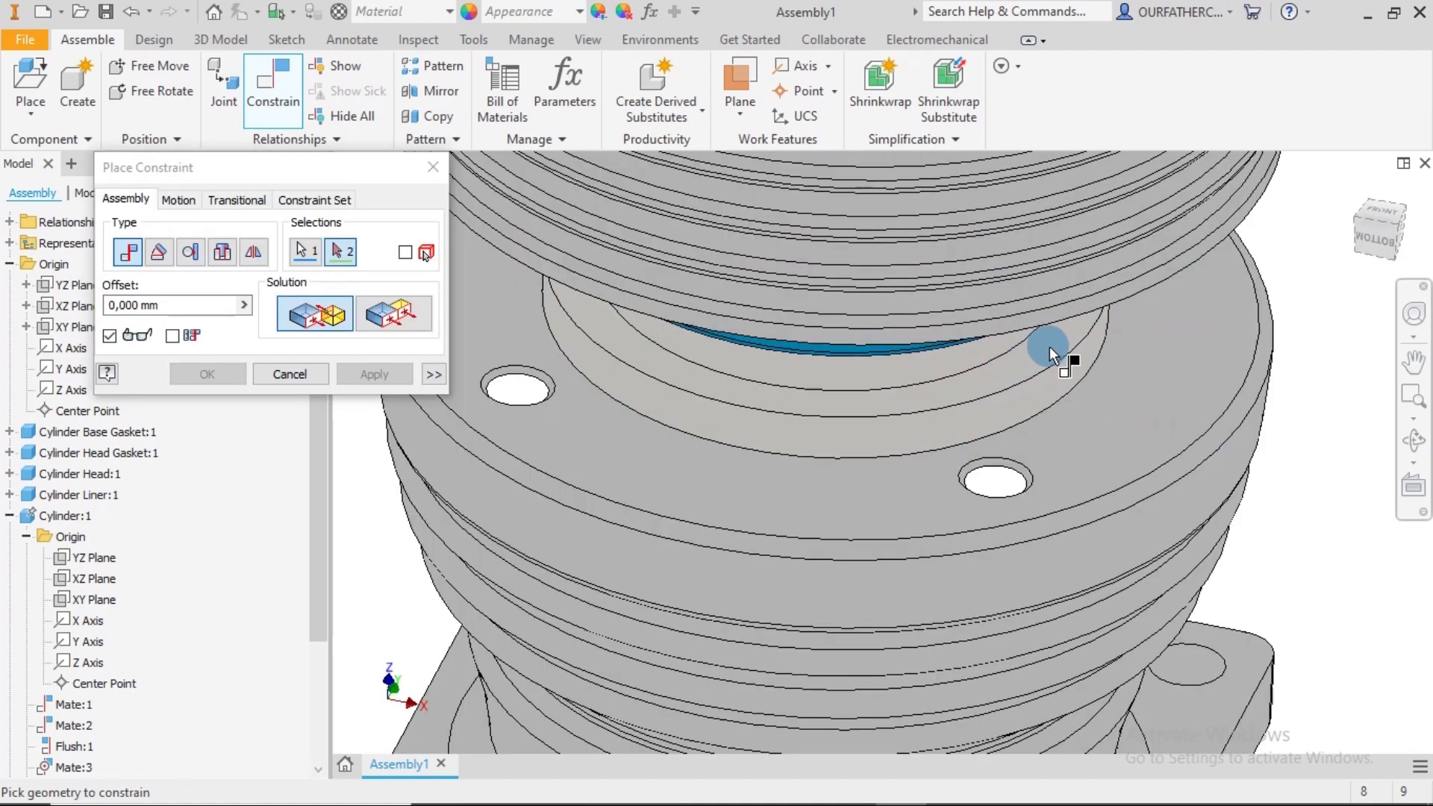
{"action": "left_click", "coordinate": [1050, 339]}
{"action": "scroll", "coordinate": [1105, 360], "scroll_direction": "down", "scroll_amount": 5}
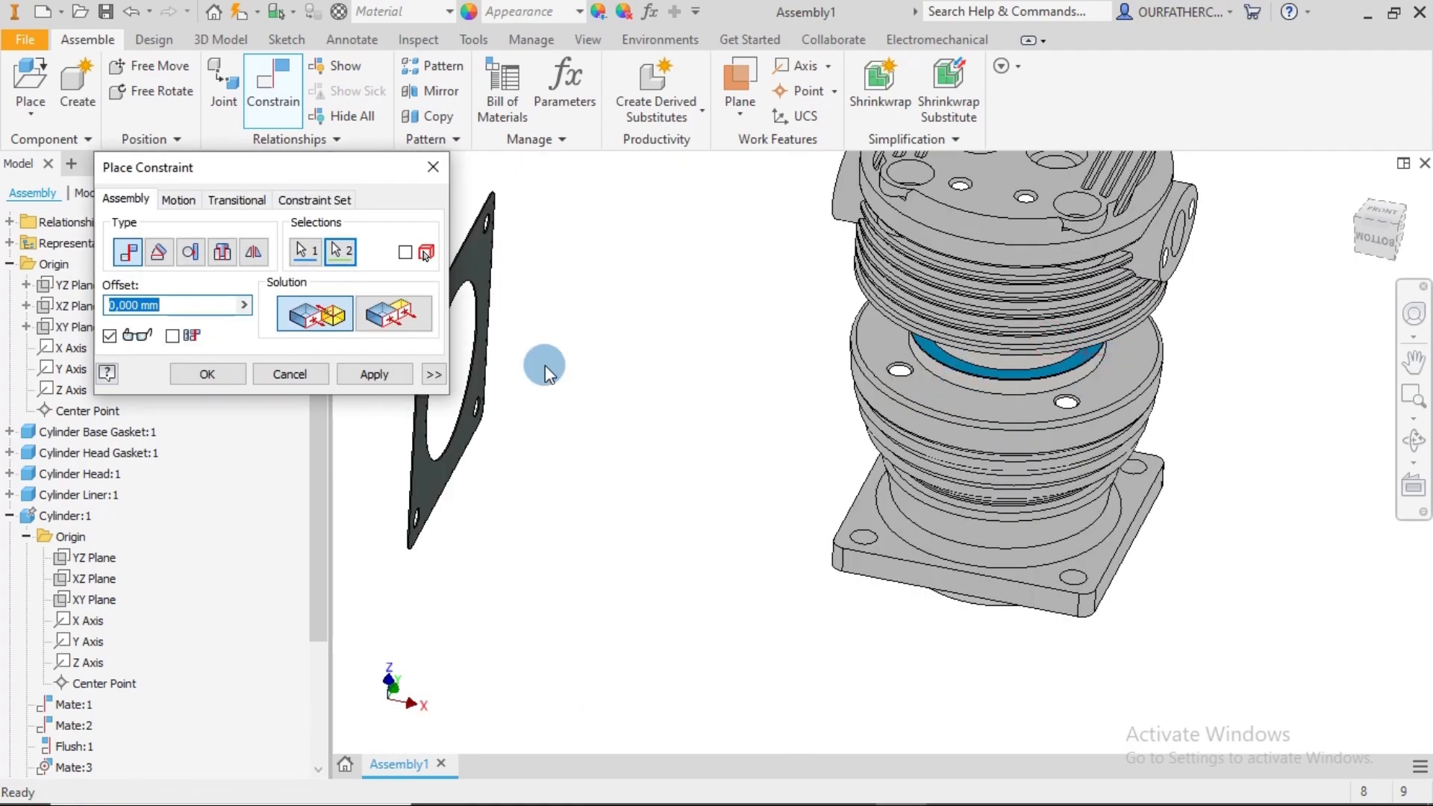
{"action": "left_click", "coordinate": [397, 370]}
- Mate the cylinder head down onto the parts beneath it with 0 mm offset, closing the gap above the cylinder
{"action": "scroll", "coordinate": [810, 368], "scroll_direction": "down", "scroll_amount": 3}
{"action": "middle_click_drag", "start_coordinate": [809, 368], "coordinate": [872, 433], "text": "shift"}
{"action": "scroll", "coordinate": [988, 328], "scroll_direction": "up", "scroll_amount": 5}
{"action": "left_click", "coordinate": [887, 295]}
{"action": "left_click", "coordinate": [871, 433]}
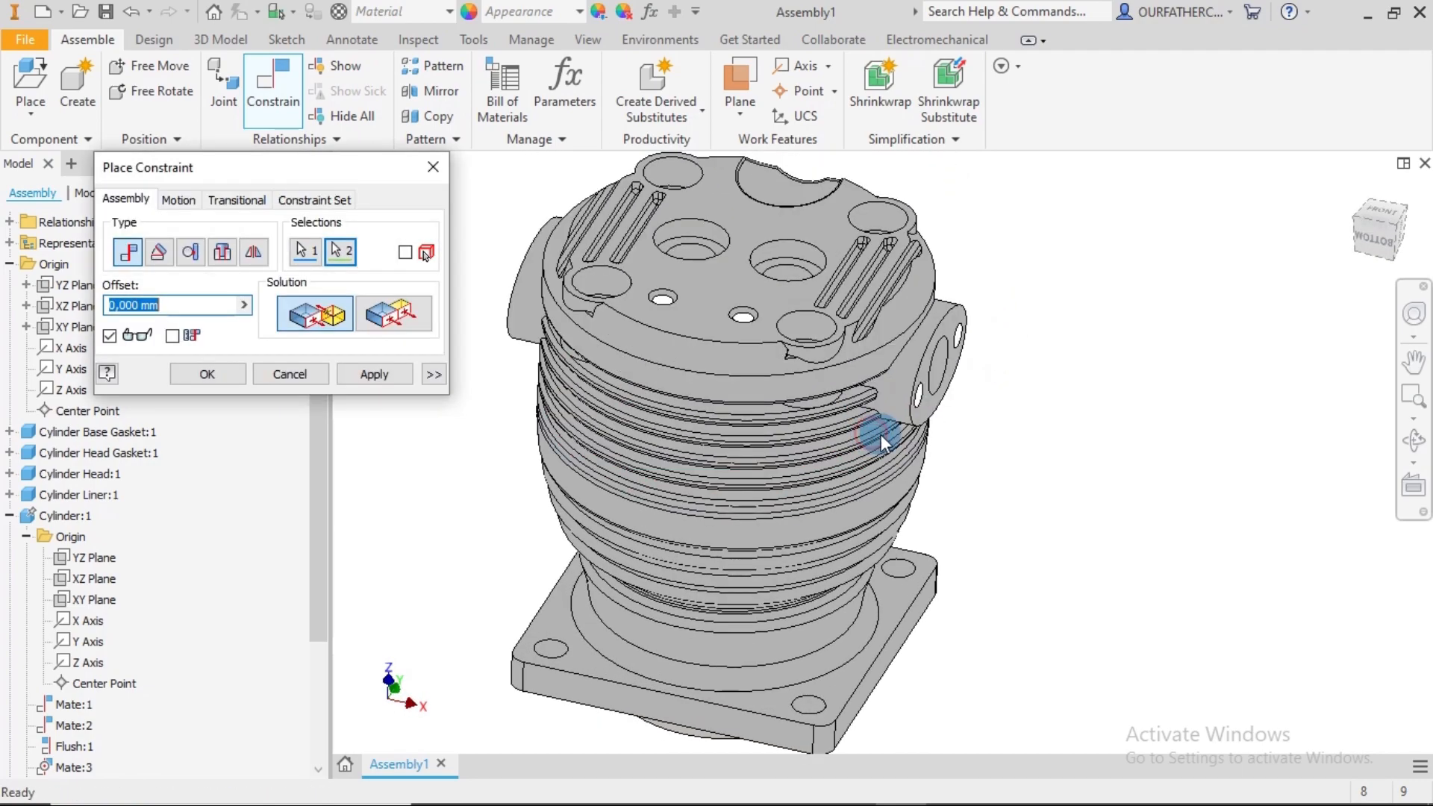
{"action": "left_click", "coordinate": [359, 373]}
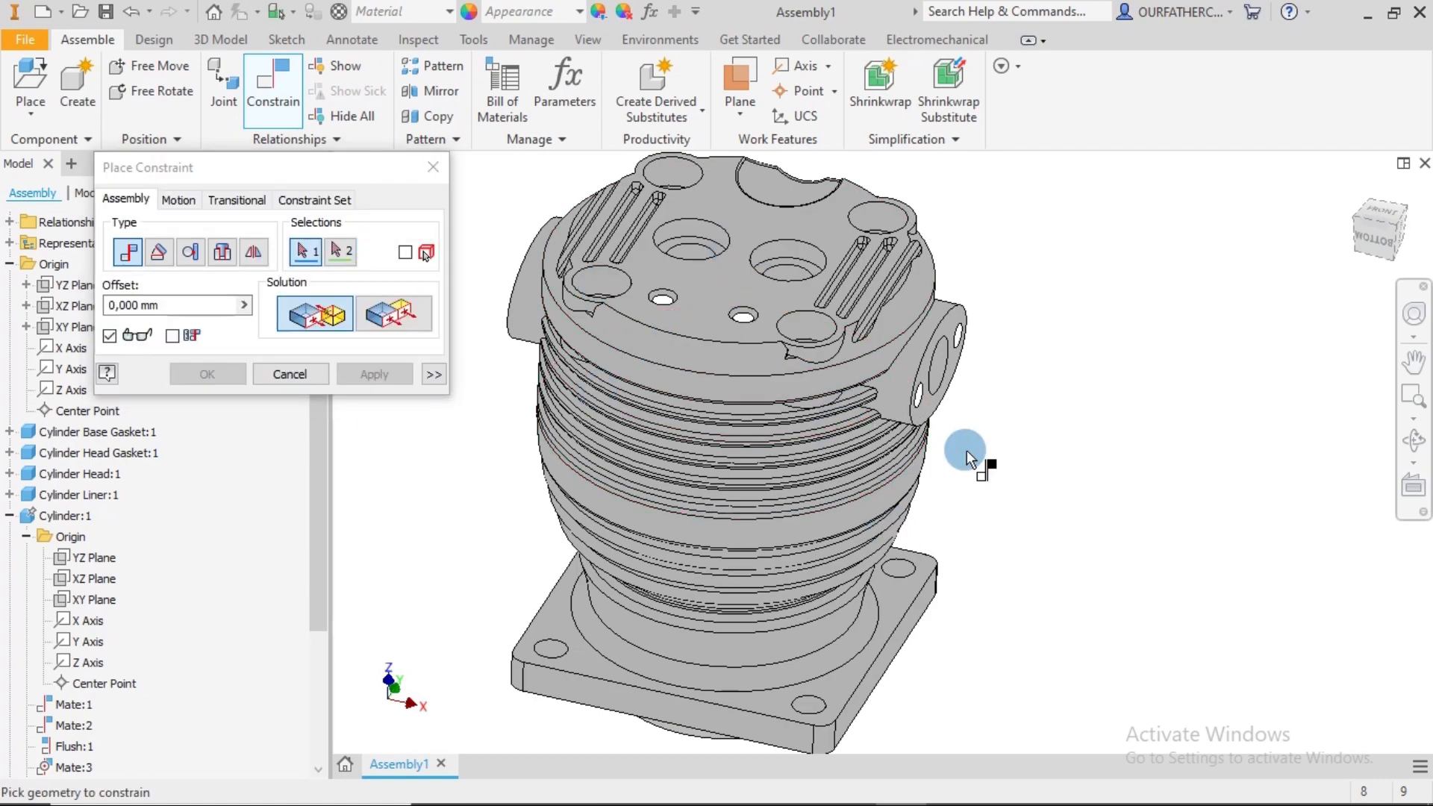
- Mate the base gasket's central hole axis to the axis of the cylinder's lower spigot, with 0 mm offset and the aligned solution
{"action": "scroll", "coordinate": [993, 448], "scroll_direction": "up", "scroll_amount": 2}
{"action": "scroll", "coordinate": [996, 447], "scroll_direction": "up", "scroll_amount": 2}
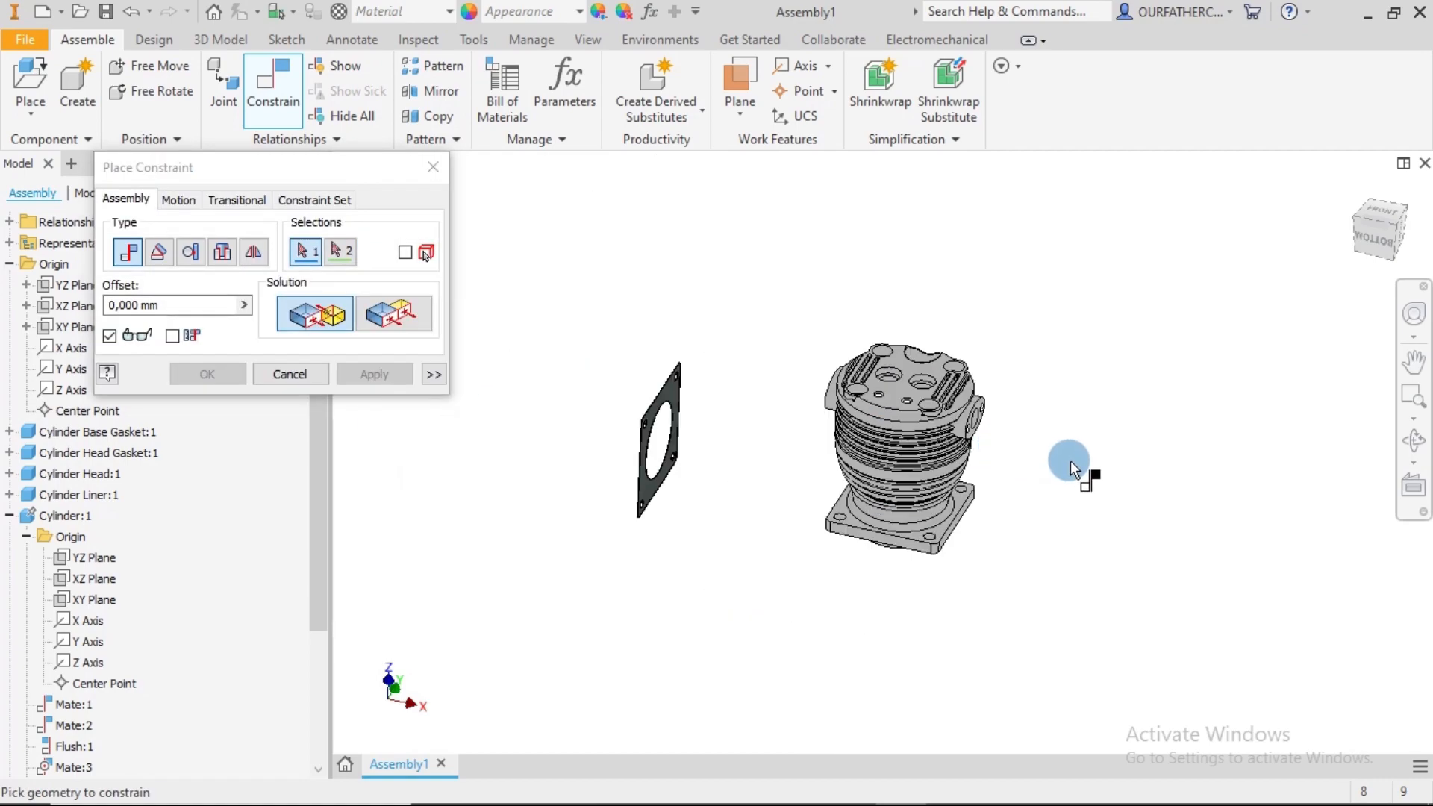
{"action": "scroll", "coordinate": [1068, 463], "scroll_direction": "up", "scroll_amount": 1}
{"action": "middle_click_drag", "start_coordinate": [1063, 467], "coordinate": [1023, 409], "text": "shift"}
{"action": "scroll", "coordinate": [993, 475], "scroll_direction": "down", "scroll_amount": 5}
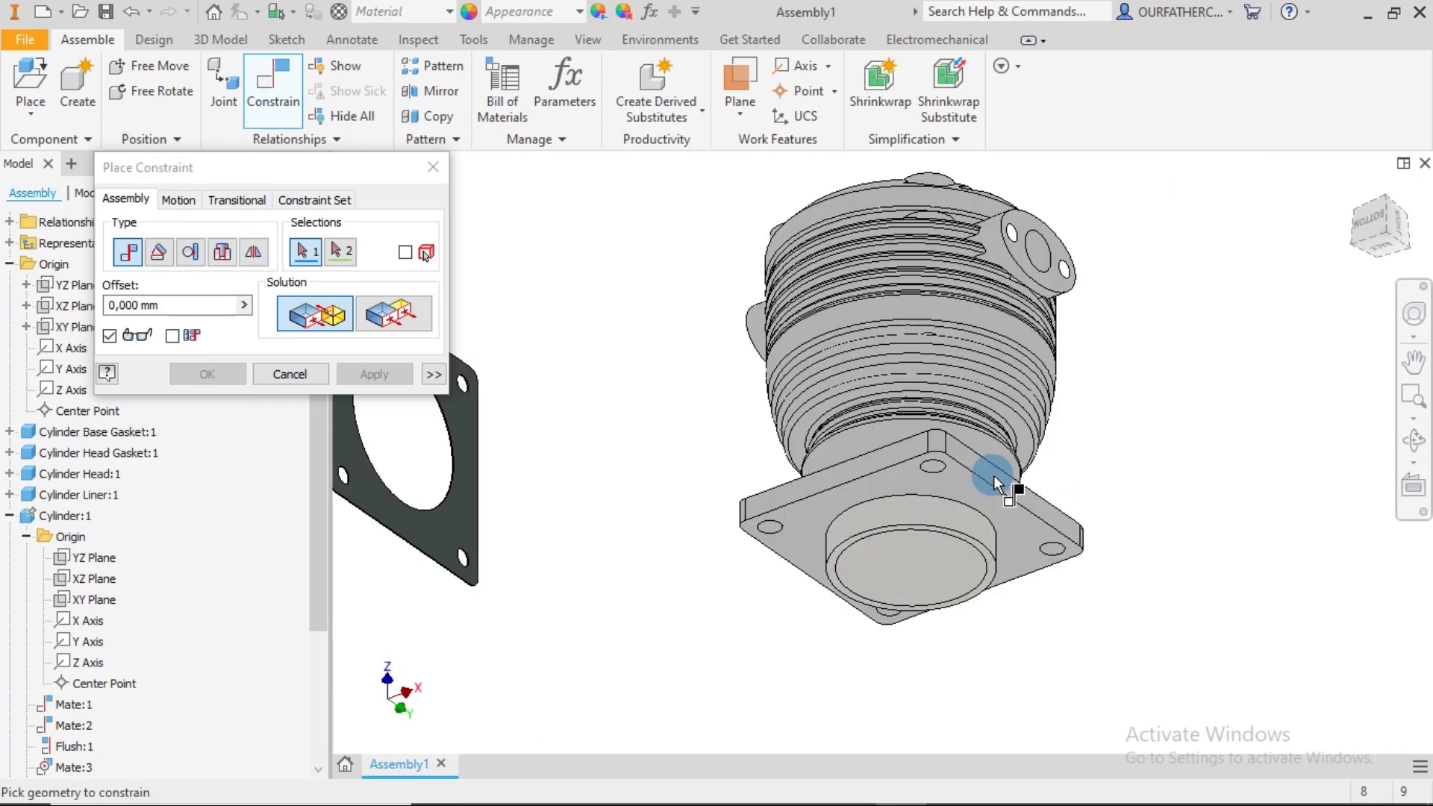
{"action": "left_click", "coordinate": [943, 513]}
{"action": "scroll", "coordinate": [654, 500], "scroll_direction": "up", "scroll_amount": 4}
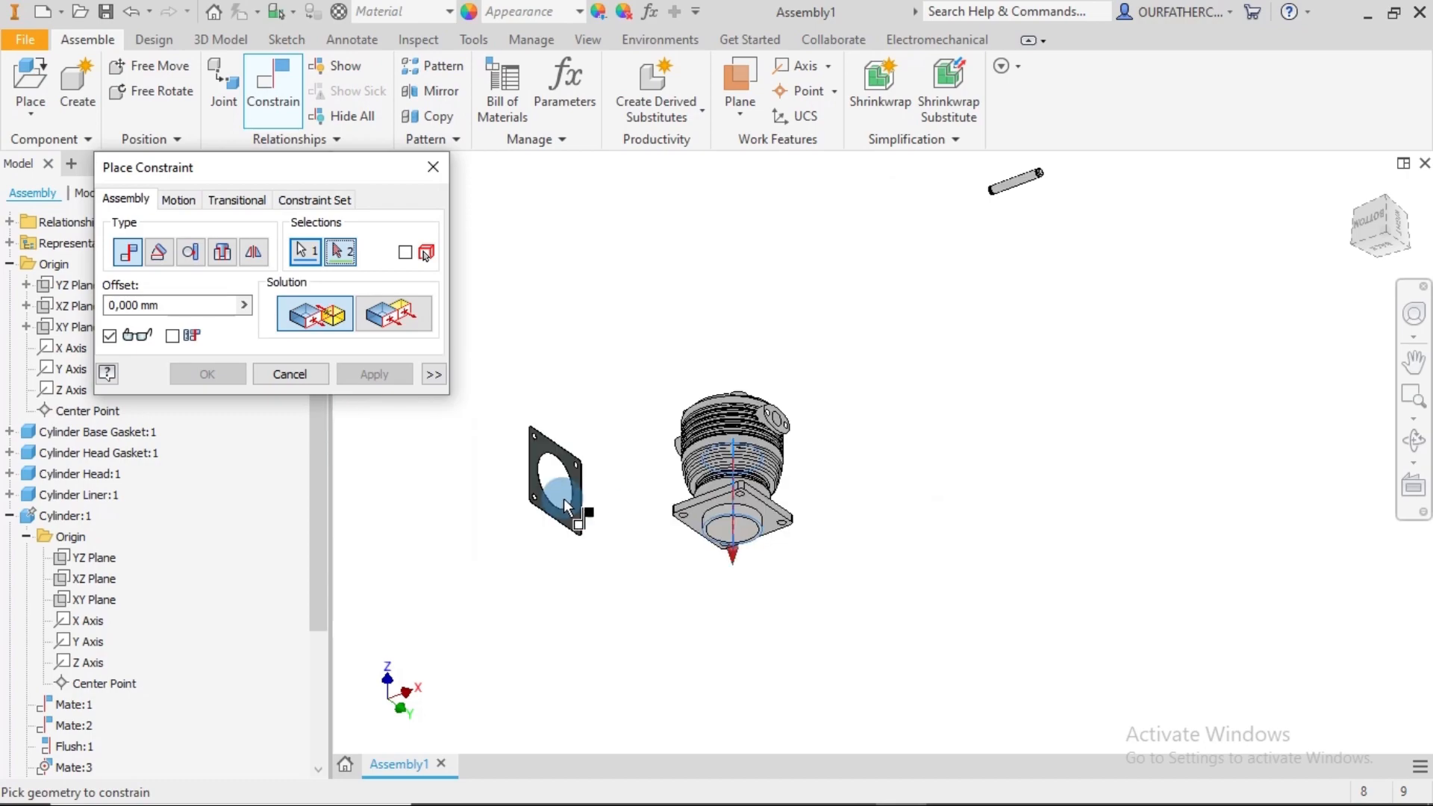
{"action": "scroll", "coordinate": [540, 455], "scroll_direction": "down", "scroll_amount": 3}
{"action": "scroll", "coordinate": [540, 455], "scroll_direction": "down", "scroll_amount": 3}
{"action": "scroll", "coordinate": [777, 553], "scroll_direction": "down", "scroll_amount": 2}
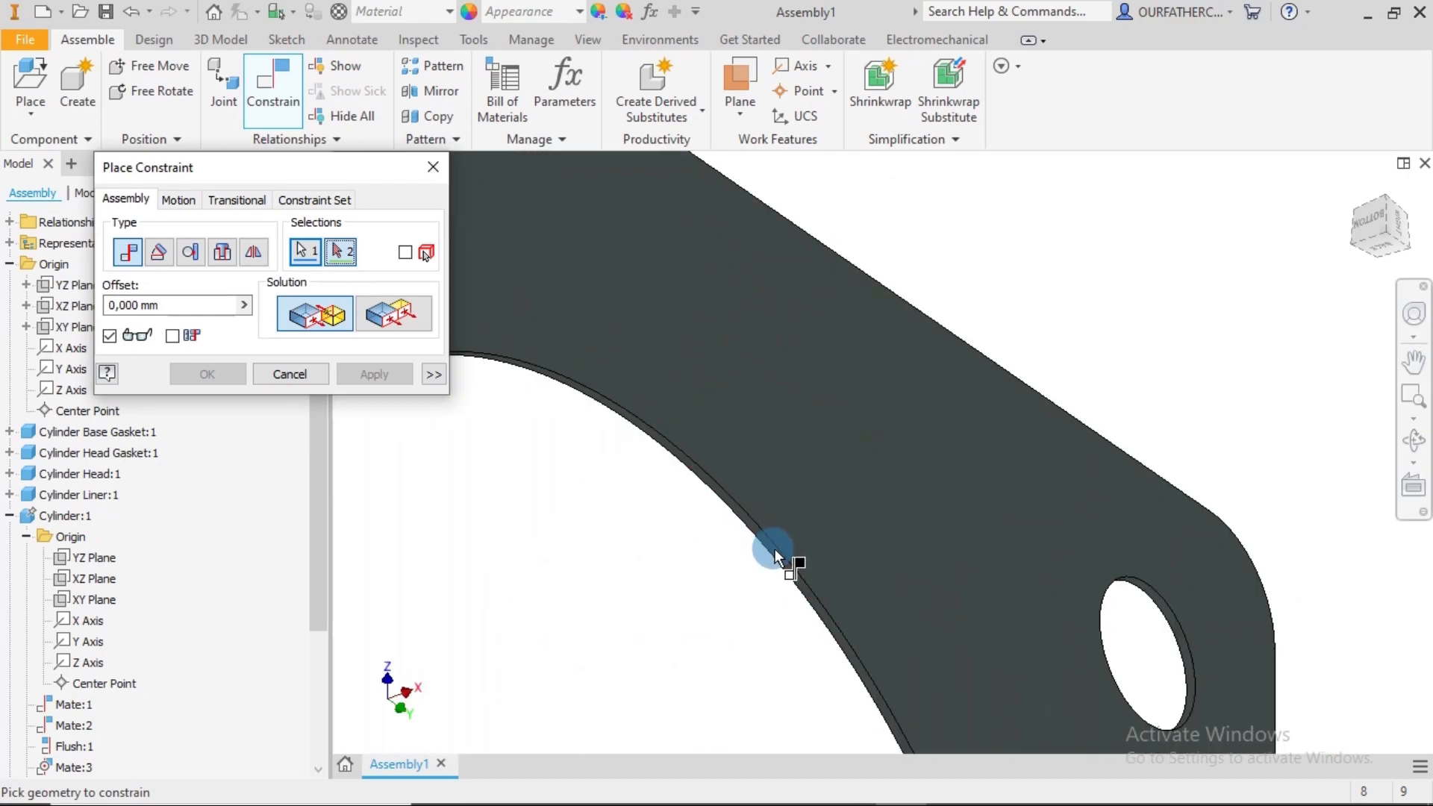
{"action": "scroll", "coordinate": [781, 558], "scroll_direction": "down", "scroll_amount": 2}
{"action": "left_click", "coordinate": [764, 518]}
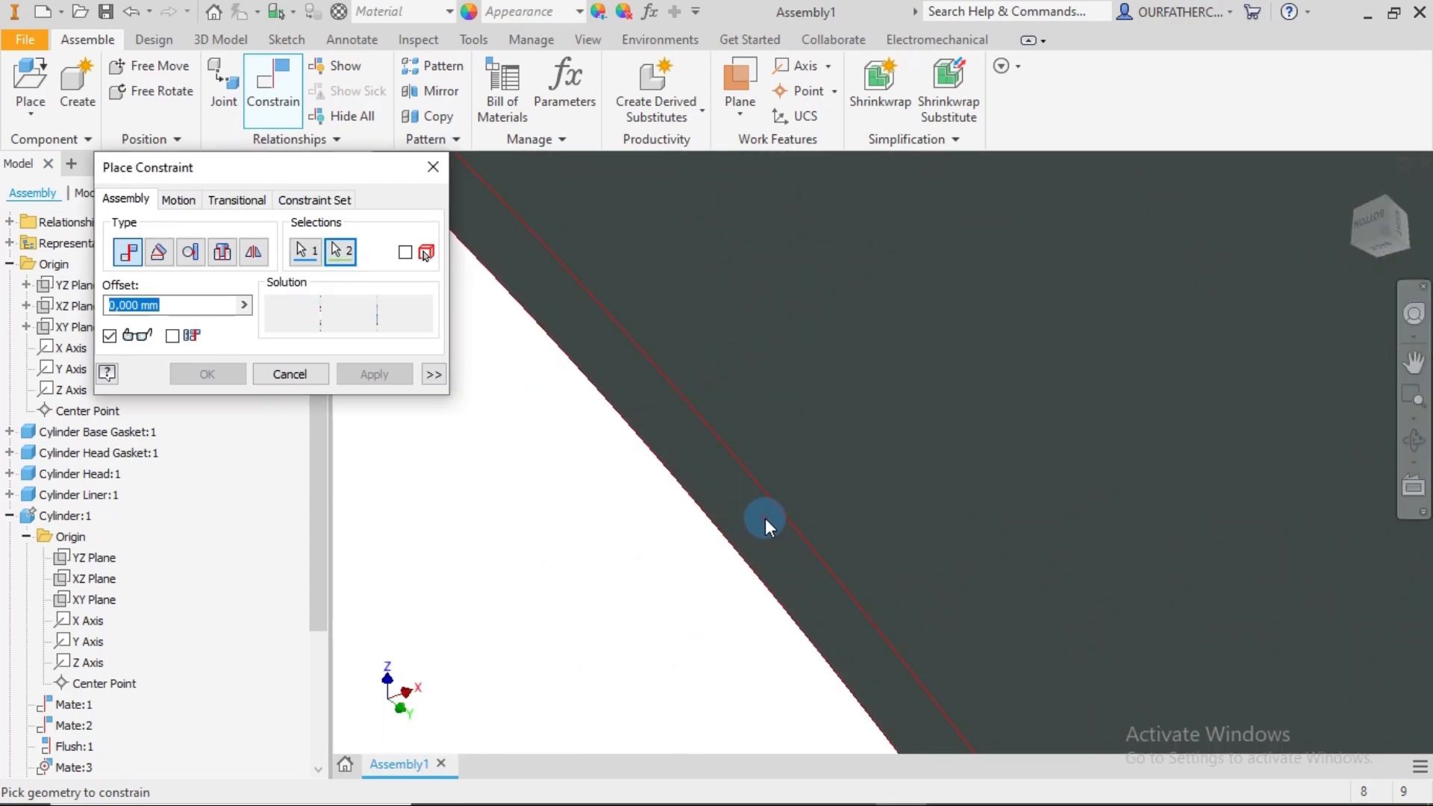
{"action": "scroll", "coordinate": [765, 518], "scroll_direction": "up", "scroll_amount": 4}
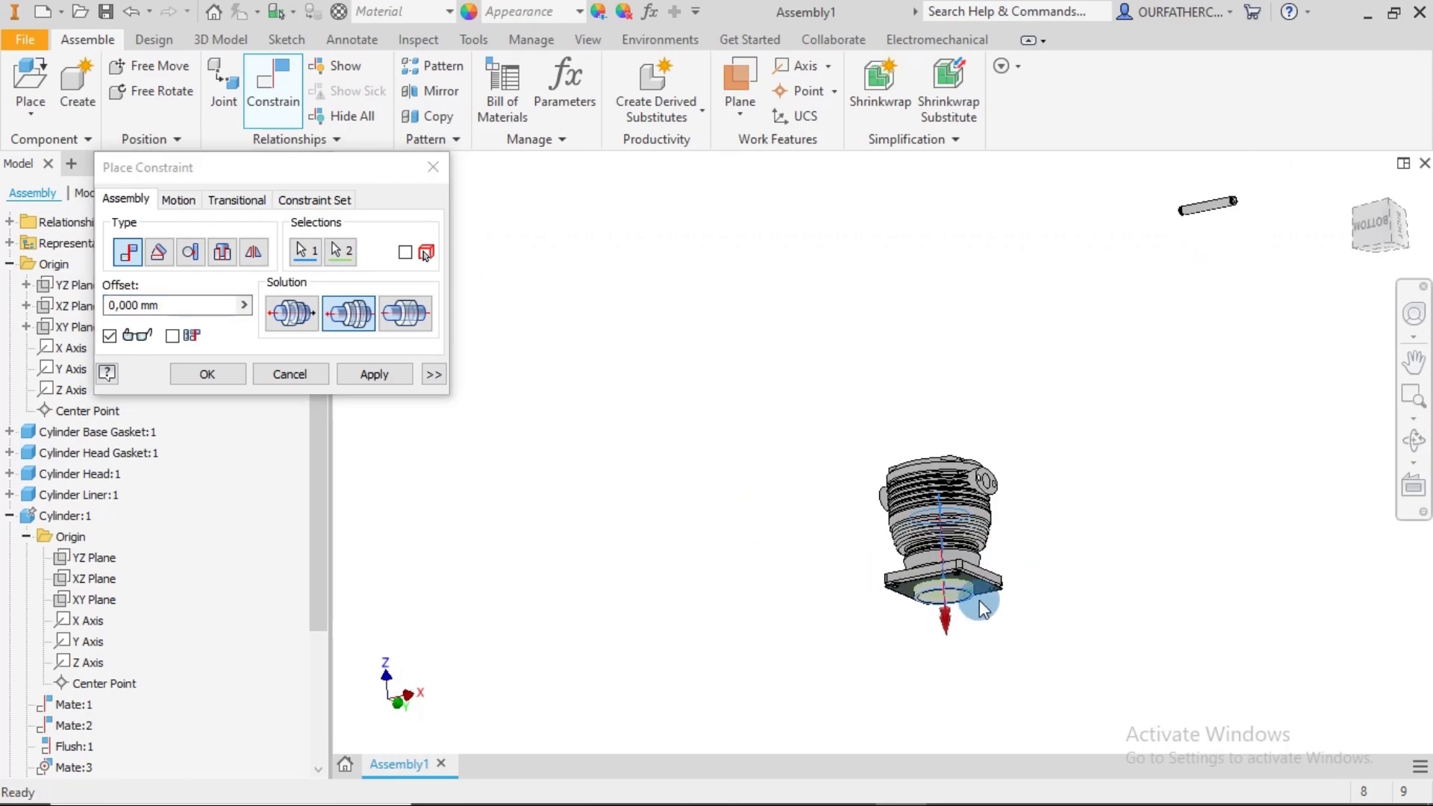
{"action": "scroll", "coordinate": [979, 601], "scroll_direction": "down", "scroll_amount": 4}
{"action": "middle_click_drag", "start_coordinate": [984, 615], "coordinate": [972, 541]}
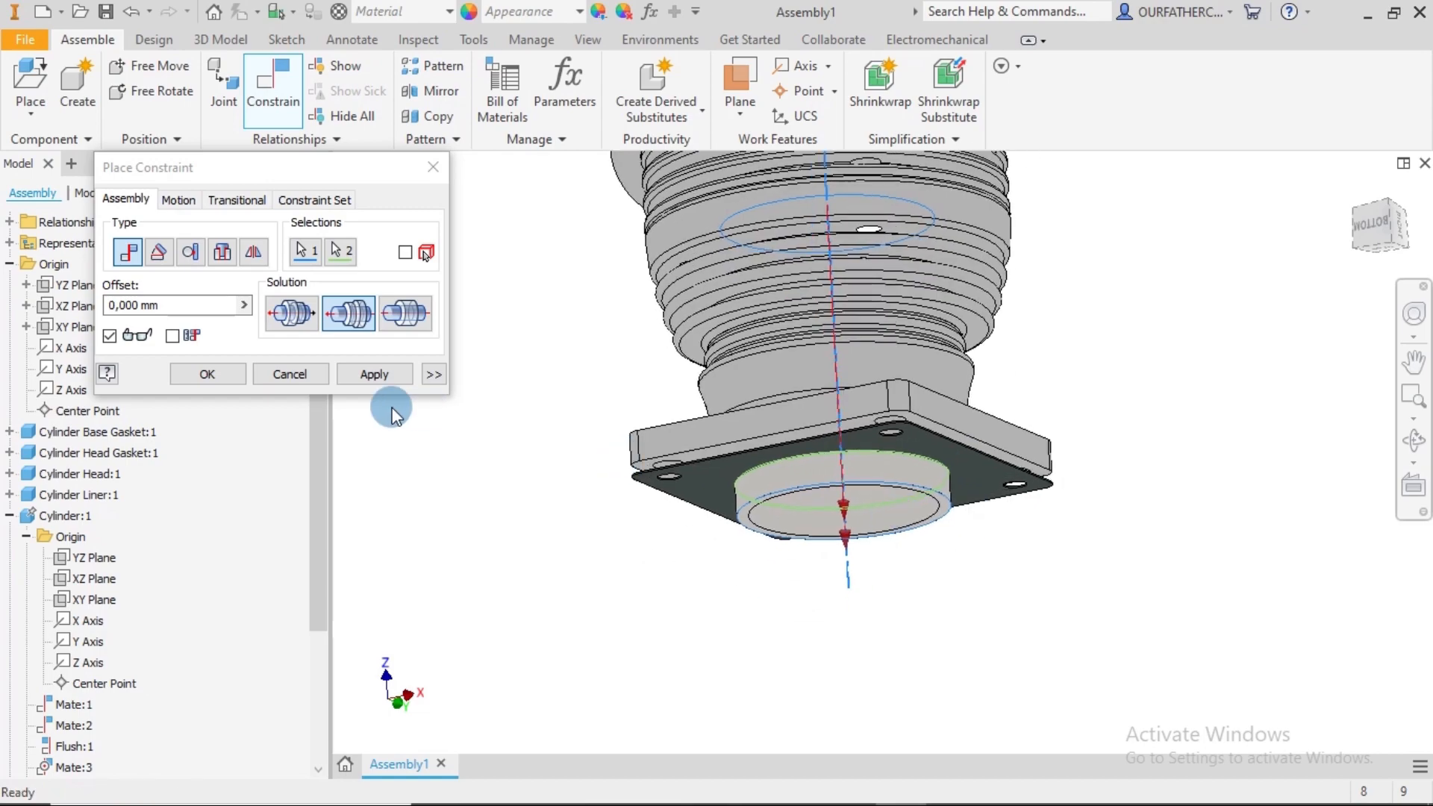
{"action": "left_click", "coordinate": [388, 379]}
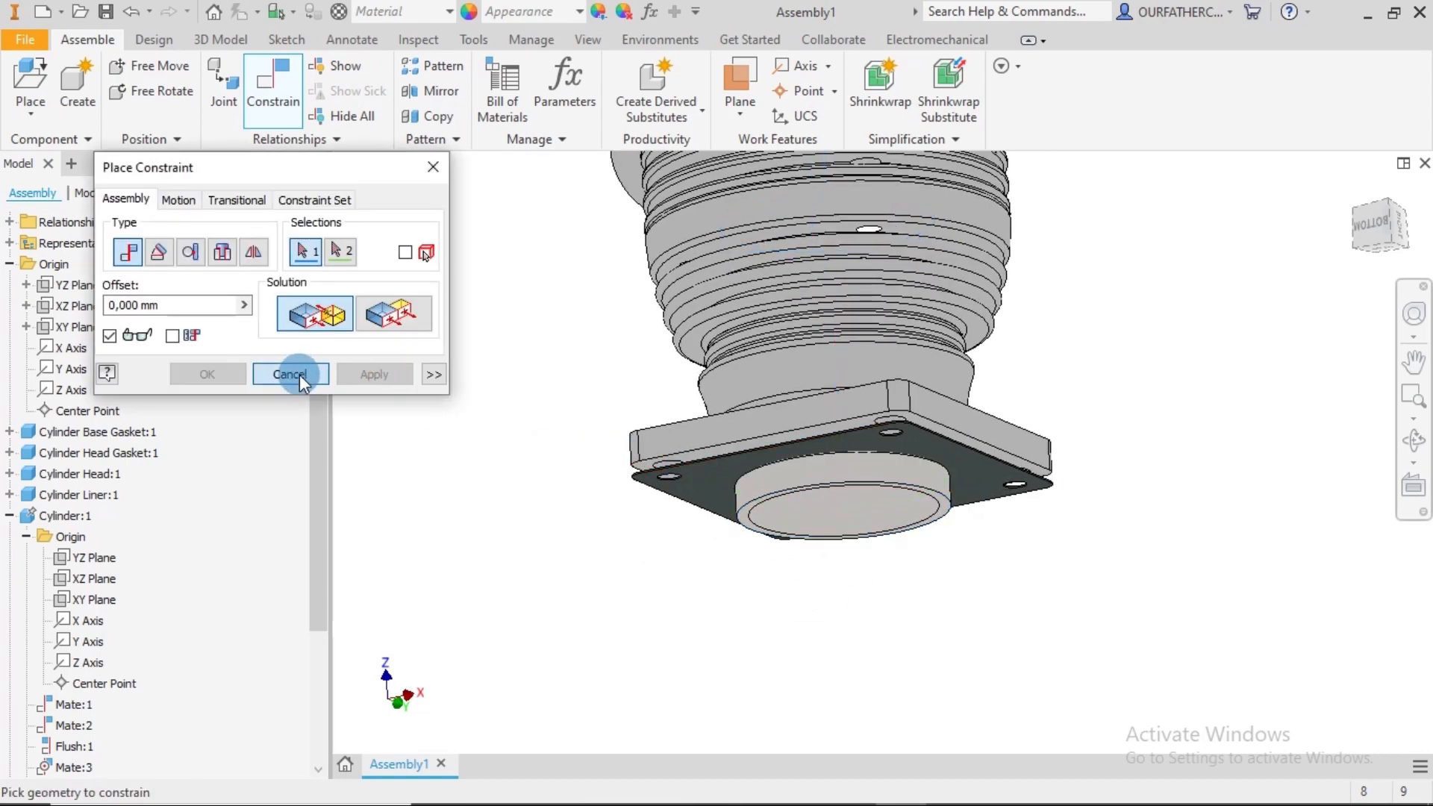
{"action": "left_click", "coordinate": [298, 374]}
- Slide the cylinder base gasket down along its axis, clear of the cylinder's lower spigot
{"action": "left_click", "coordinate": [753, 457]}
{"action": "left_click_drag", "start_coordinate": [753, 456], "coordinate": [711, 572]}
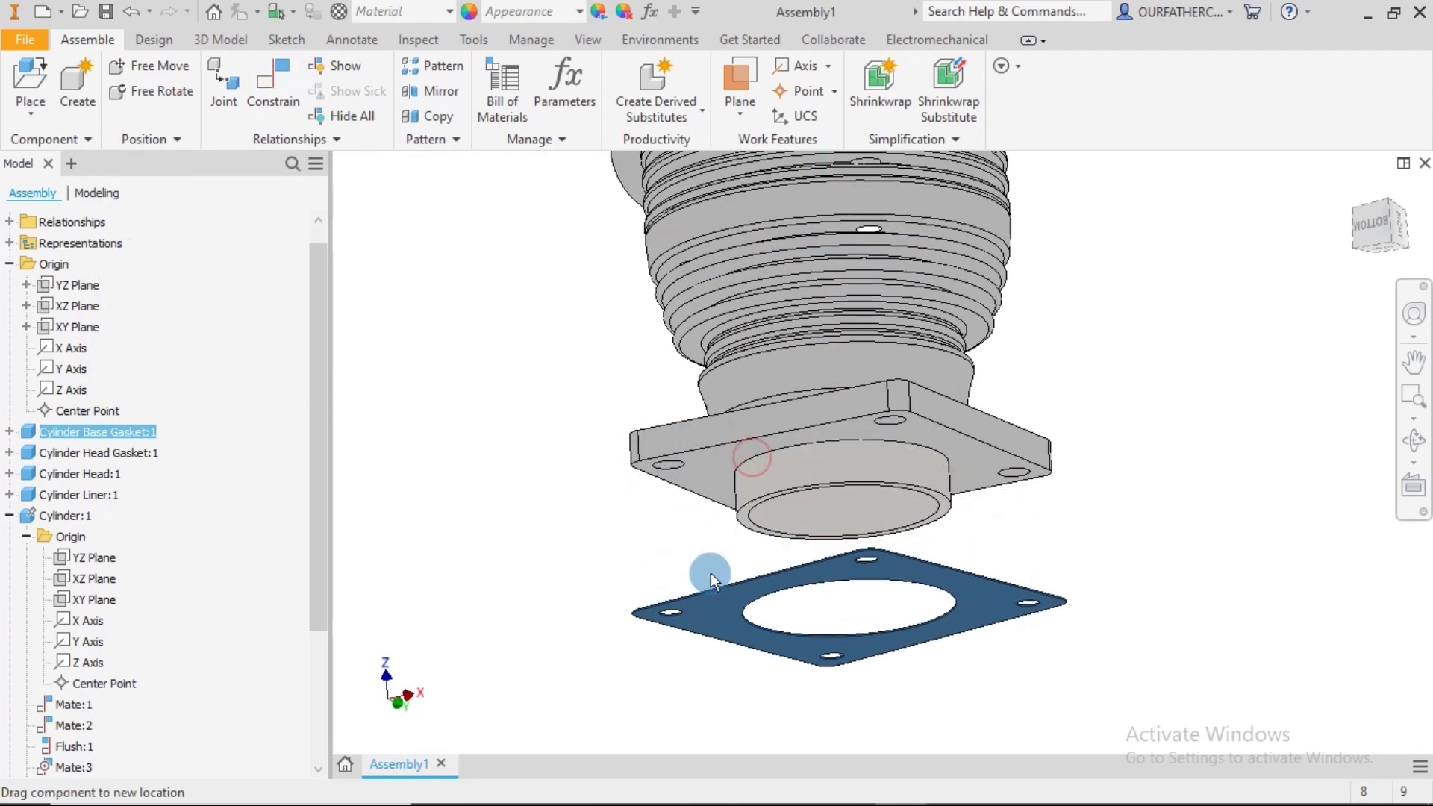
{"action": "left_click", "coordinate": [522, 446]}
- Mate the axis of one corner hole in the cylinder's base flange to the matching base gasket hole, opposed with 0 mm offset
{"action": "left_click", "coordinate": [272, 79]}
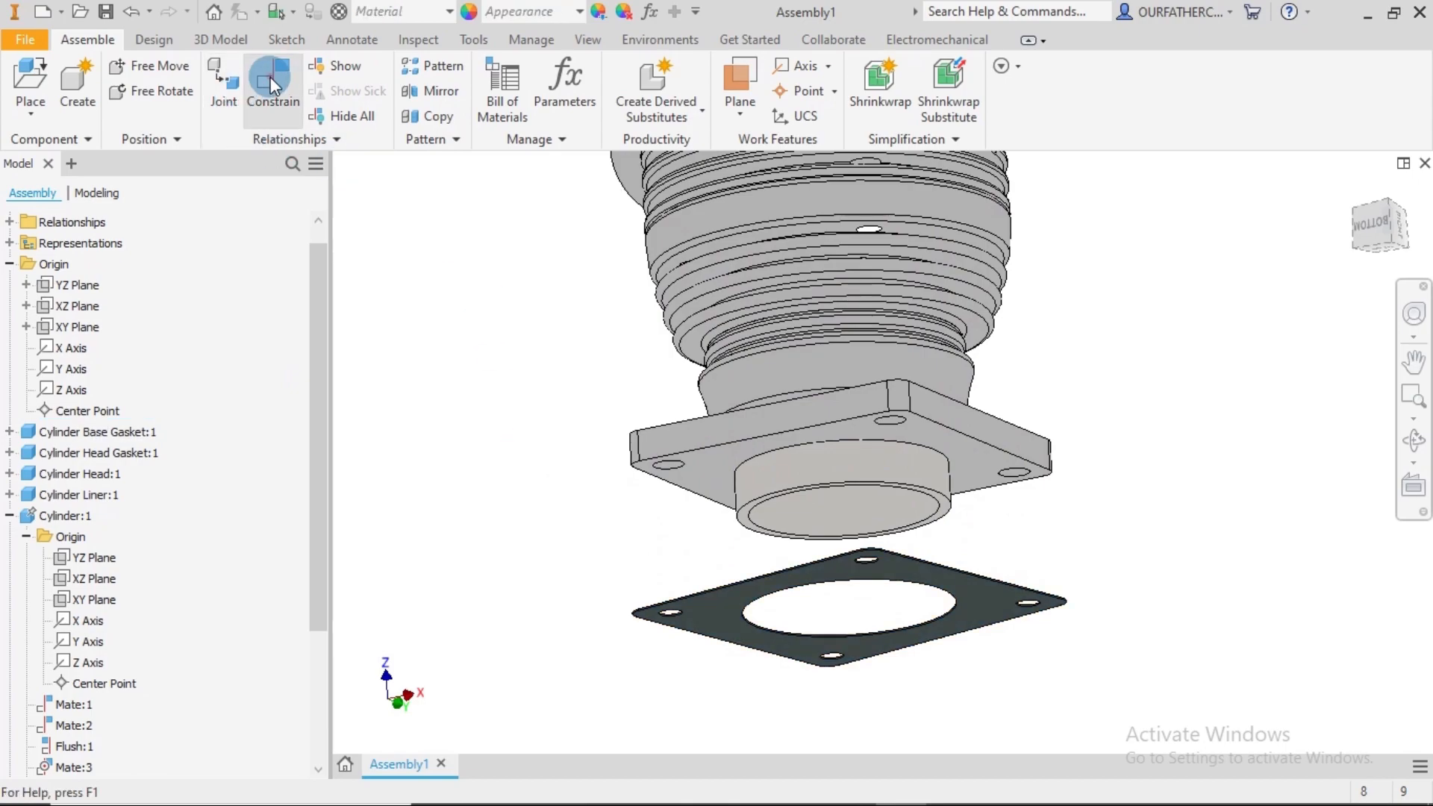
{"action": "scroll", "coordinate": [677, 472], "scroll_direction": "down", "scroll_amount": 5}
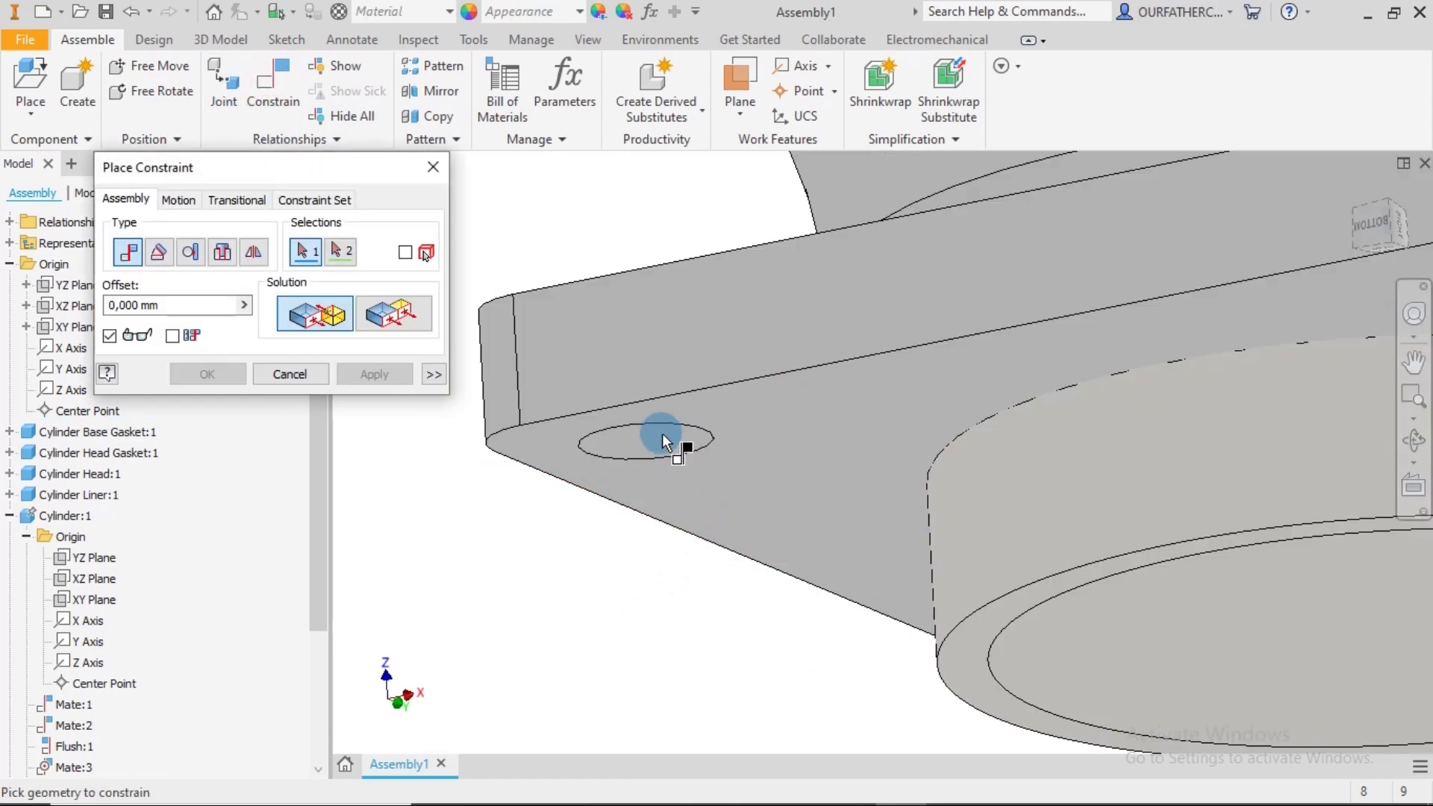
{"action": "left_click", "coordinate": [667, 440]}
{"action": "scroll", "coordinate": [667, 440], "scroll_direction": "up", "scroll_amount": 5}
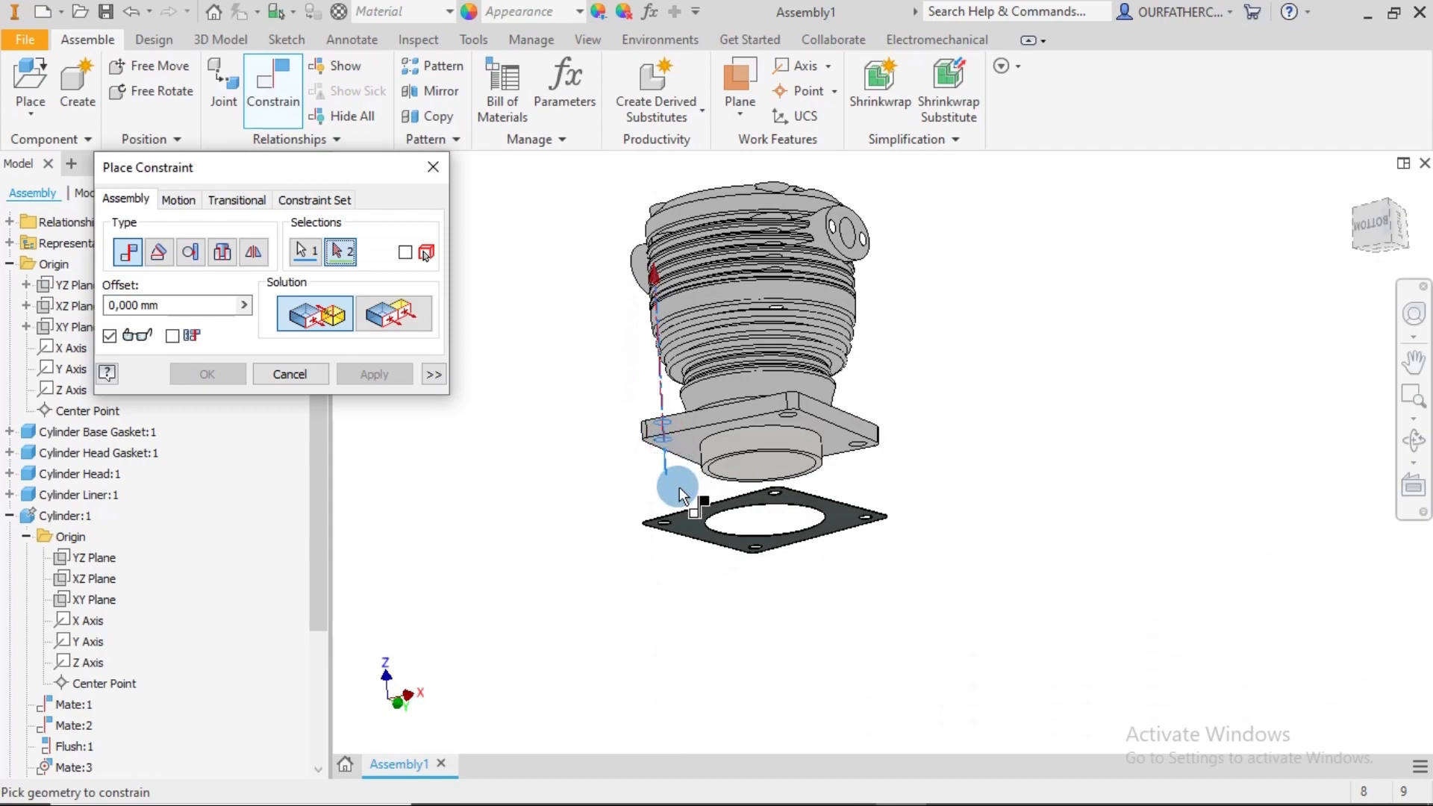
{"action": "middle_click_drag", "start_coordinate": [672, 486], "coordinate": [730, 538], "text": "shift"}
{"action": "scroll", "coordinate": [671, 541], "scroll_direction": "down", "scroll_amount": 10}
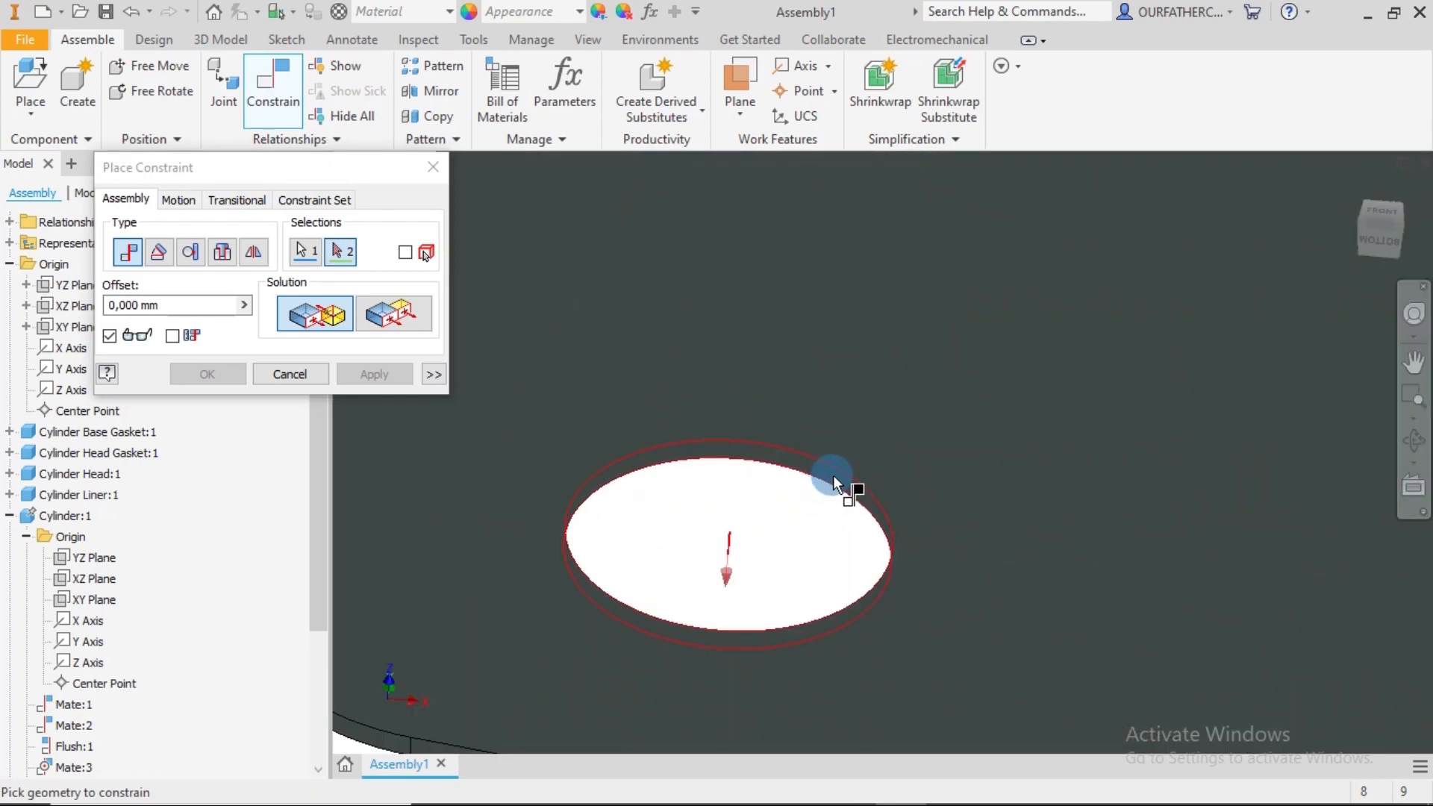
{"action": "left_click", "coordinate": [833, 478]}
{"action": "scroll", "coordinate": [829, 476], "scroll_direction": "up", "scroll_amount": 5}
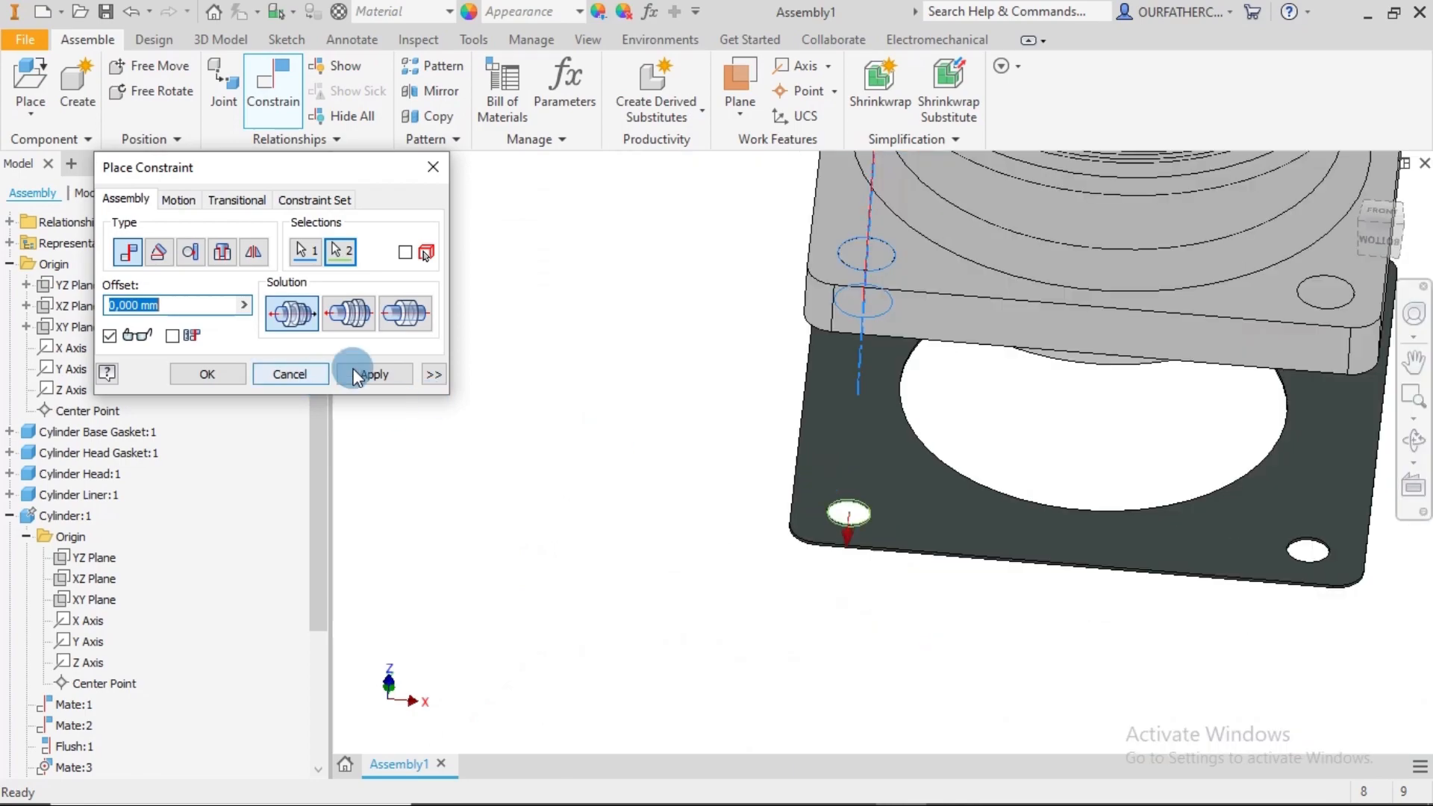
{"action": "left_click", "coordinate": [362, 375]}
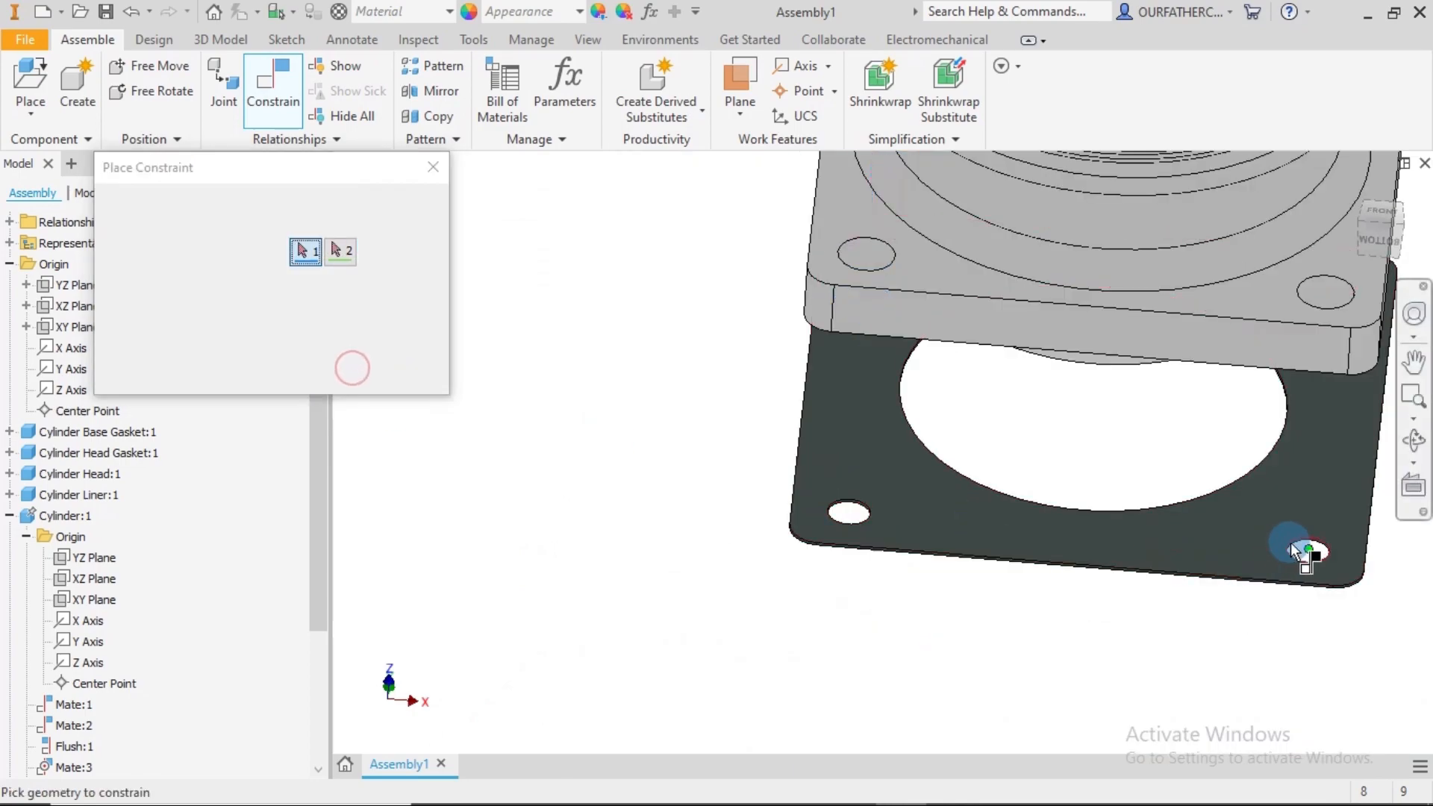
- Mate the adjacent front corner hole of the base flange to its base gasket hole, opposed with 0 mm offset
{"action": "left_click", "coordinate": [1338, 290]}
{"action": "scroll", "coordinate": [998, 470], "scroll_direction": "down", "scroll_amount": 5}
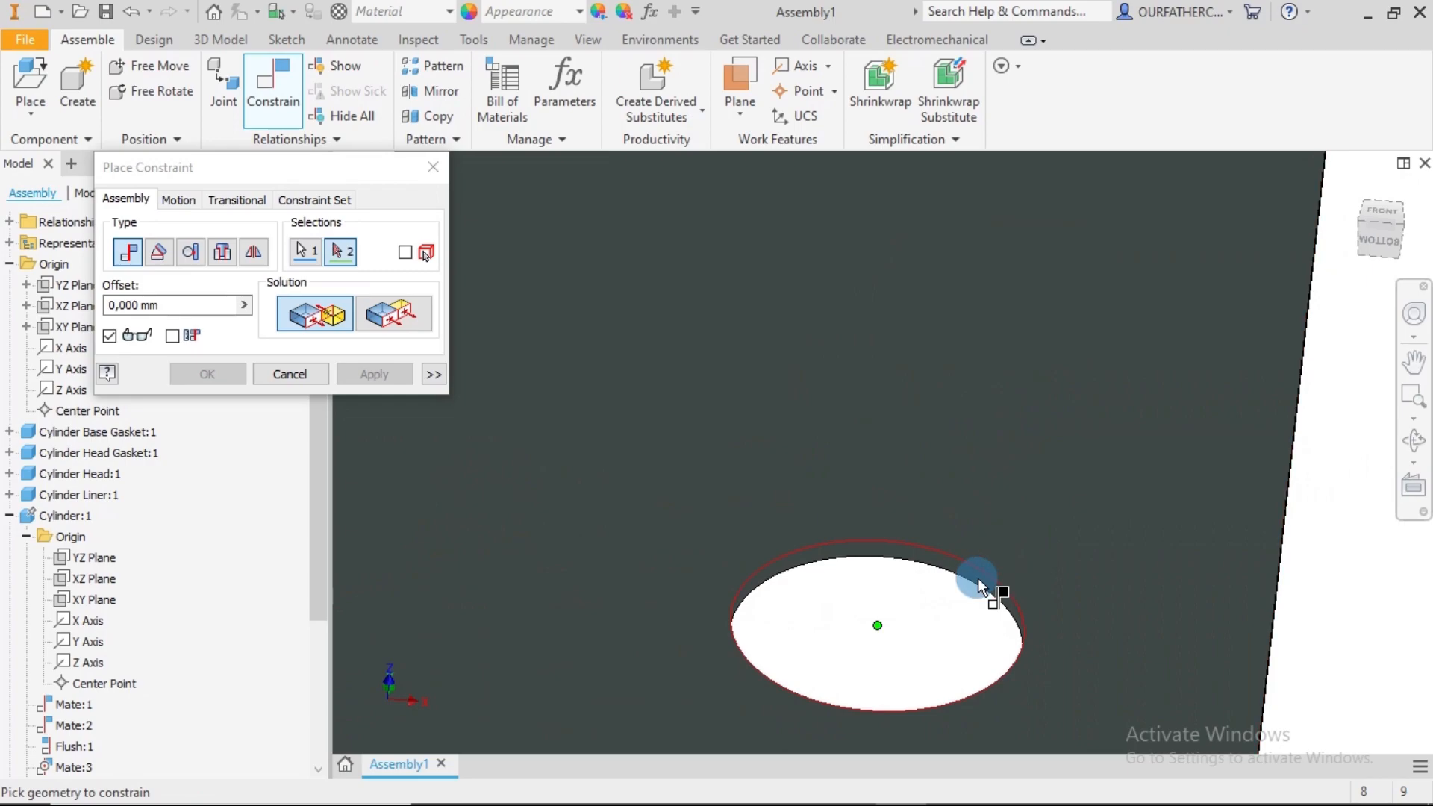
{"action": "left_click", "coordinate": [920, 554]}
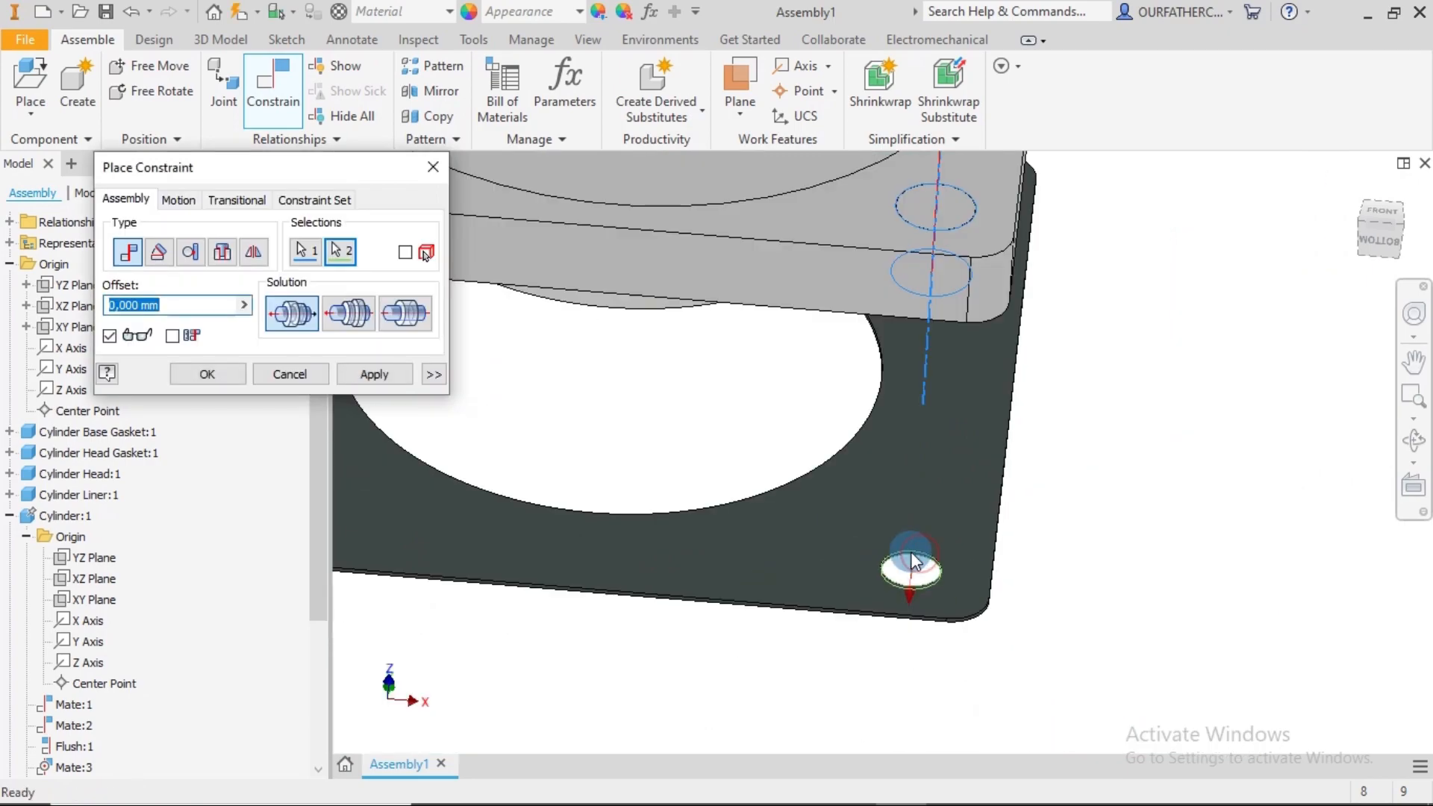
{"action": "left_click", "coordinate": [364, 371]}
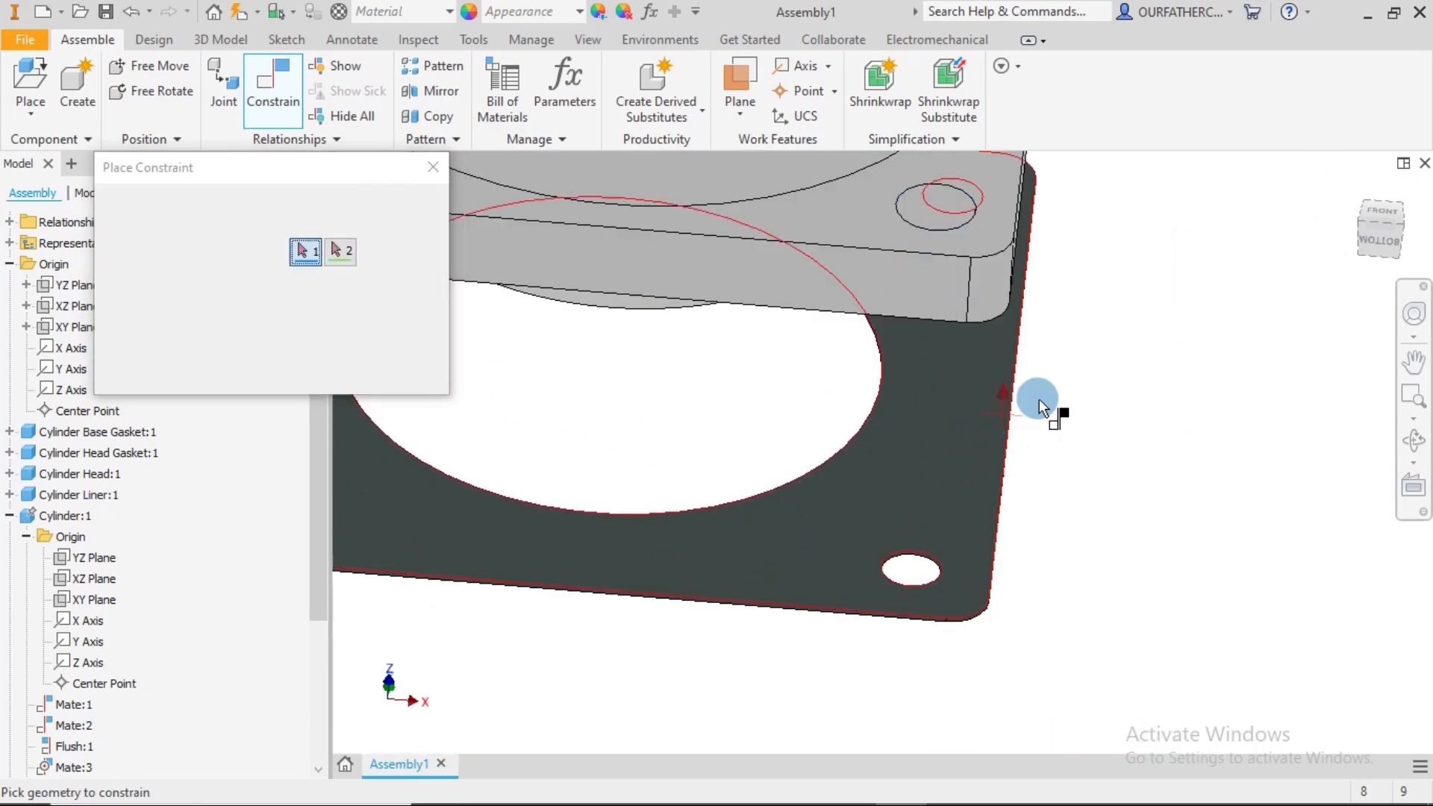
- Mate the right rear corner hole axis of the cylinder's base flange to the matching base gasket hole, opposed with 0 mm offset
{"action": "scroll", "coordinate": [1082, 426], "scroll_direction": "up", "scroll_amount": 5}
{"action": "middle_click_drag", "start_coordinate": [1078, 502], "coordinate": [1051, 470], "text": "shift"}
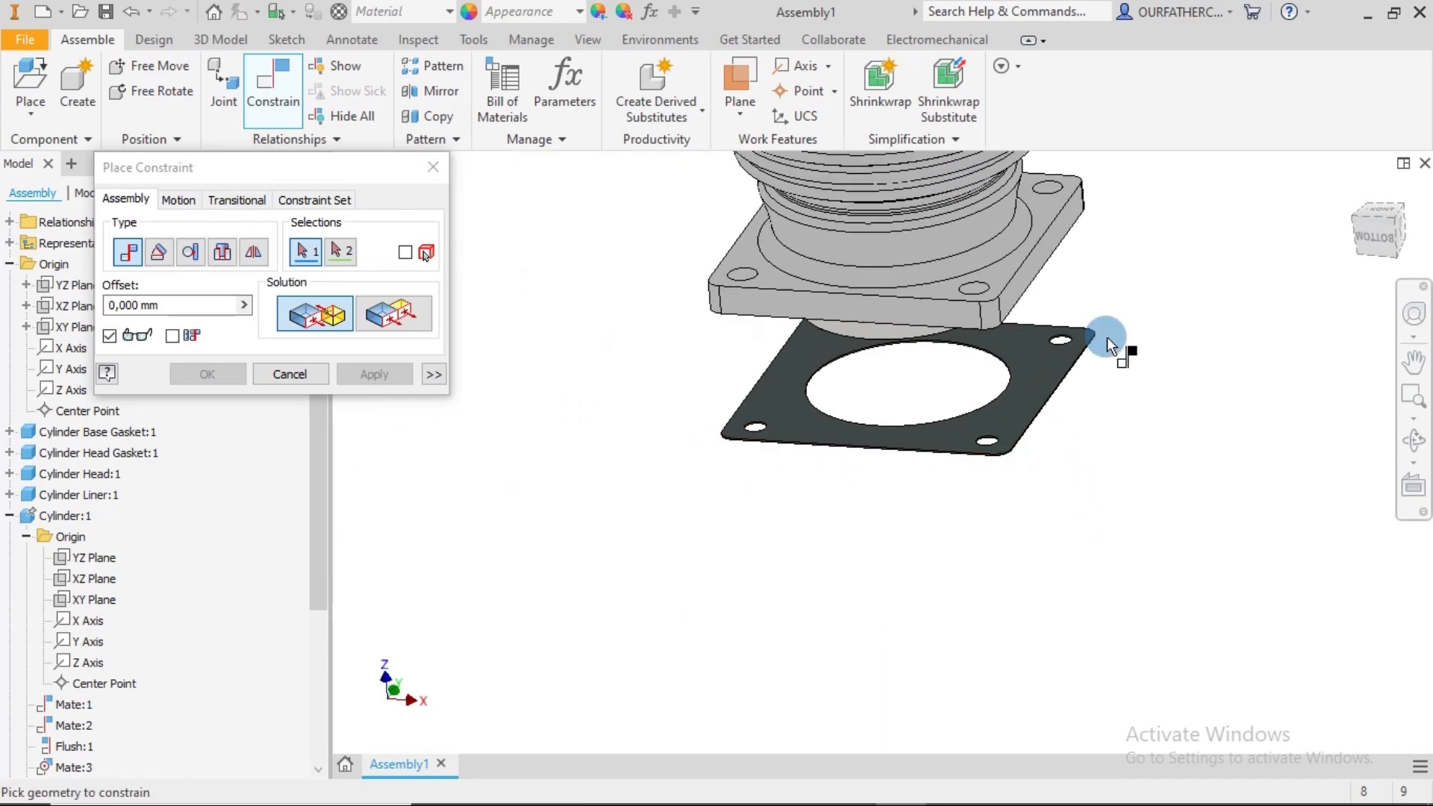
{"action": "scroll", "coordinate": [1068, 334], "scroll_direction": "down", "scroll_amount": 5}
{"action": "scroll", "coordinate": [1072, 321], "scroll_direction": "up", "scroll_amount": 5}
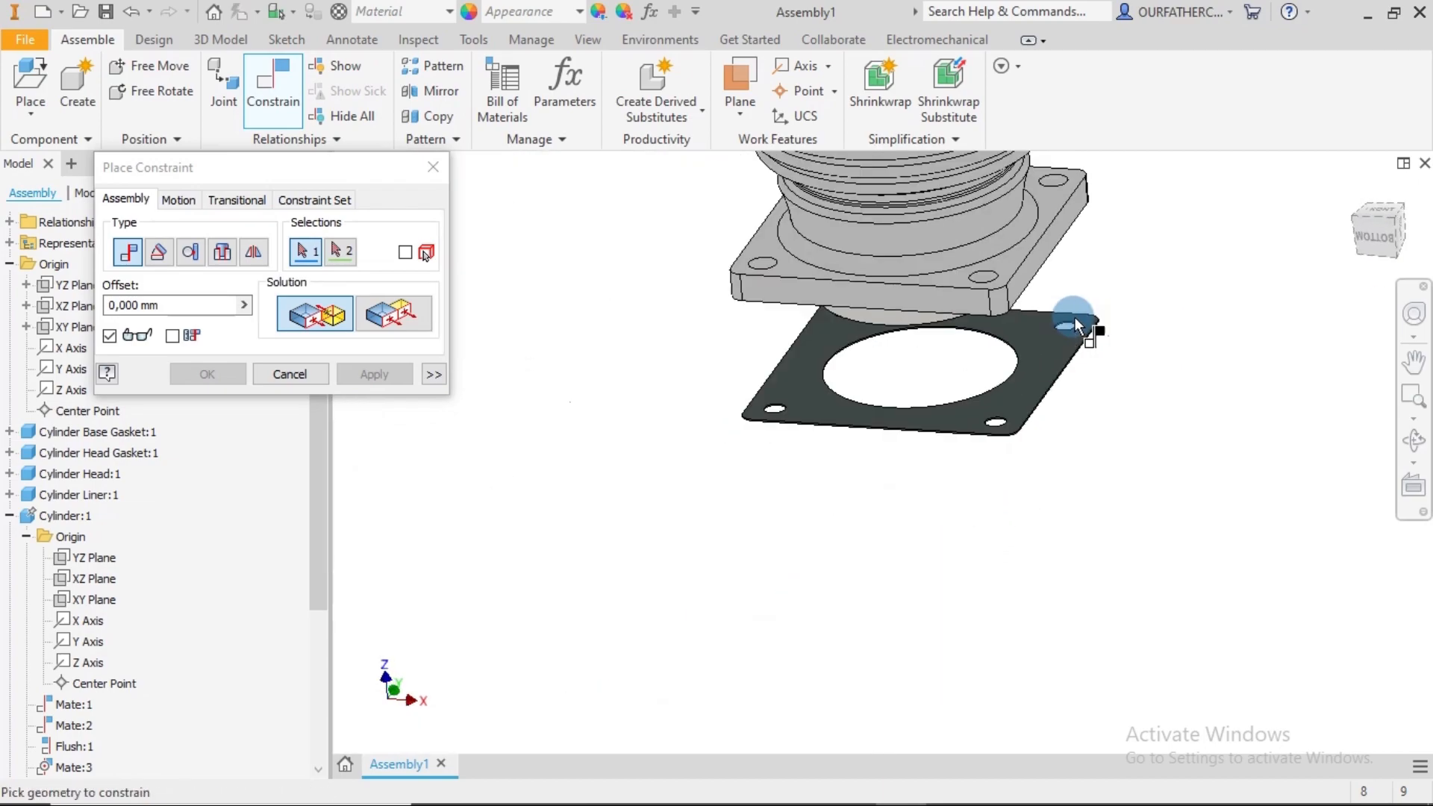
{"action": "middle_click_drag", "start_coordinate": [1086, 218], "coordinate": [1033, 269]}
{"action": "scroll", "coordinate": [1034, 275], "scroll_direction": "down", "scroll_amount": 5}
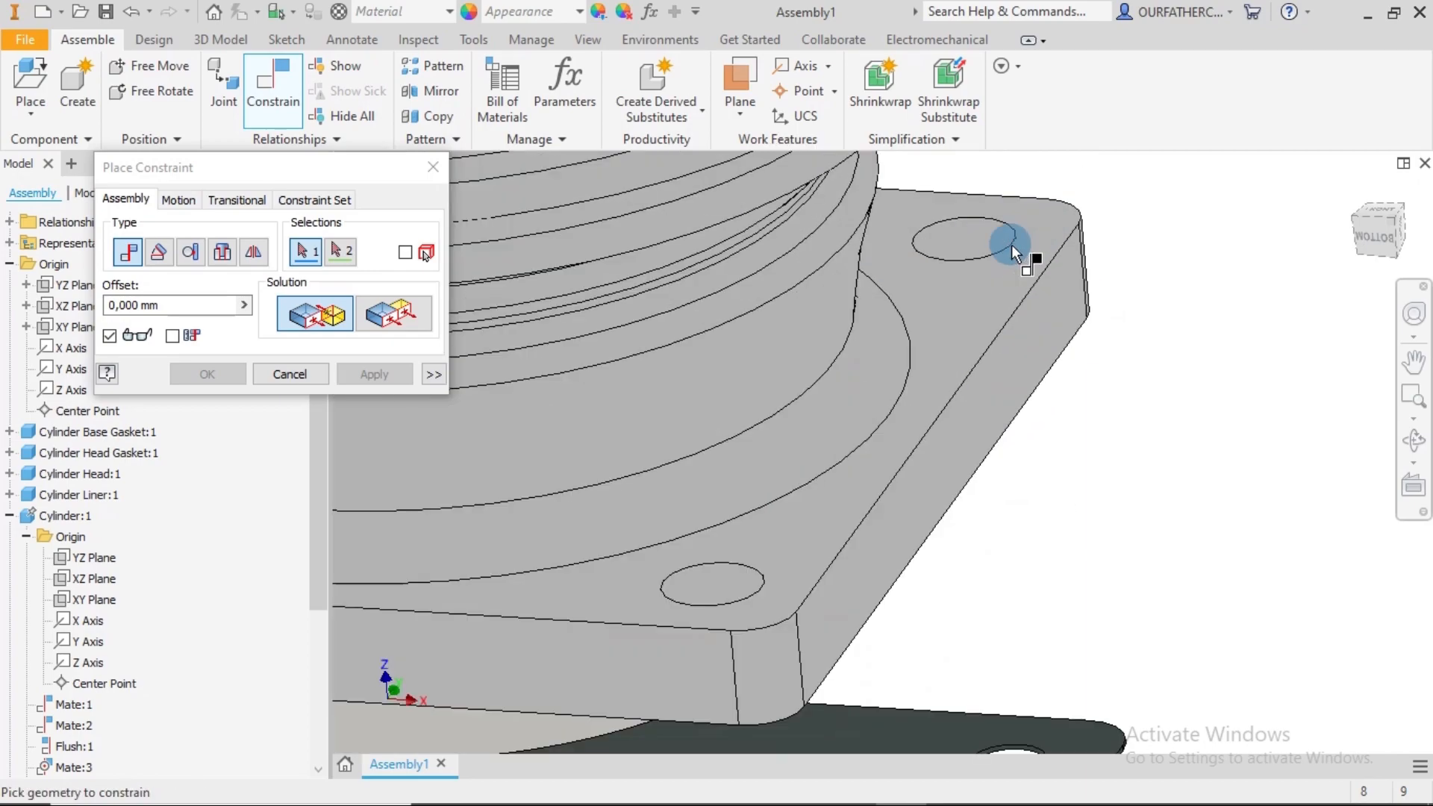
{"action": "left_click", "coordinate": [974, 225]}
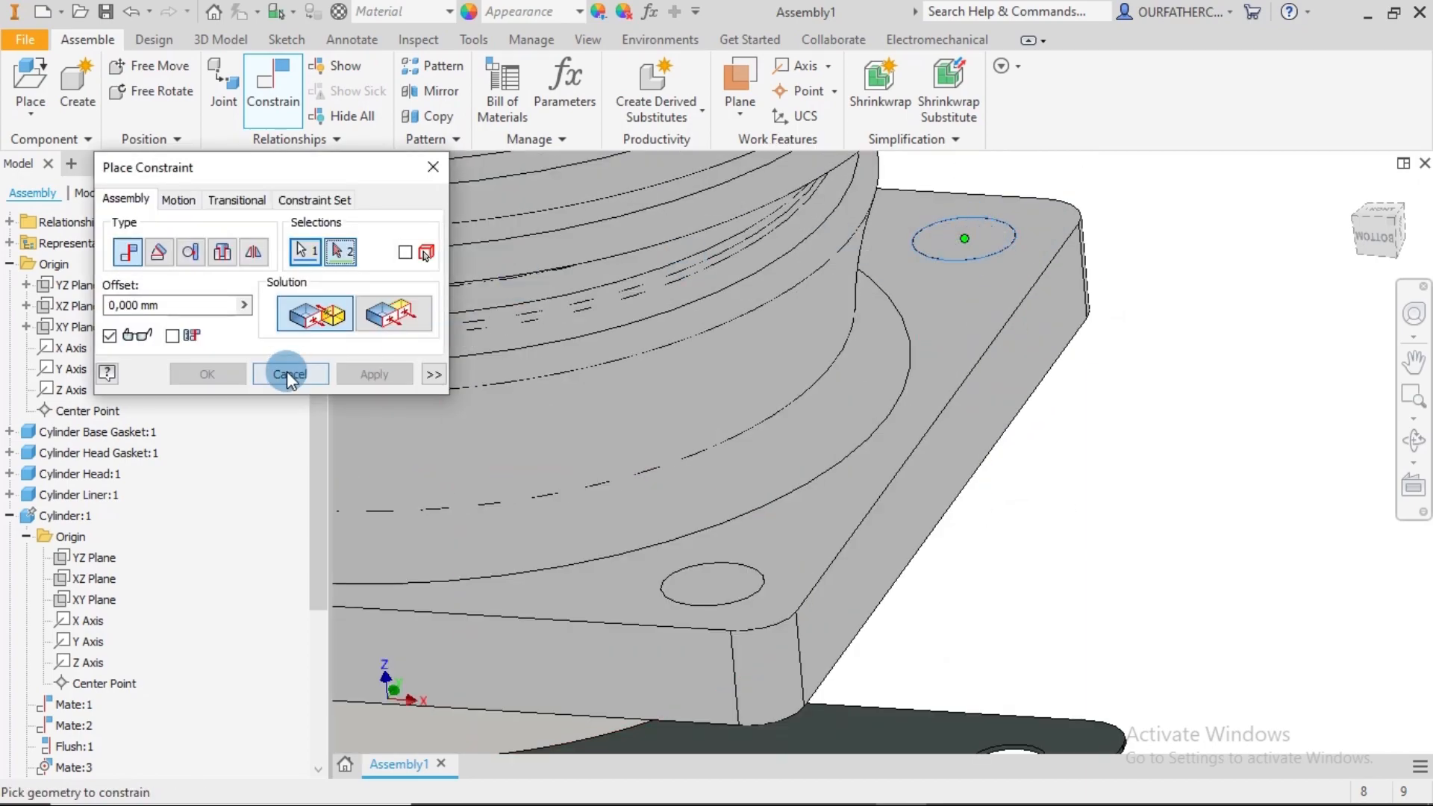
{"action": "left_click", "coordinate": [305, 251]}
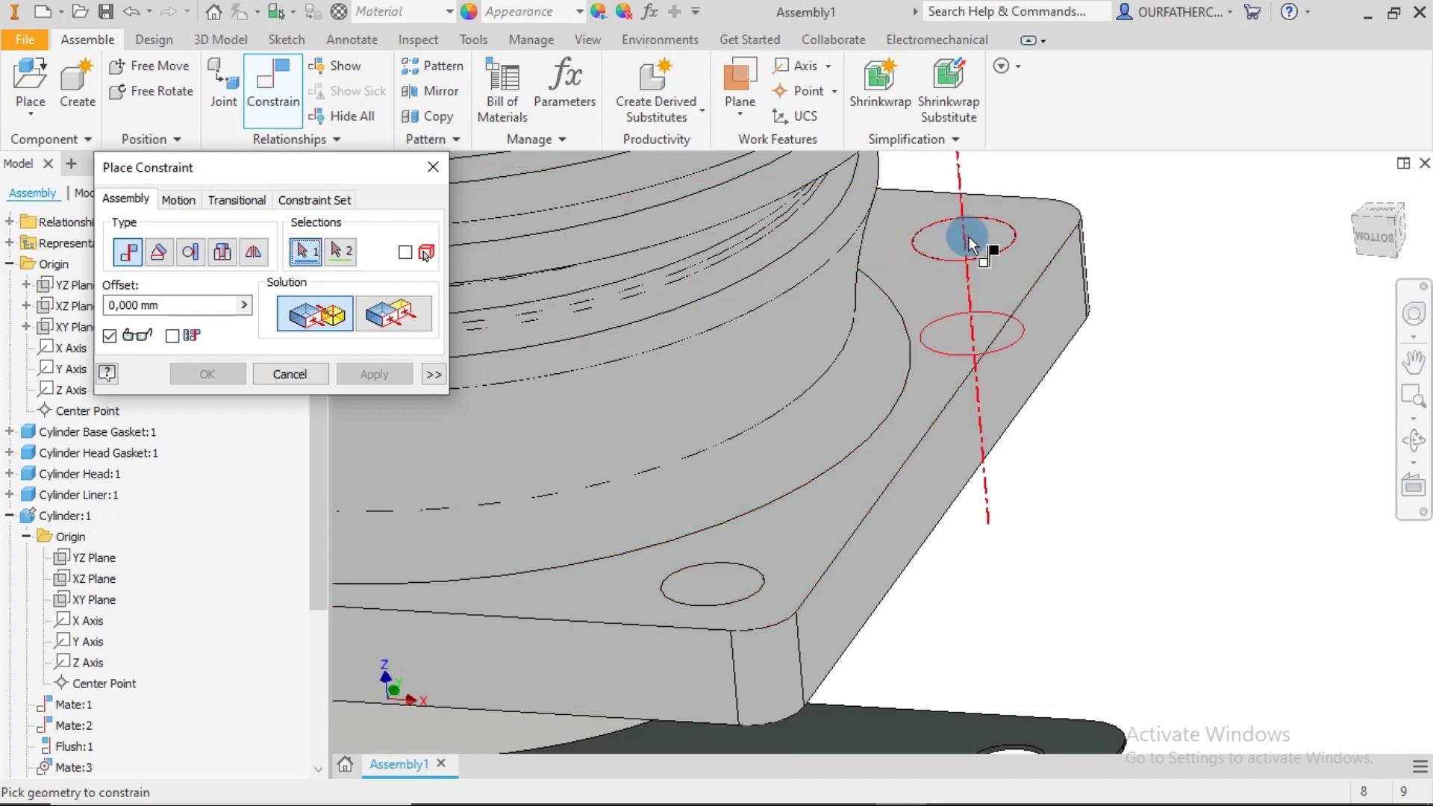
{"action": "left_click", "coordinate": [969, 236]}
{"action": "scroll", "coordinate": [1039, 329], "scroll_direction": "up", "scroll_amount": 5}
{"action": "scroll", "coordinate": [1042, 468], "scroll_direction": "down", "scroll_amount": 8}
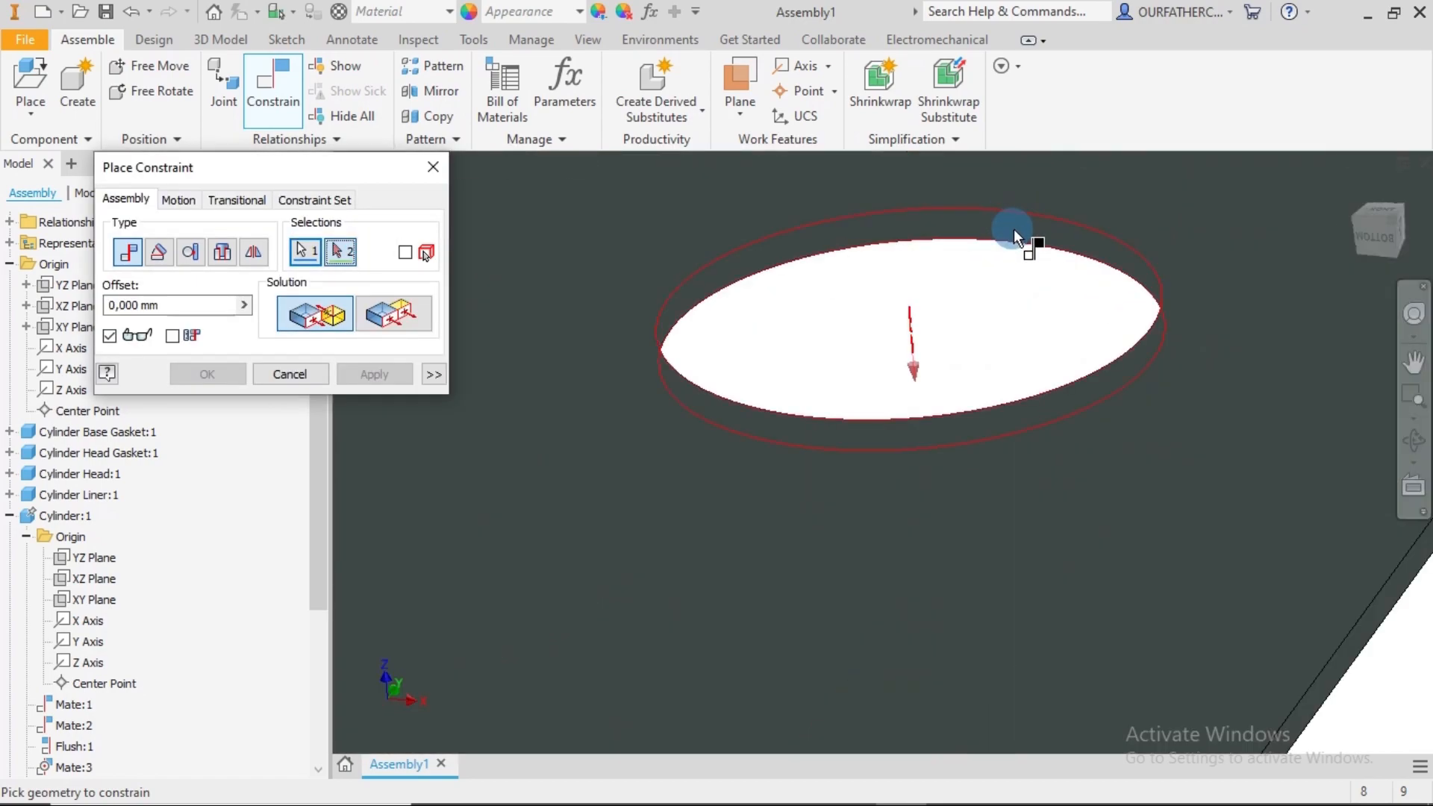
{"action": "left_click", "coordinate": [1013, 229]}
{"action": "scroll", "coordinate": [884, 314], "scroll_direction": "up", "scroll_amount": 4}
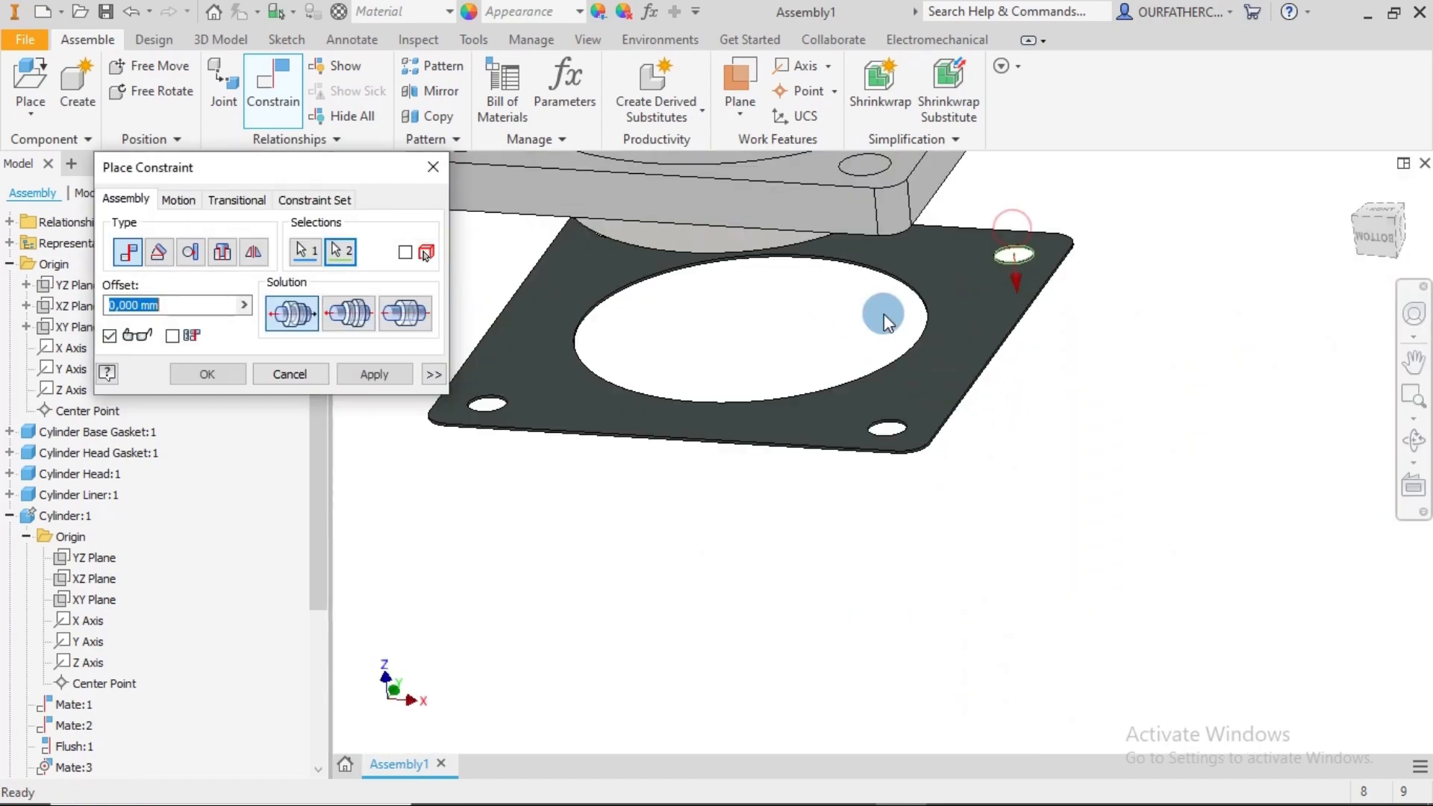
{"action": "left_click", "coordinate": [368, 374]}
{"action": "scroll", "coordinate": [1030, 463], "scroll_direction": "up", "scroll_amount": 3}
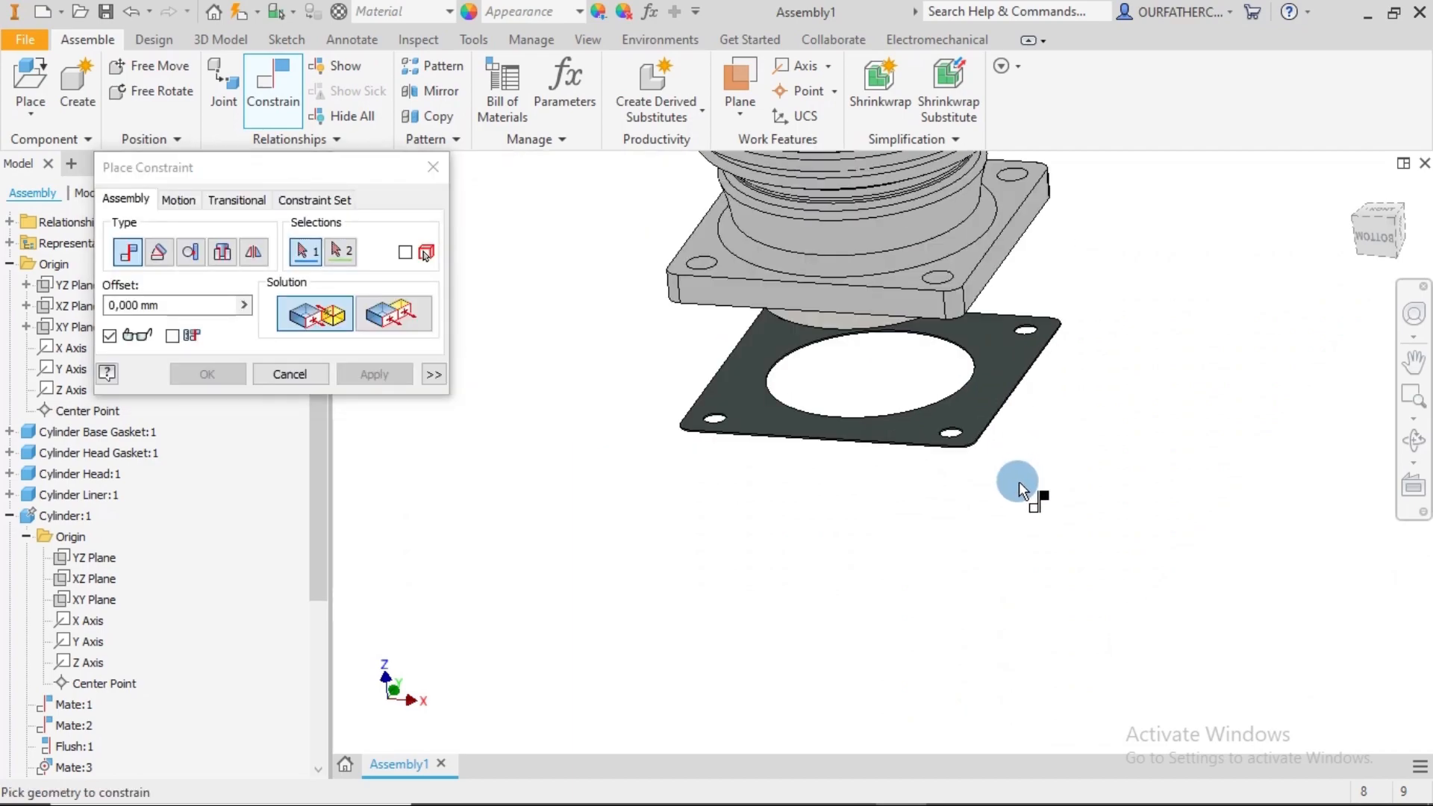
- Mate the underside of the cylinder's base flange to the base gasket's upper face with 0 mm offset, then finish constraining
{"action": "middle_click_drag", "start_coordinate": [1018, 486], "coordinate": [978, 360], "text": "shift"}
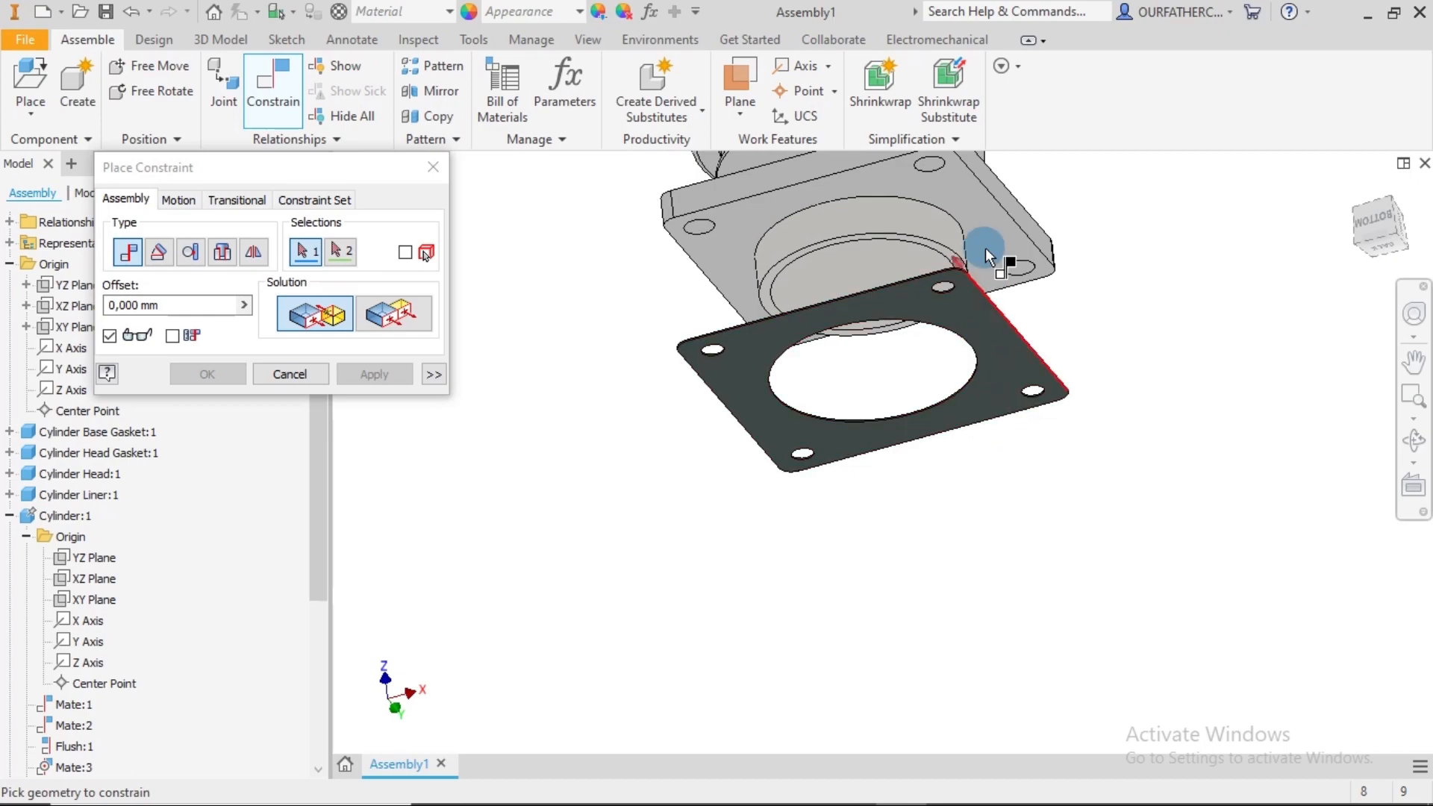
{"action": "left_click", "coordinate": [971, 209]}
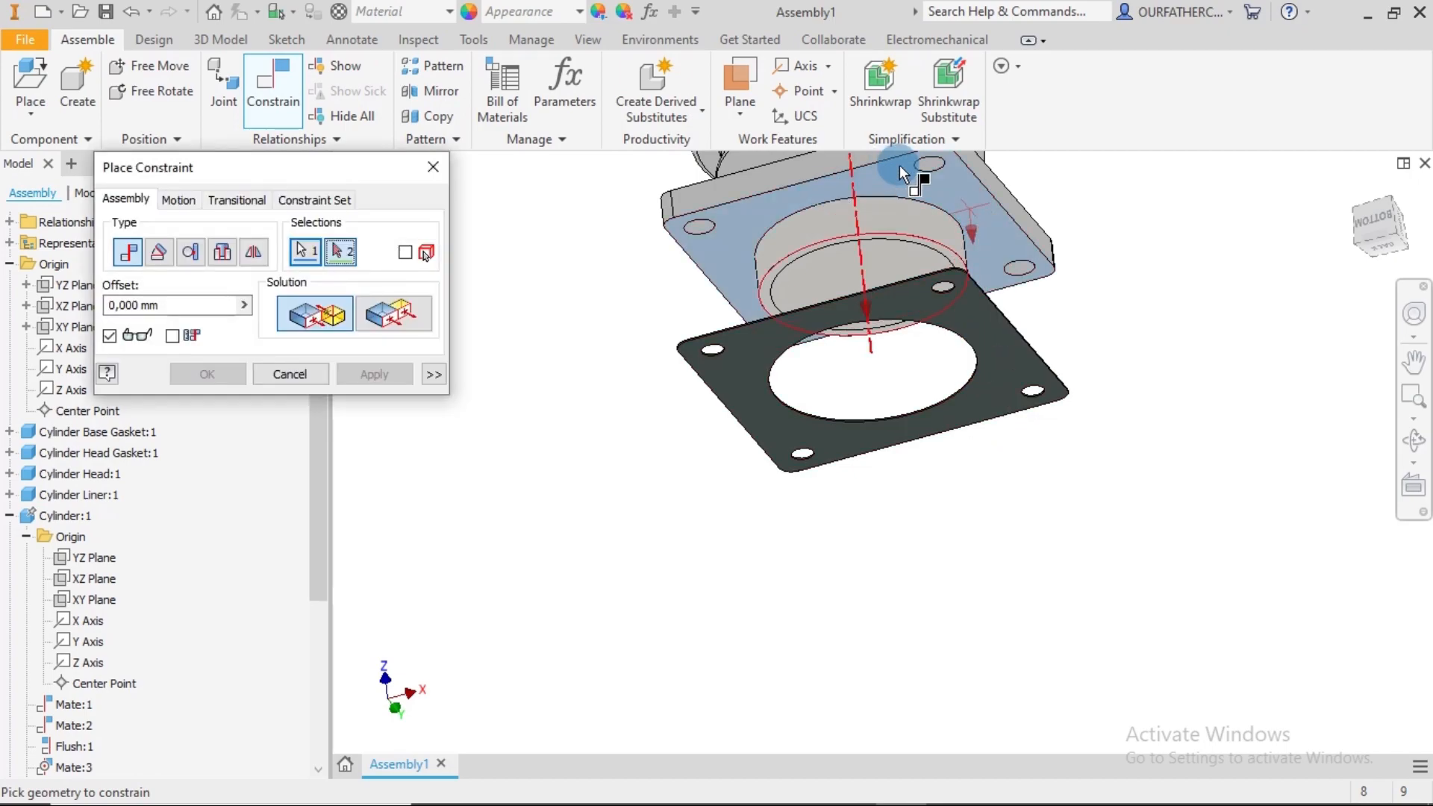
{"action": "middle_click_drag", "start_coordinate": [1118, 370], "coordinate": [1129, 419], "text": "shift"}
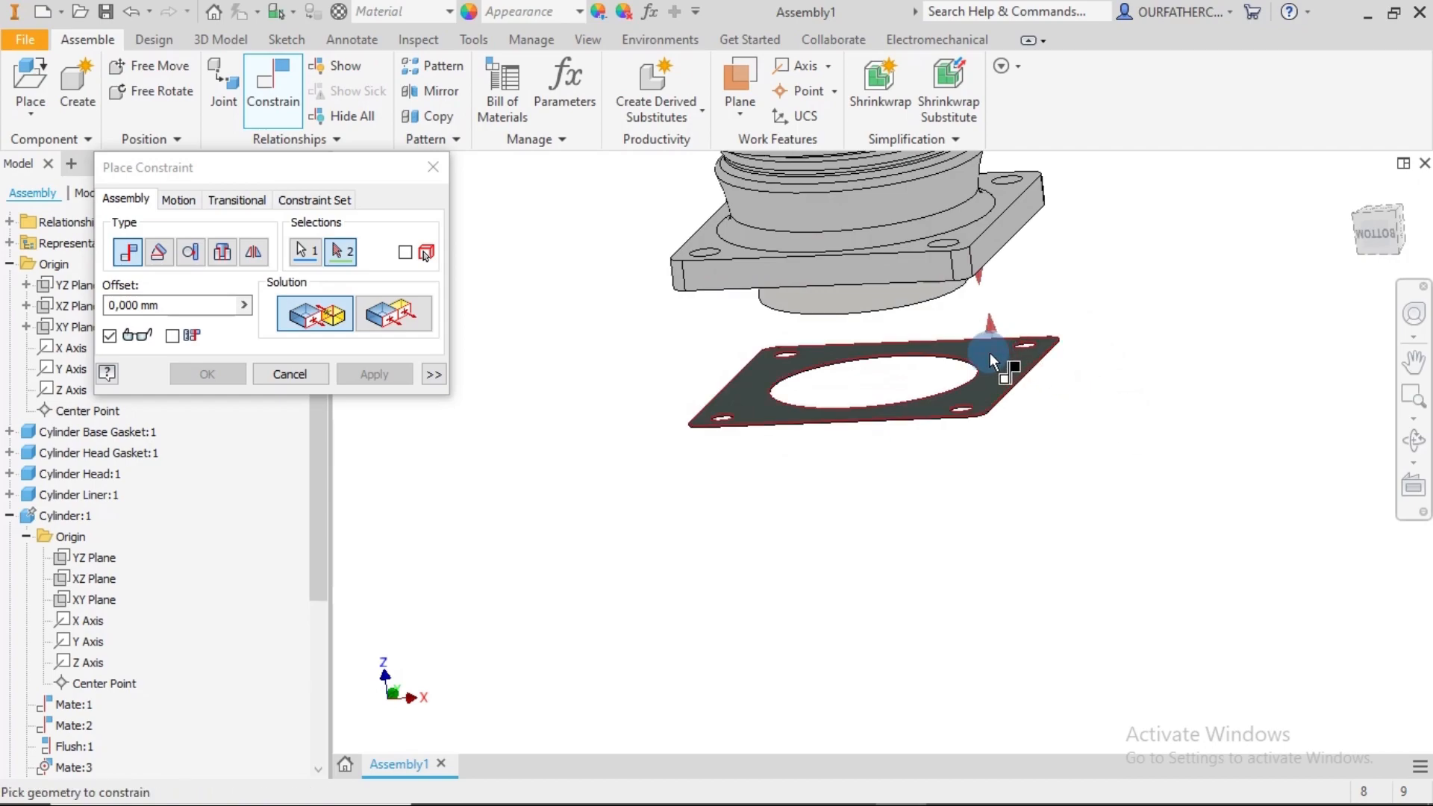
{"action": "left_click", "coordinate": [997, 373]}
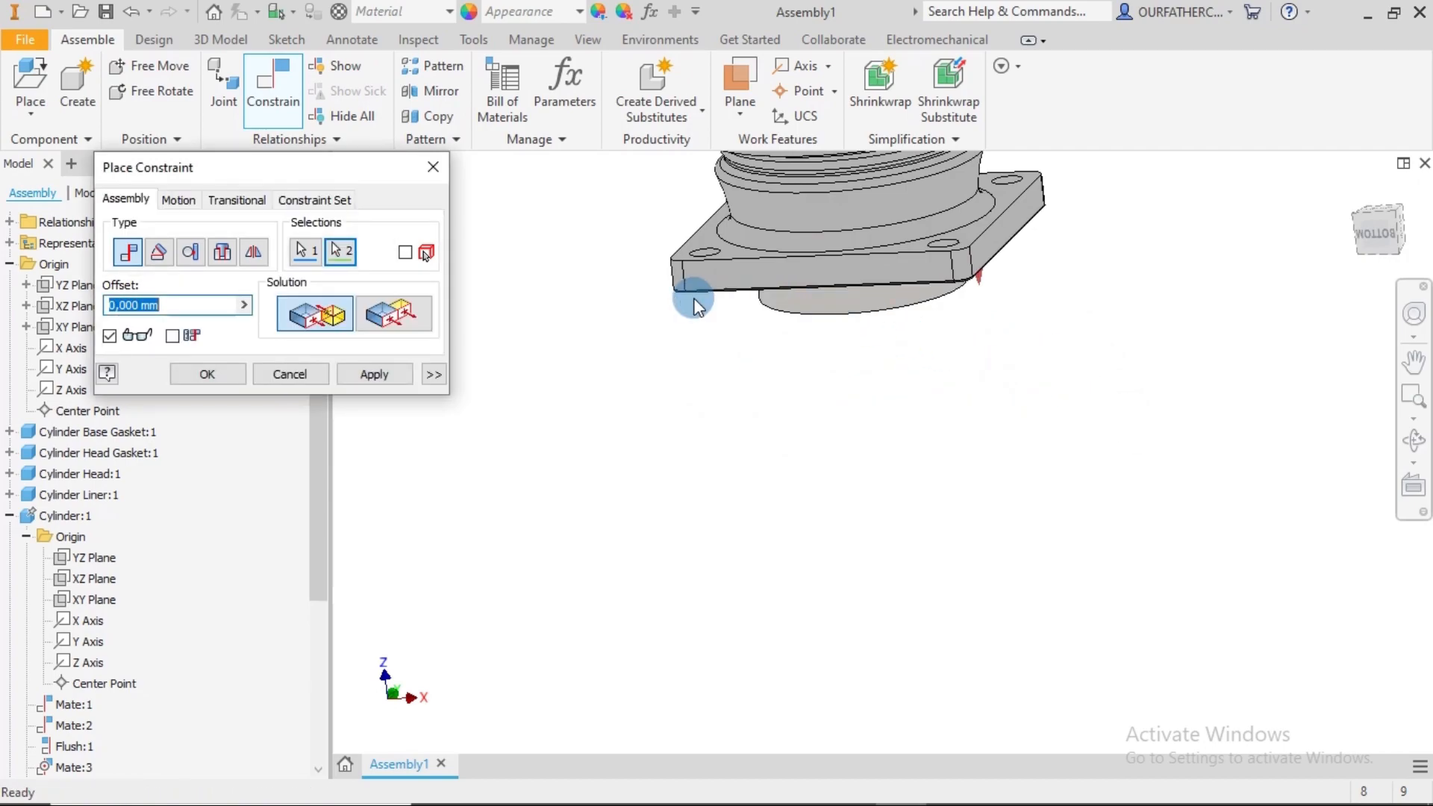
{"action": "middle_click_drag", "start_coordinate": [1094, 425], "coordinate": [1079, 436], "text": "shift"}
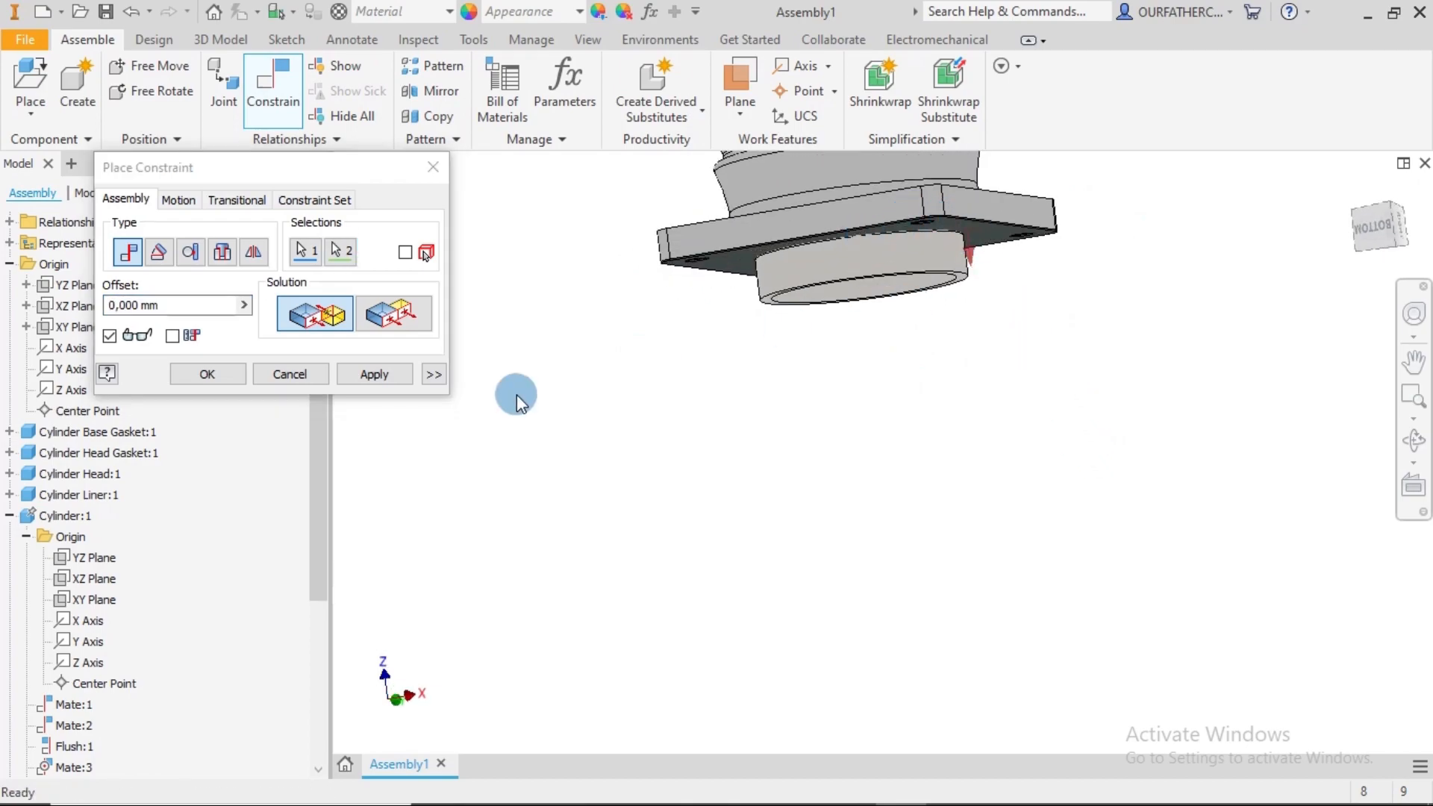
{"action": "left_click", "coordinate": [369, 374]}
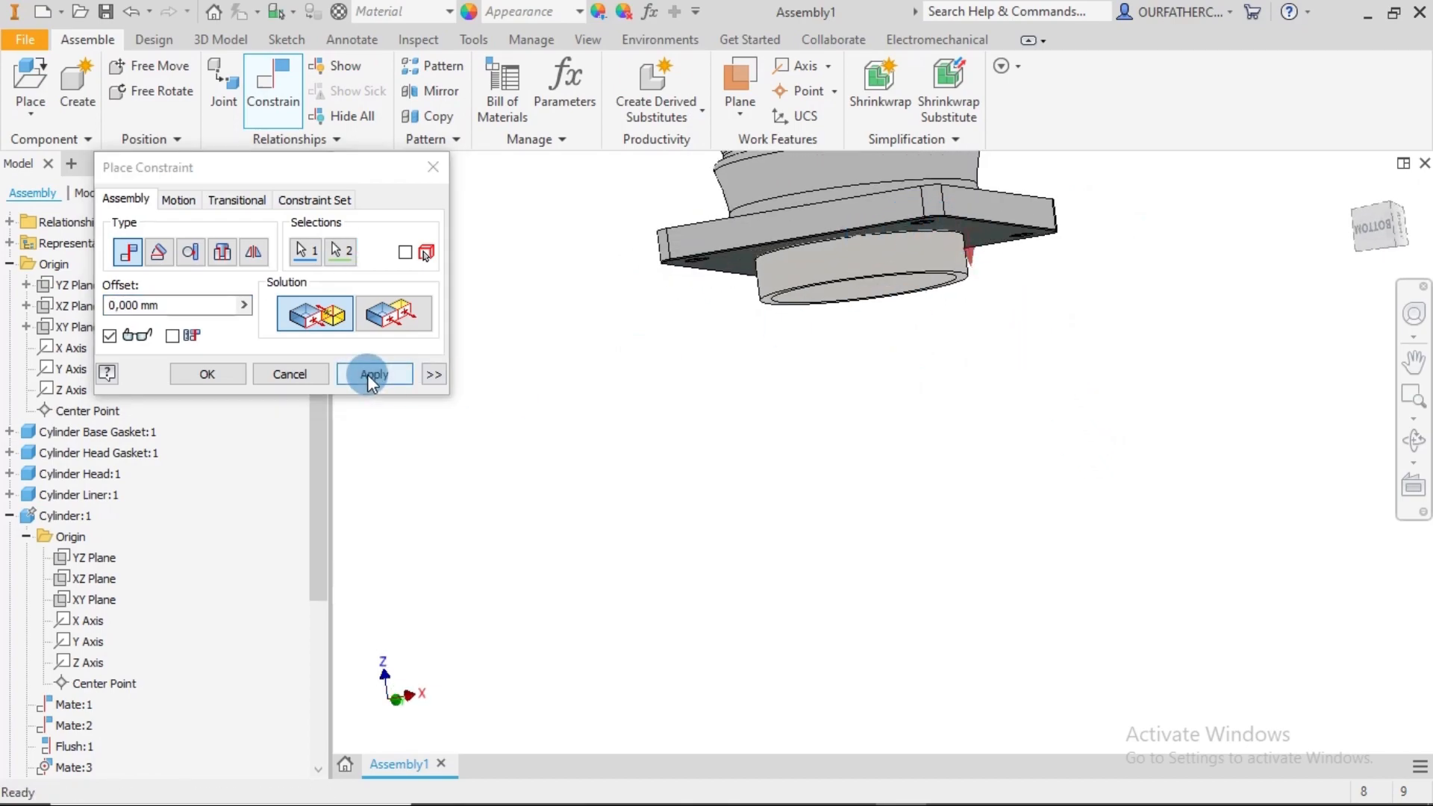
{"action": "left_click", "coordinate": [300, 373]}
- Open the cylinder head for in-place editing within the assembly
{"action": "scroll", "coordinate": [822, 487], "scroll_direction": "down", "scroll_amount": 2}
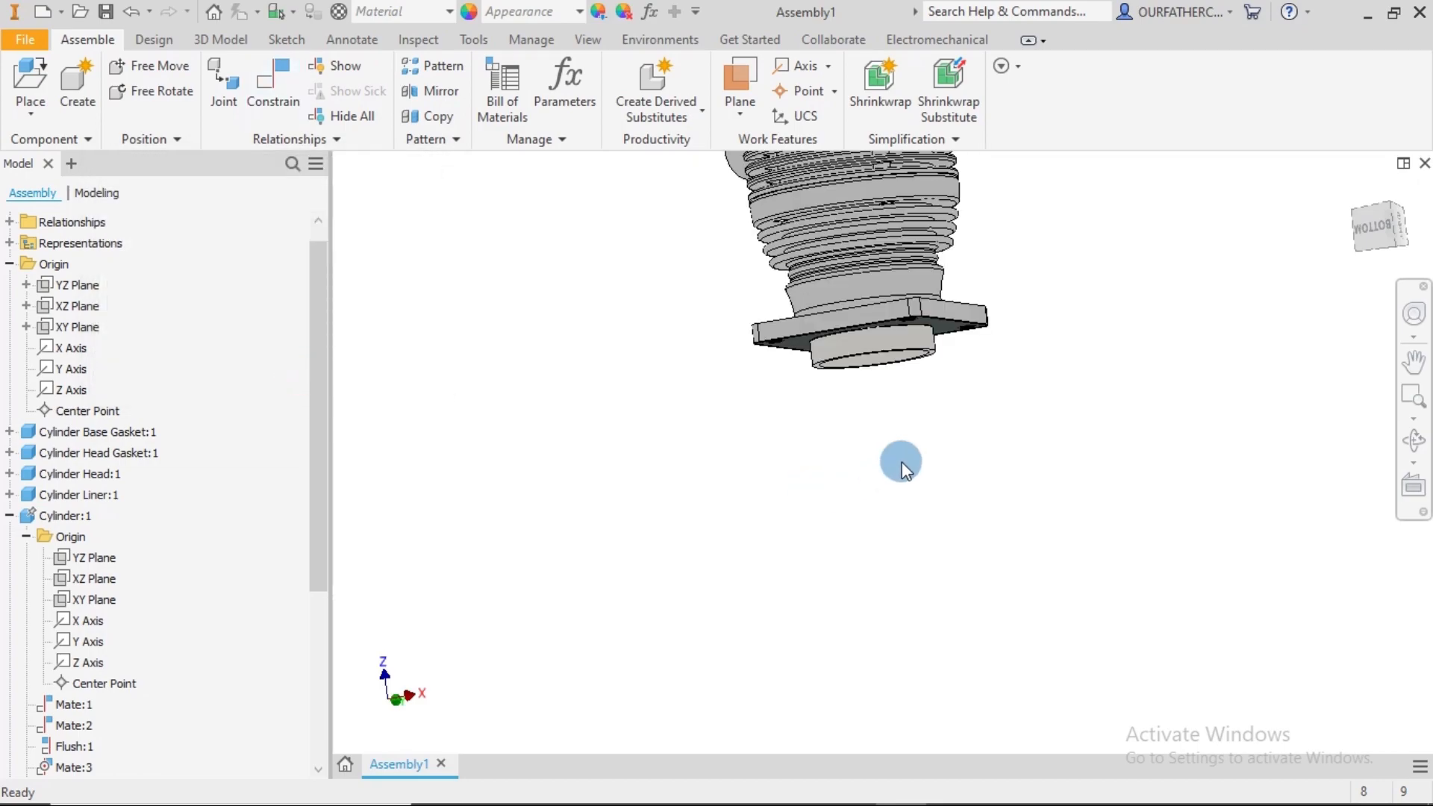
{"action": "middle_click_drag", "start_coordinate": [902, 461], "coordinate": [955, 517], "text": "shift"}
{"action": "scroll", "coordinate": [968, 477], "scroll_direction": "down", "scroll_amount": 5}
{"action": "middle_click_drag", "start_coordinate": [1008, 403], "coordinate": [854, 483]}
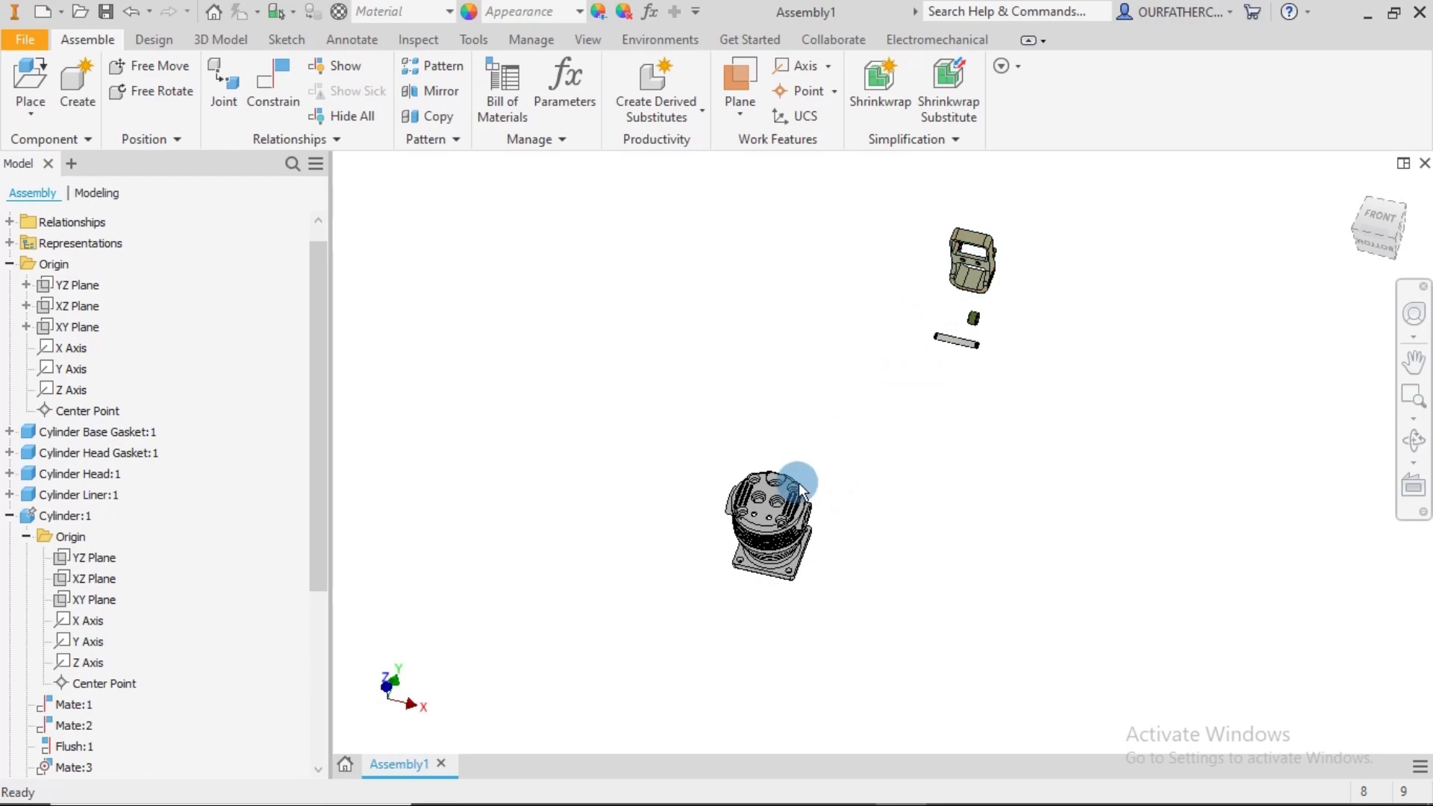
{"action": "scroll", "coordinate": [800, 489], "scroll_direction": "up", "scroll_amount": 3}
{"action": "middle_click_drag", "start_coordinate": [946, 516], "coordinate": [969, 489], "text": "shift"}
{"action": "mouse_move", "coordinate": [943, 537]}
{"action": "middle_mouse_down", "text": "shift"}
{"action": "mouse_move", "coordinate": [995, 537]}
{"action": "mouse_move", "coordinate": [924, 545]}
{"action": "middle_mouse_up", "text": "shift"}
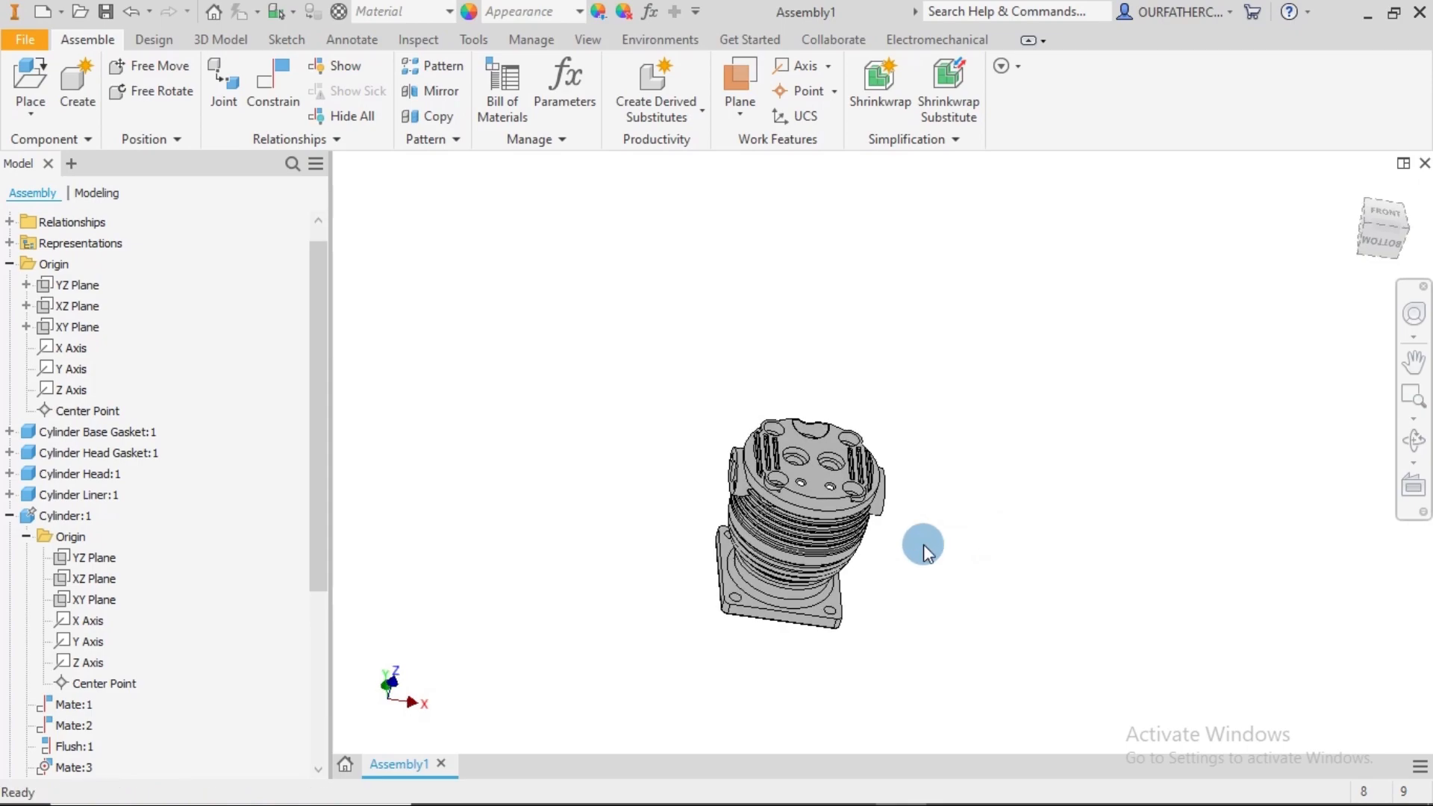
{"action": "left_click", "coordinate": [824, 521]}
{"action": "right_click", "coordinate": [824, 520]}
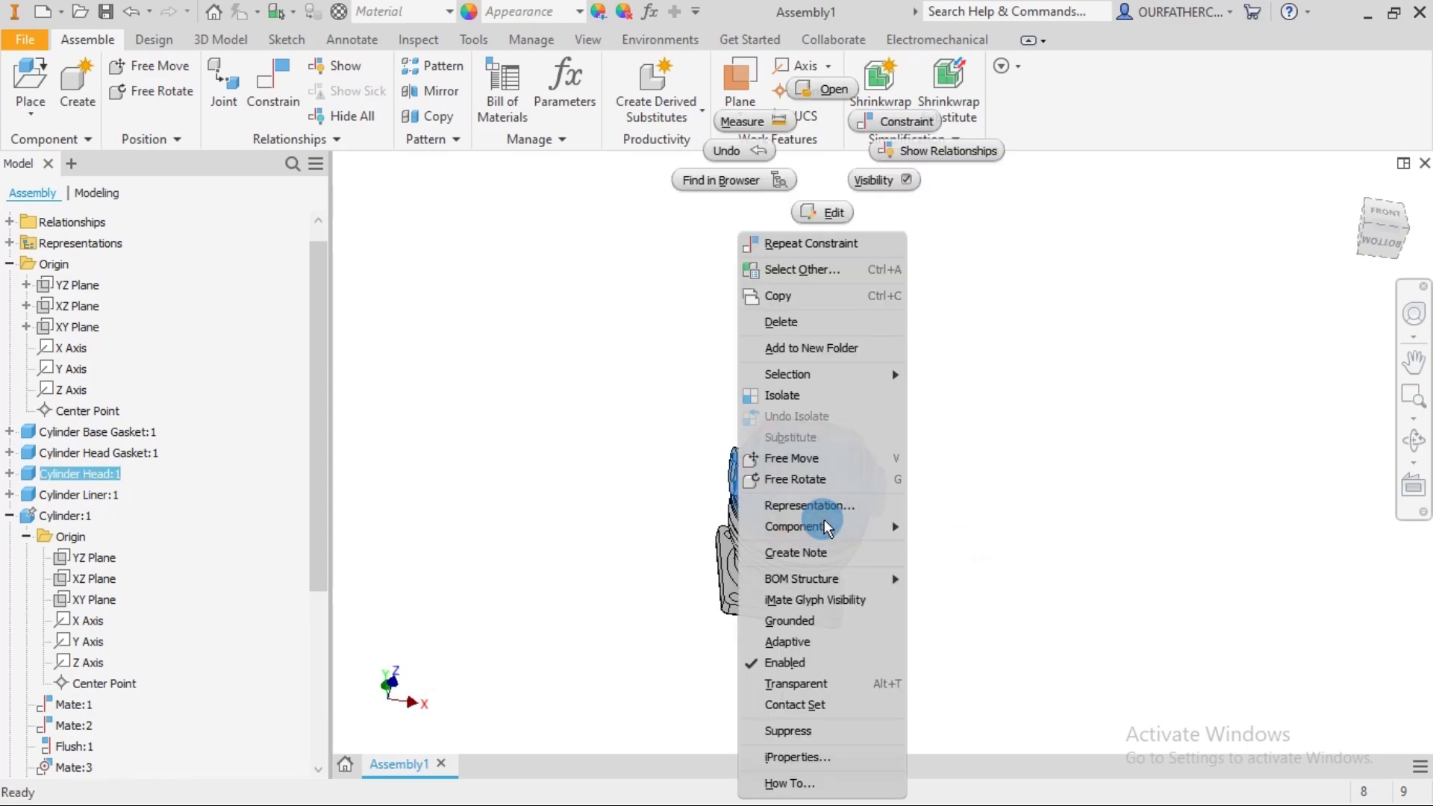
{"action": "left_click", "coordinate": [1012, 418]}
{"action": "left_click", "coordinate": [841, 509]}
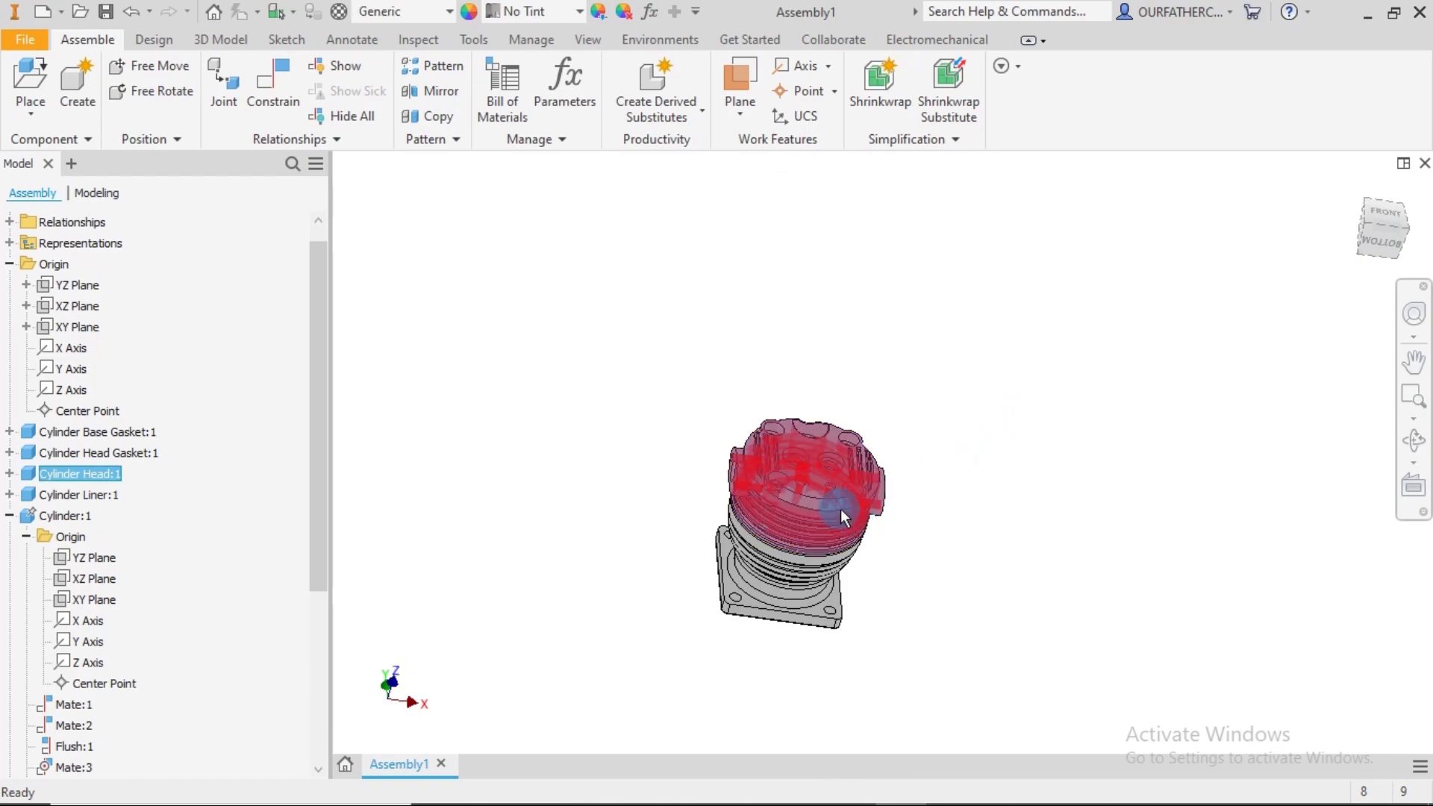
{"action": "right_click", "coordinate": [839, 509]}
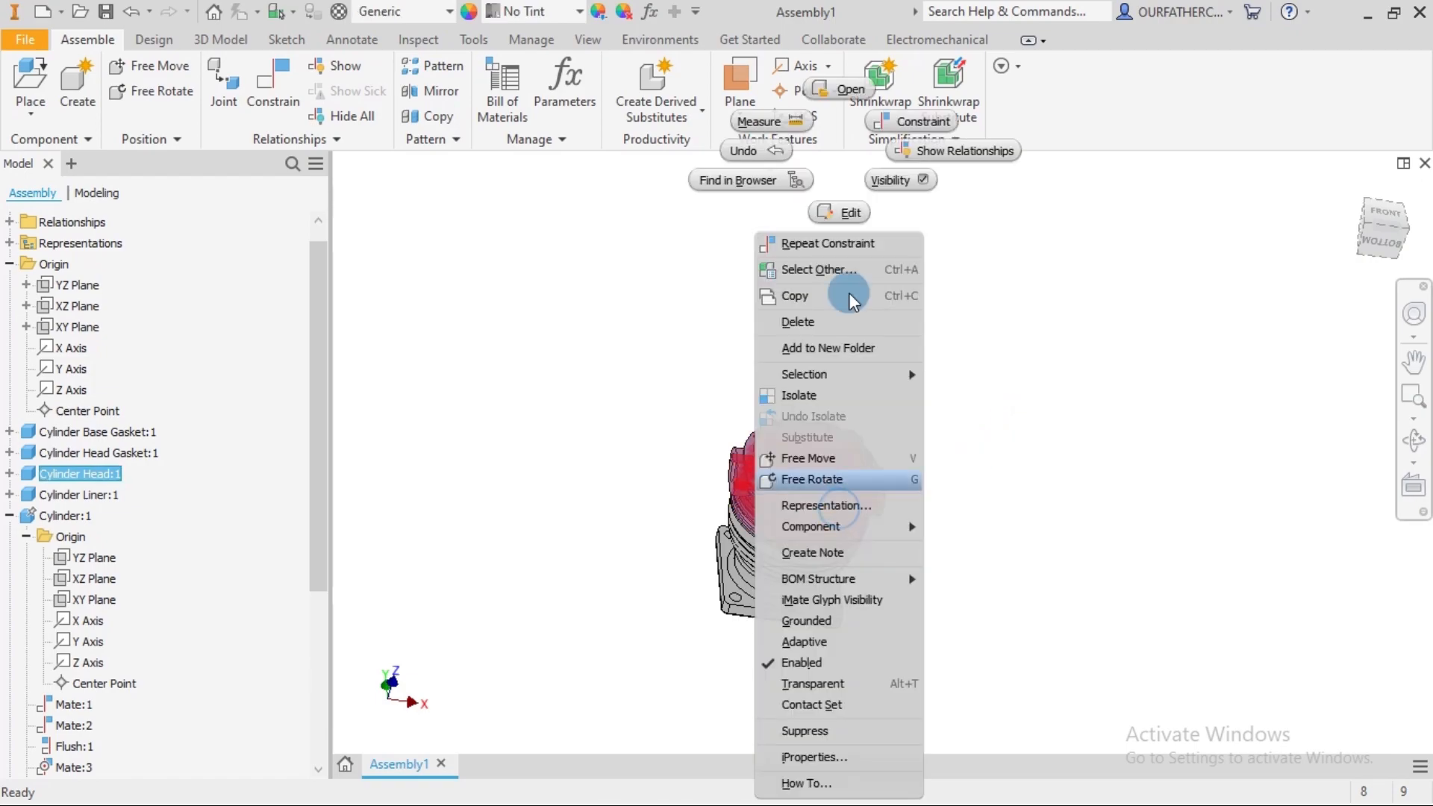
{"action": "left_click", "coordinate": [848, 215]}
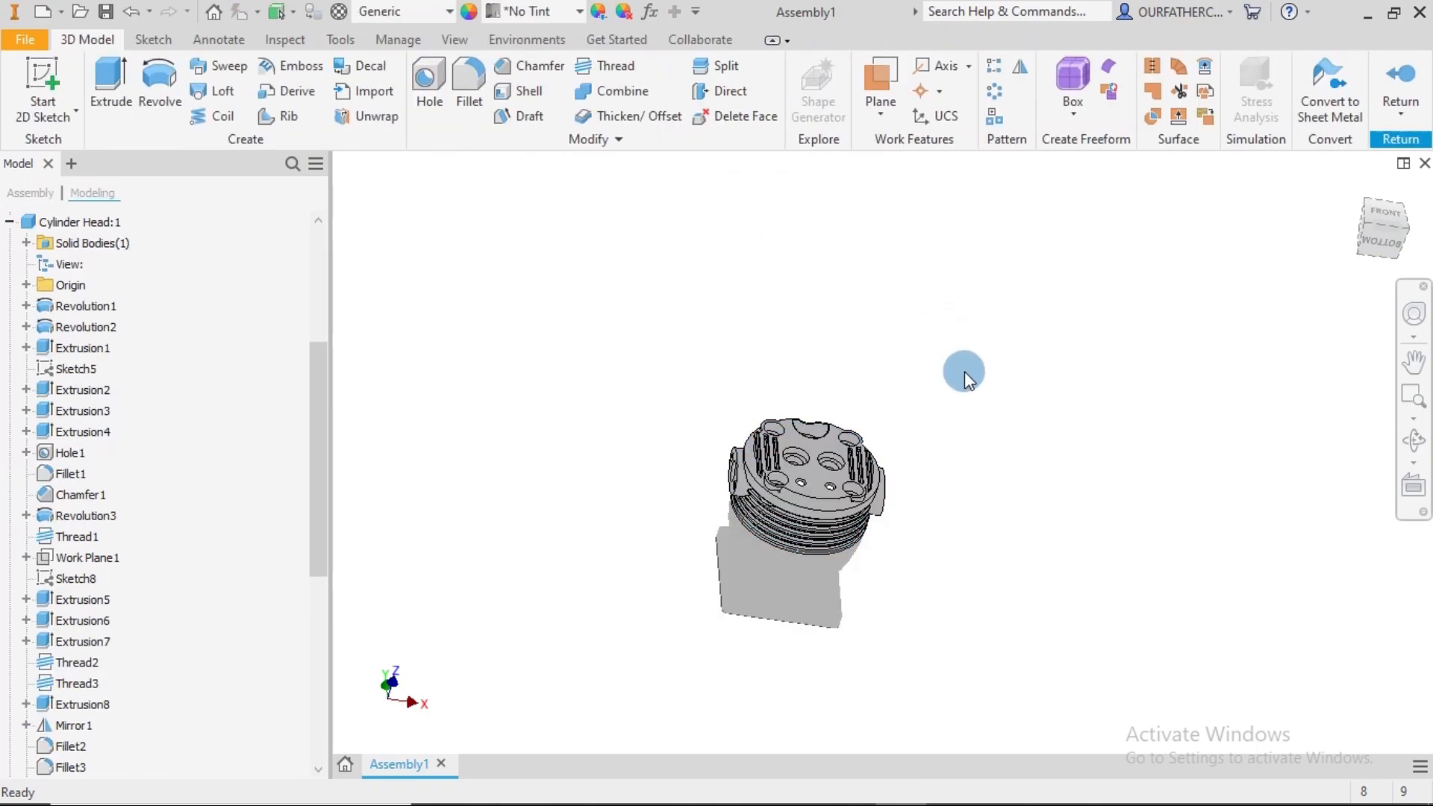
- Open Sketch5, which defines the cylinder head's corner bolt recesses, for editing
{"action": "middle_click_drag", "start_coordinate": [938, 503], "coordinate": [924, 502], "text": "shift"}
{"action": "scroll", "coordinate": [836, 498], "scroll_direction": "down", "scroll_amount": 3}
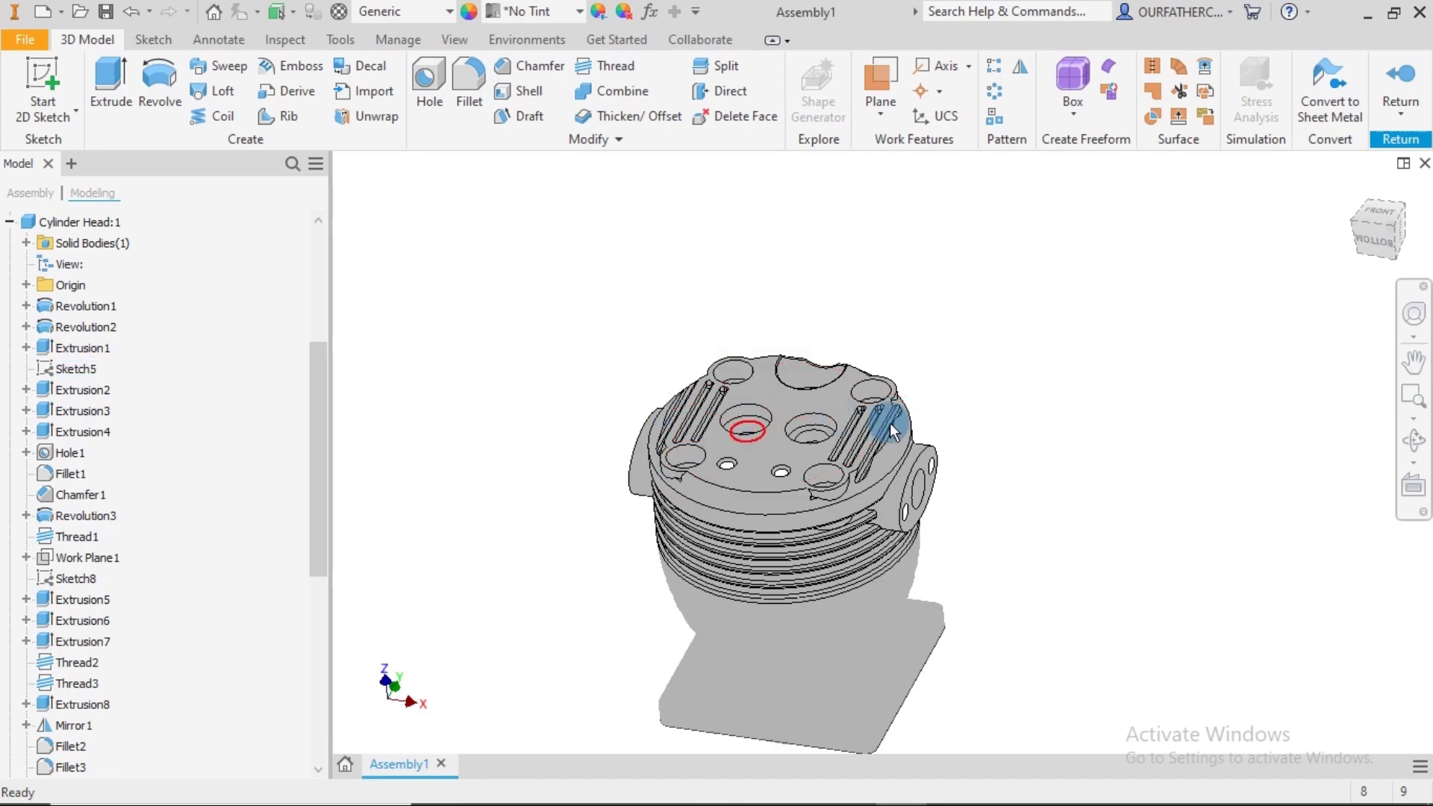
{"action": "middle_click_drag", "start_coordinate": [1021, 481], "coordinate": [1036, 542], "text": "shift"}
{"action": "scroll", "coordinate": [742, 371], "scroll_direction": "up", "scroll_amount": 5}
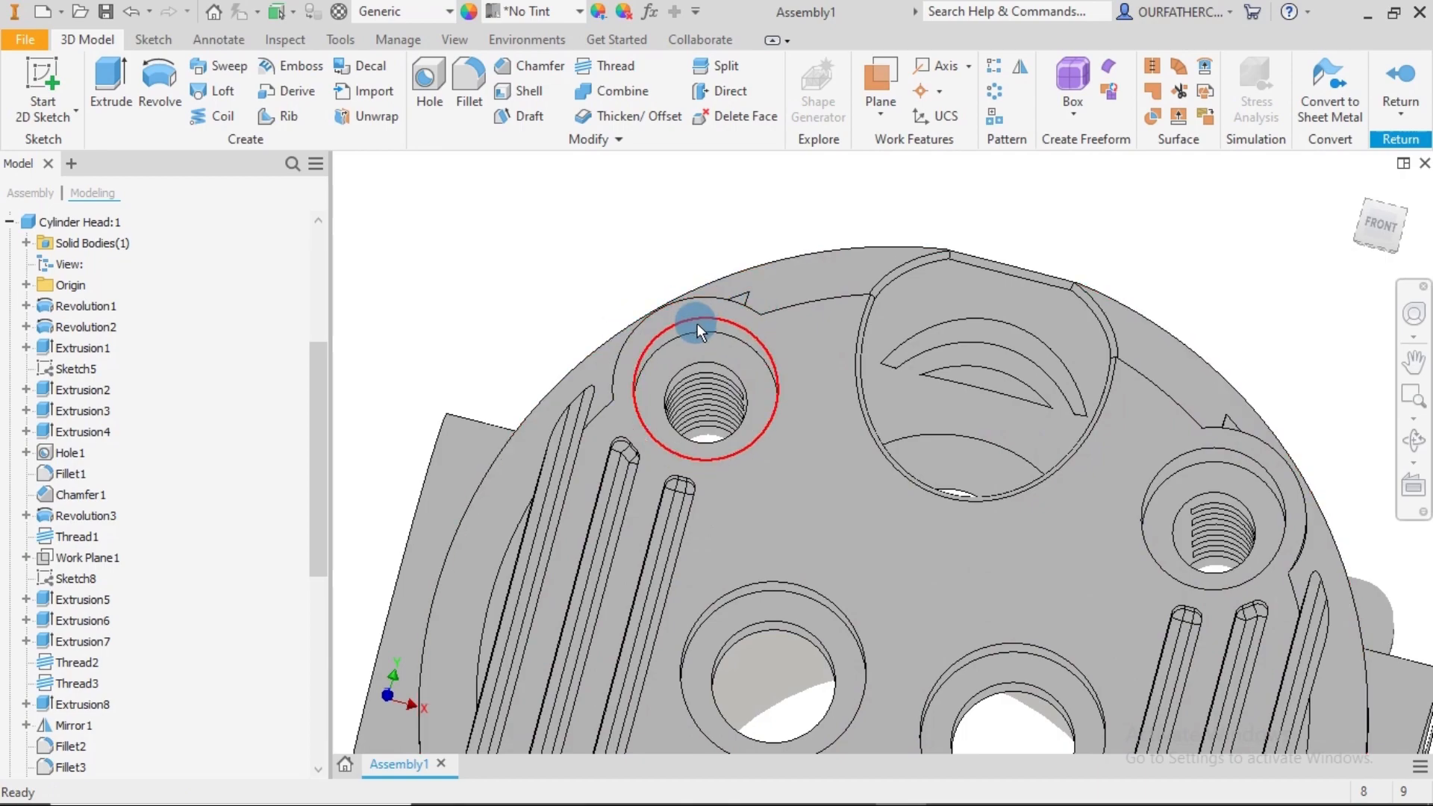
{"action": "scroll", "coordinate": [692, 327], "scroll_direction": "up", "scroll_amount": 3}
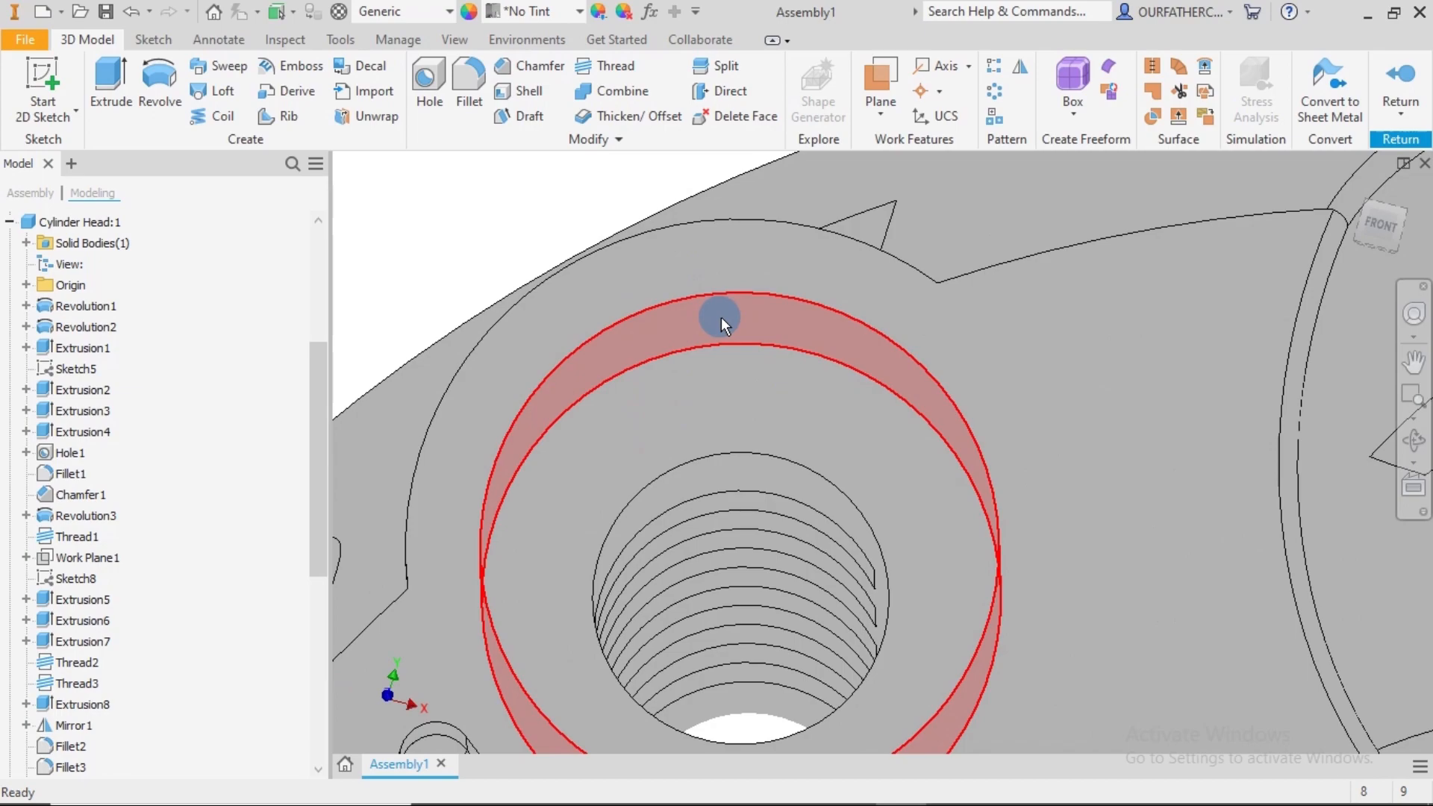
{"action": "scroll", "coordinate": [717, 318], "scroll_direction": "down", "scroll_amount": 4}
{"action": "scroll", "coordinate": [358, 395], "scroll_direction": "down", "scroll_amount": 2}
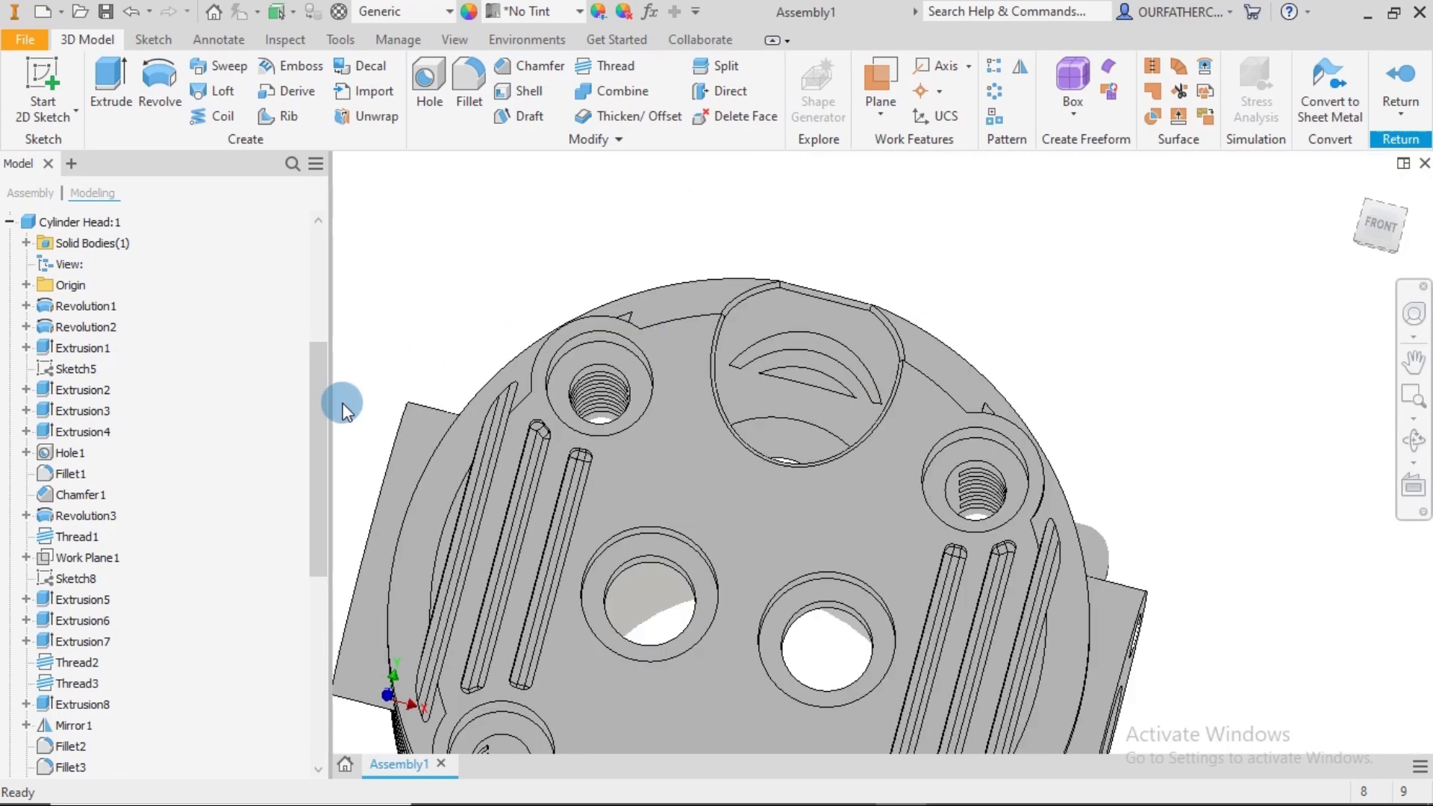
{"action": "right_click", "coordinate": [74, 366]}
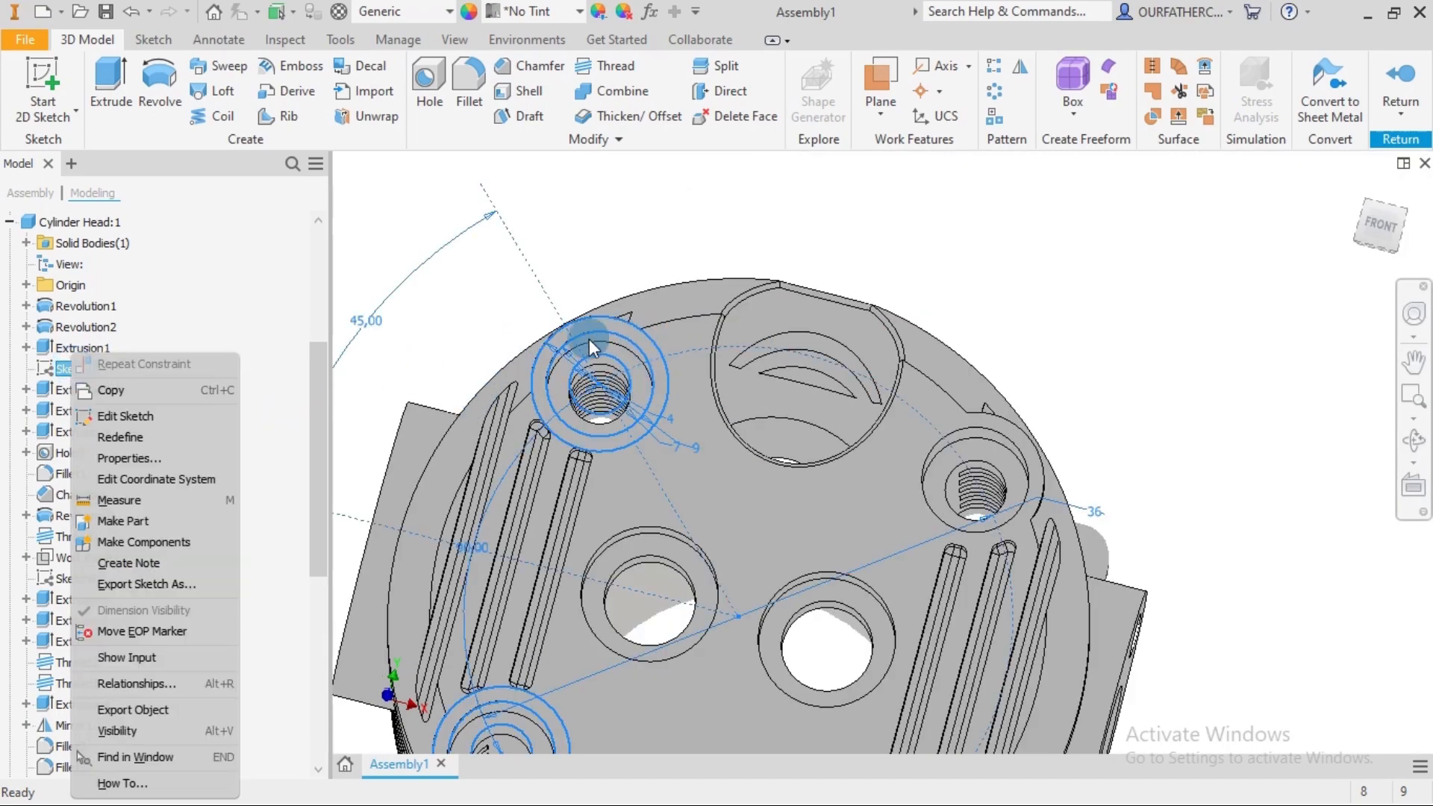
{"action": "left_click", "coordinate": [129, 412]}
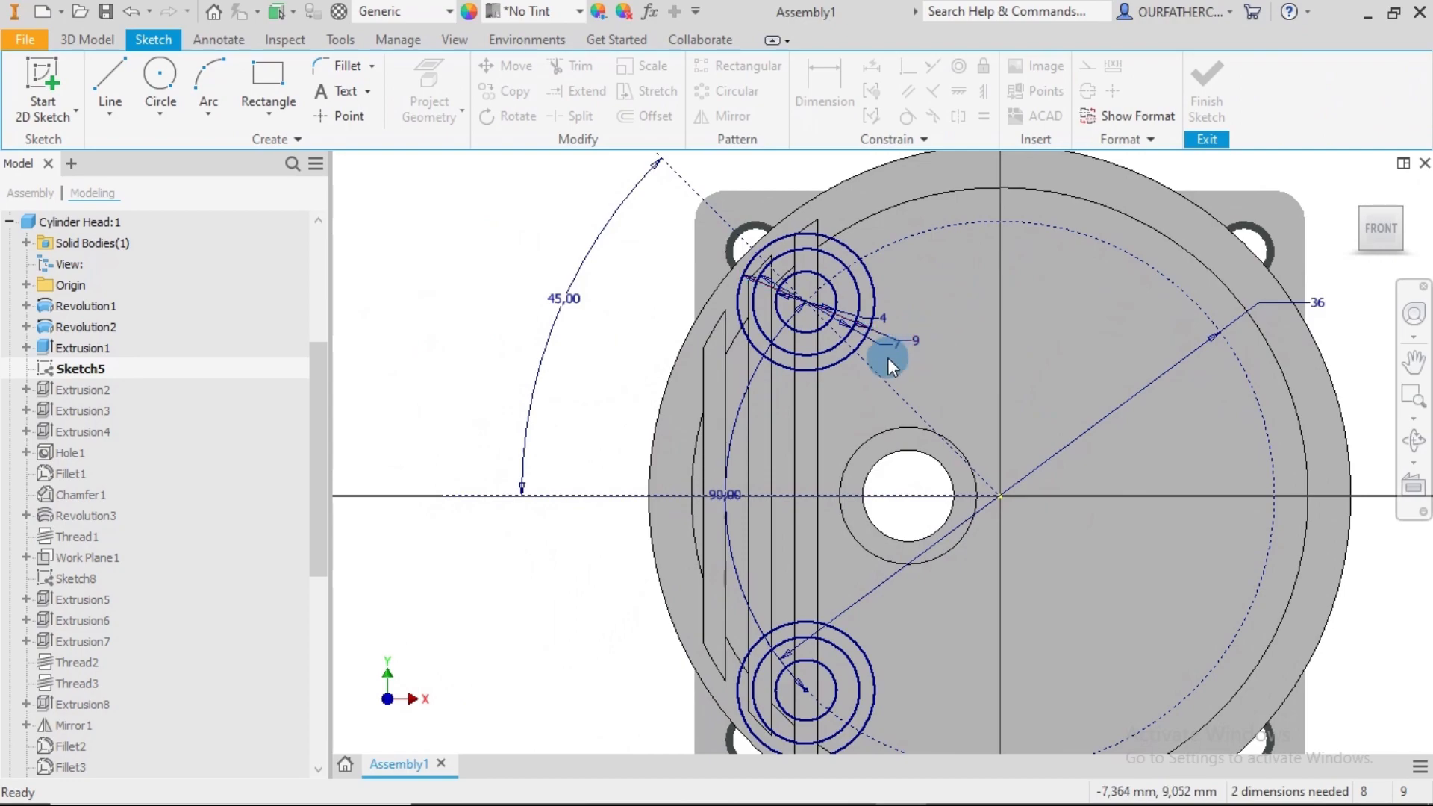
- Move the 7 mm diameter dimension clear of its neighbours and set the upper recess's outermost circle diameter to 11 mm
{"action": "scroll", "coordinate": [894, 330], "scroll_direction": "up", "scroll_amount": 5}
{"action": "scroll", "coordinate": [907, 312], "scroll_direction": "down", "scroll_amount": 3}
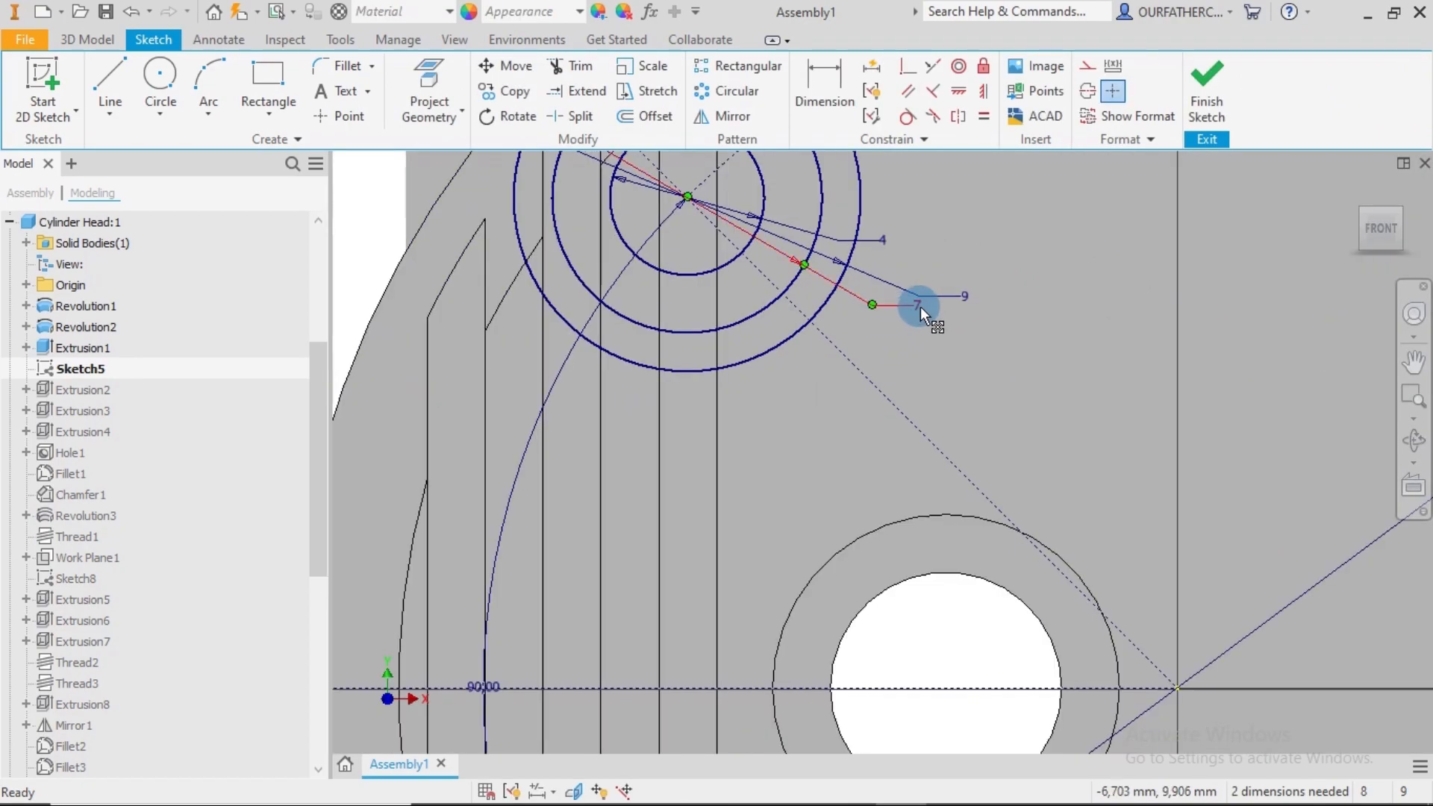
{"action": "mouse_move", "coordinate": [897, 342]}
{"action": "left_mouse_down"}
{"action": "mouse_move", "coordinate": [880, 363]}
{"action": "mouse_move", "coordinate": [902, 361]}
{"action": "left_mouse_up"}
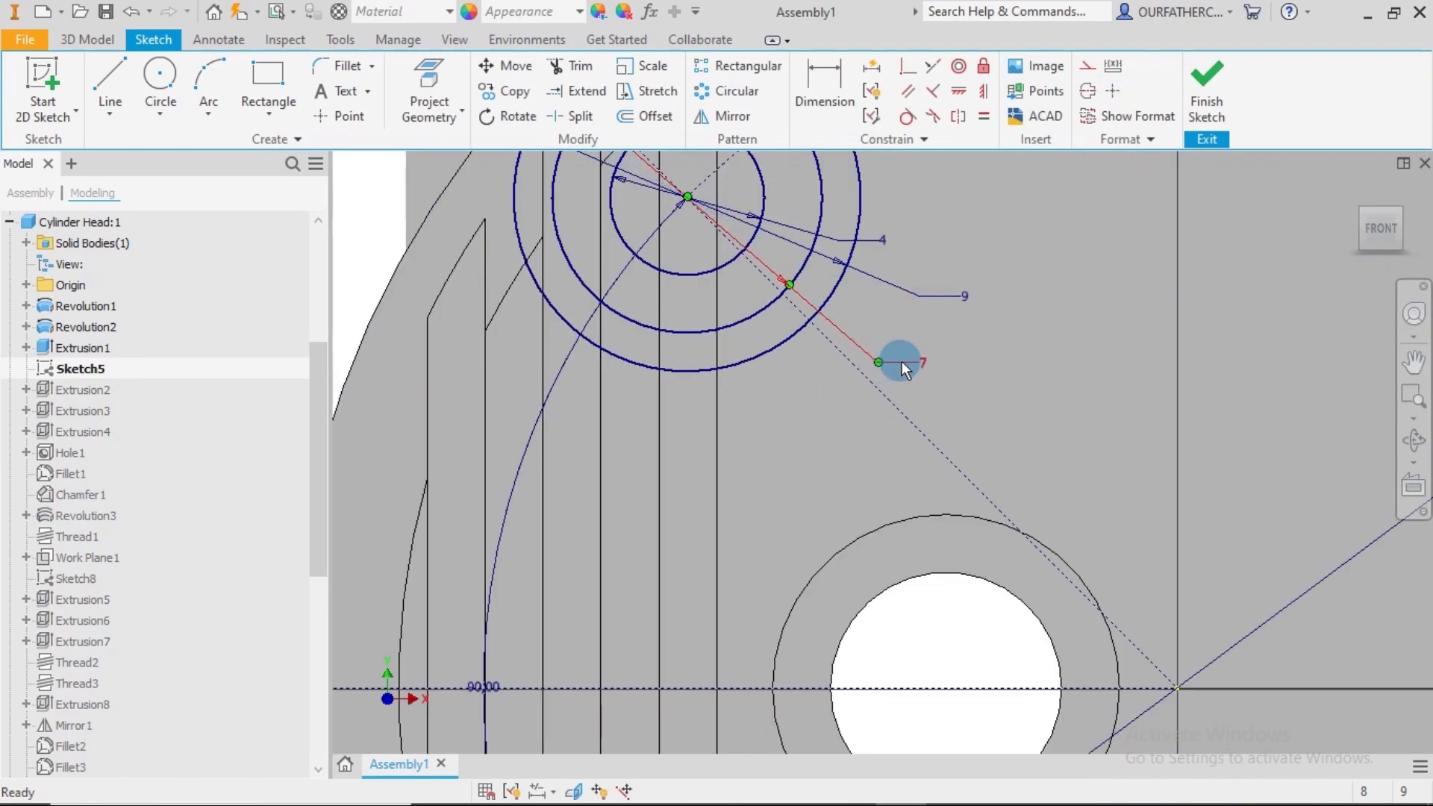
{"action": "double_click", "coordinate": [919, 363]}
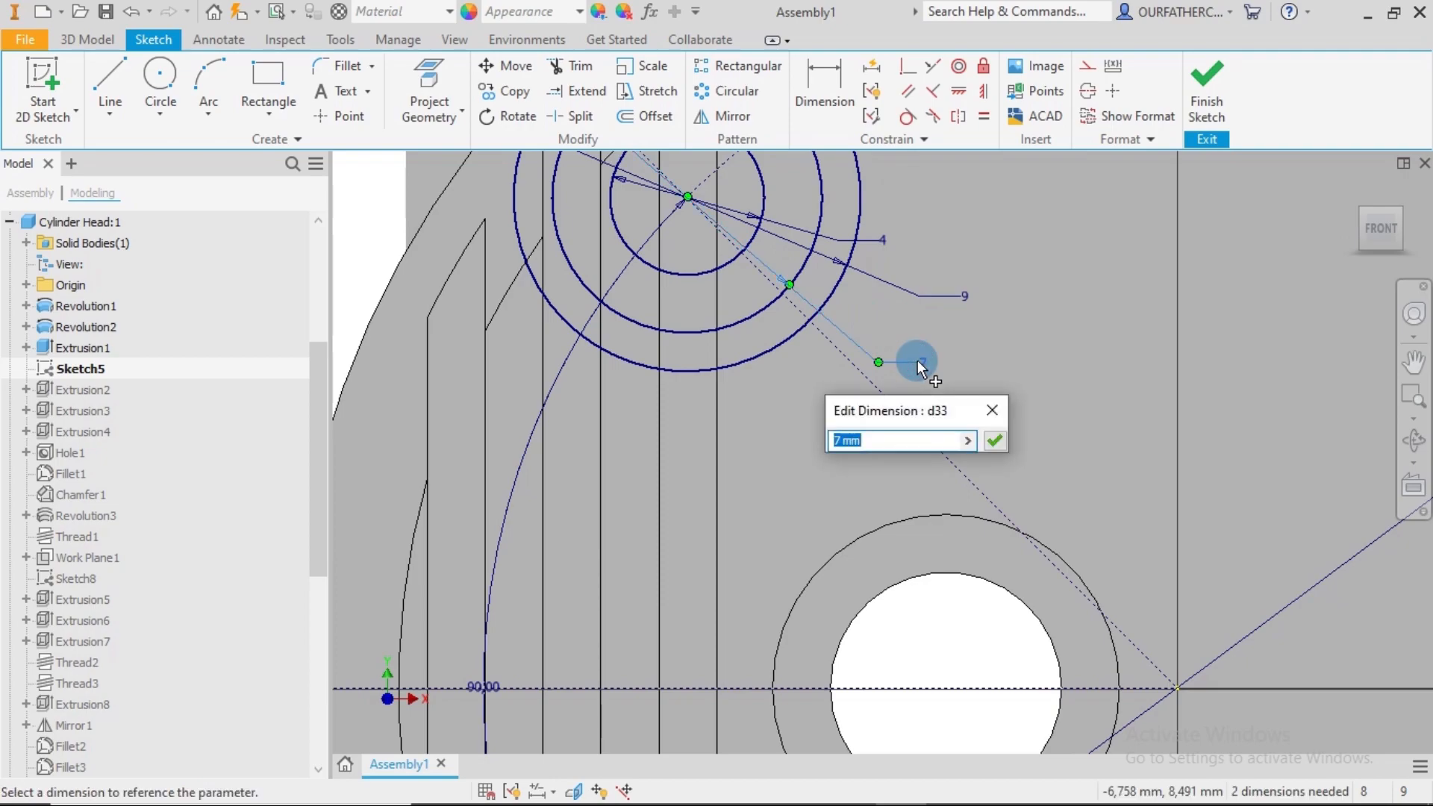
{"action": "key", "text": "Return"}
{"action": "double_click", "coordinate": [963, 293]}
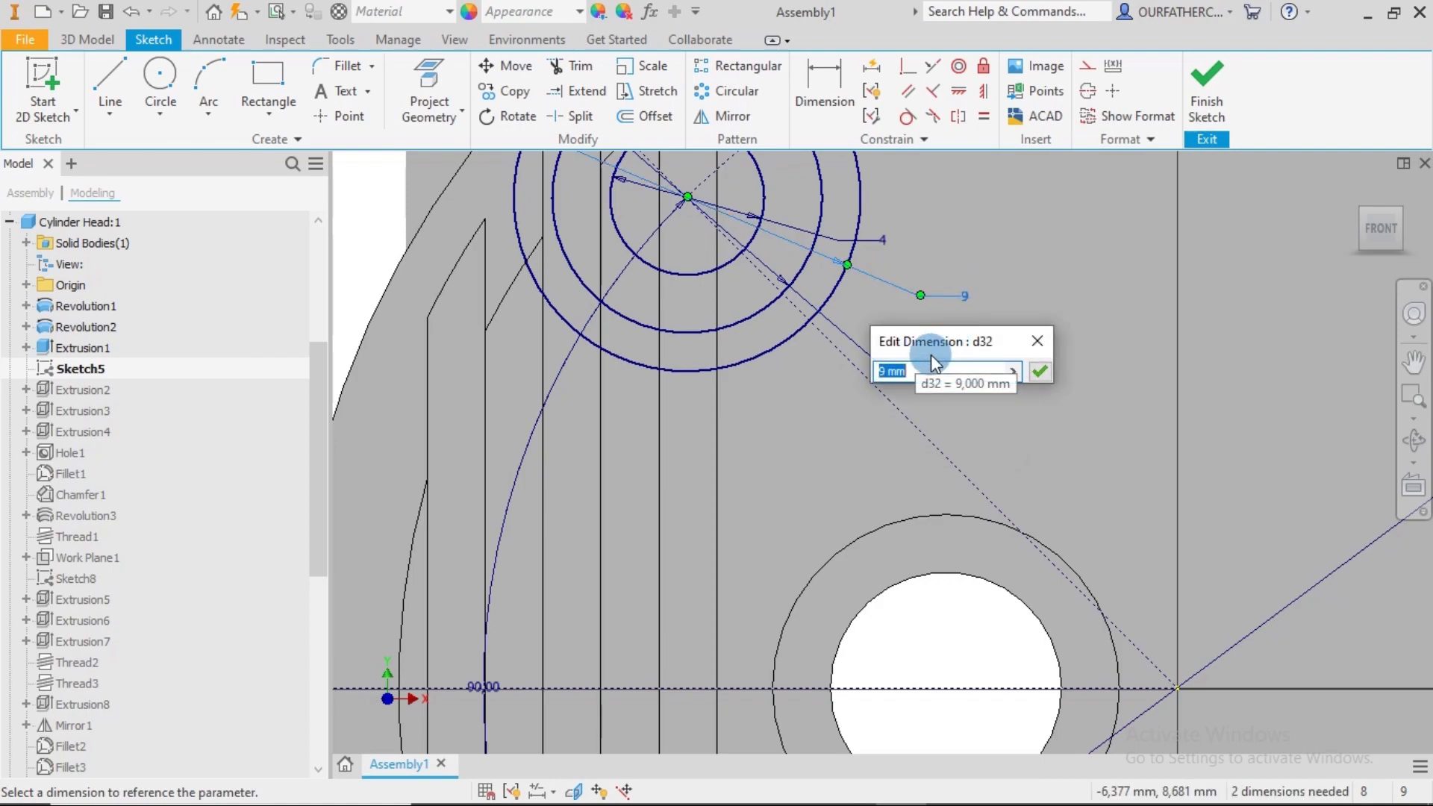
{"action": "type", "text": "7"}
{"action": "left_click", "coordinate": [1041, 372]}
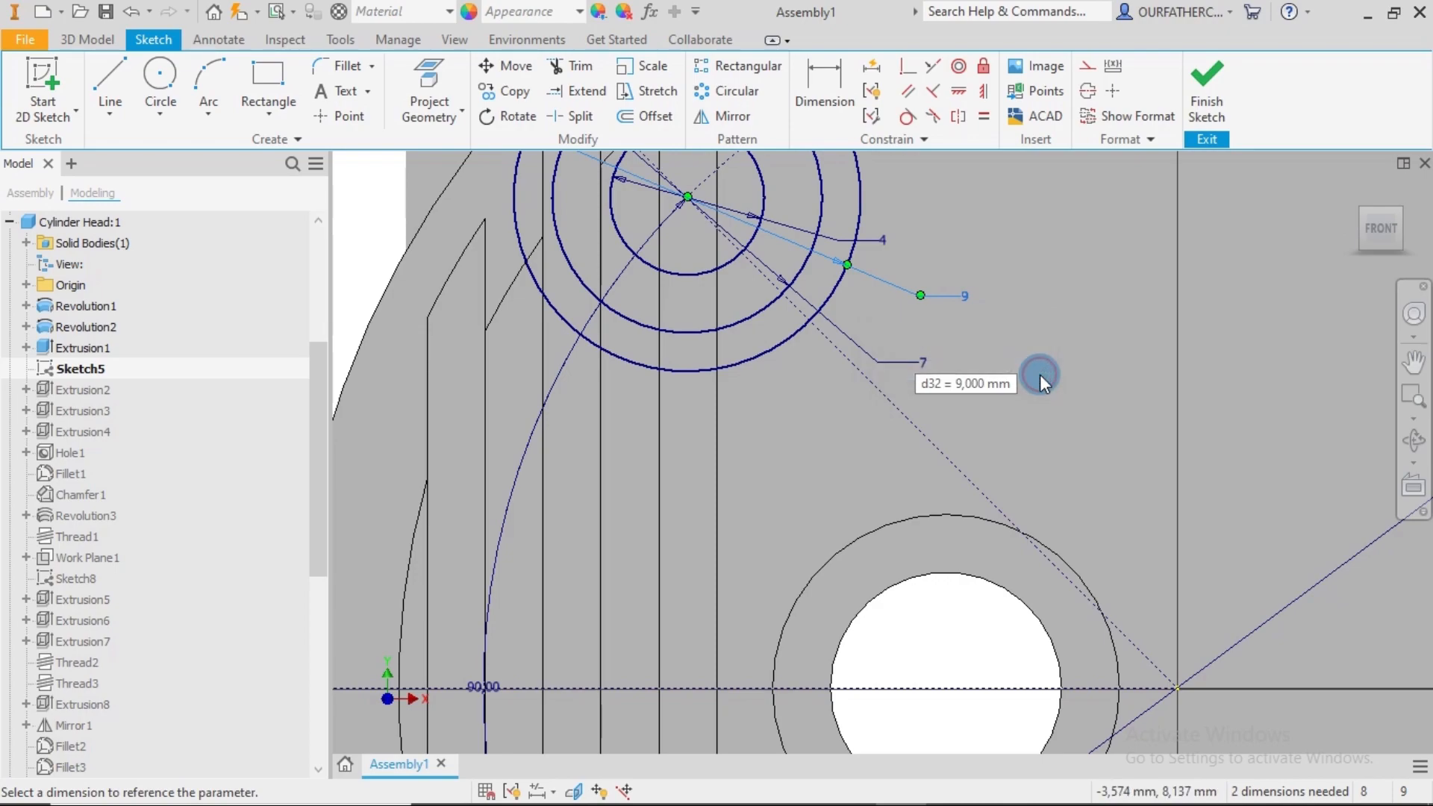
- Set the diameter of the upper recess's middle circle to 9 mm
{"action": "double_click", "coordinate": [926, 363]}
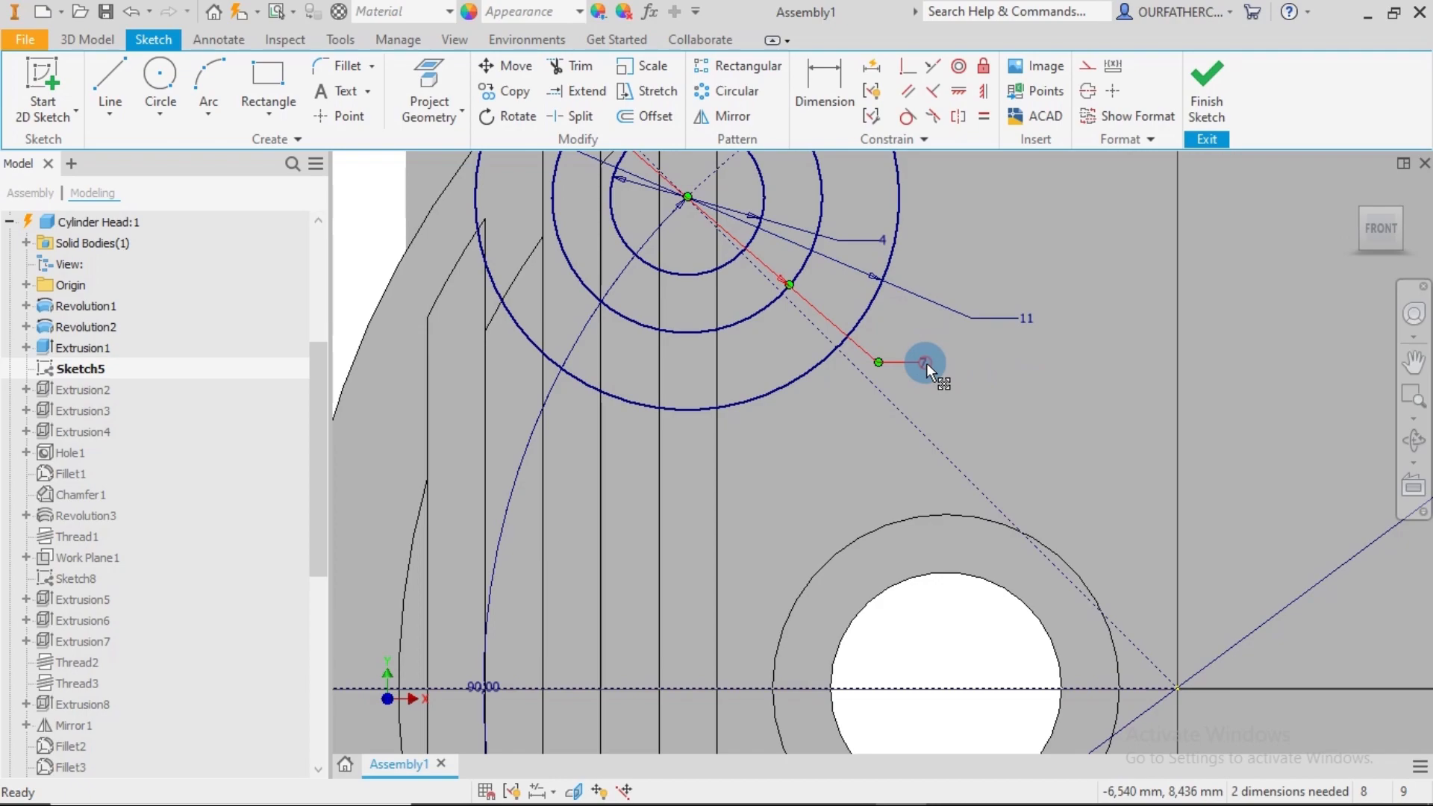
{"action": "type", "text": "9"}
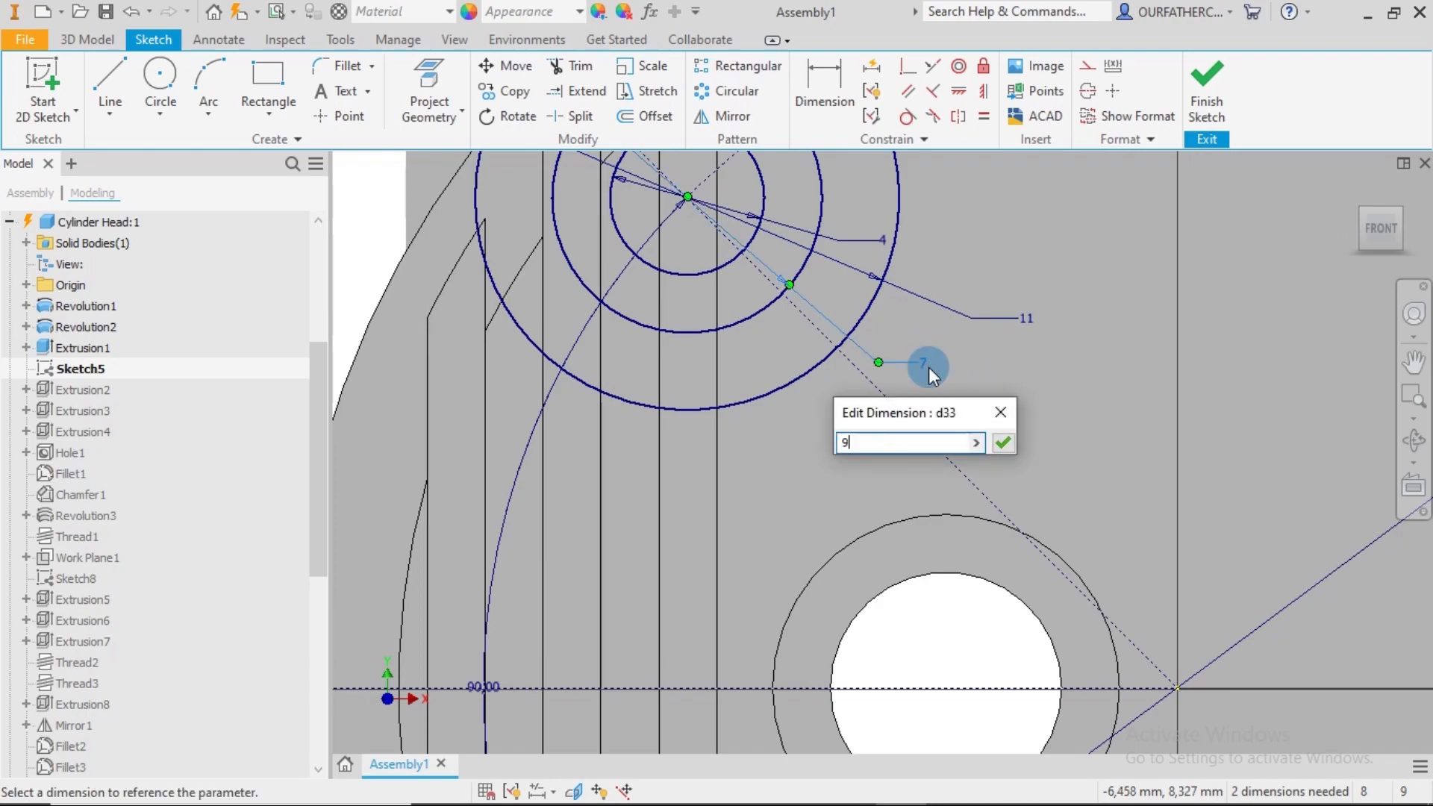
{"action": "key", "text": "Return"}
{"action": "scroll", "coordinate": [928, 368], "scroll_direction": "down", "scroll_amount": 5}
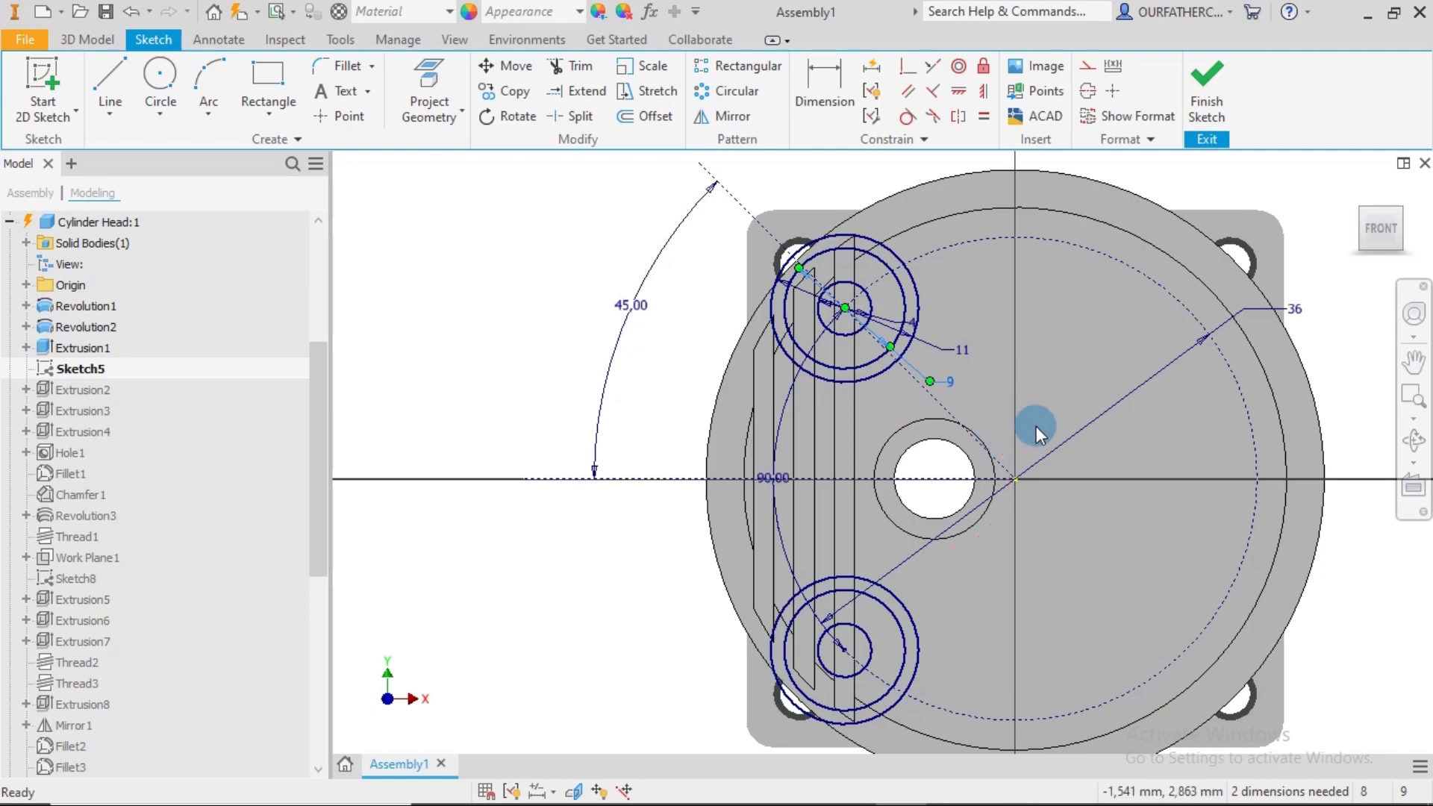
- Finish editing Sketch5 so the cylinder head's corner bolt recesses update to the new diameters
{"action": "mouse_move", "coordinate": [1056, 485]}
{"action": "middle_mouse_down", "text": "shift"}
{"action": "mouse_move", "coordinate": [1043, 464]}
{"action": "mouse_move", "coordinate": [1063, 432]}
{"action": "middle_mouse_up", "text": "shift"}
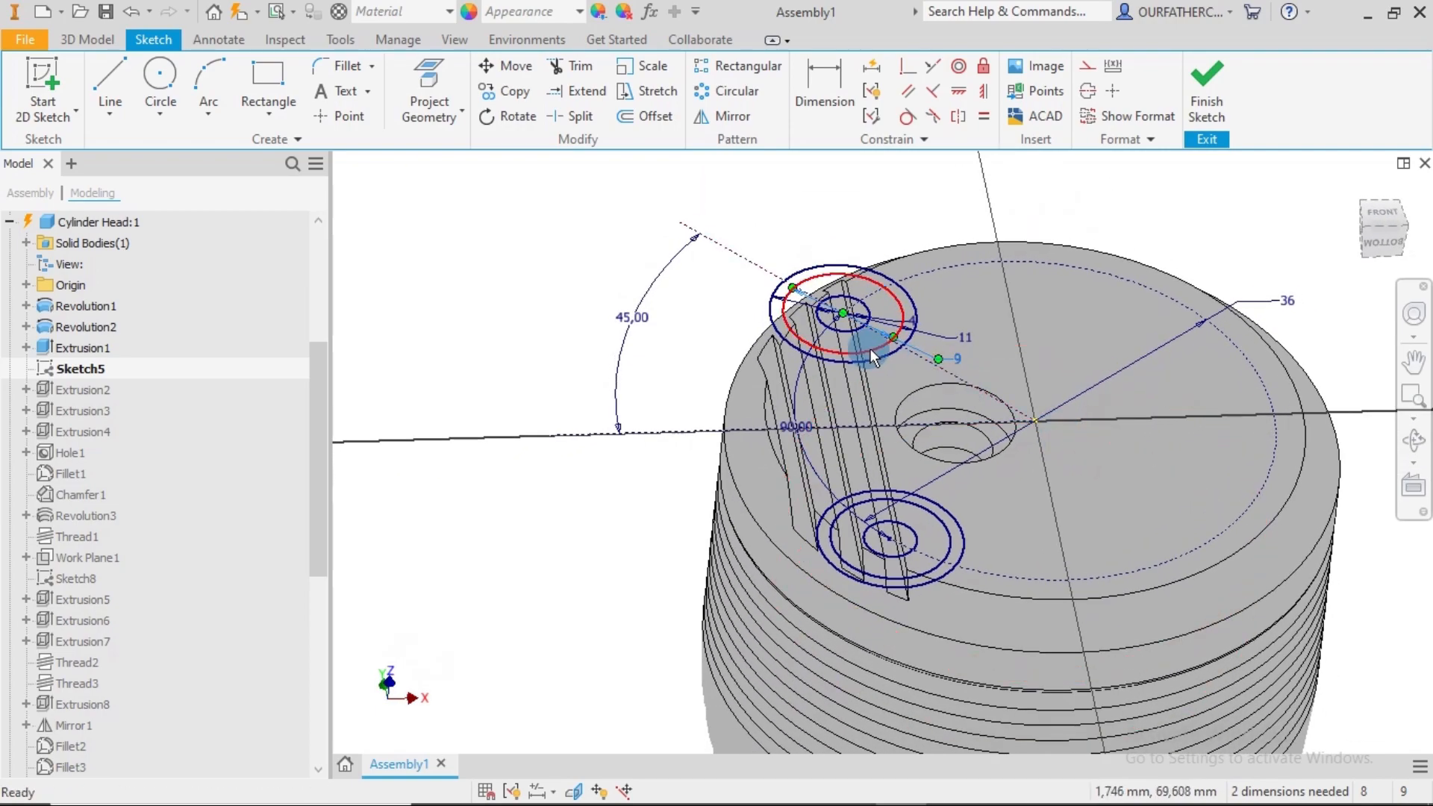
{"action": "middle_click_drag", "start_coordinate": [1124, 482], "coordinate": [1056, 427]}
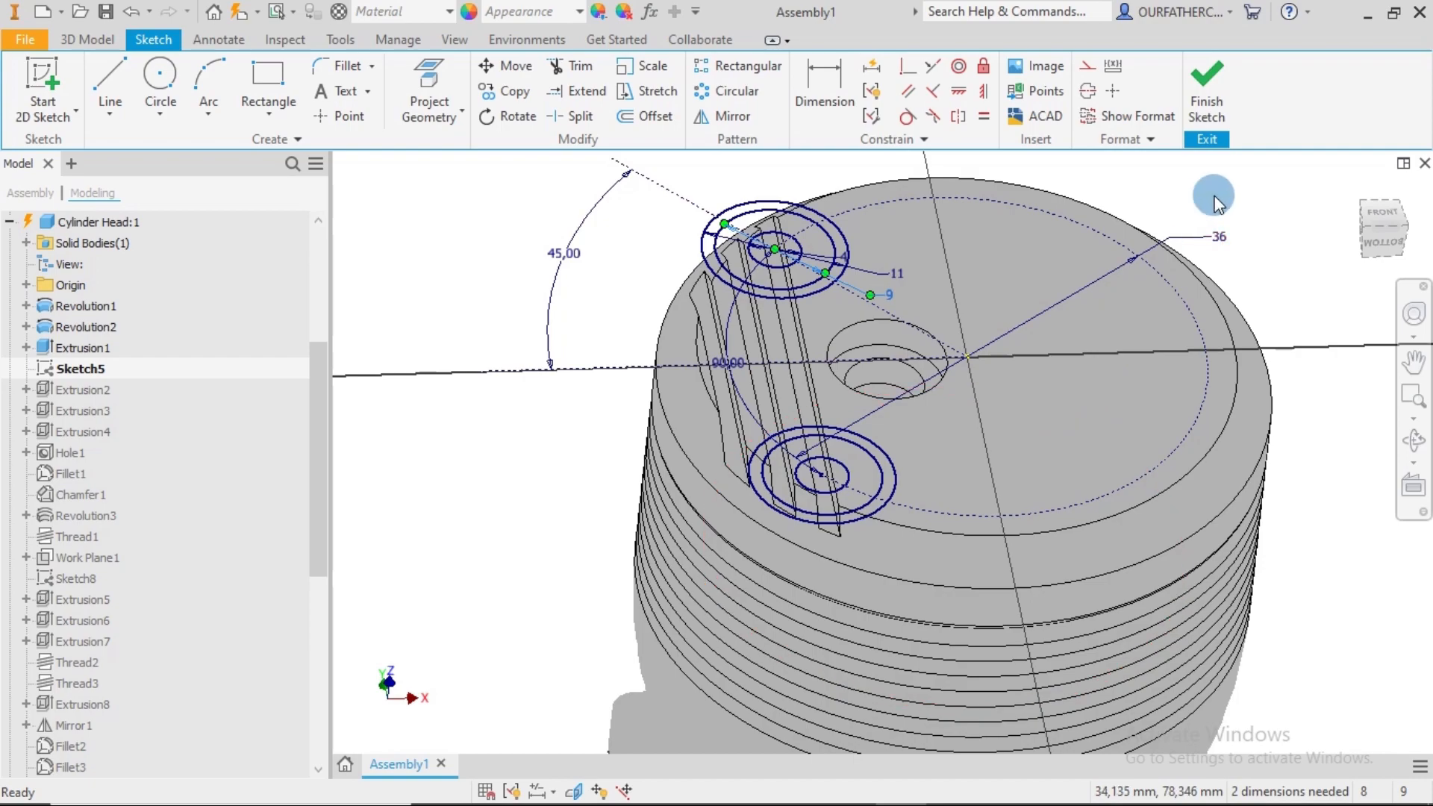
{"action": "left_click", "coordinate": [1222, 109]}
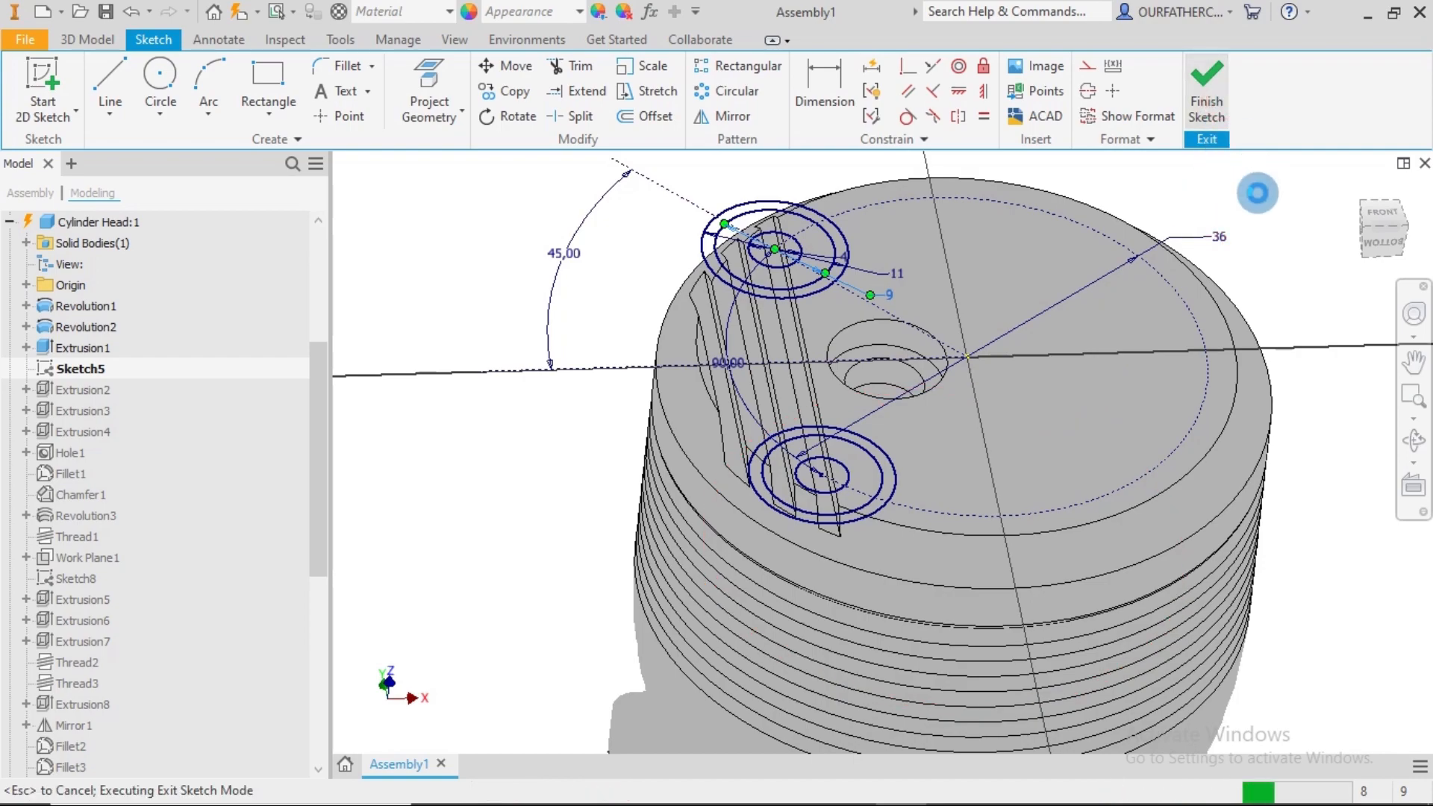
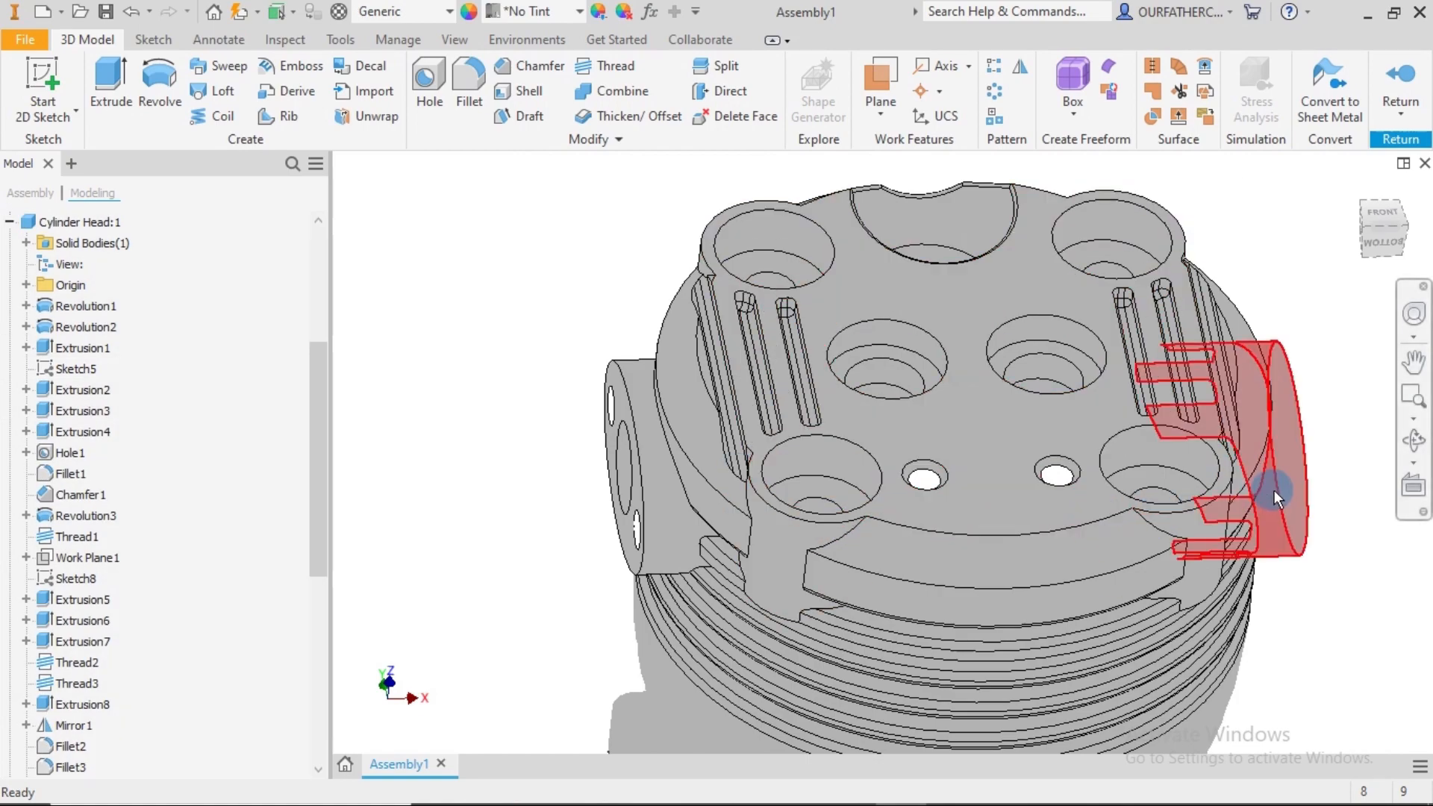
{"action": "middle_click_drag", "start_coordinate": [1273, 489], "coordinate": [1208, 423]}
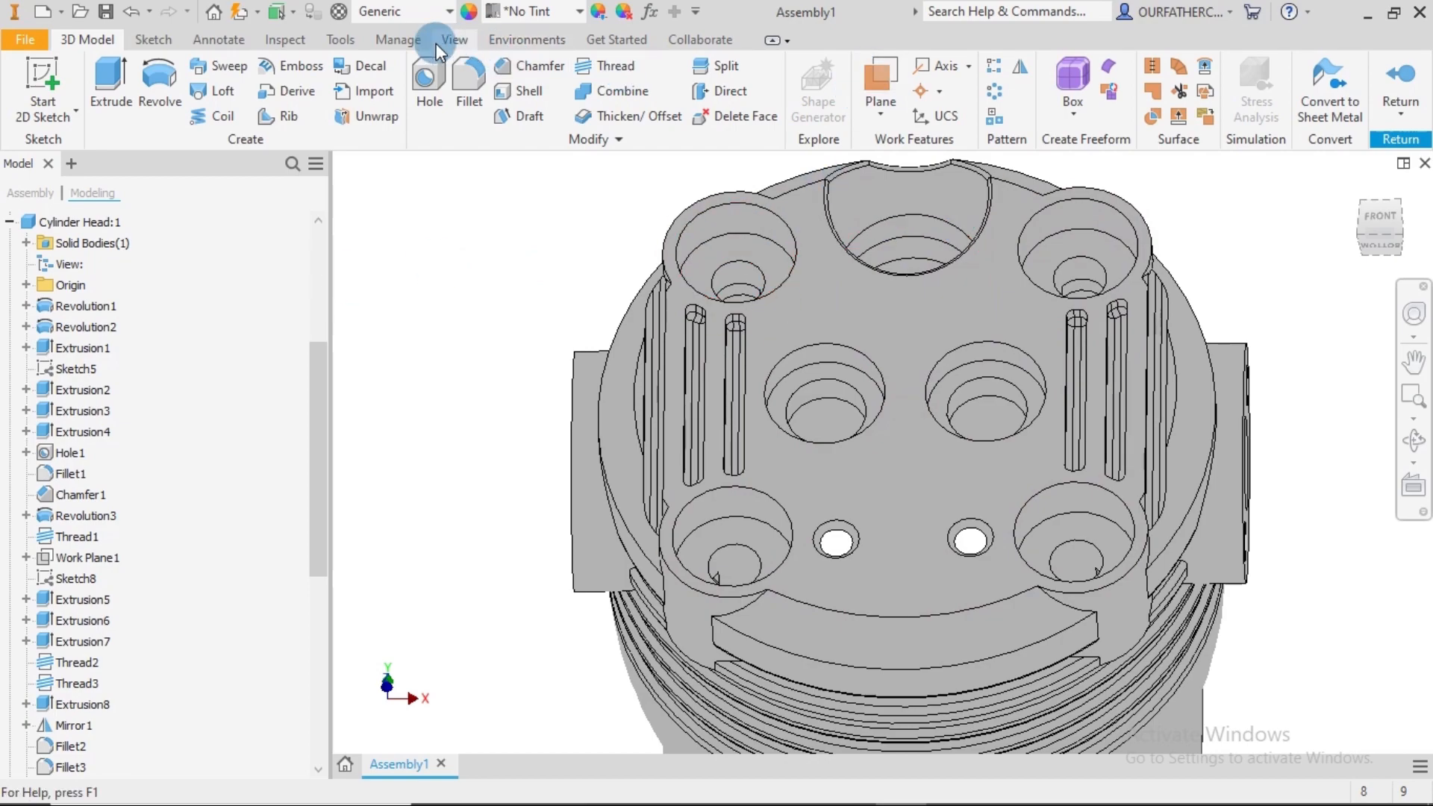
- Measure the diameter of the cylindrical wall of the cylinder head's upper-left corner bolt recess
{"action": "left_click", "coordinate": [343, 39]}
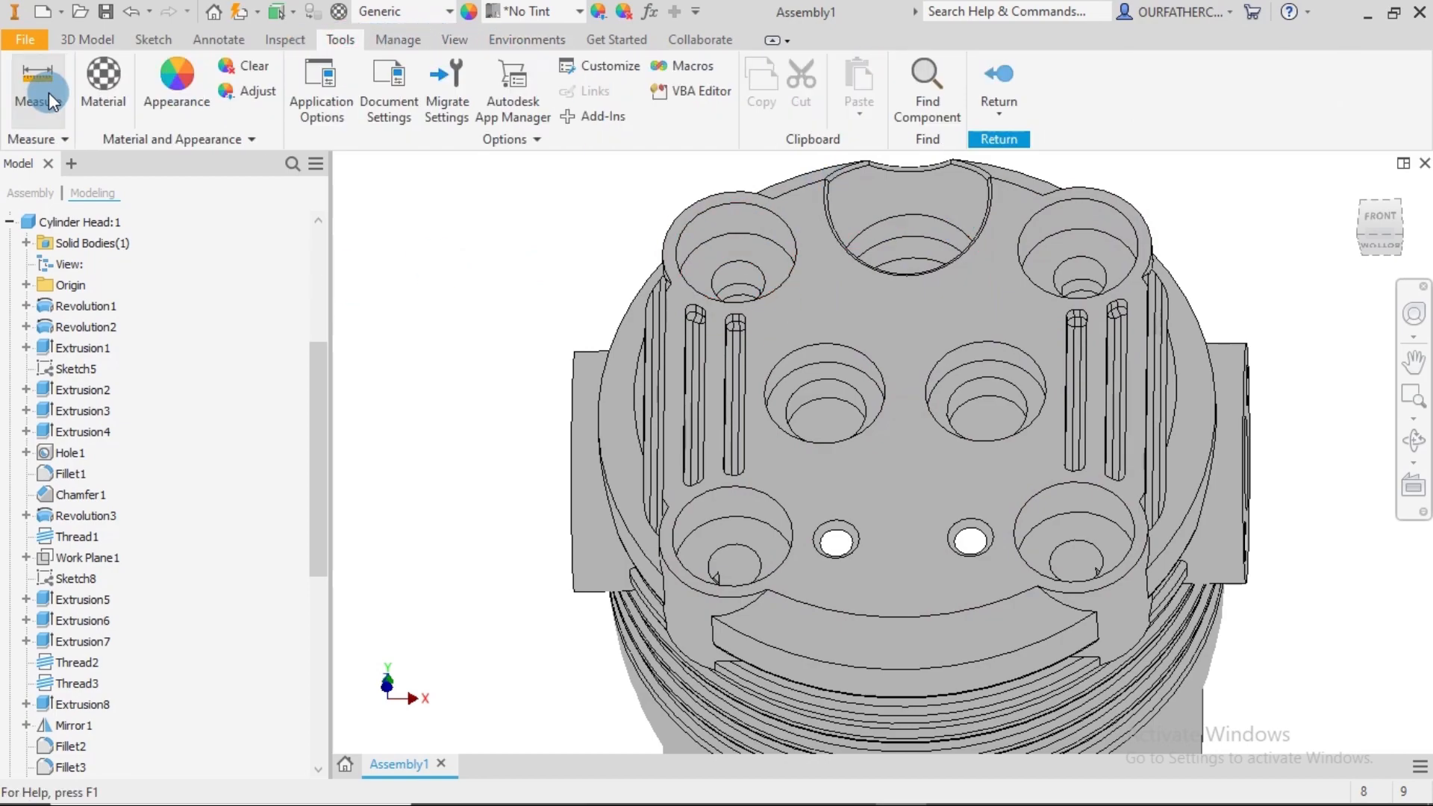
{"action": "left_click", "coordinate": [40, 87]}
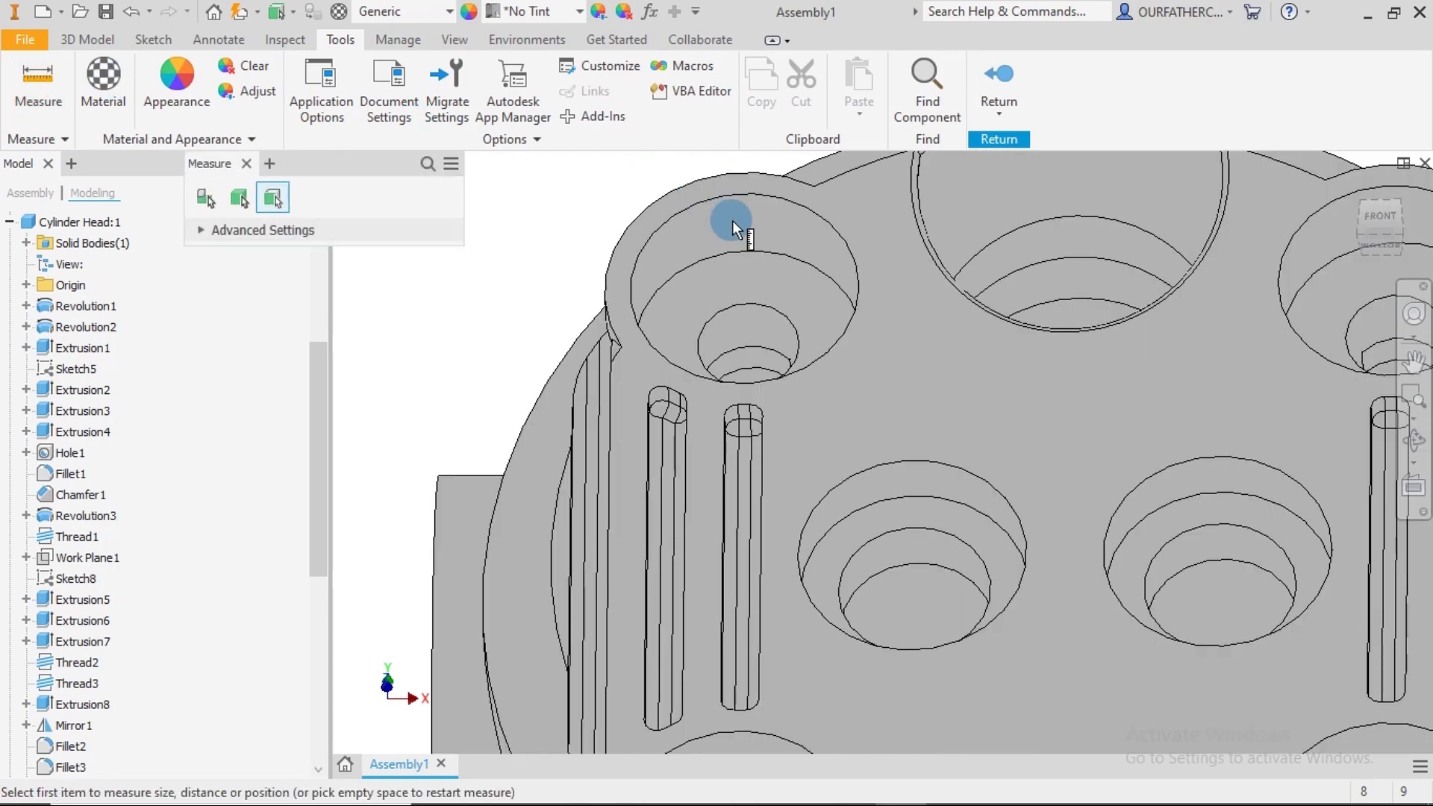
{"action": "scroll", "coordinate": [727, 208], "scroll_direction": "up", "scroll_amount": 3}
{"action": "left_click", "coordinate": [745, 219]}
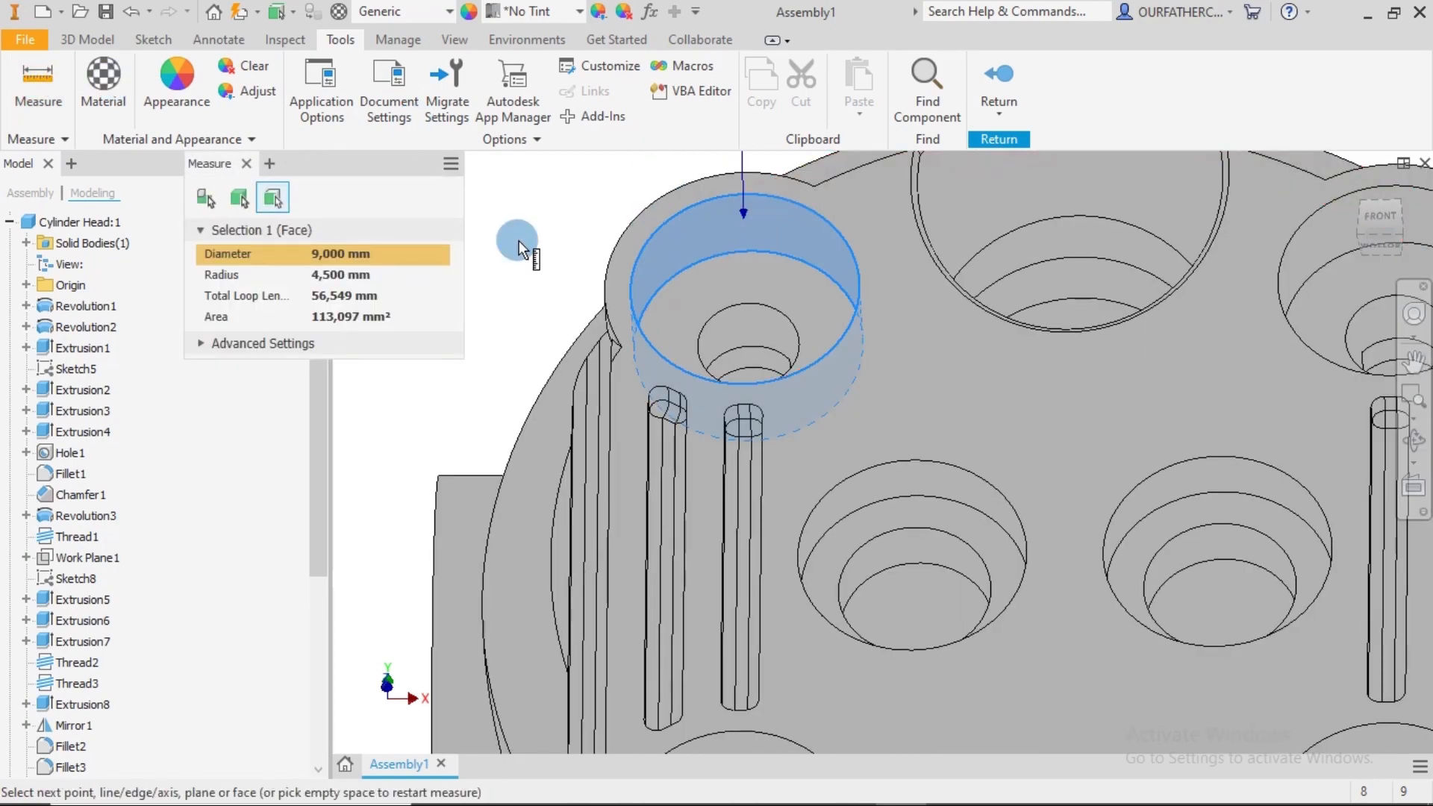
{"action": "left_click", "coordinate": [246, 164]}
- Leave the in-place edit of the cylinder head and return to the top-level assembly
{"action": "key", "text": "Home"}
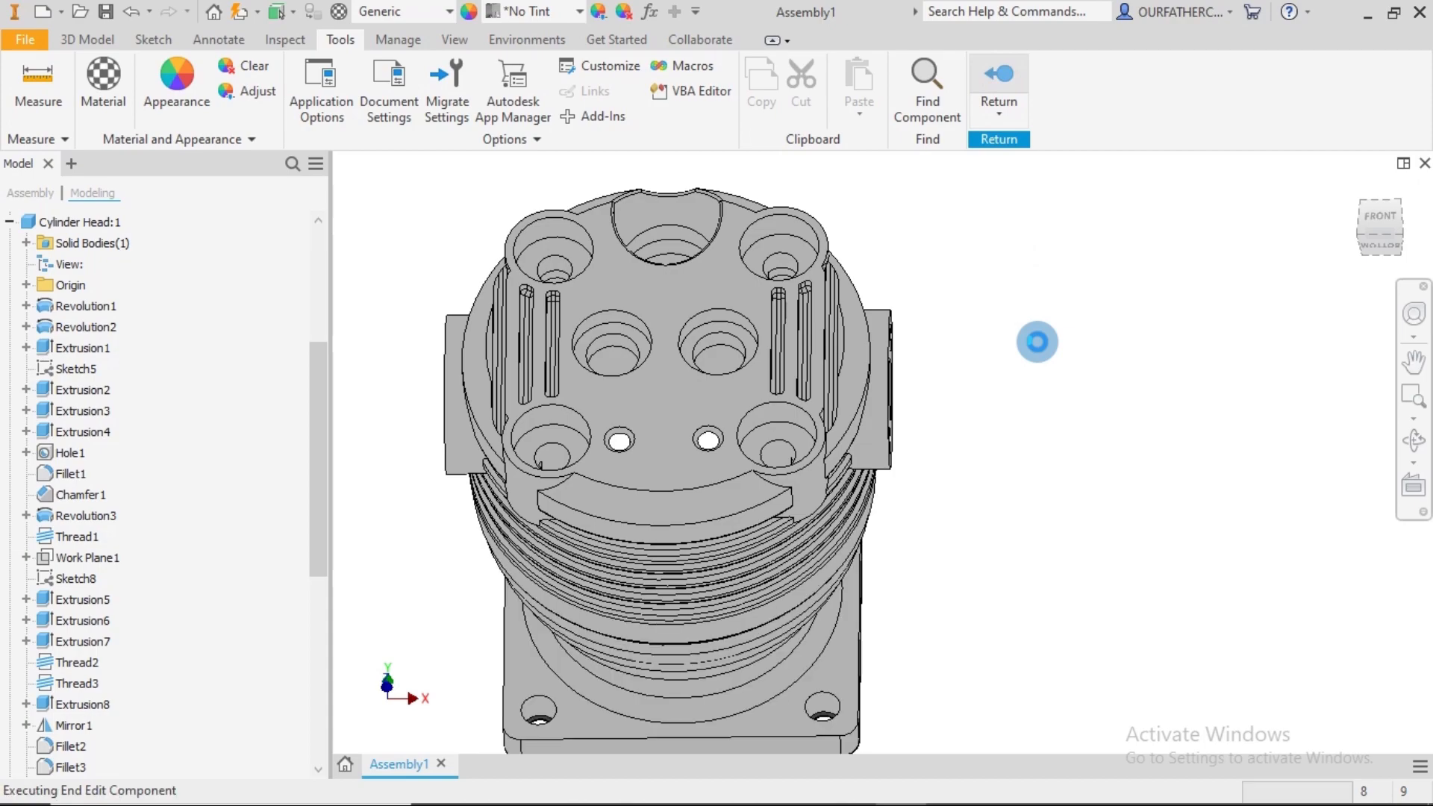
{"action": "left_click", "coordinate": [1354, 190]}
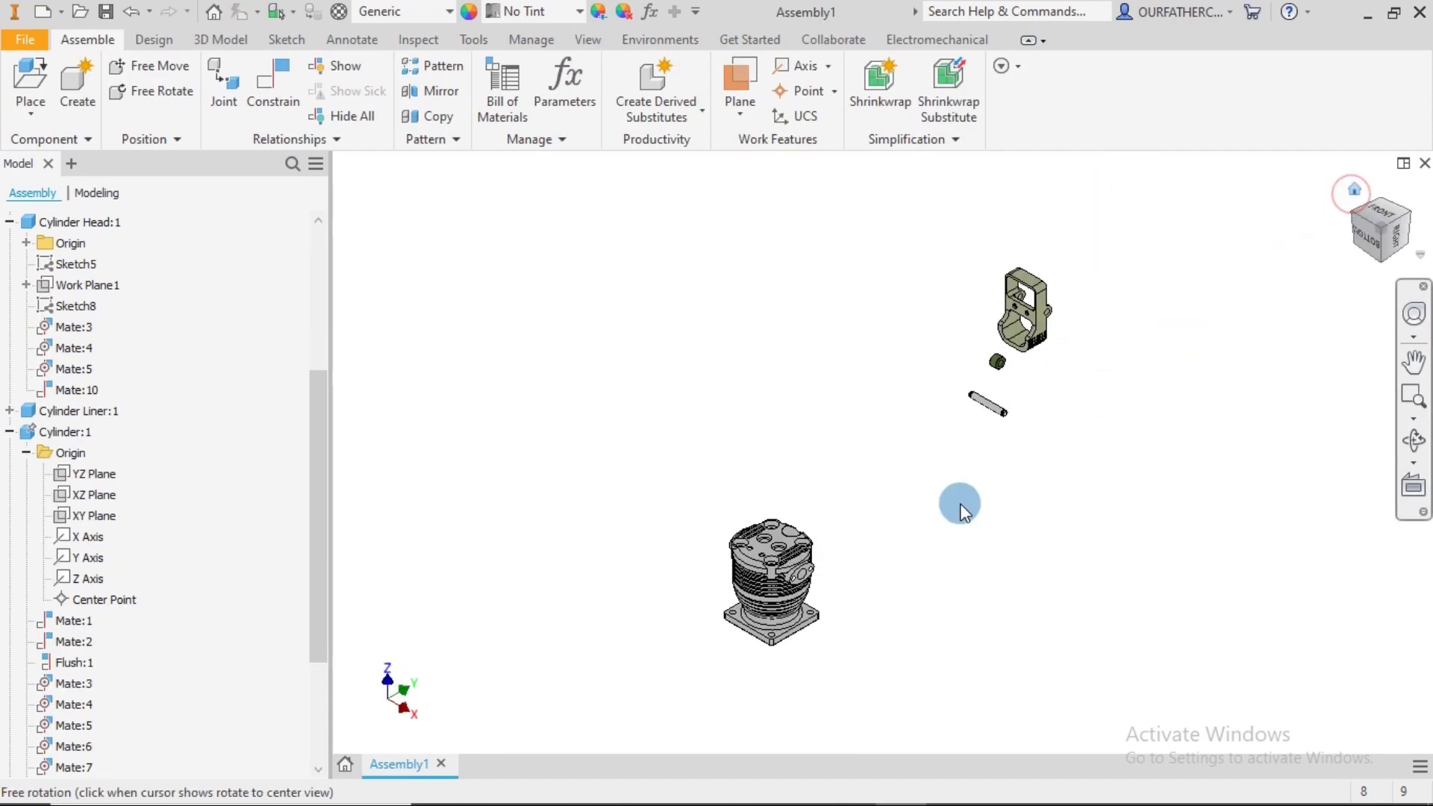
{"action": "scroll", "coordinate": [822, 582], "scroll_direction": "down", "scroll_amount": 3}
{"action": "middle_click_drag", "start_coordinate": [750, 549], "coordinate": [888, 423]}
{"action": "middle_click_drag", "start_coordinate": [1050, 349], "coordinate": [995, 448]}
{"action": "middle_click_drag", "start_coordinate": [1021, 439], "coordinate": [933, 553]}
{"action": "middle_click_drag", "start_coordinate": [1139, 413], "coordinate": [1110, 578]}
{"action": "mouse_move", "coordinate": [898, 540]}
{"action": "middle_mouse_down"}
{"action": "mouse_move", "coordinate": [1021, 278]}
{"action": "mouse_move", "coordinate": [941, 475]}
{"action": "mouse_move", "coordinate": [972, 326]}
{"action": "middle_mouse_up"}
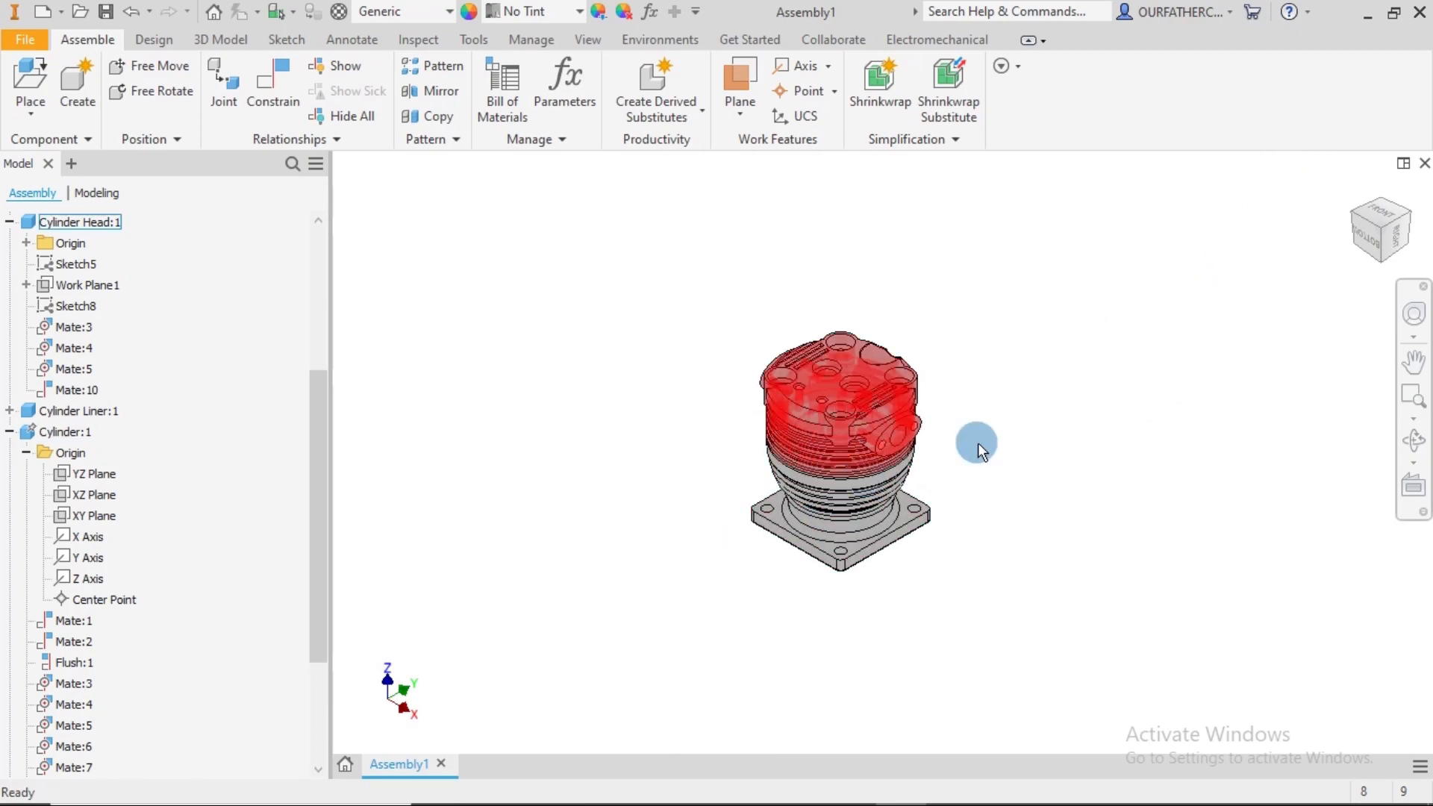
{"action": "middle_click_drag", "start_coordinate": [992, 448], "coordinate": [1017, 457], "text": "shift"}
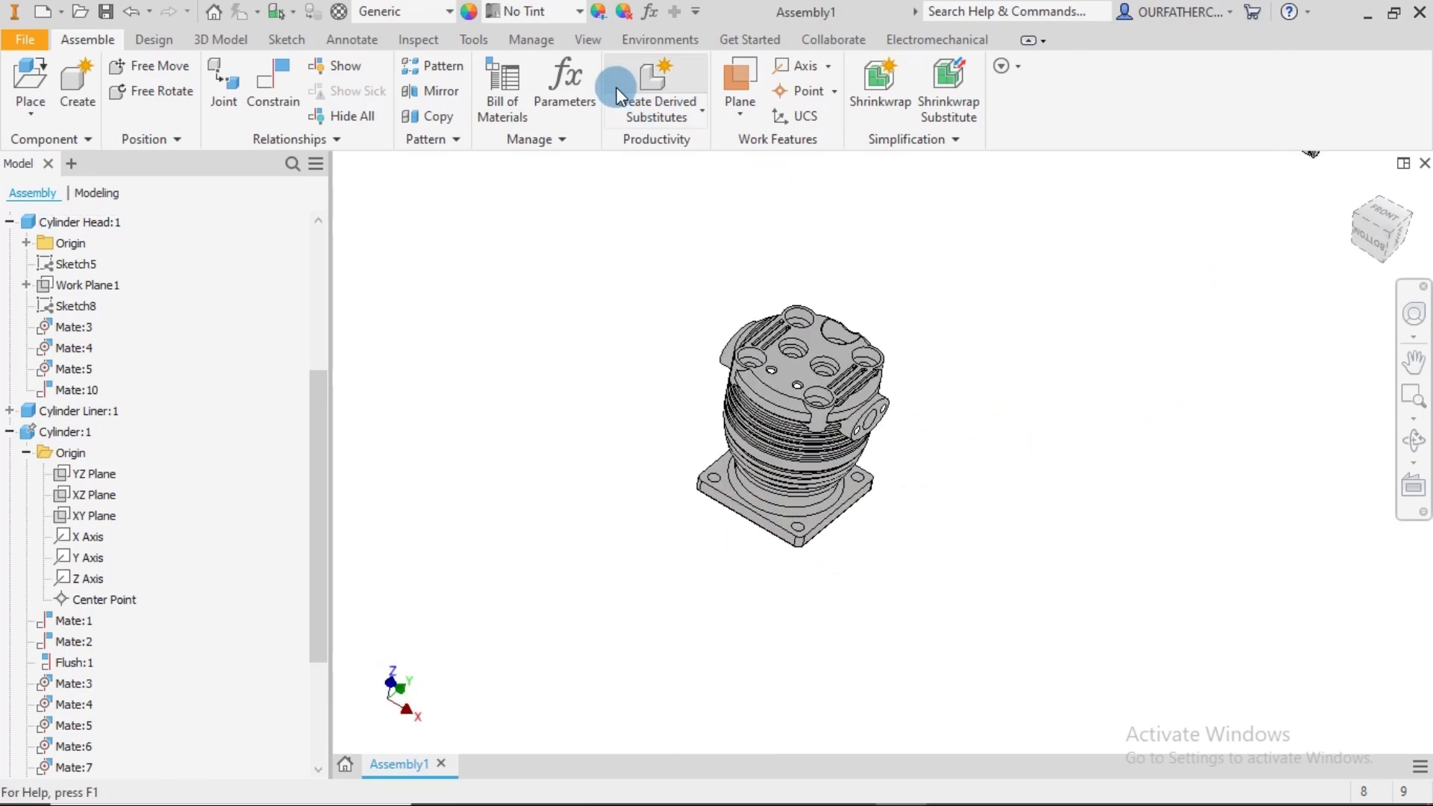
- Set the assembly's visual style to Wireframe with Hidden Edges and examine the interior of the cylinder and head
{"action": "left_click", "coordinate": [580, 42]}
{"action": "left_click", "coordinate": [385, 118]}
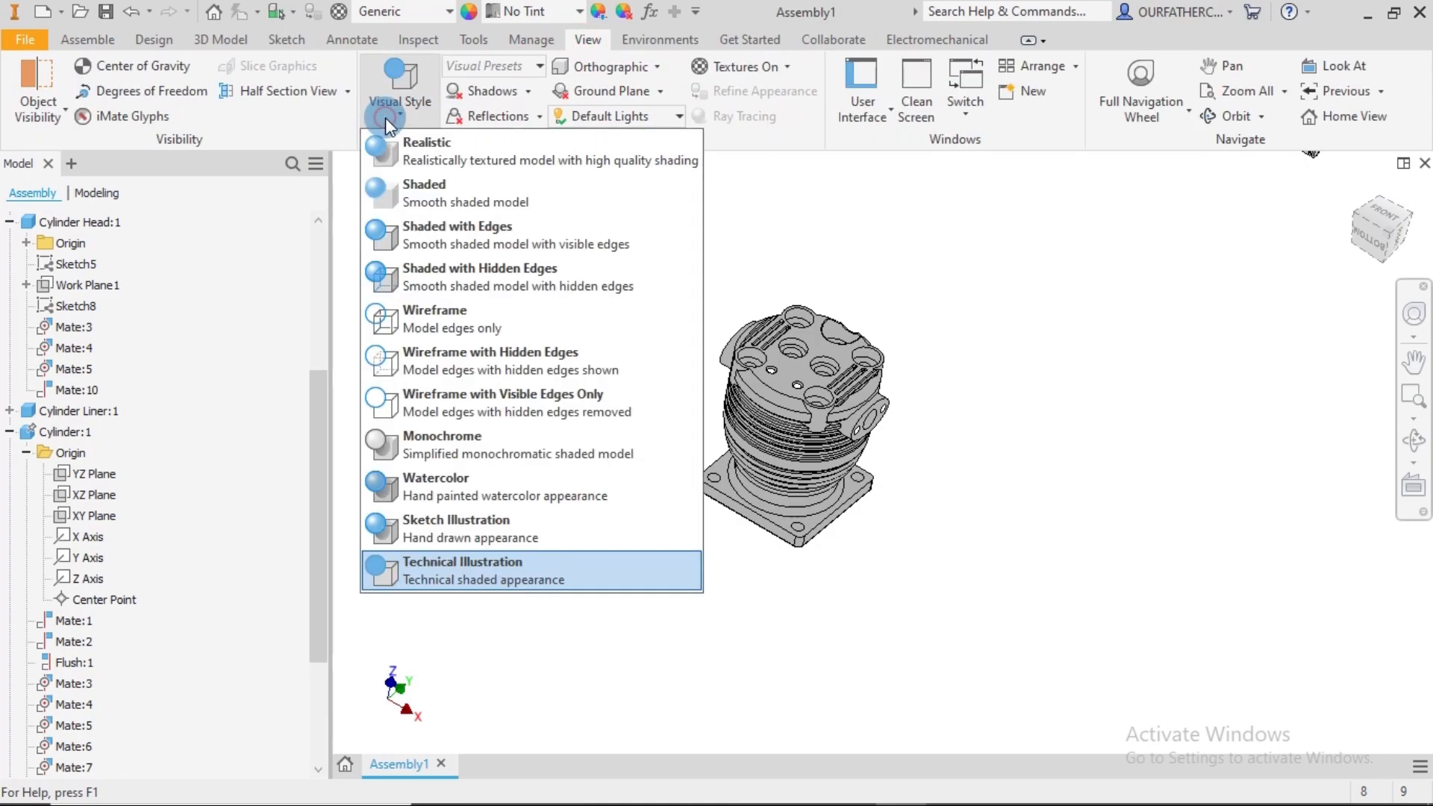
{"action": "left_click", "coordinate": [424, 356]}
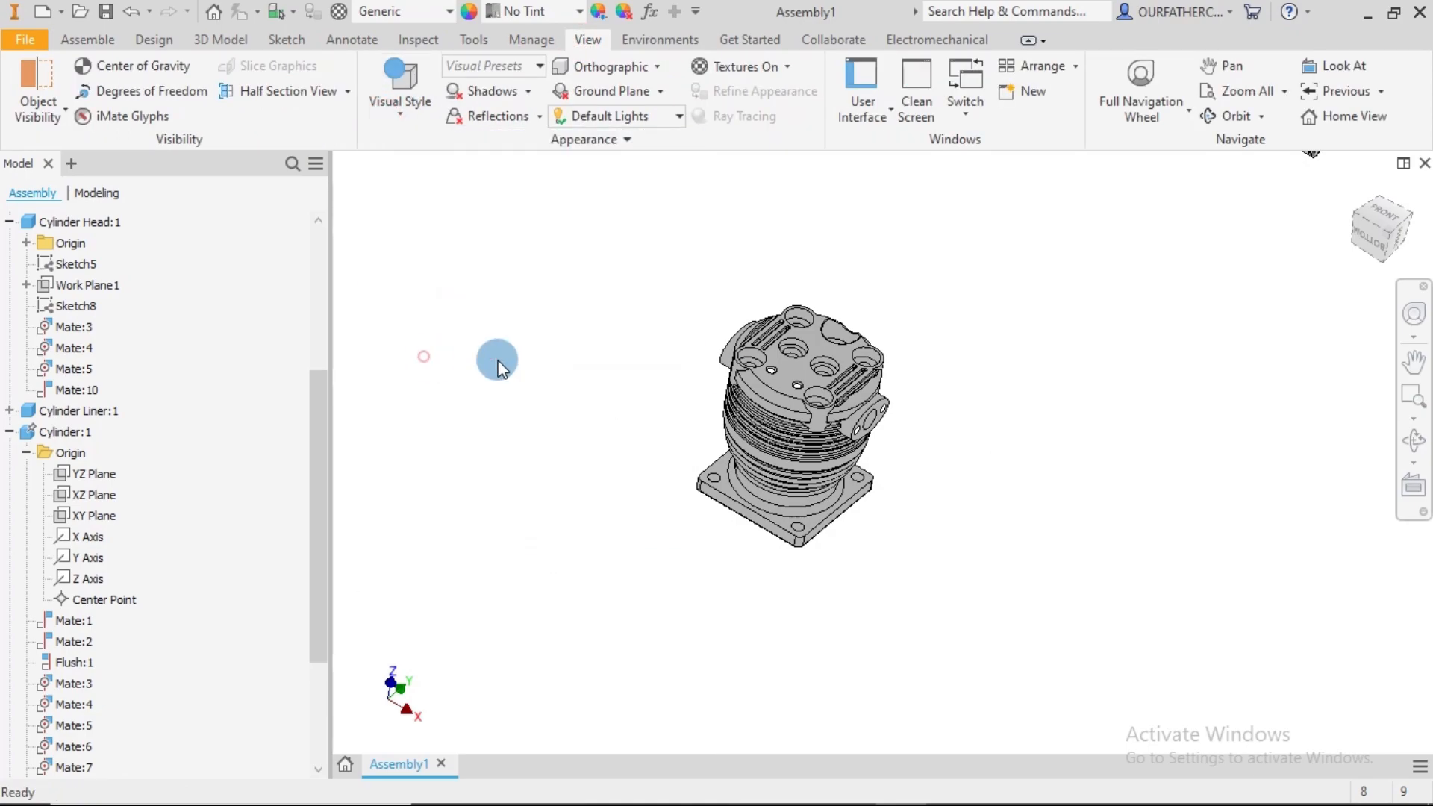
{"action": "key", "text": "F4"}
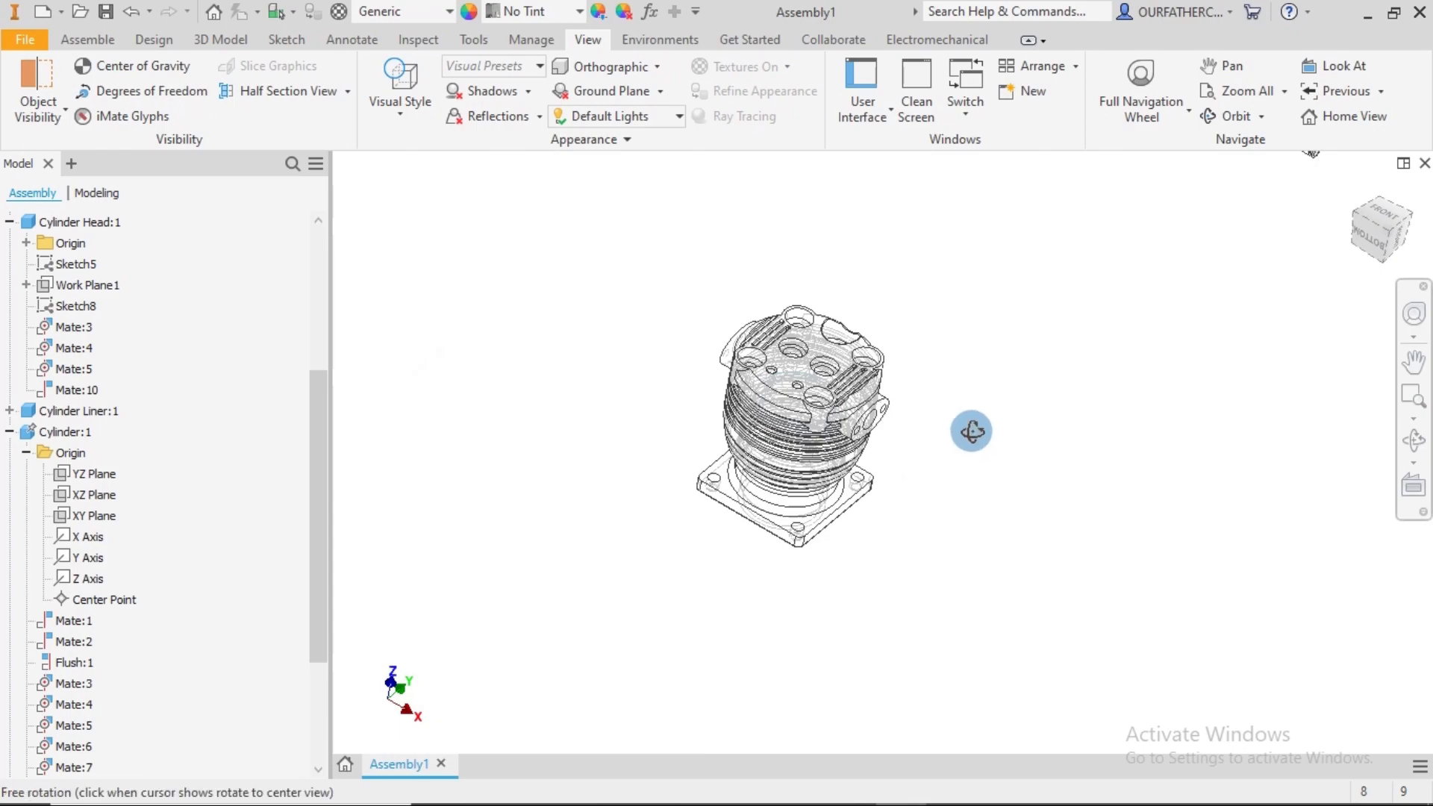
{"action": "left_click_drag", "start_coordinate": [966, 410], "coordinate": [948, 403]}
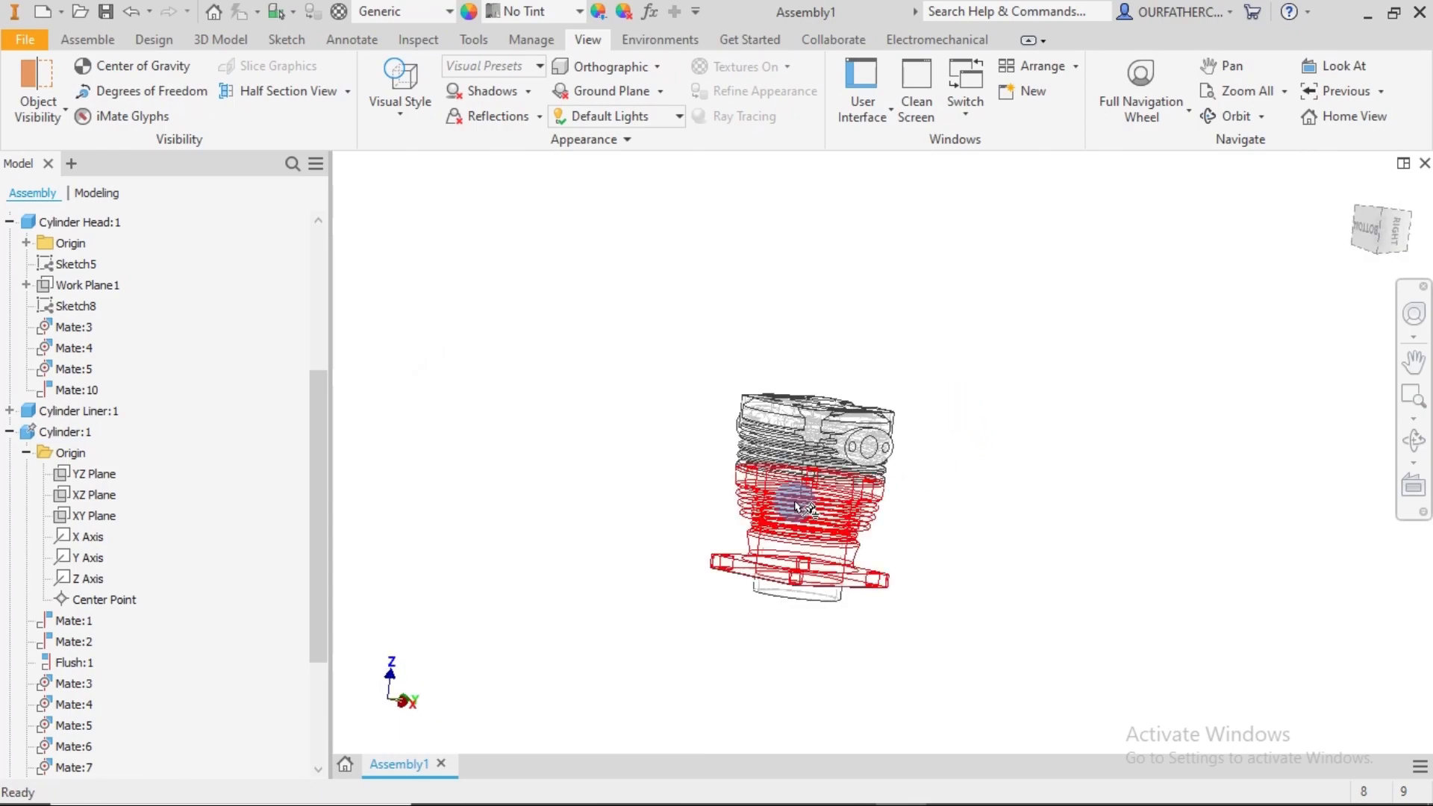
{"action": "scroll", "coordinate": [795, 507], "scroll_direction": "up", "scroll_amount": 5}
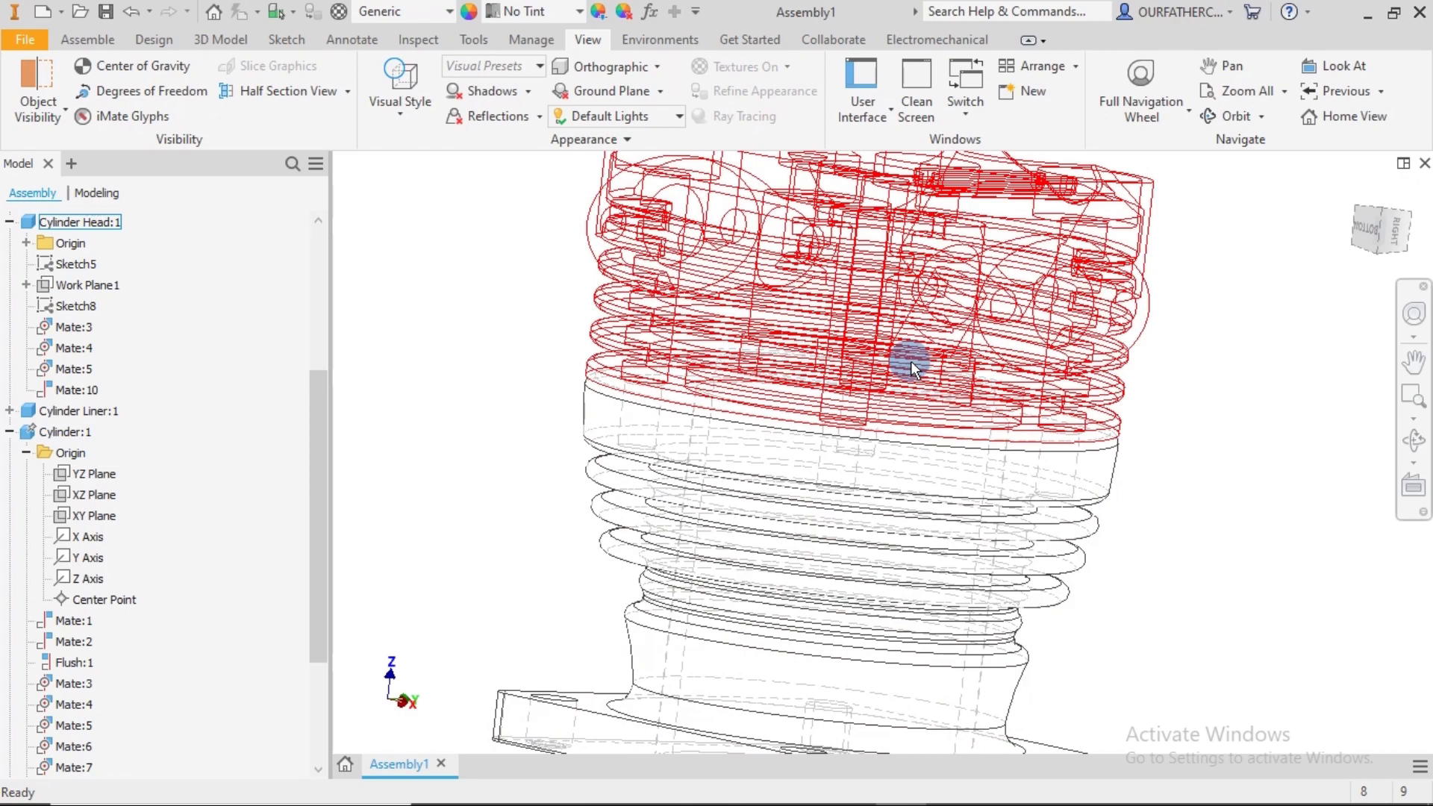
{"action": "scroll", "coordinate": [911, 361], "scroll_direction": "down", "scroll_amount": 5}
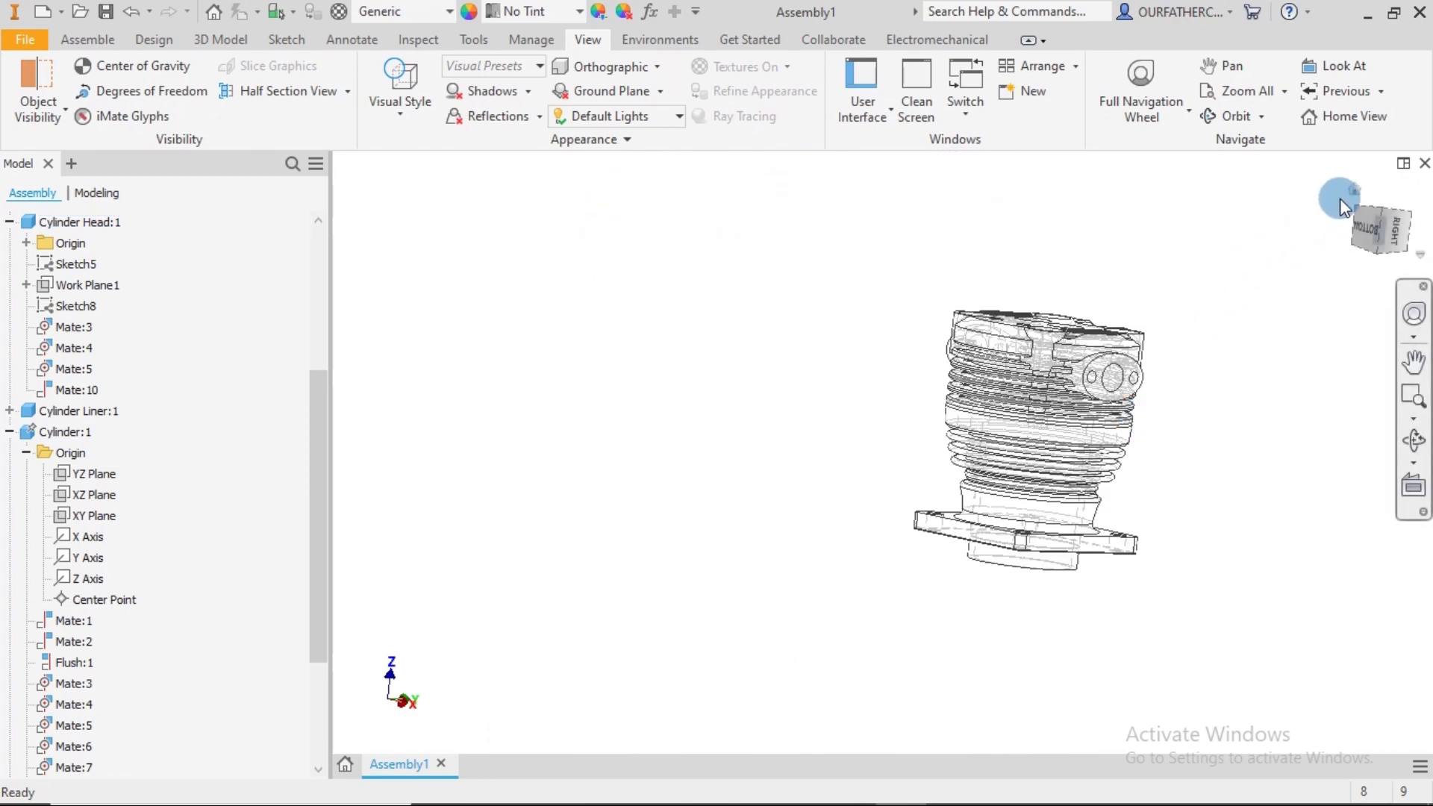
{"action": "left_click", "coordinate": [1355, 189]}
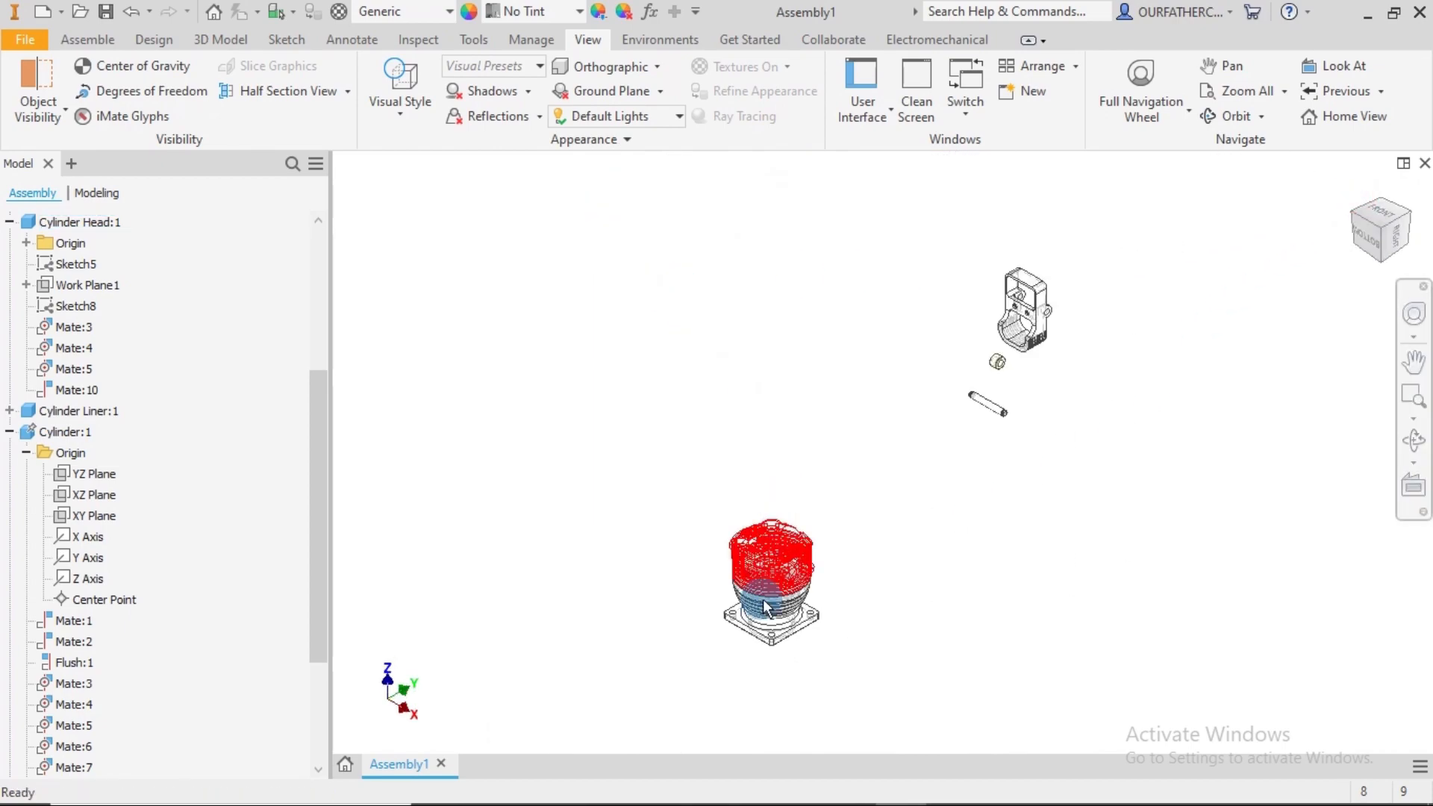
{"action": "scroll", "coordinate": [763, 598], "scroll_direction": "up", "scroll_amount": 5}
{"action": "middle_click_drag", "start_coordinate": [964, 577], "coordinate": [965, 496]}
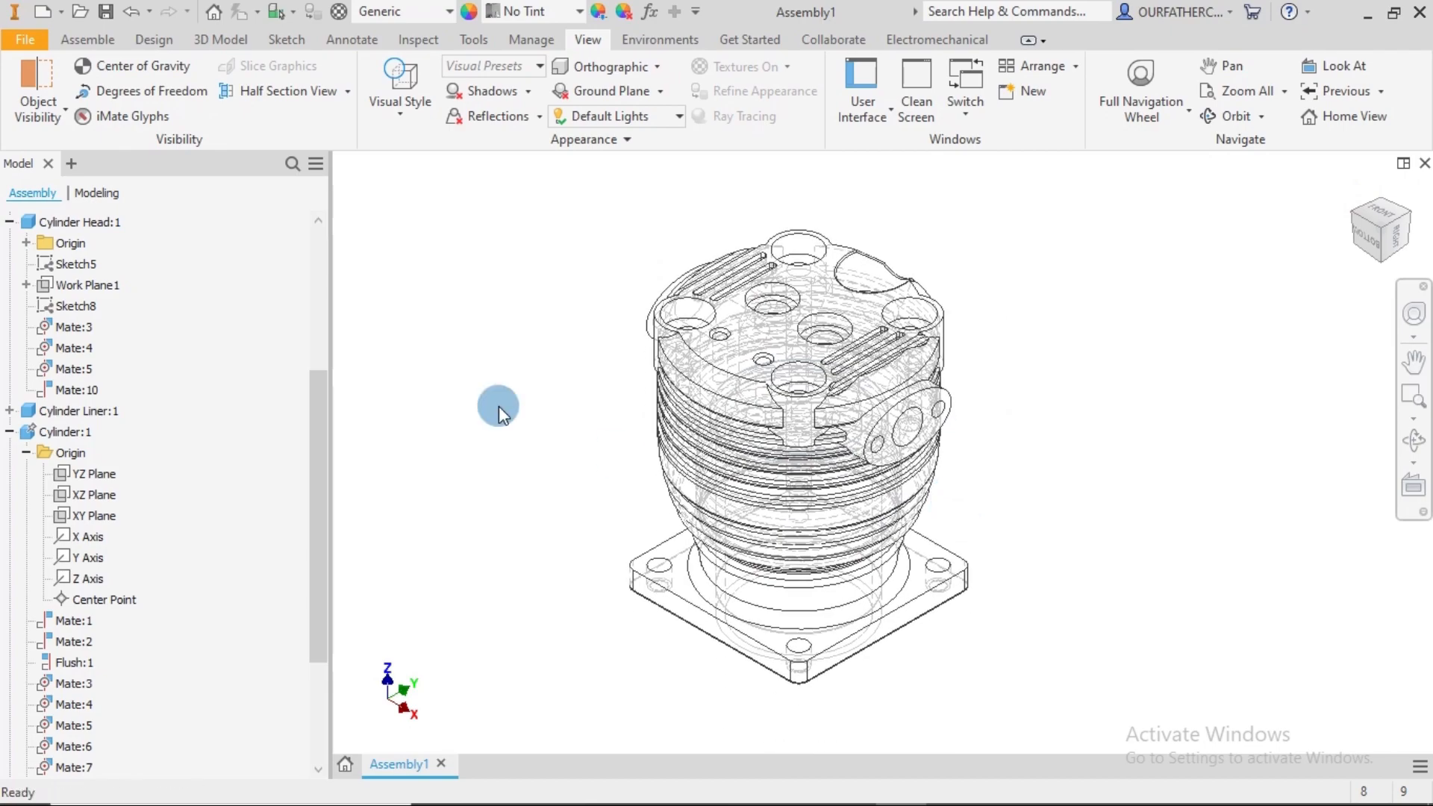
- Switch the assembly's visual style to Technical Illustration
{"action": "left_click", "coordinate": [415, 116]}
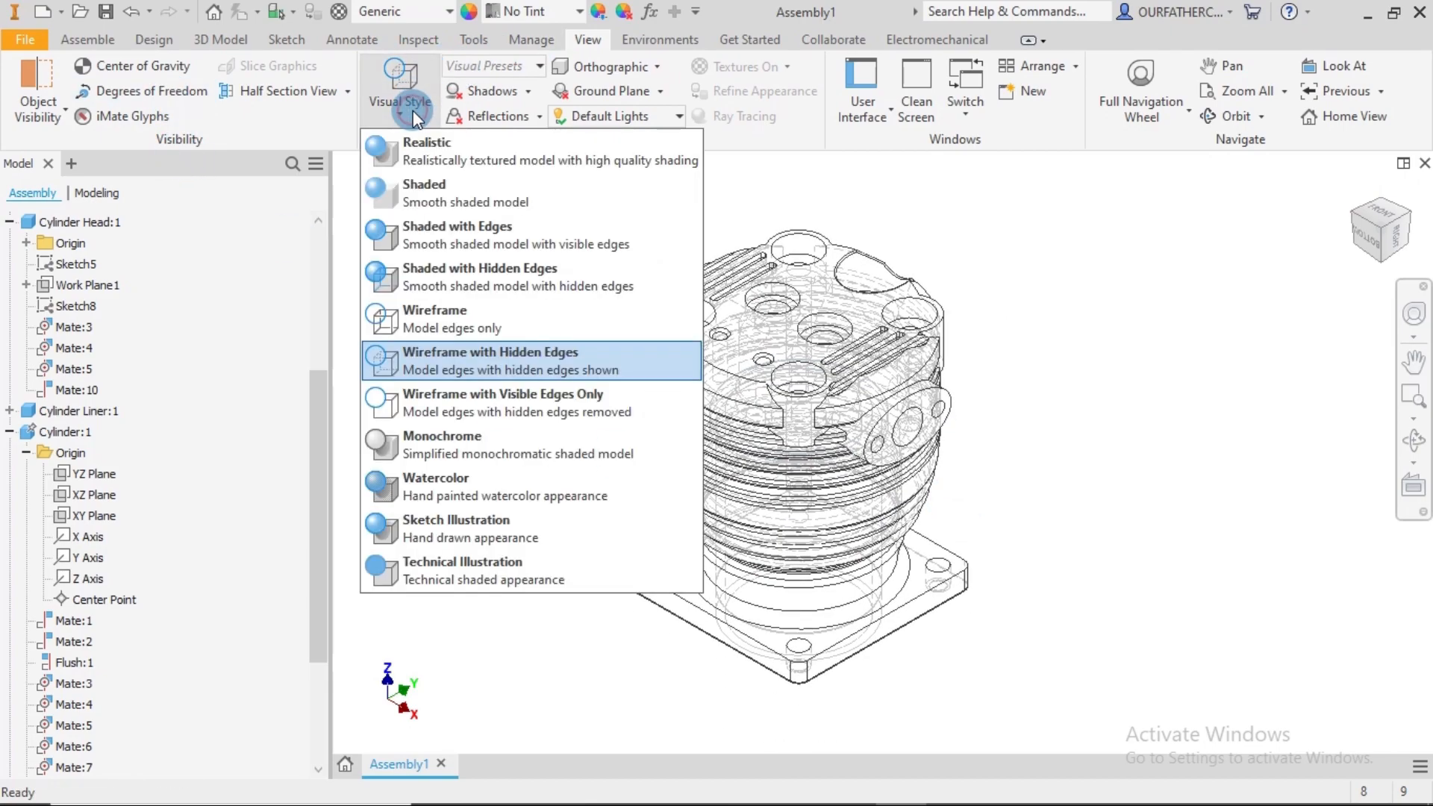
{"action": "left_click", "coordinate": [1112, 309]}
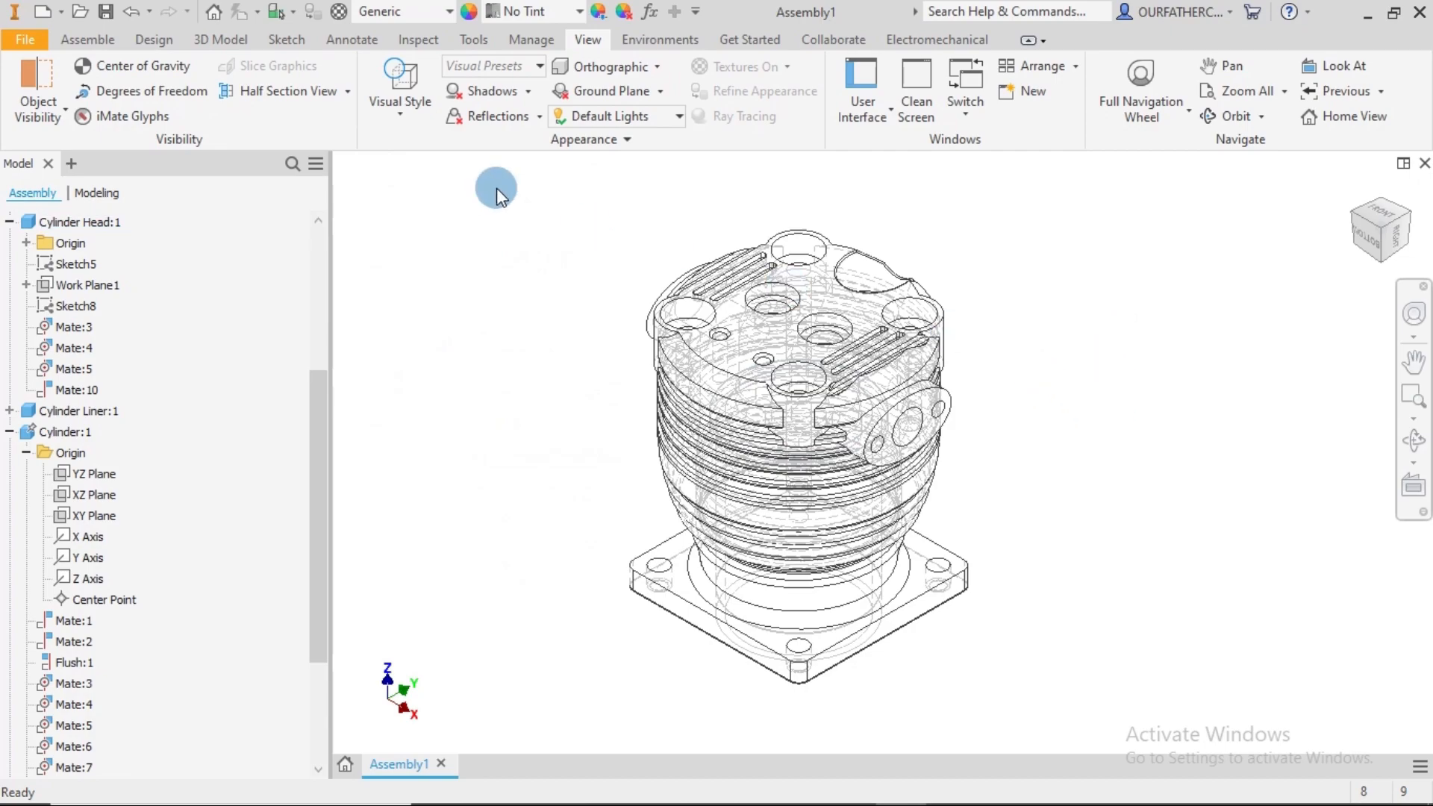
{"action": "left_click", "coordinate": [403, 104]}
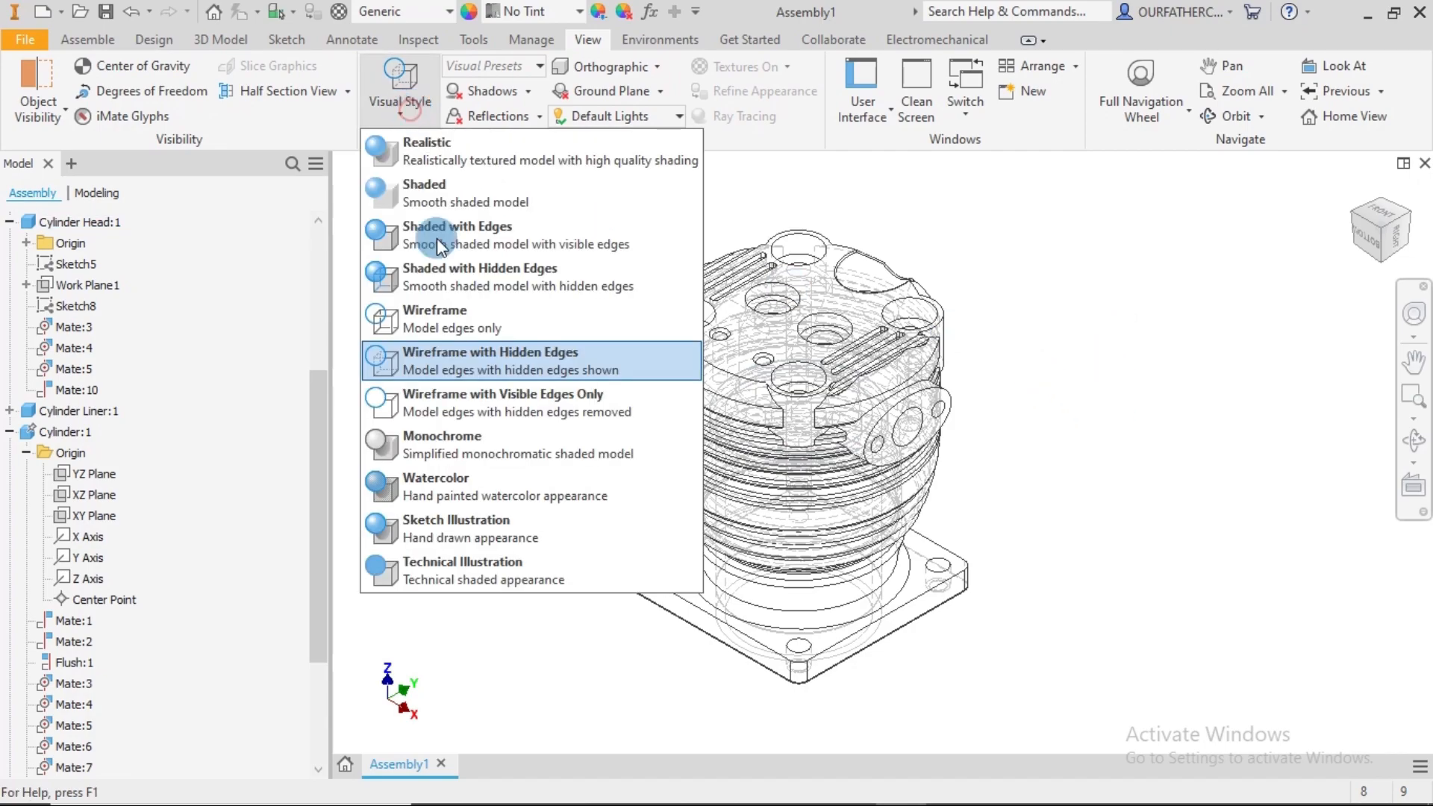
{"action": "left_click", "coordinate": [432, 582]}
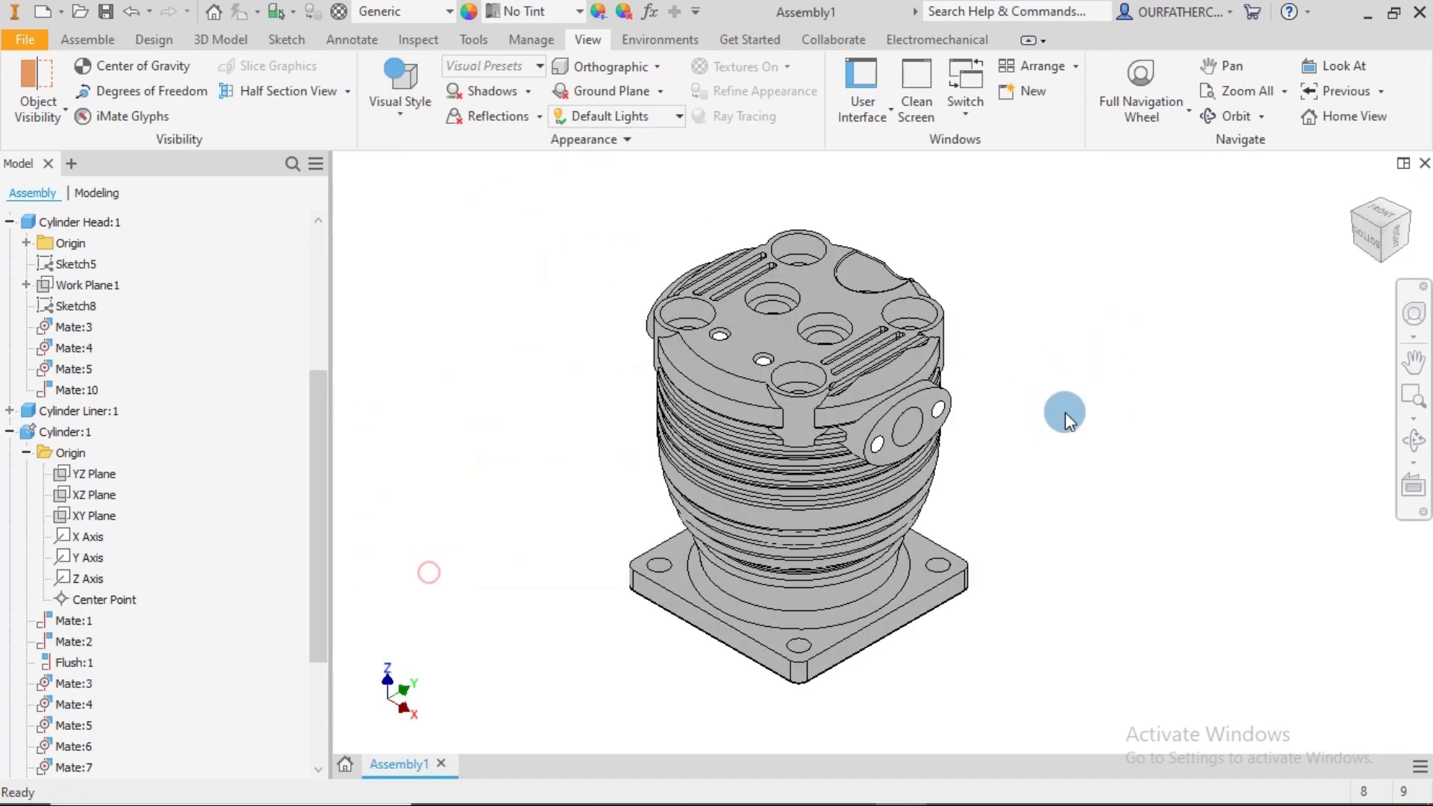
- Set the visual style back to Wireframe with Hidden Edges and examine the cylinder sub-assembly from a lower angle
{"action": "left_click", "coordinate": [391, 114]}
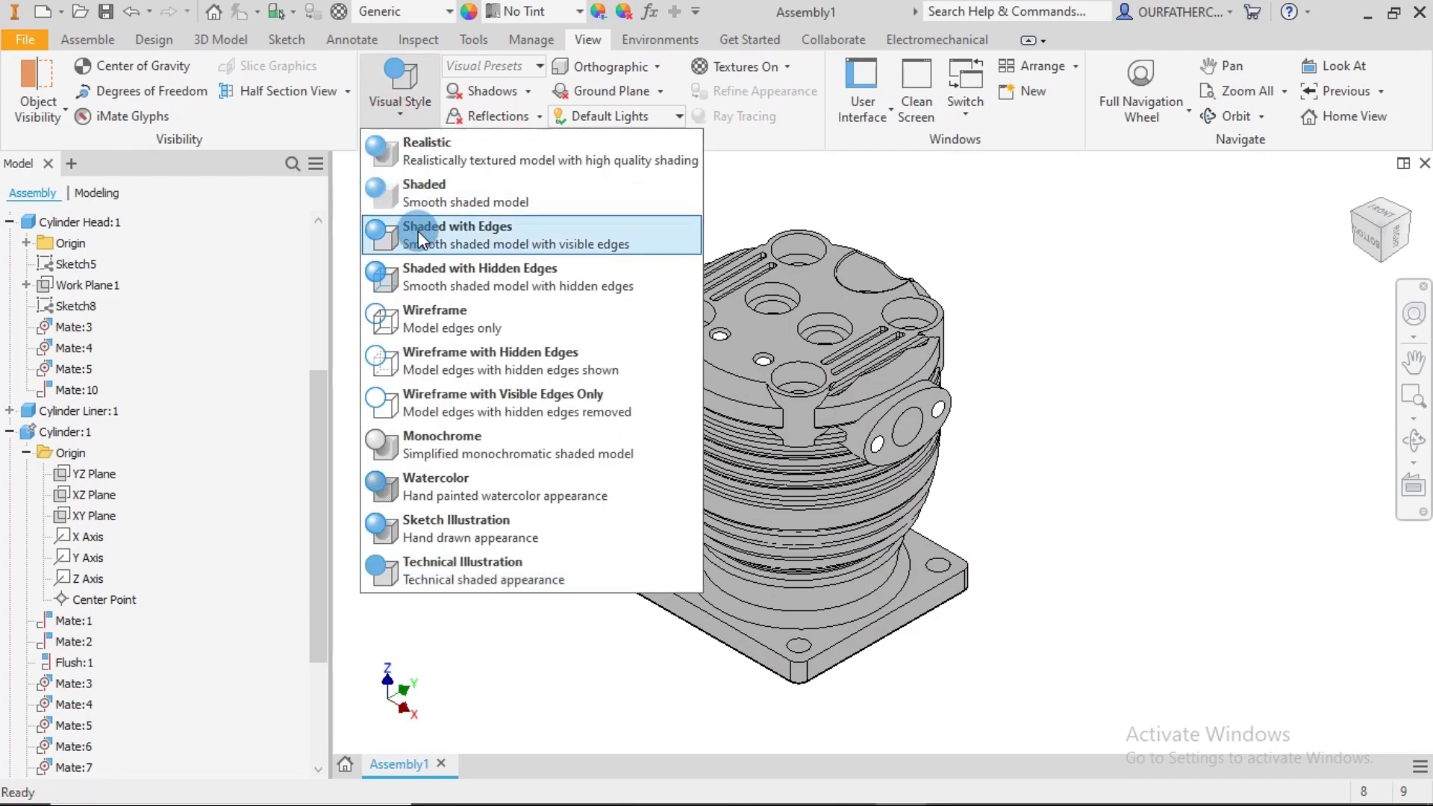
{"action": "left_click", "coordinate": [438, 356]}
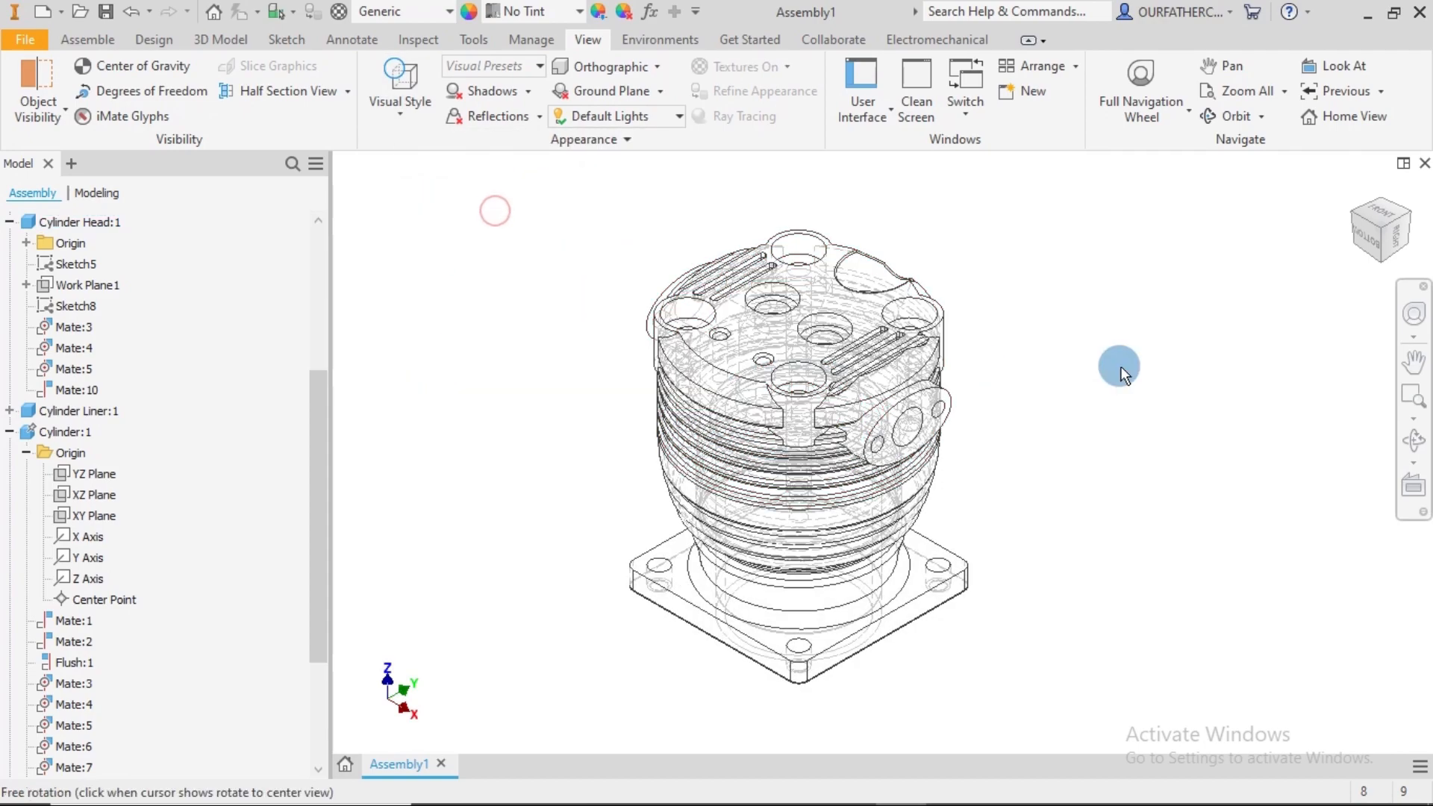
{"action": "mouse_move", "coordinate": [1121, 366]}
{"action": "left_mouse_down"}
{"action": "mouse_move", "coordinate": [1122, 345]}
{"action": "mouse_move", "coordinate": [1088, 473]}
{"action": "mouse_move", "coordinate": [1107, 384]}
{"action": "left_mouse_up"}
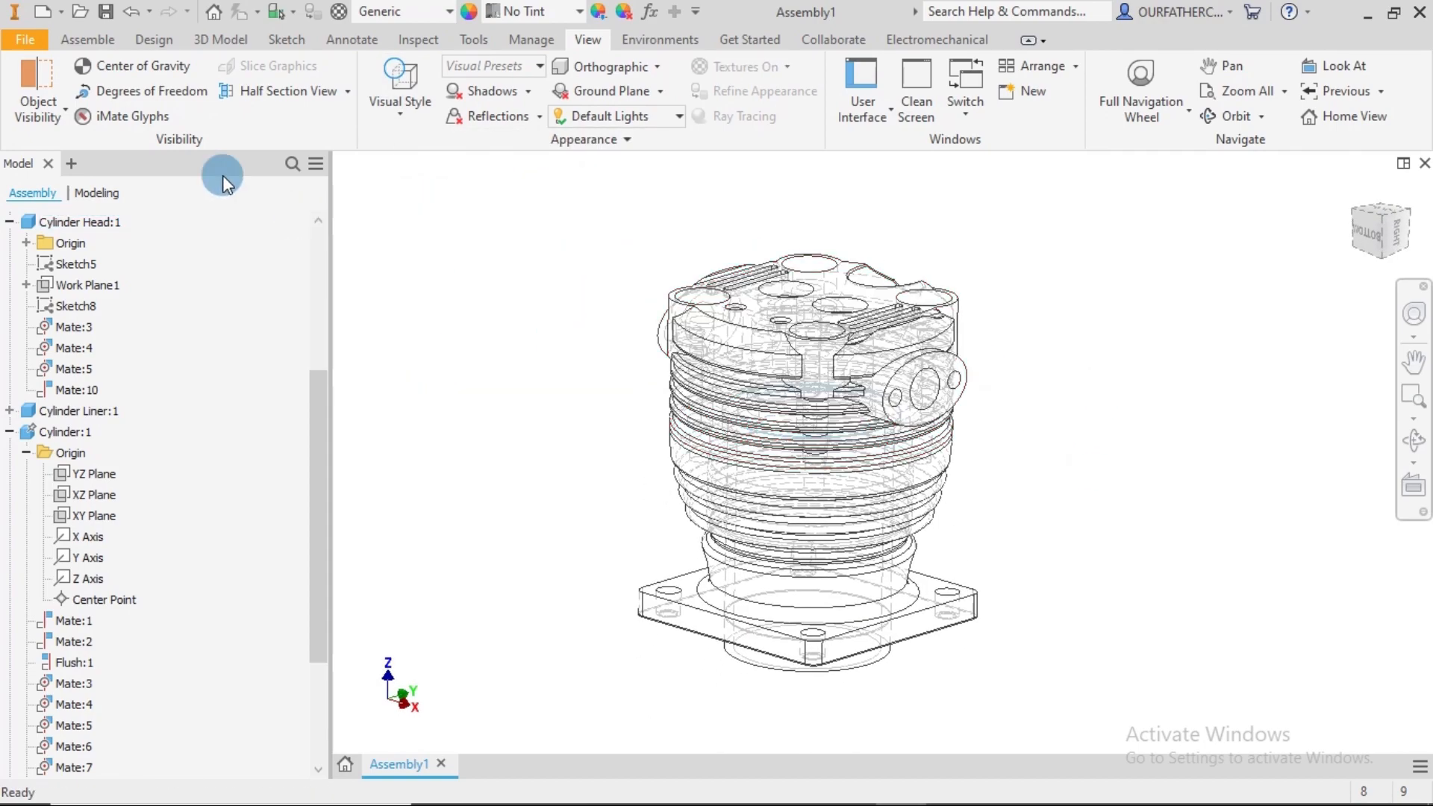
- Start placing a component from the Content Center and browse to the Hex Head category under Fasteners > Bolts
{"action": "left_click", "coordinate": [87, 41]}
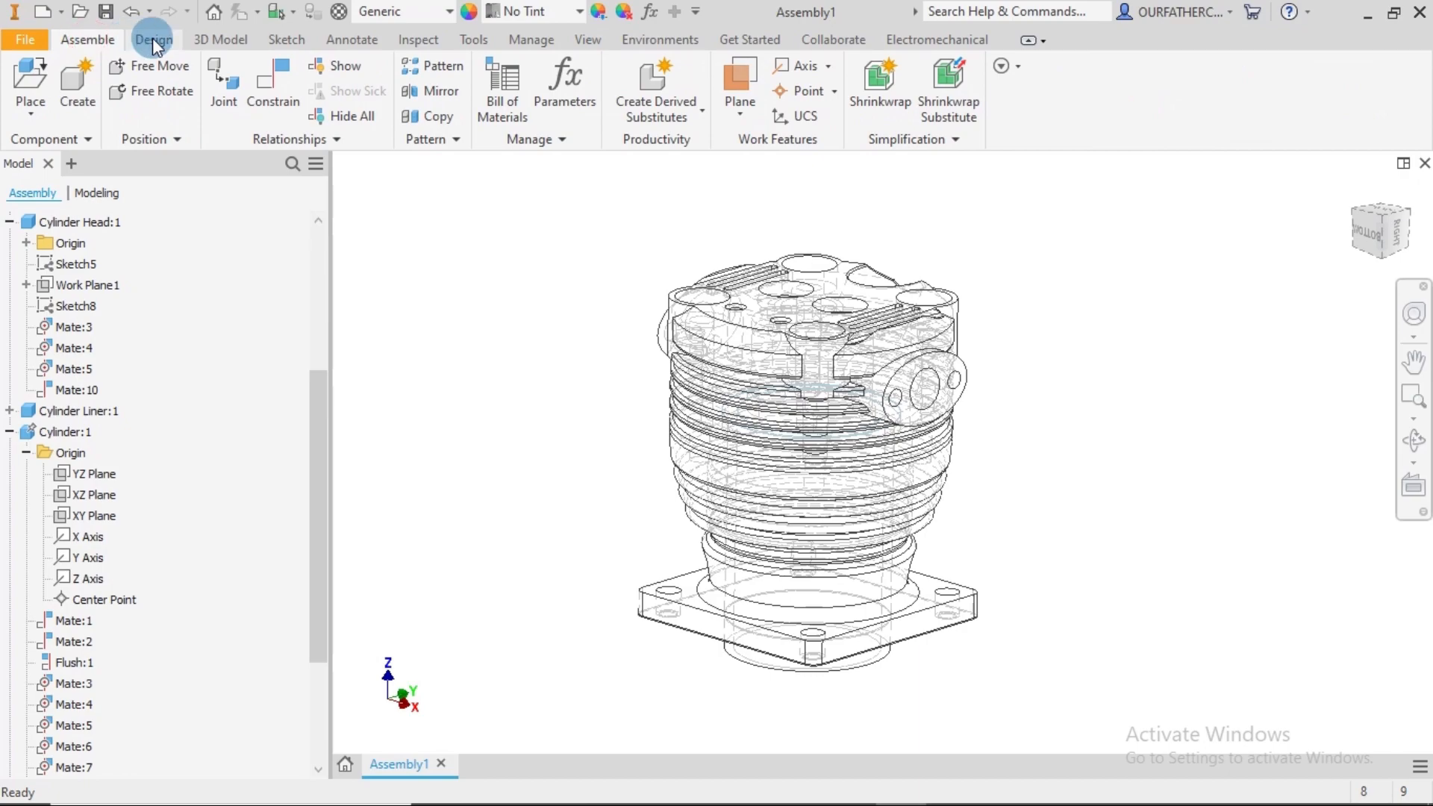
{"action": "left_click", "coordinate": [30, 119]}
{"action": "left_click", "coordinate": [60, 191]}
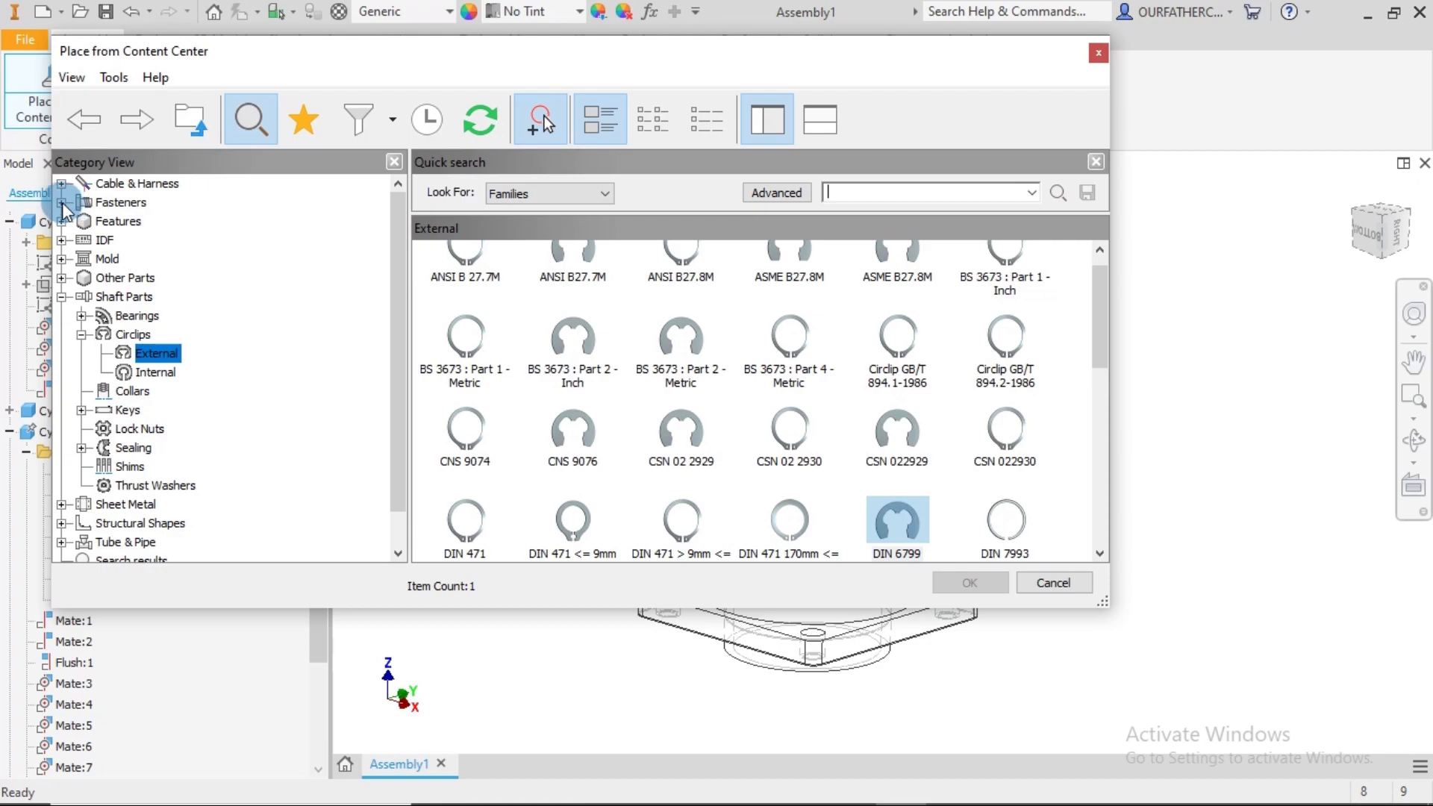
{"action": "left_click", "coordinate": [62, 203]}
{"action": "left_click", "coordinate": [119, 203]}
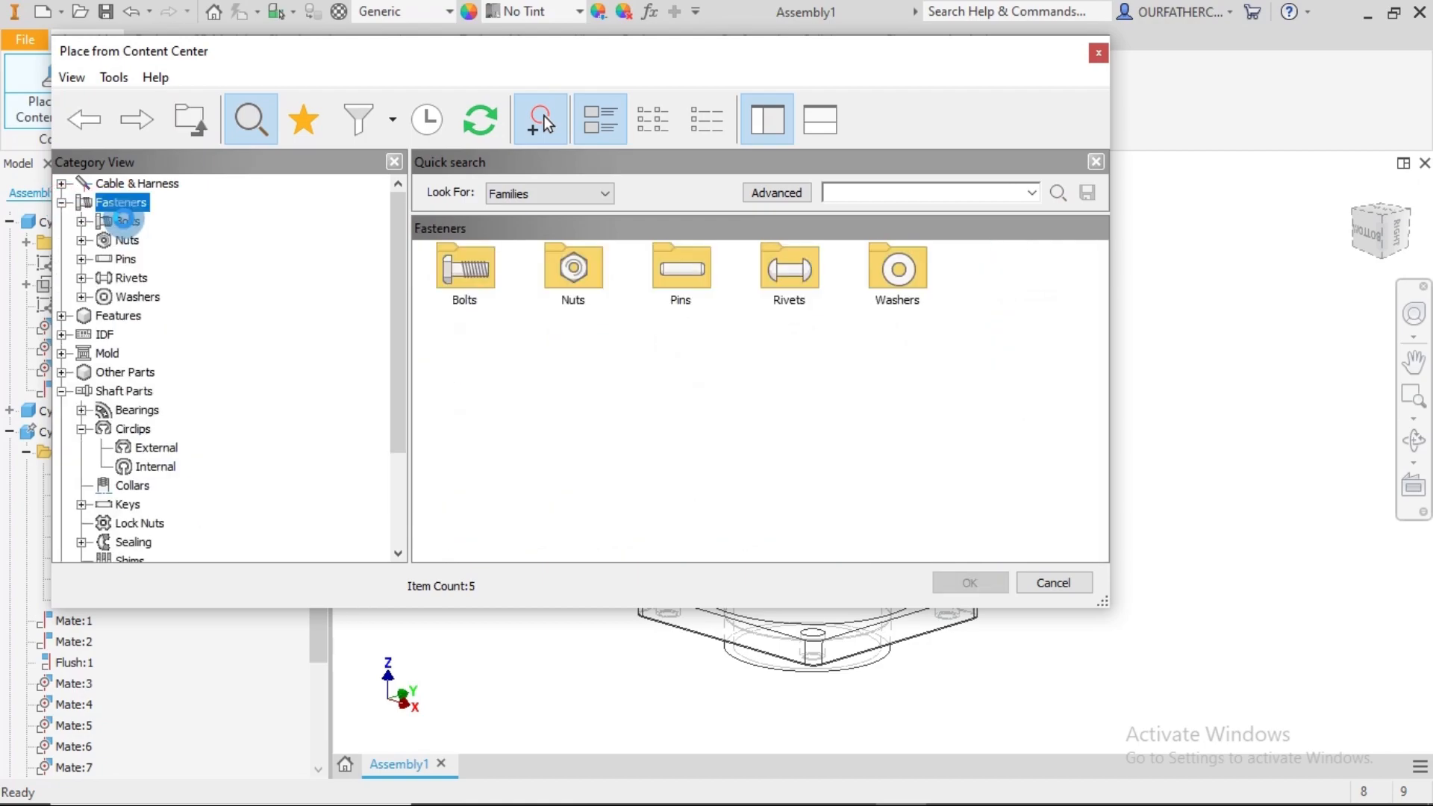
{"action": "left_click", "coordinate": [121, 222]}
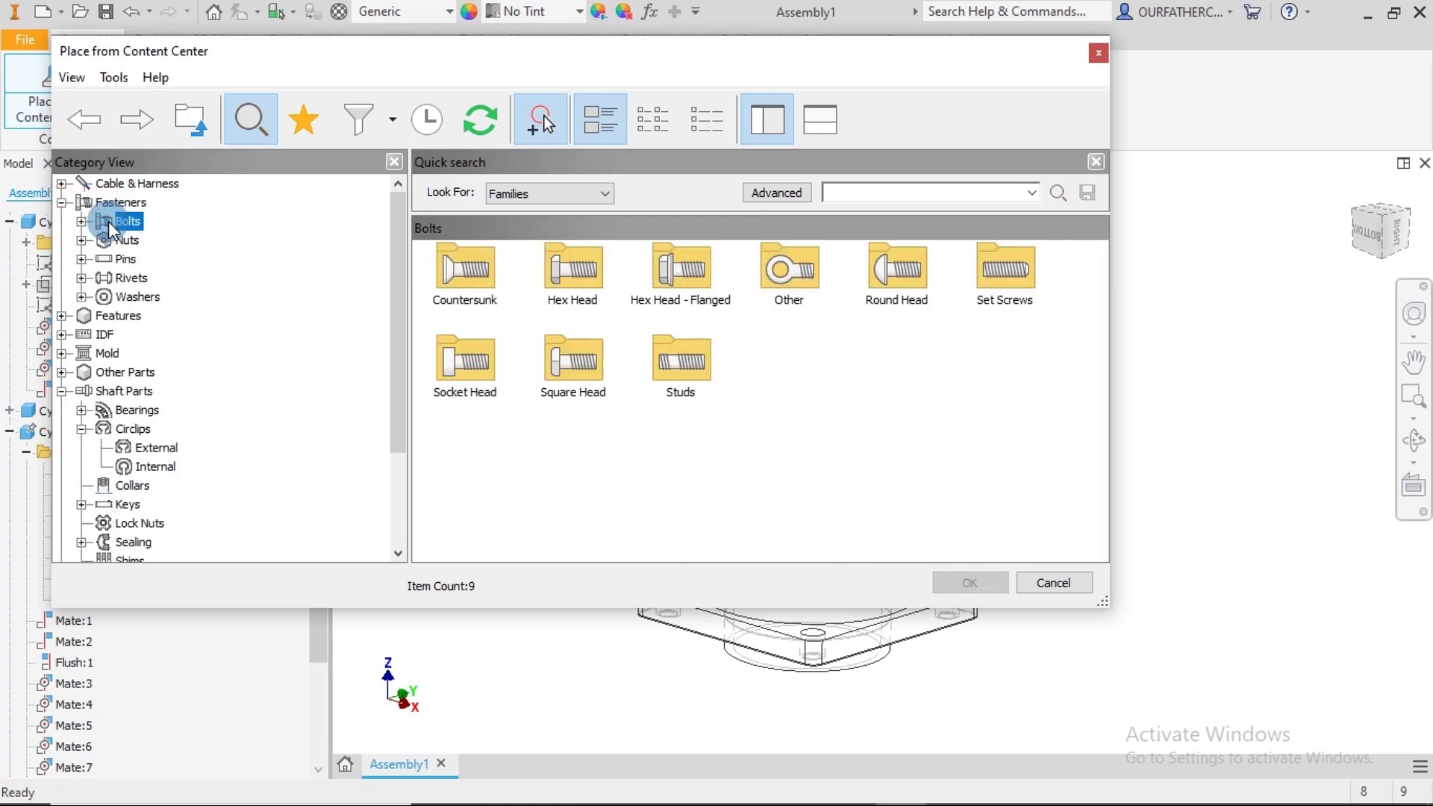
{"action": "left_click", "coordinate": [81, 221]}
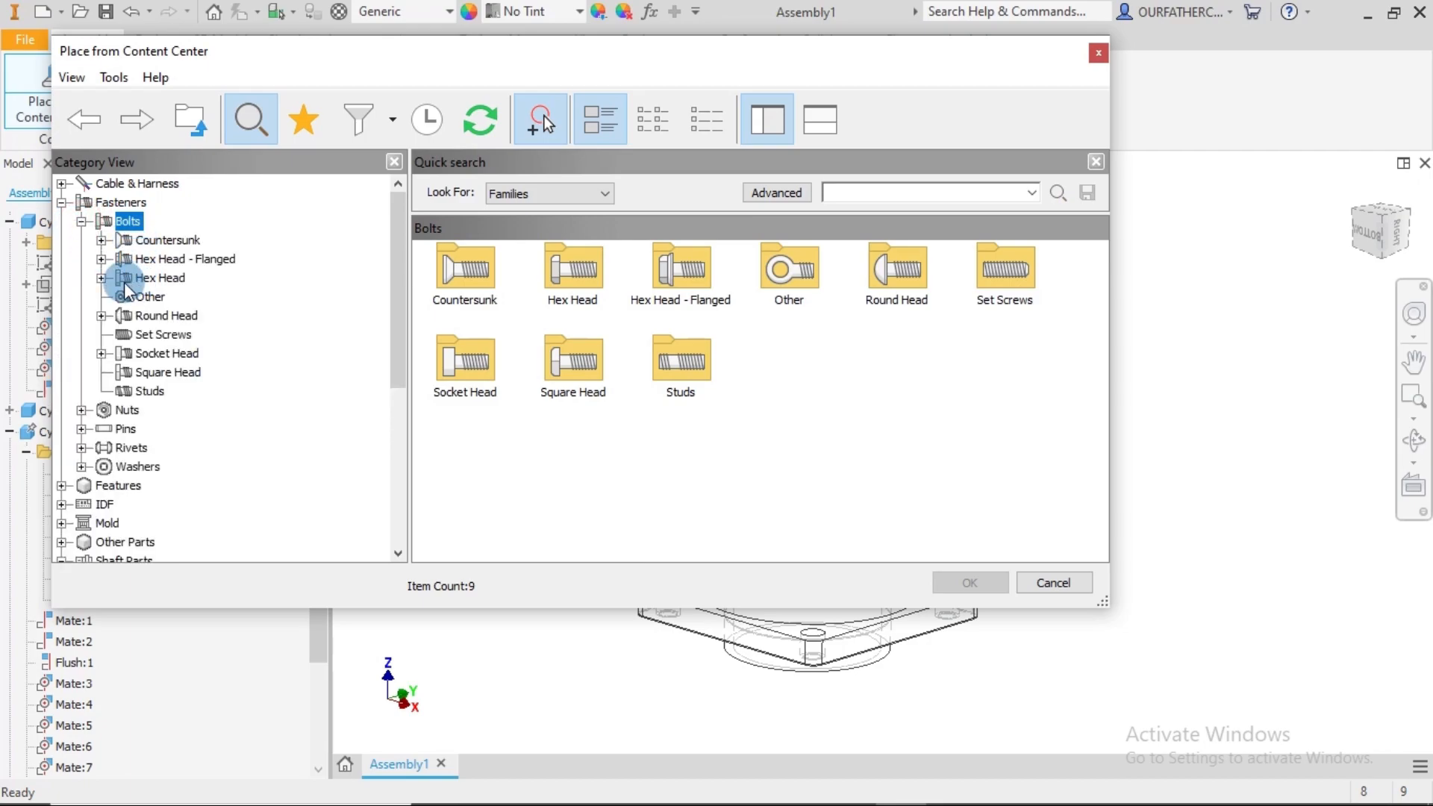
{"action": "left_click", "coordinate": [125, 284]}
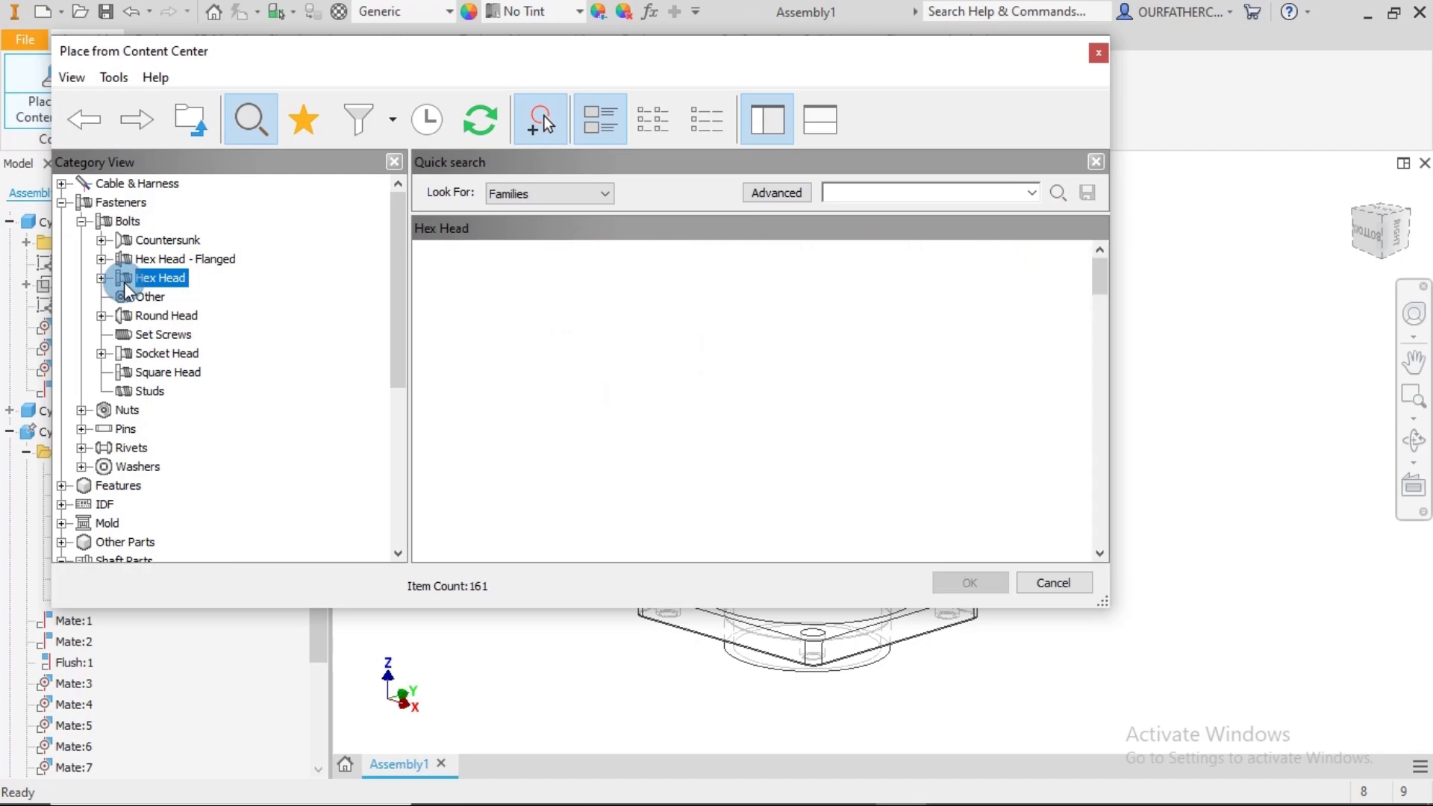
- Choose the DIN EN ISO 4014 hex head bolt family for placement in the assembly
{"action": "scroll", "coordinate": [928, 362], "scroll_direction": "down", "scroll_amount": 5}
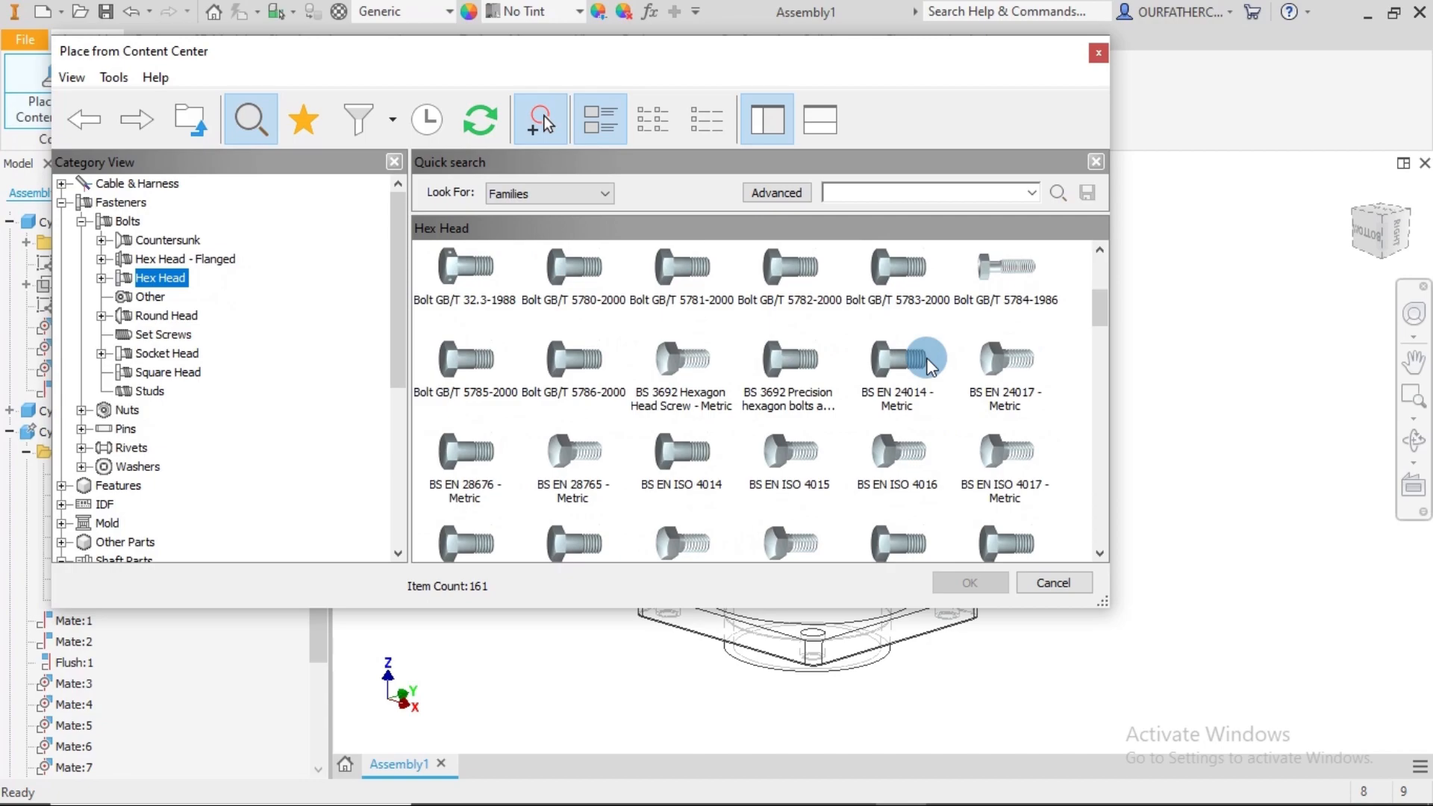
{"action": "scroll", "coordinate": [930, 364], "scroll_direction": "down", "scroll_amount": 5}
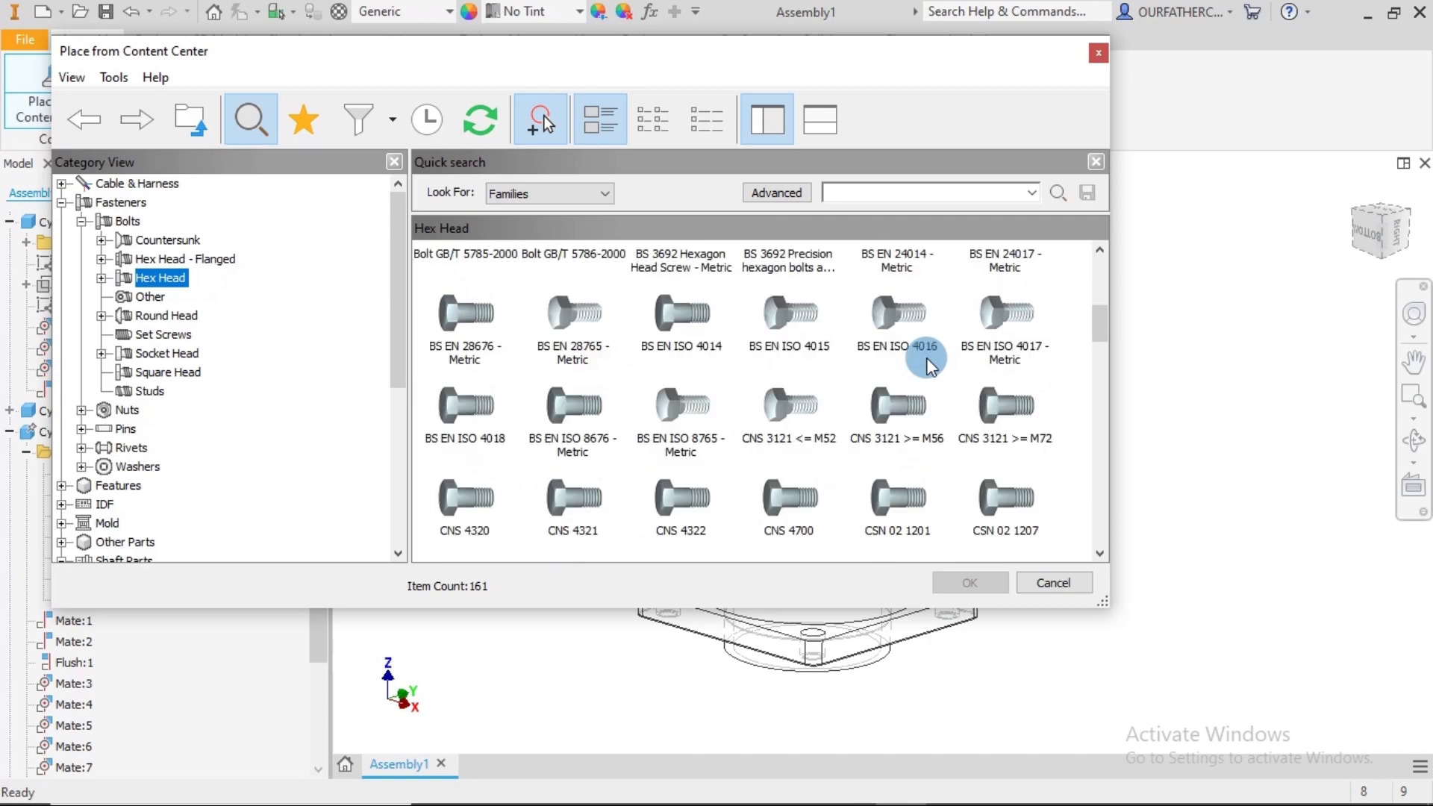
{"action": "scroll", "coordinate": [928, 364], "scroll_direction": "down", "scroll_amount": 3}
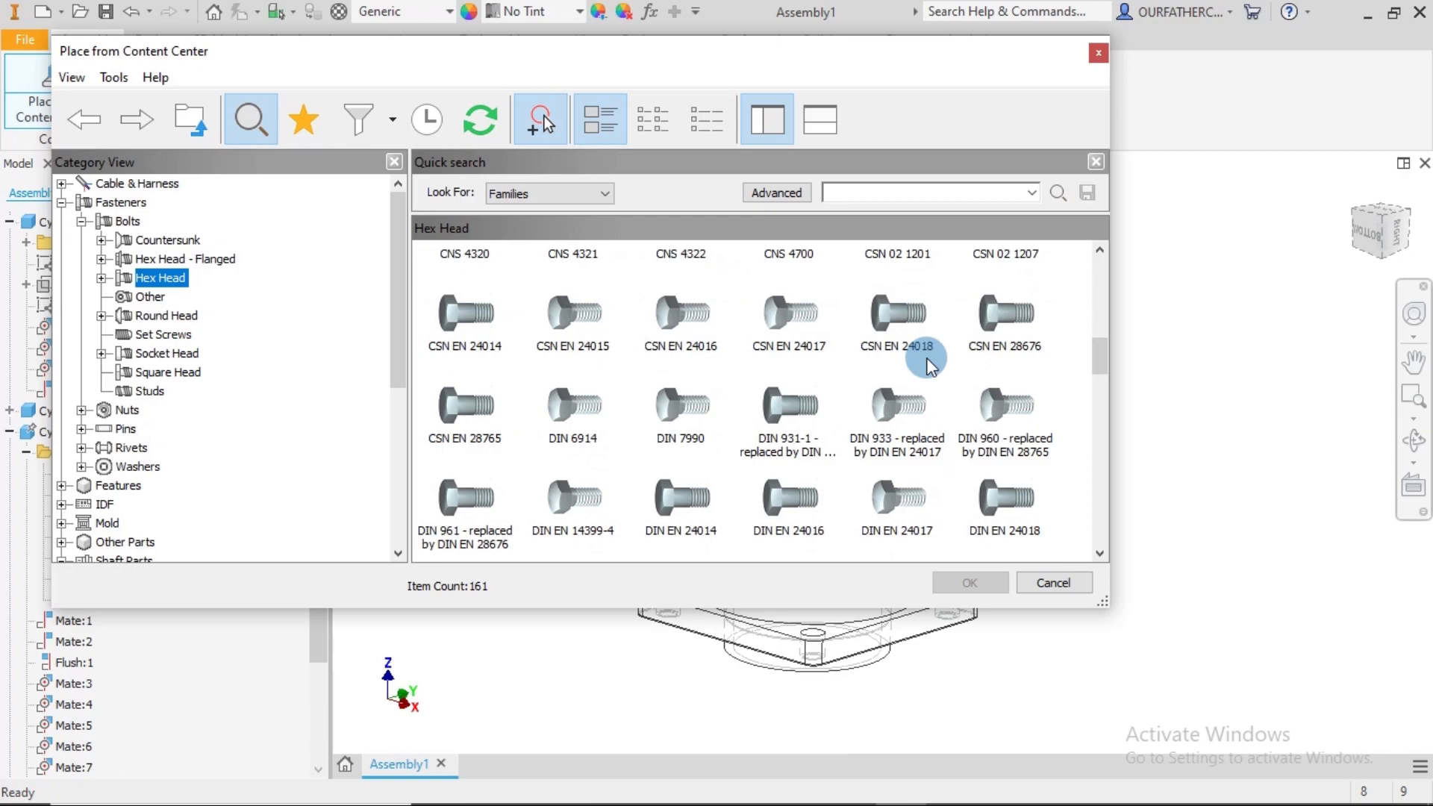
{"action": "scroll", "coordinate": [810, 369], "scroll_direction": "down", "scroll_amount": 3}
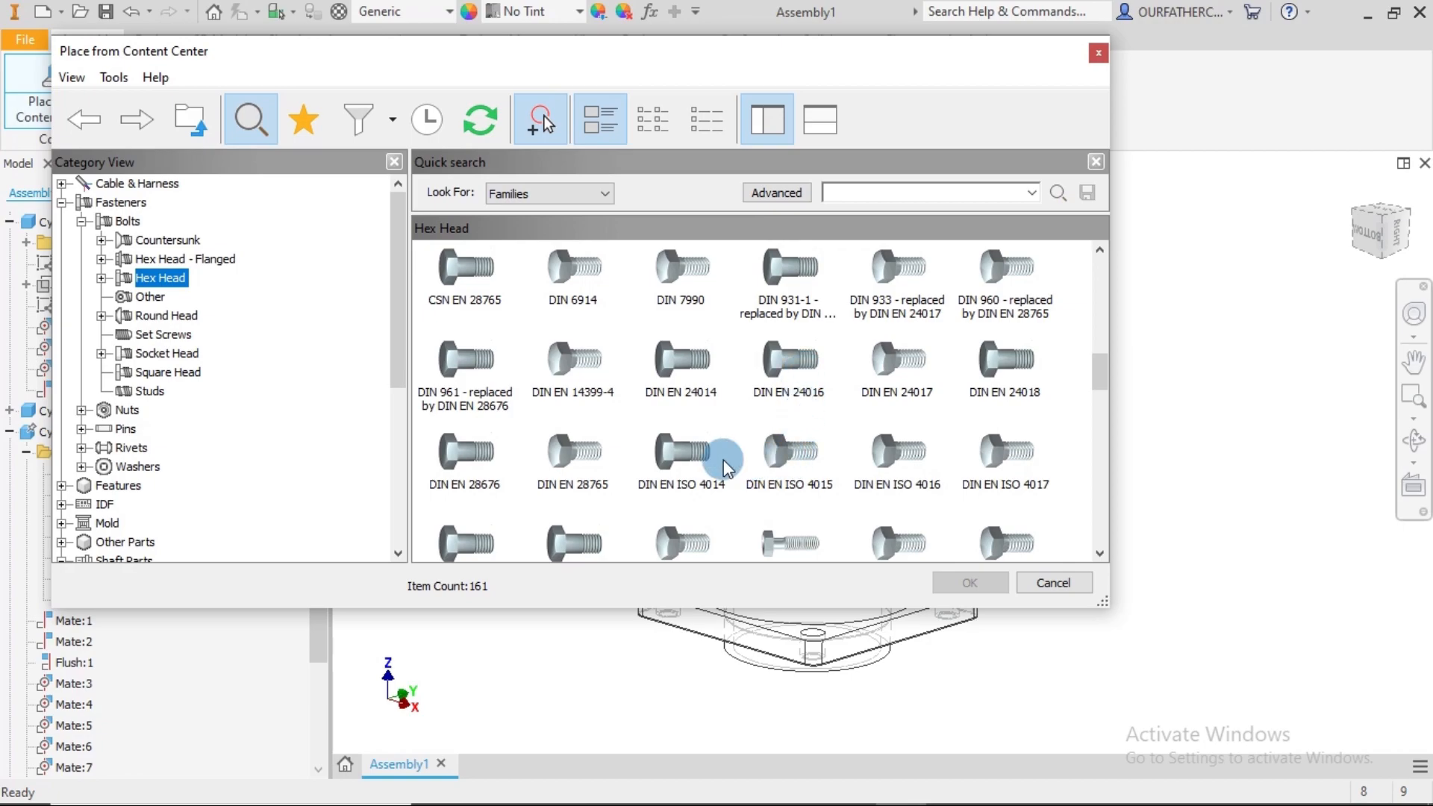
{"action": "left_click", "coordinate": [677, 461]}
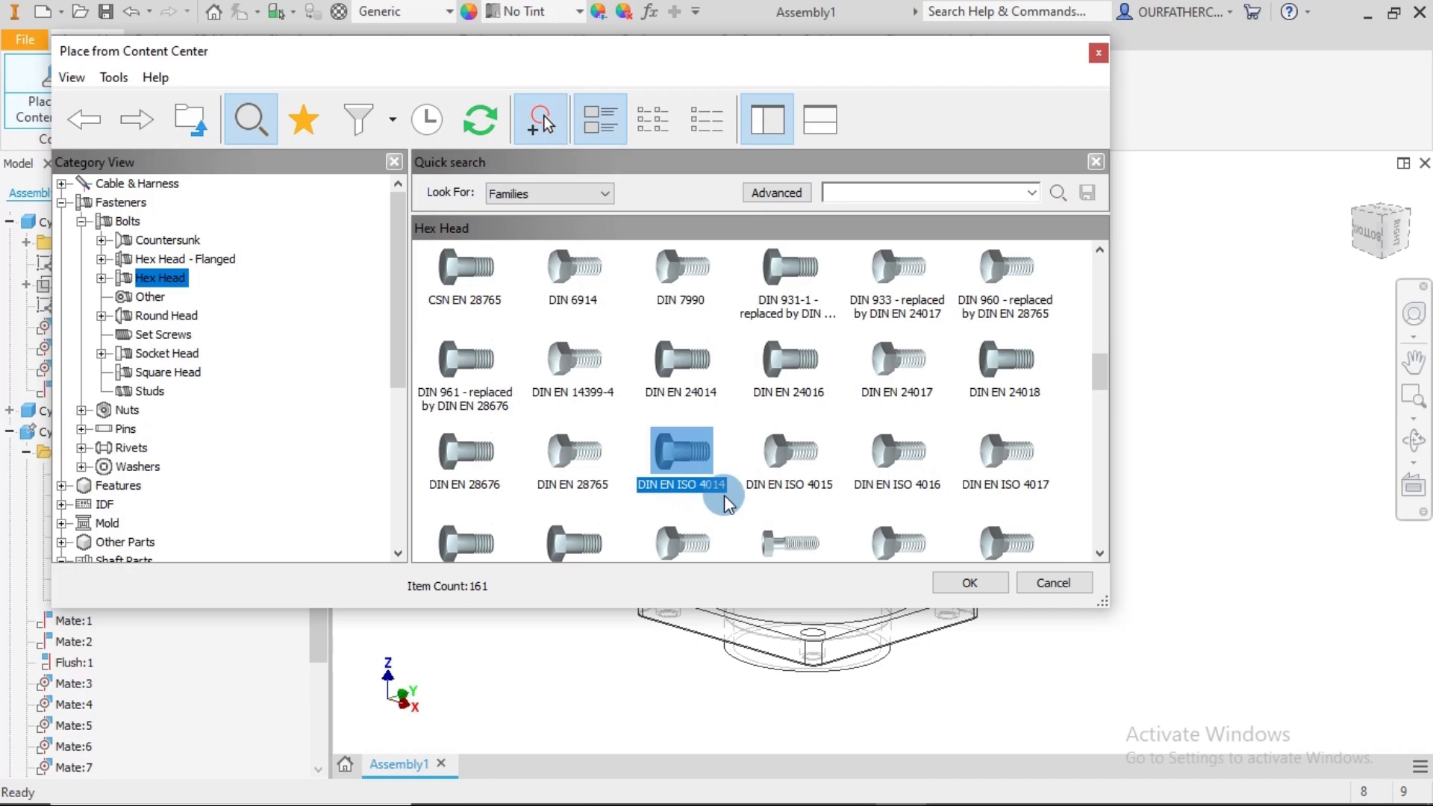
{"action": "left_click", "coordinate": [957, 584]}
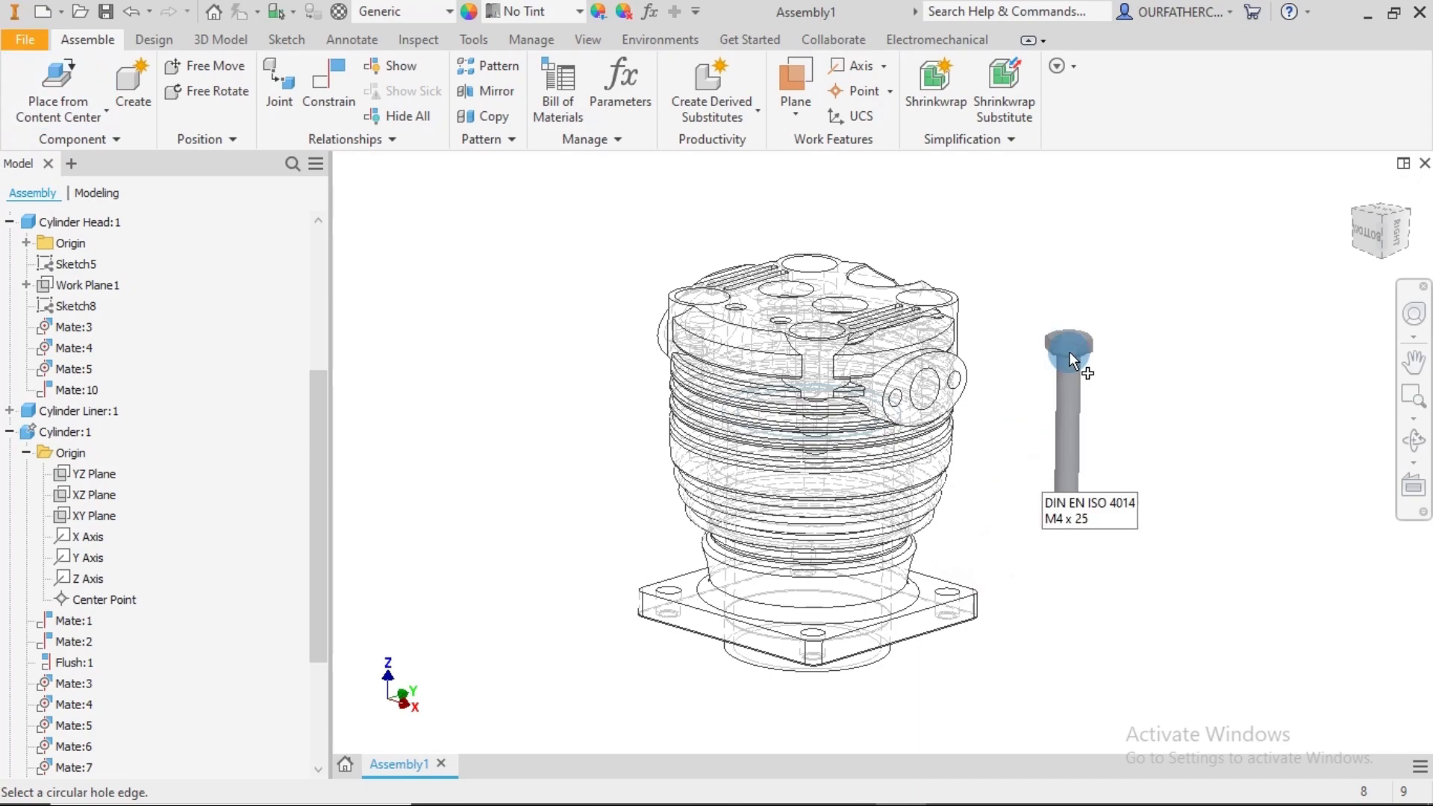
- Place the DIN EN ISO 4014 bolt on the circular hole edge inside the cylinder head's bolt recess nearest the flange corner
{"action": "middle_click_drag", "start_coordinate": [1069, 352], "coordinate": [1070, 395], "text": "shift"}
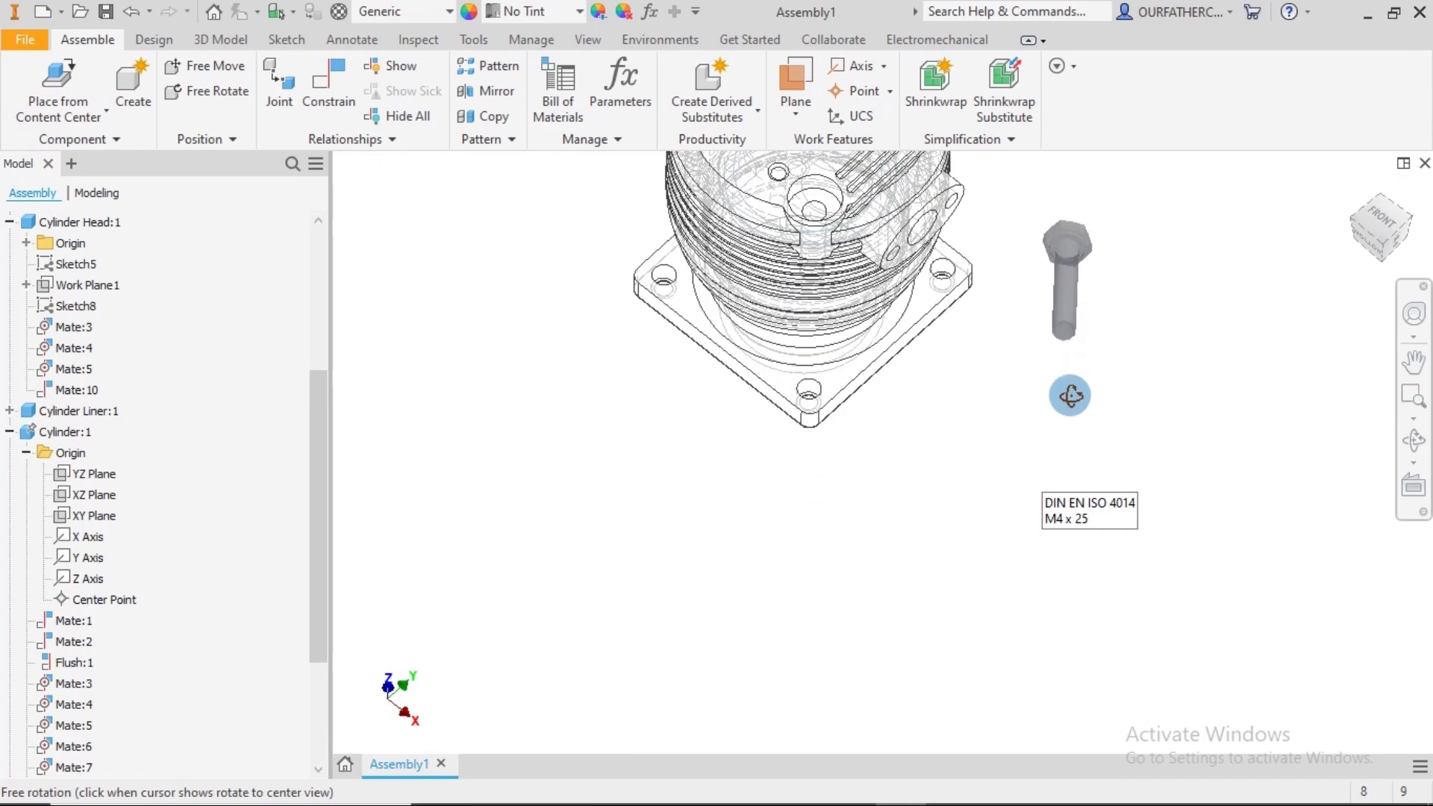
{"action": "mouse_move", "coordinate": [1024, 249]}
{"action": "middle_mouse_down", "text": "shift"}
{"action": "mouse_move", "coordinate": [1037, 281]}
{"action": "mouse_move", "coordinate": [1038, 264]}
{"action": "middle_mouse_up", "text": "shift"}
{"action": "middle_click_drag", "start_coordinate": [912, 250], "coordinate": [1018, 457]}
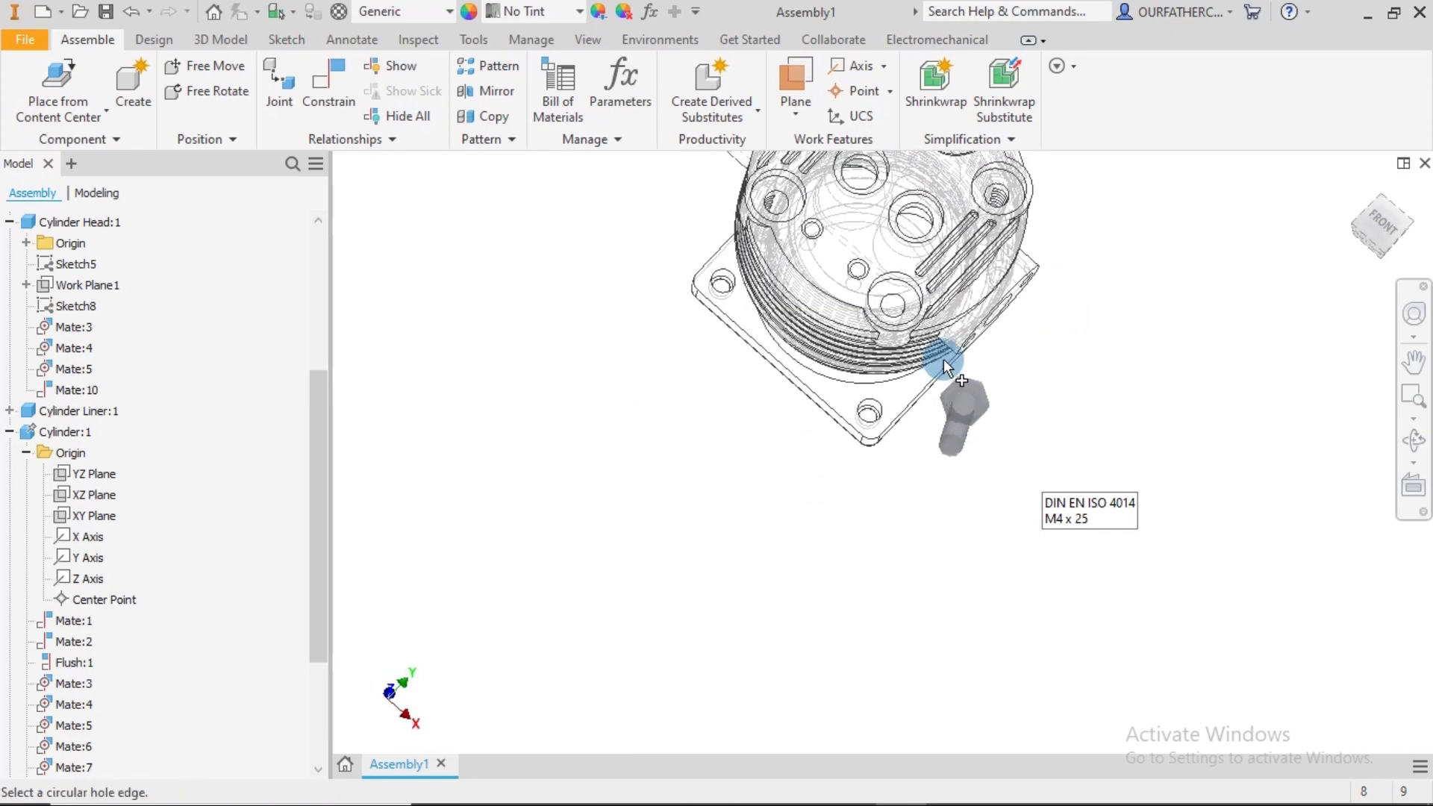
{"action": "scroll", "coordinate": [930, 297], "scroll_direction": "up", "scroll_amount": 5}
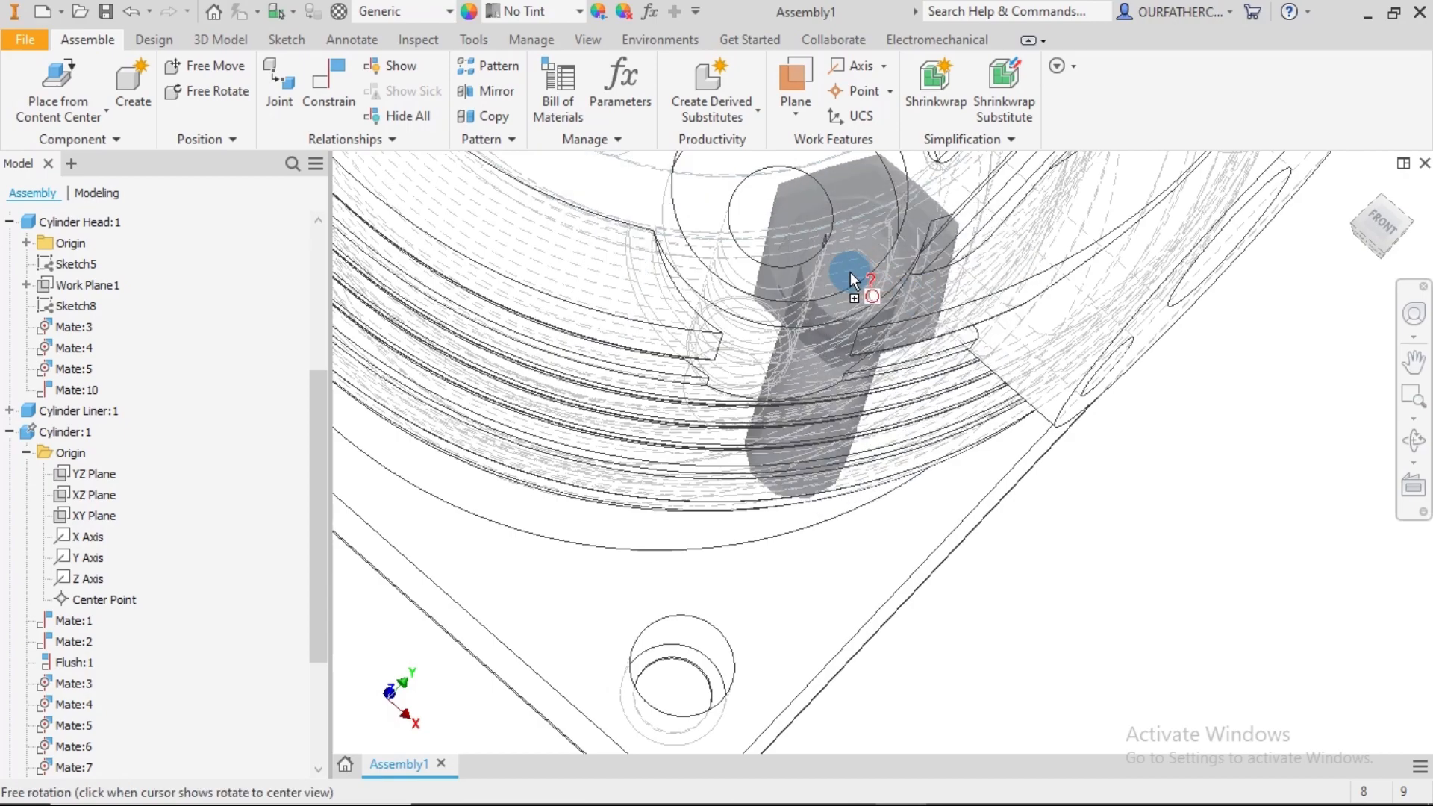
{"action": "scroll", "coordinate": [850, 272], "scroll_direction": "down", "scroll_amount": 3}
{"action": "scroll", "coordinate": [873, 277], "scroll_direction": "down", "scroll_amount": 4}
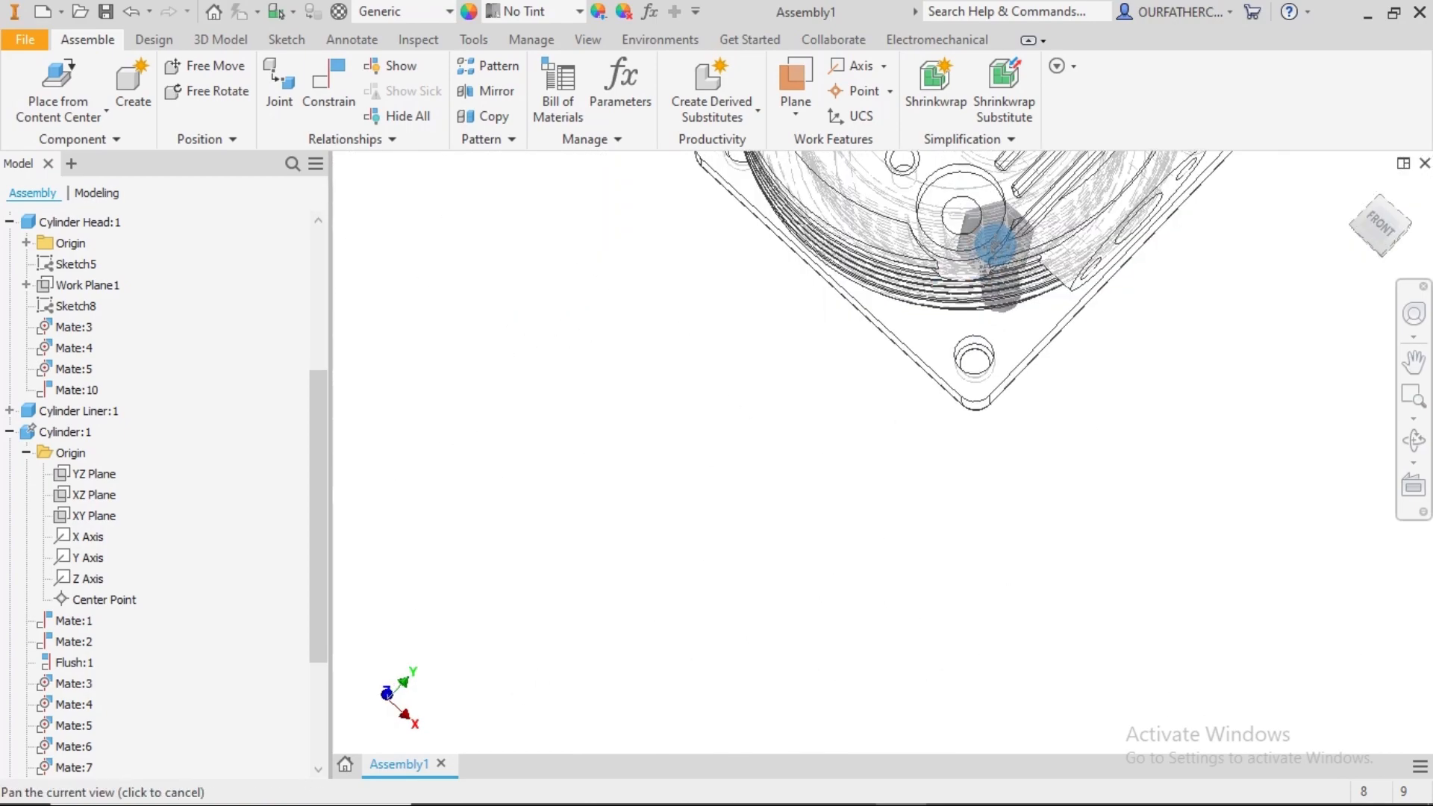
{"action": "middle_click_drag", "start_coordinate": [995, 245], "coordinate": [997, 276]}
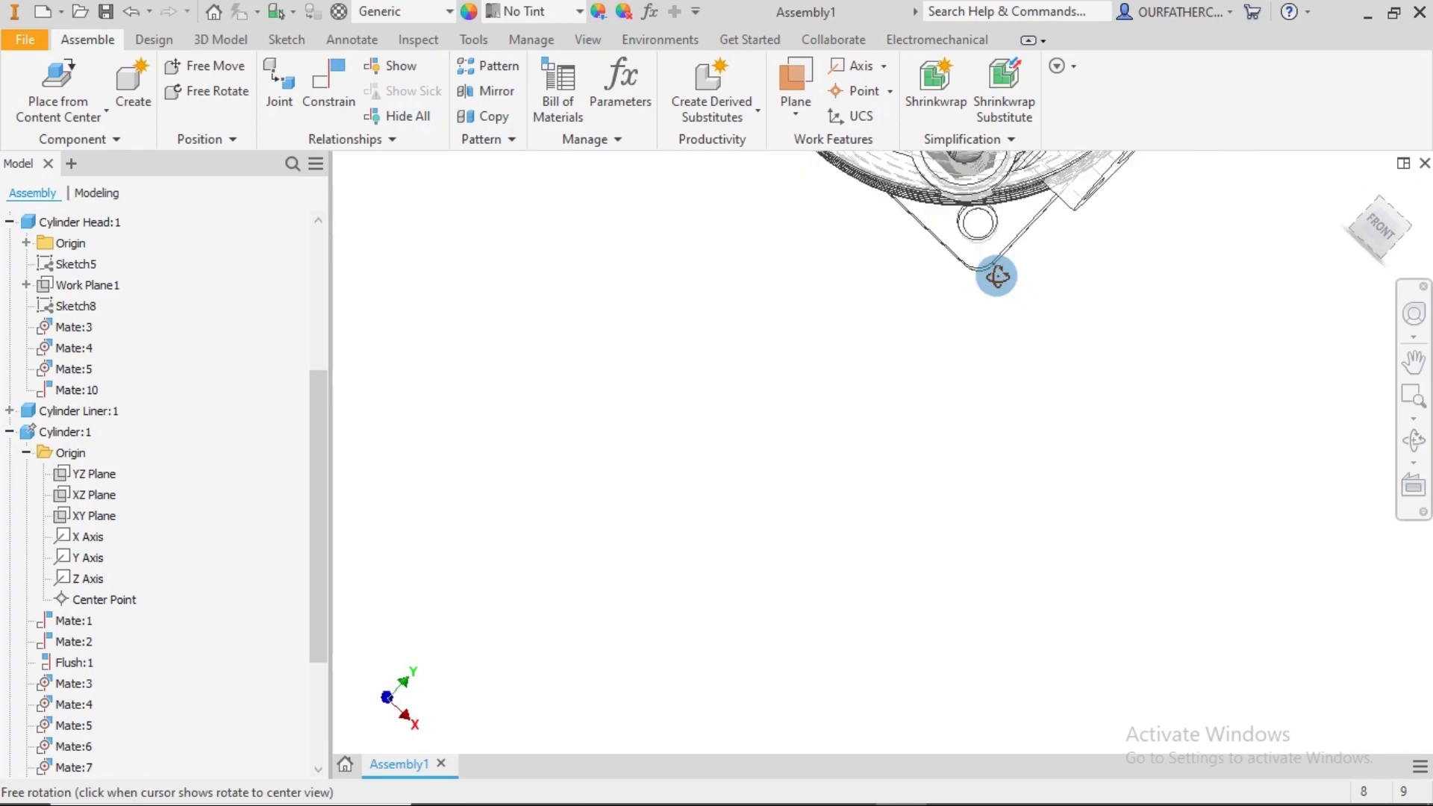
{"action": "middle_click_drag", "start_coordinate": [1016, 227], "coordinate": [997, 387]}
{"action": "scroll", "coordinate": [955, 305], "scroll_direction": "up", "scroll_amount": 4}
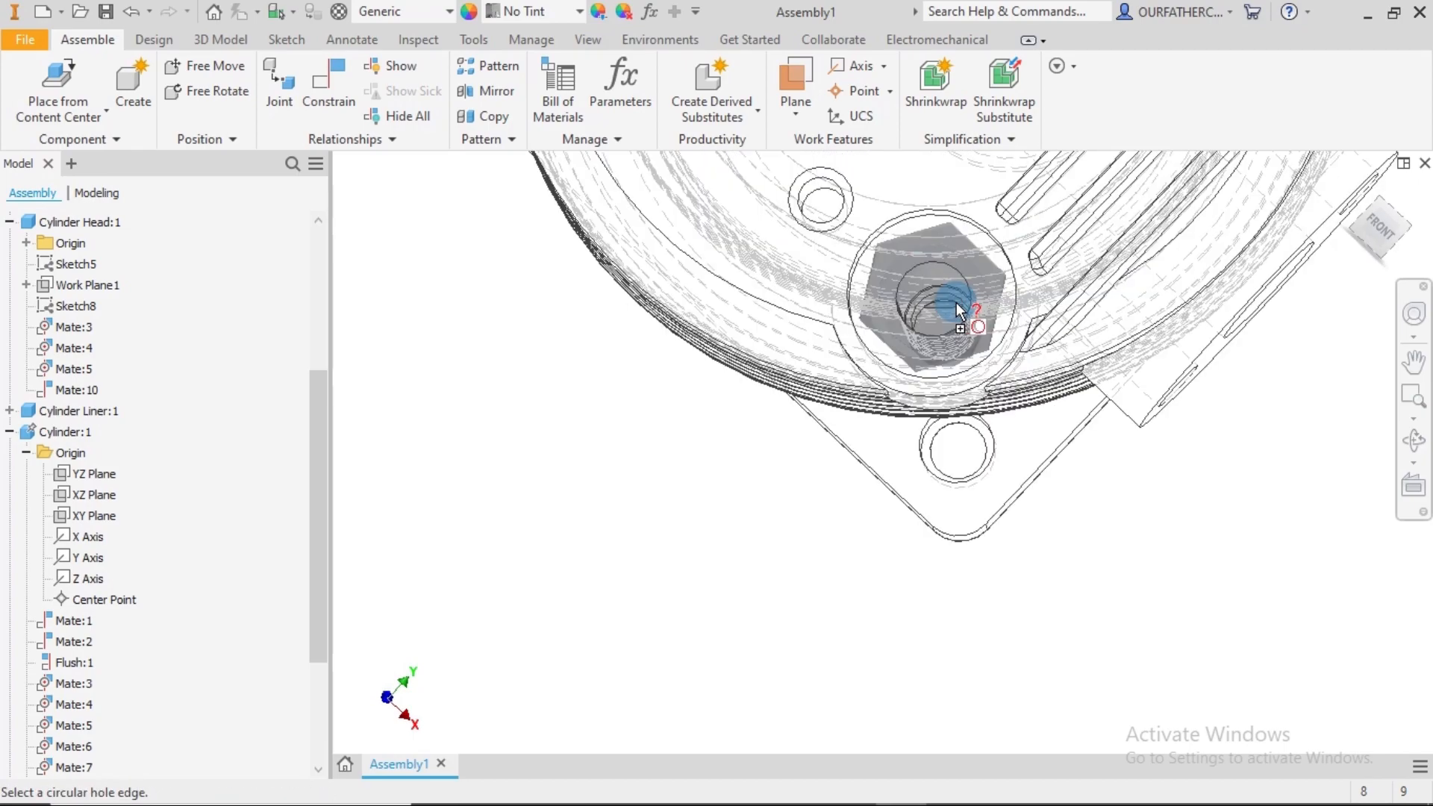
{"action": "scroll", "coordinate": [957, 306], "scroll_direction": "up", "scroll_amount": 2}
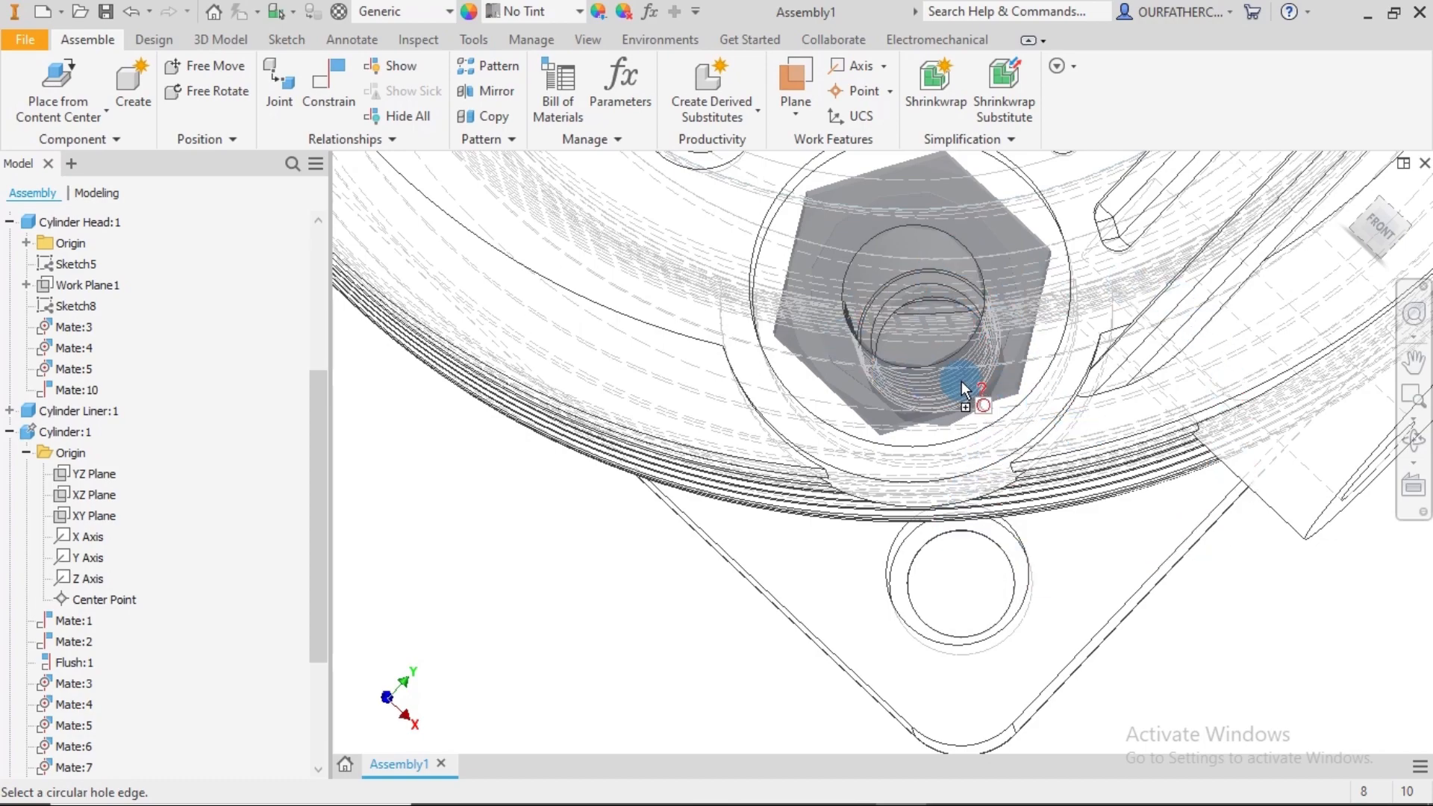
- Seat the DIN EN ISO 4014 bolt as M4 x 25 in a cylinder head hole using its edge, threaded bore and counterbore face
{"action": "scroll", "coordinate": [951, 311], "scroll_direction": "up", "scroll_amount": 1}
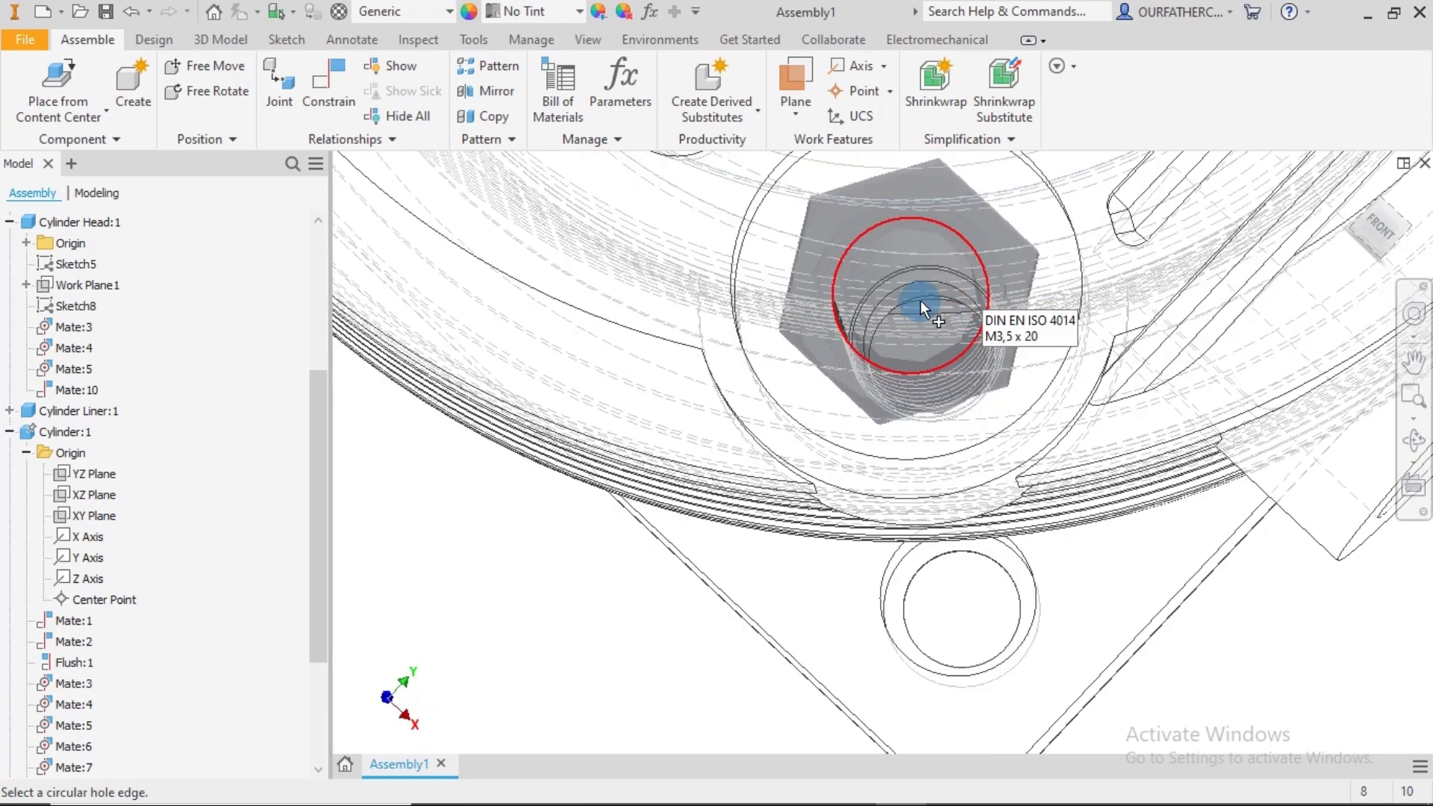
{"action": "left_click", "coordinate": [920, 300]}
{"action": "scroll", "coordinate": [924, 300], "scroll_direction": "up", "scroll_amount": 3}
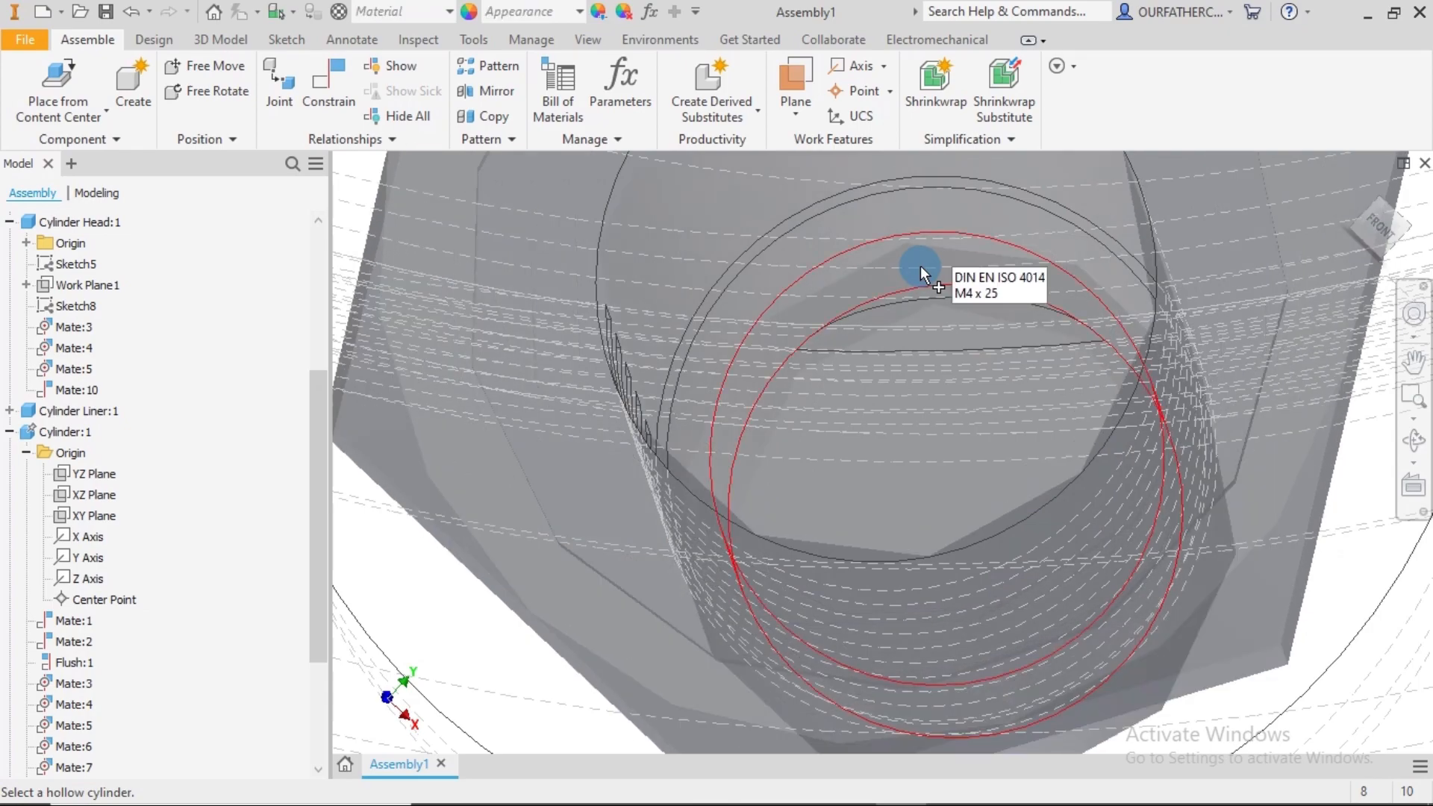
{"action": "left_click", "coordinate": [921, 266]}
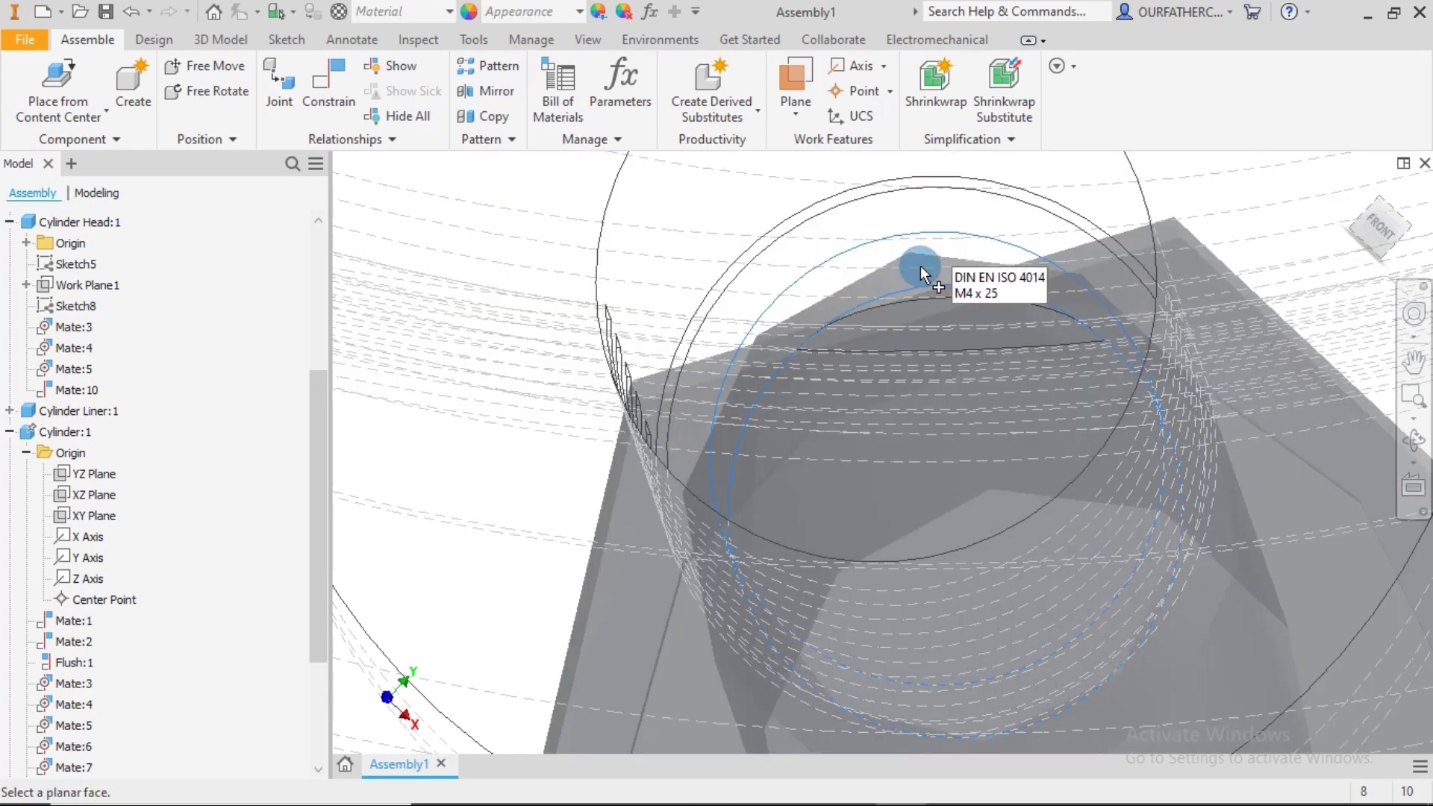
{"action": "scroll", "coordinate": [920, 266], "scroll_direction": "down", "scroll_amount": 5}
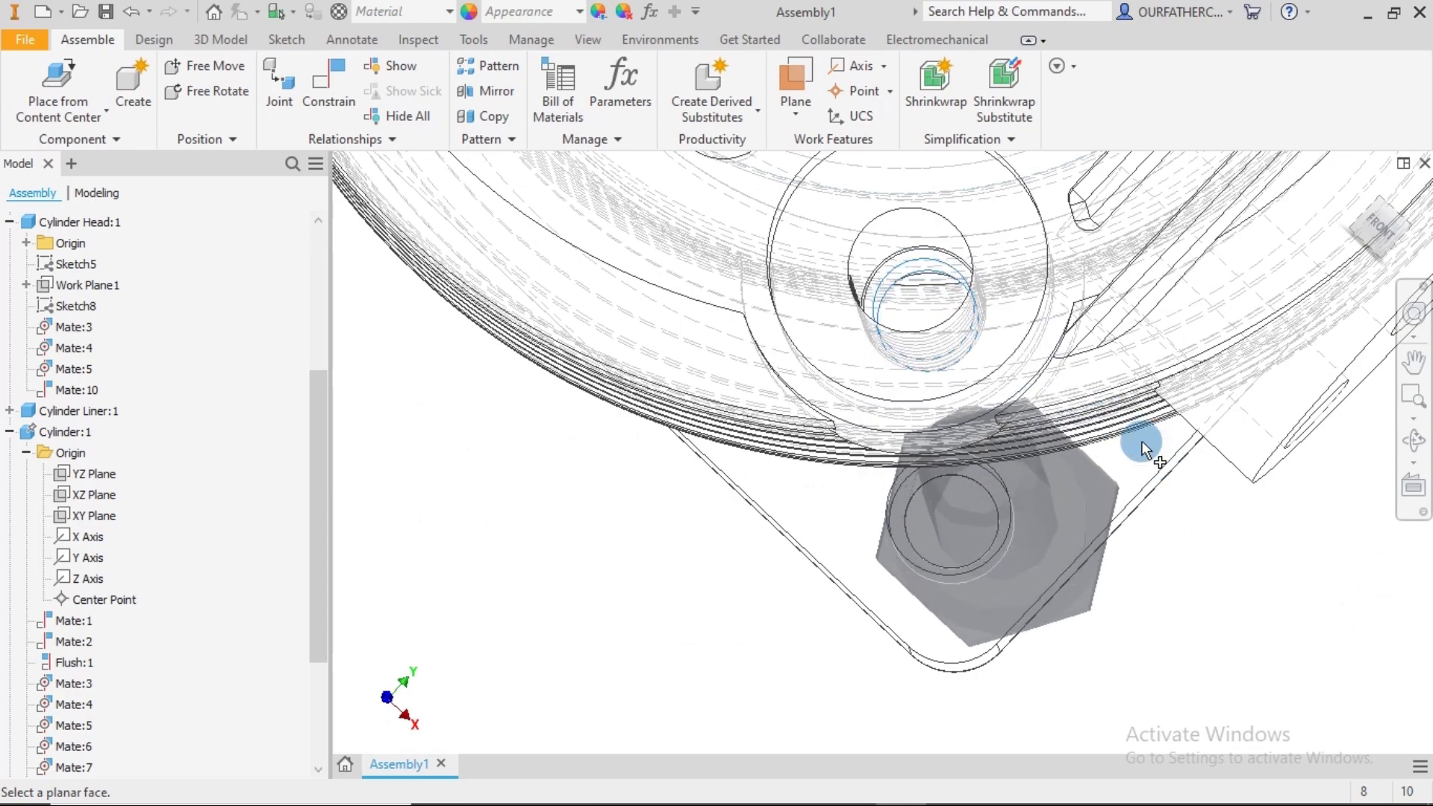
{"action": "left_click", "coordinate": [994, 213]}
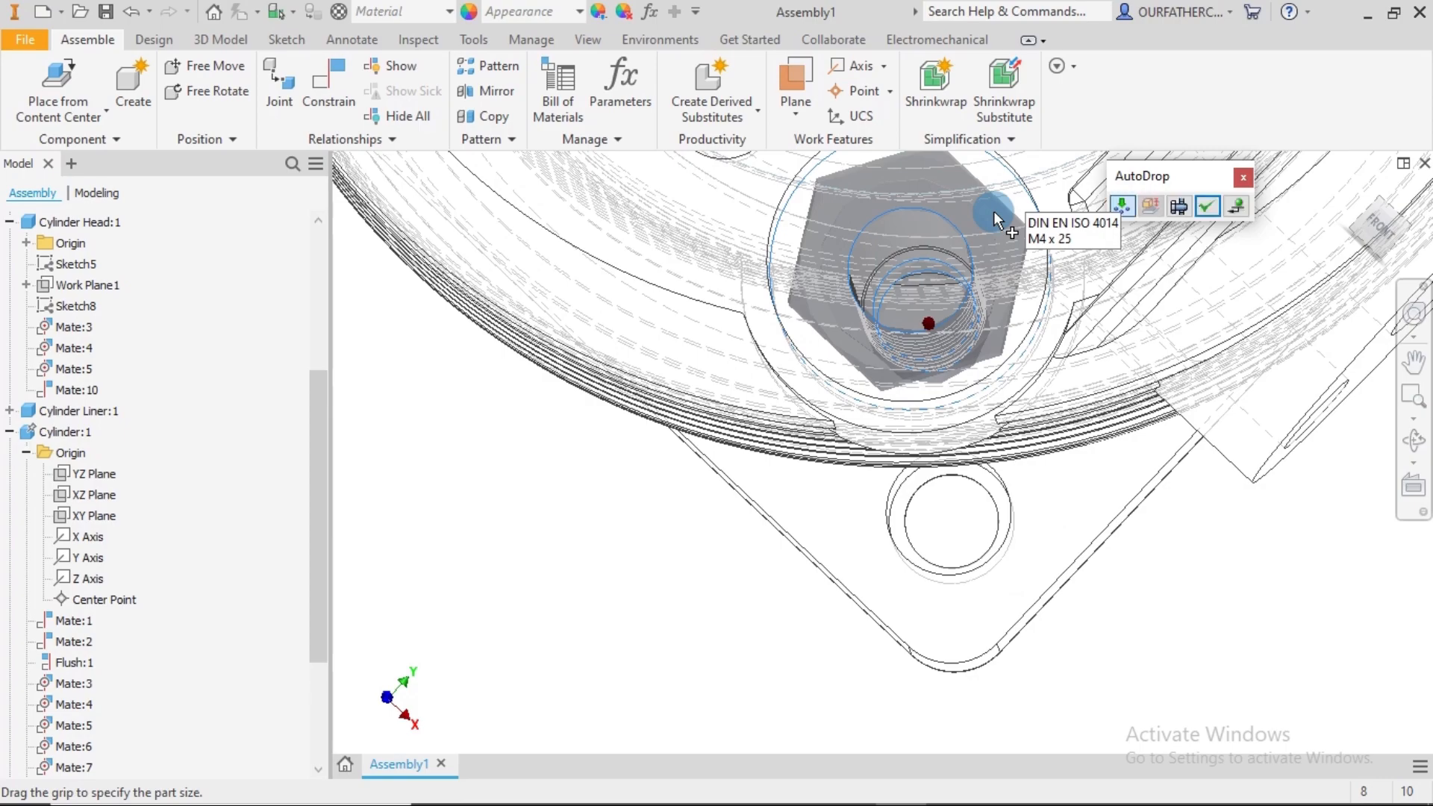
- Set the assembly's visual style to Shaded with Edges
{"action": "middle_click_drag", "start_coordinate": [1040, 305], "coordinate": [1054, 463], "text": "shift"}
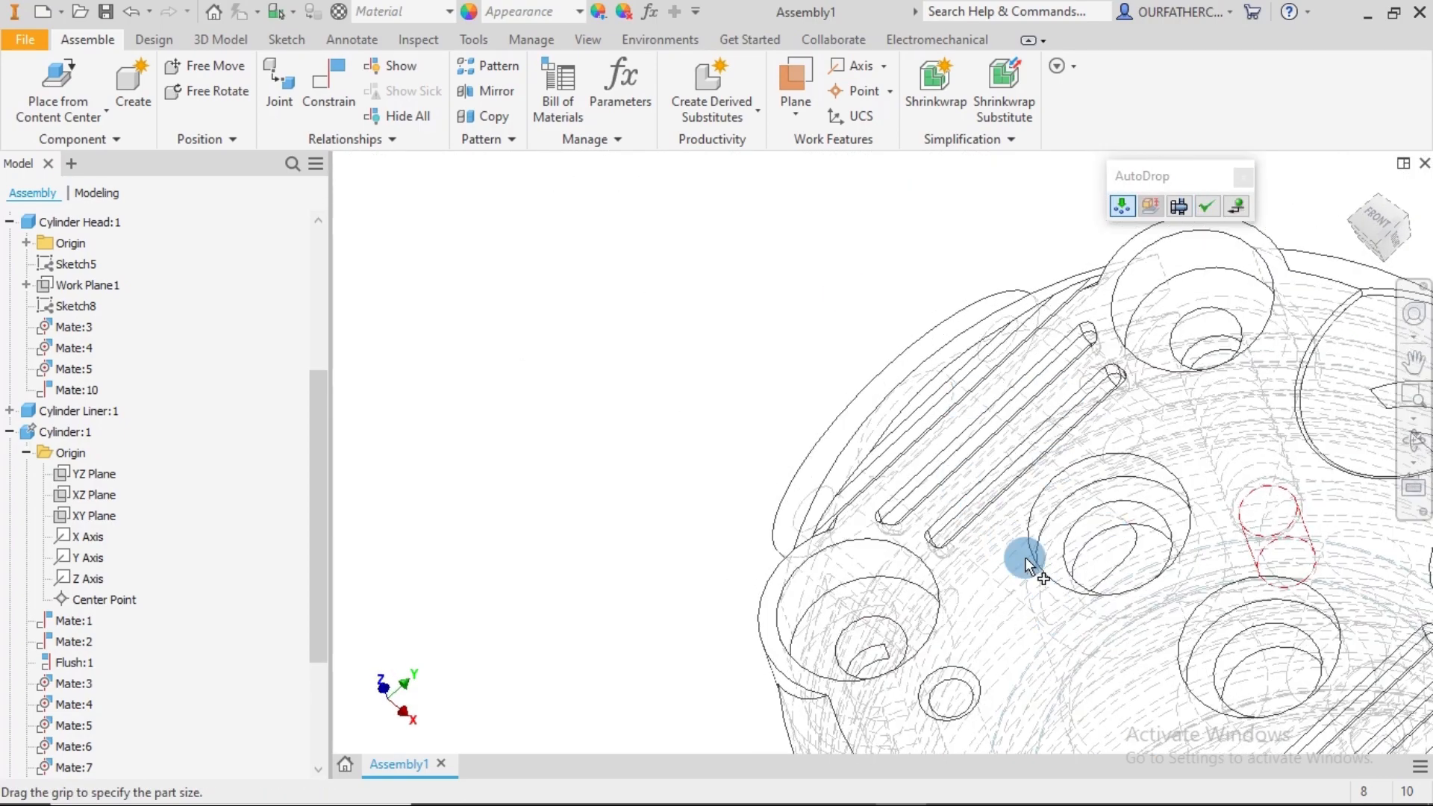
{"action": "middle_click_drag", "start_coordinate": [1024, 556], "coordinate": [1001, 538], "text": "shift"}
{"action": "left_click_drag", "start_coordinate": [1395, 233], "coordinate": [1353, 302]}
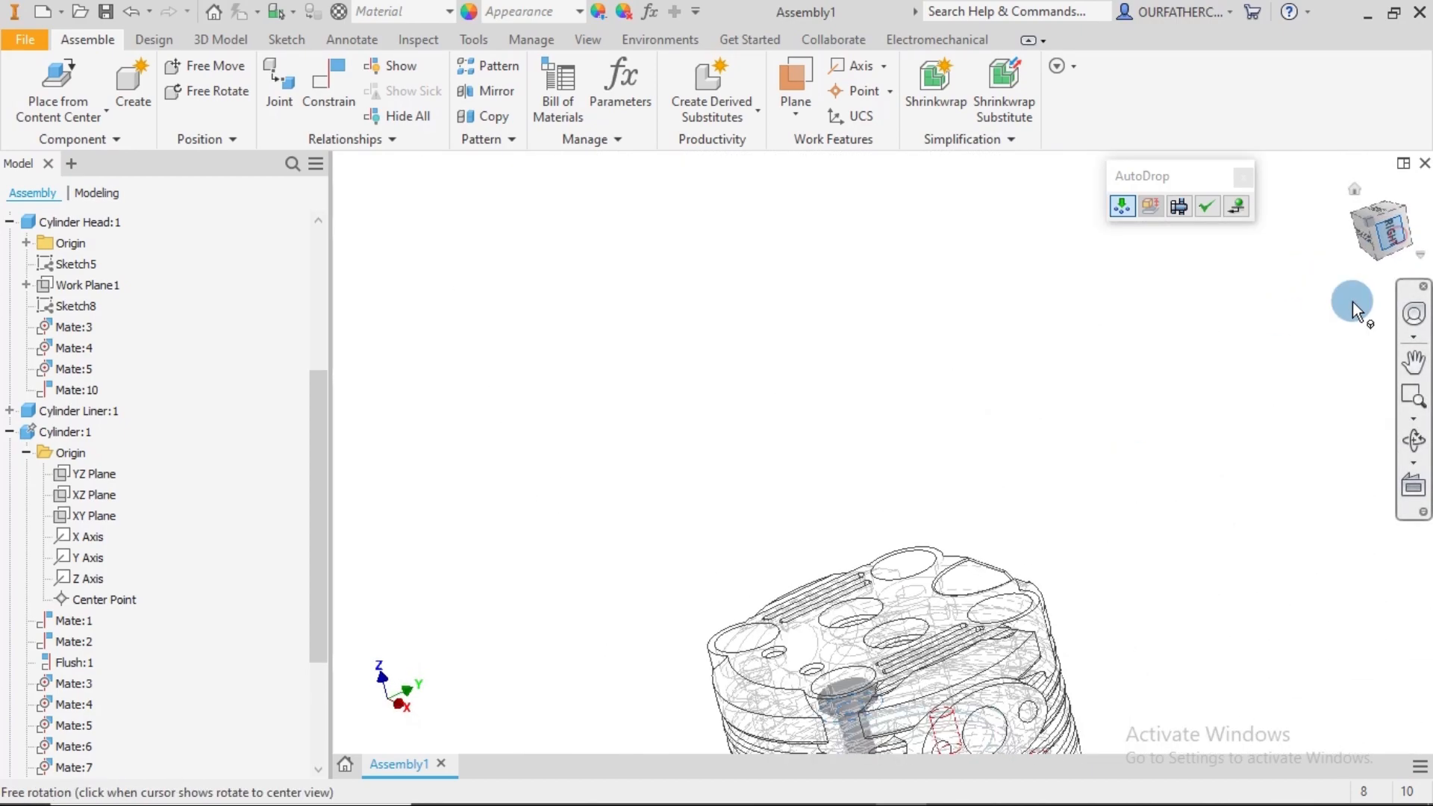
{"action": "scroll", "coordinate": [794, 661], "scroll_direction": "down", "scroll_amount": 5}
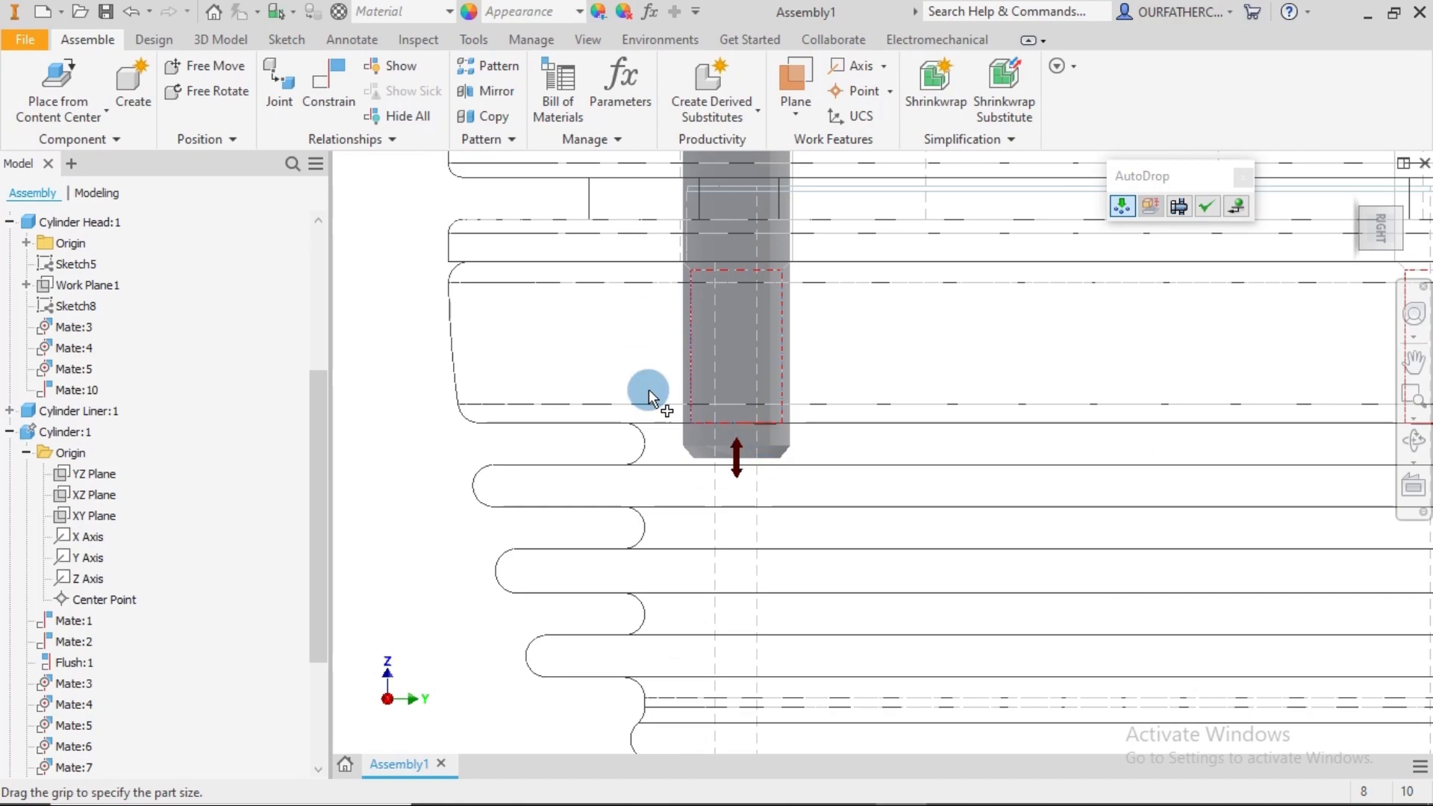
{"action": "left_click", "coordinate": [587, 40]}
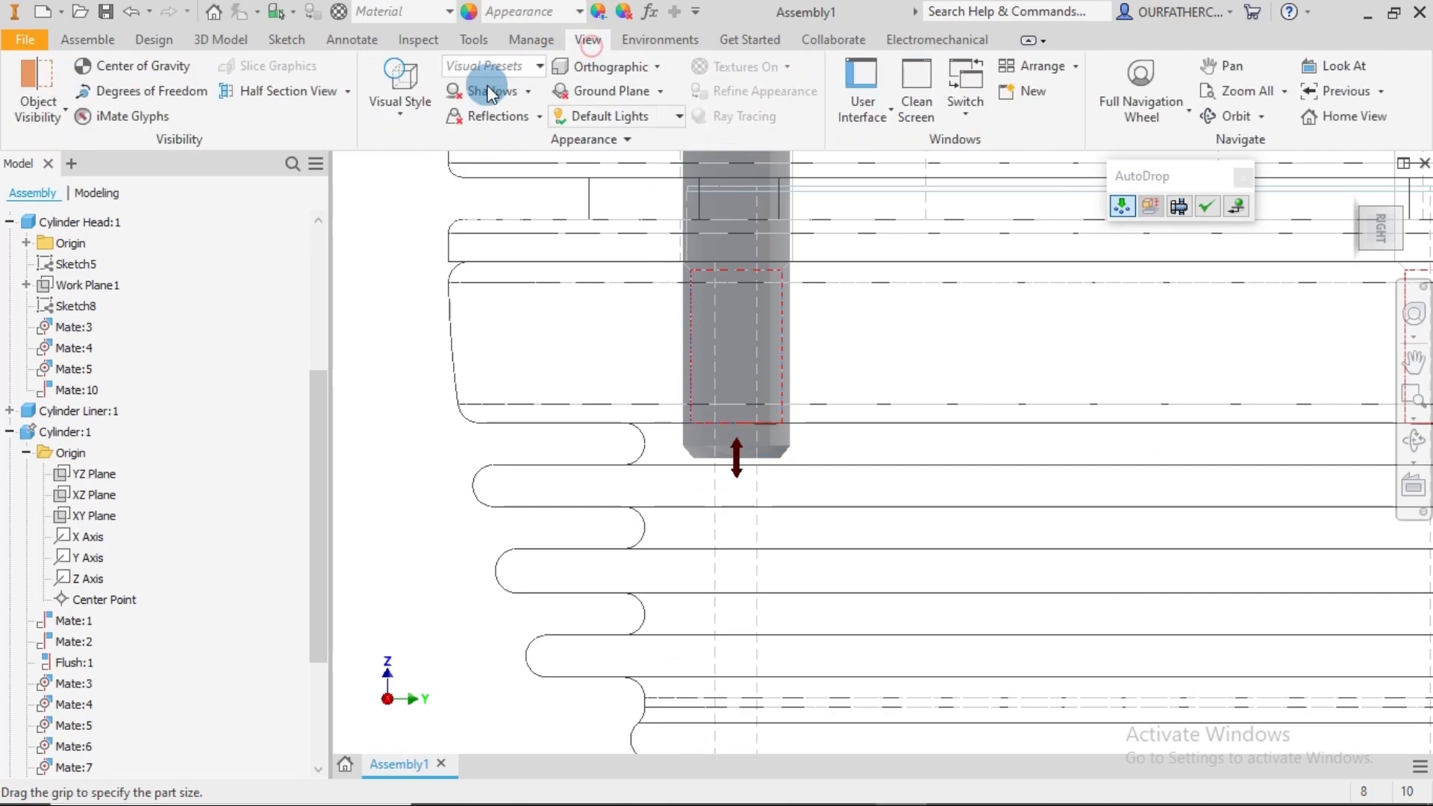
{"action": "left_click", "coordinate": [425, 119]}
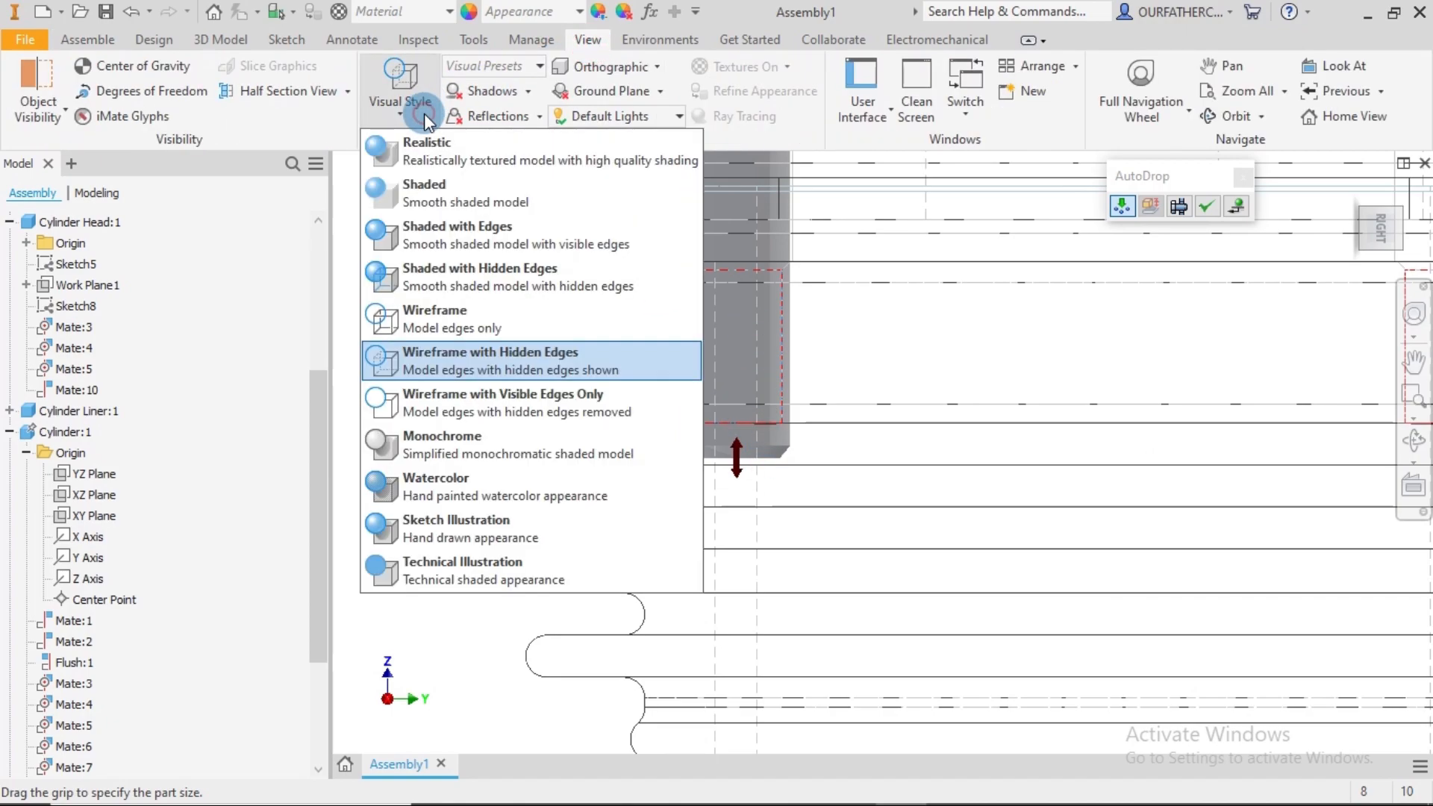
{"action": "left_click", "coordinate": [450, 252]}
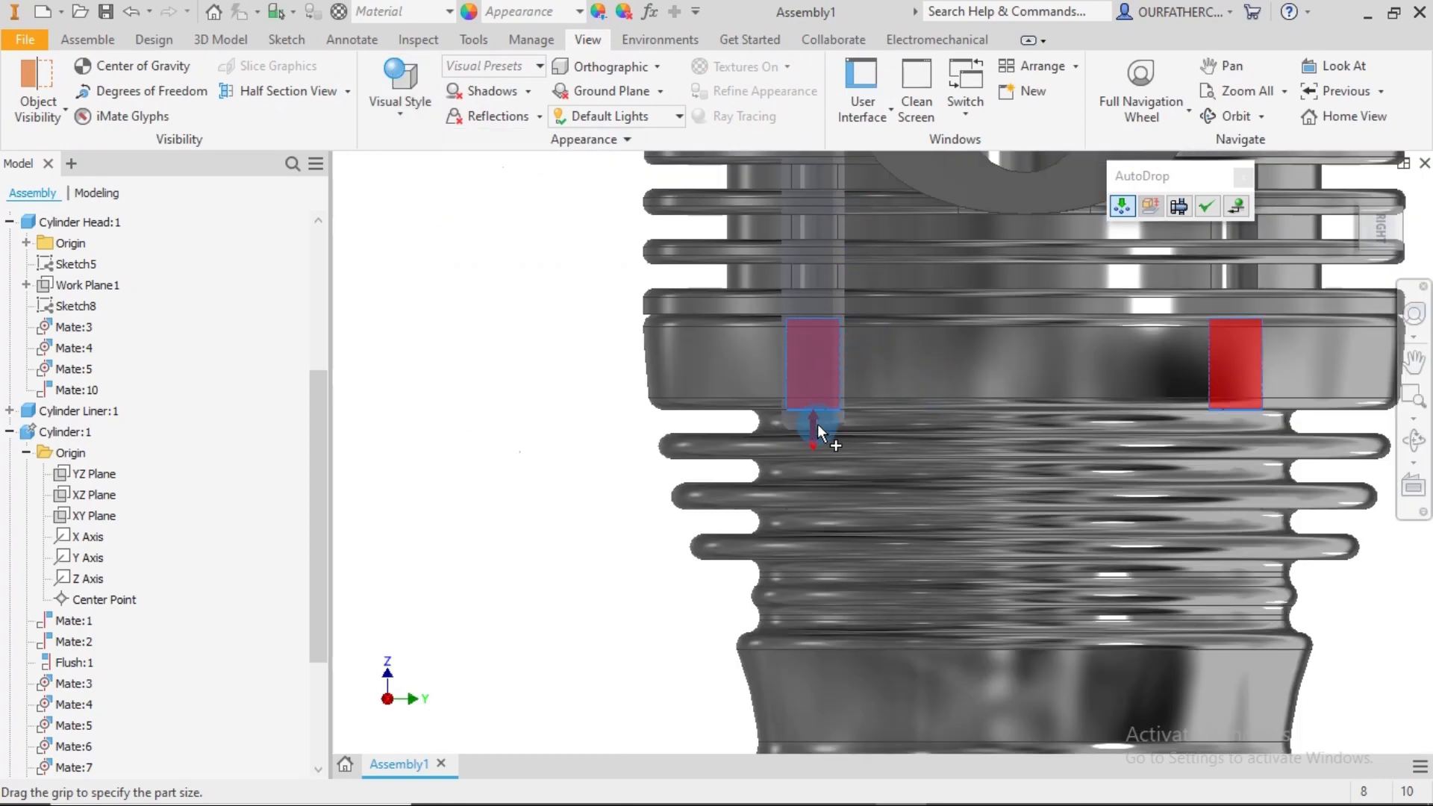
- Examine the previewed bolt's length and its position relative to the matching threaded holes from the side and from above
{"action": "scroll", "coordinate": [817, 424], "scroll_direction": "down", "scroll_amount": 3}
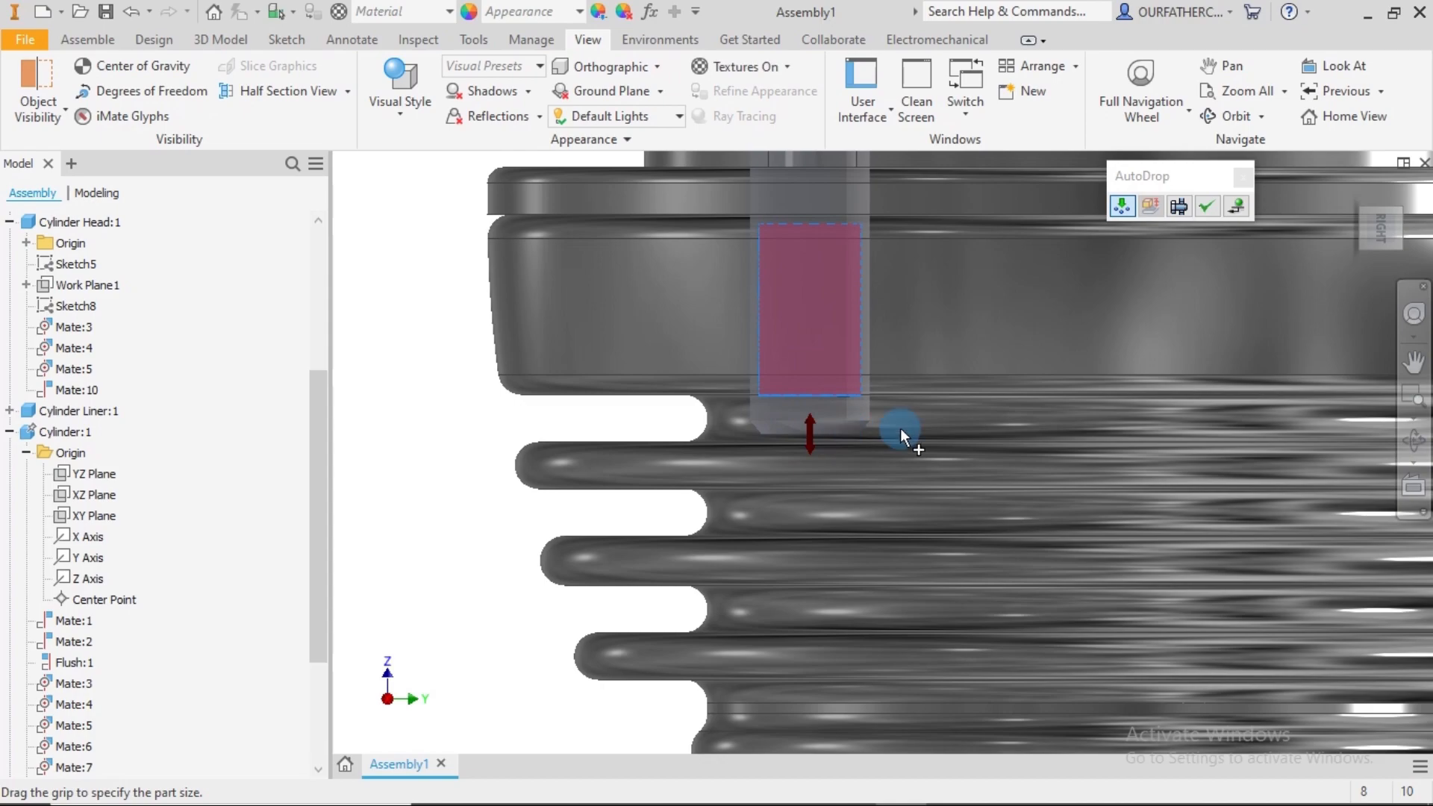
{"action": "scroll", "coordinate": [900, 427], "scroll_direction": "up", "scroll_amount": 5}
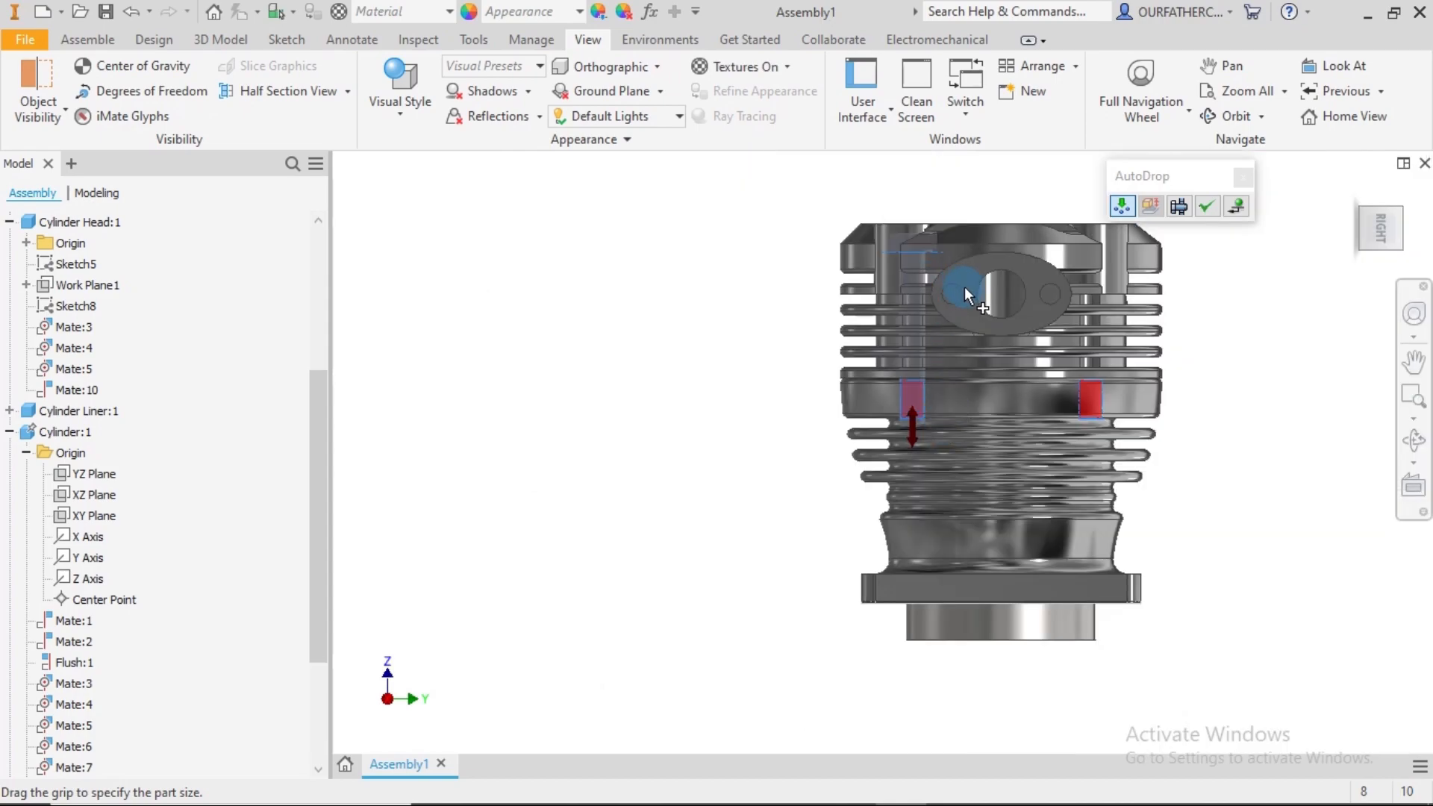
{"action": "middle_click_drag", "start_coordinate": [965, 286], "coordinate": [966, 432], "text": "shift"}
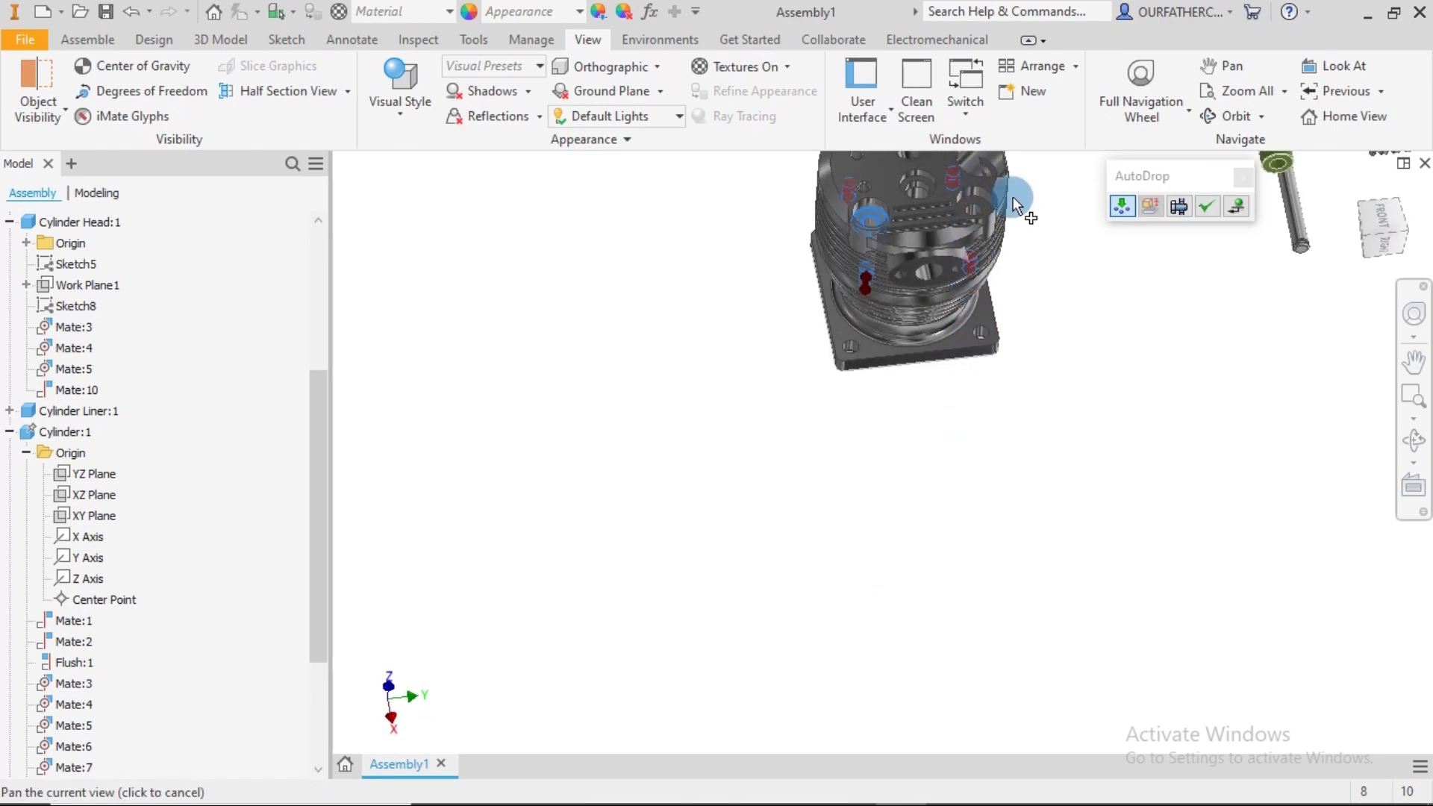
{"action": "middle_click_drag", "start_coordinate": [1018, 198], "coordinate": [951, 372], "text": "shift"}
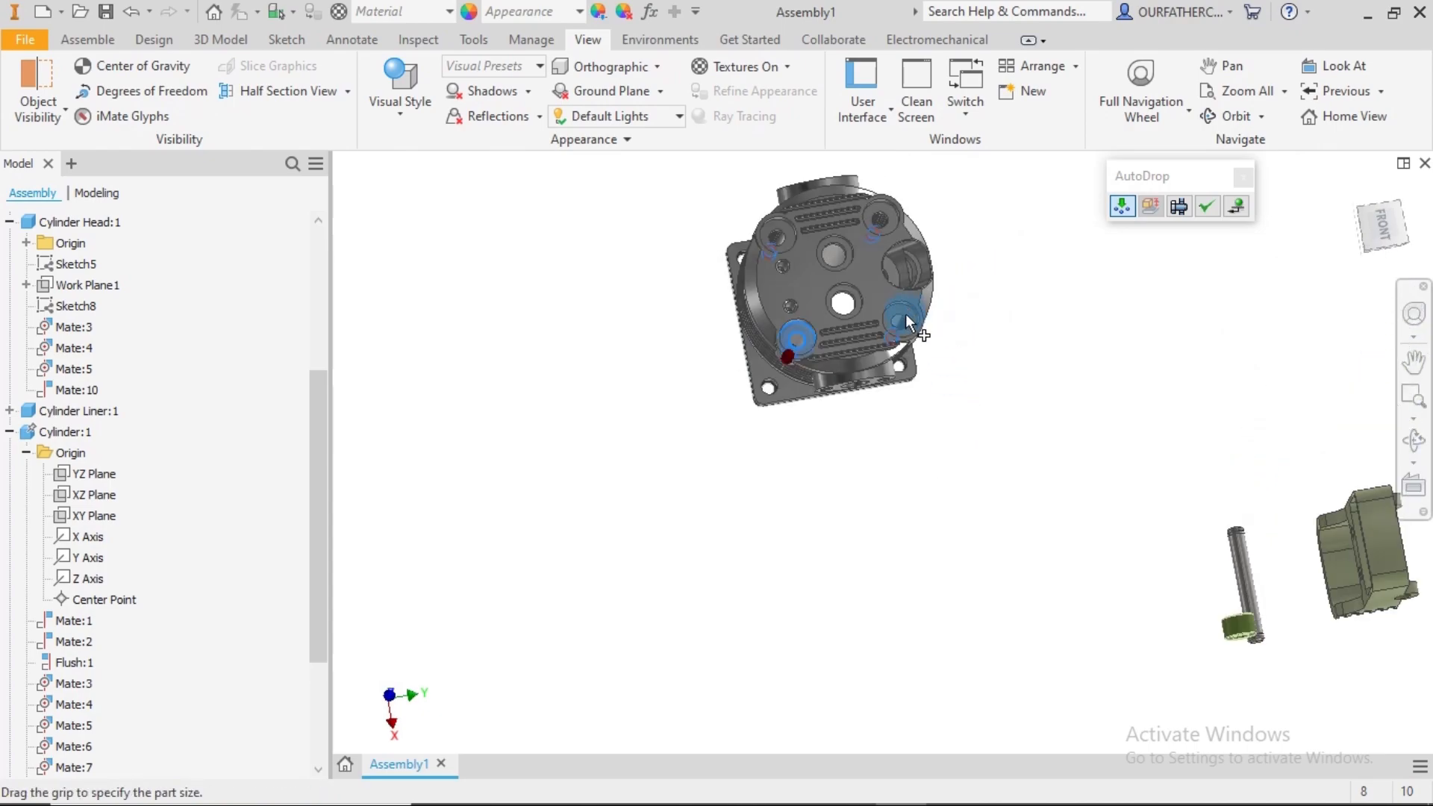
{"action": "scroll", "coordinate": [905, 321], "scroll_direction": "up", "scroll_amount": 5}
{"action": "middle_click_drag", "start_coordinate": [875, 413], "coordinate": [863, 416], "text": "shift"}
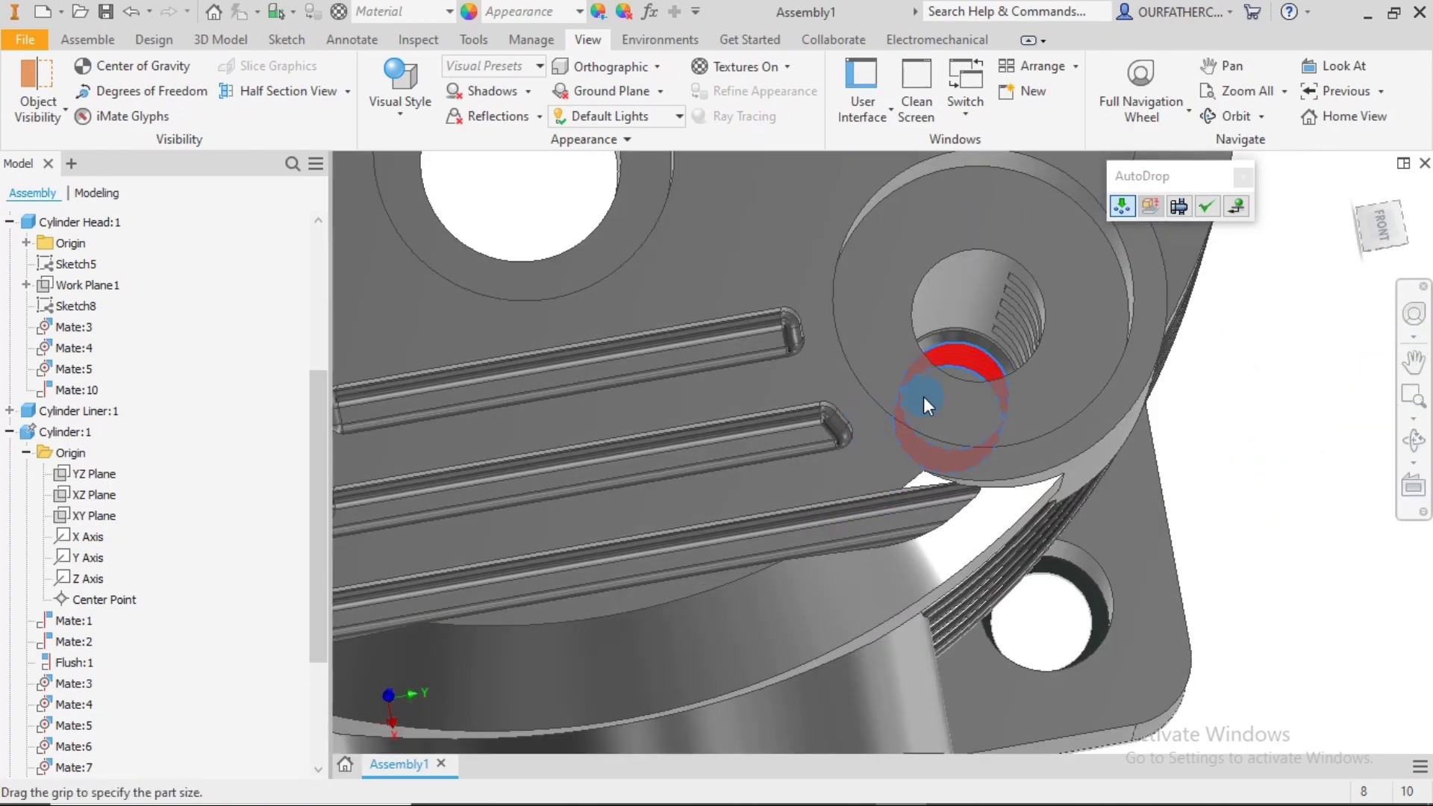
{"action": "scroll", "coordinate": [968, 364], "scroll_direction": "up", "scroll_amount": 5}
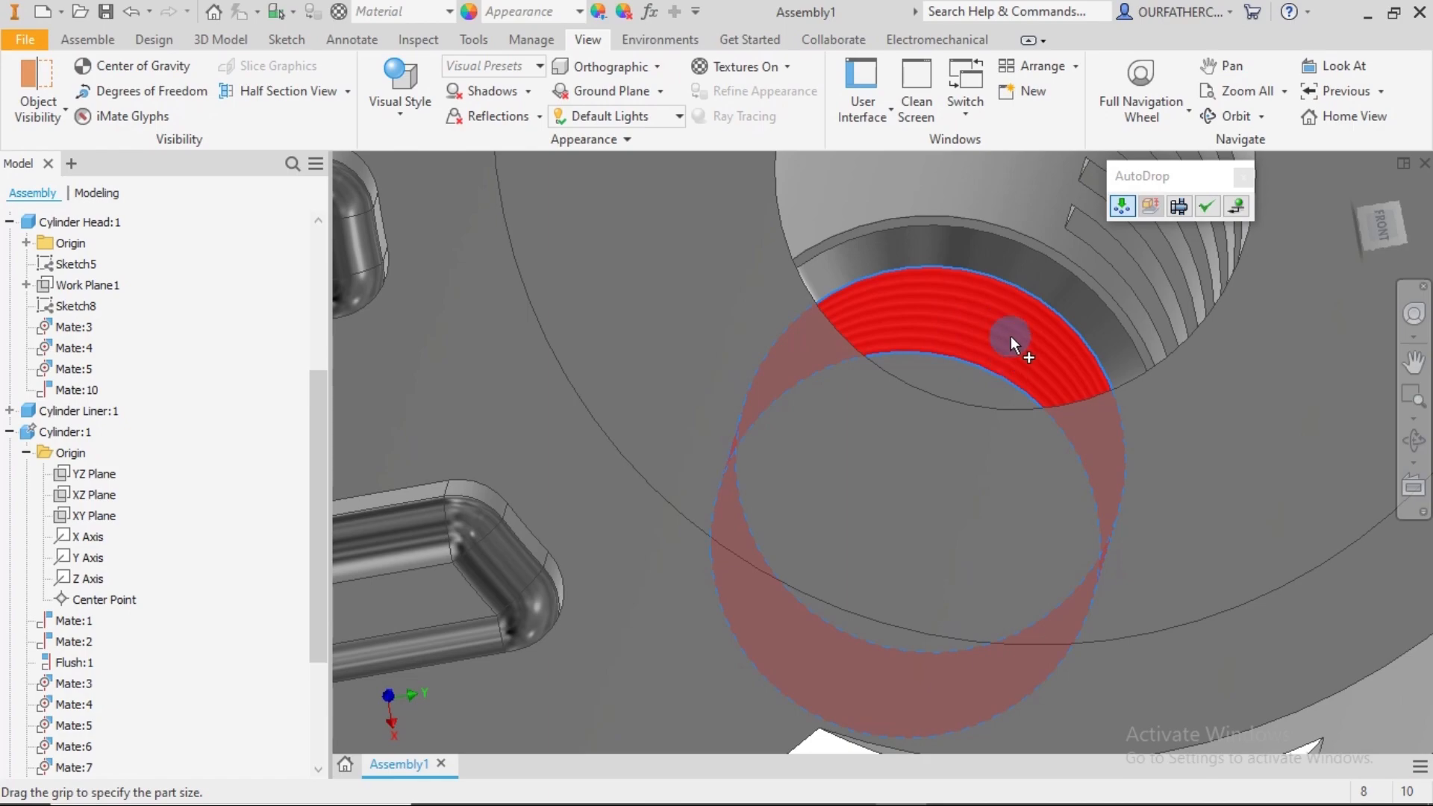
{"action": "scroll", "coordinate": [987, 318], "scroll_direction": "down", "scroll_amount": 5}
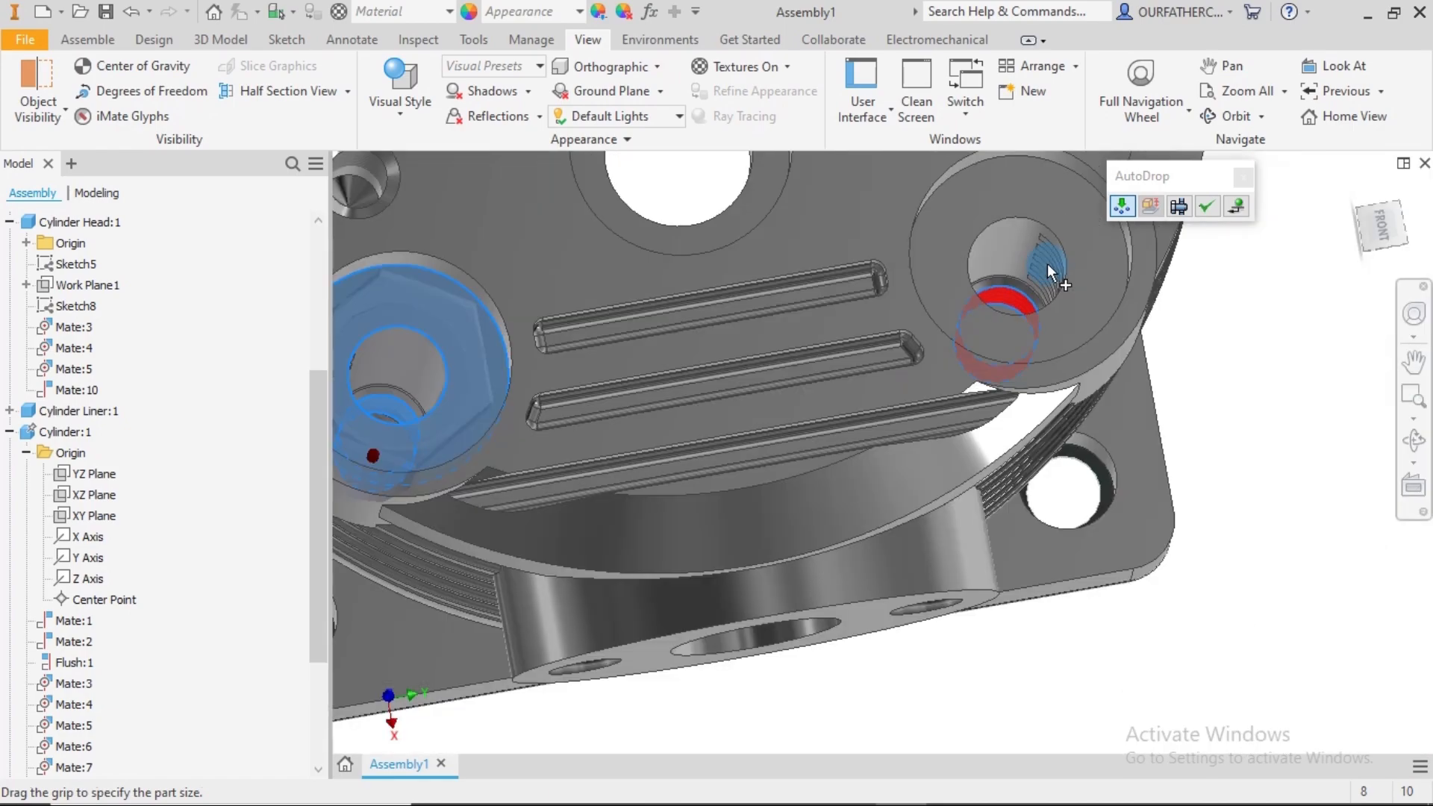
{"action": "middle_click_drag", "start_coordinate": [1047, 263], "coordinate": [933, 297]}
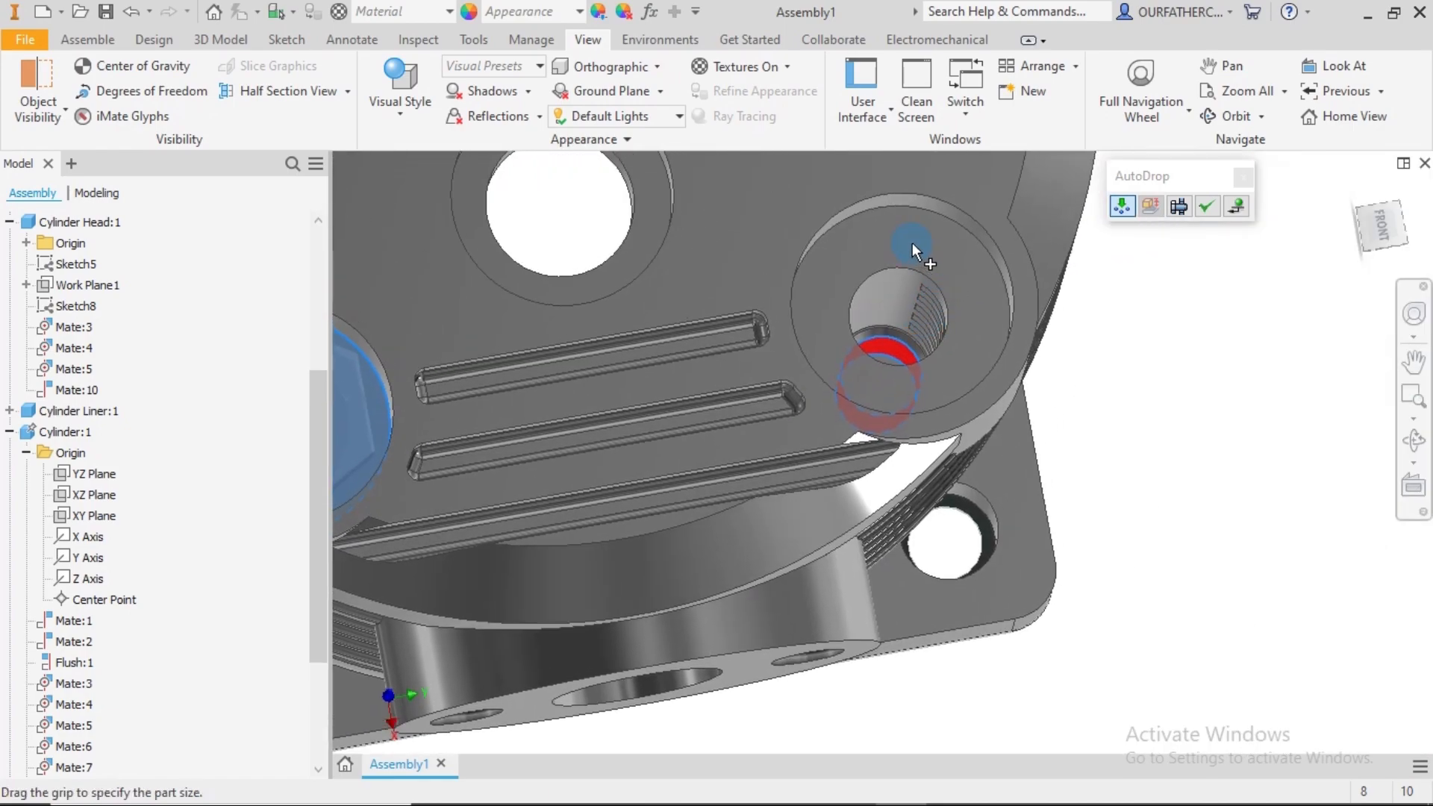
{"action": "scroll", "coordinate": [658, 342], "scroll_direction": "down", "scroll_amount": 2}
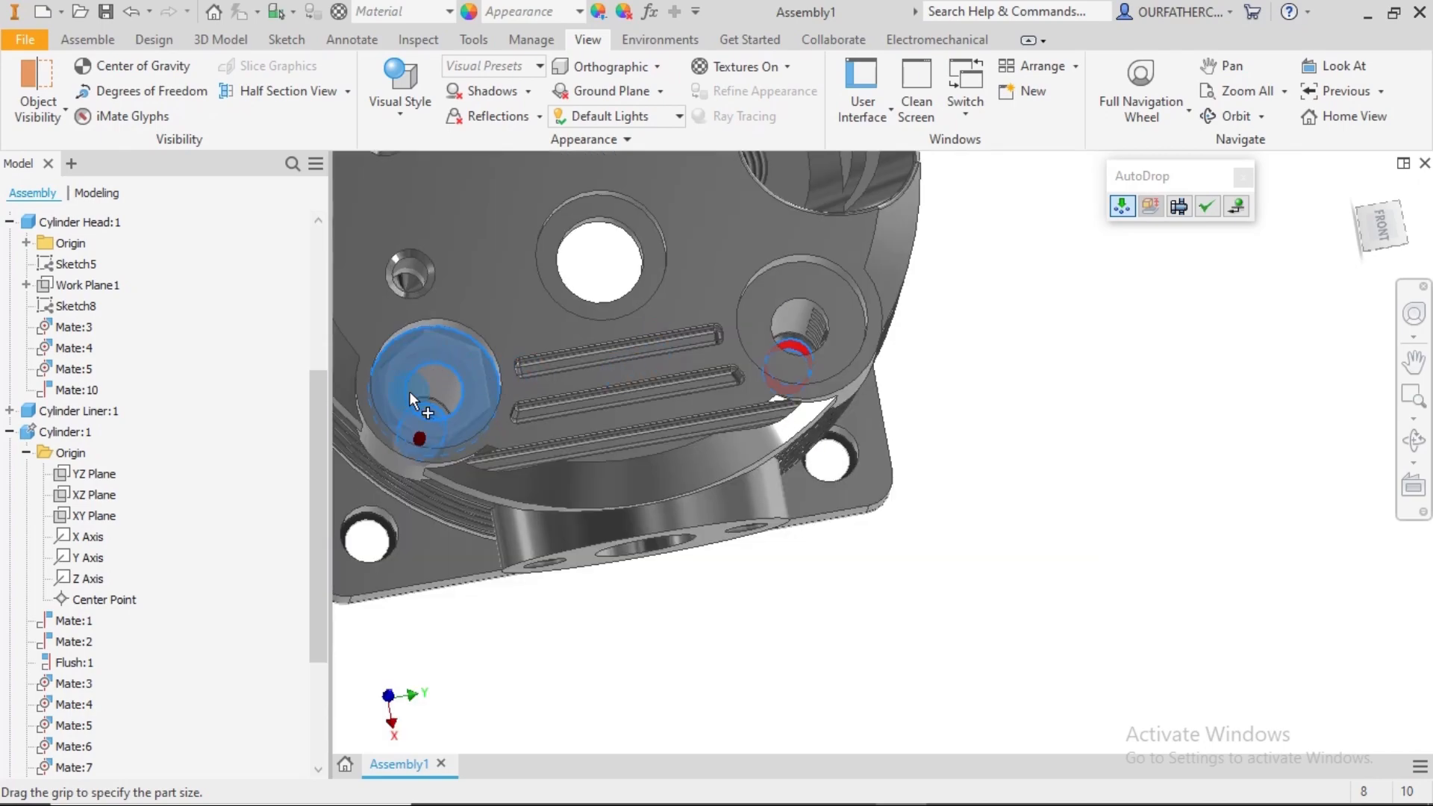
{"action": "scroll", "coordinate": [892, 452], "scroll_direction": "down", "scroll_amount": 2}
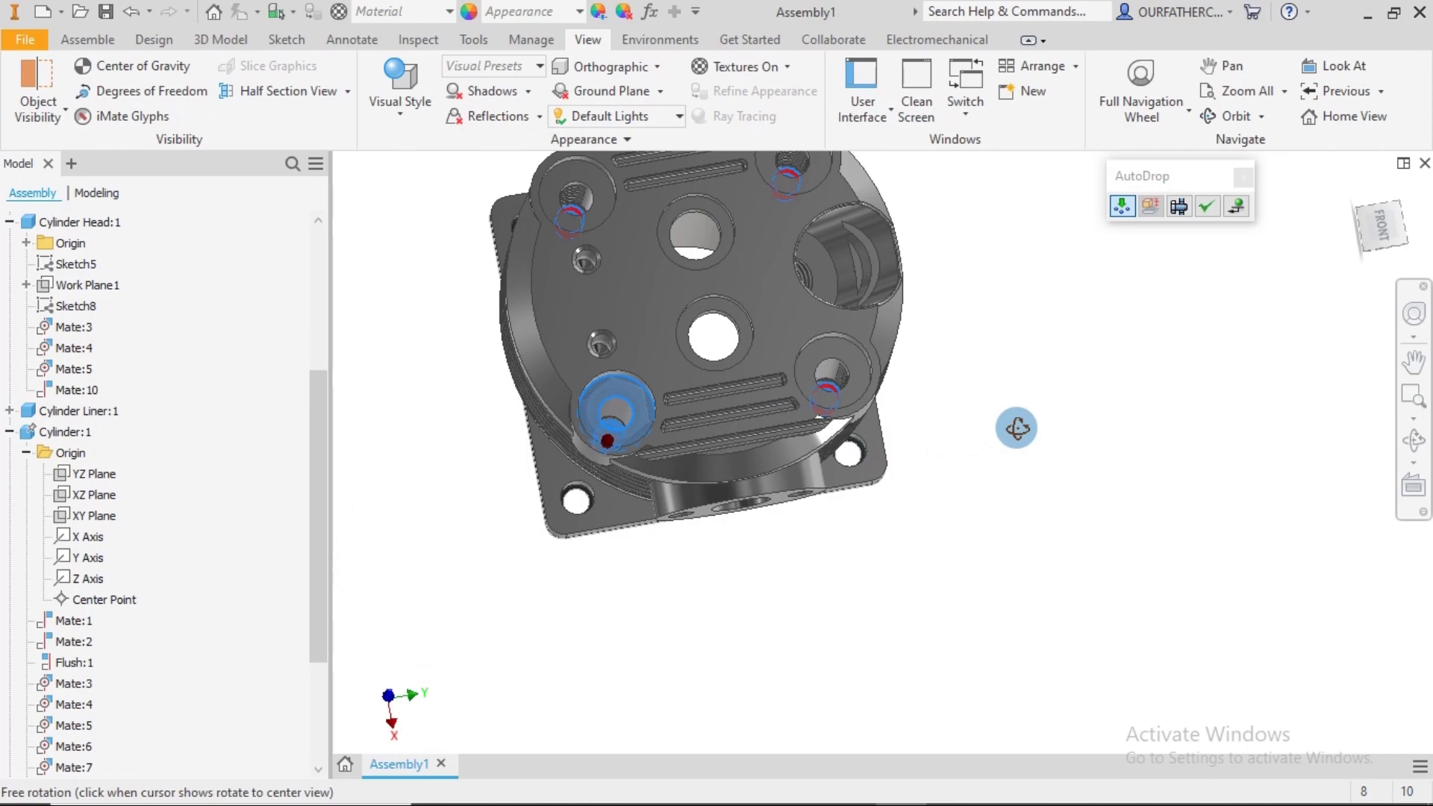
{"action": "middle_click_drag", "start_coordinate": [1016, 427], "coordinate": [919, 416], "text": "shift"}
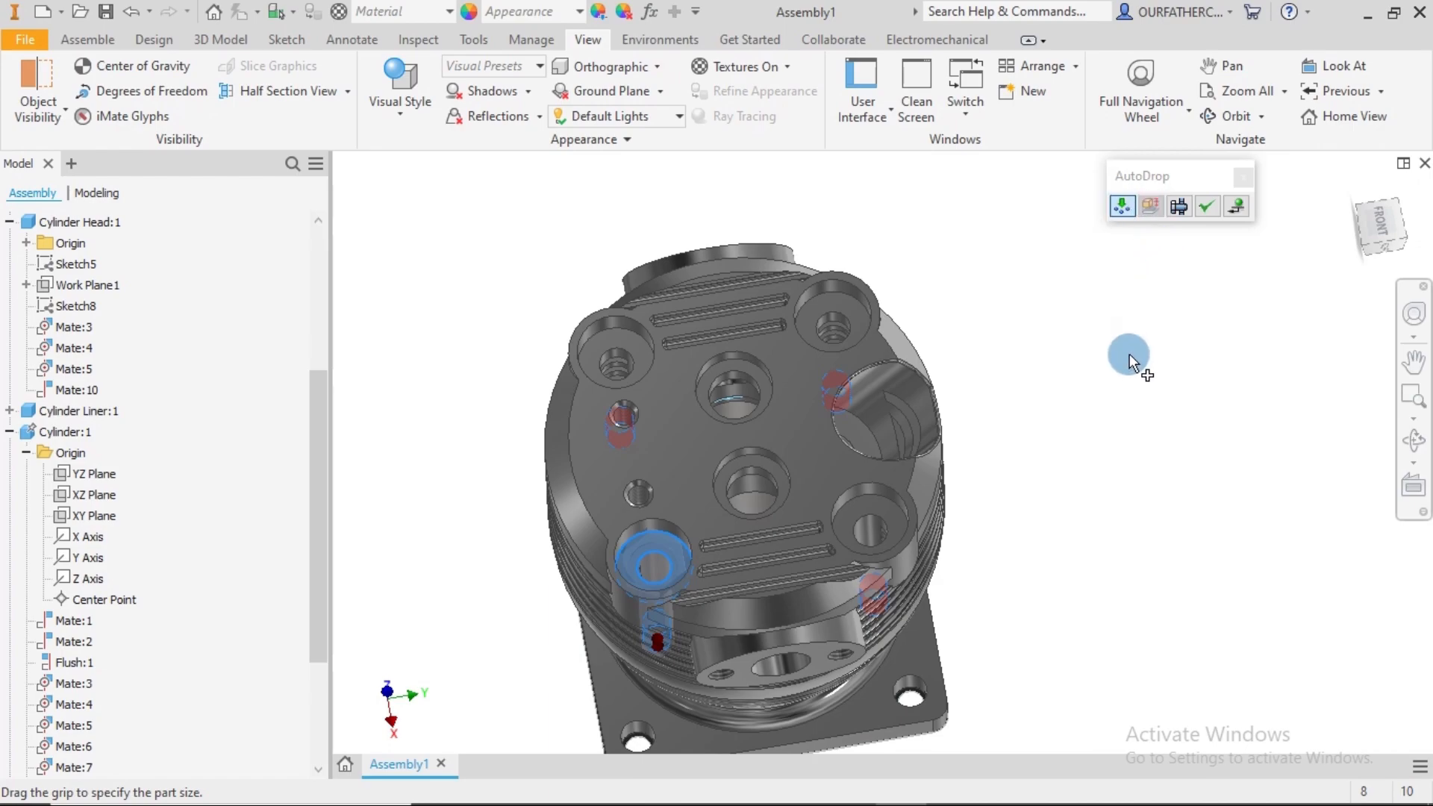
{"action": "scroll", "coordinate": [1127, 441], "scroll_direction": "down", "scroll_amount": 3}
{"action": "middle_click_drag", "start_coordinate": [1125, 449], "coordinate": [1038, 375], "text": "shift"}
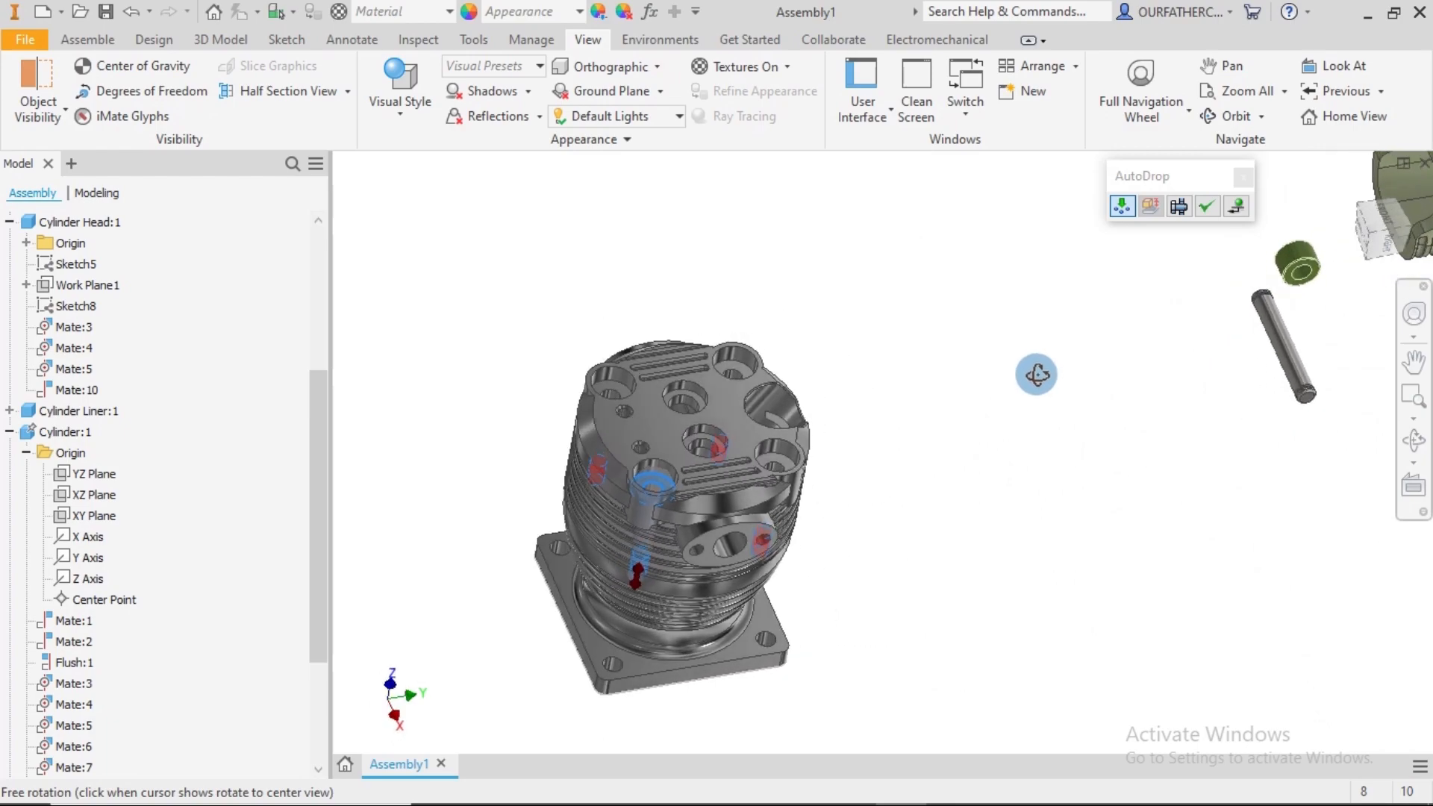
{"action": "middle_click_drag", "start_coordinate": [948, 523], "coordinate": [947, 421]}
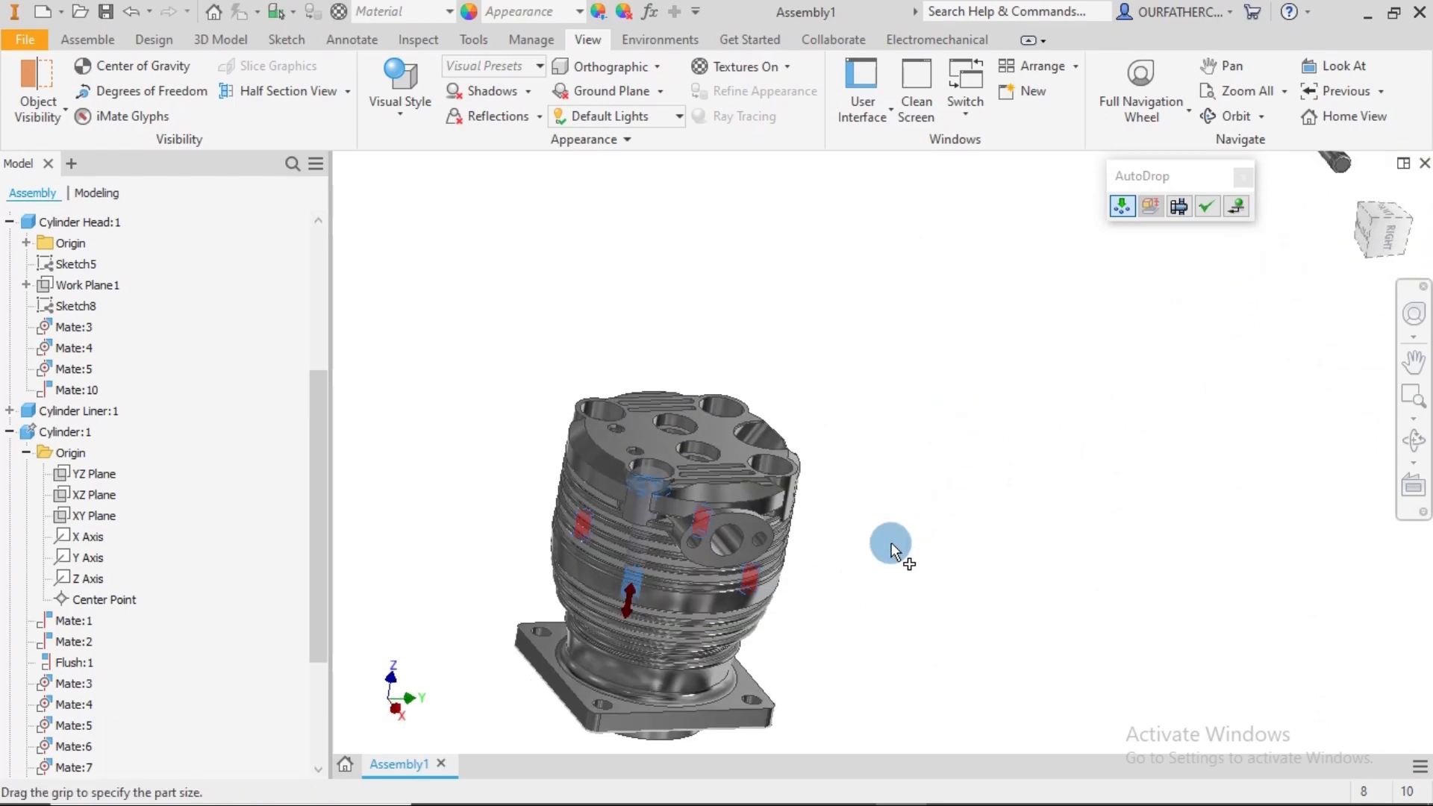
{"action": "middle_click_drag", "start_coordinate": [892, 542], "coordinate": [956, 431]}
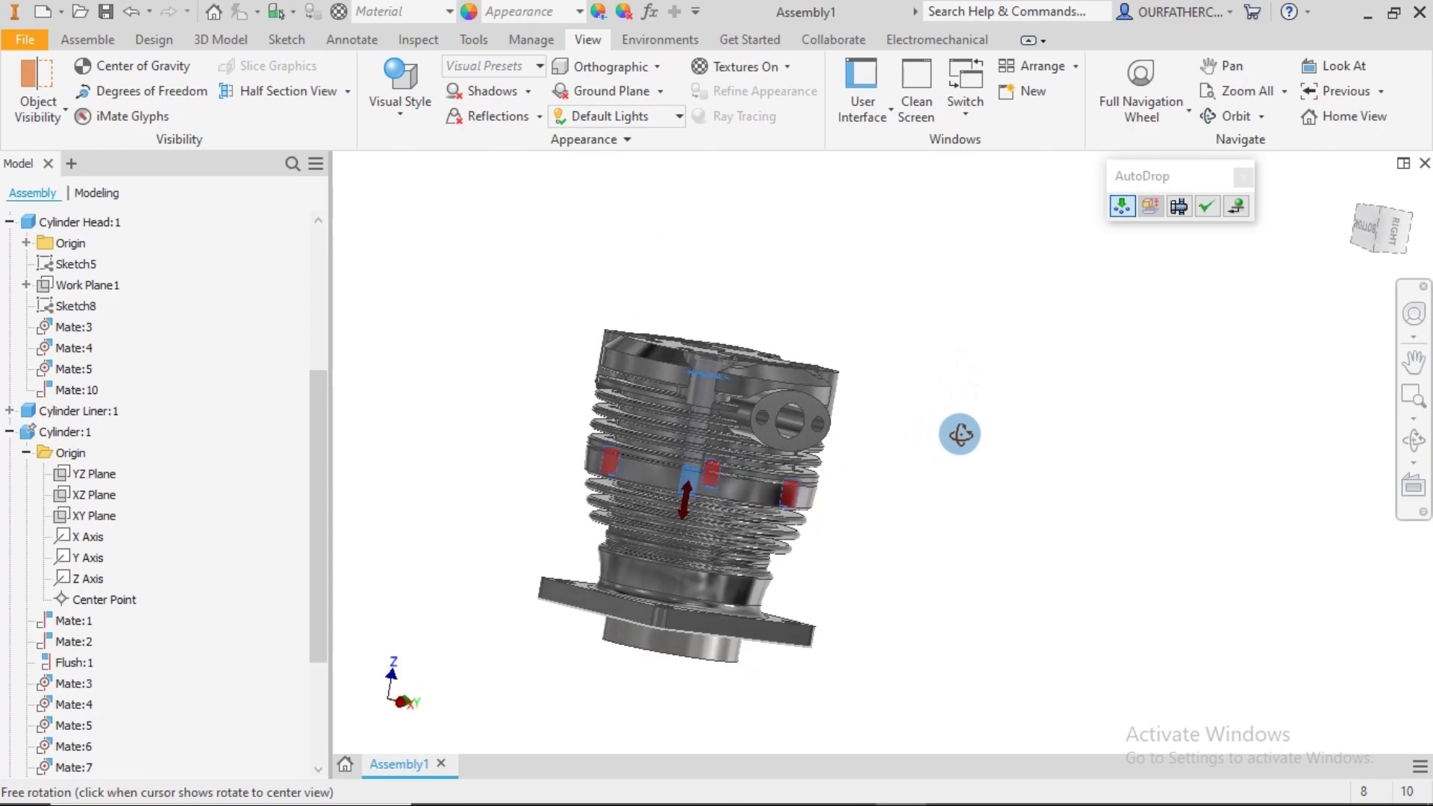
- Insert the M4 x 25 bolts into all four cylinder head holes and end the bolt placement
{"action": "left_click", "coordinate": [1208, 203]}
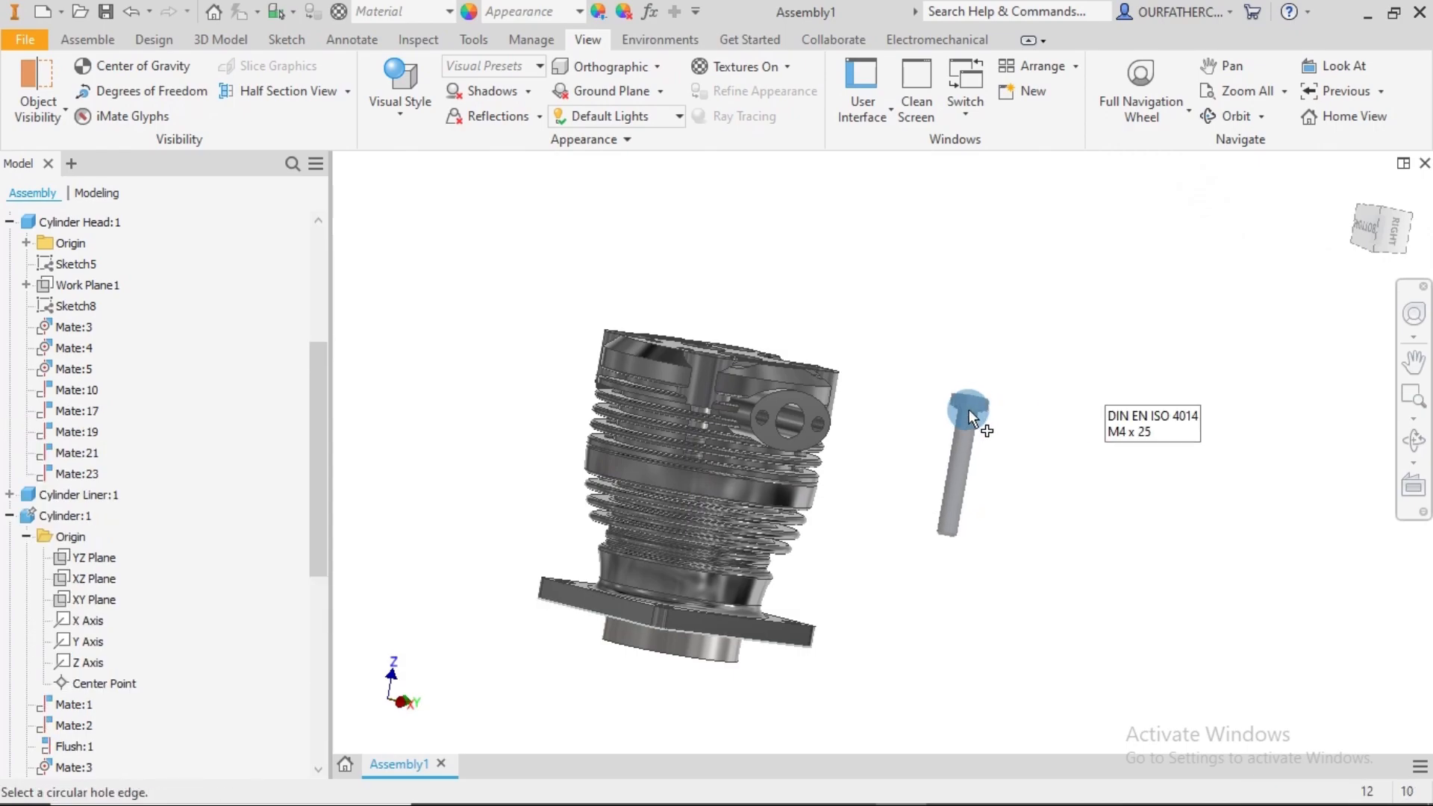
{"action": "middle_click_drag", "start_coordinate": [969, 409], "coordinate": [1014, 520], "text": "shift"}
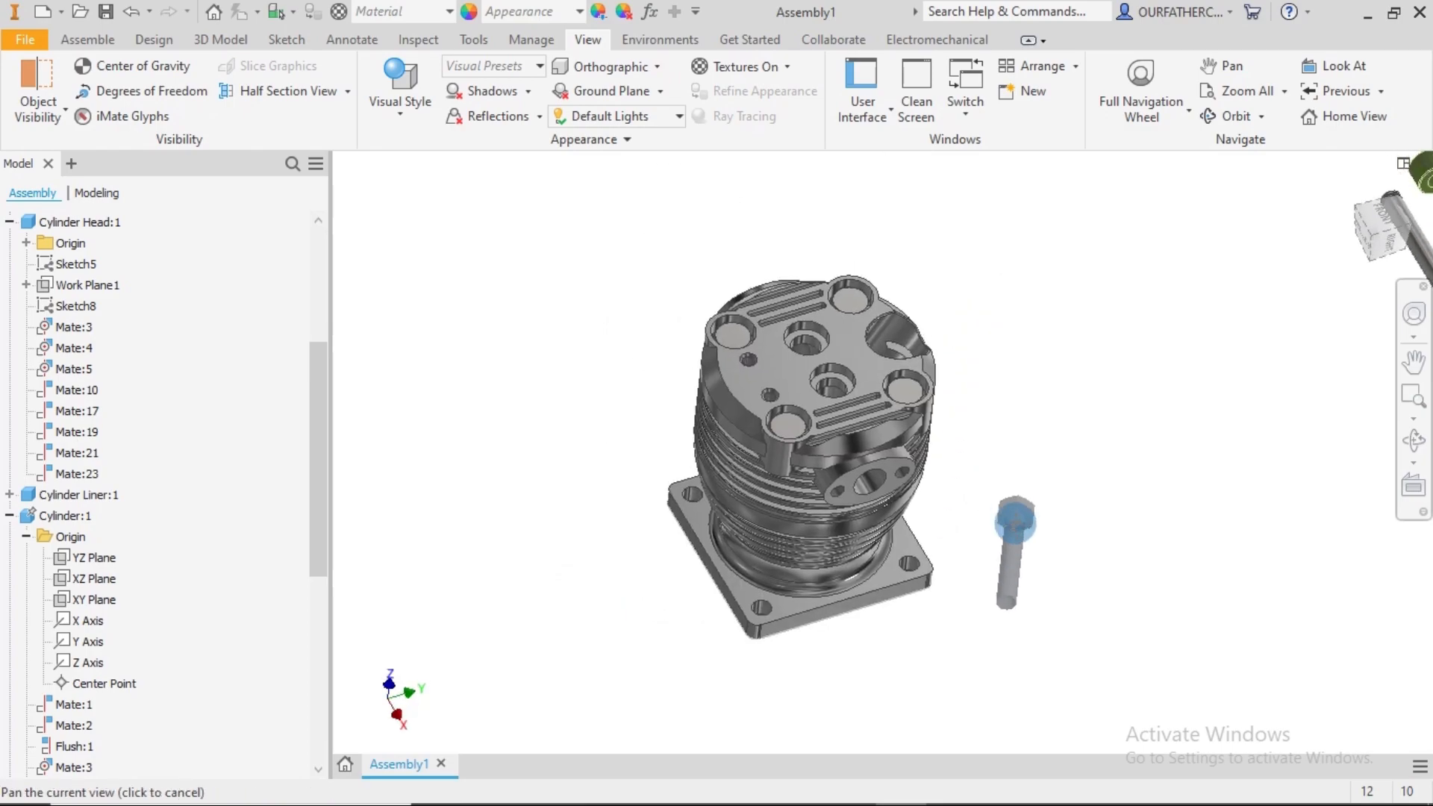
{"action": "middle_click_drag", "start_coordinate": [1013, 433], "coordinate": [1017, 482], "text": "shift"}
{"action": "scroll", "coordinate": [1007, 223], "scroll_direction": "down", "scroll_amount": 3}
{"action": "middle_click_drag", "start_coordinate": [1006, 238], "coordinate": [1012, 369]}
{"action": "scroll", "coordinate": [955, 257], "scroll_direction": "down", "scroll_amount": 3}
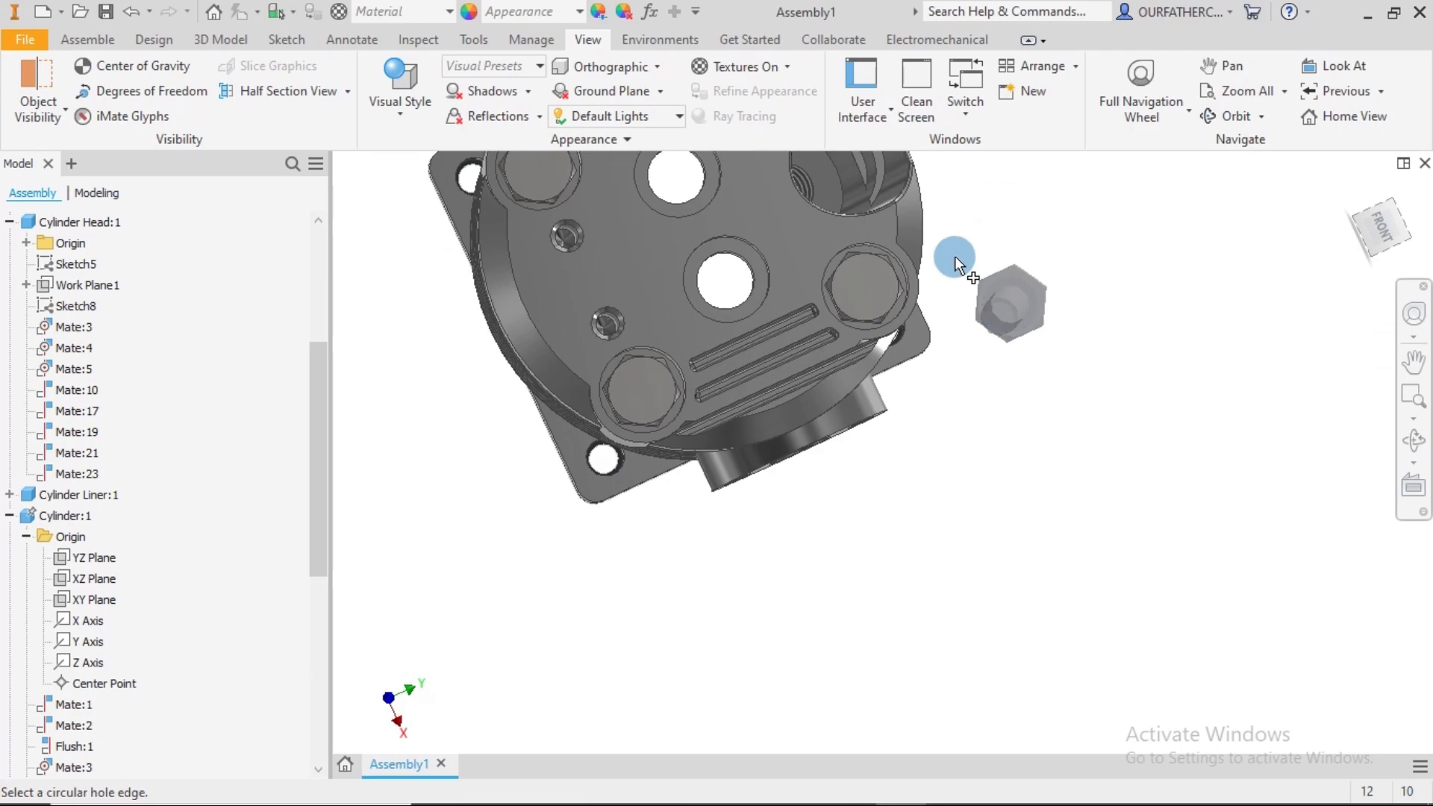
{"action": "scroll", "coordinate": [937, 306], "scroll_direction": "down", "scroll_amount": 2}
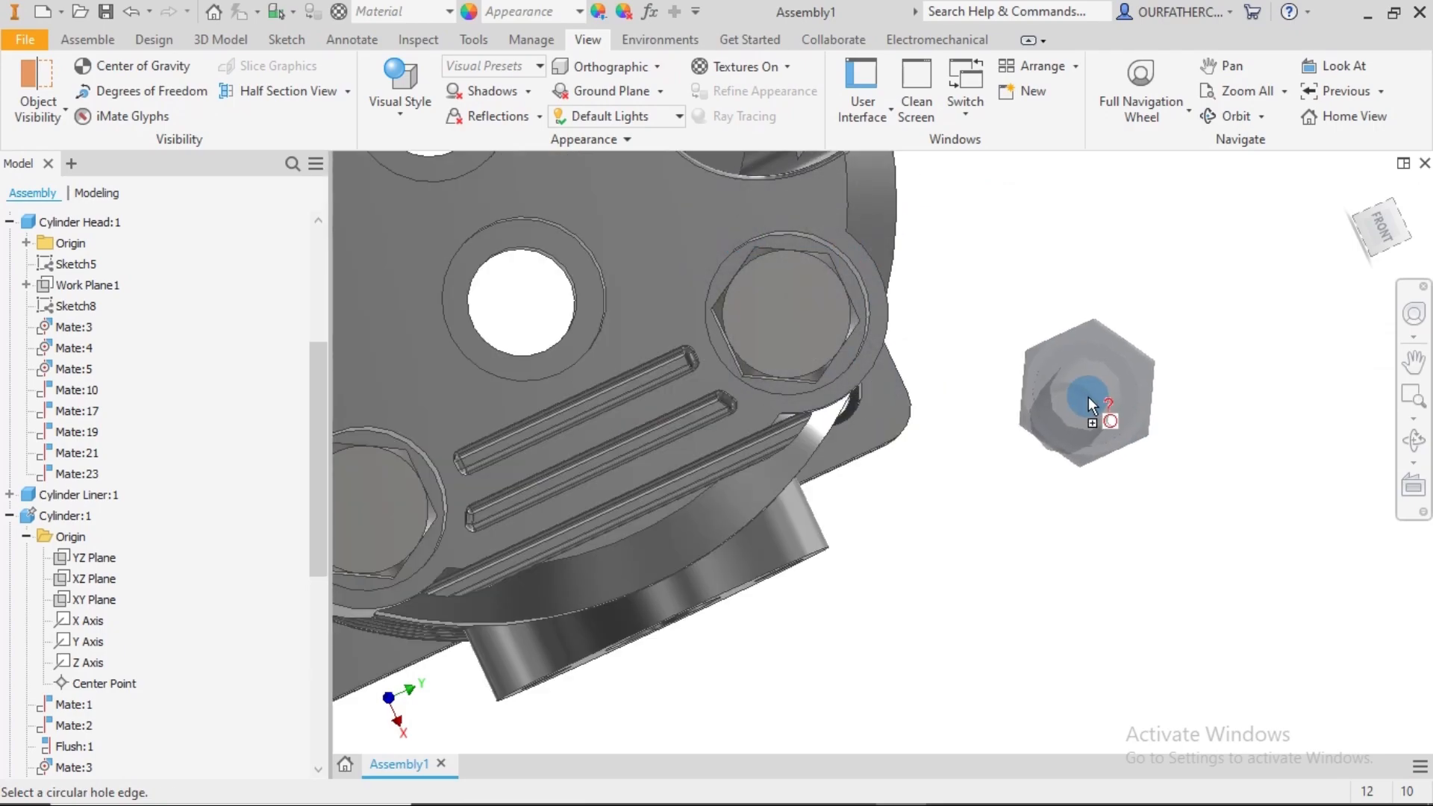
{"action": "key", "text": "Escape"}
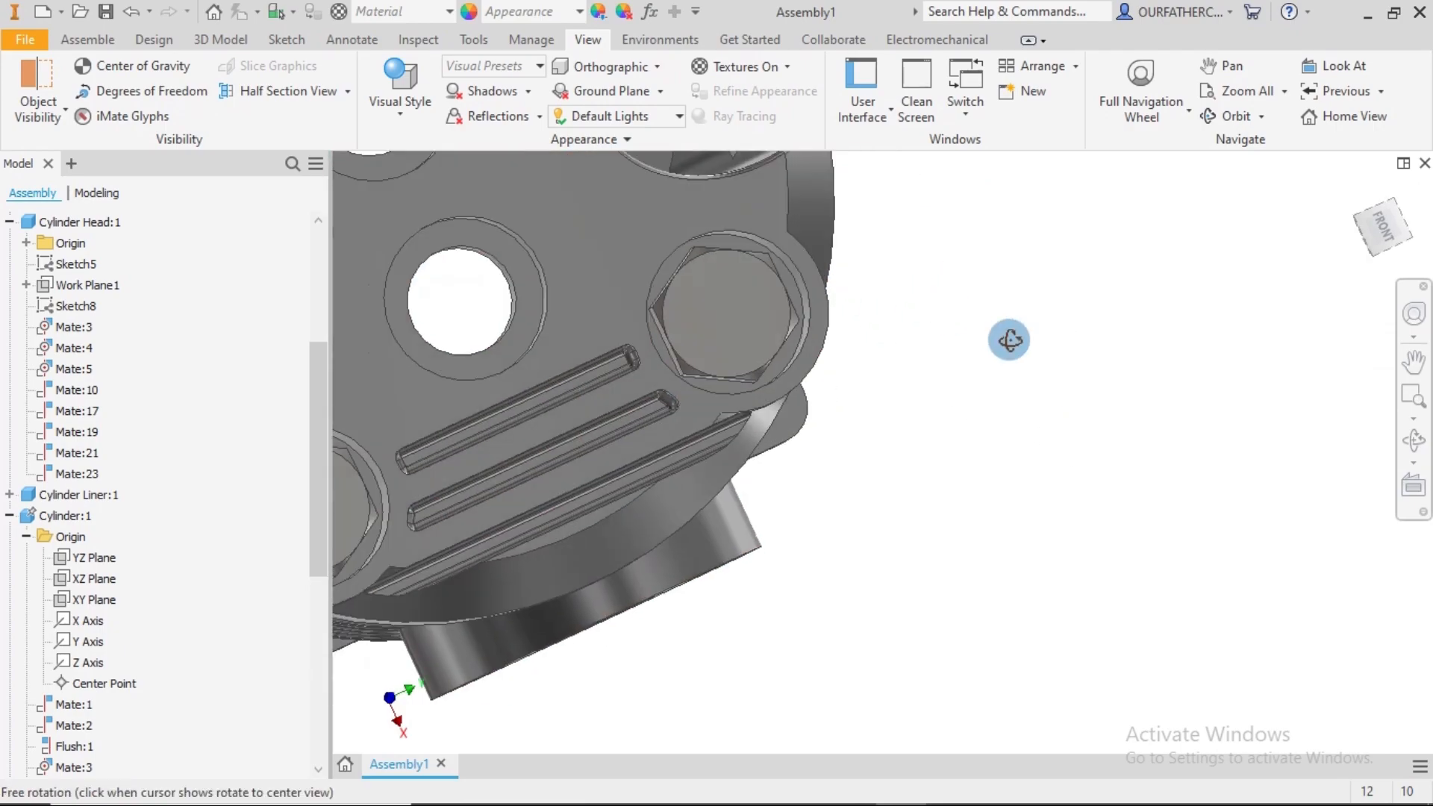
- Inspect how the four bolts sit in the counterbores of the cylinder head
{"action": "middle_click_drag", "start_coordinate": [1008, 335], "coordinate": [769, 360], "text": "shift"}
{"action": "scroll", "coordinate": [812, 367], "scroll_direction": "up", "scroll_amount": 4}
{"action": "scroll", "coordinate": [759, 280], "scroll_direction": "down", "scroll_amount": 4}
{"action": "middle_click_drag", "start_coordinate": [982, 320], "coordinate": [1002, 368]}
{"action": "middle_click_drag", "start_coordinate": [1006, 291], "coordinate": [1011, 341]}
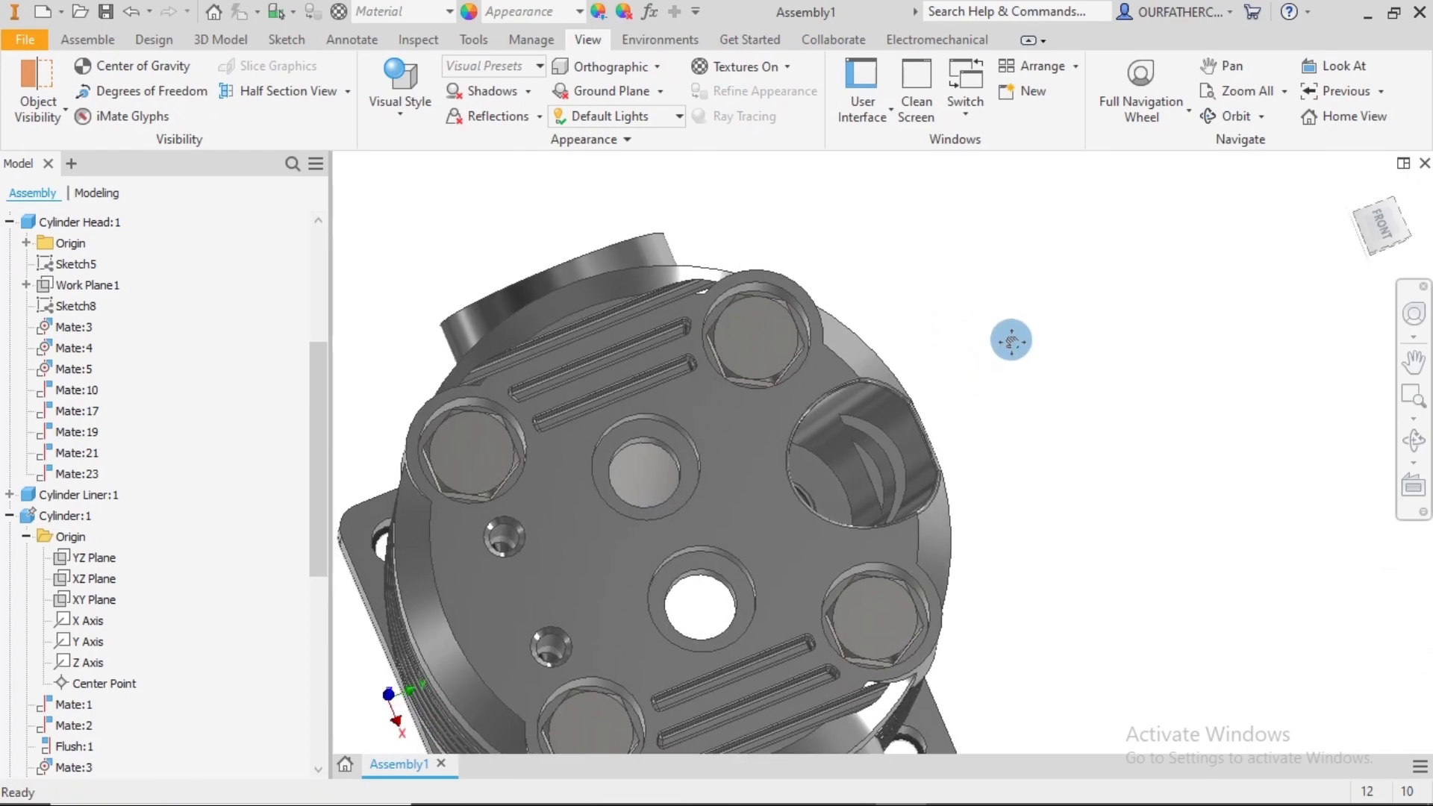
{"action": "middle_click_drag", "start_coordinate": [1043, 337], "coordinate": [1043, 339], "text": "shift"}
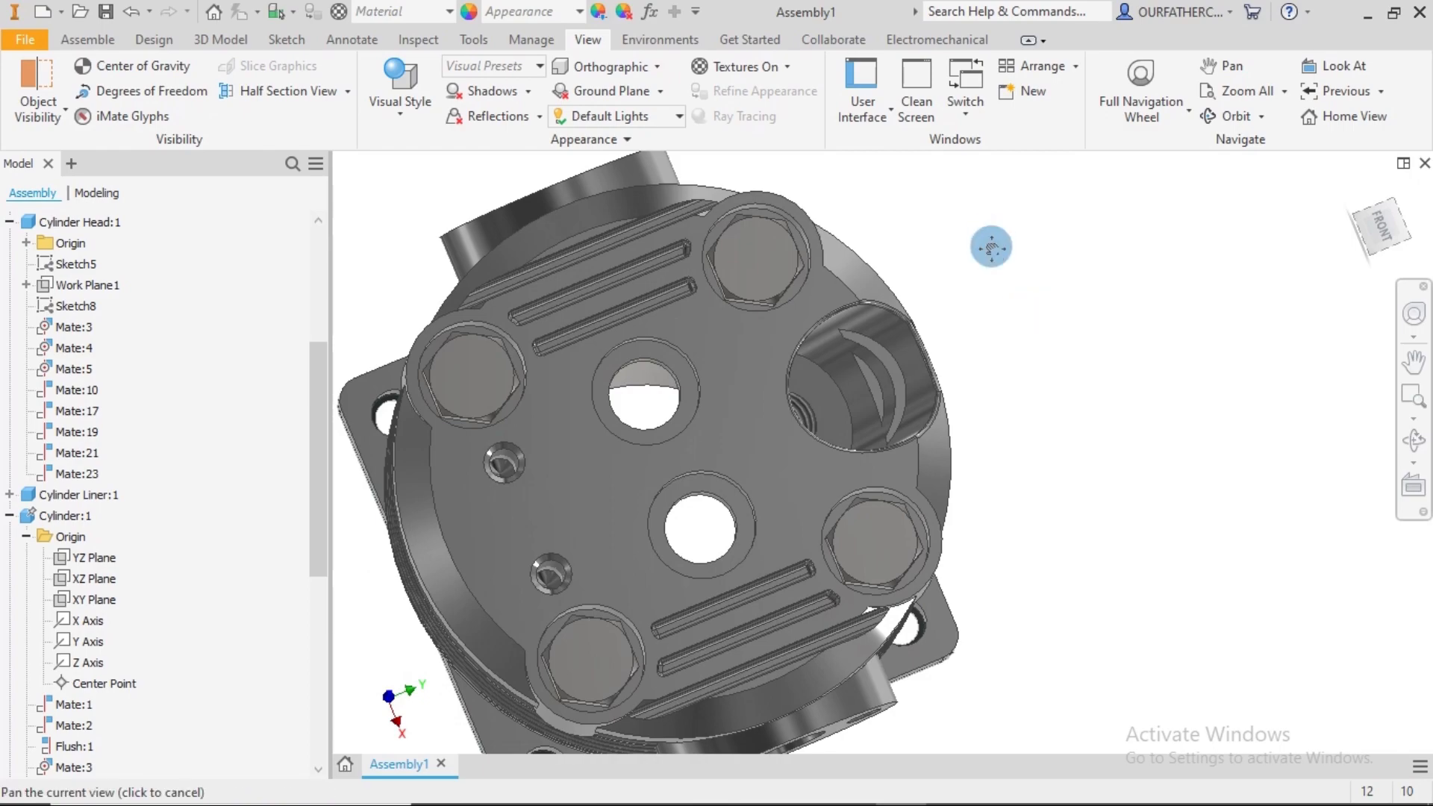
{"action": "middle_click_drag", "start_coordinate": [992, 245], "coordinate": [1008, 330]}
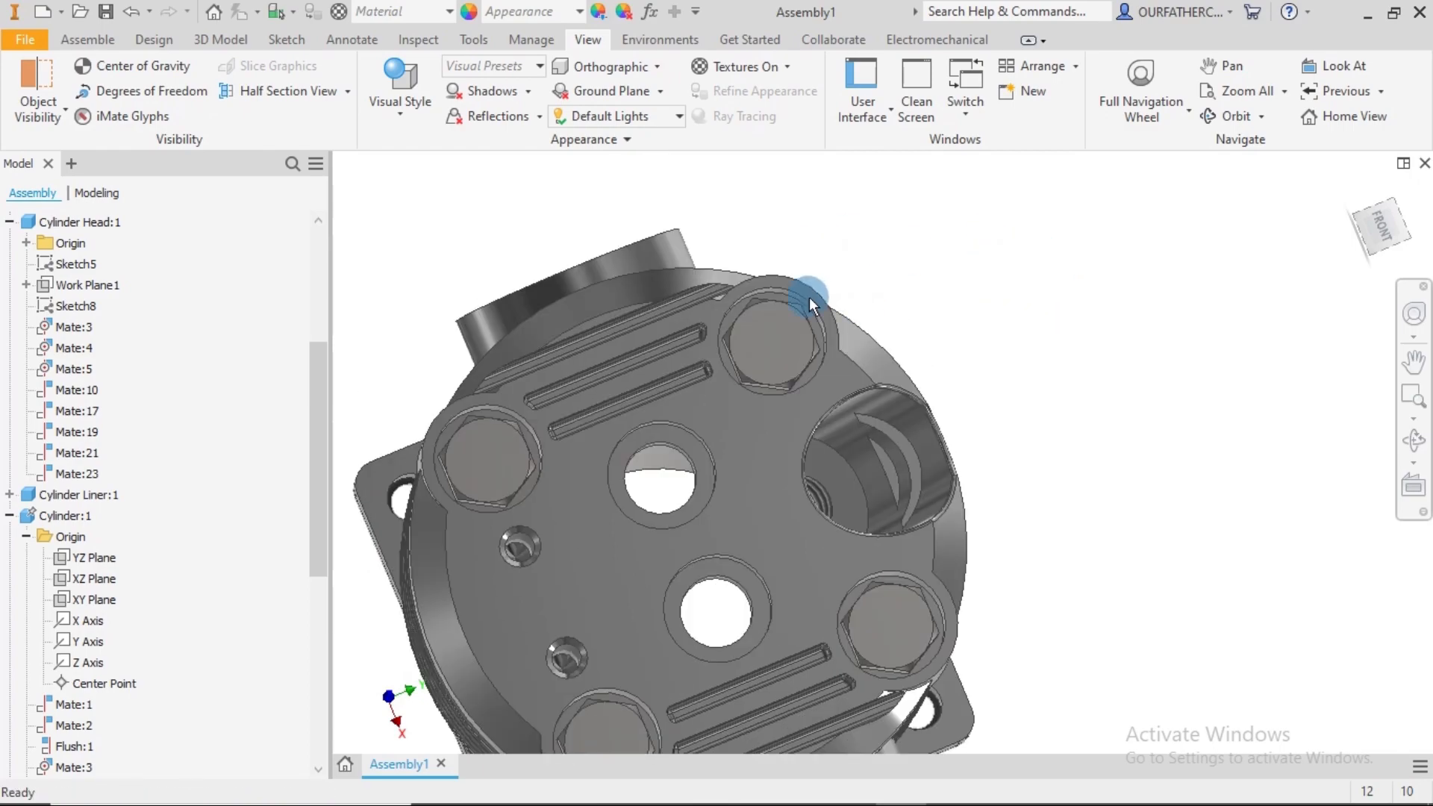
{"action": "middle_click_drag", "start_coordinate": [1006, 297], "coordinate": [1004, 300], "text": "shift"}
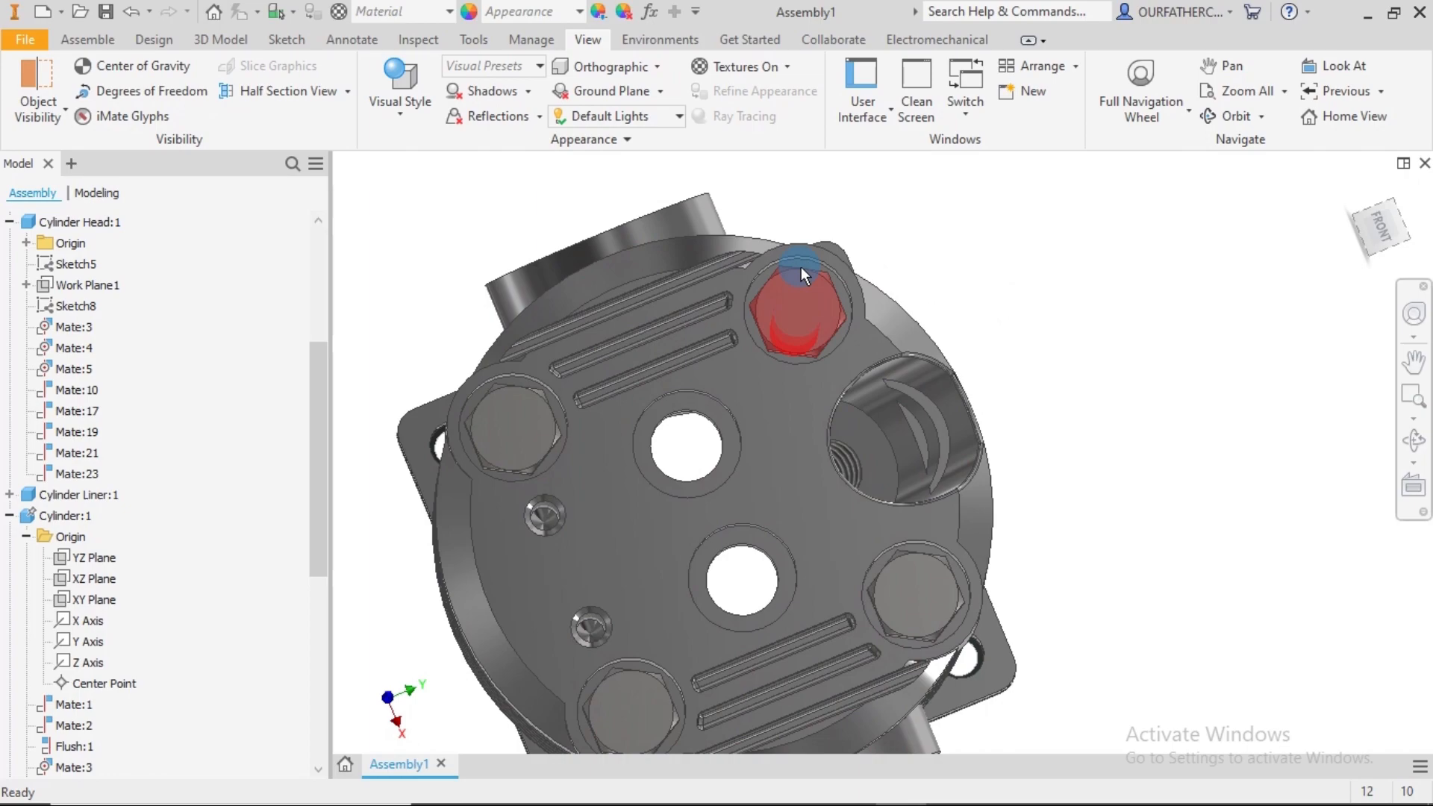
{"action": "mouse_move", "coordinate": [800, 266]}
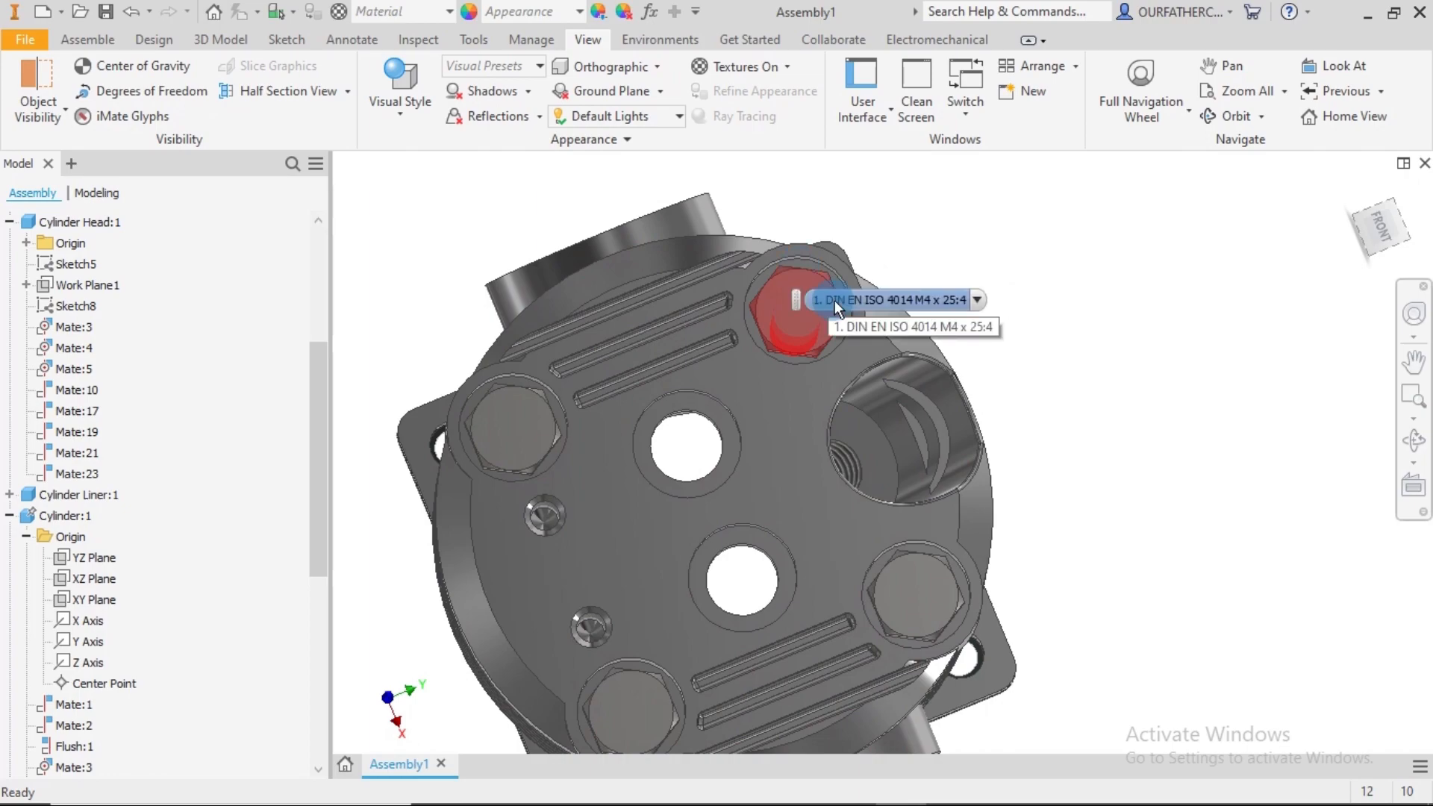
- Examine the clearance between the hex bolt heads and their counterbore walls in the cylinder head, close up and from an angle
{"action": "left_click", "coordinate": [939, 237]}
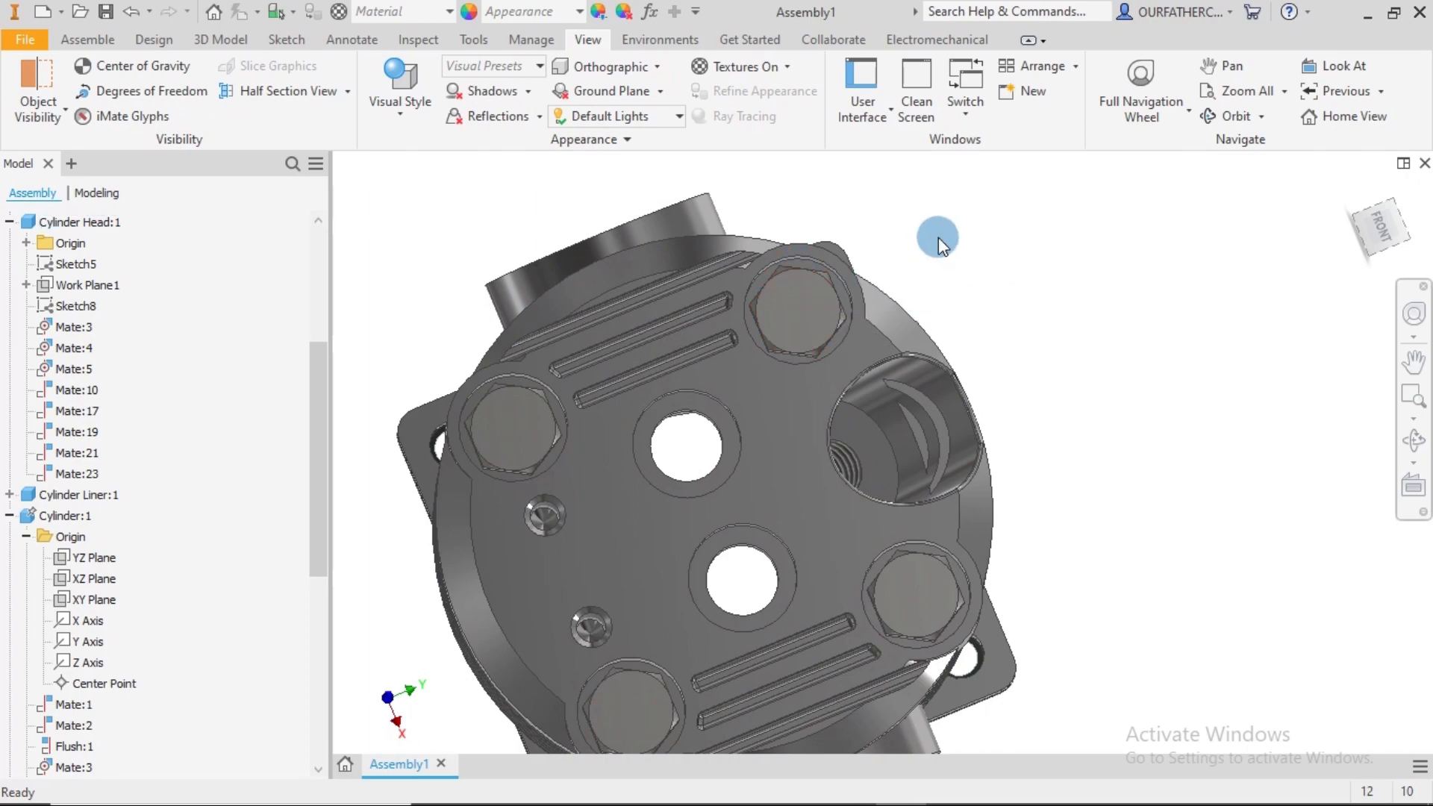
{"action": "left_click", "coordinate": [840, 297]}
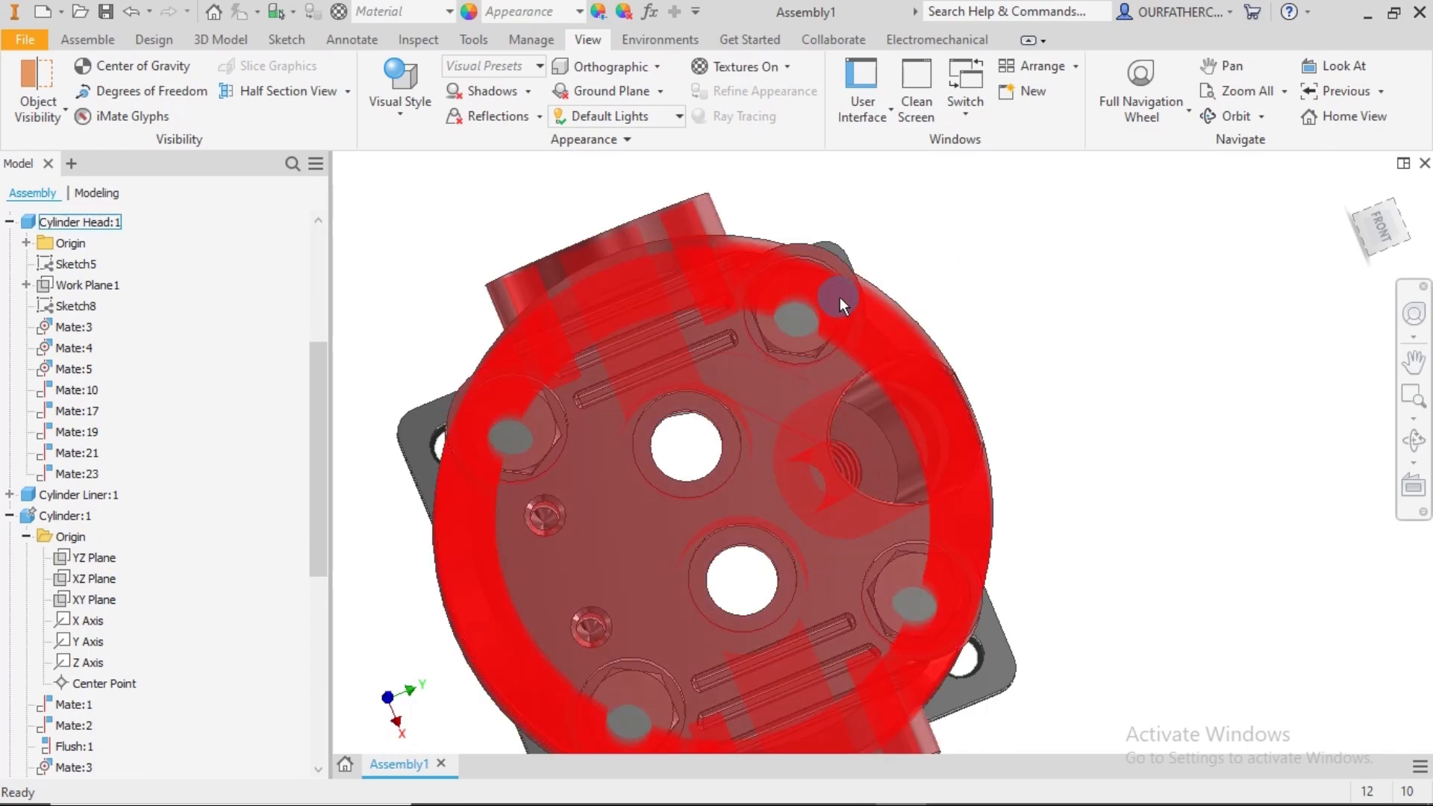
{"action": "left_click", "coordinate": [816, 294]}
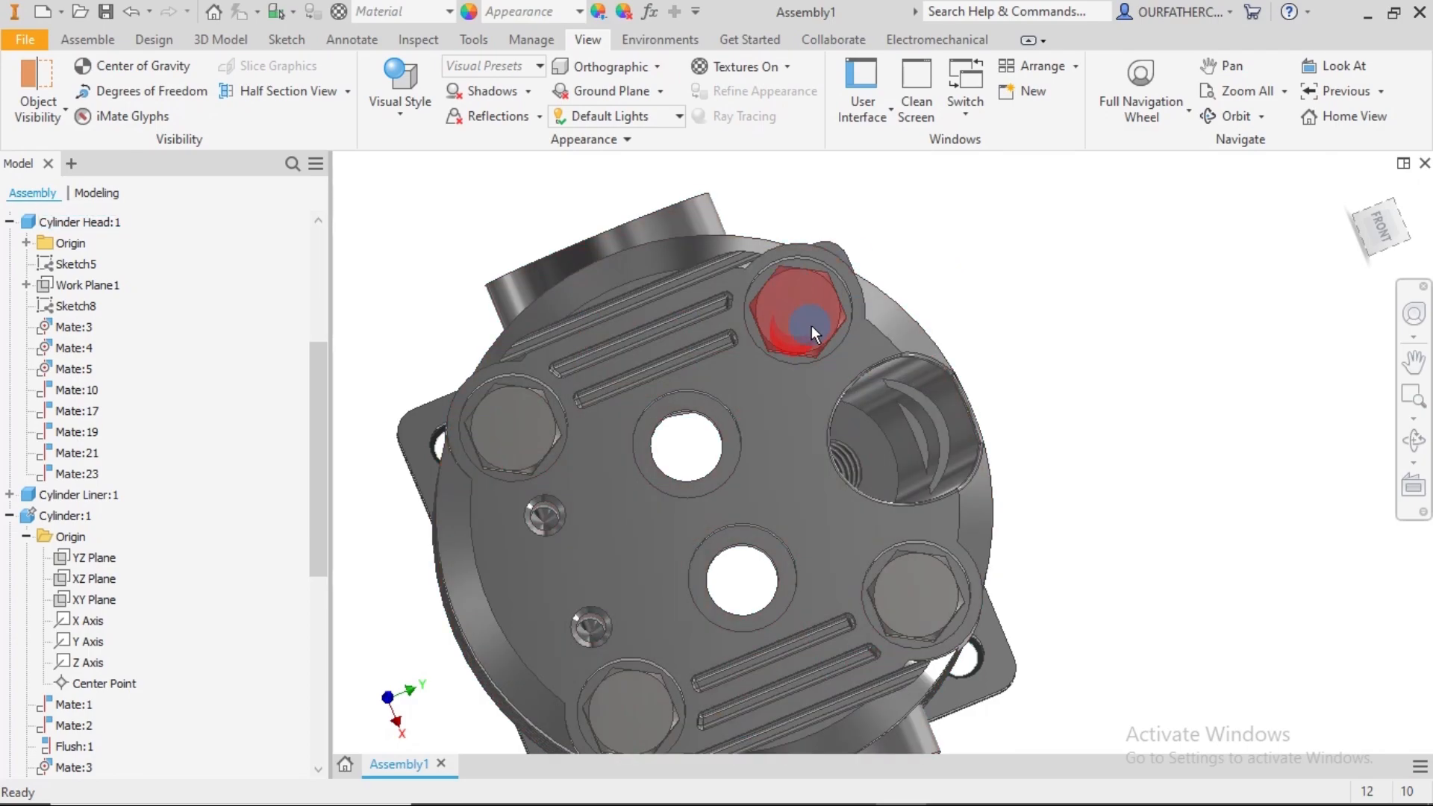
{"action": "scroll", "coordinate": [791, 275], "scroll_direction": "up", "scroll_amount": 5}
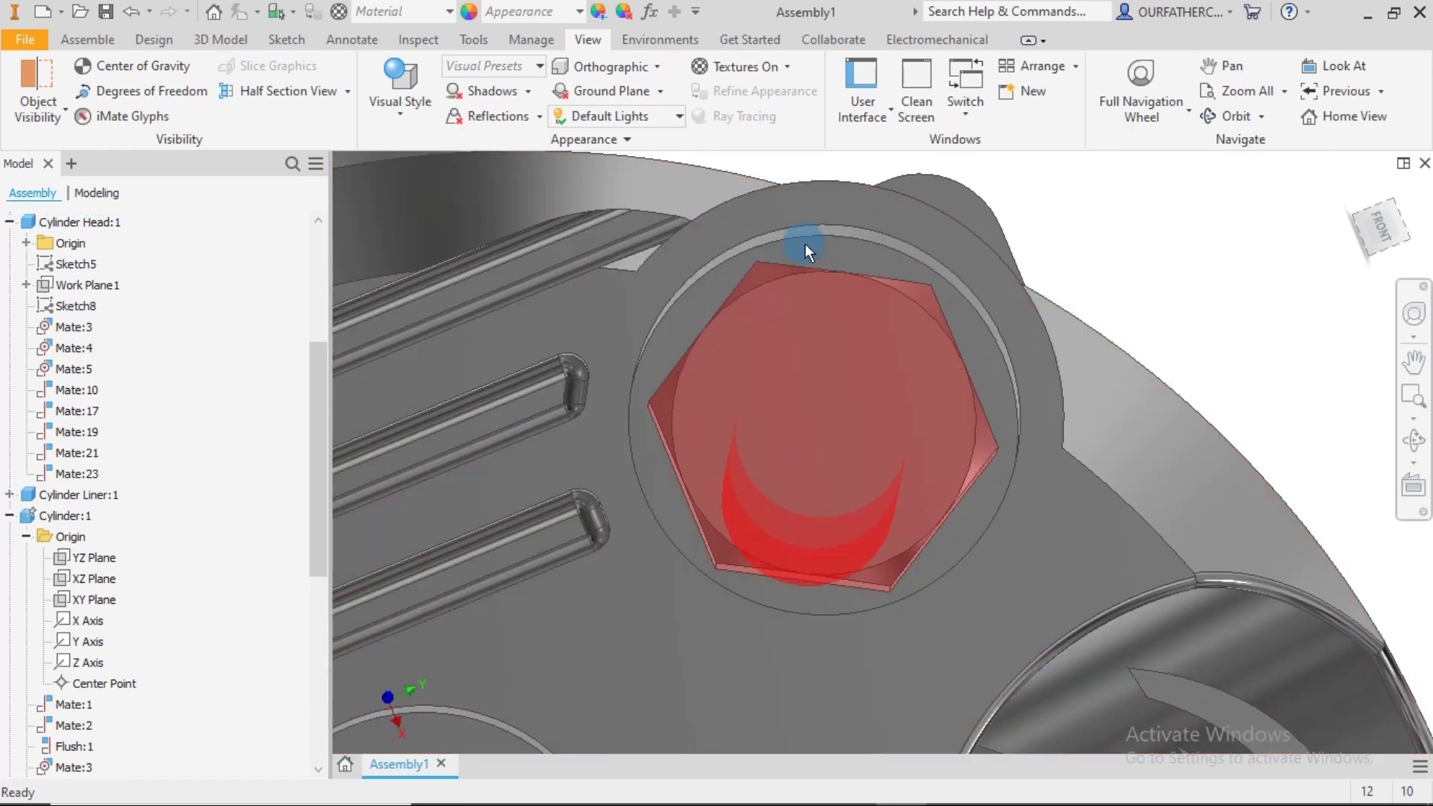
{"action": "left_click", "coordinate": [827, 262]}
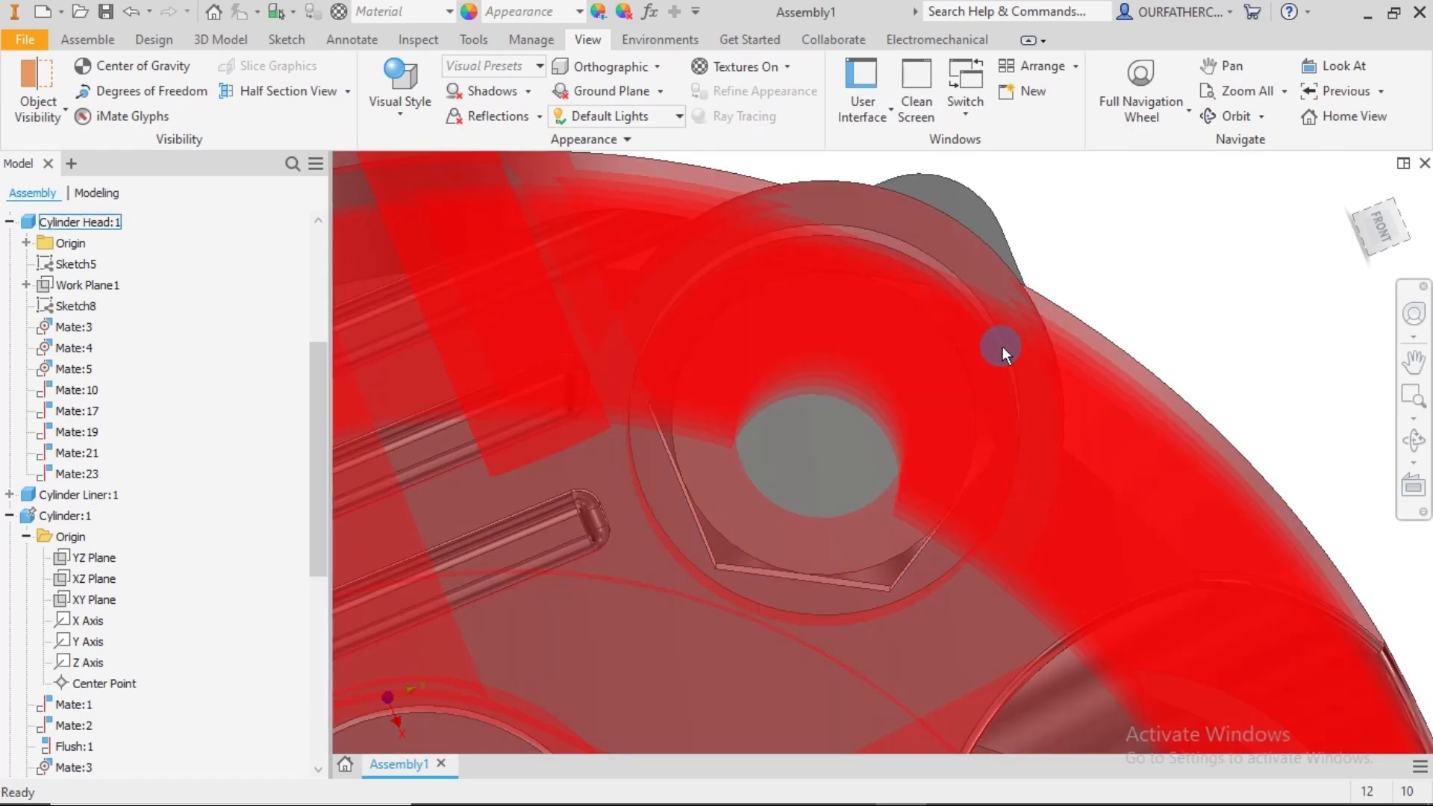
{"action": "scroll", "coordinate": [993, 347], "scroll_direction": "down", "scroll_amount": 5}
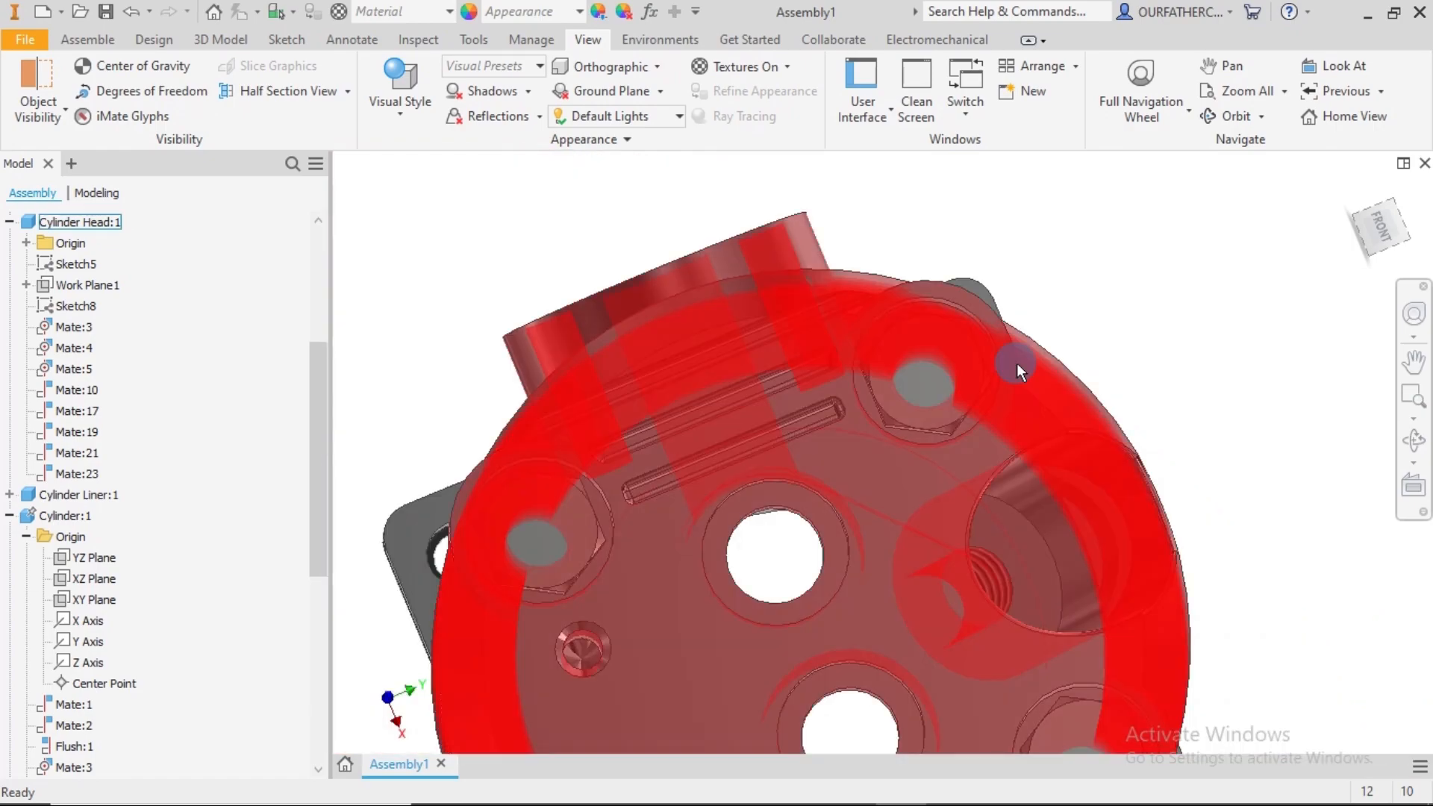
{"action": "scroll", "coordinate": [1038, 482], "scroll_direction": "up", "scroll_amount": 6}
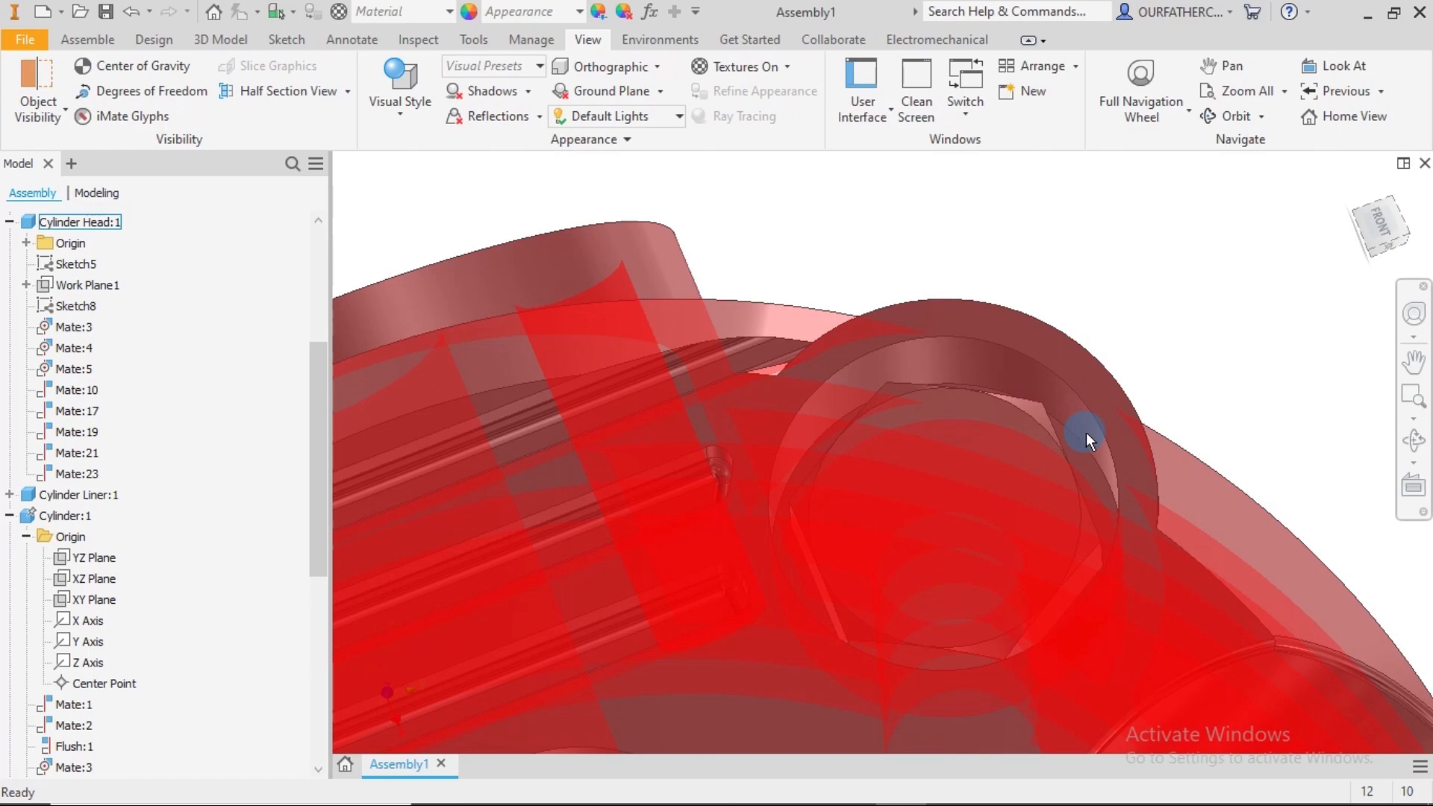
{"action": "scroll", "coordinate": [1086, 432], "scroll_direction": "down", "scroll_amount": 2}
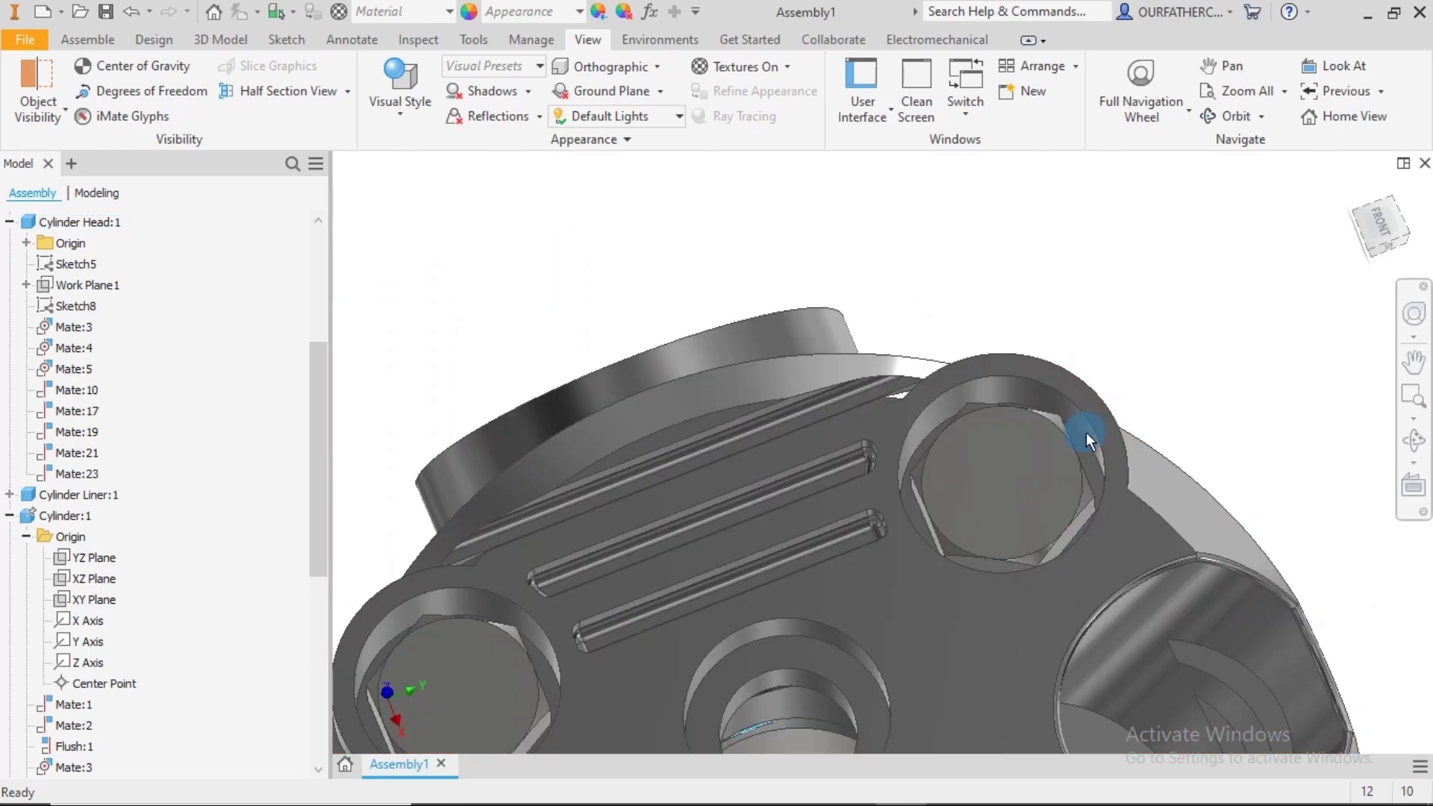
{"action": "scroll", "coordinate": [1086, 432], "scroll_direction": "down", "scroll_amount": 4}
{"action": "middle_click_drag", "start_coordinate": [1217, 484], "coordinate": [863, 343]}
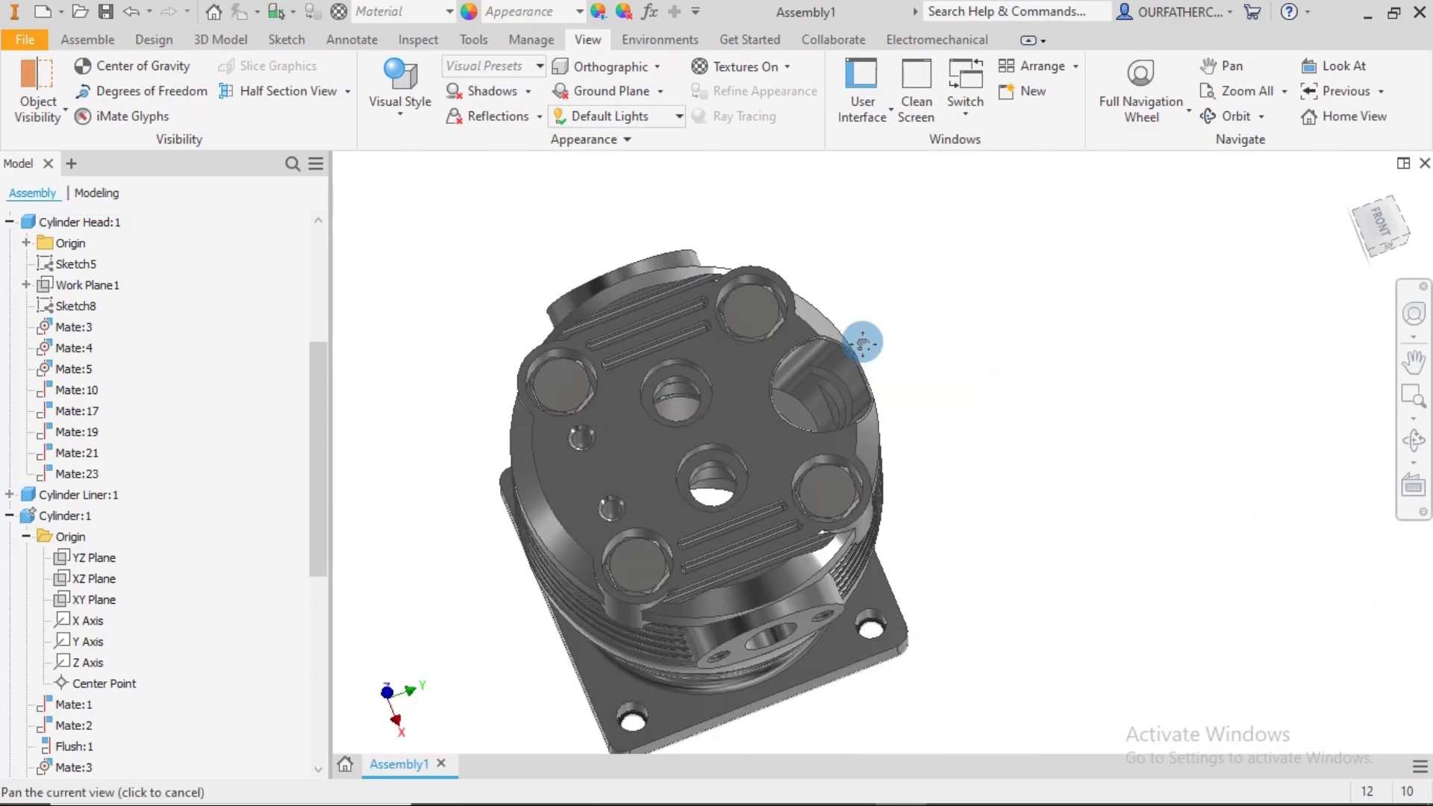
{"action": "middle_click_drag", "start_coordinate": [935, 410], "coordinate": [934, 403], "text": "shift"}
{"action": "middle_click_drag", "start_coordinate": [900, 473], "coordinate": [978, 453]}
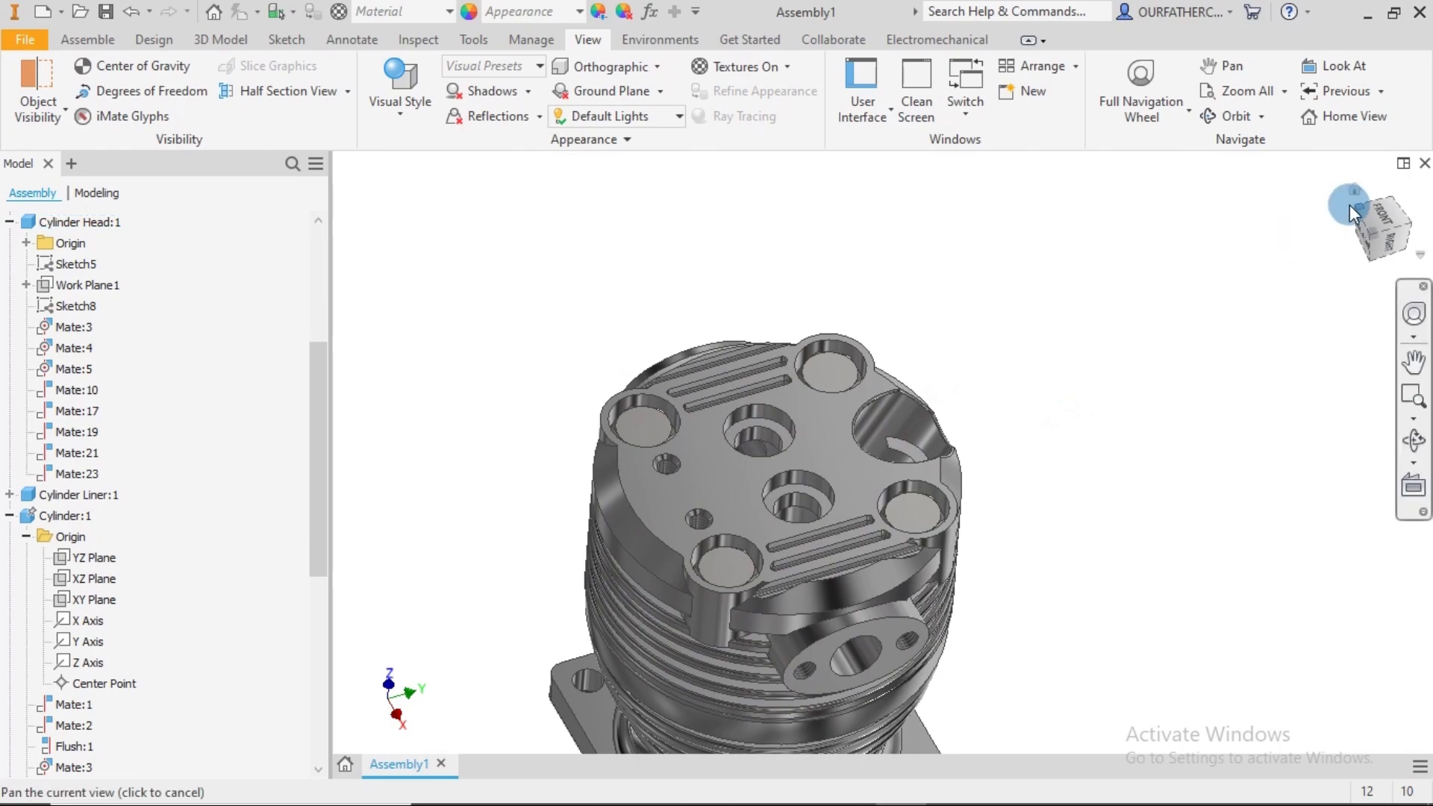
- Review the bolted cylinder assembly in isometric view and locate the loose pin, roller and bracket
{"action": "left_click", "coordinate": [1354, 190]}
{"action": "scroll", "coordinate": [814, 597], "scroll_direction": "up", "scroll_amount": 2}
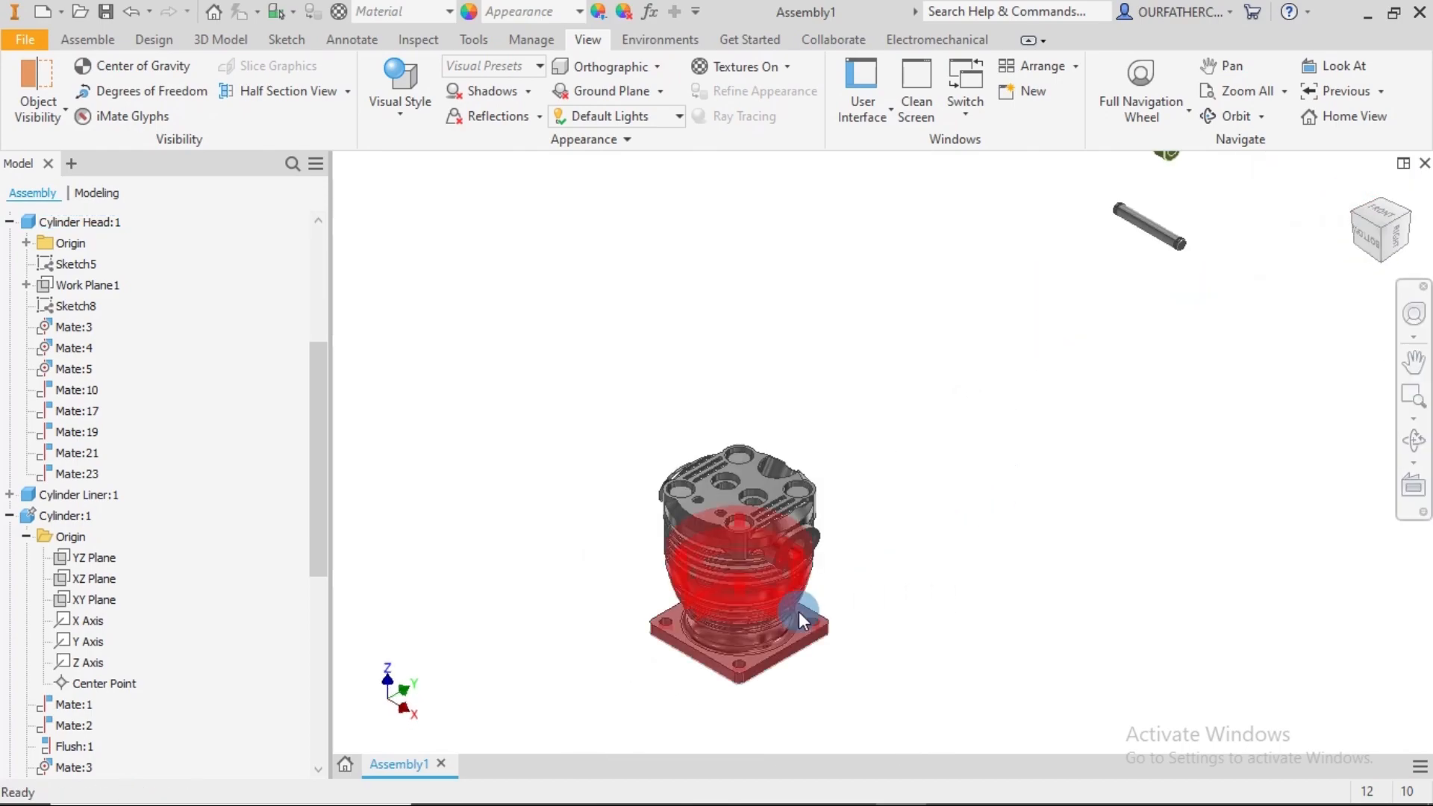
{"action": "scroll", "coordinate": [694, 642], "scroll_direction": "up", "scroll_amount": 3}
{"action": "middle_click_drag", "start_coordinate": [687, 641], "coordinate": [692, 614]}
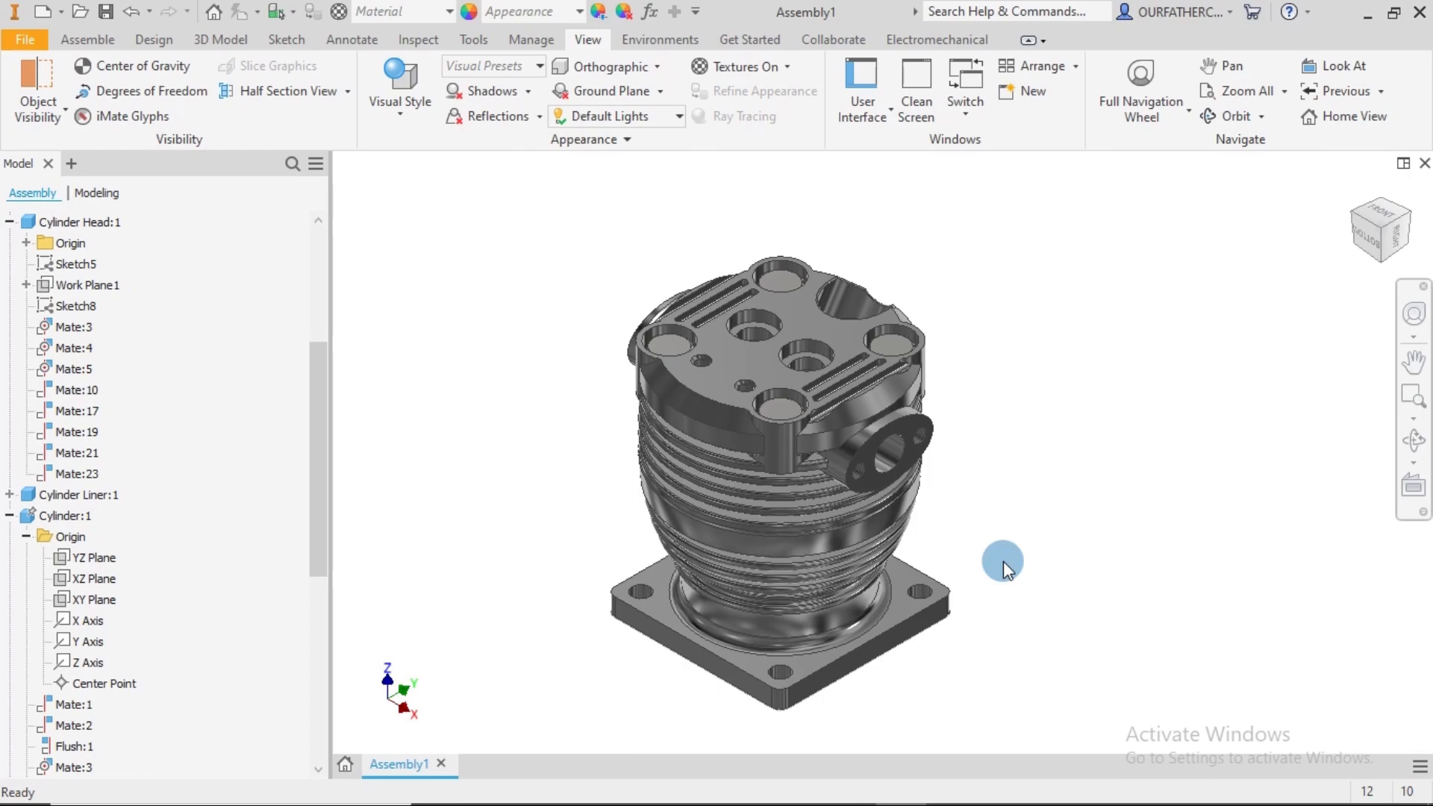
{"action": "scroll", "coordinate": [1022, 485], "scroll_direction": "up", "scroll_amount": 3}
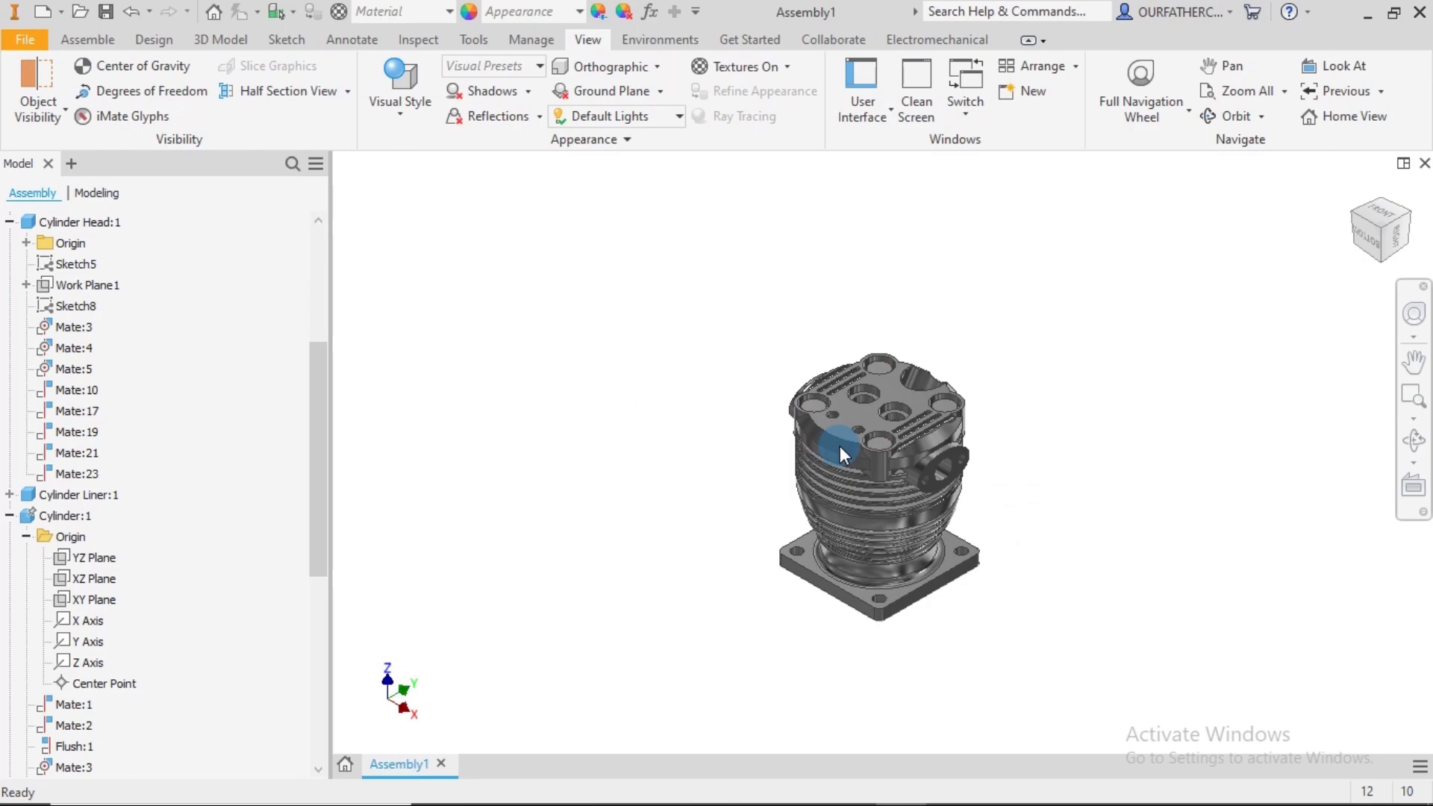
{"action": "scroll", "coordinate": [927, 592], "scroll_direction": "down", "scroll_amount": 3}
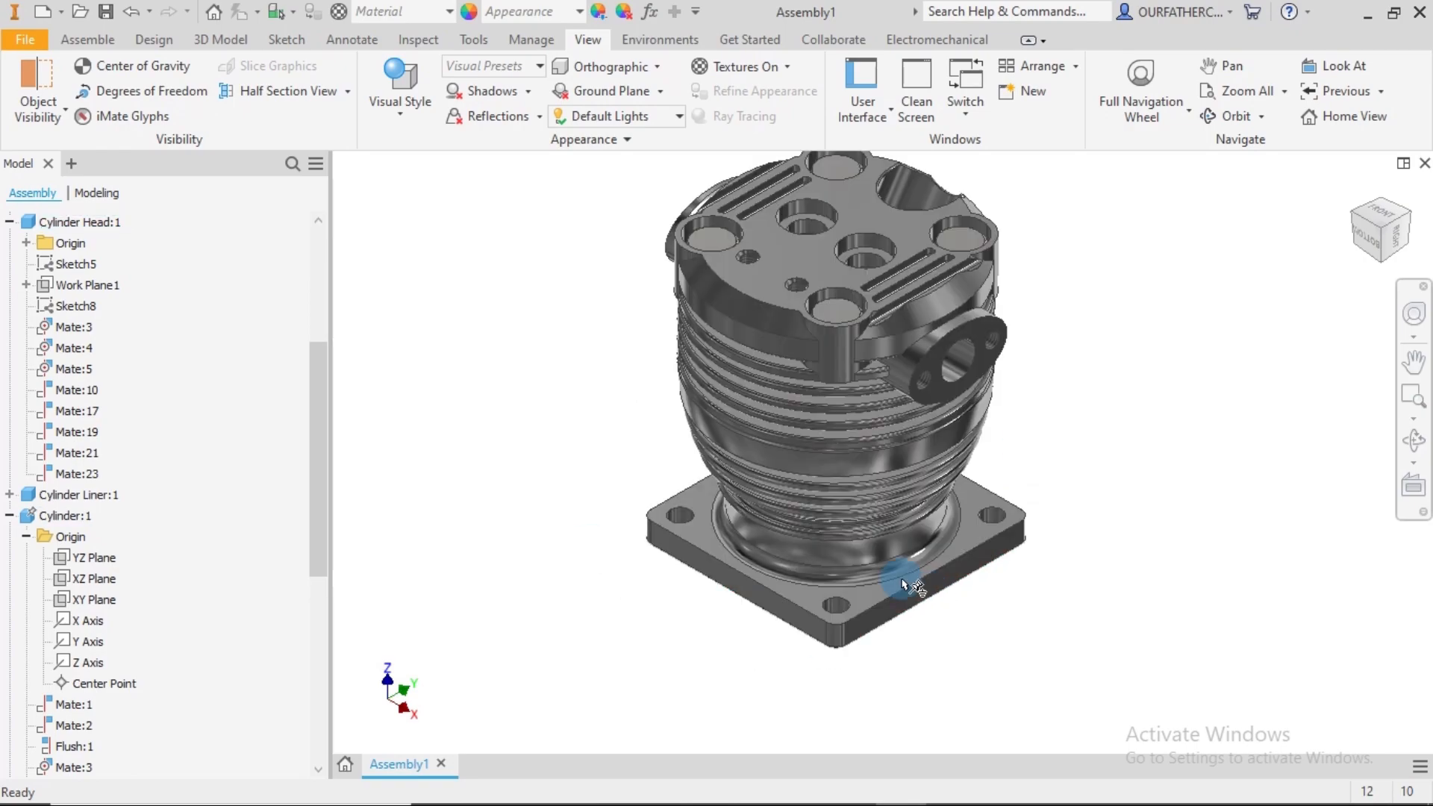
{"action": "middle_click_drag", "start_coordinate": [1035, 405], "coordinate": [1021, 454]}
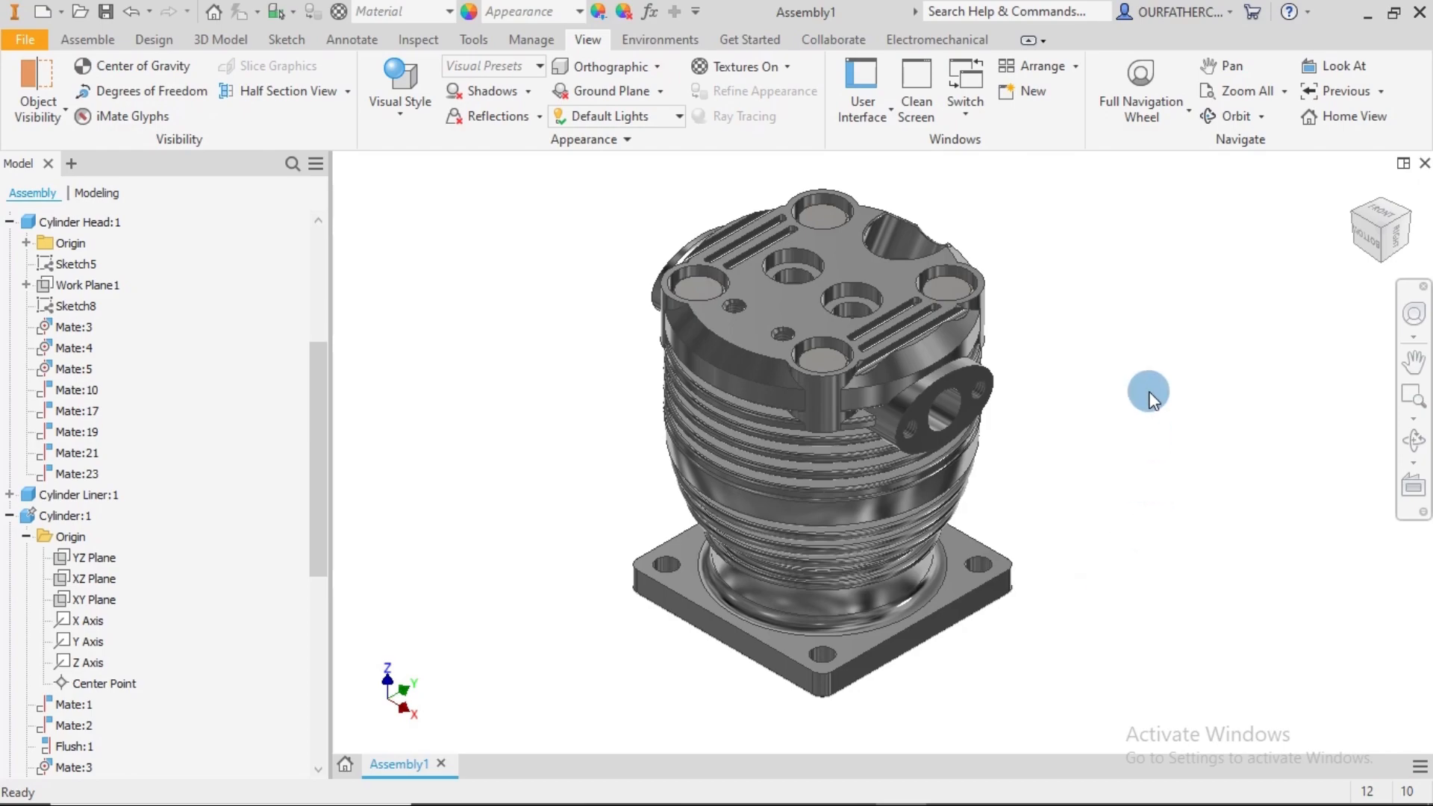
{"action": "scroll", "coordinate": [1150, 391], "scroll_direction": "up", "scroll_amount": 3}
{"action": "middle_click_drag", "start_coordinate": [1181, 328], "coordinate": [959, 496]}
{"action": "scroll", "coordinate": [1108, 378], "scroll_direction": "up", "scroll_amount": 5}
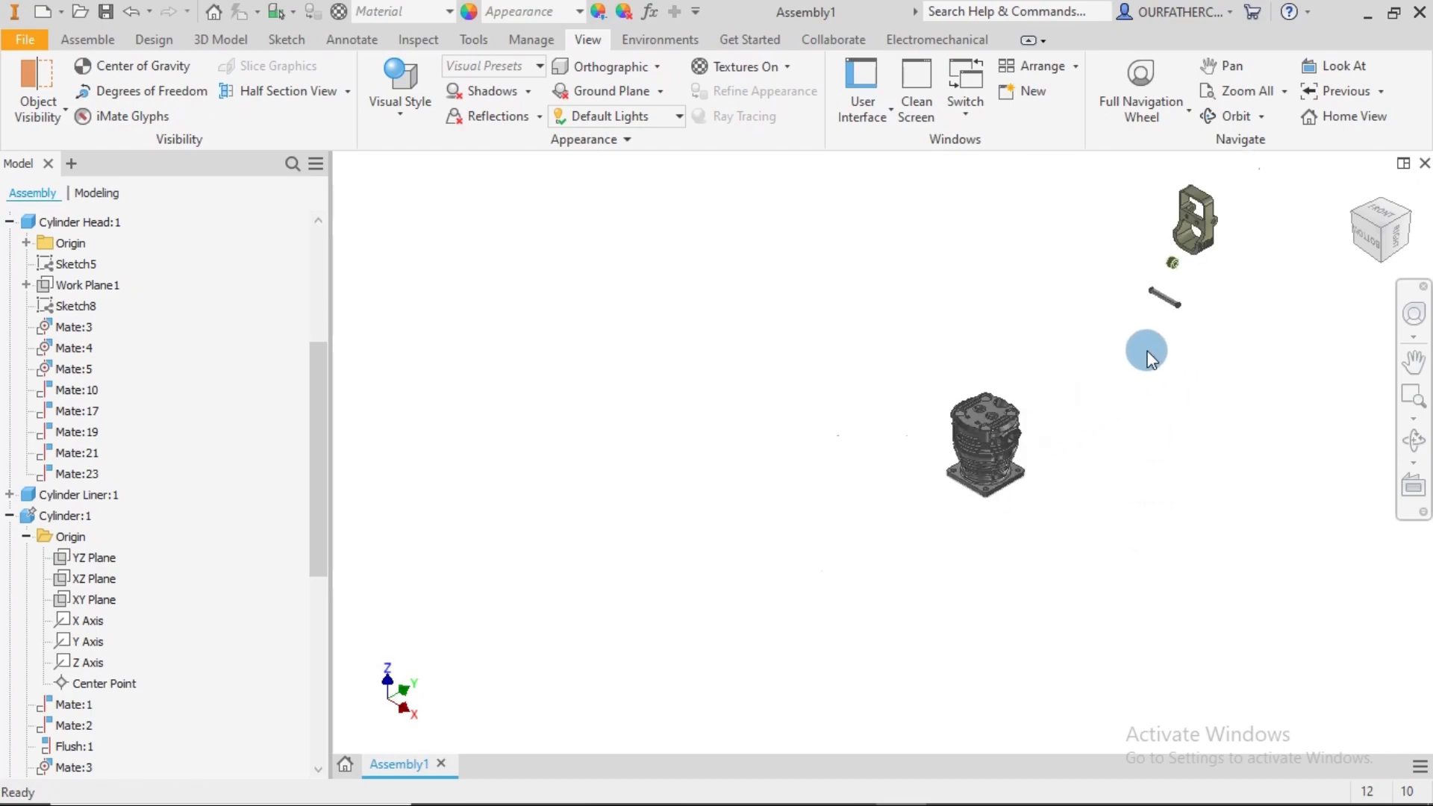
{"action": "scroll", "coordinate": [1024, 442], "scroll_direction": "down", "scroll_amount": 5}
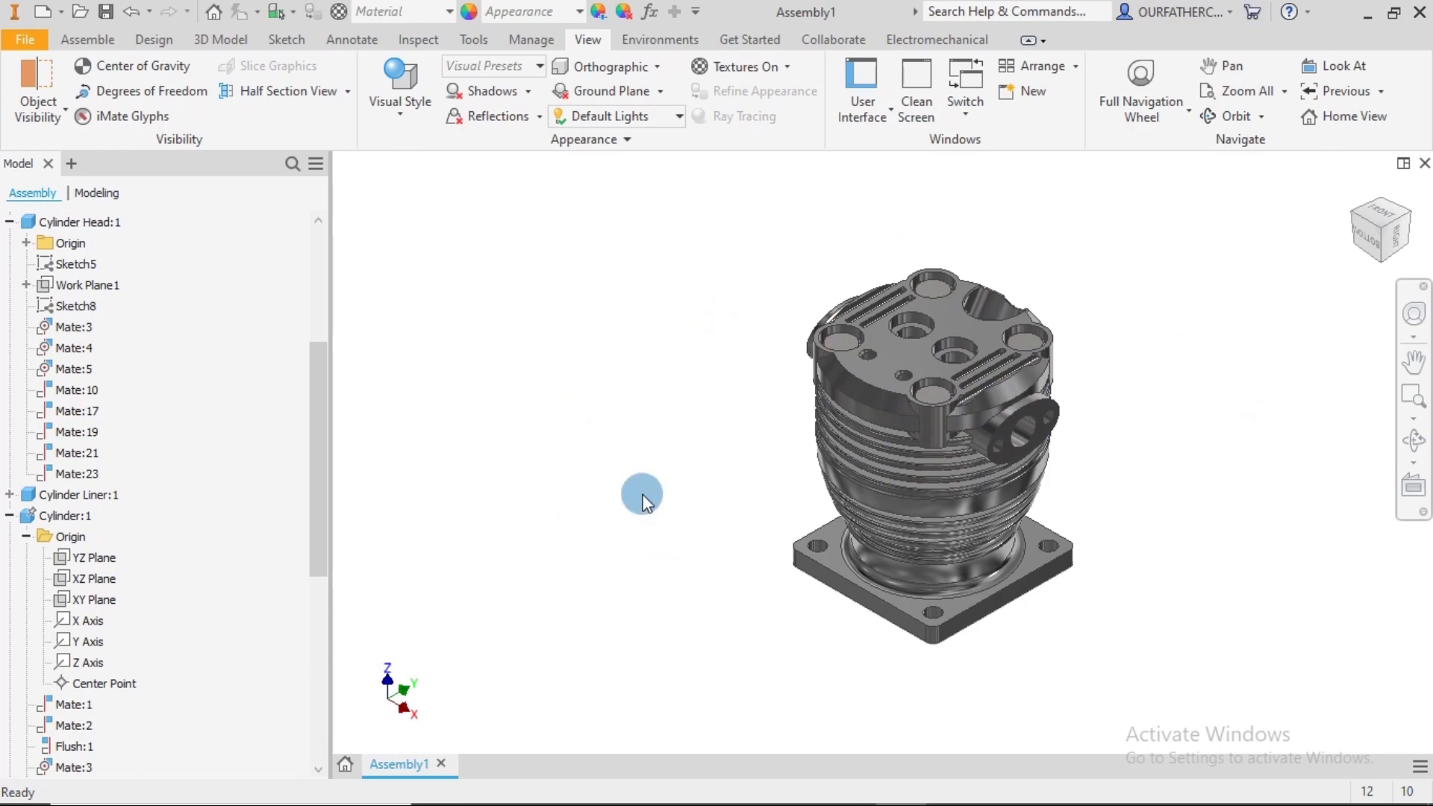
{"action": "scroll", "coordinate": [1389, 375], "scroll_direction": "up", "scroll_amount": 3}
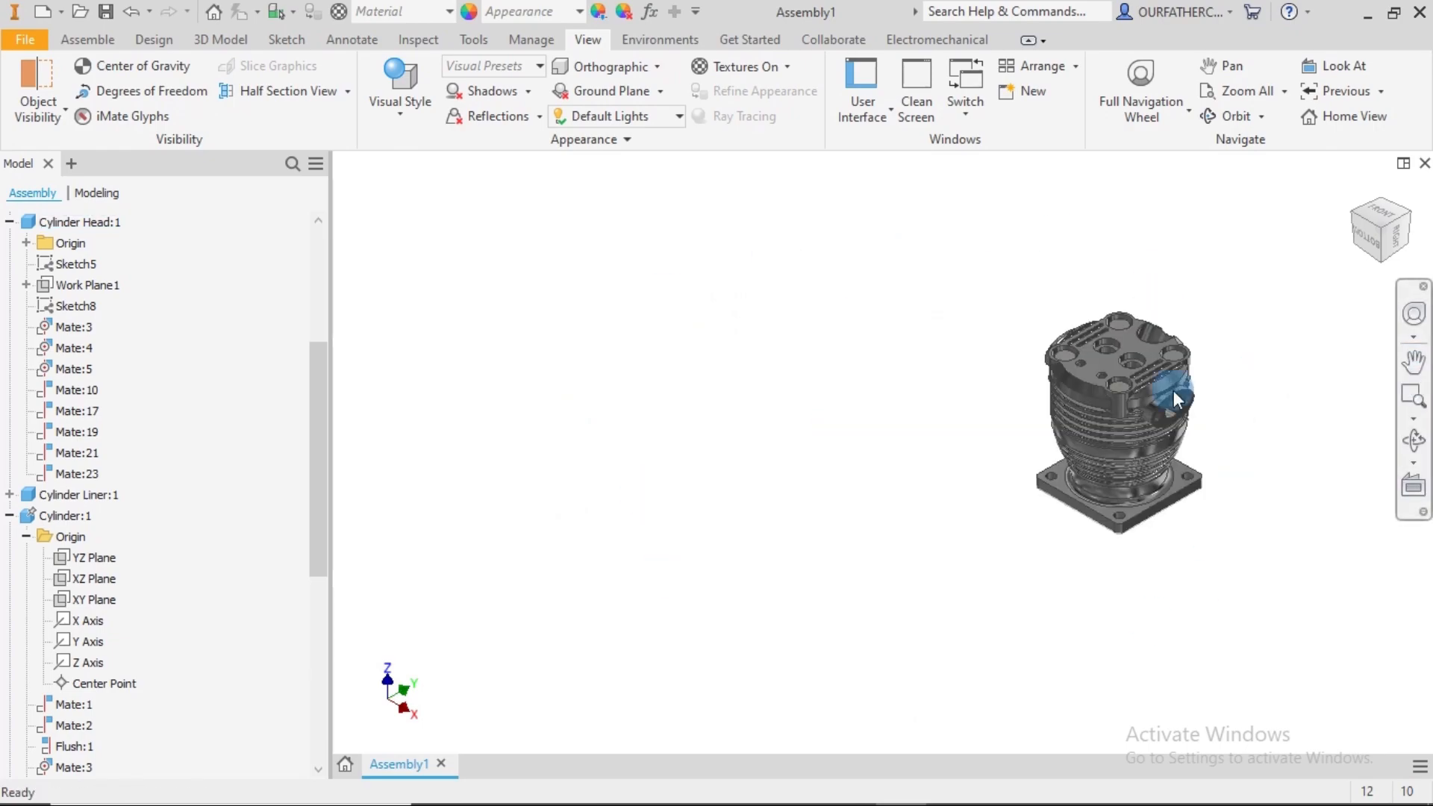
{"action": "middle_click_drag", "start_coordinate": [1173, 393], "coordinate": [887, 478]}
{"action": "middle_click_drag", "start_coordinate": [1084, 341], "coordinate": [1009, 516]}
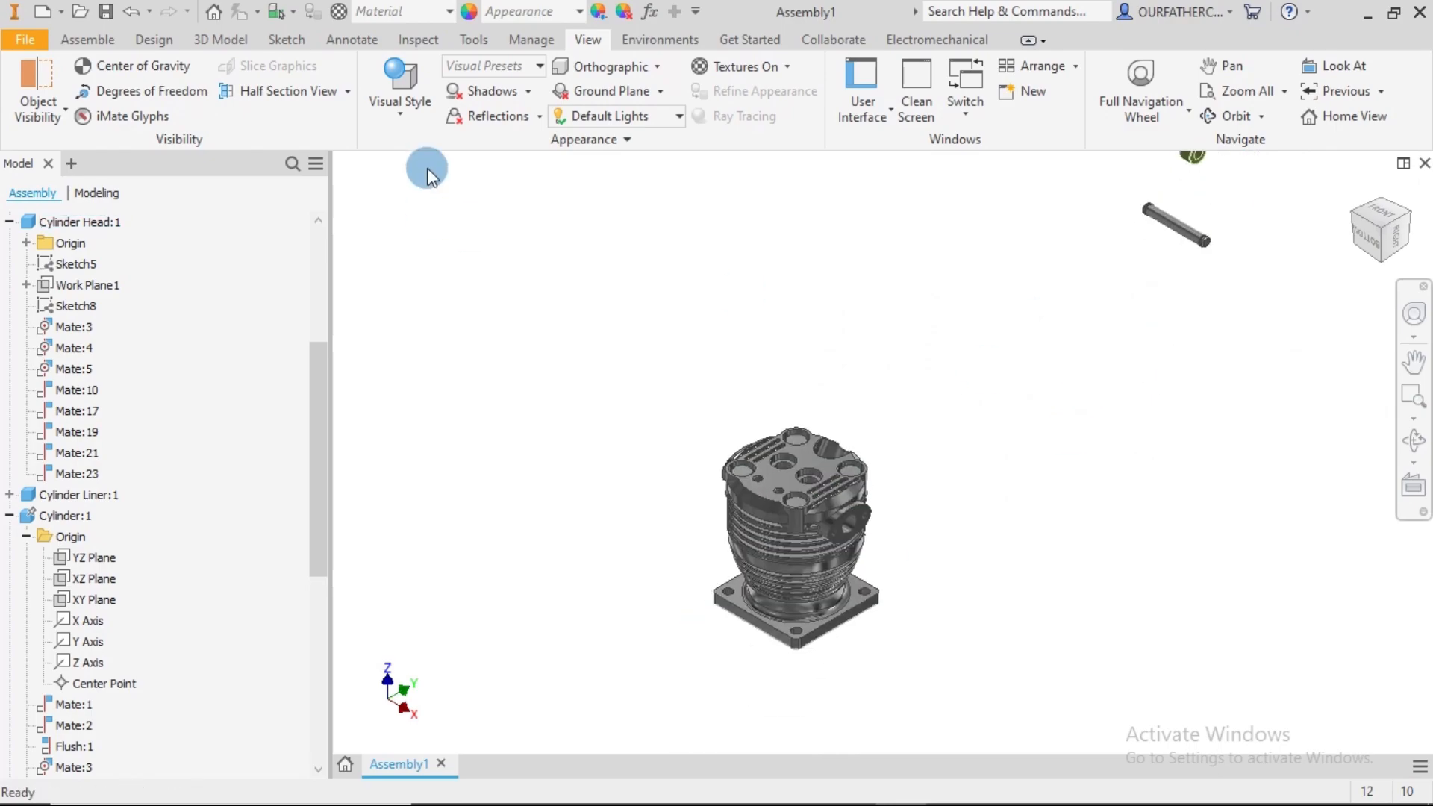
{"action": "left_click", "coordinate": [96, 42]}
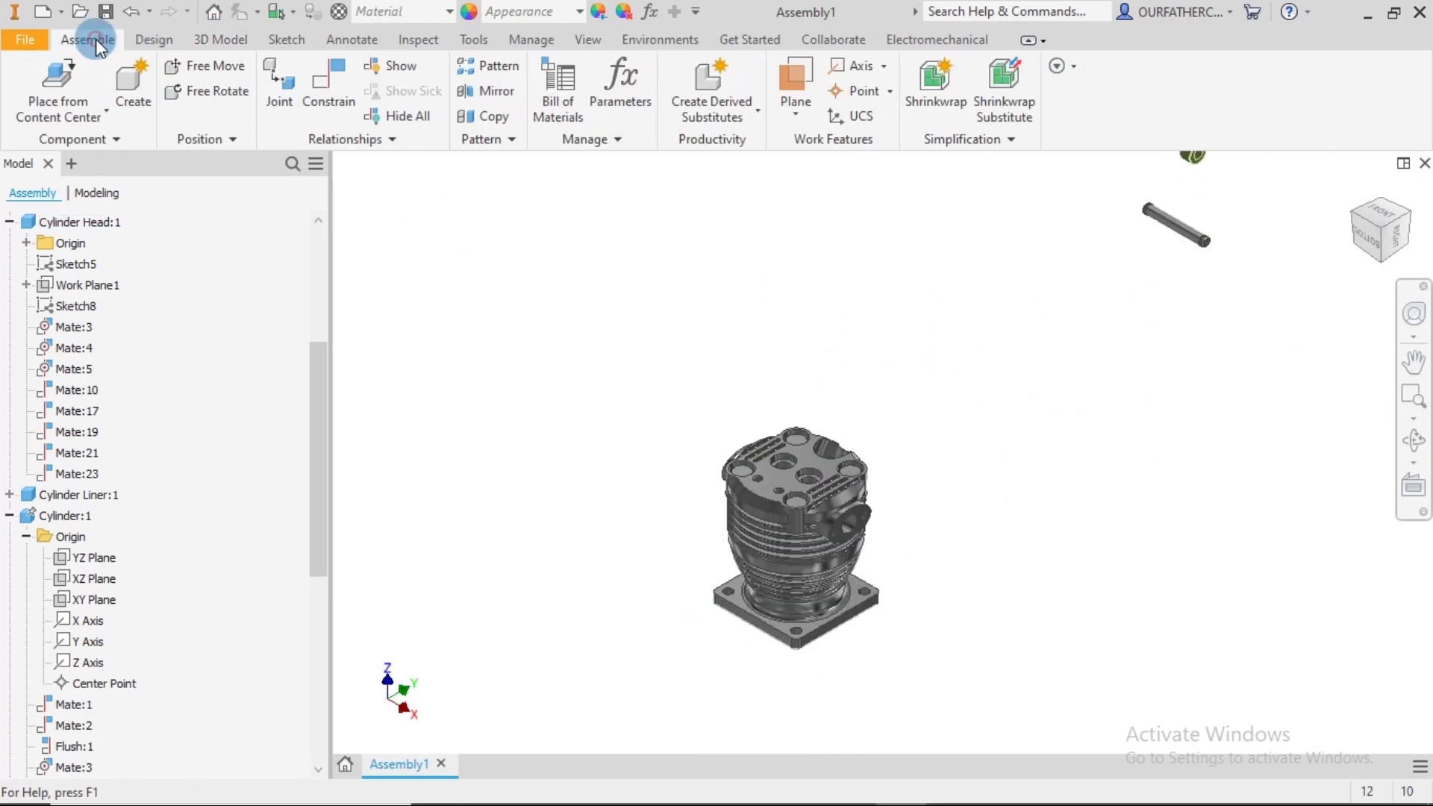
{"action": "left_click", "coordinate": [336, 79]}
{"action": "scroll", "coordinate": [949, 315], "scroll_direction": "up", "scroll_amount": 3}
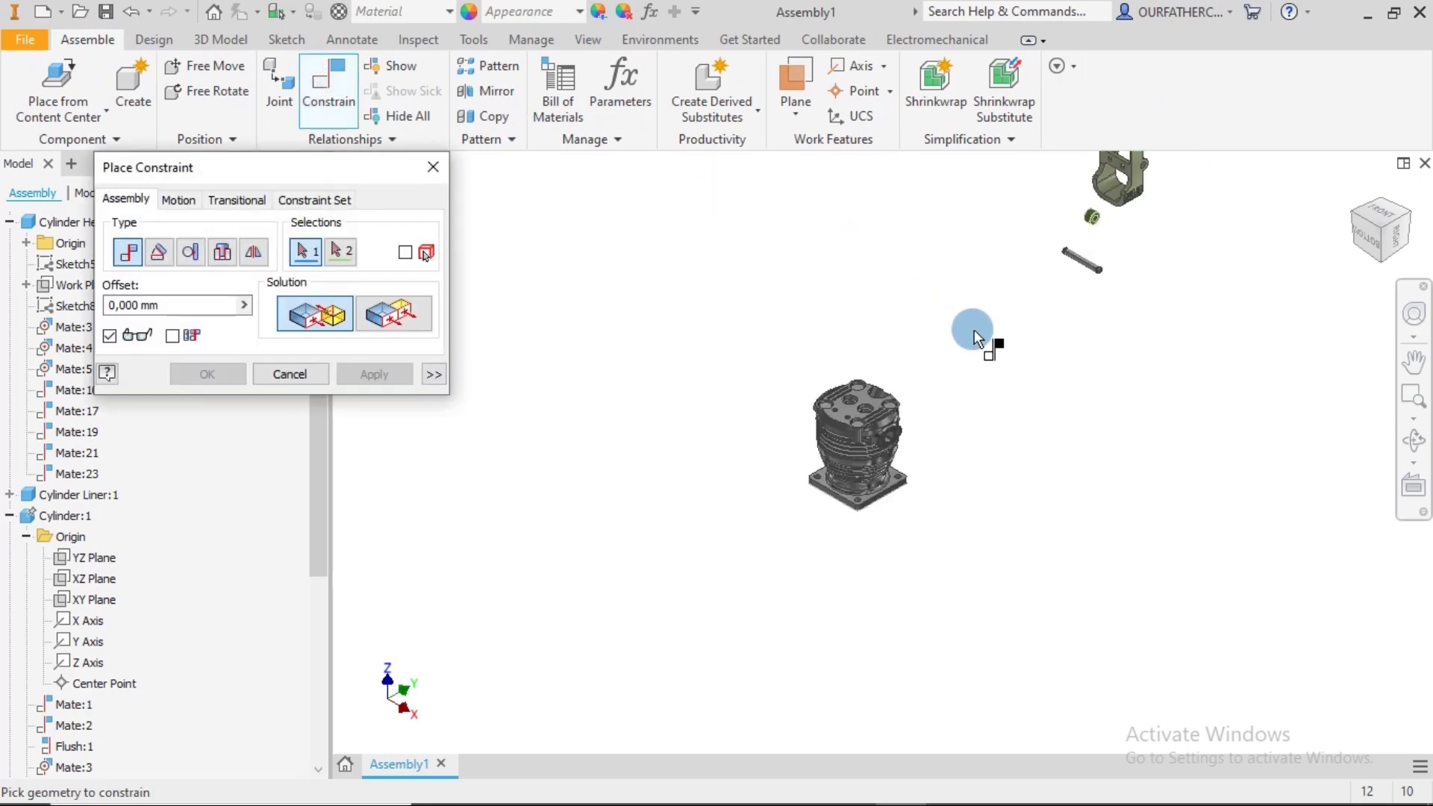
{"action": "scroll", "coordinate": [862, 411], "scroll_direction": "down", "scroll_amount": 5}
{"action": "scroll", "coordinate": [781, 509], "scroll_direction": "down", "scroll_amount": 4}
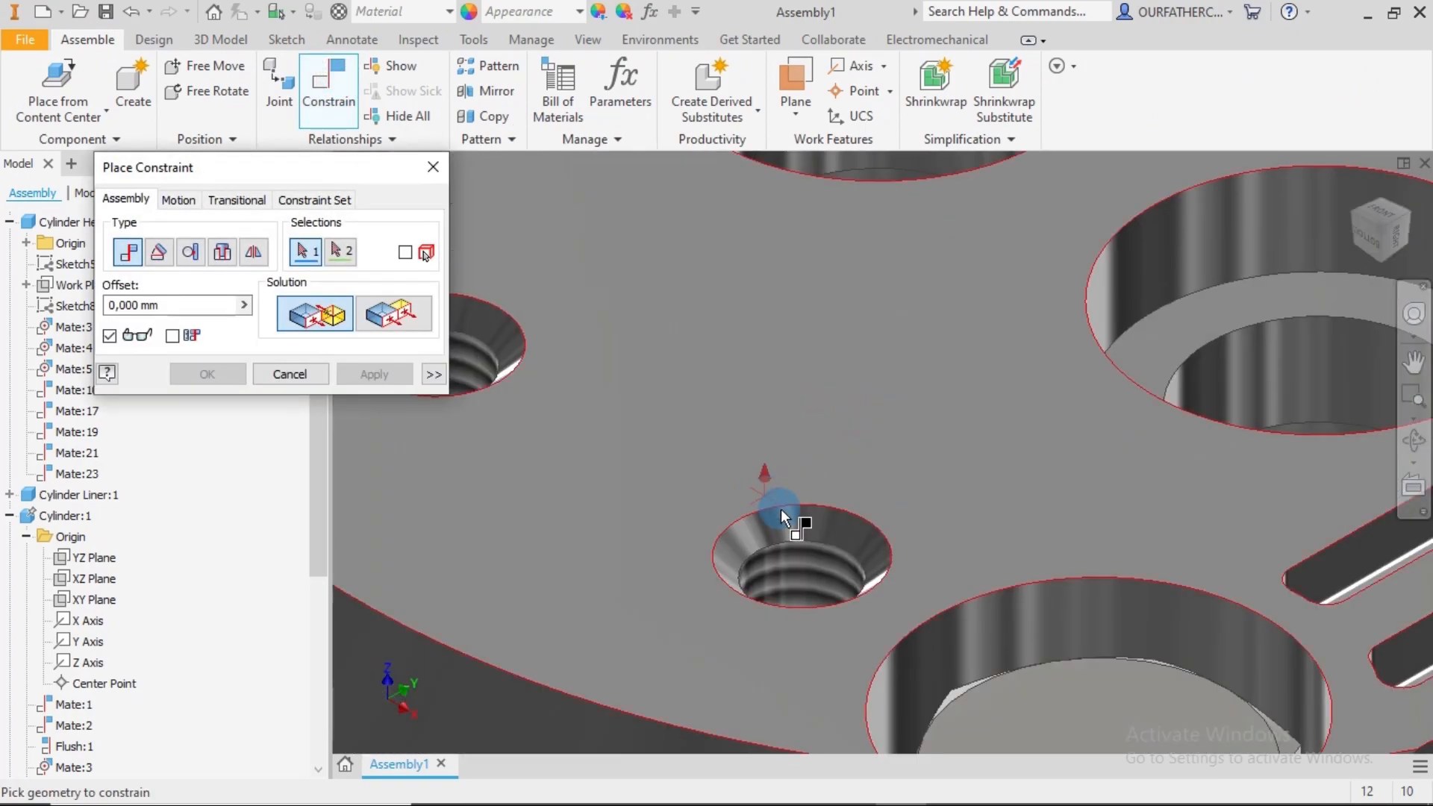
{"action": "scroll", "coordinate": [702, 442], "scroll_direction": "up", "scroll_amount": 3}
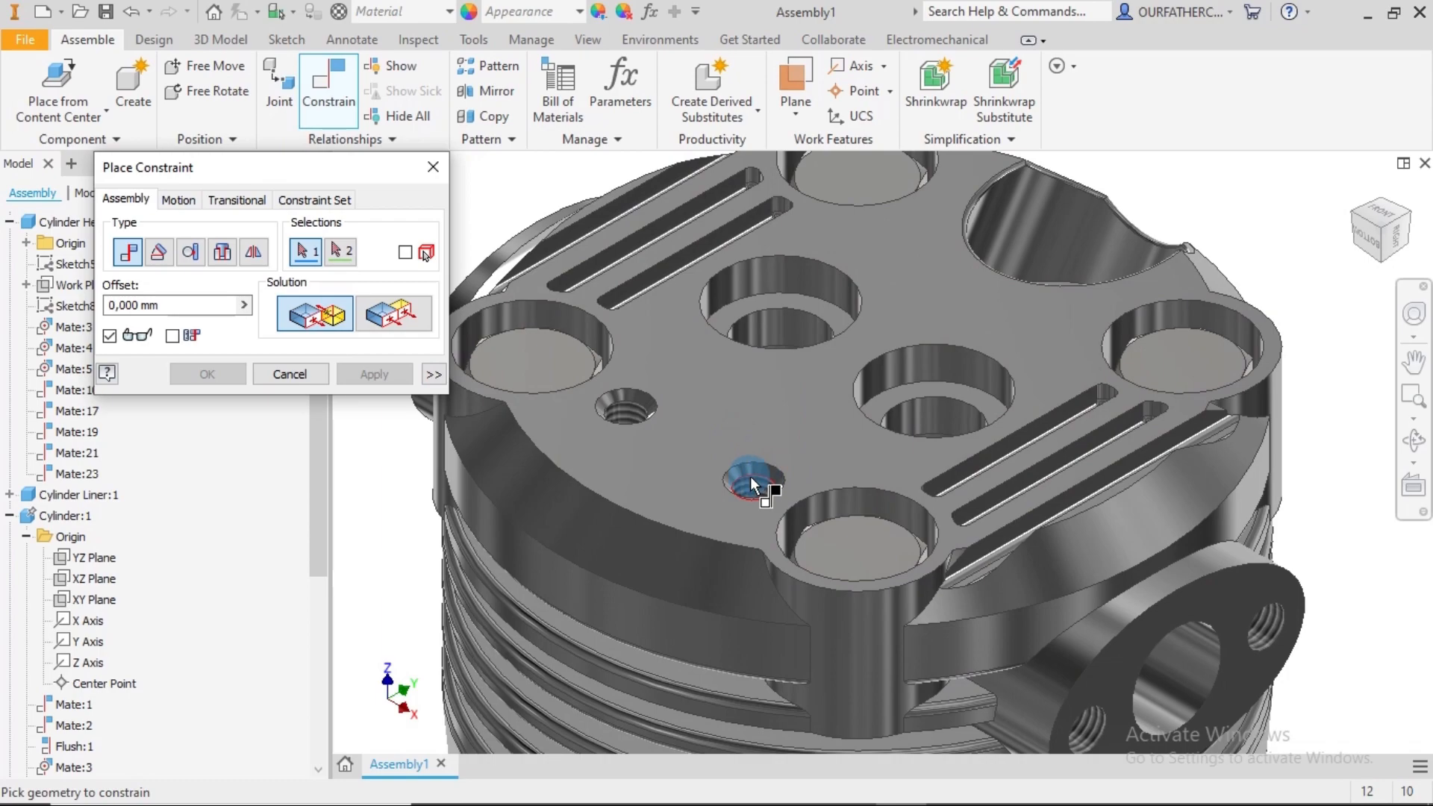
{"action": "scroll", "coordinate": [719, 477], "scroll_direction": "up", "scroll_amount": 5}
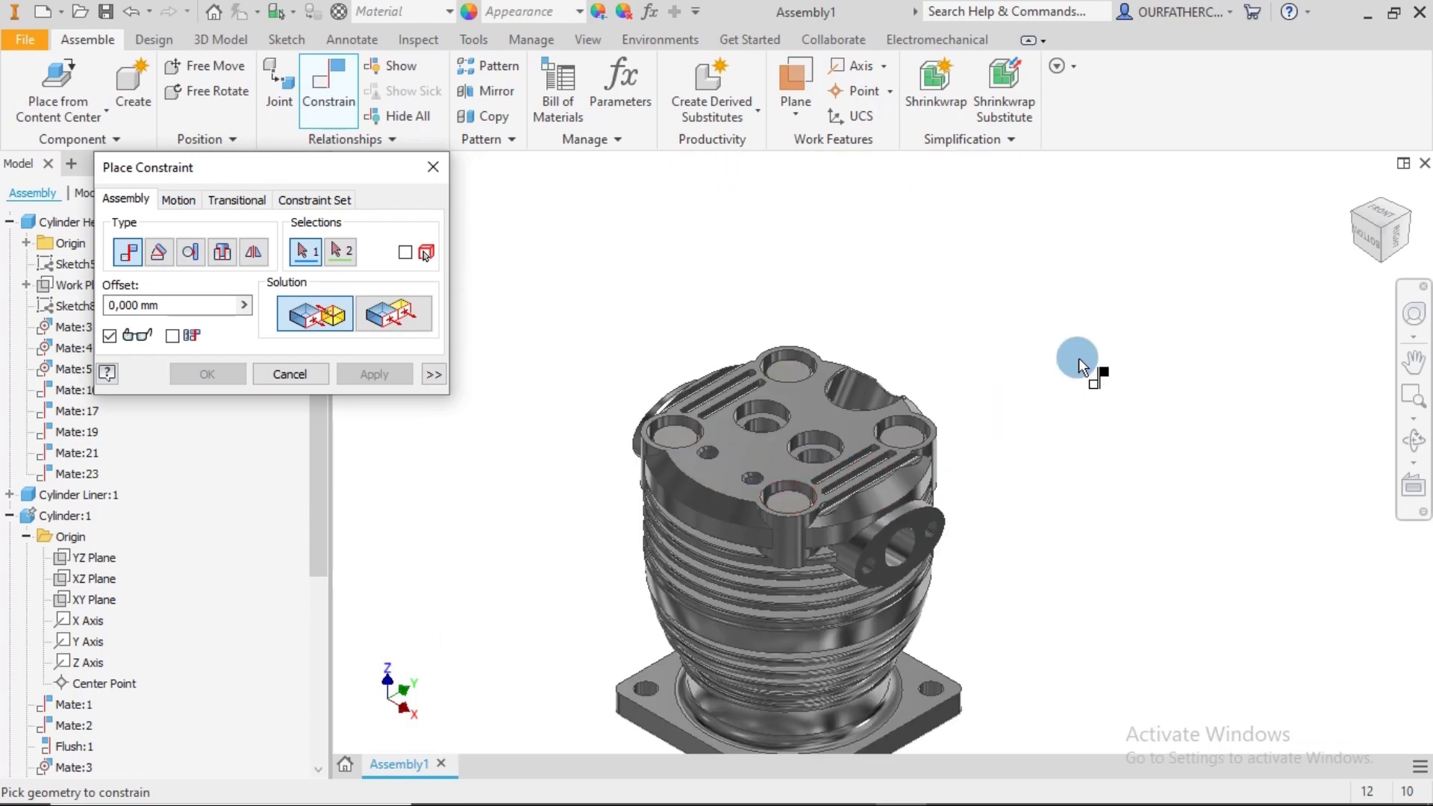
{"action": "scroll", "coordinate": [1120, 328], "scroll_direction": "up", "scroll_amount": 3}
{"action": "scroll", "coordinate": [1158, 302], "scroll_direction": "down", "scroll_amount": 2}
{"action": "scroll", "coordinate": [737, 458], "scroll_direction": "down", "scroll_amount": 4}
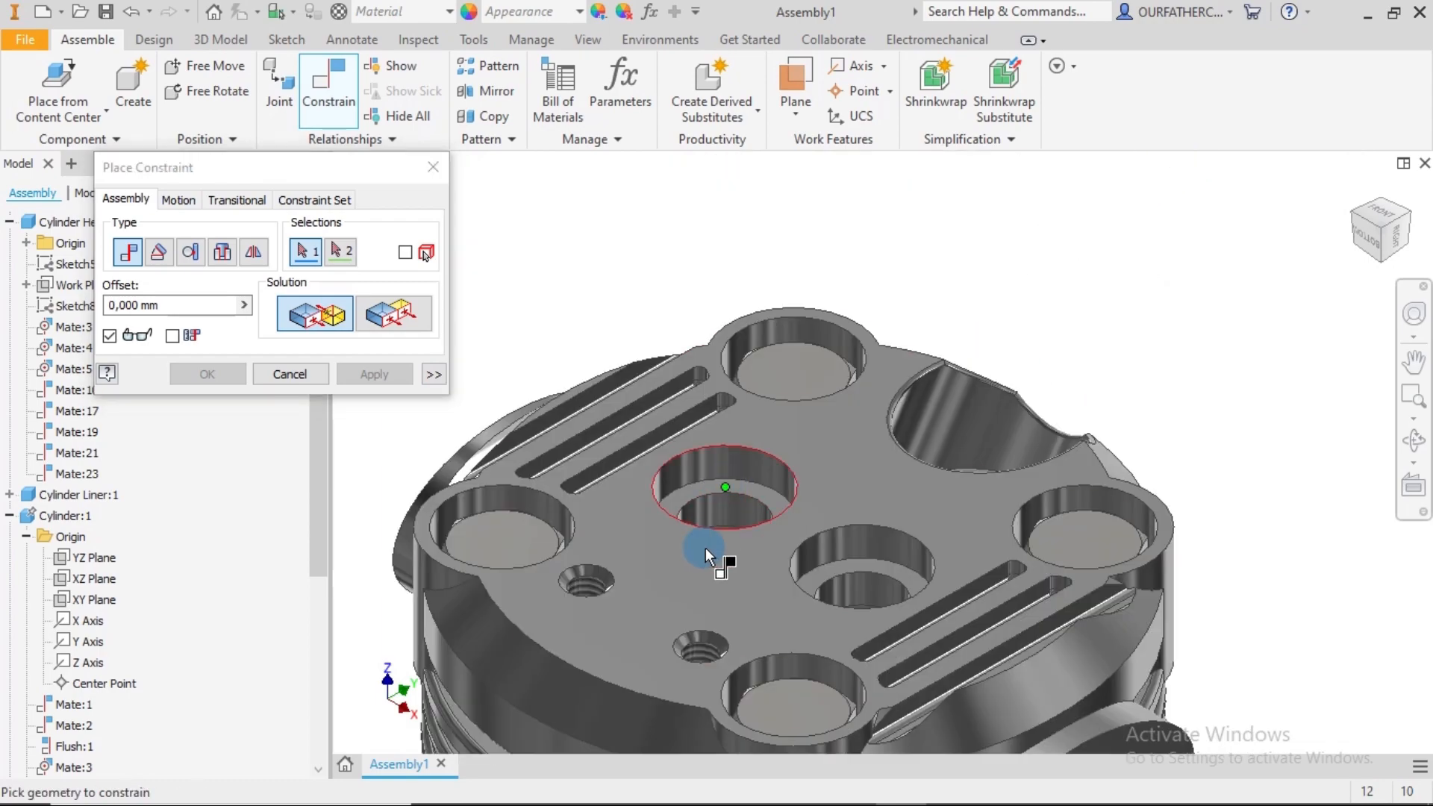
{"action": "scroll", "coordinate": [705, 548], "scroll_direction": "down", "scroll_amount": 3}
{"action": "middle_click_drag", "start_coordinate": [696, 588], "coordinate": [759, 456]}
{"action": "left_click", "coordinate": [778, 526]}
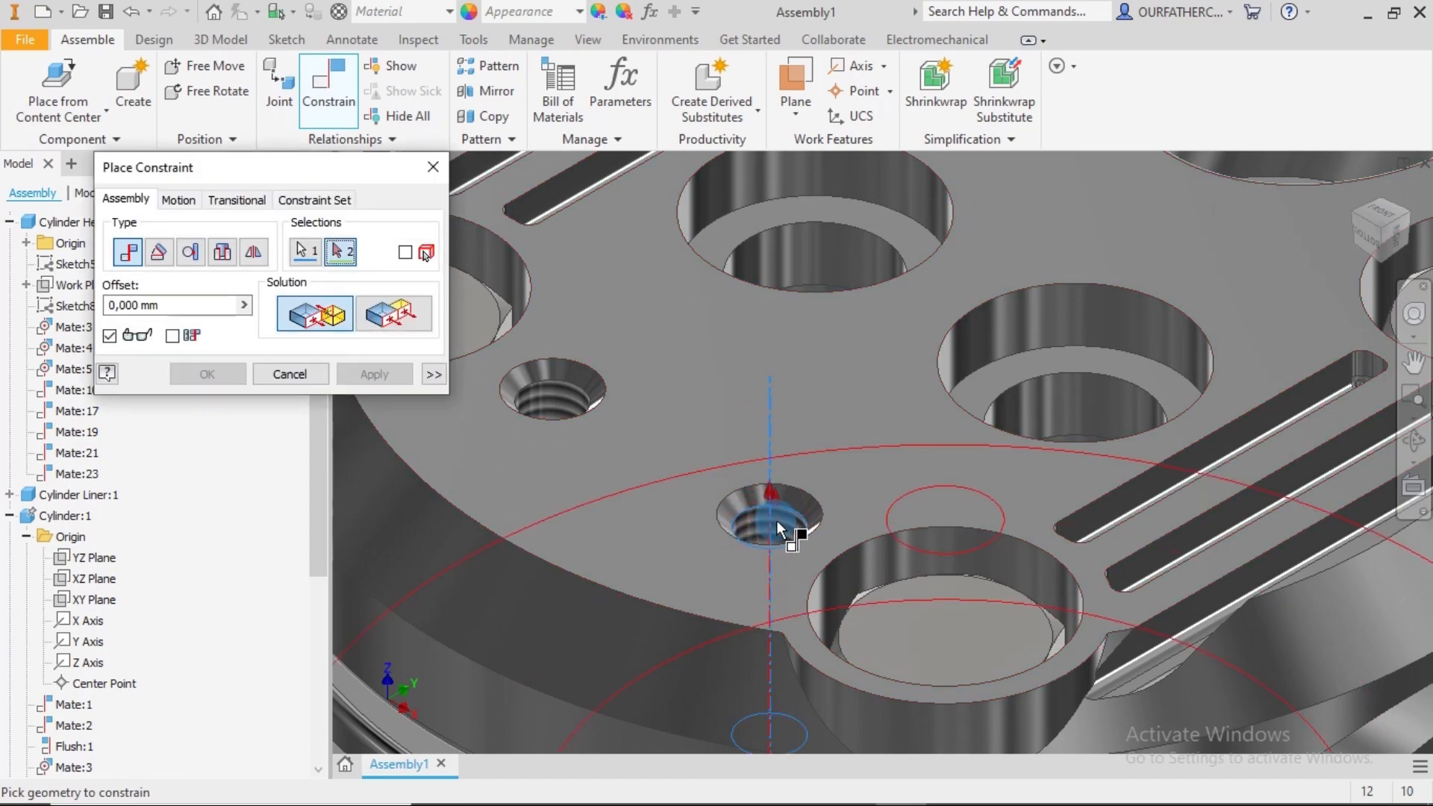
{"action": "scroll", "coordinate": [965, 460], "scroll_direction": "up", "scroll_amount": 5}
{"action": "middle_click_drag", "start_coordinate": [1024, 445], "coordinate": [936, 438]}
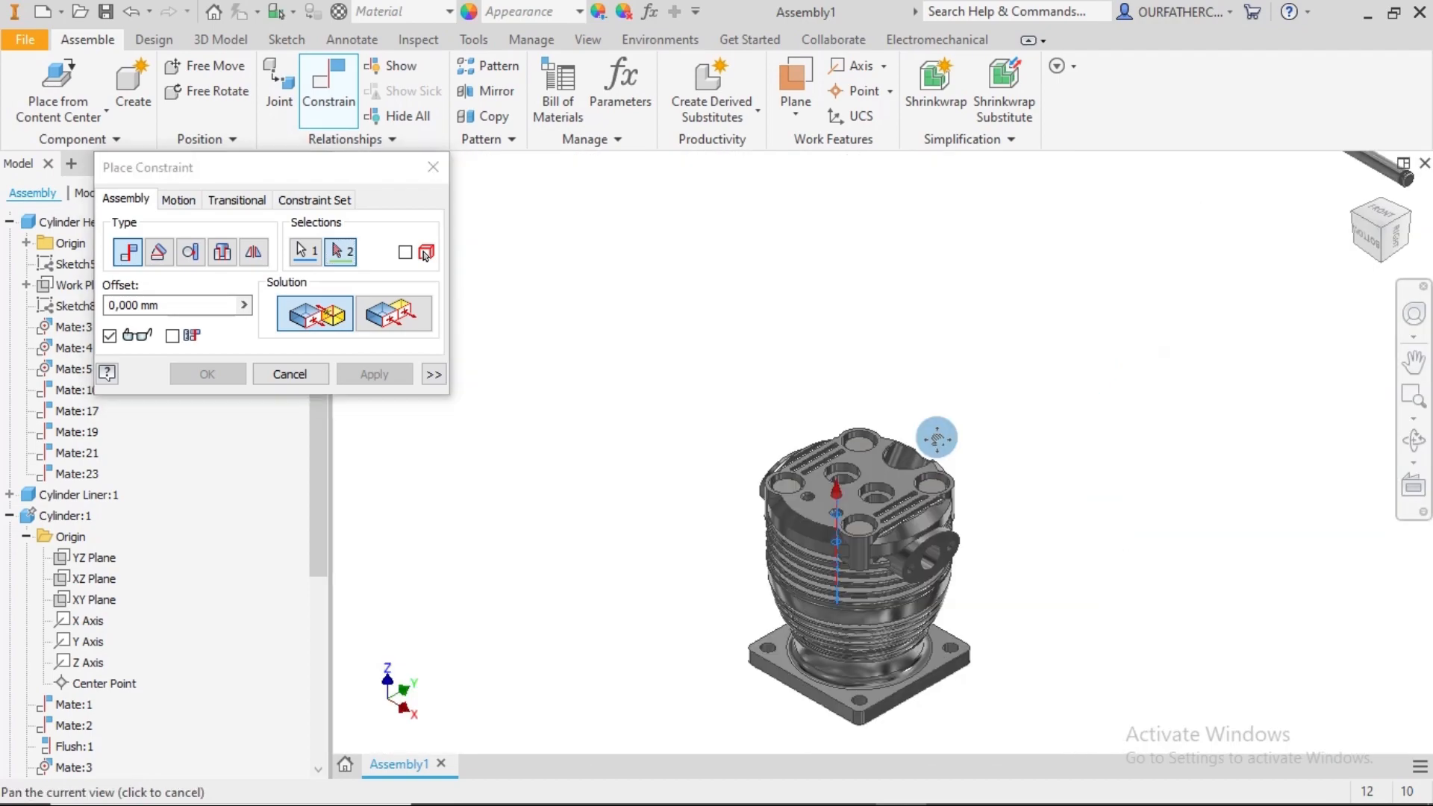
{"action": "middle_click_drag", "start_coordinate": [1104, 352], "coordinate": [919, 544]}
{"action": "scroll", "coordinate": [1042, 247], "scroll_direction": "down", "scroll_amount": 6}
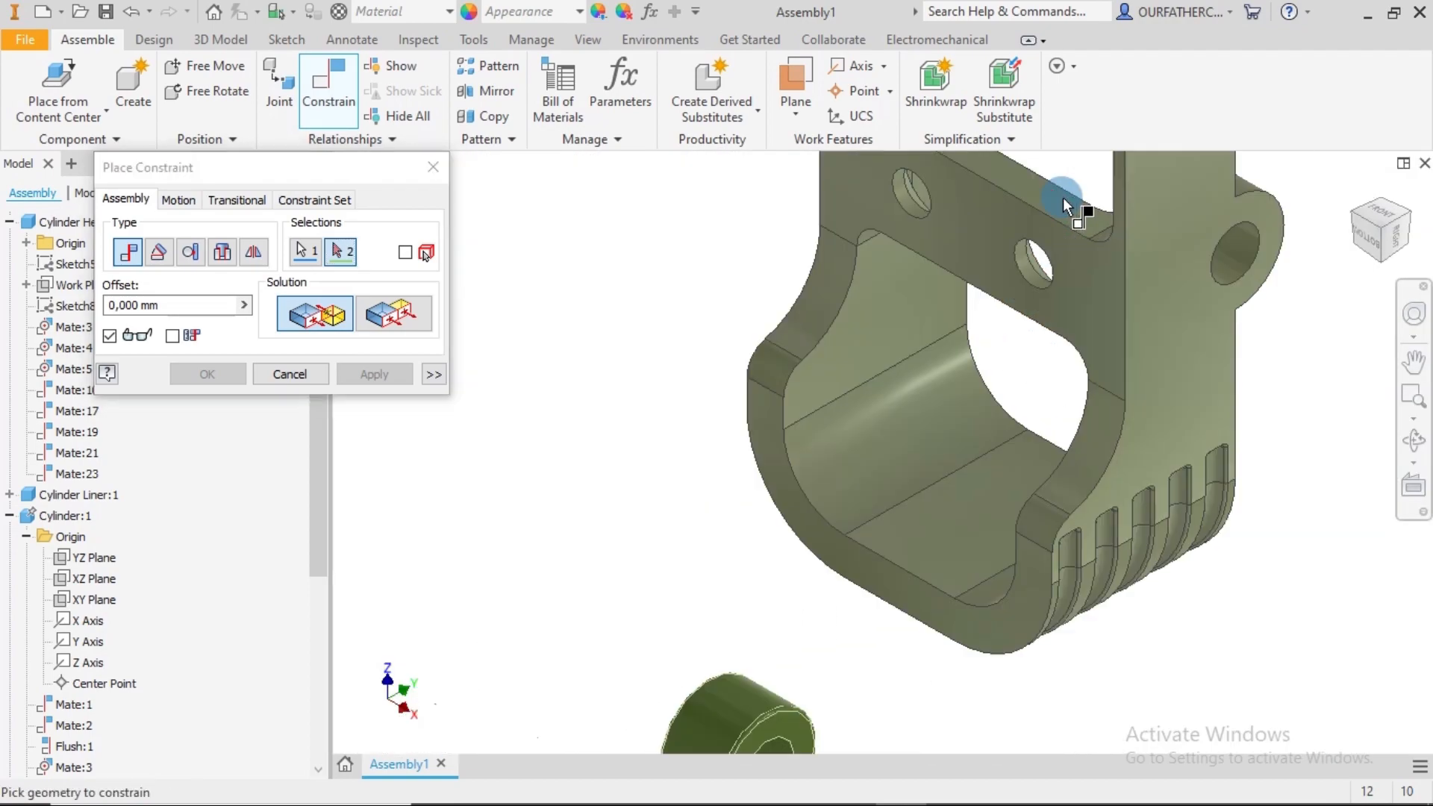
{"action": "scroll", "coordinate": [1032, 290], "scroll_direction": "down", "scroll_amount": 4}
{"action": "scroll", "coordinate": [1001, 327], "scroll_direction": "up", "scroll_amount": 6}
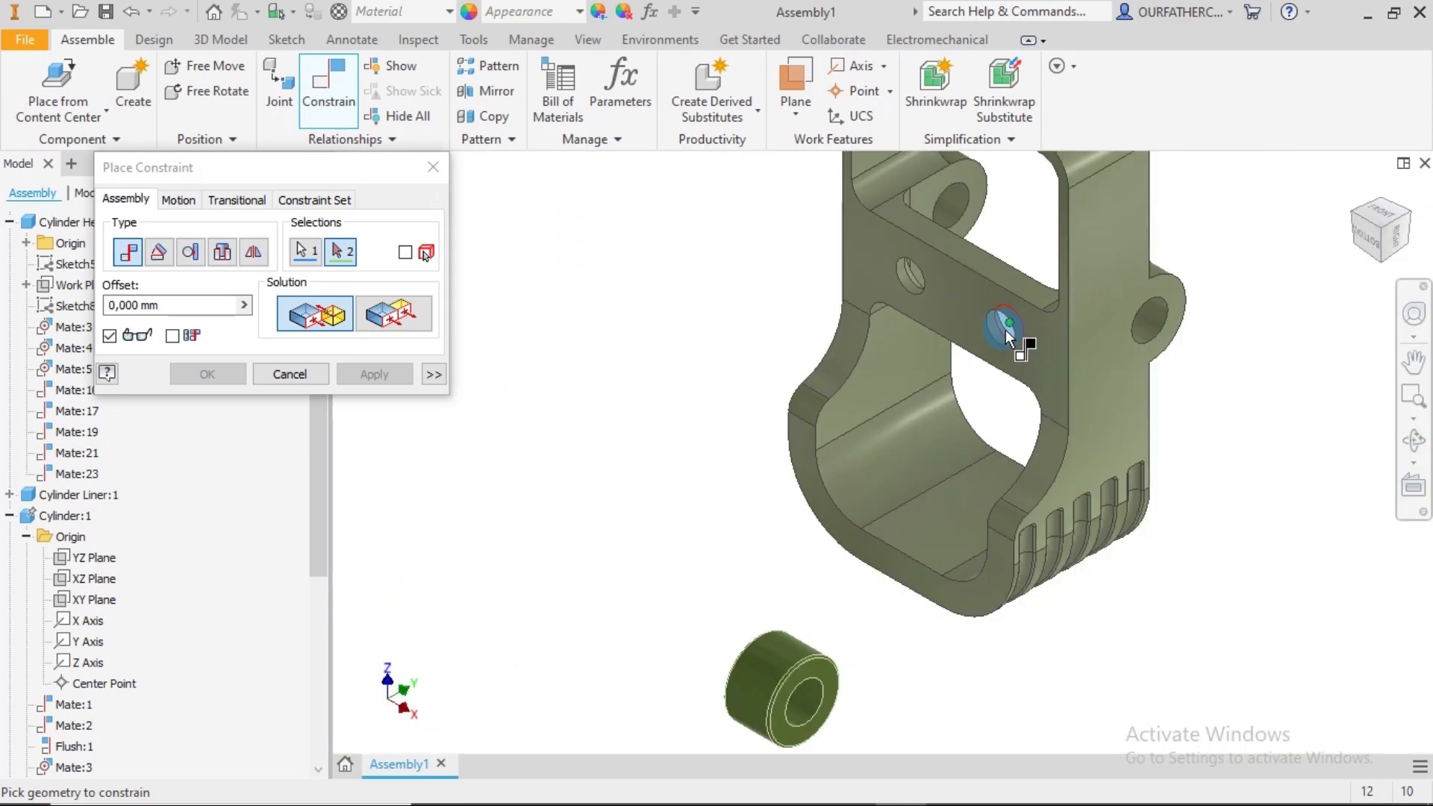
{"action": "scroll", "coordinate": [1006, 329], "scroll_direction": "down", "scroll_amount": 5}
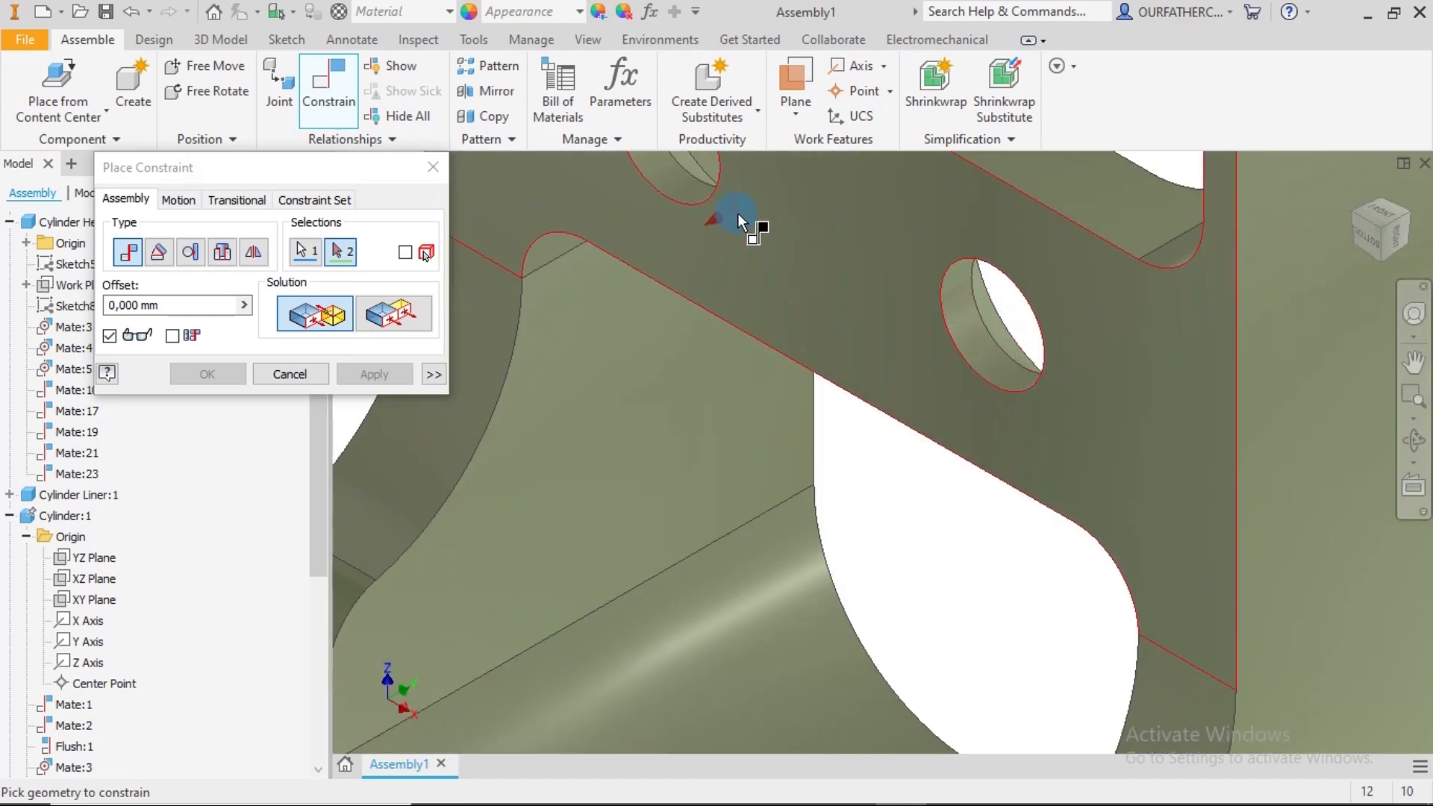
{"action": "middle_click_drag", "start_coordinate": [737, 213], "coordinate": [840, 316]}
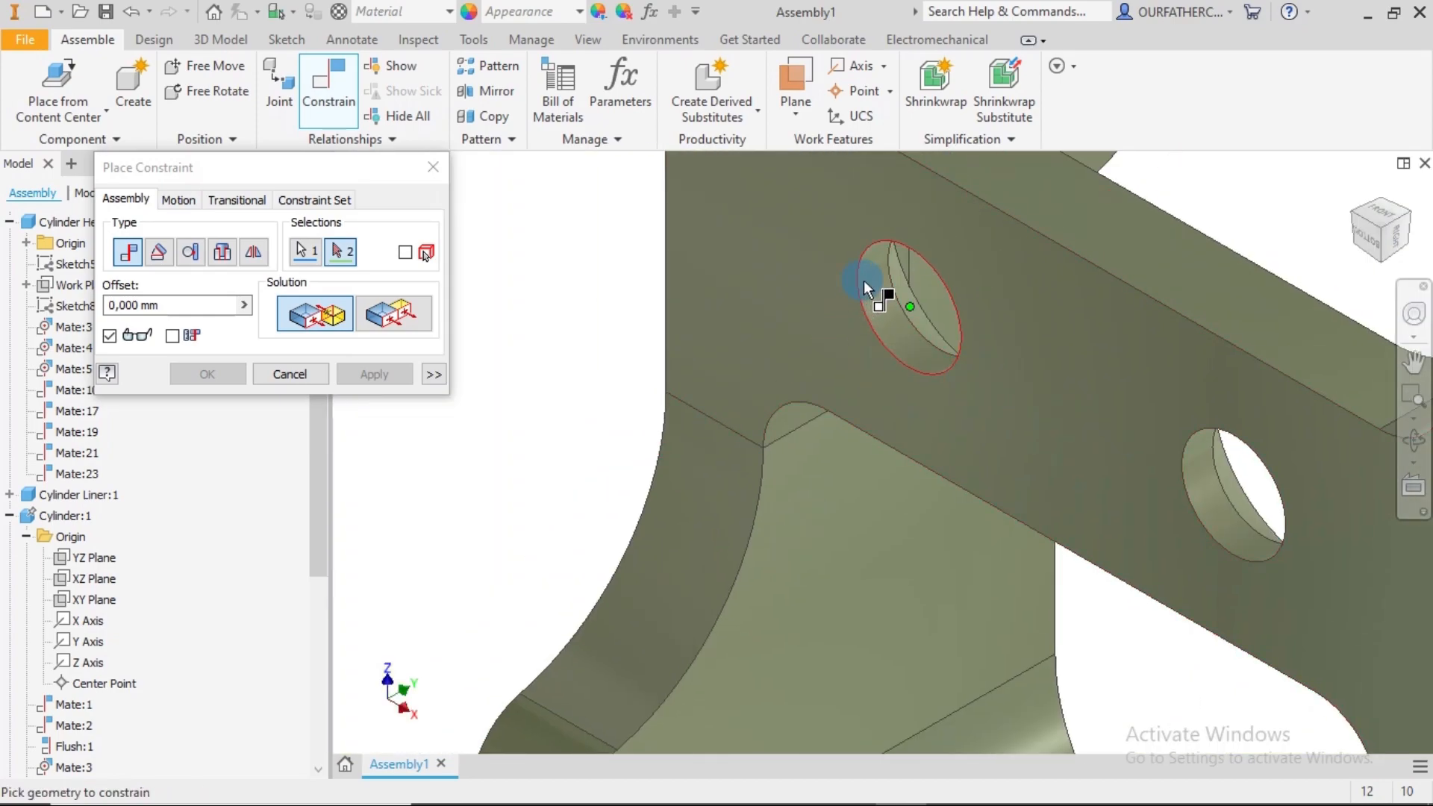
{"action": "scroll", "coordinate": [872, 274], "scroll_direction": "up", "scroll_amount": 5}
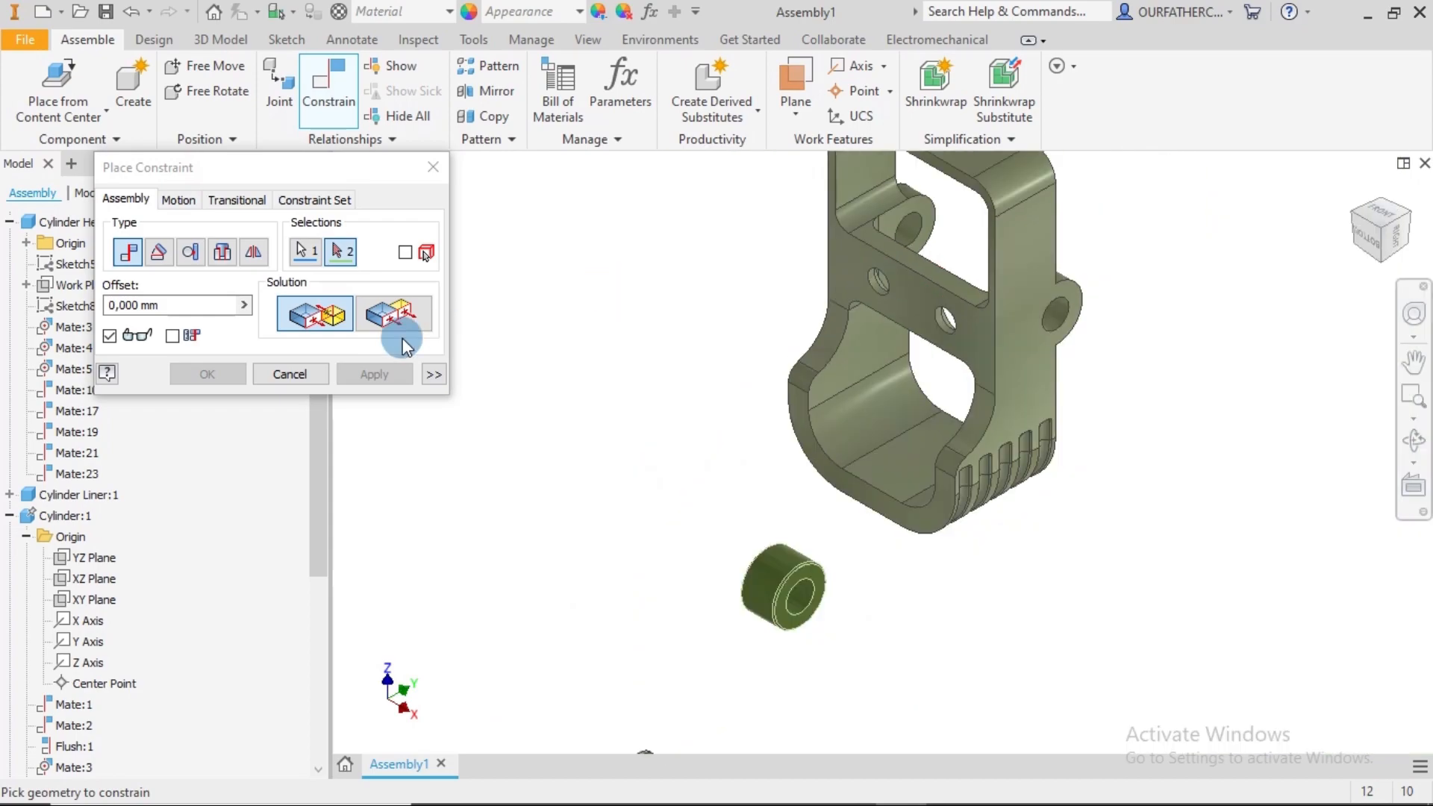
{"action": "left_click", "coordinate": [298, 374]}
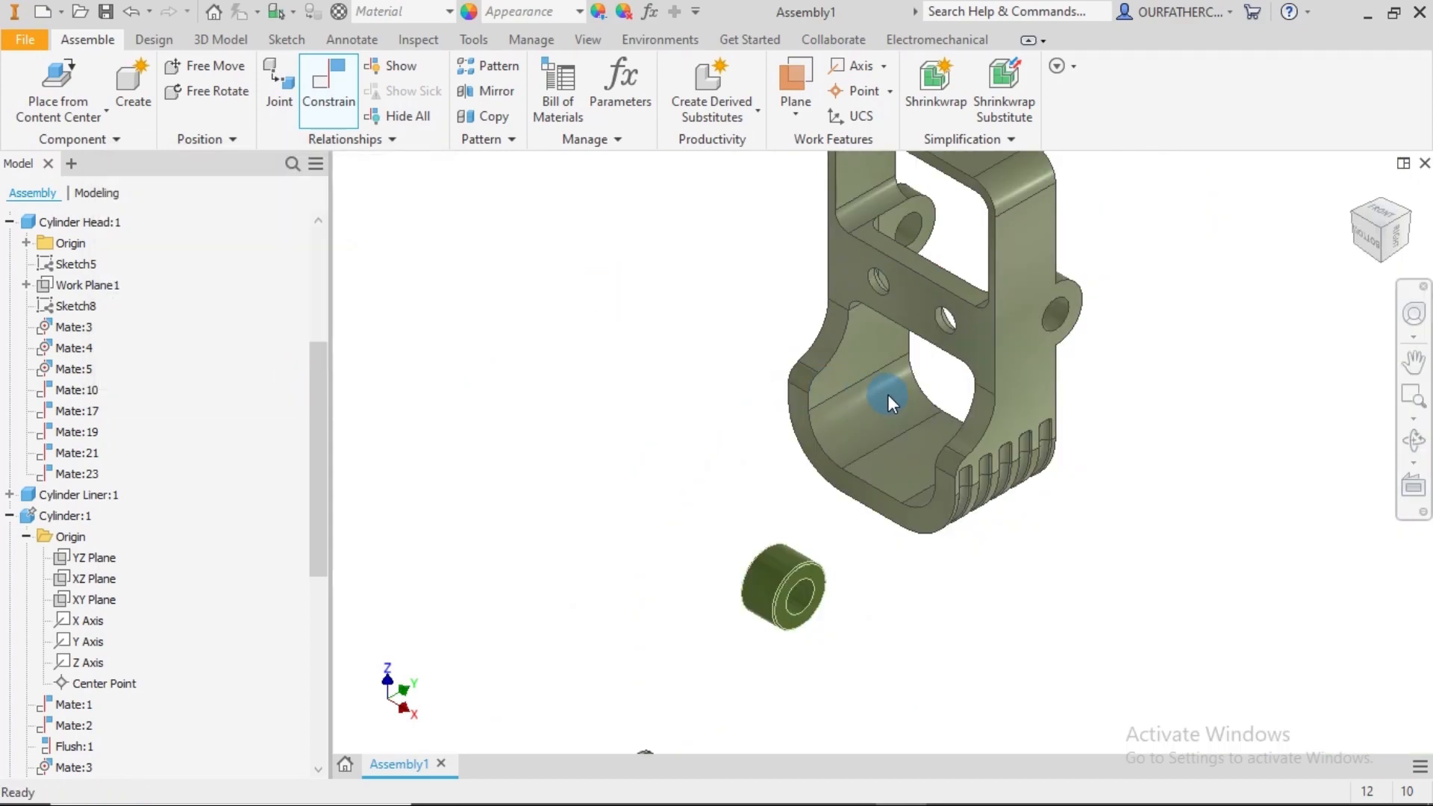
- Move the green bracket away from the roller and freely rotate it so its countersunk mounting holes show
{"action": "scroll", "coordinate": [930, 401], "scroll_direction": "up", "scroll_amount": 5}
{"action": "left_click_drag", "start_coordinate": [906, 403], "coordinate": [554, 396]}
{"action": "left_click", "coordinate": [443, 282]}
{"action": "left_click", "coordinate": [205, 91]}
{"action": "left_click", "coordinate": [639, 452]}
{"action": "left_click", "coordinate": [704, 362]}
{"action": "scroll", "coordinate": [656, 488], "scroll_direction": "down", "scroll_amount": 6}
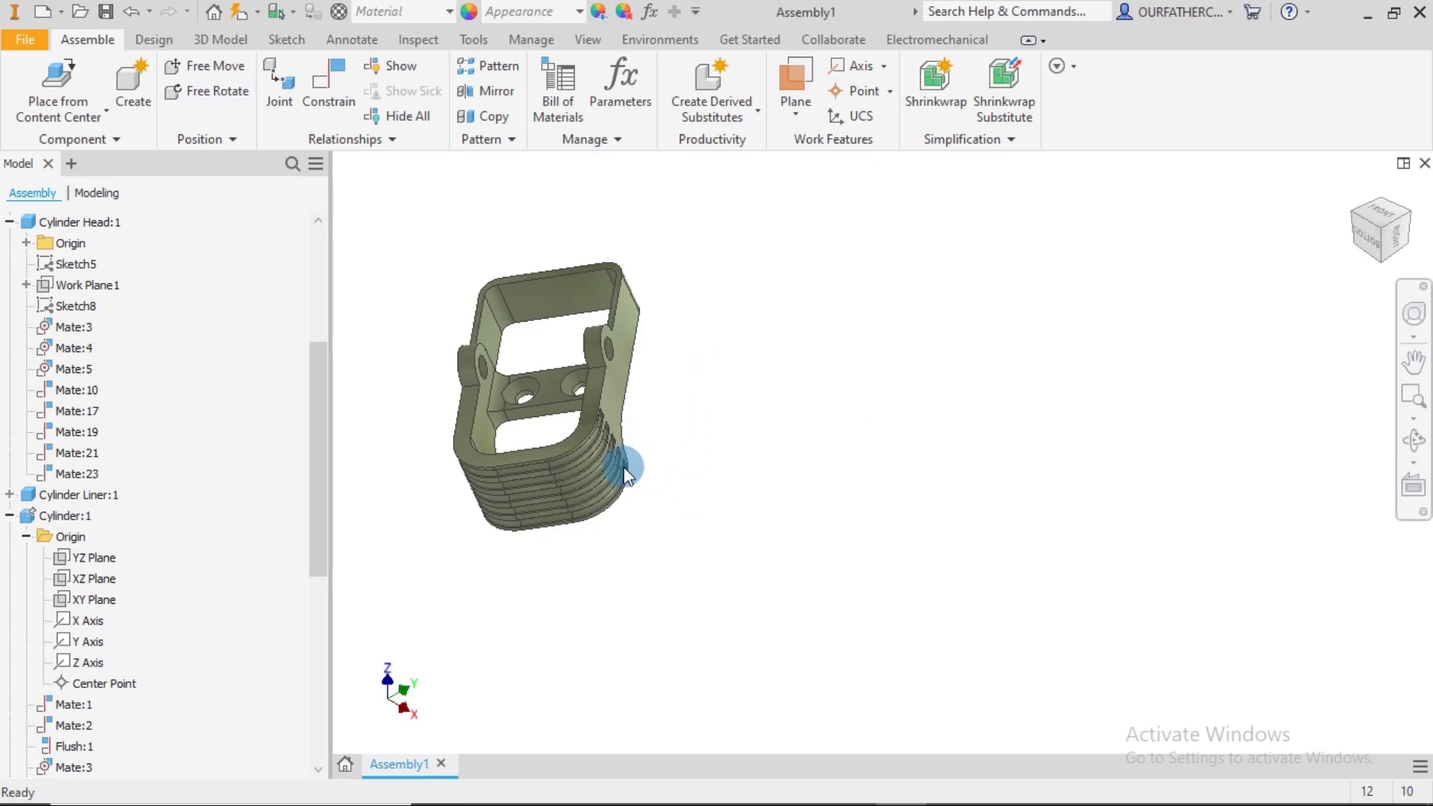
- Freely rotate the bracket again so its two lugs point upward, and clear the selection
{"action": "left_click", "coordinate": [217, 90]}
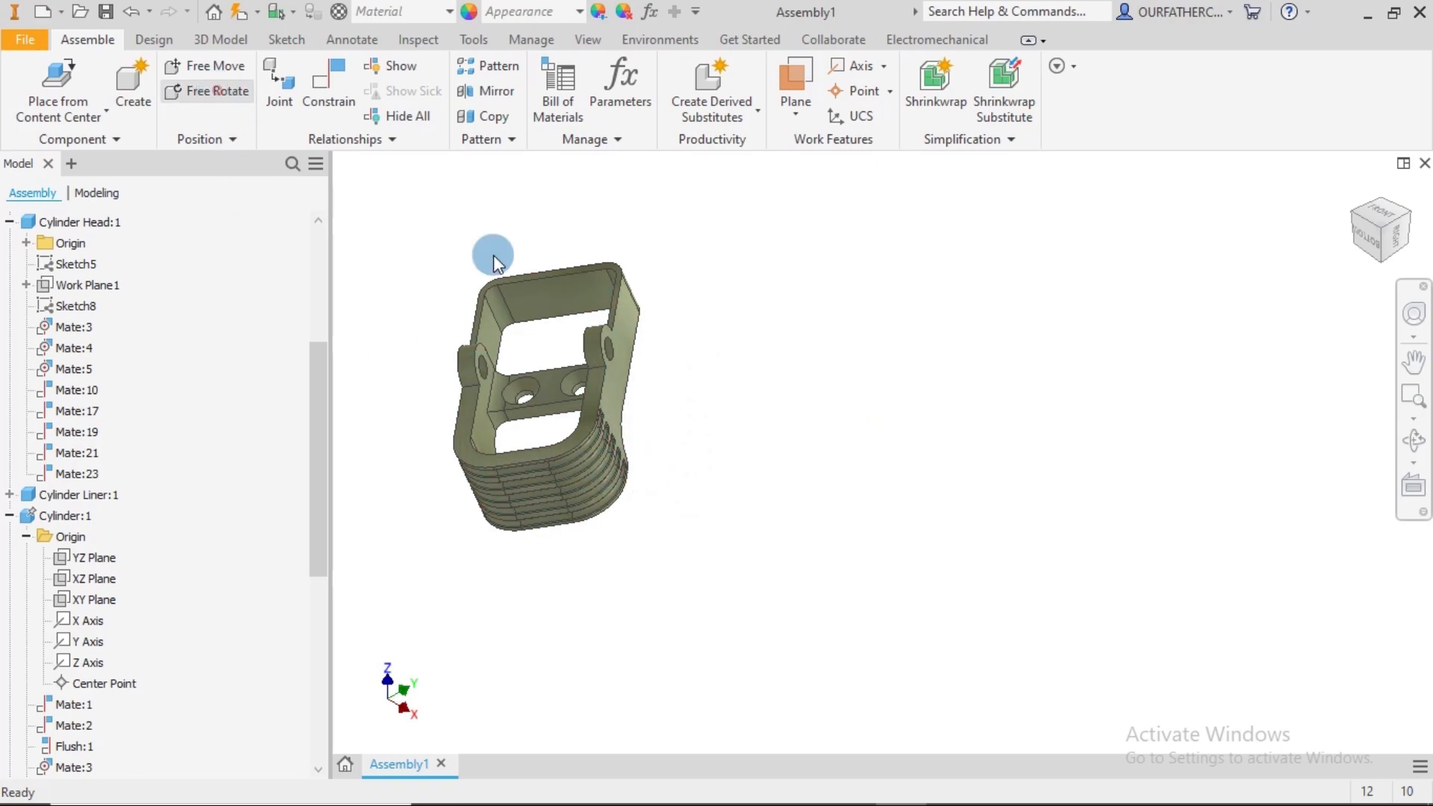
{"action": "left_click", "coordinate": [587, 381]}
{"action": "left_click_drag", "start_coordinate": [588, 485], "coordinate": [550, 485]}
{"action": "left_click", "coordinate": [882, 493]}
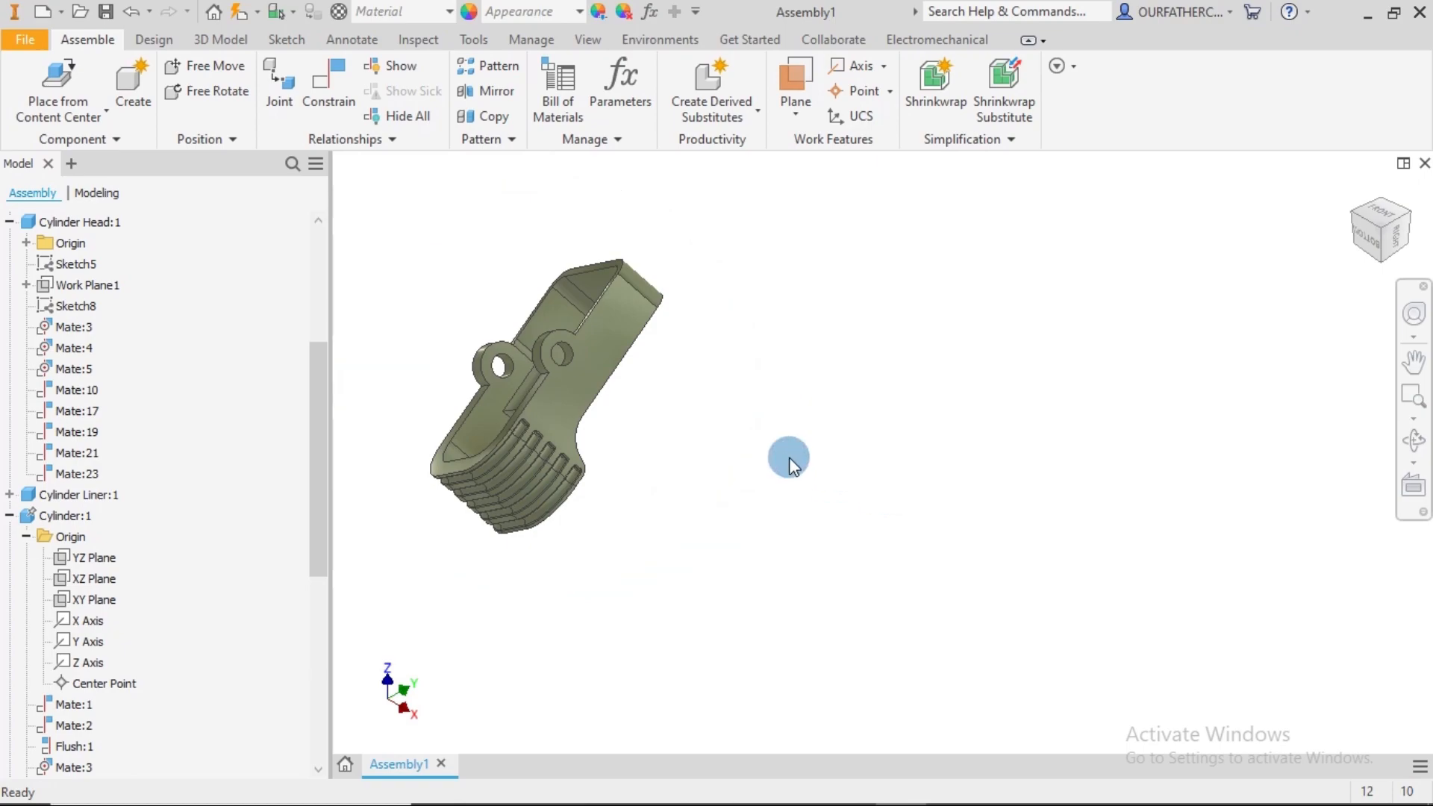
{"action": "left_click", "coordinate": [590, 357]}
{"action": "left_click", "coordinate": [753, 401]}
{"action": "scroll", "coordinate": [753, 400], "scroll_direction": "down", "scroll_amount": 5}
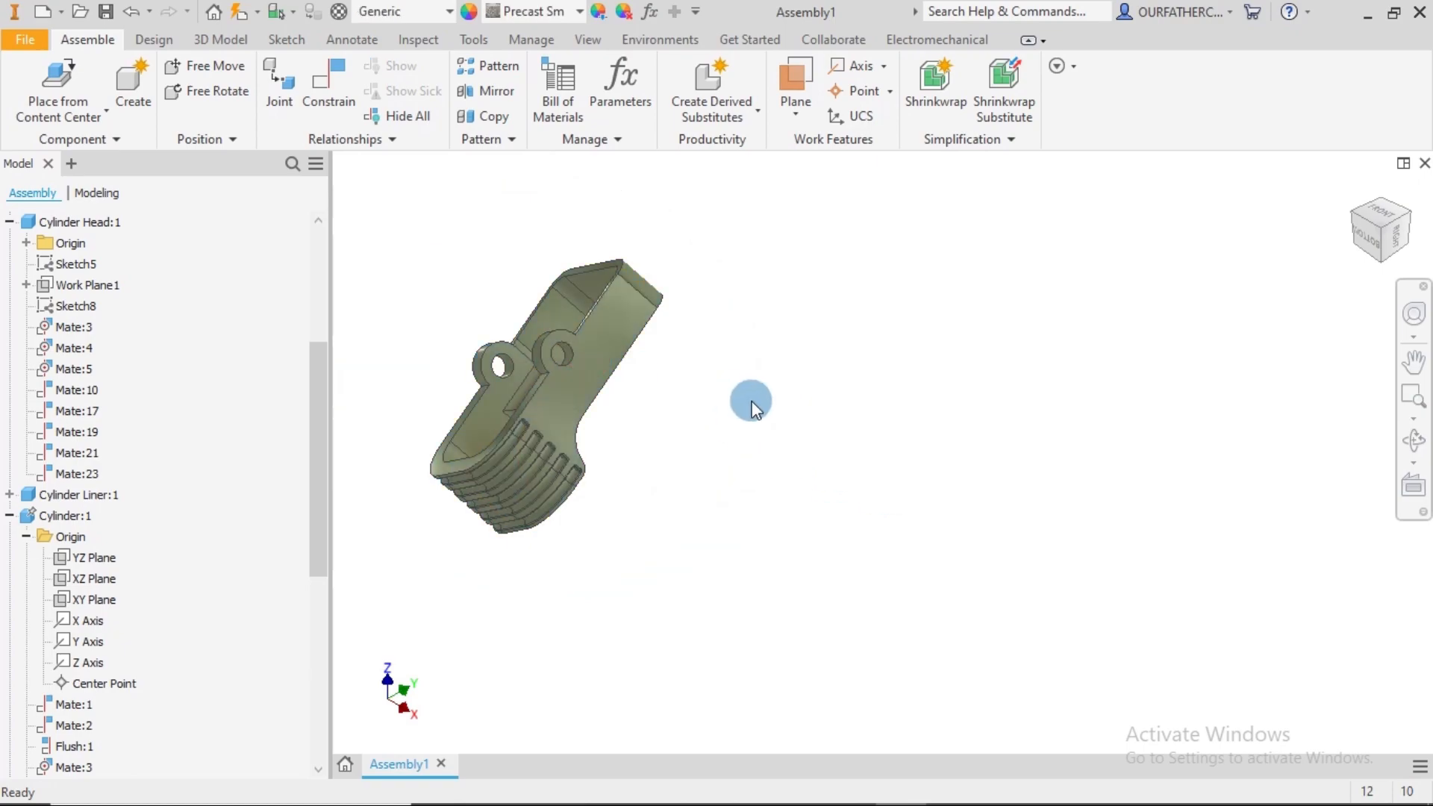
- Set up a Mate between the cylinder head's threaded hole nearer the side flange and the bracket's matching mounting hole, axis to axis
{"action": "left_click", "coordinate": [322, 90]}
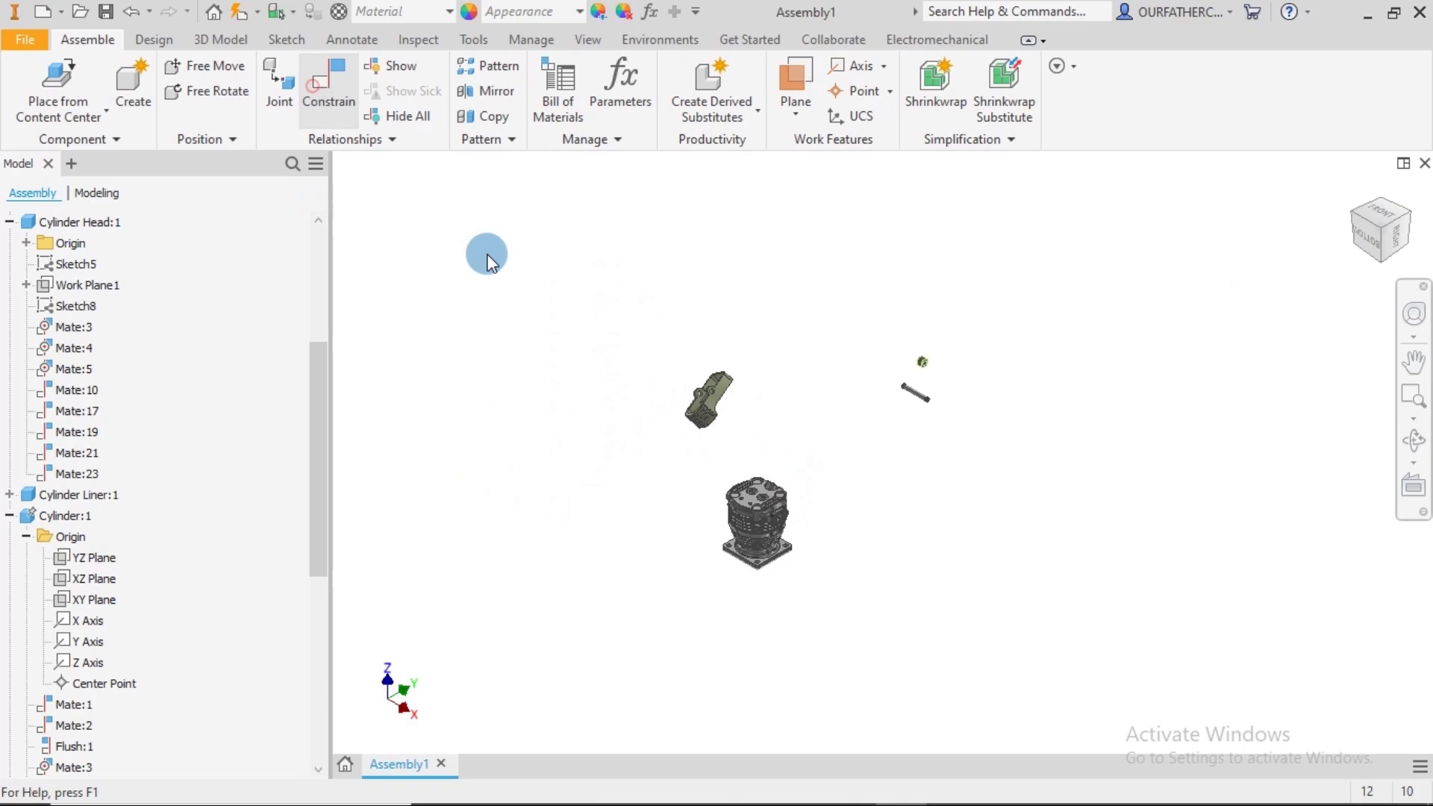
{"action": "scroll", "coordinate": [751, 504], "scroll_direction": "up", "scroll_amount": 5}
{"action": "scroll", "coordinate": [748, 500], "scroll_direction": "up", "scroll_amount": 5}
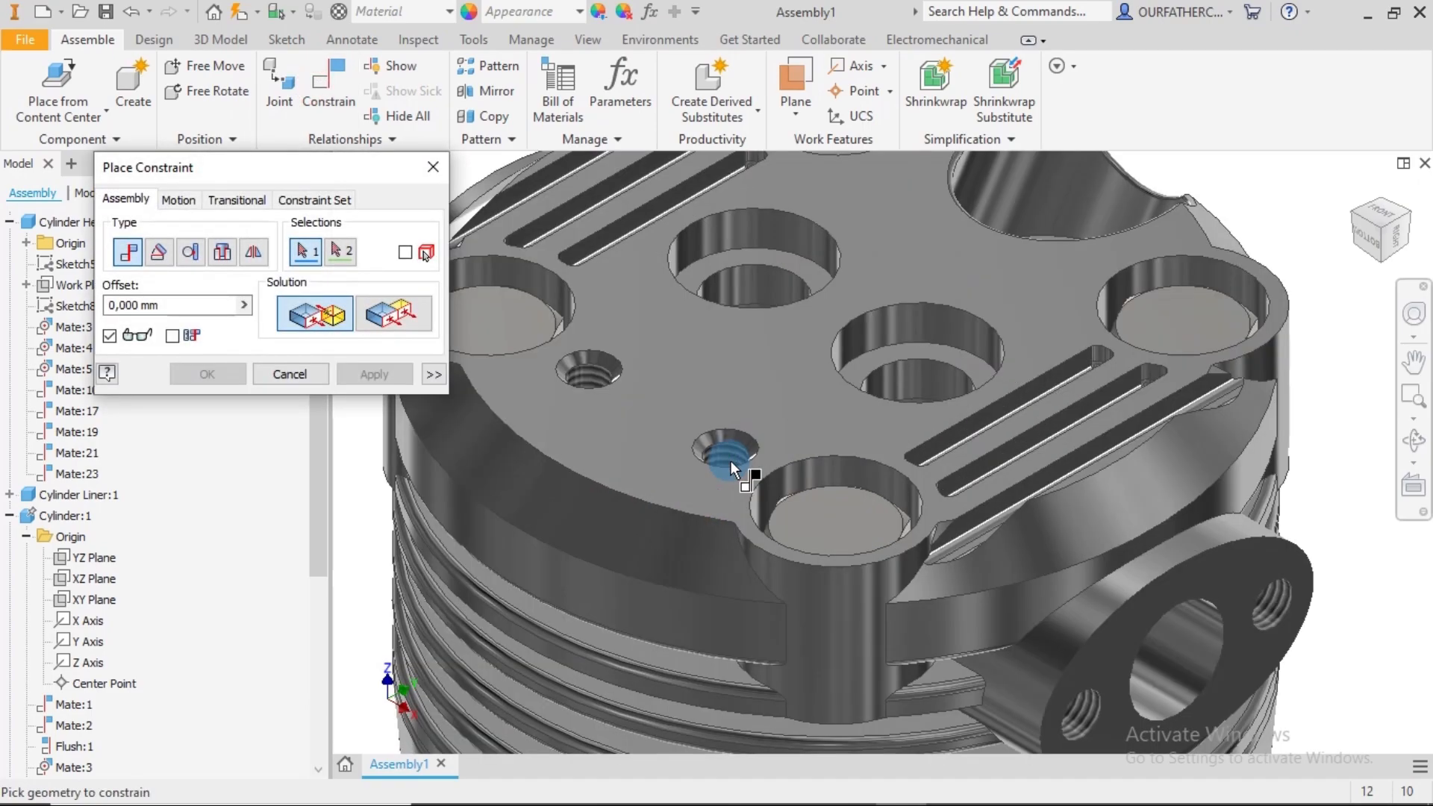
{"action": "left_click", "coordinate": [727, 454]}
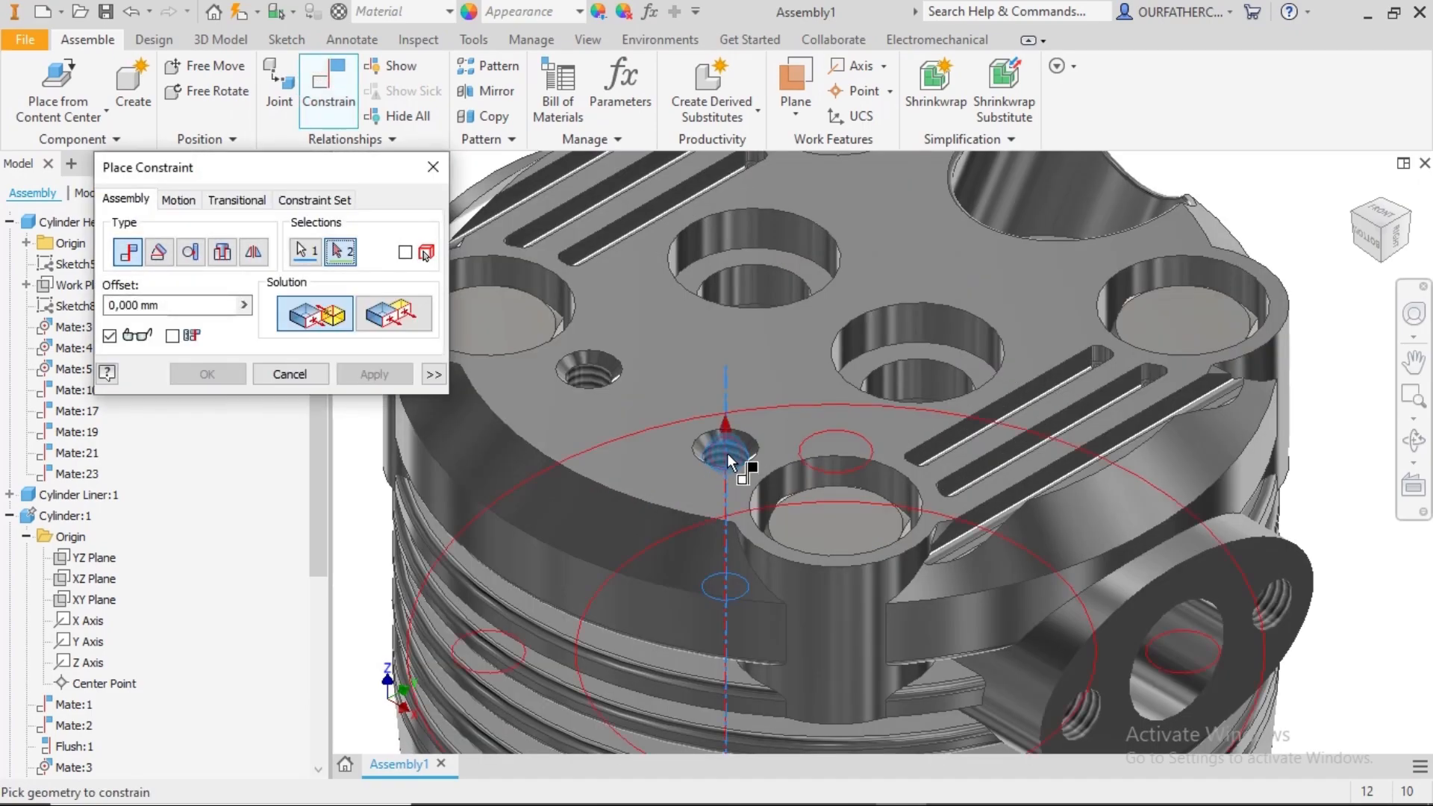
{"action": "scroll", "coordinate": [727, 453], "scroll_direction": "down", "scroll_amount": 10}
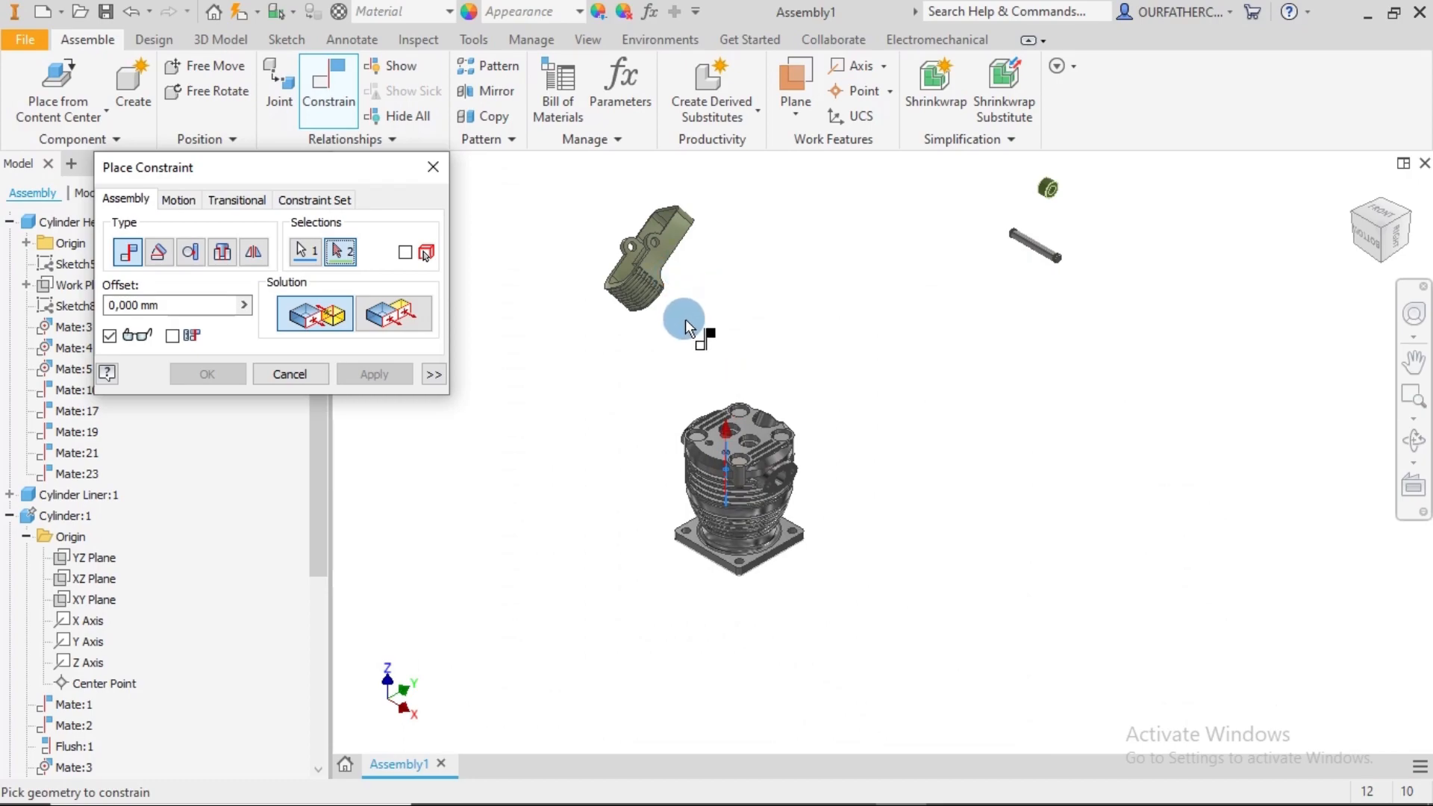
{"action": "middle_click_drag", "start_coordinate": [685, 320], "coordinate": [869, 348], "text": "shift"}
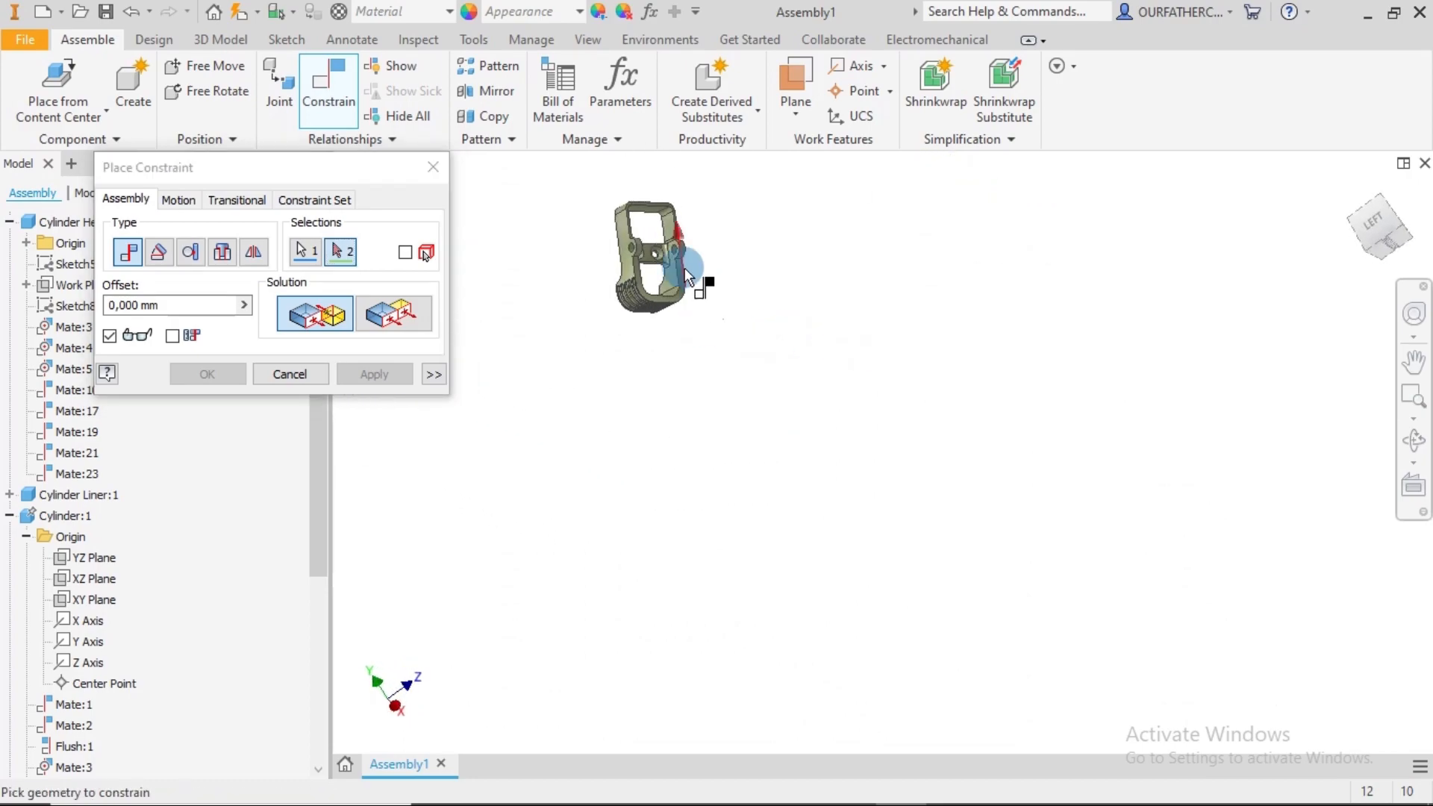
{"action": "scroll", "coordinate": [684, 268], "scroll_direction": "up", "scroll_amount": 8}
{"action": "scroll", "coordinate": [462, 179], "scroll_direction": "up", "scroll_amount": 5}
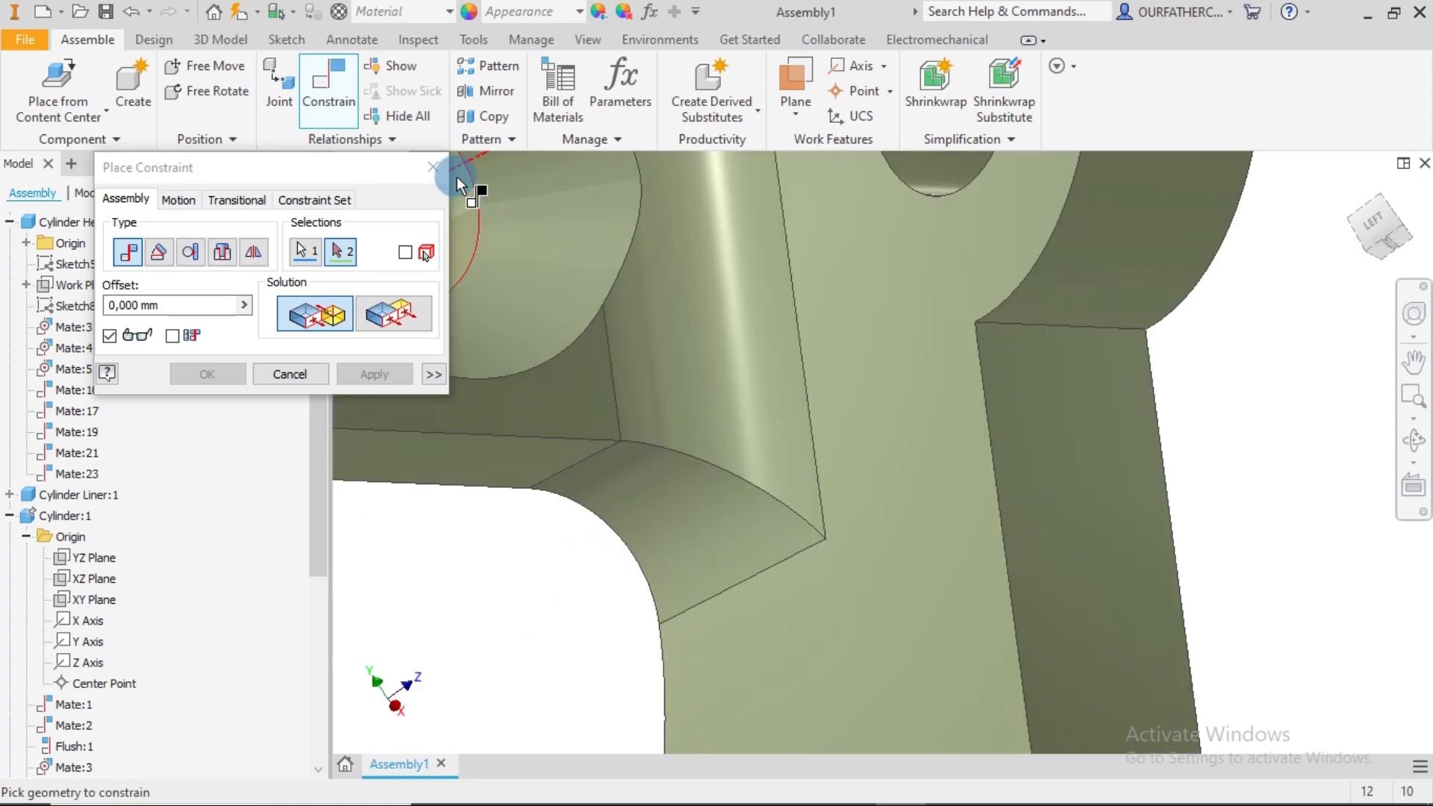
{"action": "left_click", "coordinate": [464, 191]}
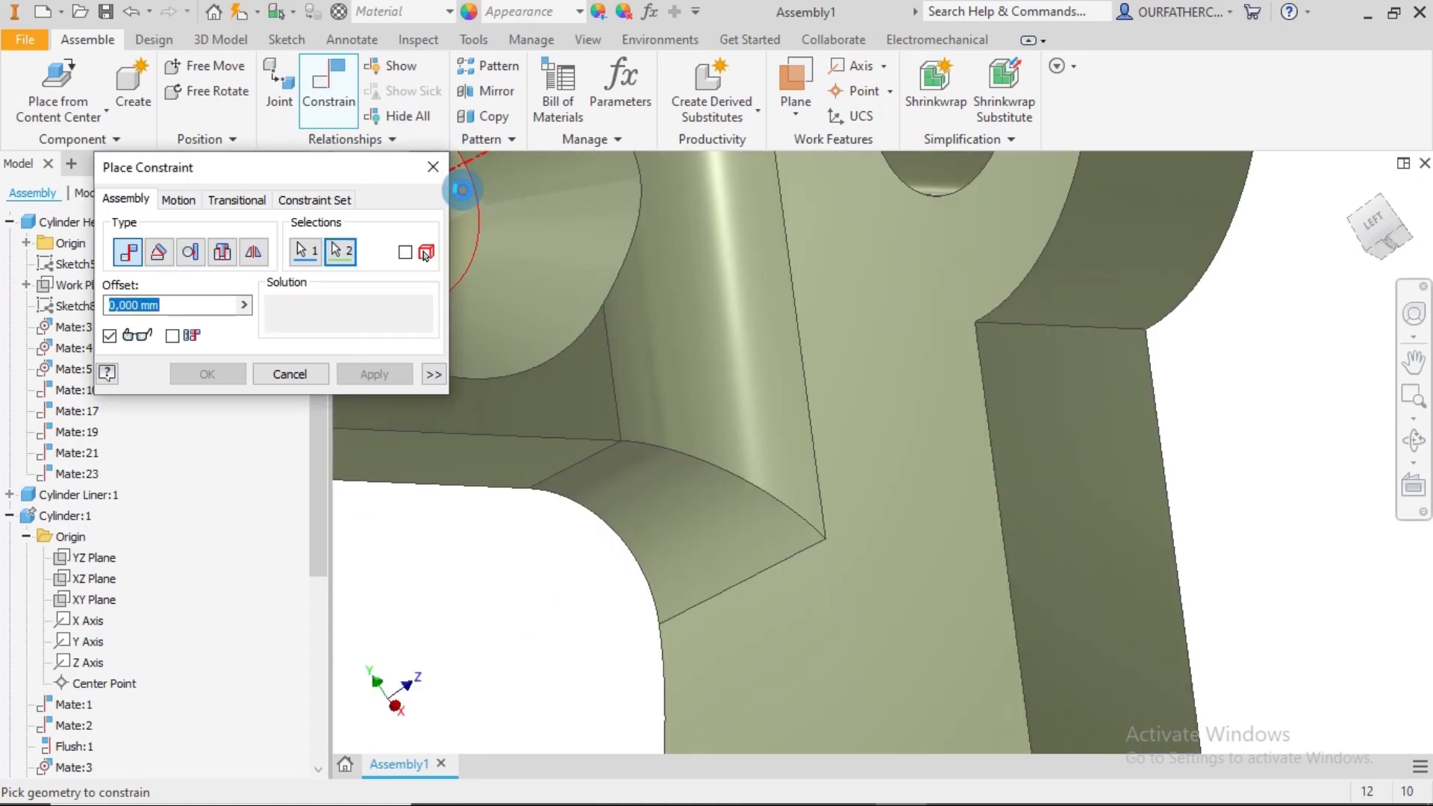
- Check the bracket's orientation on the head from front and isometric views, and apply the aligned axis mate with 0 mm offset
{"action": "scroll", "coordinate": [712, 431], "scroll_direction": "down", "scroll_amount": 5}
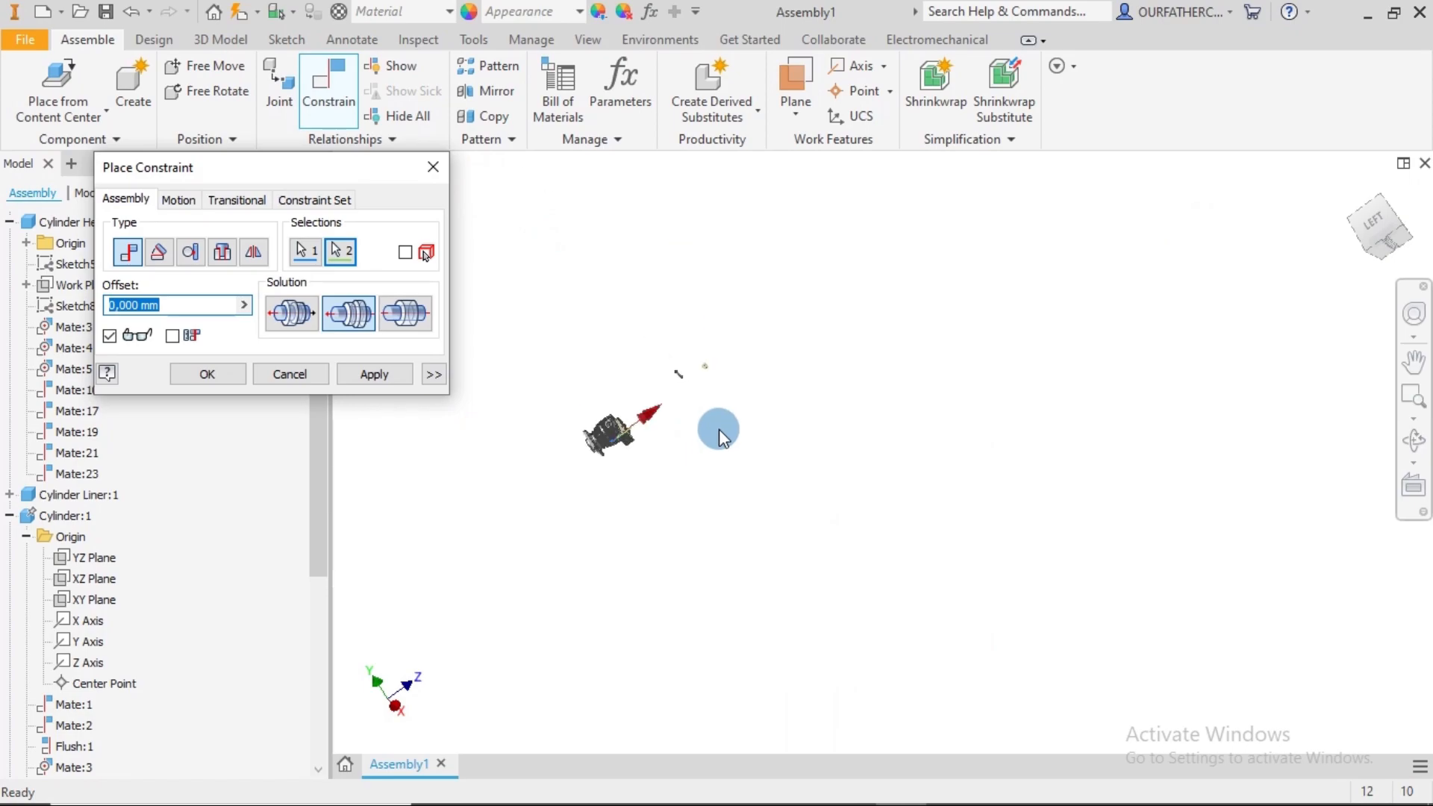
{"action": "mouse_move", "coordinate": [688, 451]}
{"action": "middle_mouse_down", "text": "shift"}
{"action": "mouse_move", "coordinate": [598, 451]}
{"action": "mouse_move", "coordinate": [674, 441]}
{"action": "mouse_move", "coordinate": [708, 480]}
{"action": "mouse_move", "coordinate": [683, 474]}
{"action": "middle_mouse_up", "text": "shift"}
{"action": "scroll", "coordinate": [677, 435], "scroll_direction": "up", "scroll_amount": 5}
{"action": "scroll", "coordinate": [677, 436], "scroll_direction": "up", "scroll_amount": 3}
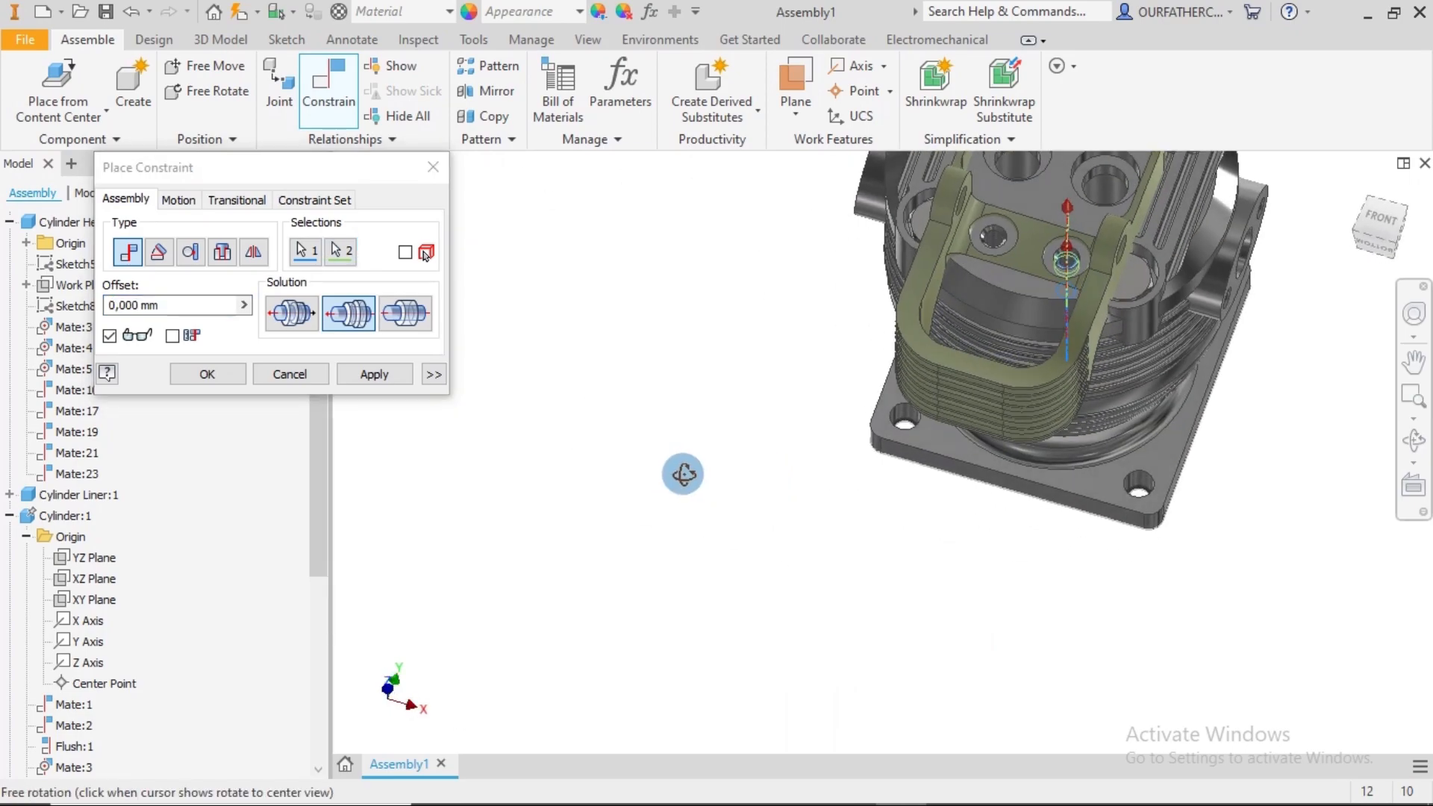
{"action": "scroll", "coordinate": [976, 463], "scroll_direction": "down", "scroll_amount": 4}
{"action": "scroll", "coordinate": [963, 456], "scroll_direction": "up", "scroll_amount": 6}
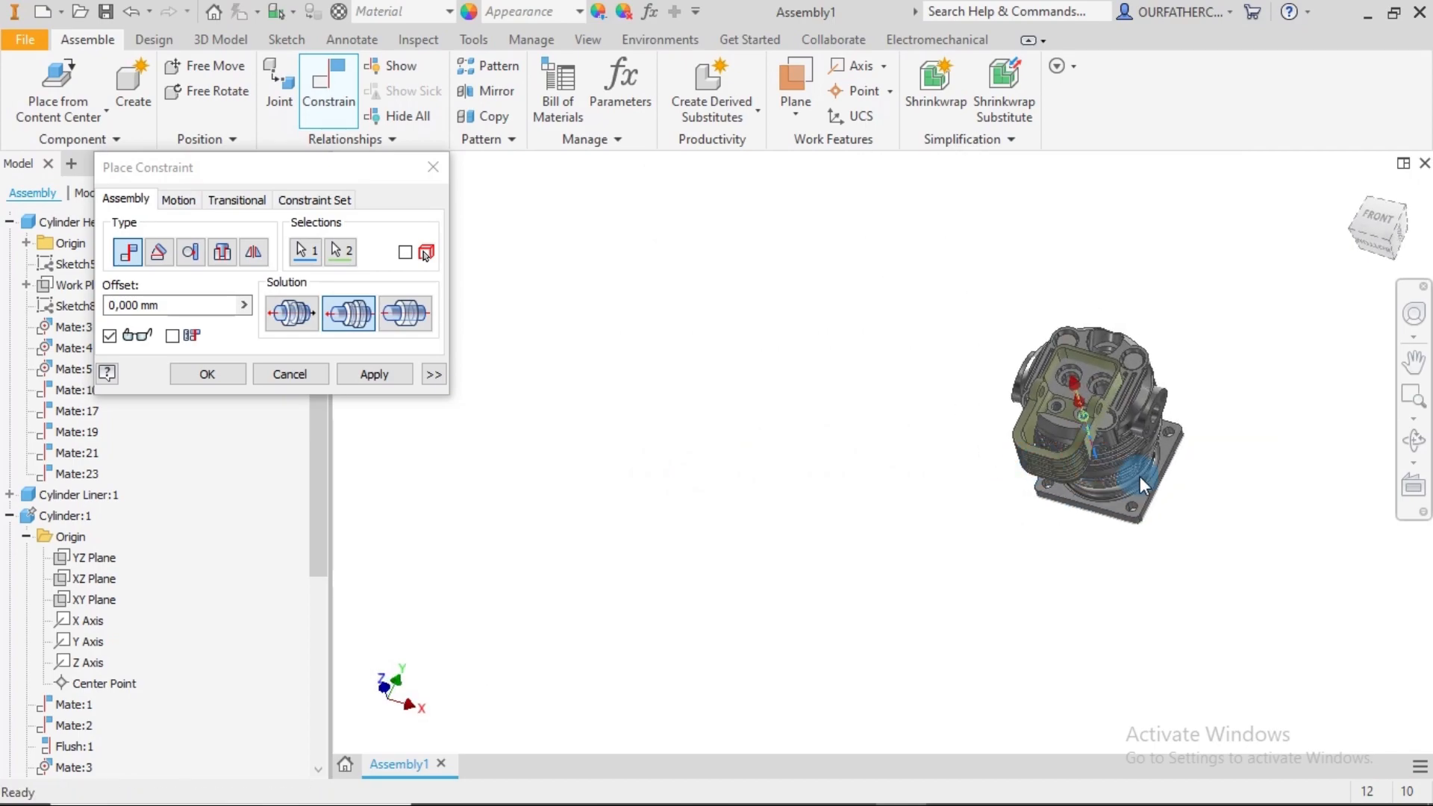
{"action": "left_click", "coordinate": [1389, 247]}
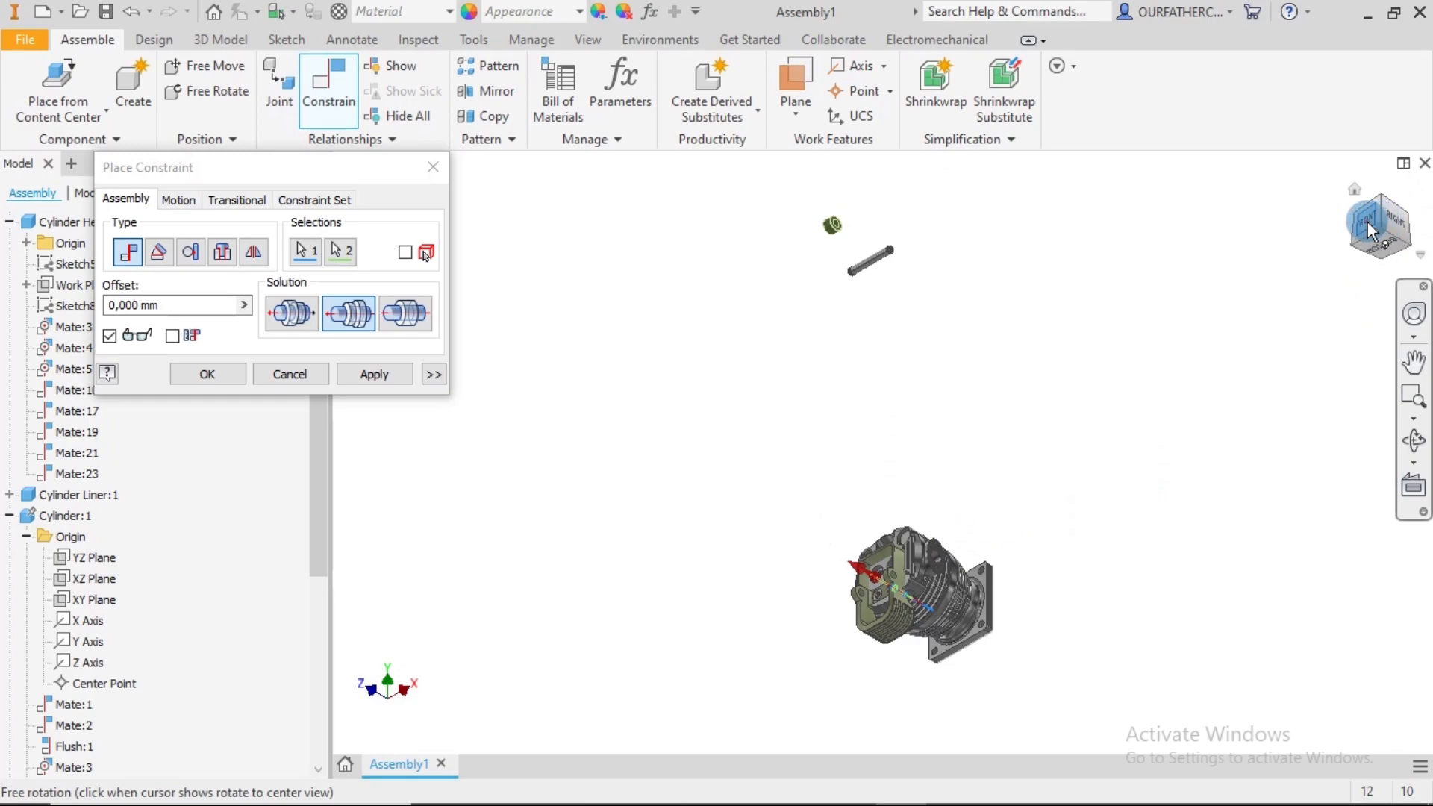
{"action": "left_click", "coordinate": [1370, 222]}
{"action": "left_click", "coordinate": [1381, 258]}
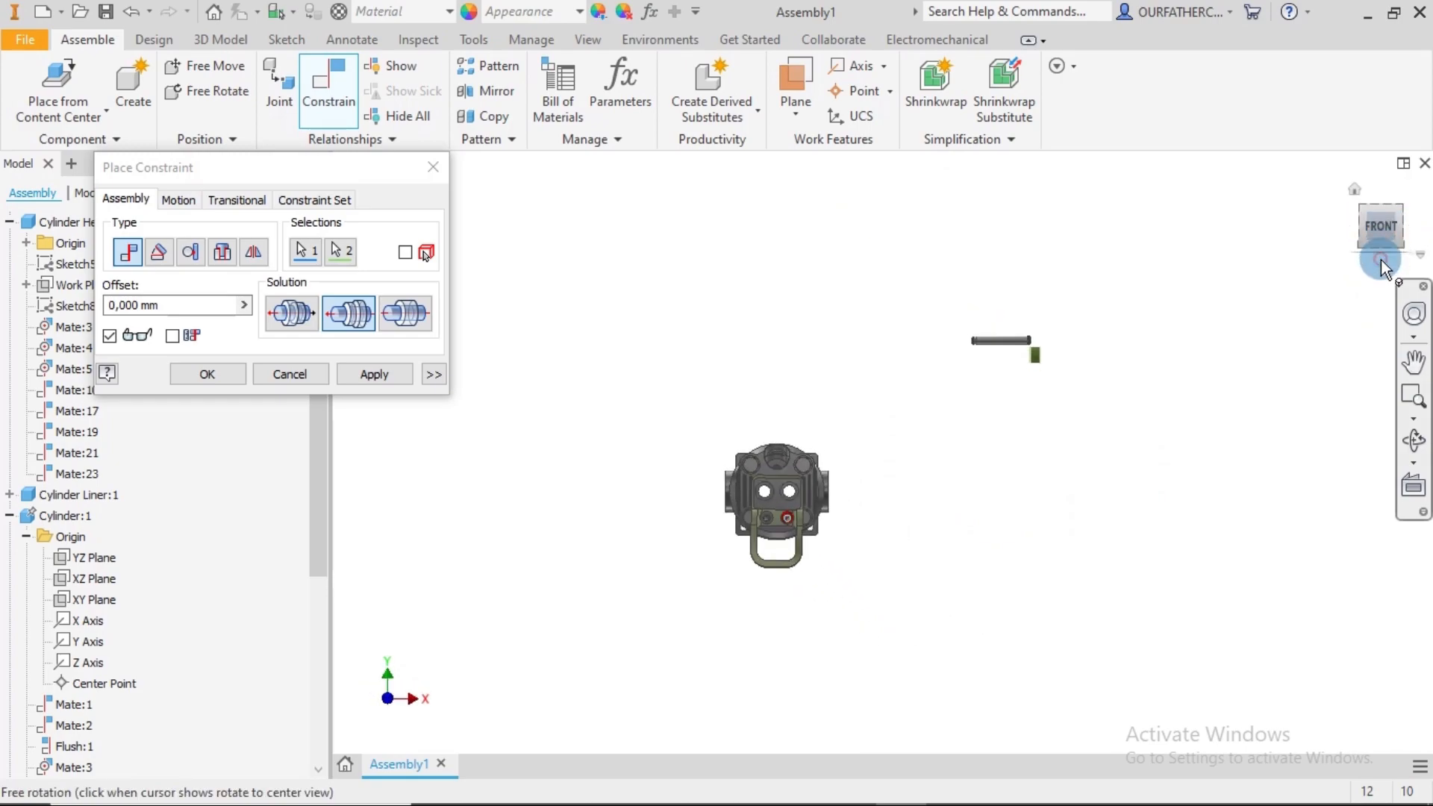
{"action": "left_click", "coordinate": [1406, 218]}
{"action": "scroll", "coordinate": [765, 548], "scroll_direction": "up", "scroll_amount": 3}
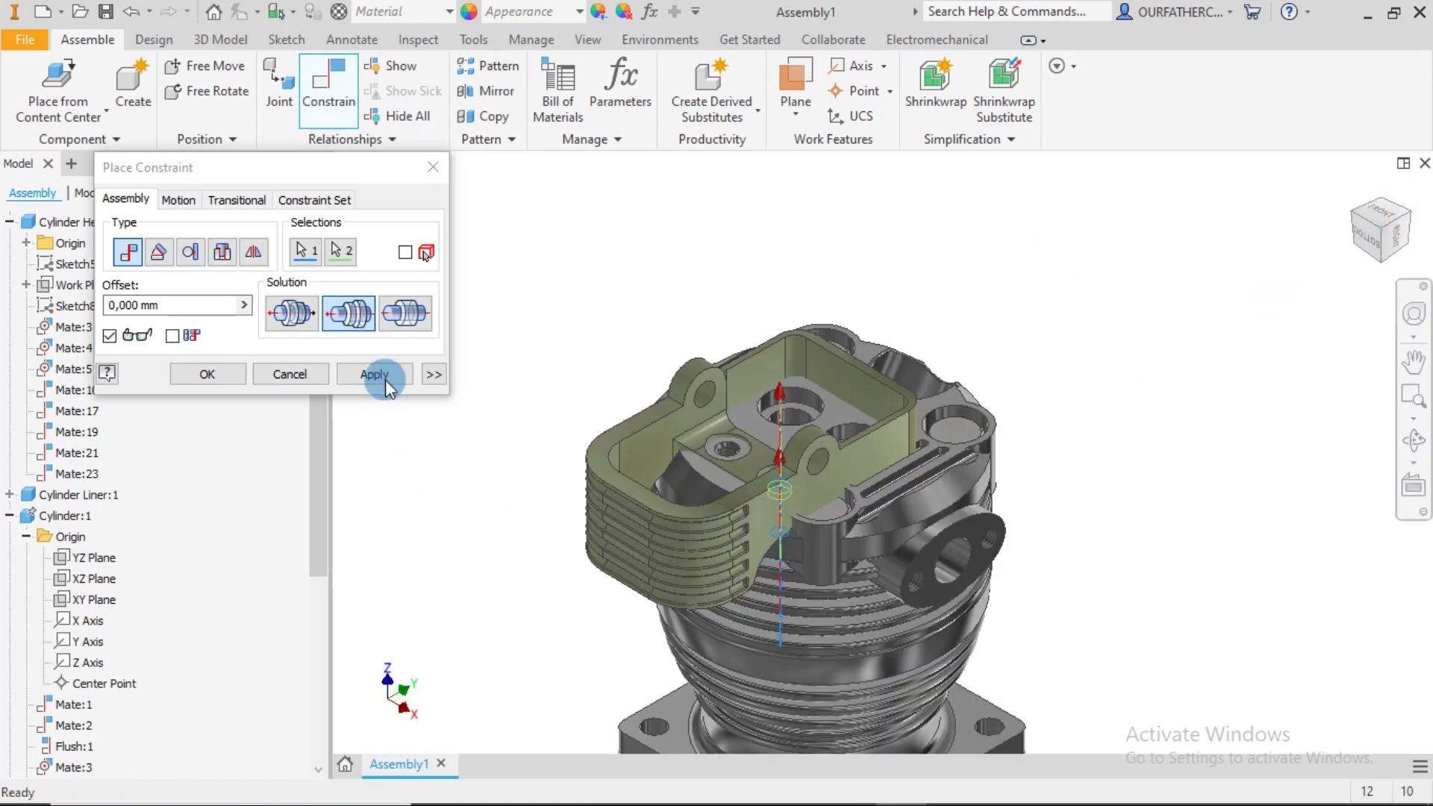
{"action": "left_click", "coordinate": [376, 374]}
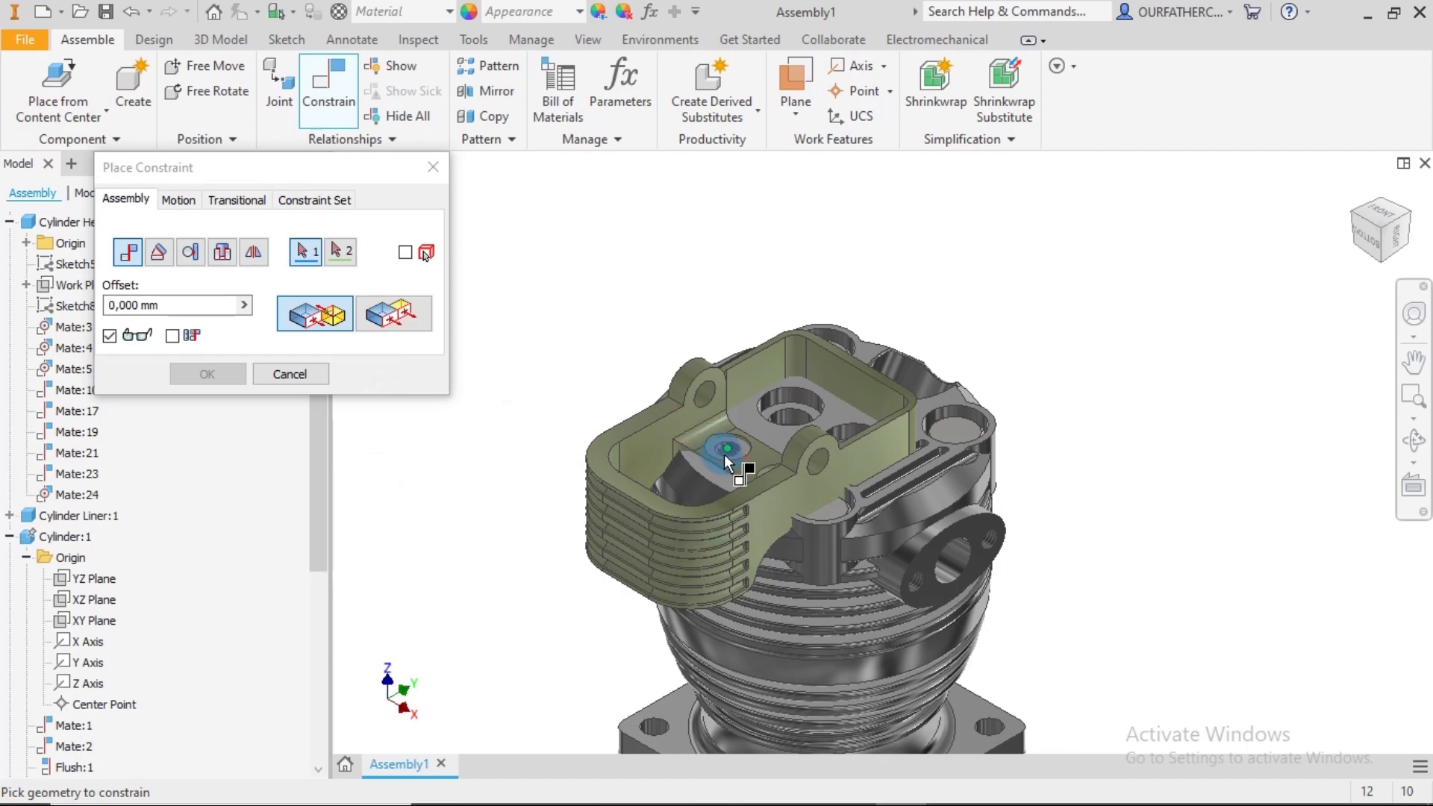
- End constraint placement and lift the bracket clear of the cylinder head to expose the threaded holes
{"action": "scroll", "coordinate": [729, 454], "scroll_direction": "up", "scroll_amount": 3}
{"action": "scroll", "coordinate": [727, 445], "scroll_direction": "up", "scroll_amount": 2}
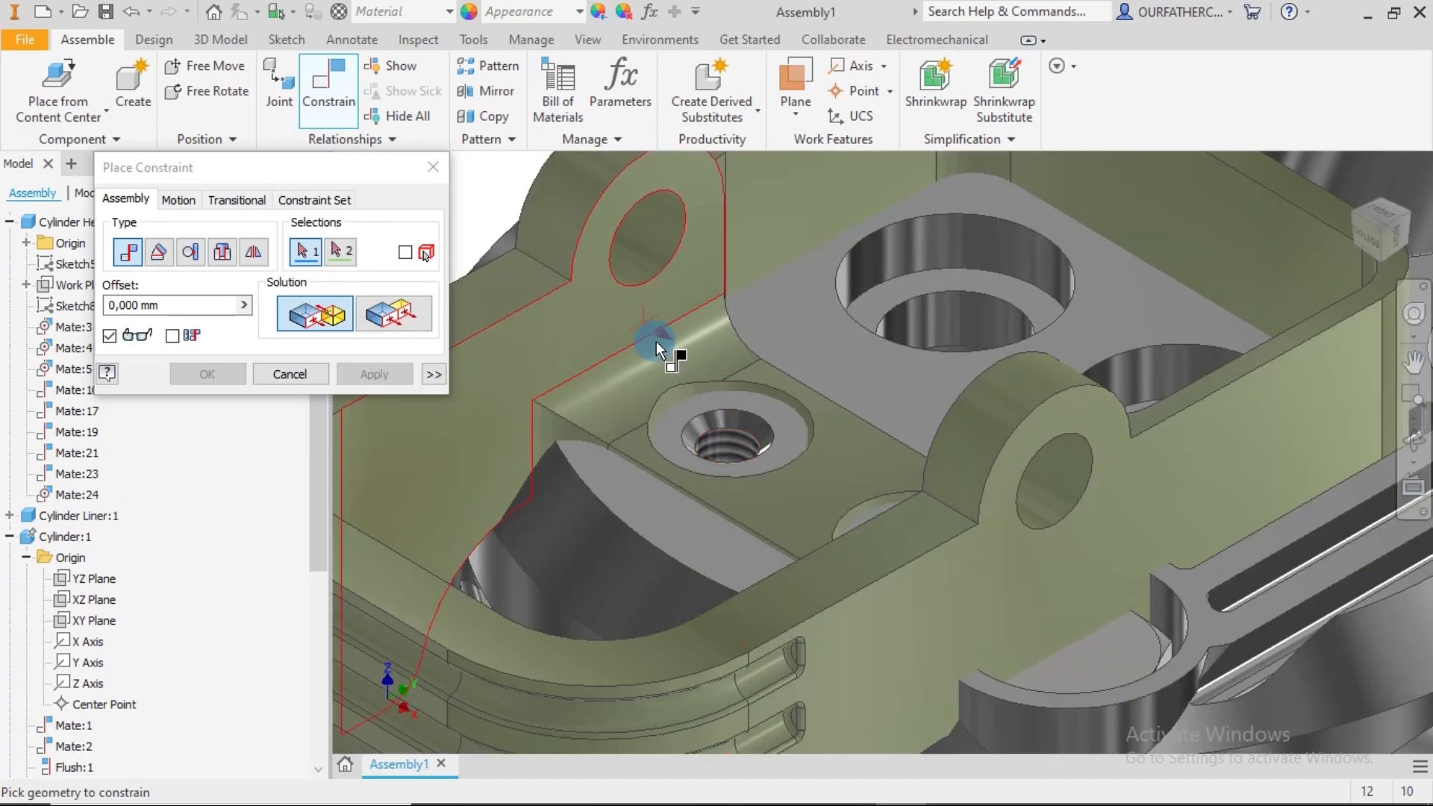
{"action": "scroll", "coordinate": [657, 344], "scroll_direction": "down", "scroll_amount": 8}
{"action": "left_click", "coordinate": [290, 373]}
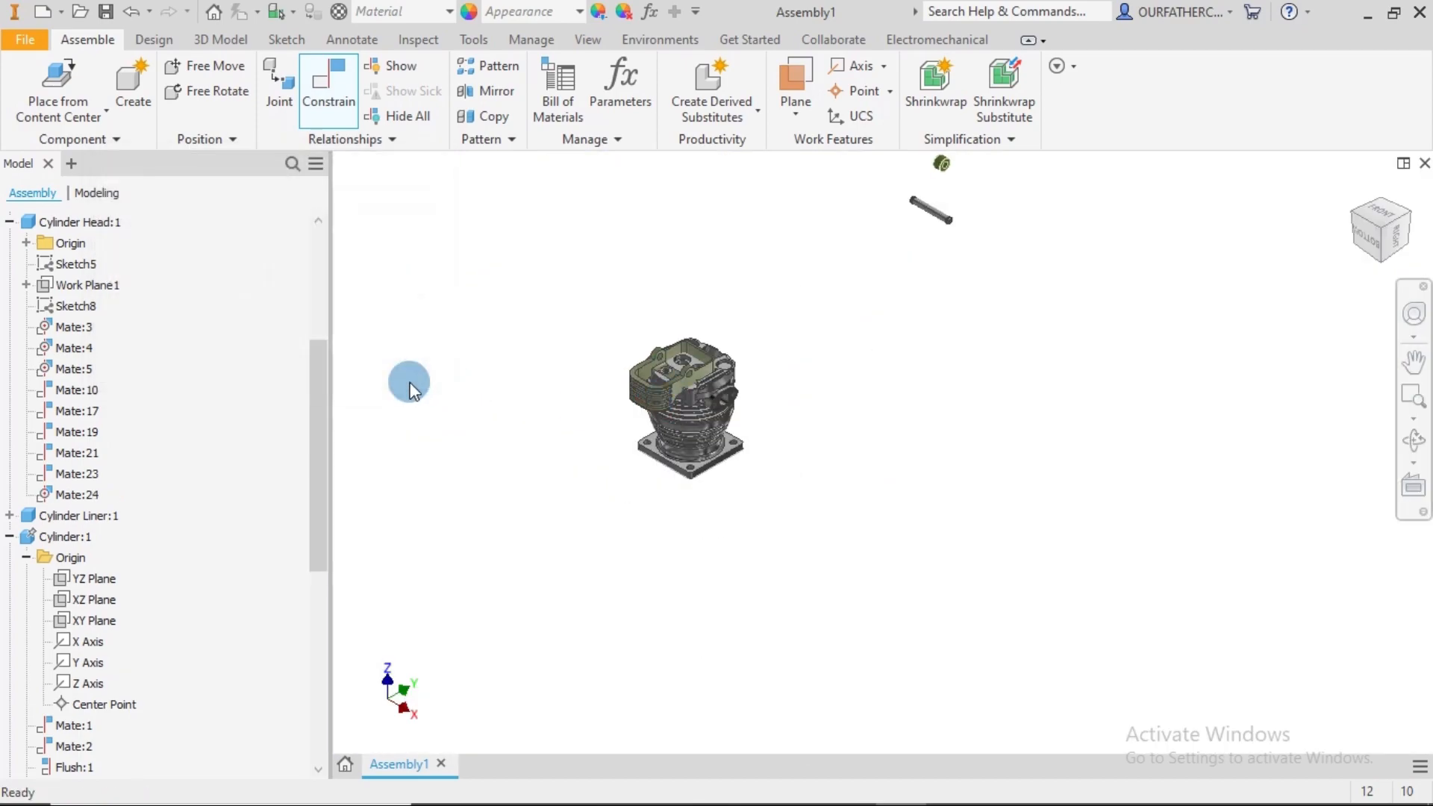
{"action": "left_click", "coordinate": [650, 388]}
{"action": "left_click_drag", "start_coordinate": [649, 388], "coordinate": [749, 309]}
{"action": "left_click", "coordinate": [812, 306]}
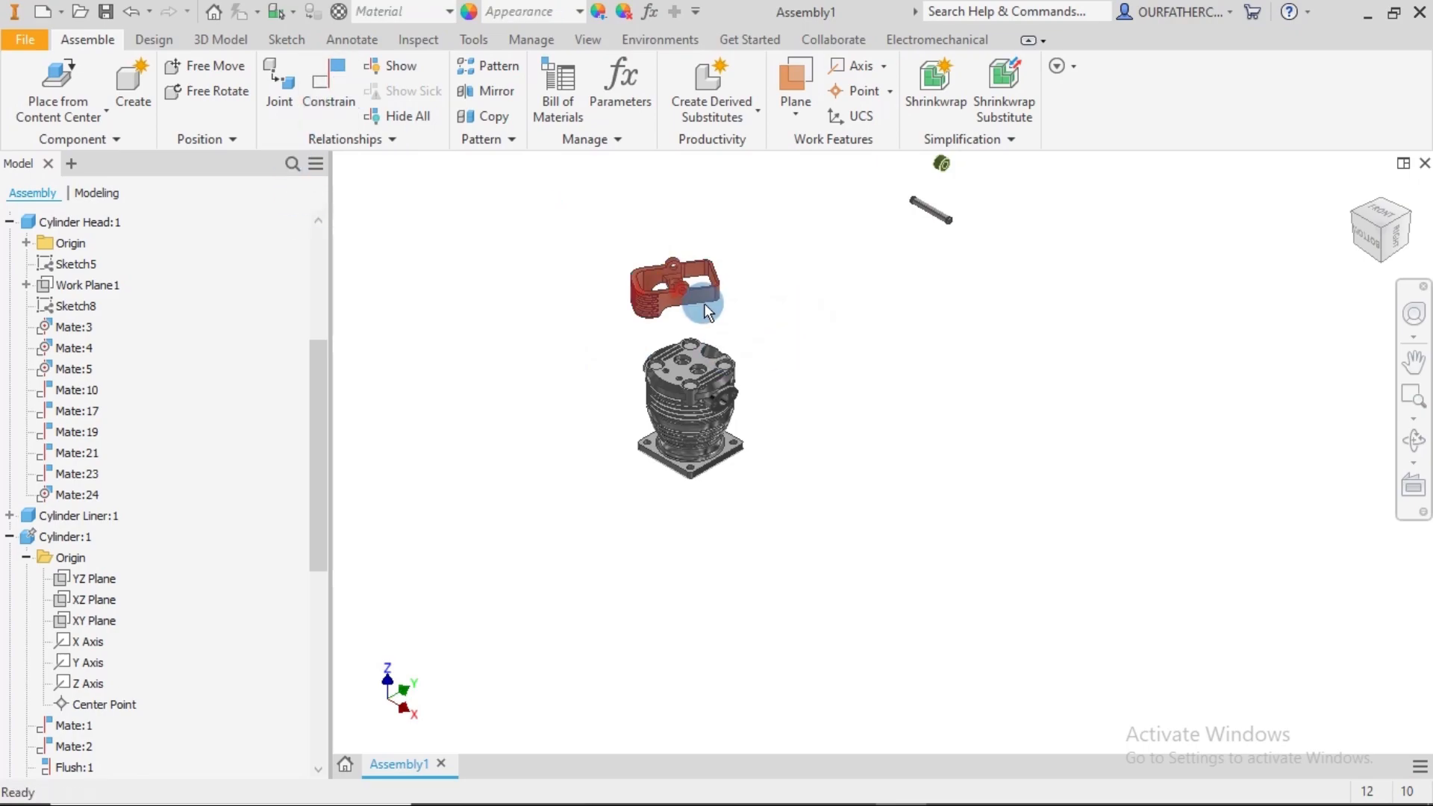
- Mate the axis of the head's second threaded hole with the bracket's other mounting hole, using the aligned solution and 0 mm offset
{"action": "scroll", "coordinate": [667, 369], "scroll_direction": "down", "scroll_amount": 8}
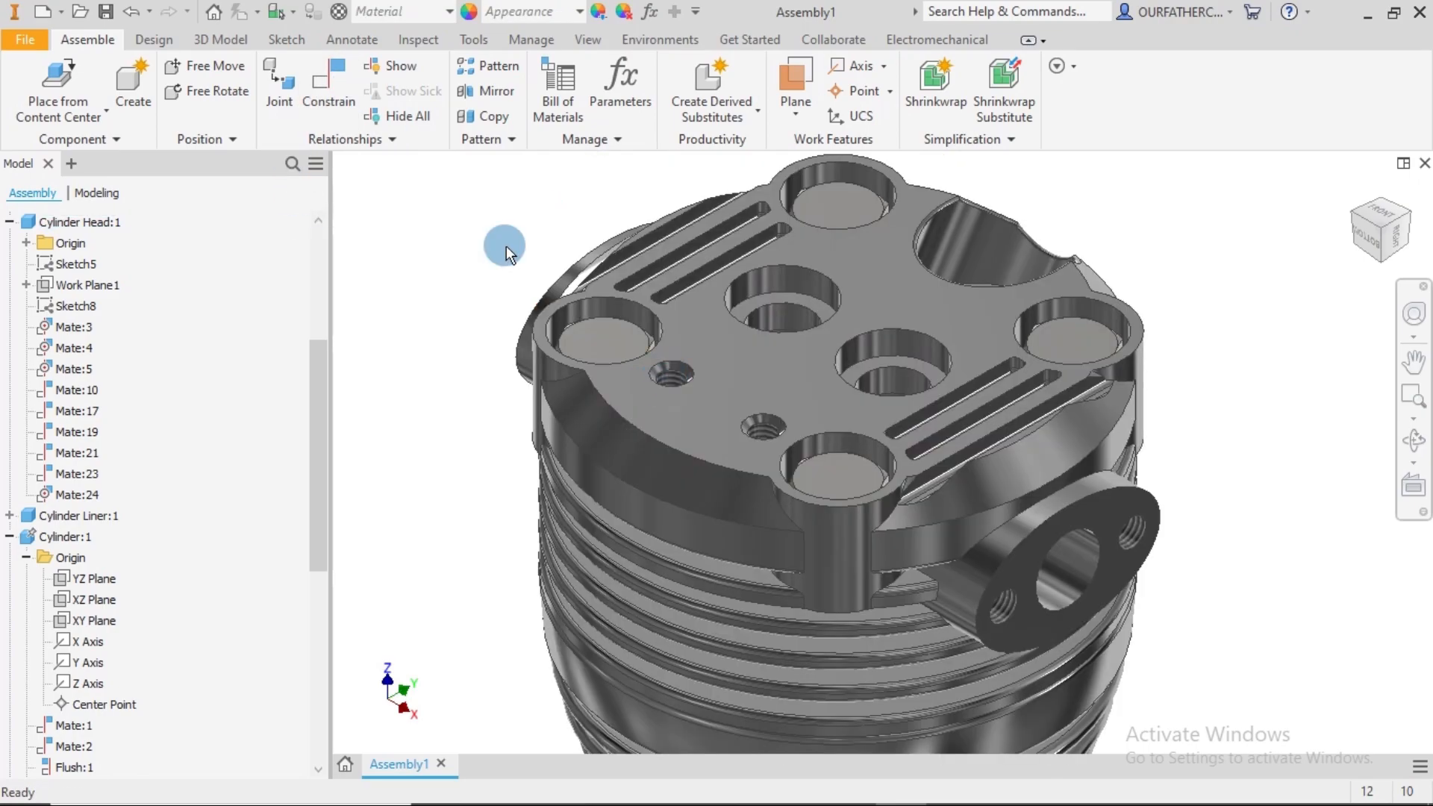
{"action": "left_click", "coordinate": [328, 82]}
{"action": "scroll", "coordinate": [665, 374], "scroll_direction": "down", "scroll_amount": 5}
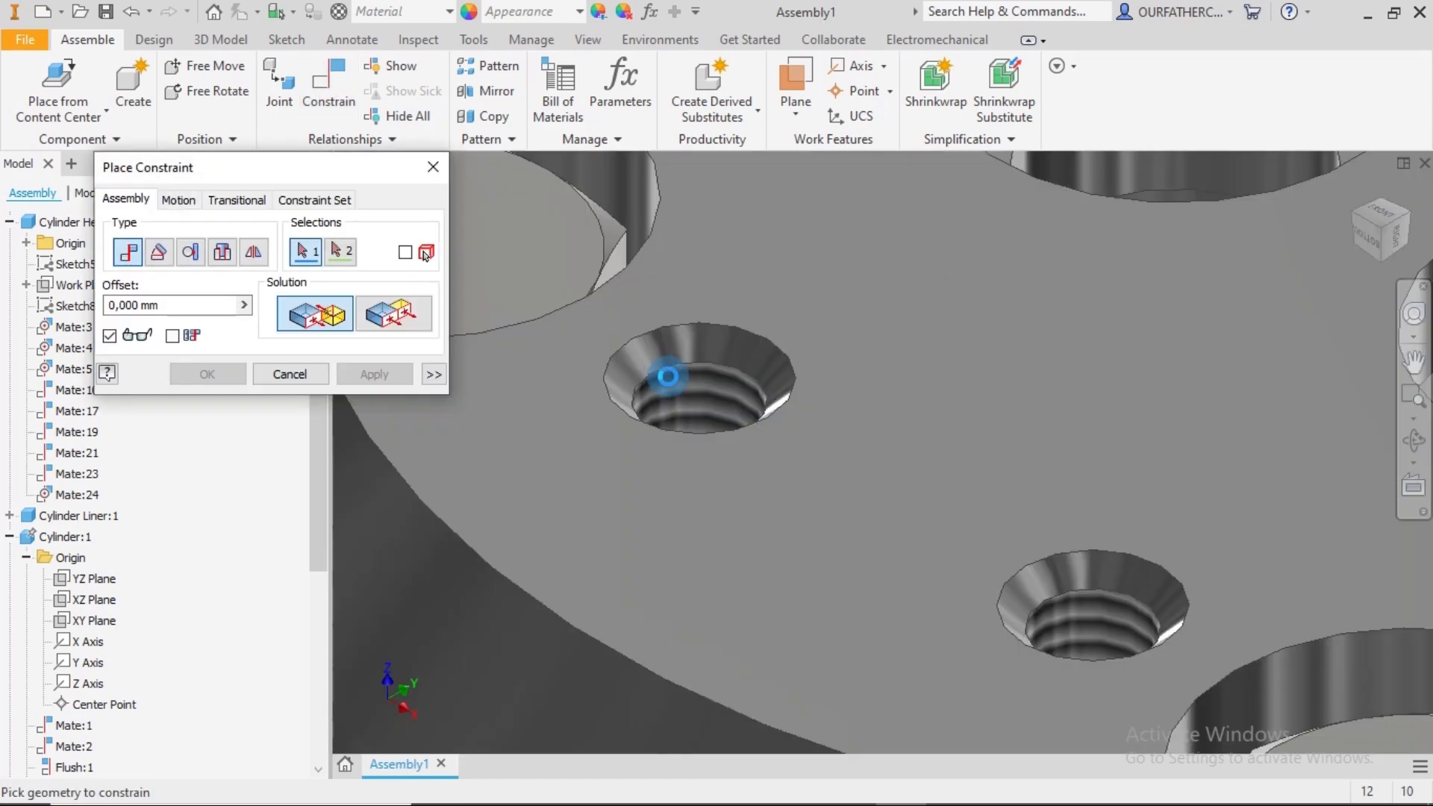
{"action": "left_click", "coordinate": [709, 388]}
{"action": "scroll", "coordinate": [738, 378], "scroll_direction": "up", "scroll_amount": 10}
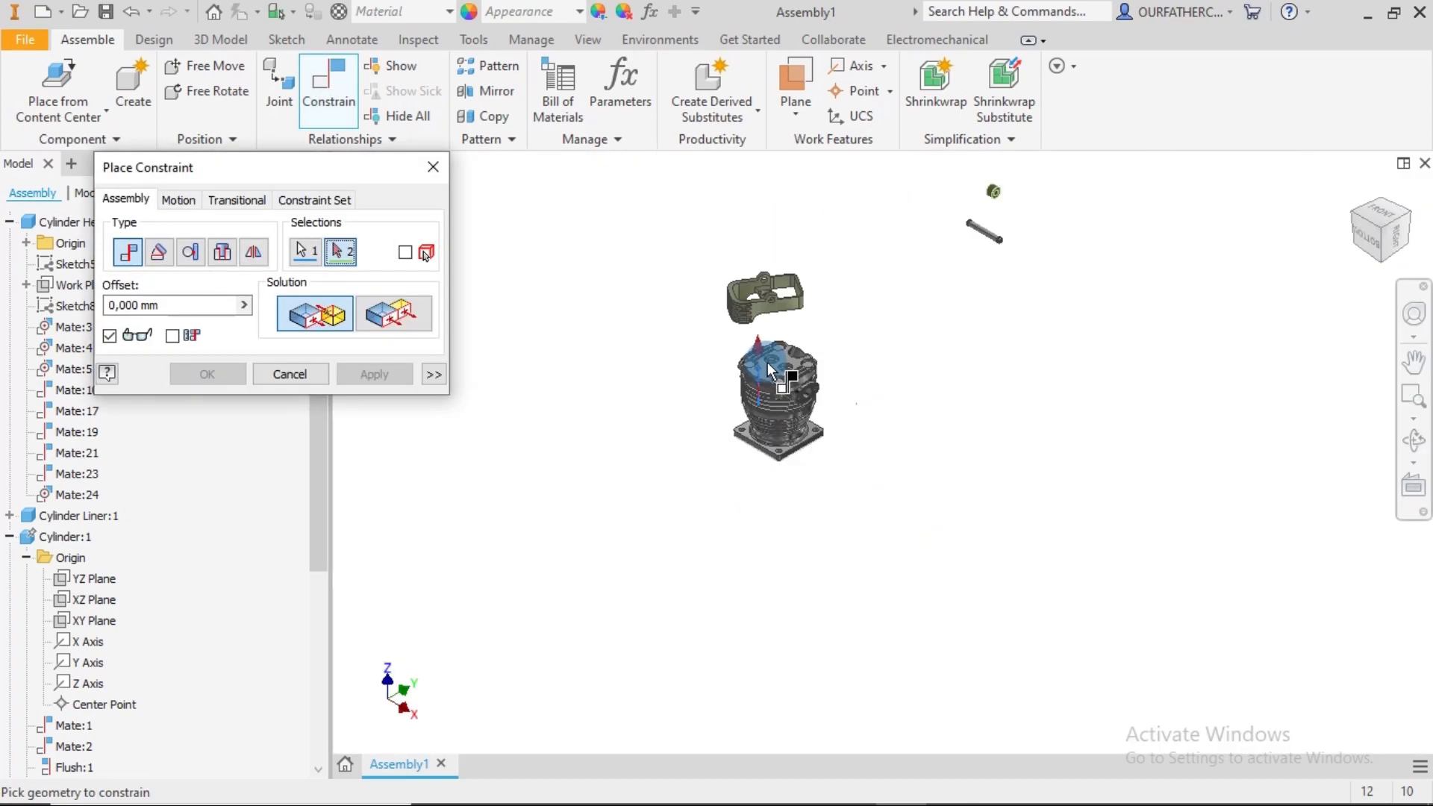
{"action": "mouse_move", "coordinate": [786, 318]}
{"action": "middle_mouse_down", "text": "shift"}
{"action": "mouse_move", "coordinate": [802, 320]}
{"action": "mouse_move", "coordinate": [792, 337]}
{"action": "middle_mouse_up", "text": "shift"}
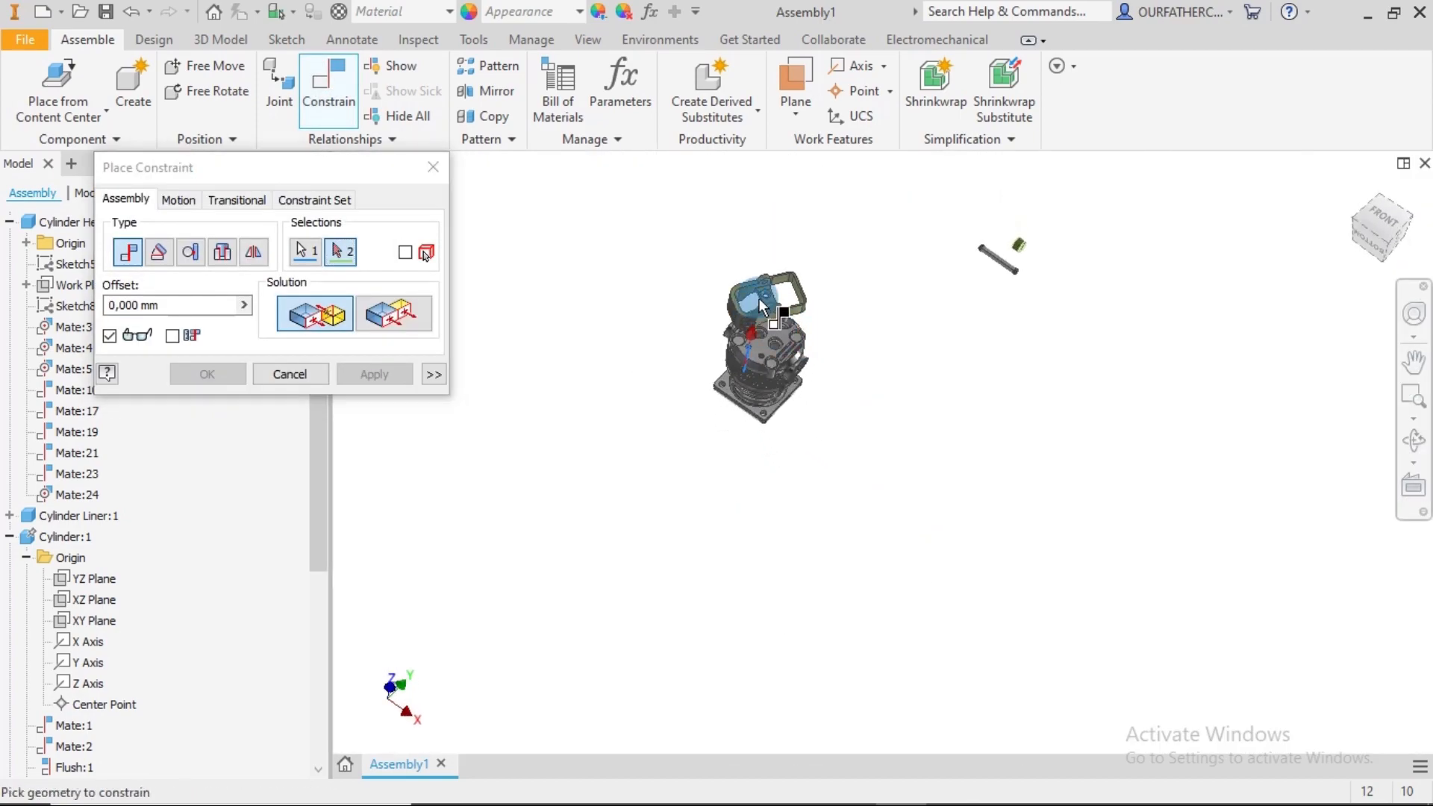
{"action": "scroll", "coordinate": [761, 304], "scroll_direction": "down", "scroll_amount": 8}
{"action": "scroll", "coordinate": [809, 280], "scroll_direction": "down", "scroll_amount": 5}
{"action": "left_click", "coordinate": [885, 231]}
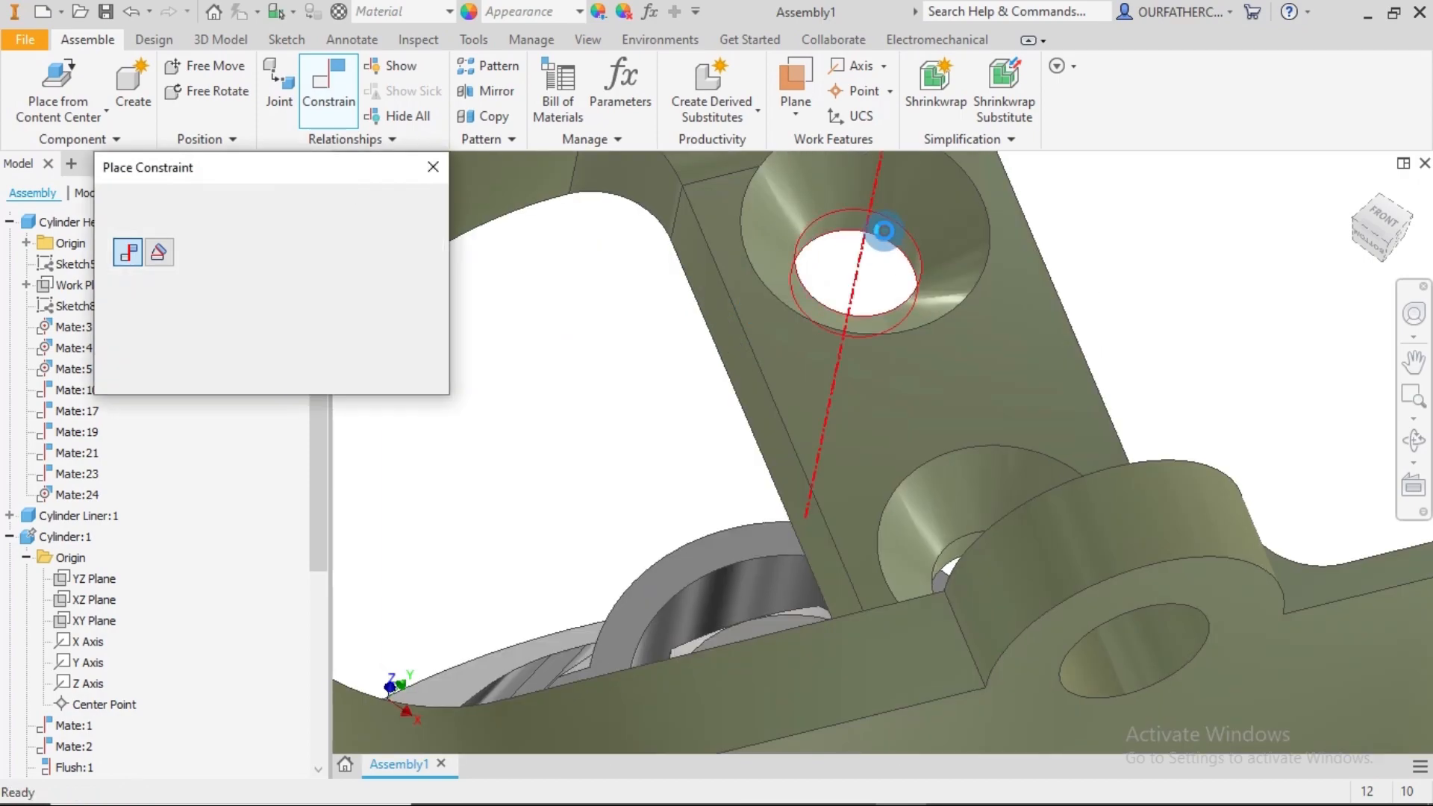
{"action": "scroll", "coordinate": [880, 314], "scroll_direction": "up", "scroll_amount": 8}
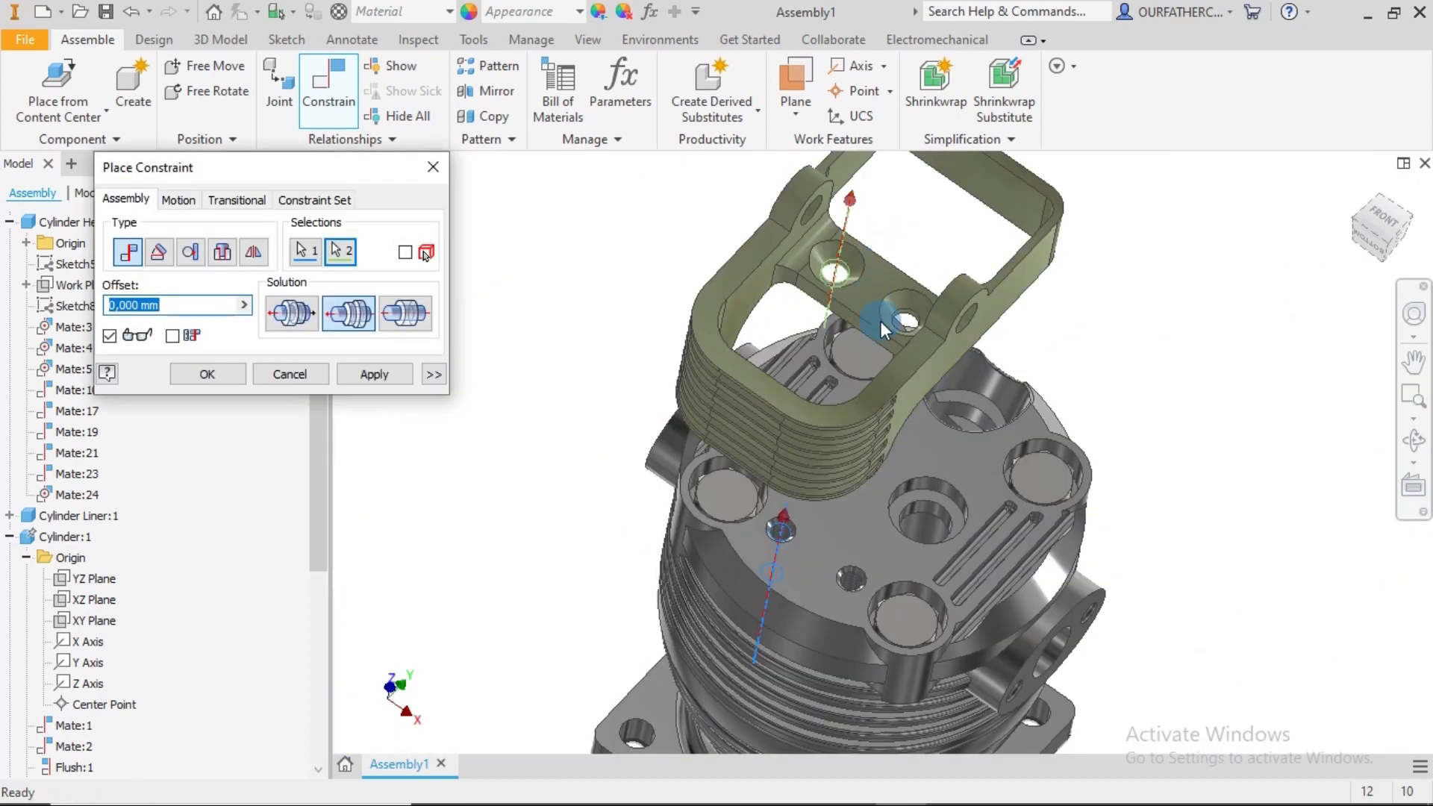
{"action": "left_click", "coordinate": [392, 373]}
- Mate the bracket's flat underside to the cylinder head's top face with 0 mm offset
{"action": "scroll", "coordinate": [947, 490], "scroll_direction": "up", "scroll_amount": 8}
{"action": "middle_click_drag", "start_coordinate": [942, 487], "coordinate": [743, 379], "text": "shift"}
{"action": "scroll", "coordinate": [803, 370], "scroll_direction": "down", "scroll_amount": 8}
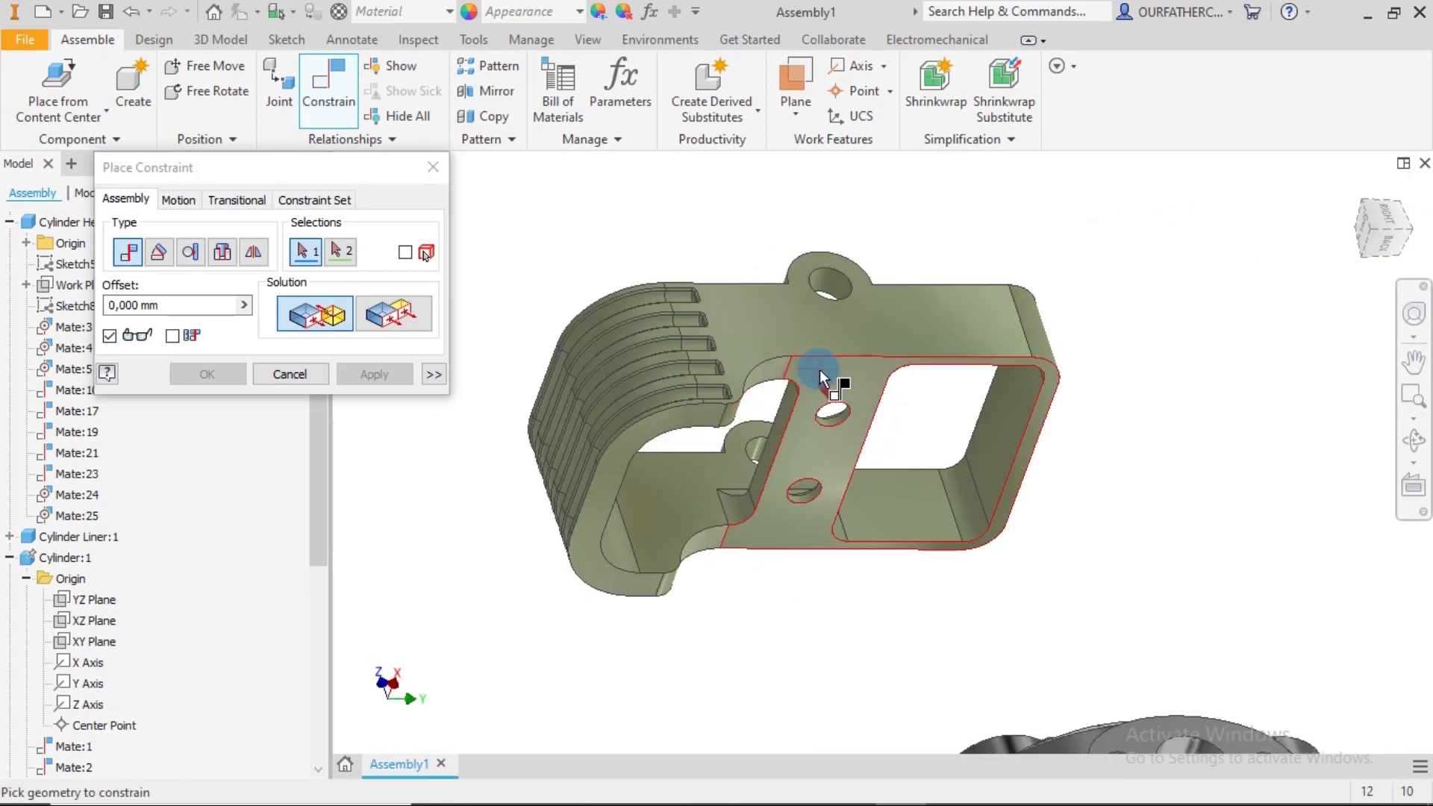
{"action": "left_click", "coordinate": [819, 369]}
{"action": "scroll", "coordinate": [845, 424], "scroll_direction": "up", "scroll_amount": 8}
{"action": "middle_click_drag", "start_coordinate": [844, 424], "coordinate": [889, 533], "text": "shift"}
{"action": "scroll", "coordinate": [880, 509], "scroll_direction": "down", "scroll_amount": 5}
{"action": "left_click", "coordinate": [879, 526]}
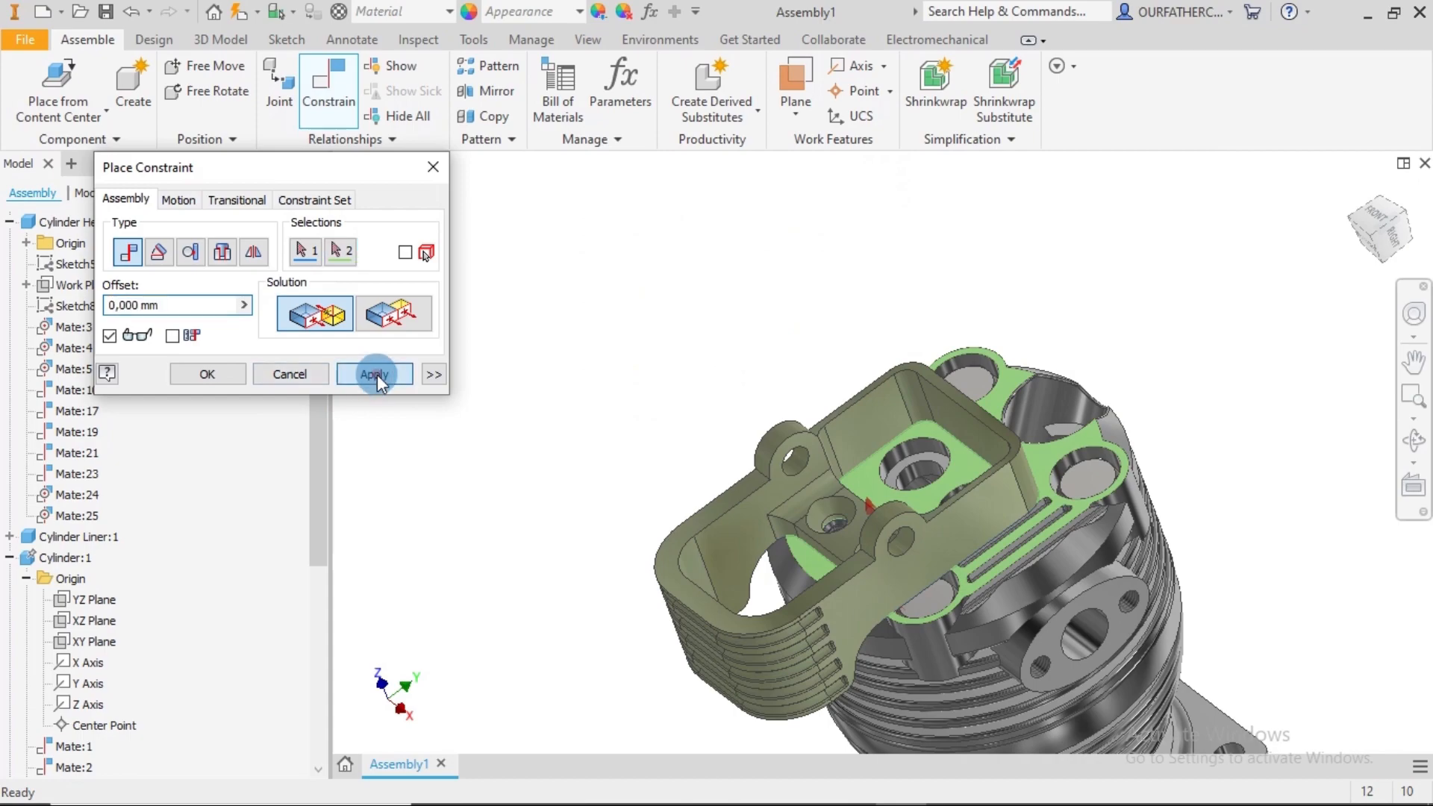
{"action": "left_click", "coordinate": [377, 374]}
- Inspect how the mounted bracket sits on the cylinder head from above and from the side
{"action": "scroll", "coordinate": [792, 434], "scroll_direction": "up", "scroll_amount": 3}
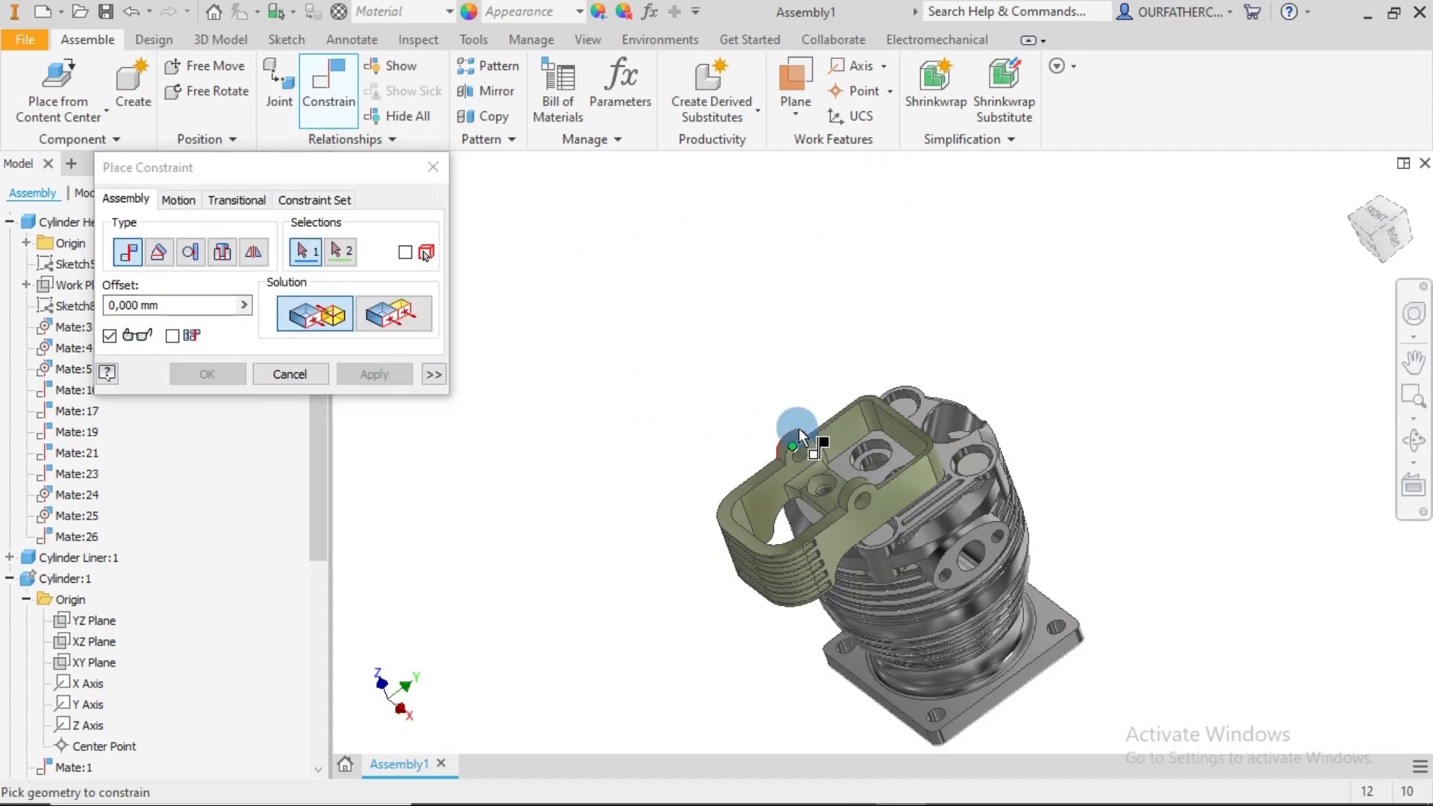
{"action": "scroll", "coordinate": [799, 425], "scroll_direction": "up", "scroll_amount": 5}
{"action": "middle_click_drag", "start_coordinate": [928, 480], "coordinate": [951, 490], "text": "shift"}
{"action": "scroll", "coordinate": [799, 419], "scroll_direction": "down", "scroll_amount": 6}
{"action": "scroll", "coordinate": [784, 487], "scroll_direction": "up", "scroll_amount": 5}
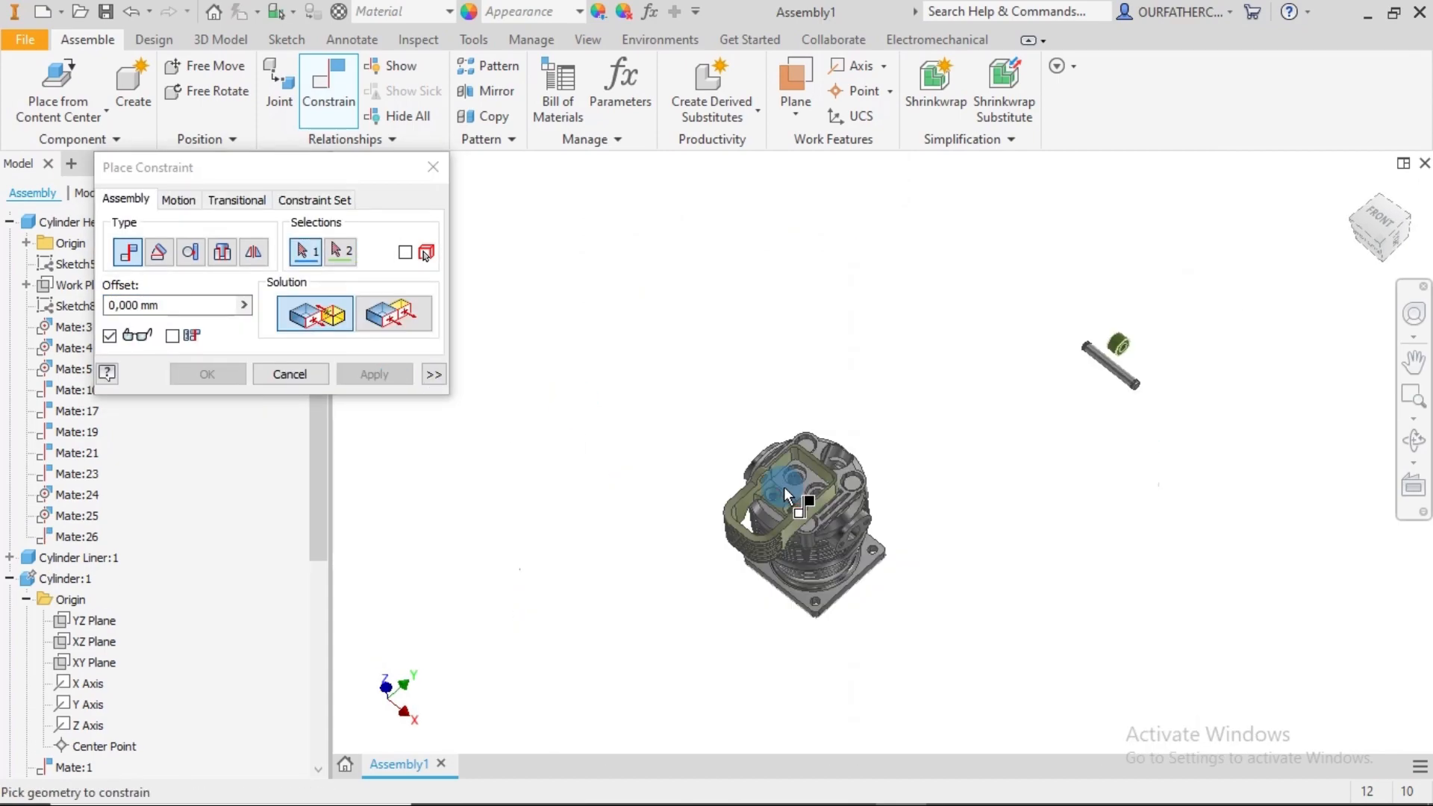
{"action": "mouse_move", "coordinate": [839, 495]}
{"action": "middle_mouse_down", "text": "shift"}
{"action": "mouse_move", "coordinate": [832, 483]}
{"action": "mouse_move", "coordinate": [838, 527]}
{"action": "mouse_move", "coordinate": [902, 487]}
{"action": "mouse_move", "coordinate": [850, 503]}
{"action": "middle_mouse_up", "text": "shift"}
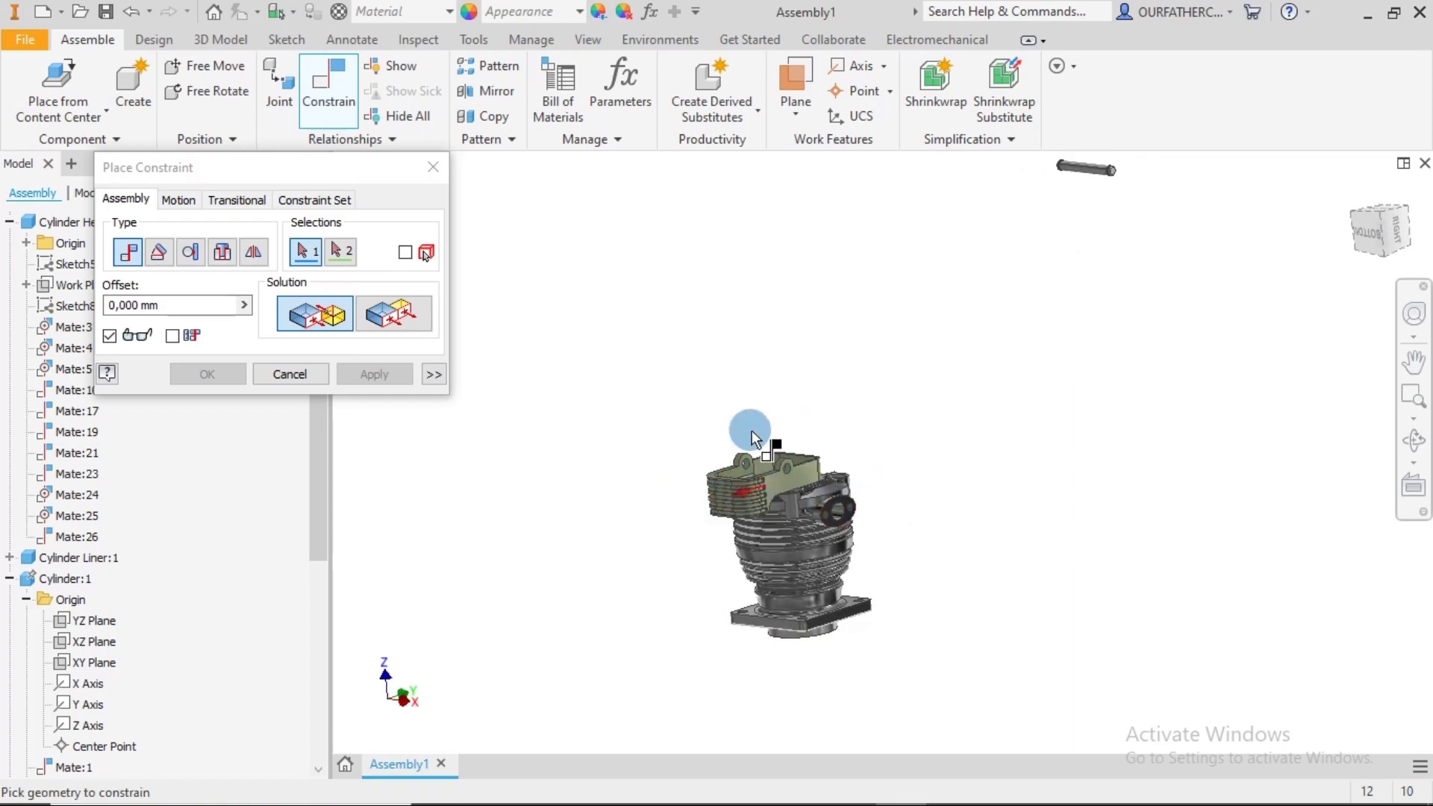
{"action": "middle_click_drag", "start_coordinate": [910, 481], "coordinate": [930, 496], "text": "shift"}
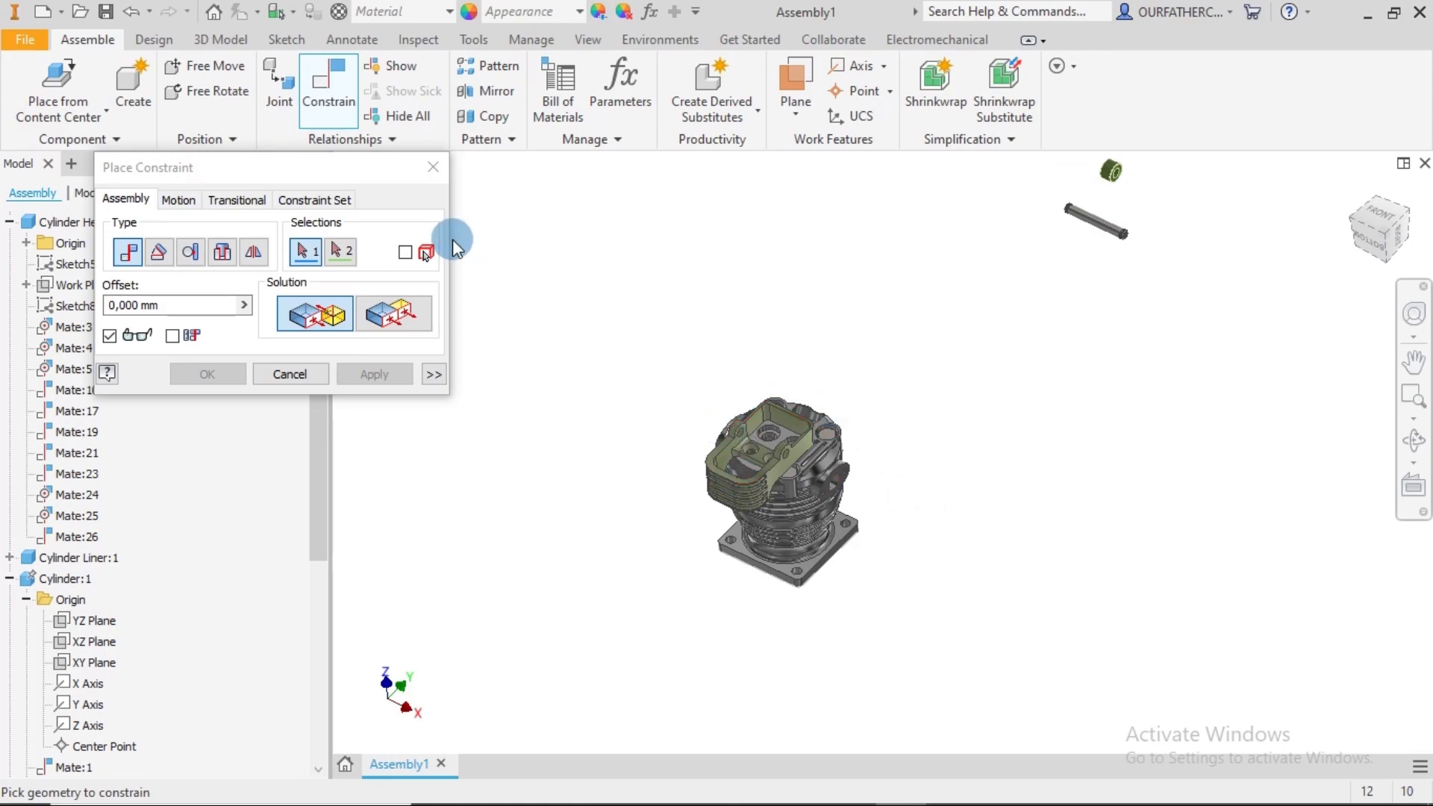
- Change the assembly's visual style to an illustration look with light, flat shading and dark edges
{"action": "left_click", "coordinate": [587, 43]}
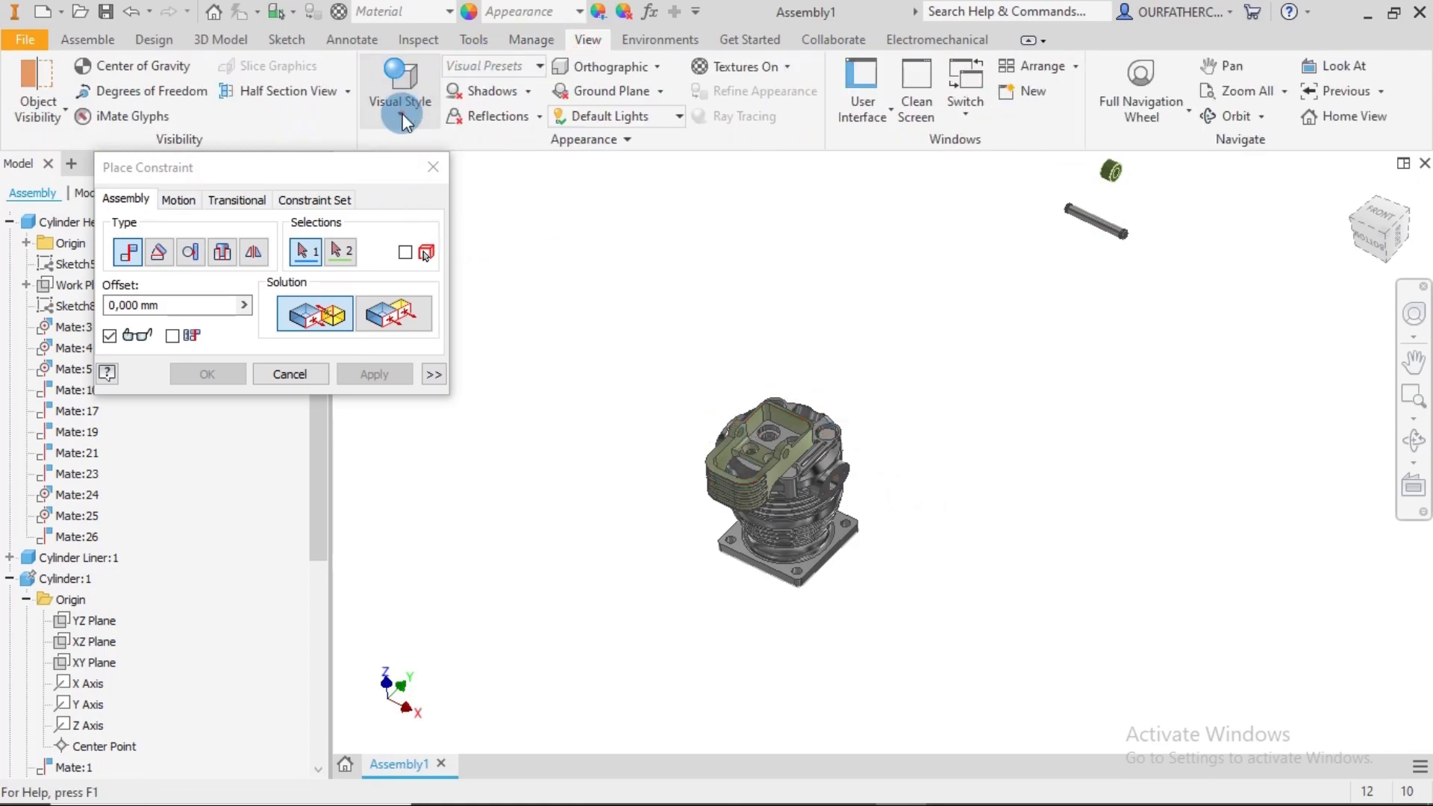
{"action": "left_click", "coordinate": [396, 105]}
{"action": "left_click", "coordinate": [442, 566]}
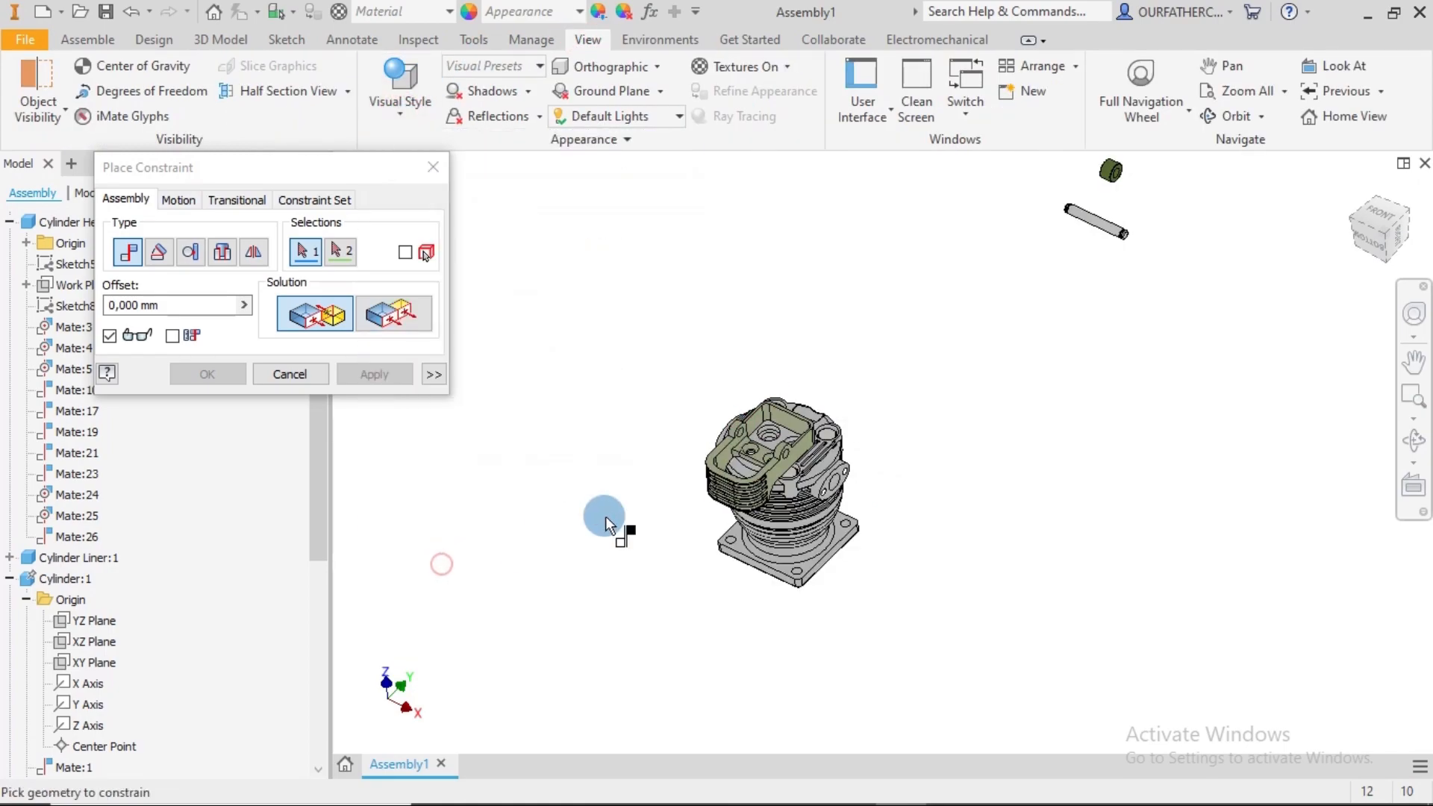
- Mate the spacer sleeve's bore axis to the rocker arm axle's axis, using the aligned solution and 0 mm offset
{"action": "middle_click_drag", "start_coordinate": [900, 572], "coordinate": [889, 547], "text": "shift"}
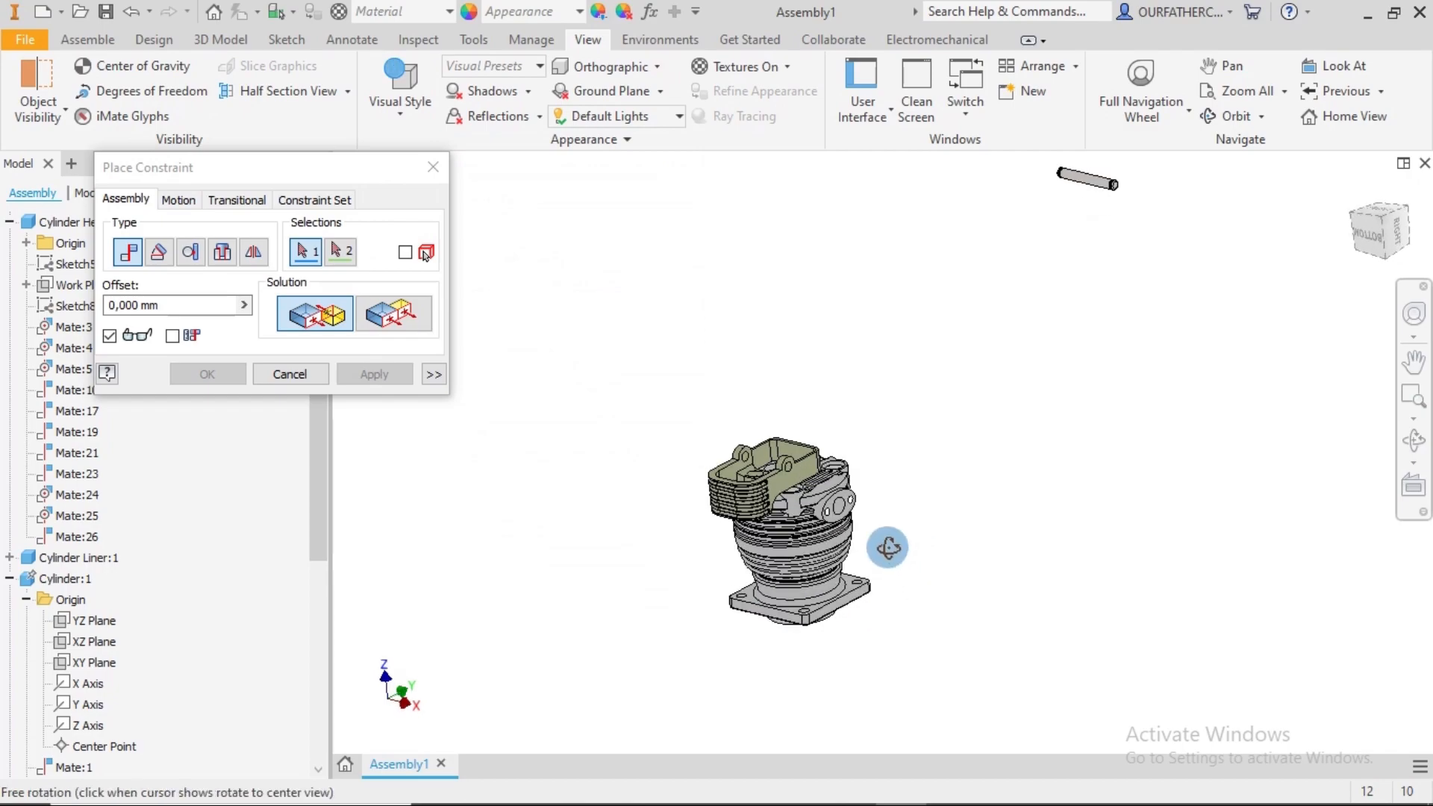
{"action": "scroll", "coordinate": [785, 533], "scroll_direction": "down", "scroll_amount": 3}
{"action": "scroll", "coordinate": [827, 487], "scroll_direction": "up", "scroll_amount": 5}
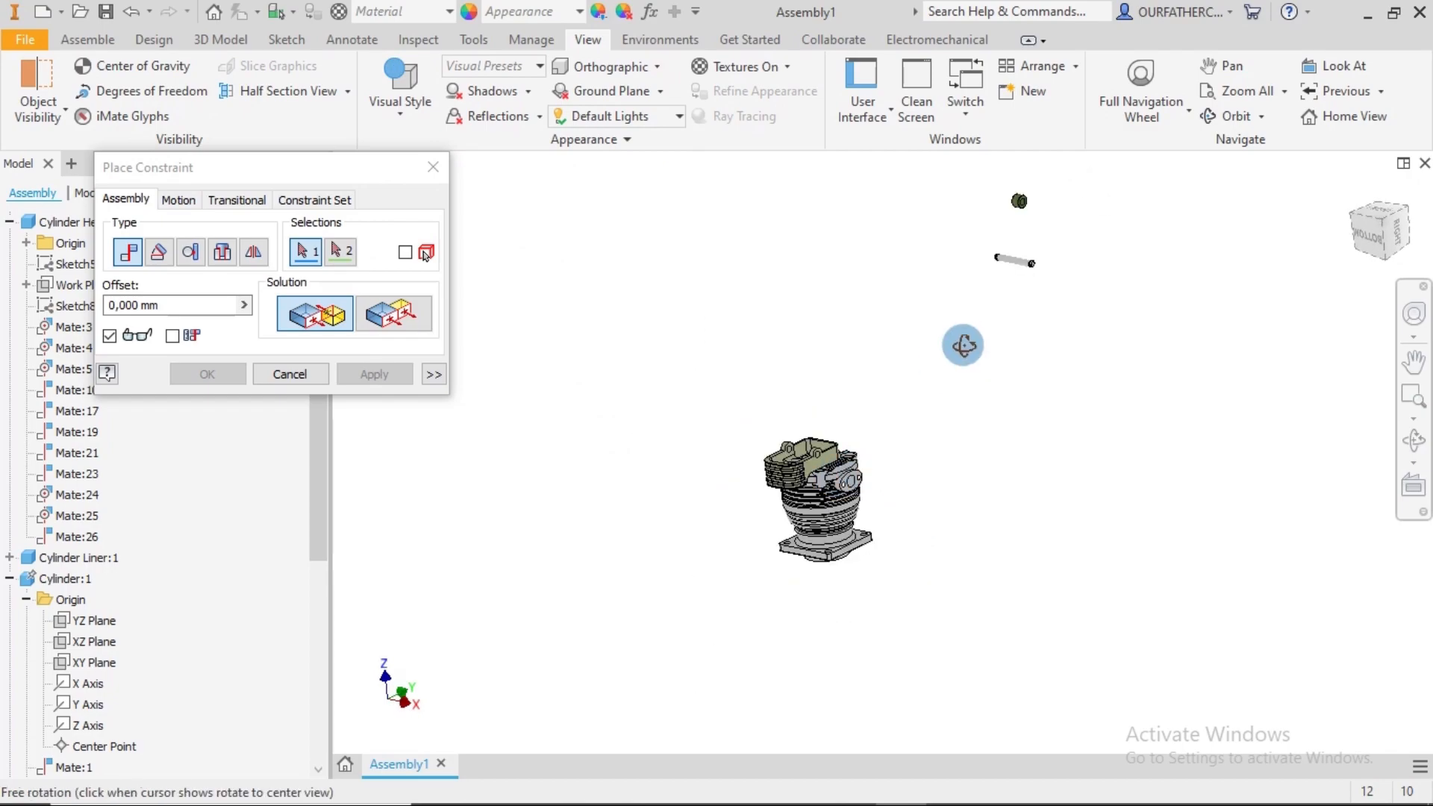
{"action": "scroll", "coordinate": [1000, 254], "scroll_direction": "down", "scroll_amount": 4}
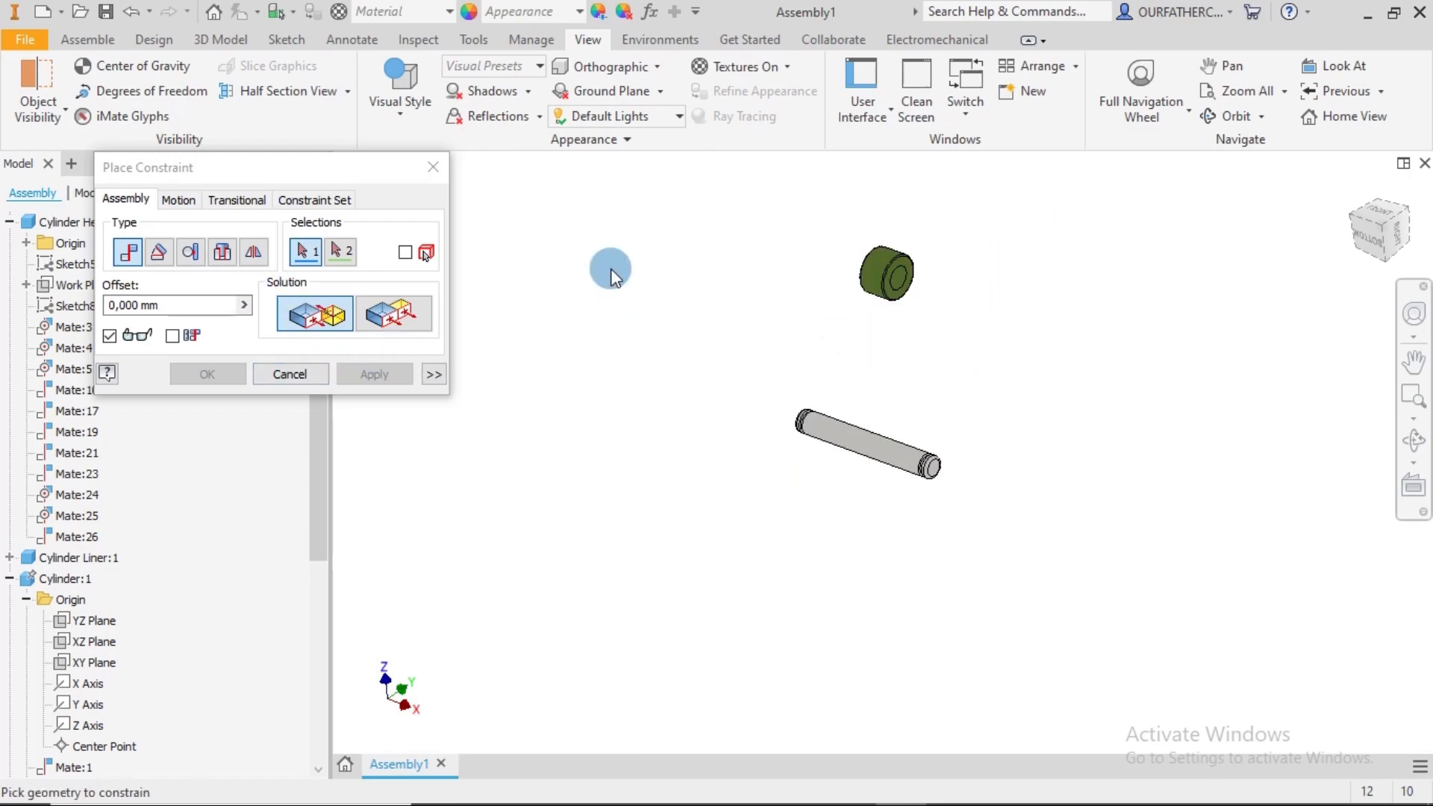
{"action": "scroll", "coordinate": [909, 286], "scroll_direction": "down", "scroll_amount": 3}
{"action": "left_click", "coordinate": [879, 253]}
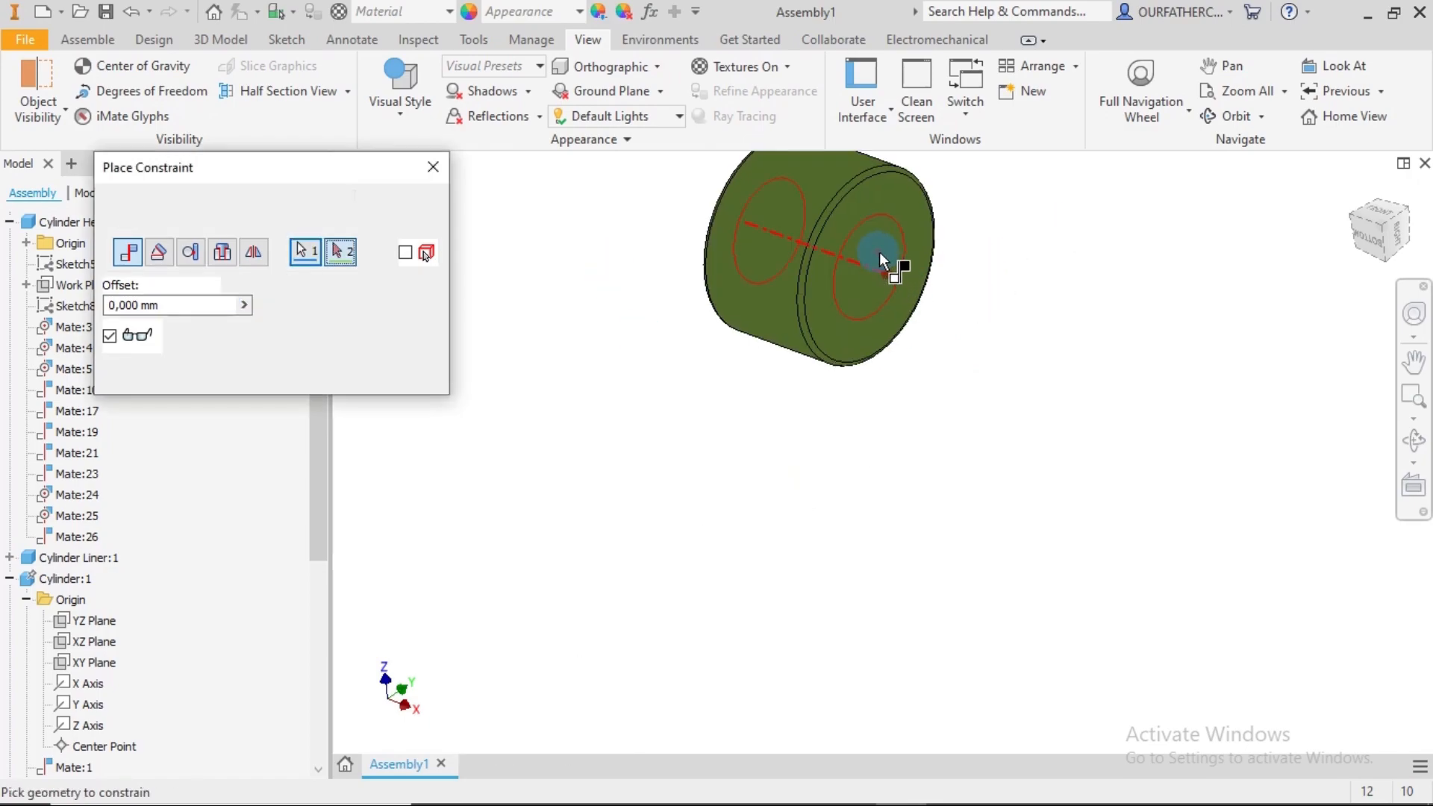
{"action": "scroll", "coordinate": [888, 298], "scroll_direction": "up", "scroll_amount": 3}
{"action": "left_click", "coordinate": [869, 455]}
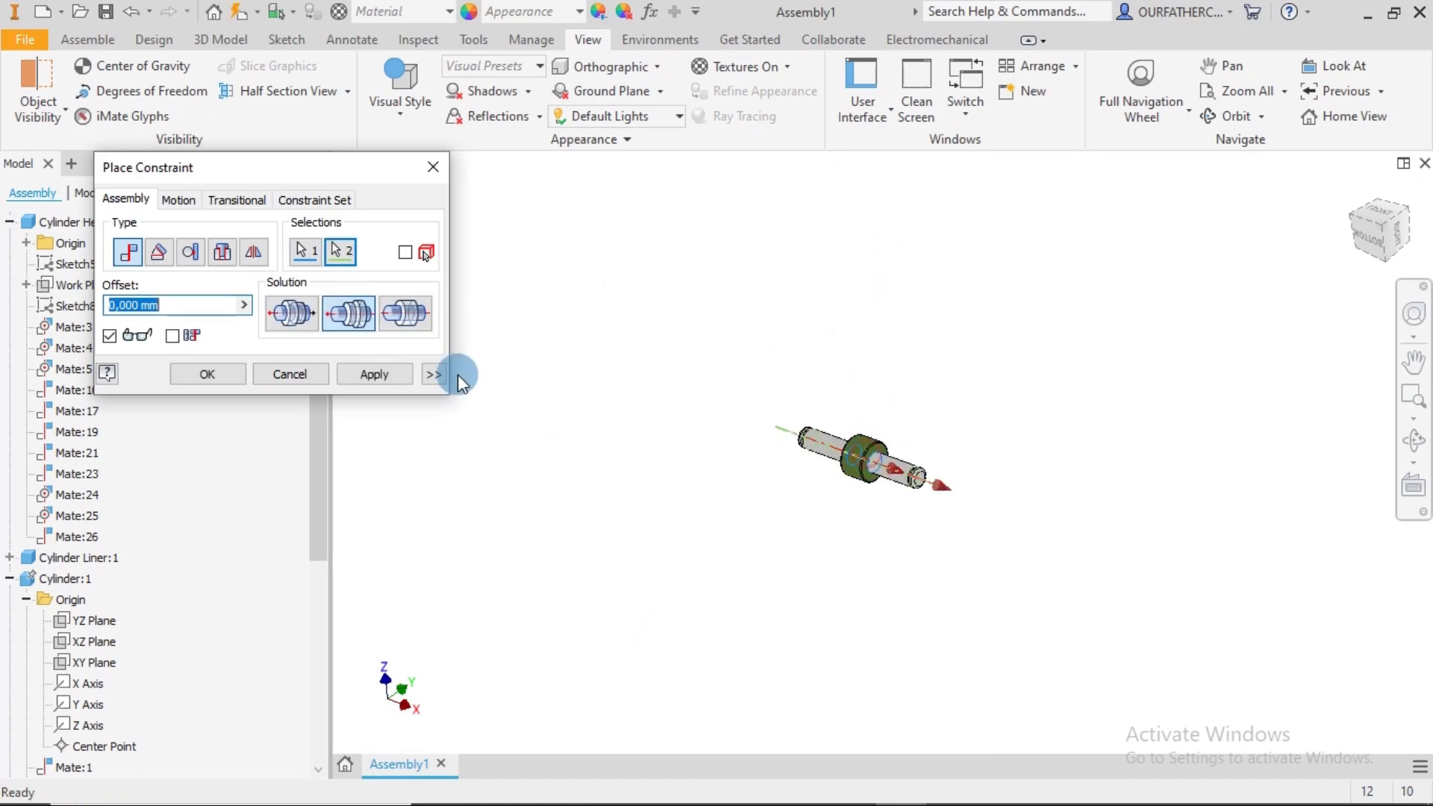
{"action": "left_click", "coordinate": [379, 373]}
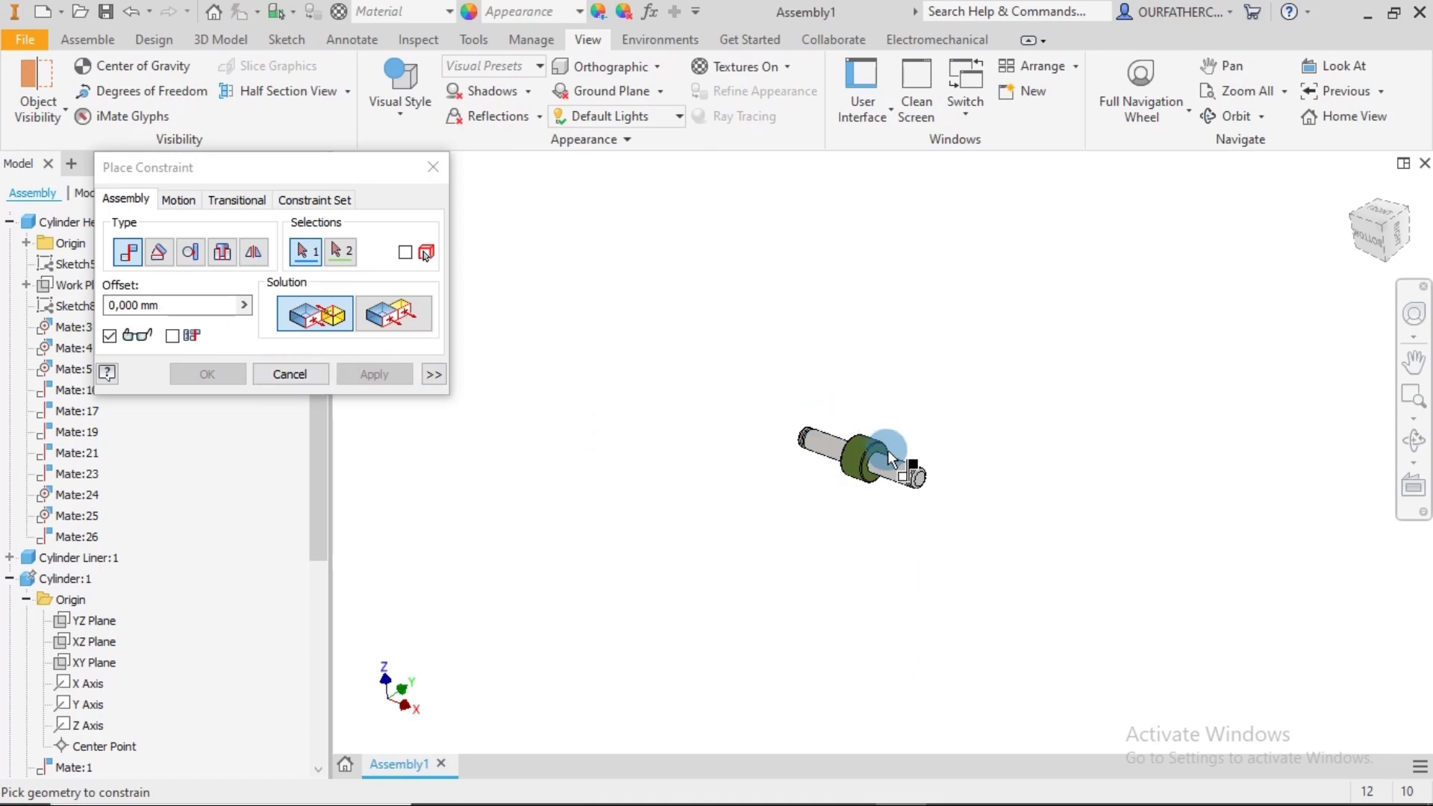
- Mate the rocker arm axle's axis to the hole in the bracket's lug, using the opposed solution and 0 mm offset, and finish constraining
{"action": "left_click", "coordinate": [883, 476]}
{"action": "scroll", "coordinate": [830, 515], "scroll_direction": "down", "scroll_amount": 5}
{"action": "middle_click_drag", "start_coordinate": [711, 627], "coordinate": [747, 475]}
{"action": "scroll", "coordinate": [746, 470], "scroll_direction": "up", "scroll_amount": 5}
{"action": "scroll", "coordinate": [713, 515], "scroll_direction": "up", "scroll_amount": 5}
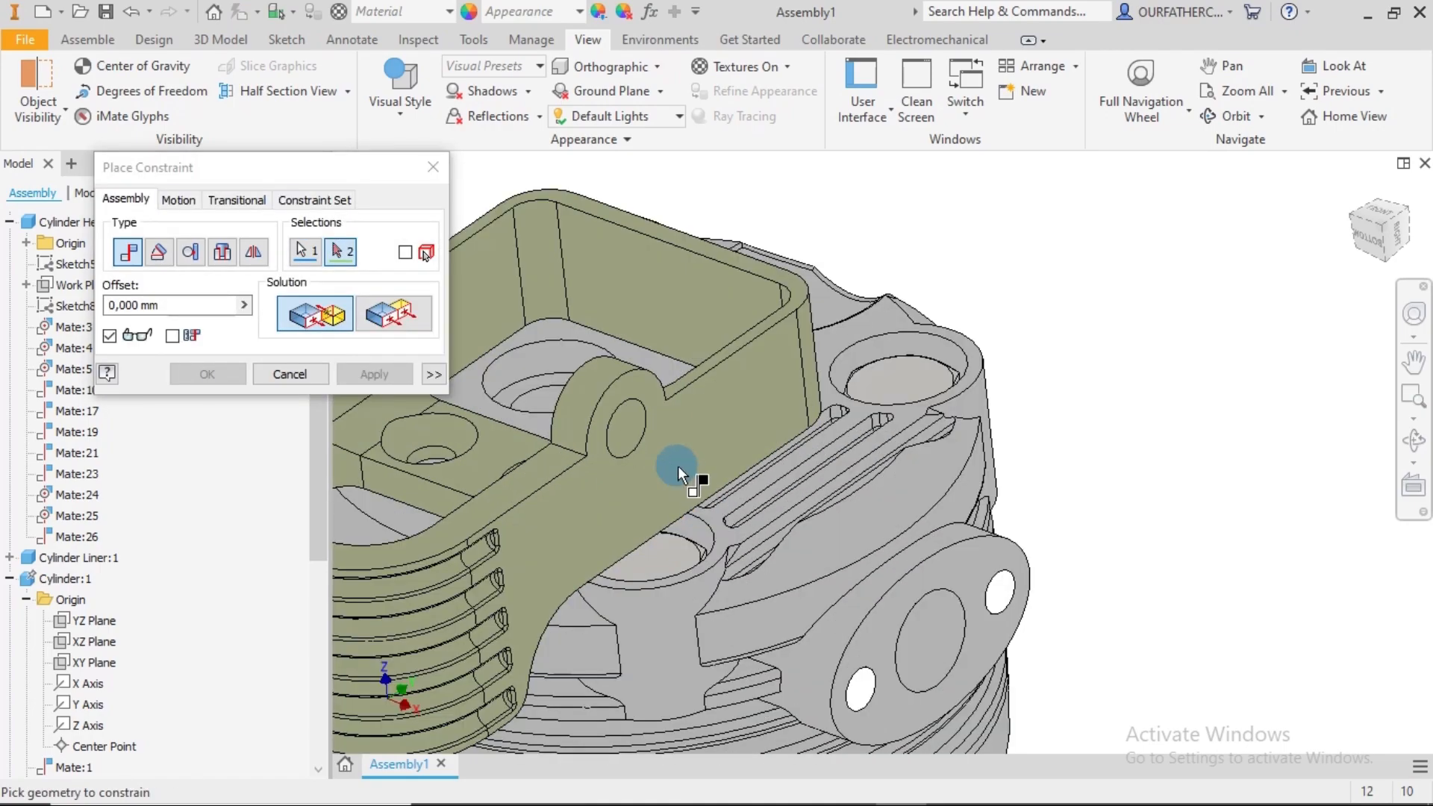
{"action": "left_click", "coordinate": [630, 422]}
{"action": "scroll", "coordinate": [629, 426], "scroll_direction": "down", "scroll_amount": 5}
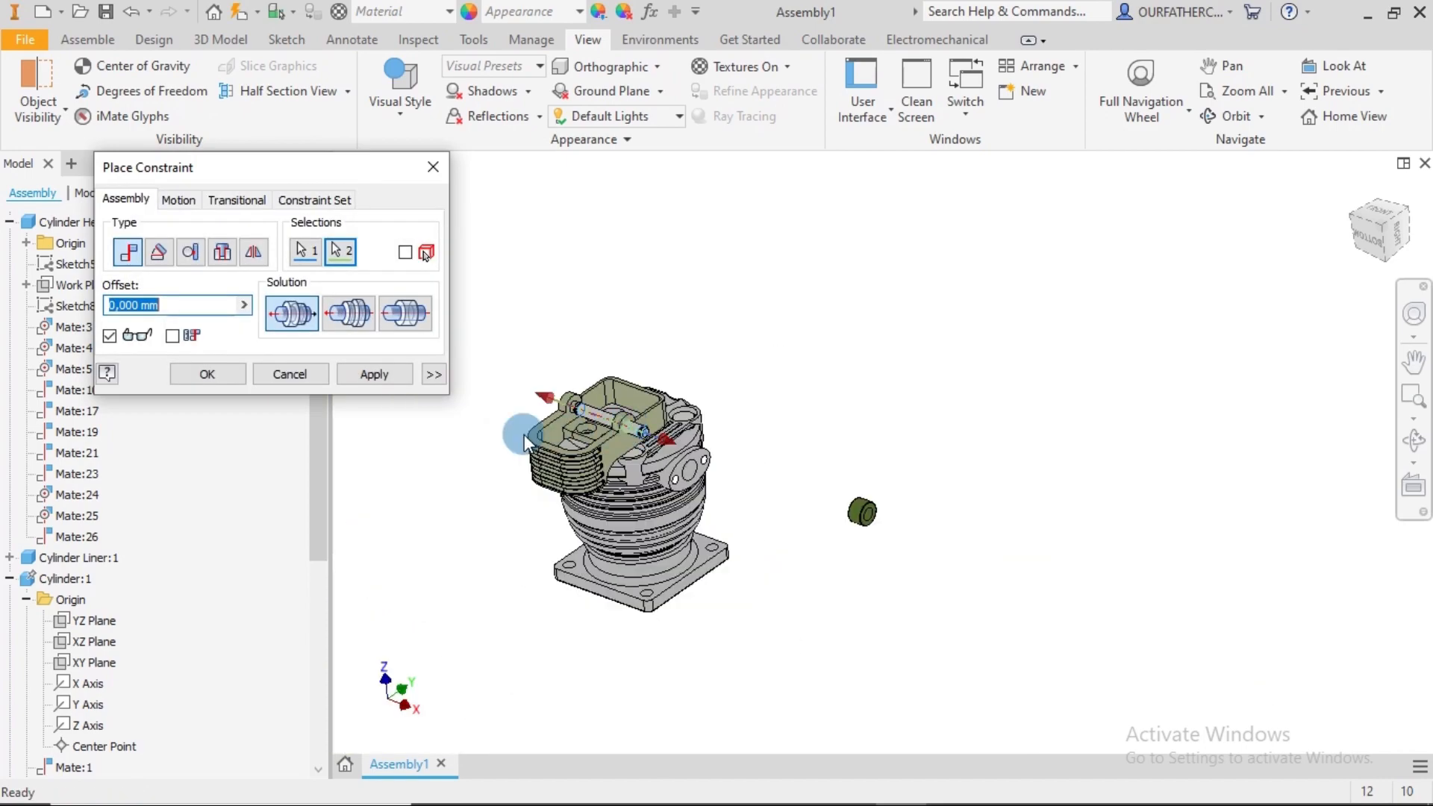
{"action": "left_click", "coordinate": [362, 377]}
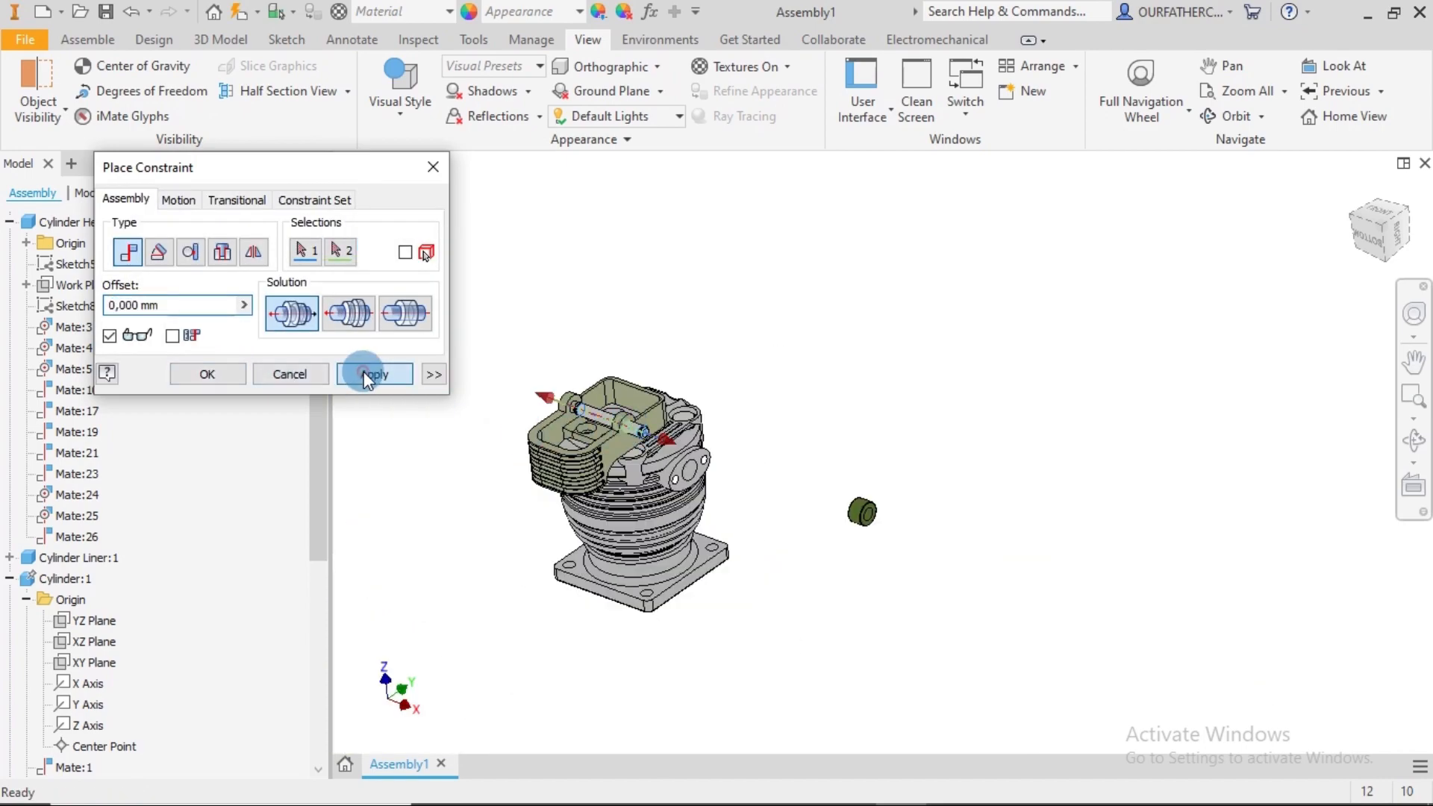
{"action": "left_click", "coordinate": [290, 373]}
{"action": "left_click", "coordinate": [808, 448]}
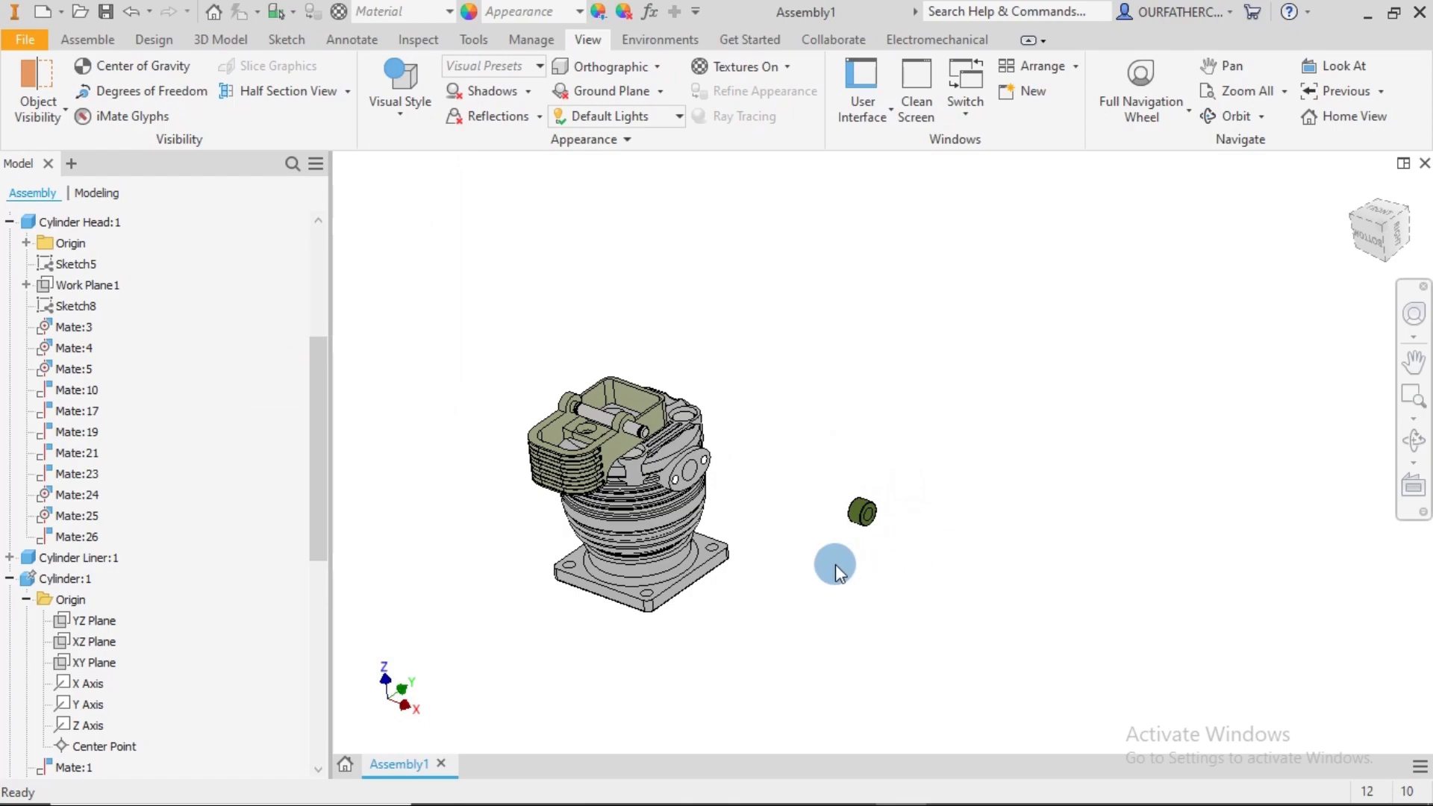
- Adjust the rocker arm axle in the bracket holes and slide the spacer sleeve along it to between the two lugs
{"action": "middle_click_drag", "start_coordinate": [777, 541], "coordinate": [826, 553], "text": "shift"}
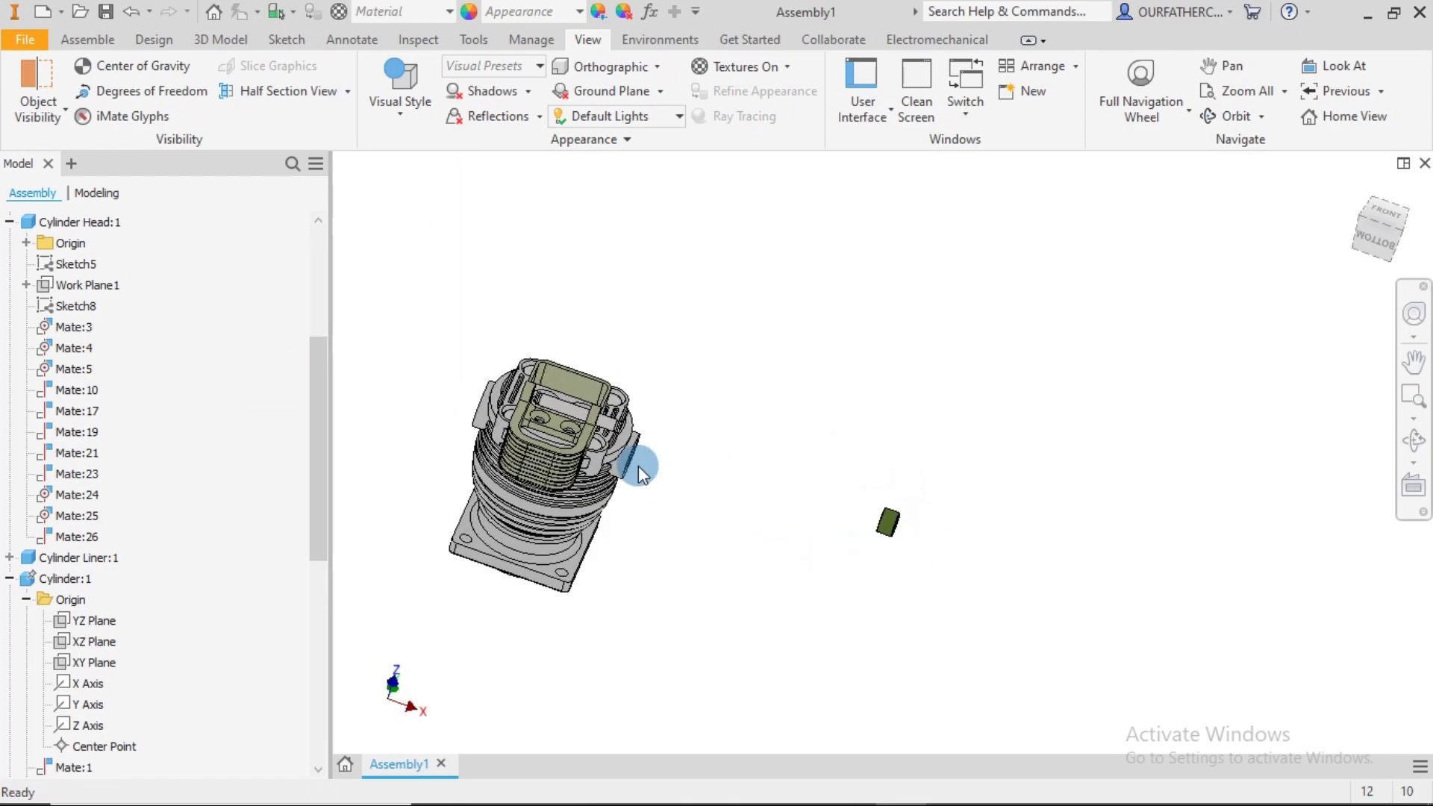
{"action": "left_click_drag", "start_coordinate": [572, 412], "coordinate": [547, 410]}
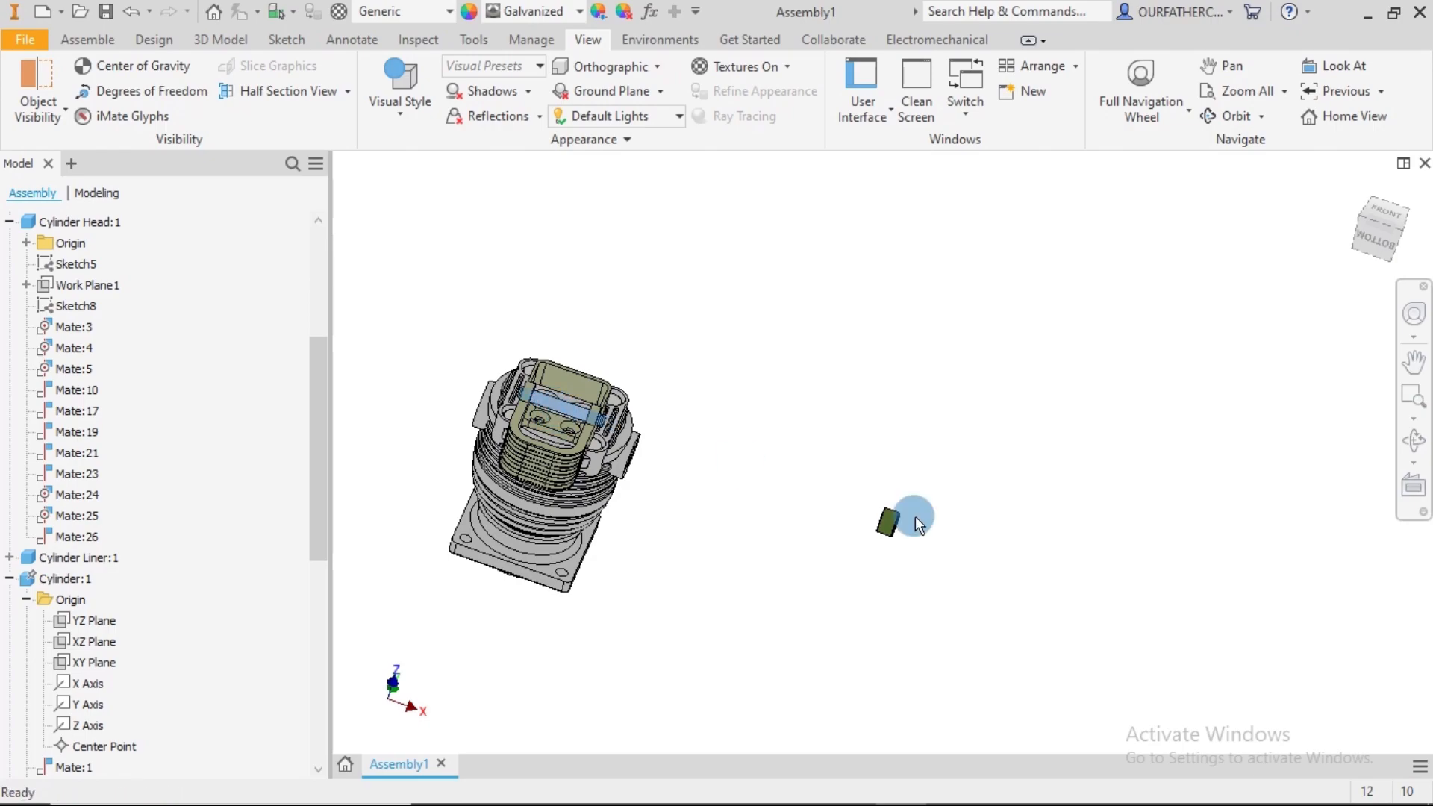
{"action": "left_click_drag", "start_coordinate": [893, 526], "coordinate": [571, 440]}
{"action": "left_click", "coordinate": [781, 455]}
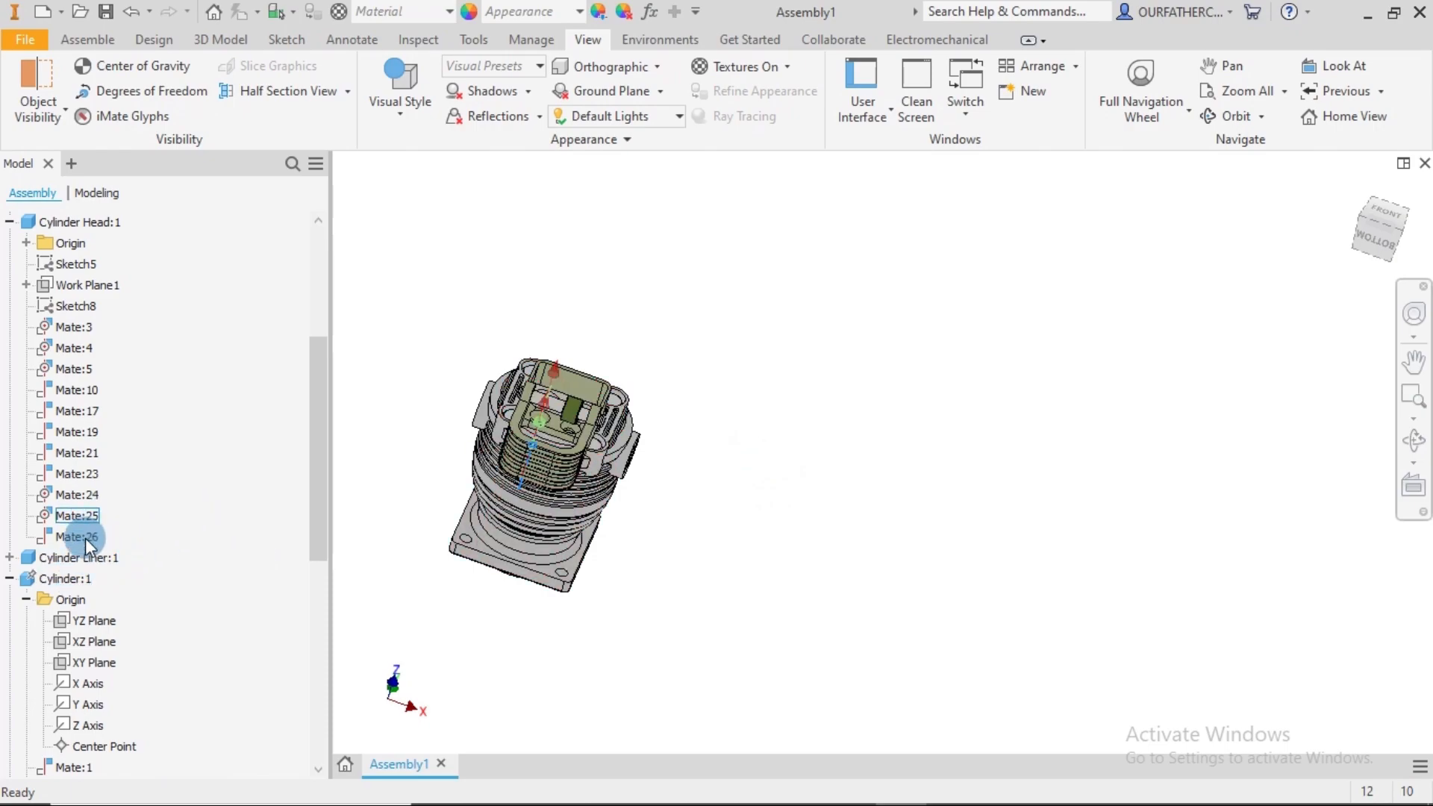
- Make the YZ origin plane of the rocker arm axle visible
{"action": "scroll", "coordinate": [79, 554], "scroll_direction": "down", "scroll_amount": 8}
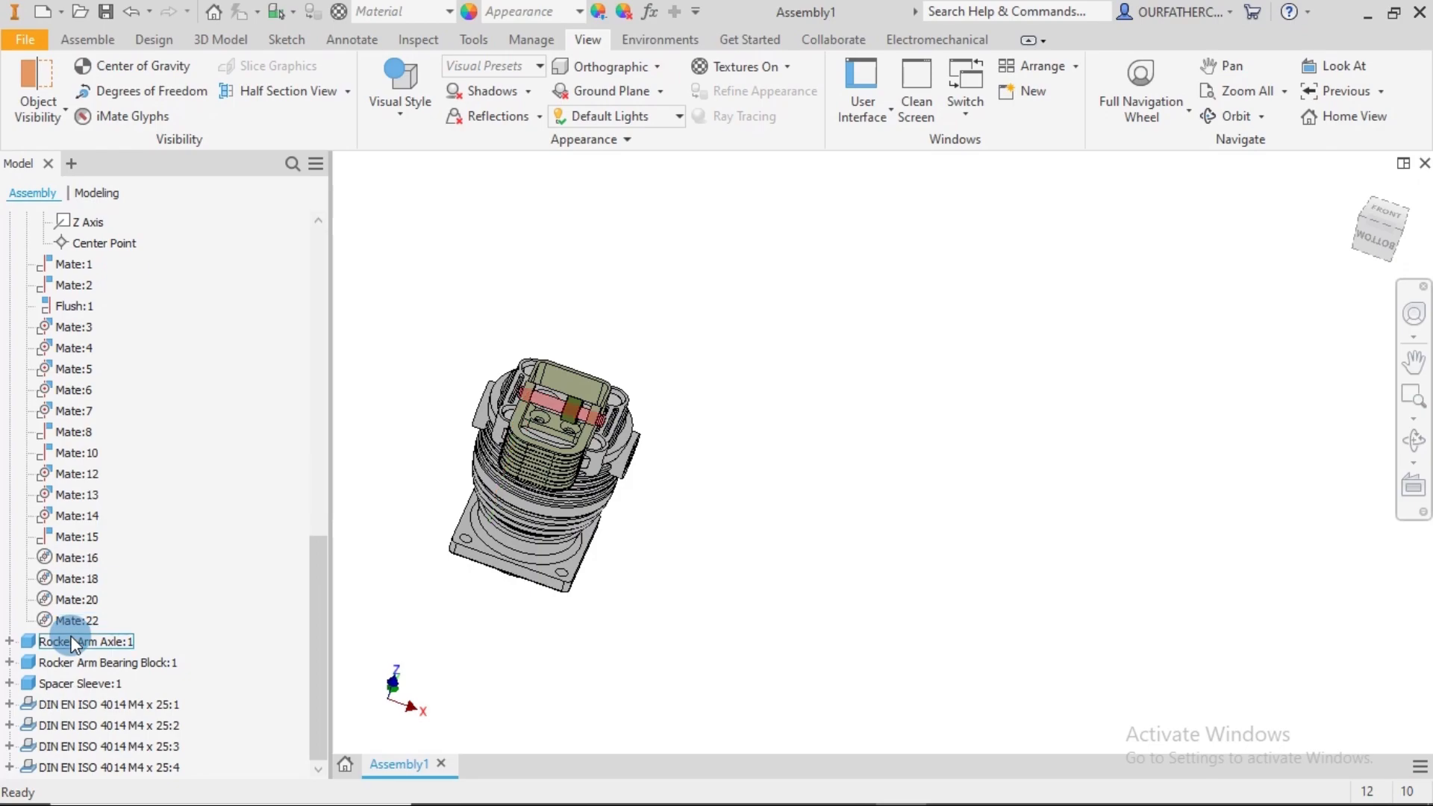
{"action": "left_click", "coordinate": [10, 641]}
{"action": "left_click", "coordinate": [27, 662]}
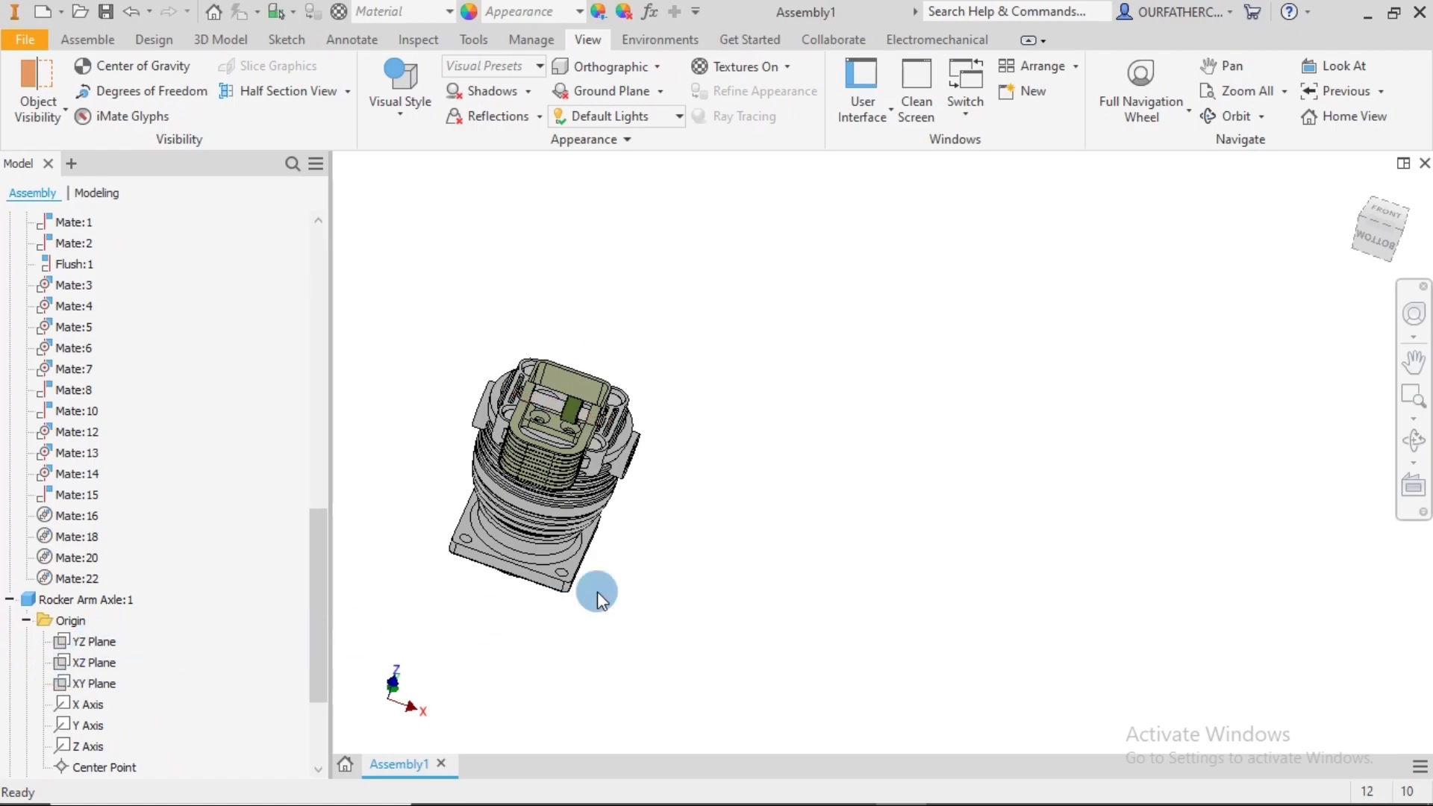
{"action": "middle_click_drag", "start_coordinate": [642, 588], "coordinate": [618, 569], "text": "shift"}
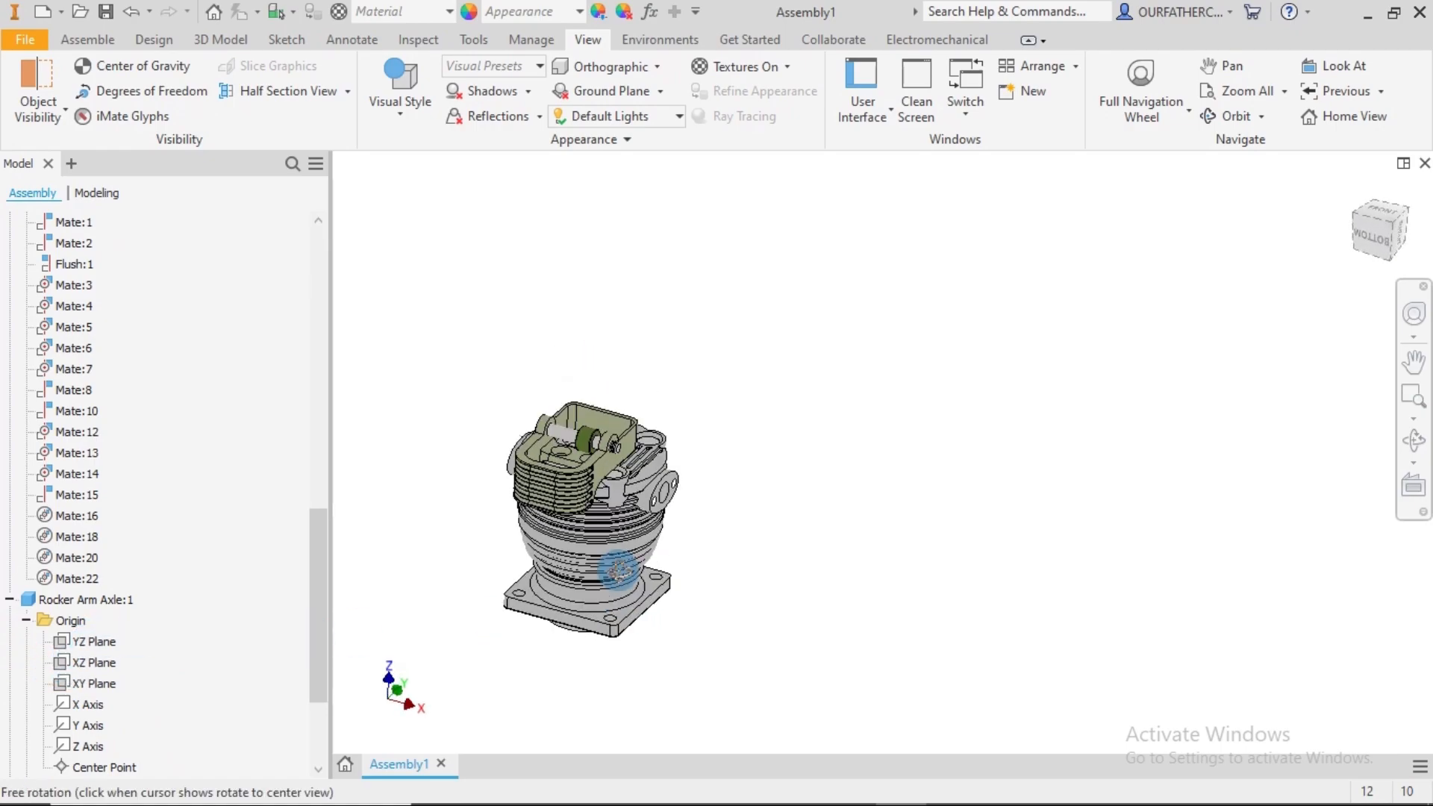
{"action": "scroll", "coordinate": [579, 433], "scroll_direction": "up", "scroll_amount": 5}
{"action": "left_click", "coordinate": [635, 442]}
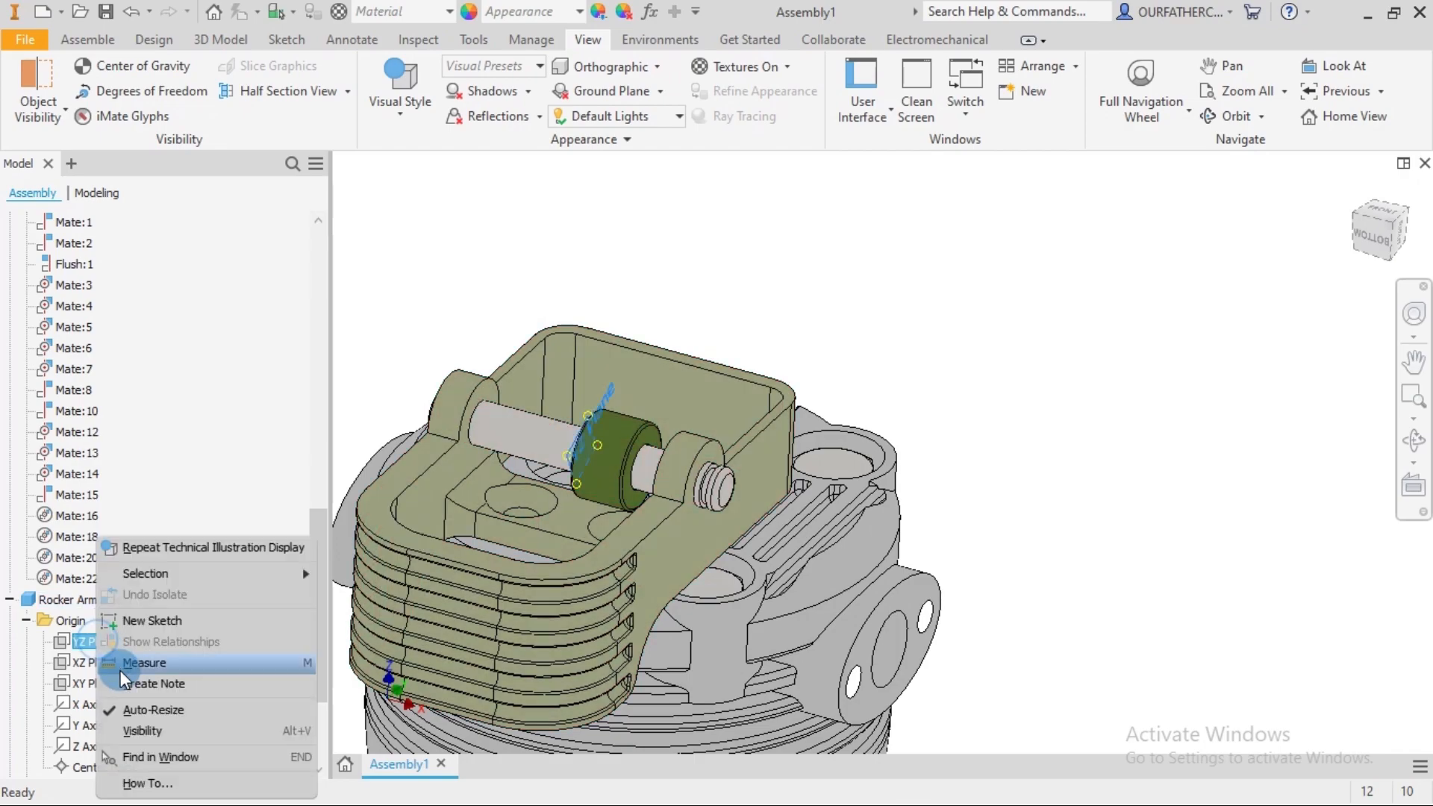
{"action": "left_click", "coordinate": [143, 730]}
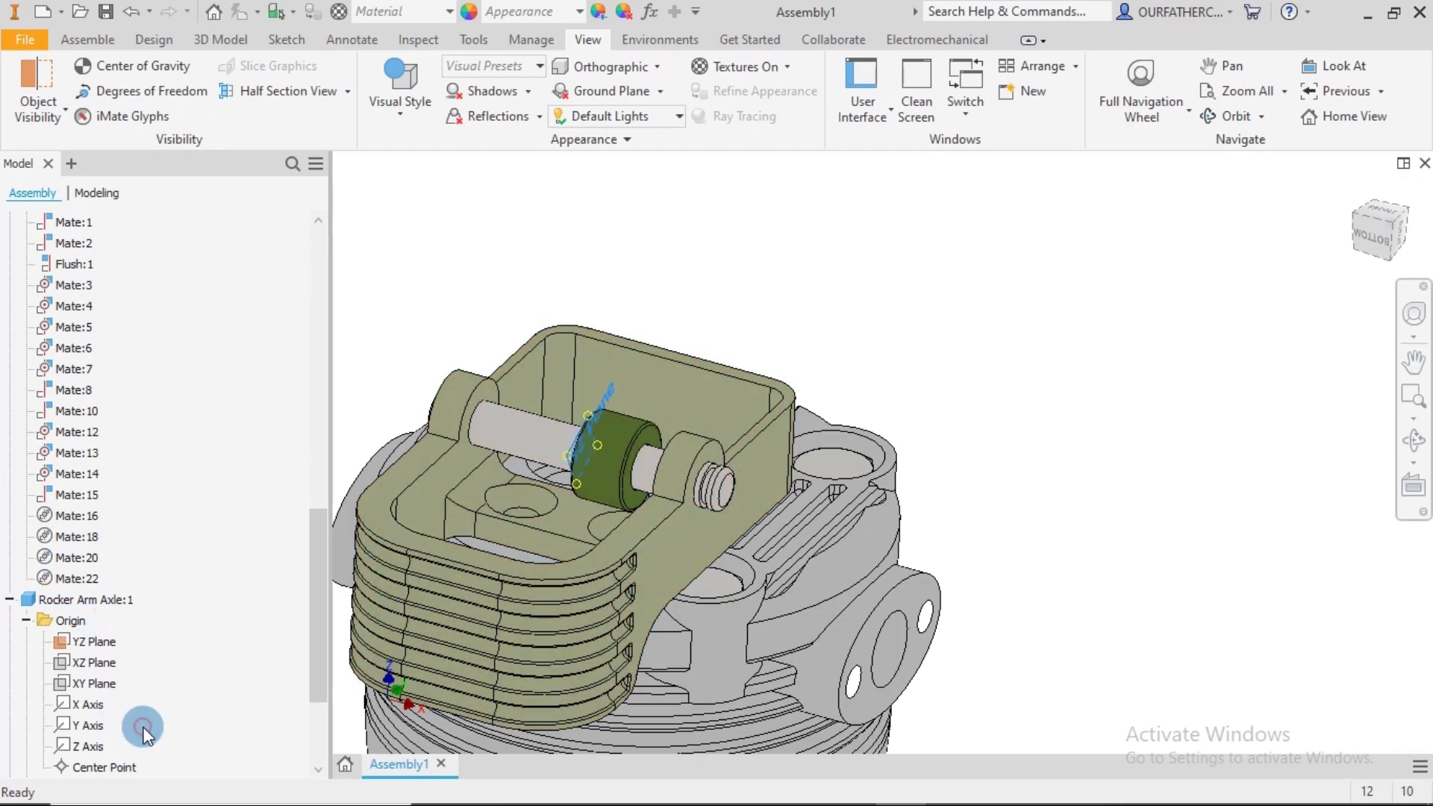
{"action": "left_click", "coordinate": [10, 599]}
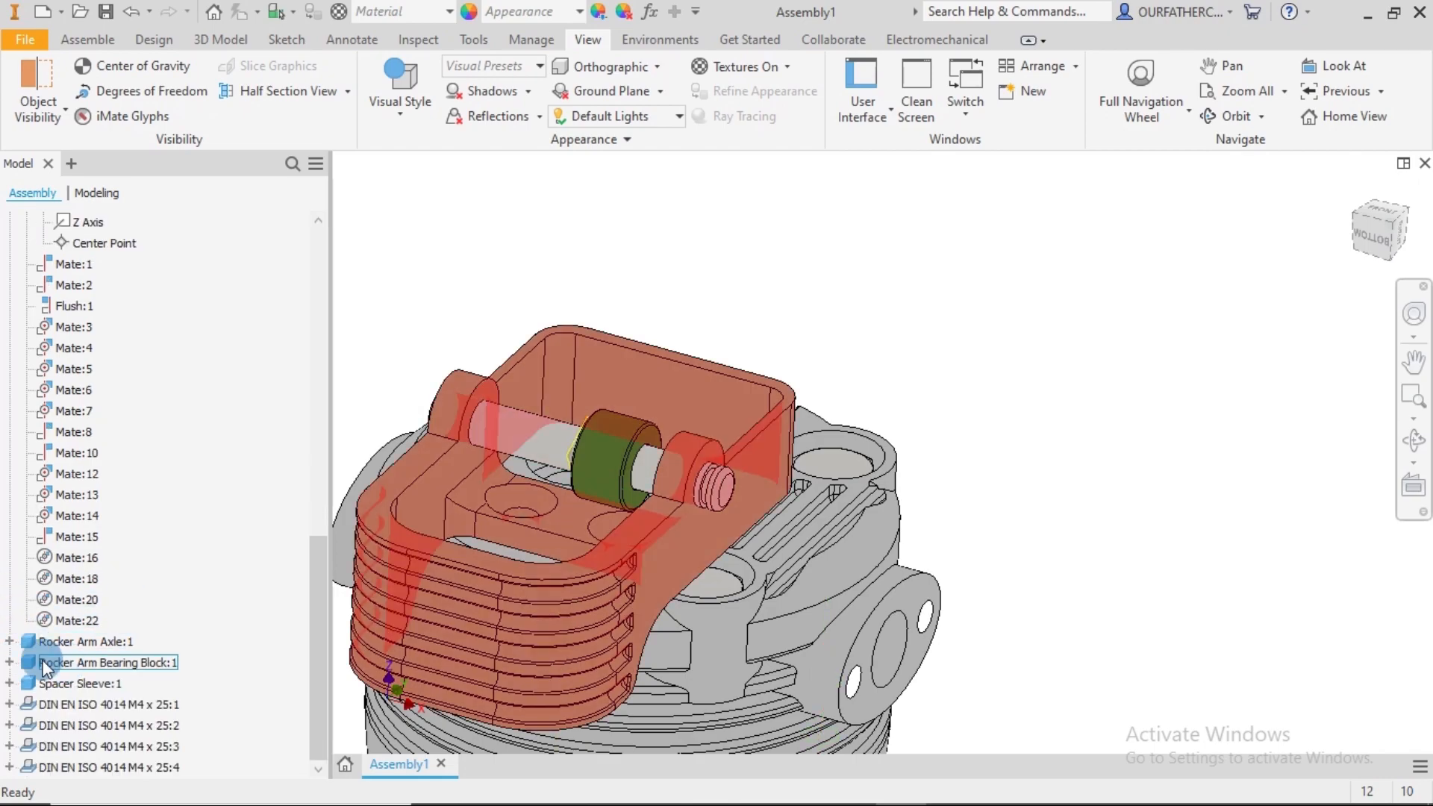
- Make the YZ origin plane of the rocker arm bearing block visible
{"action": "left_click", "coordinate": [10, 663]}
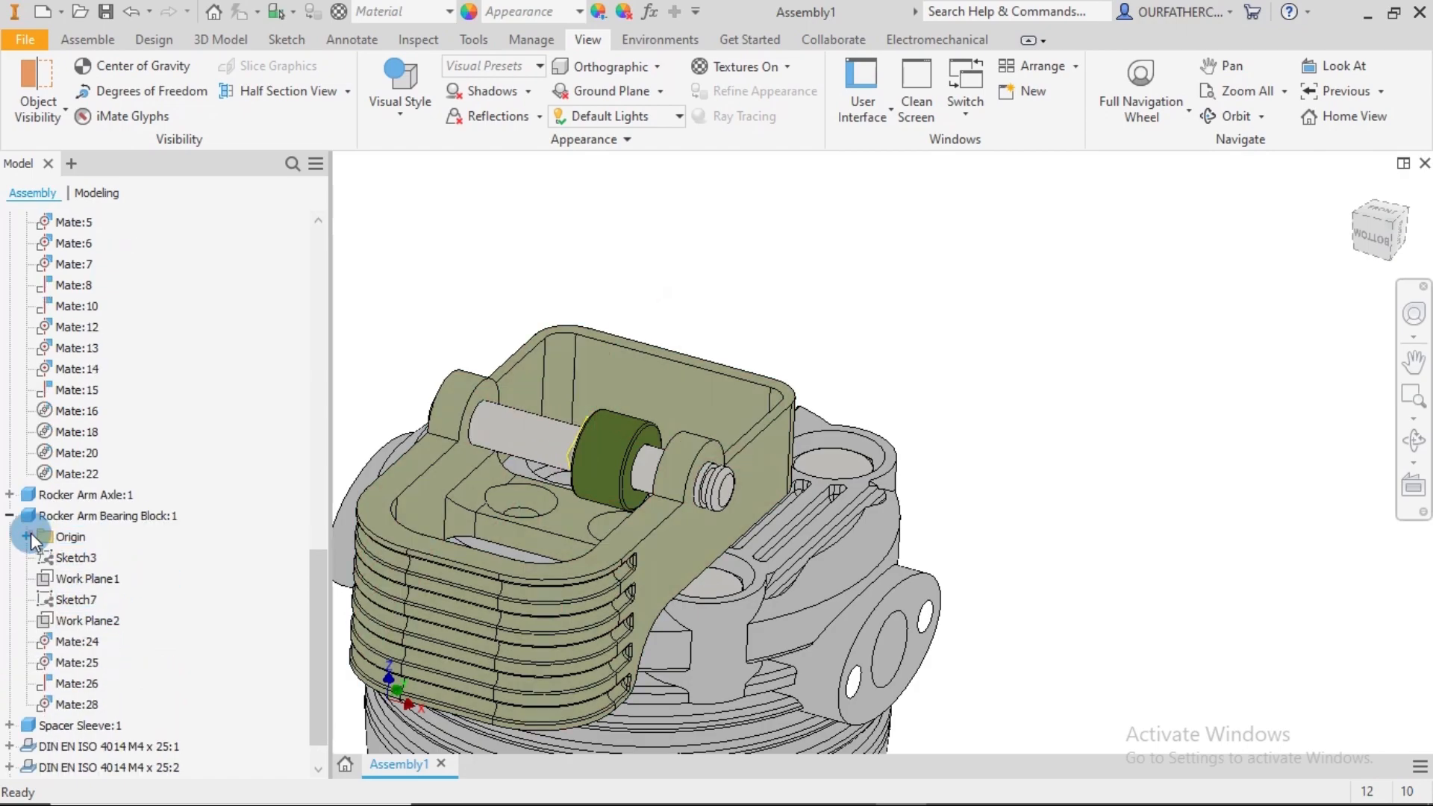
{"action": "left_click", "coordinate": [28, 536]}
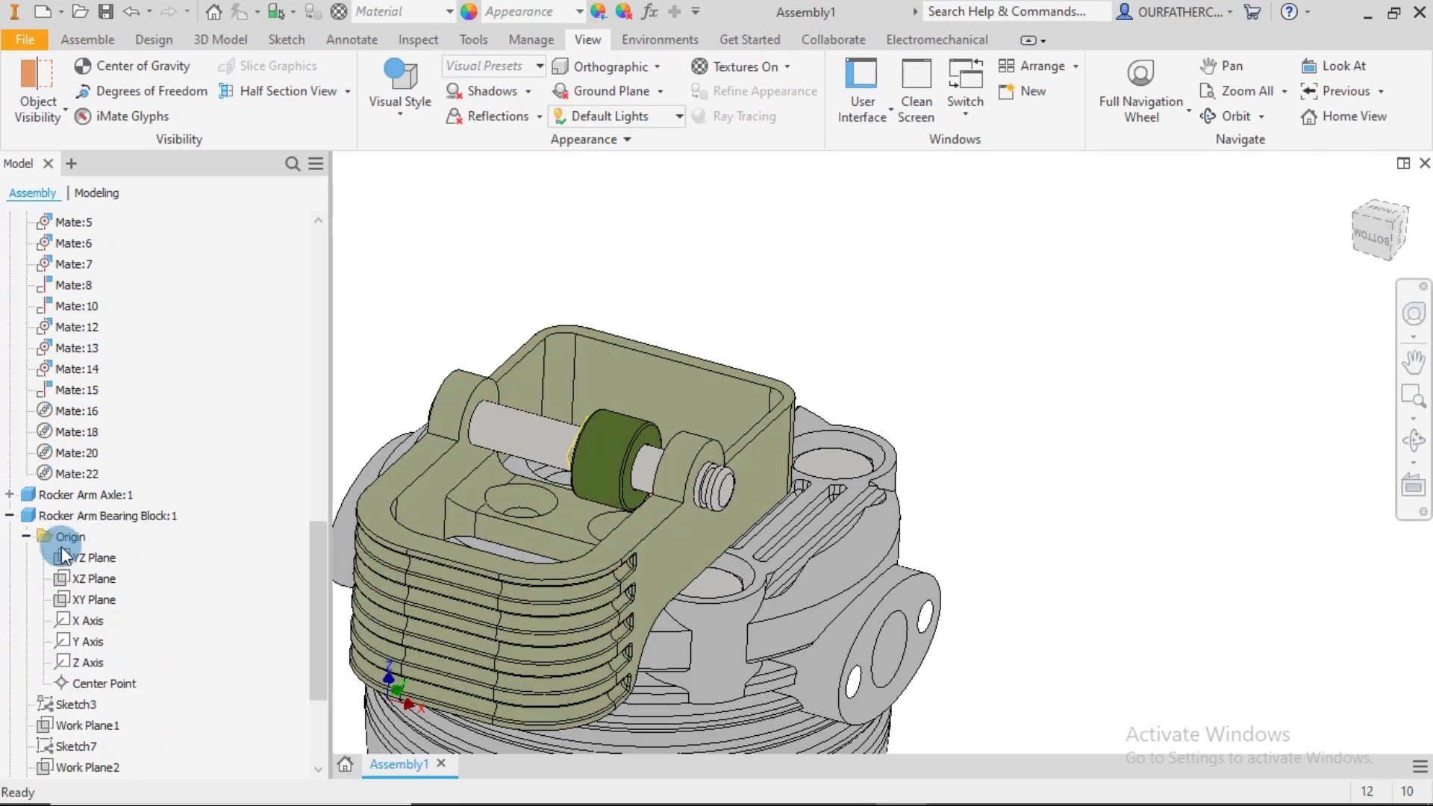
{"action": "right_click", "coordinate": [105, 560]}
{"action": "left_click", "coordinate": [166, 733]}
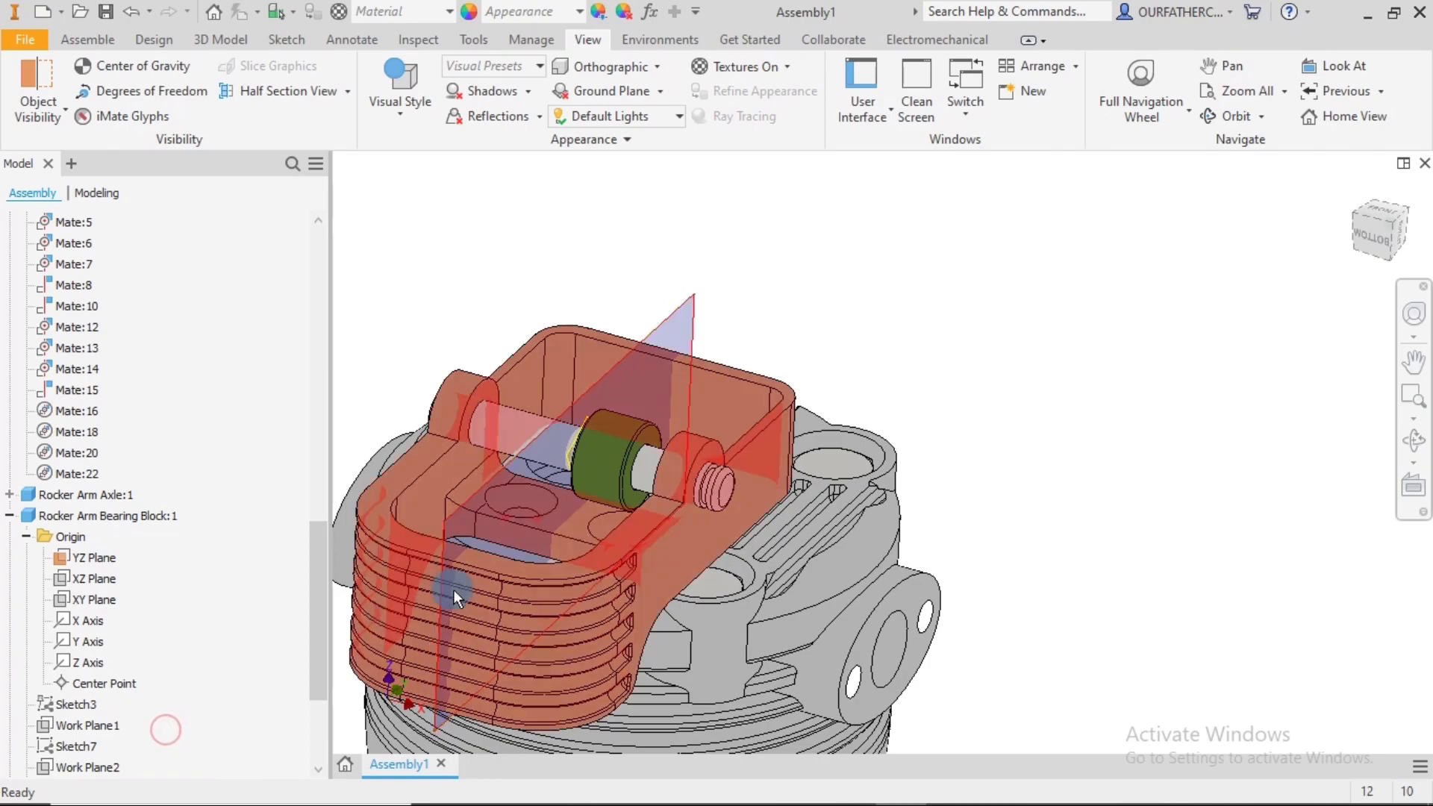
{"action": "left_click", "coordinate": [1095, 489]}
{"action": "middle_click_drag", "start_coordinate": [1143, 469], "coordinate": [747, 492], "text": "shift"}
{"action": "scroll", "coordinate": [135, 575], "scroll_direction": "down", "scroll_amount": 1}
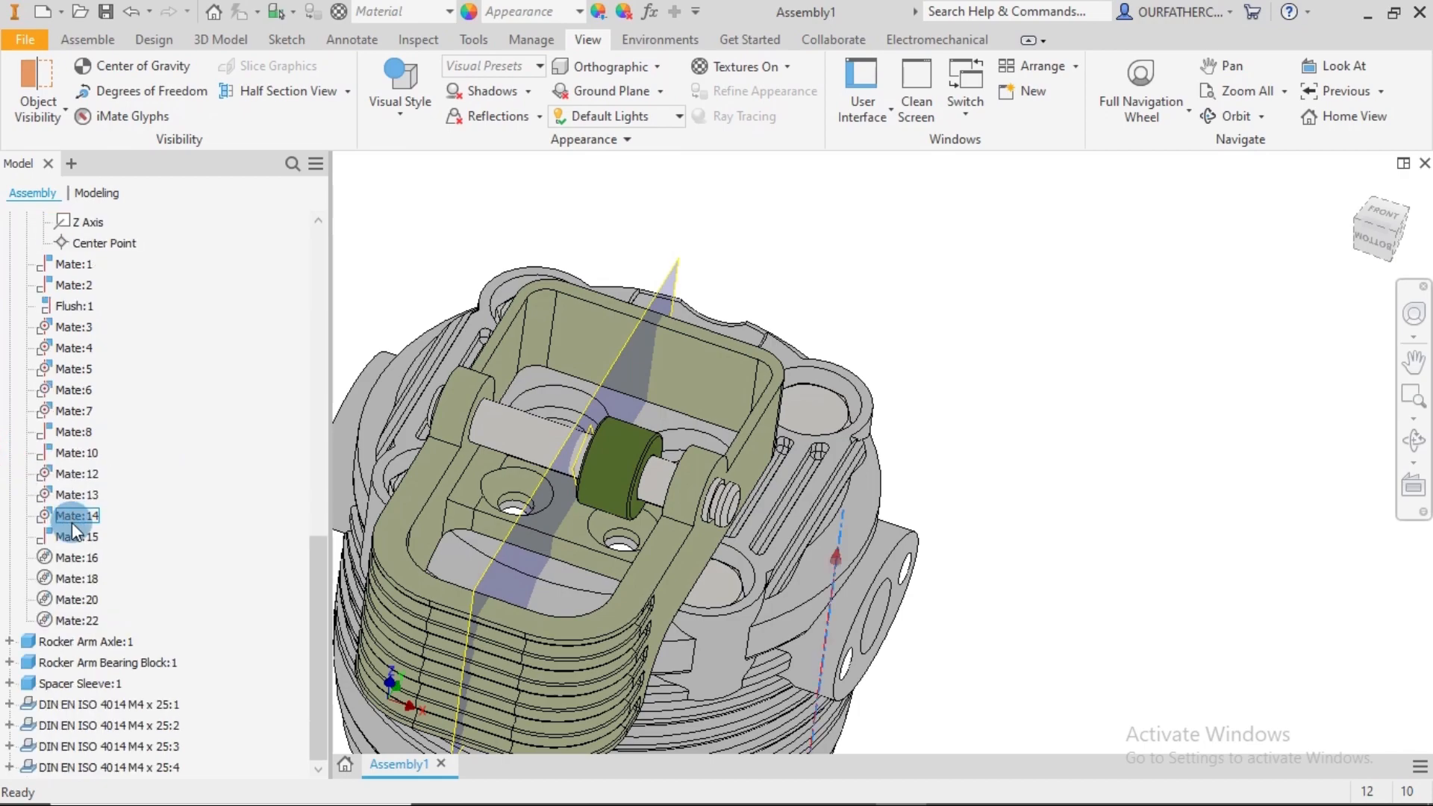
- Make the spacer sleeve's YZ origin plane visible and slide the sleeve along the axle's axis until it is clear of the cylinder head
{"action": "left_click", "coordinate": [9, 683]}
{"action": "left_click", "coordinate": [75, 704]}
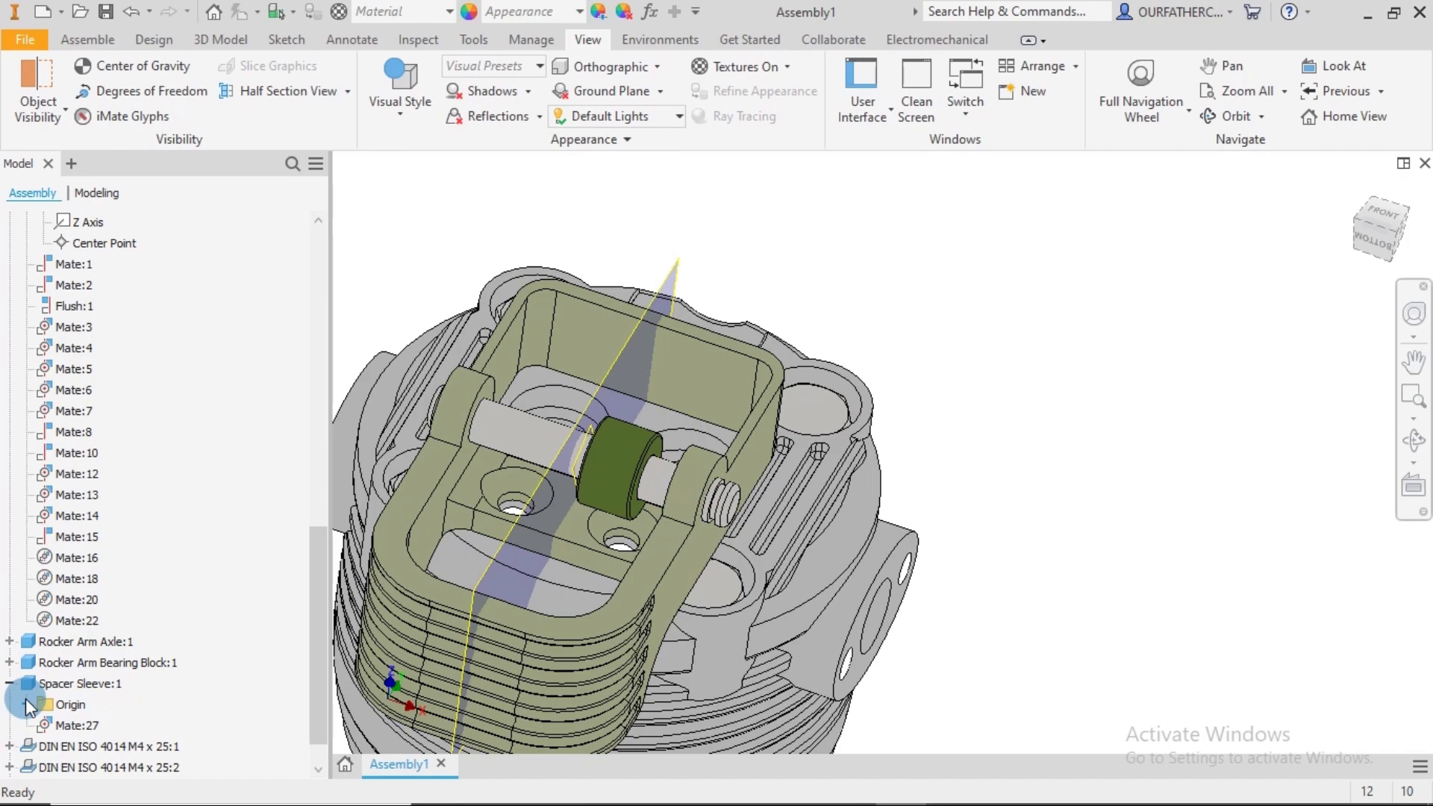
{"action": "left_click", "coordinate": [80, 662]}
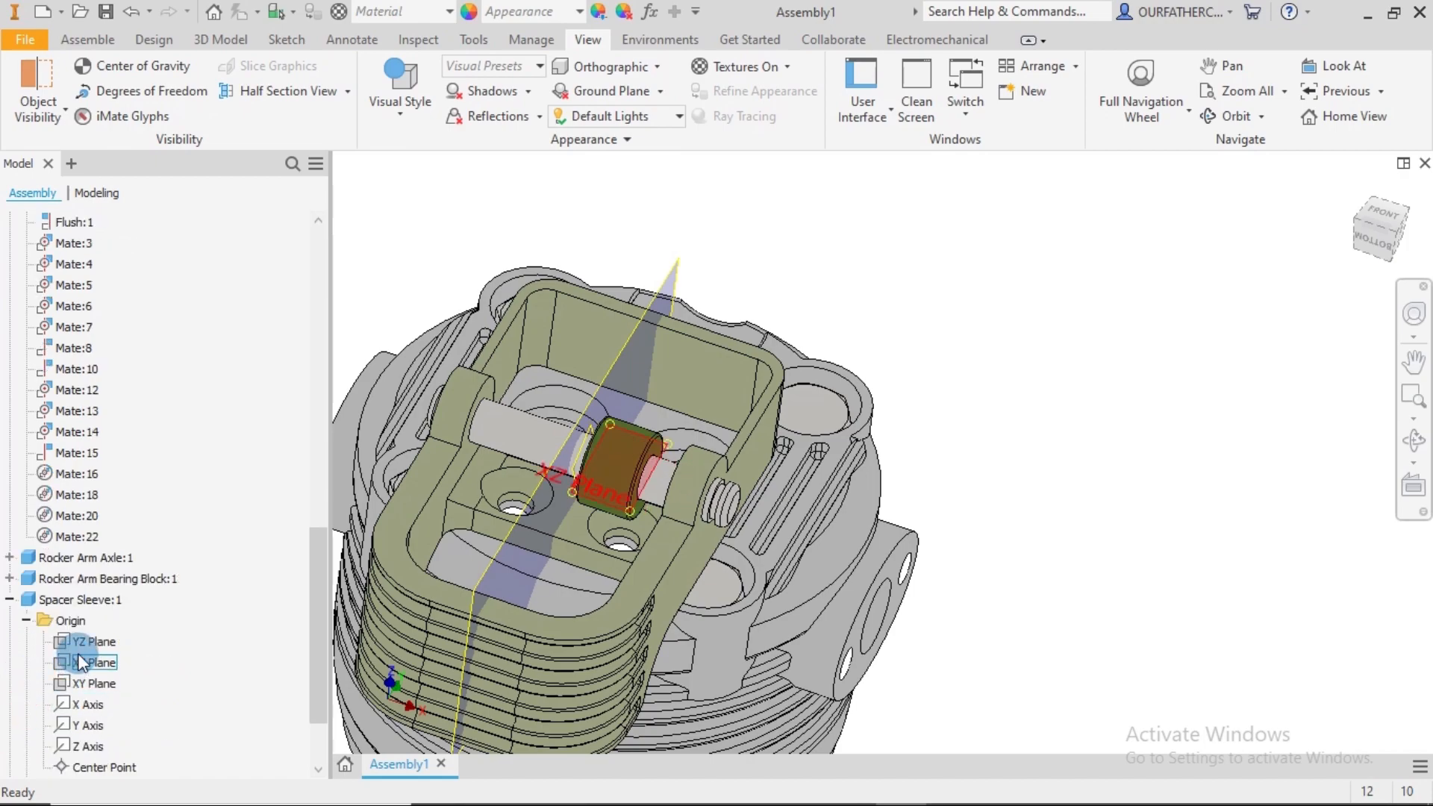
{"action": "right_click", "coordinate": [79, 642]}
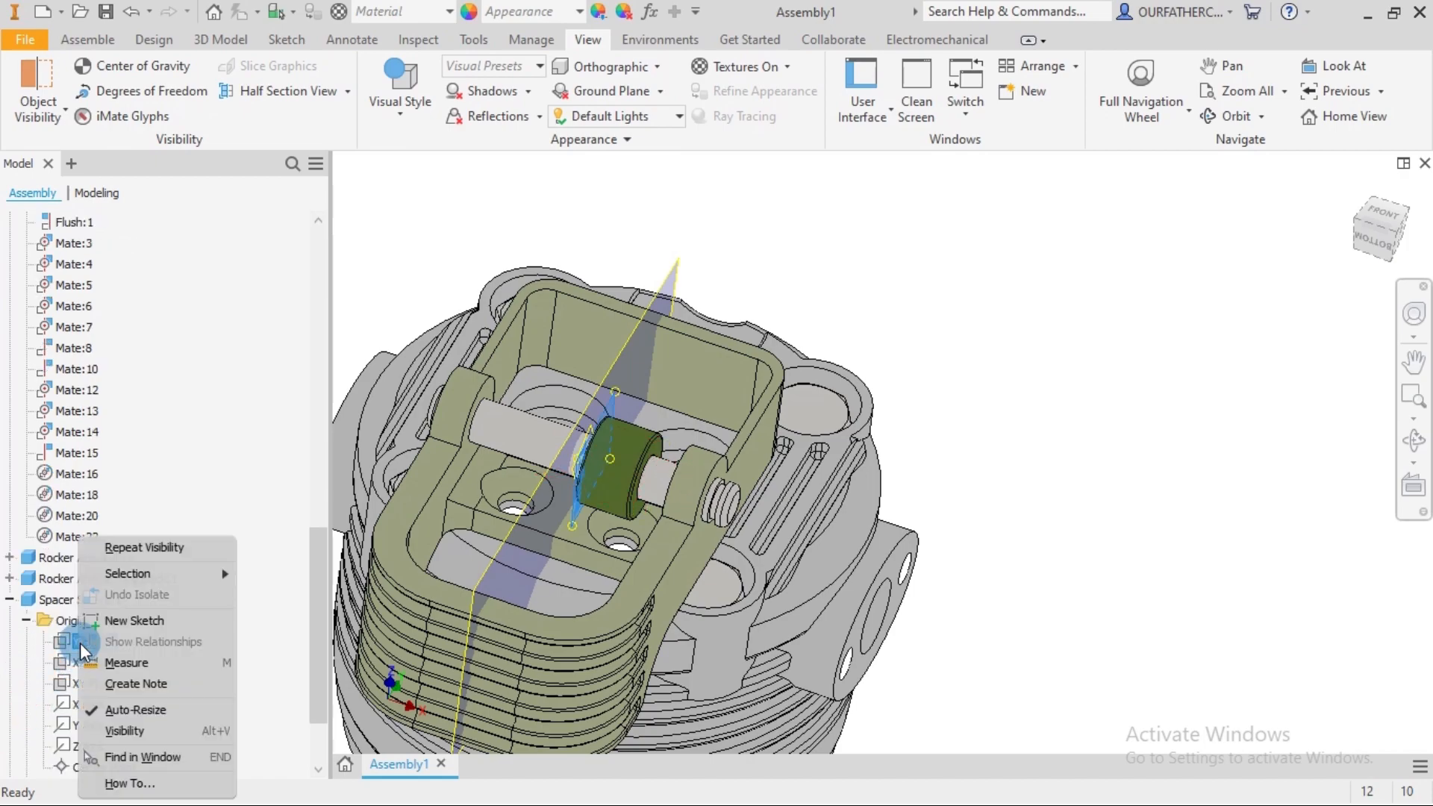
{"action": "left_click", "coordinate": [121, 730]}
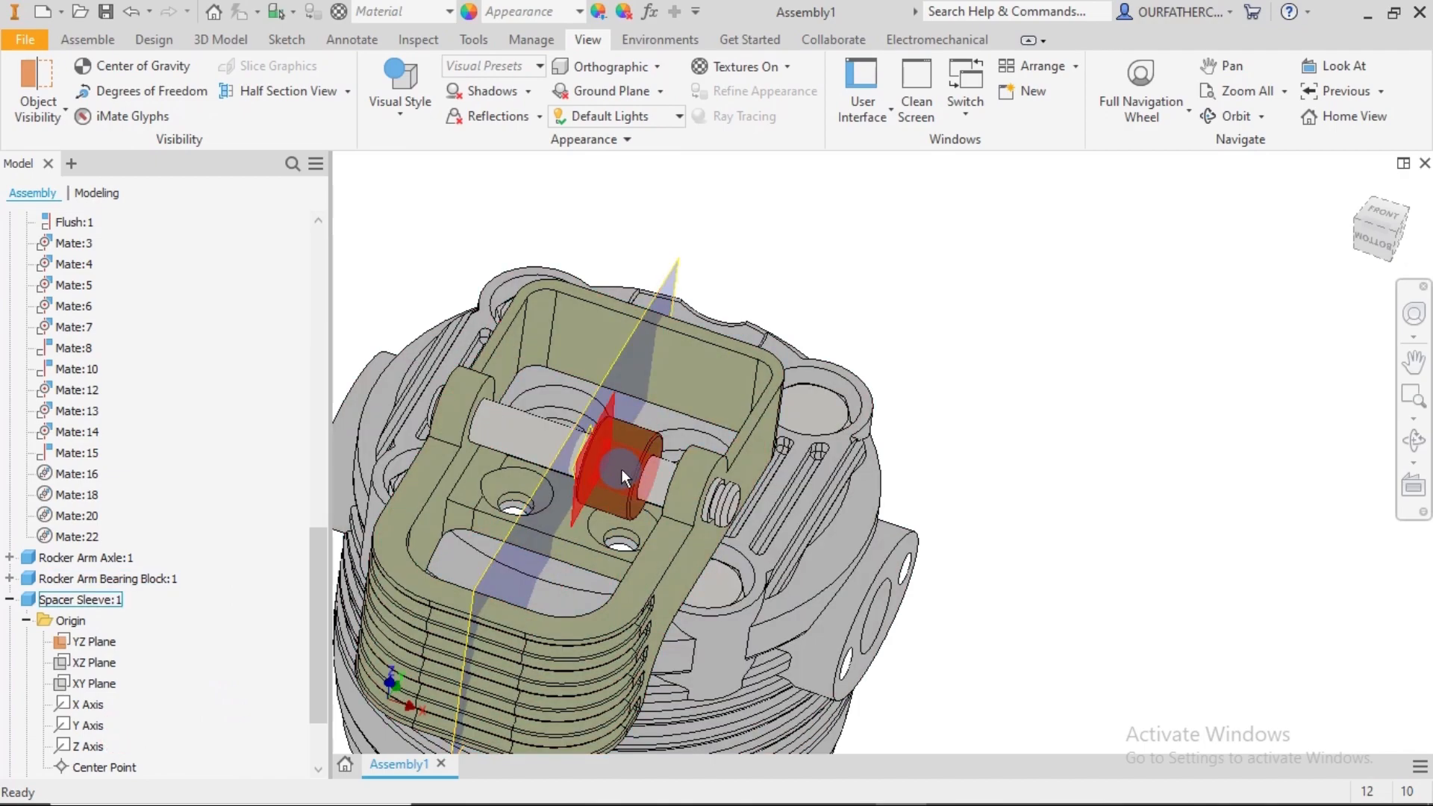
{"action": "left_click_drag", "start_coordinate": [621, 469], "coordinate": [1083, 563]}
{"action": "left_click", "coordinate": [1006, 556]}
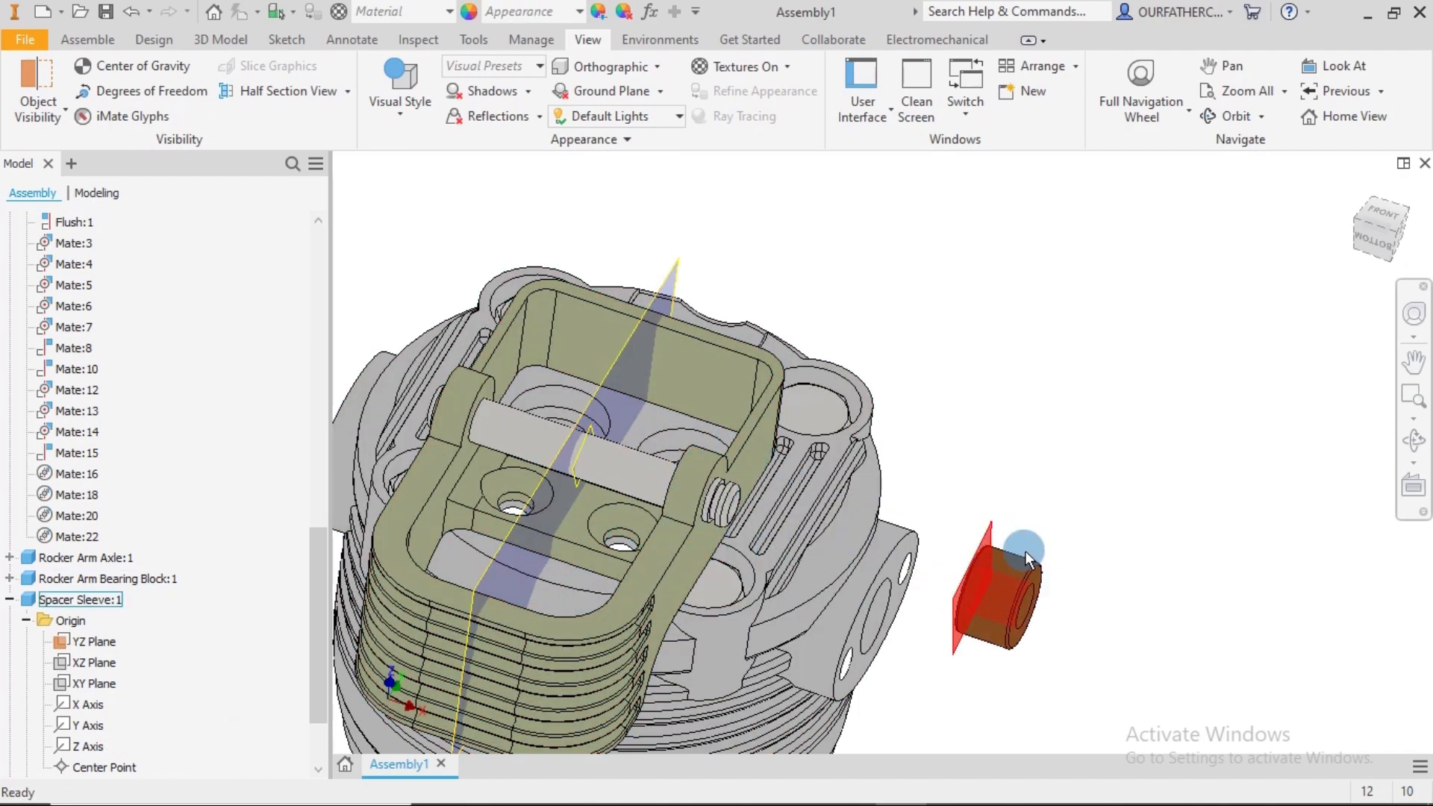
{"action": "scroll", "coordinate": [132, 674], "scroll_direction": "down", "scroll_amount": 5}
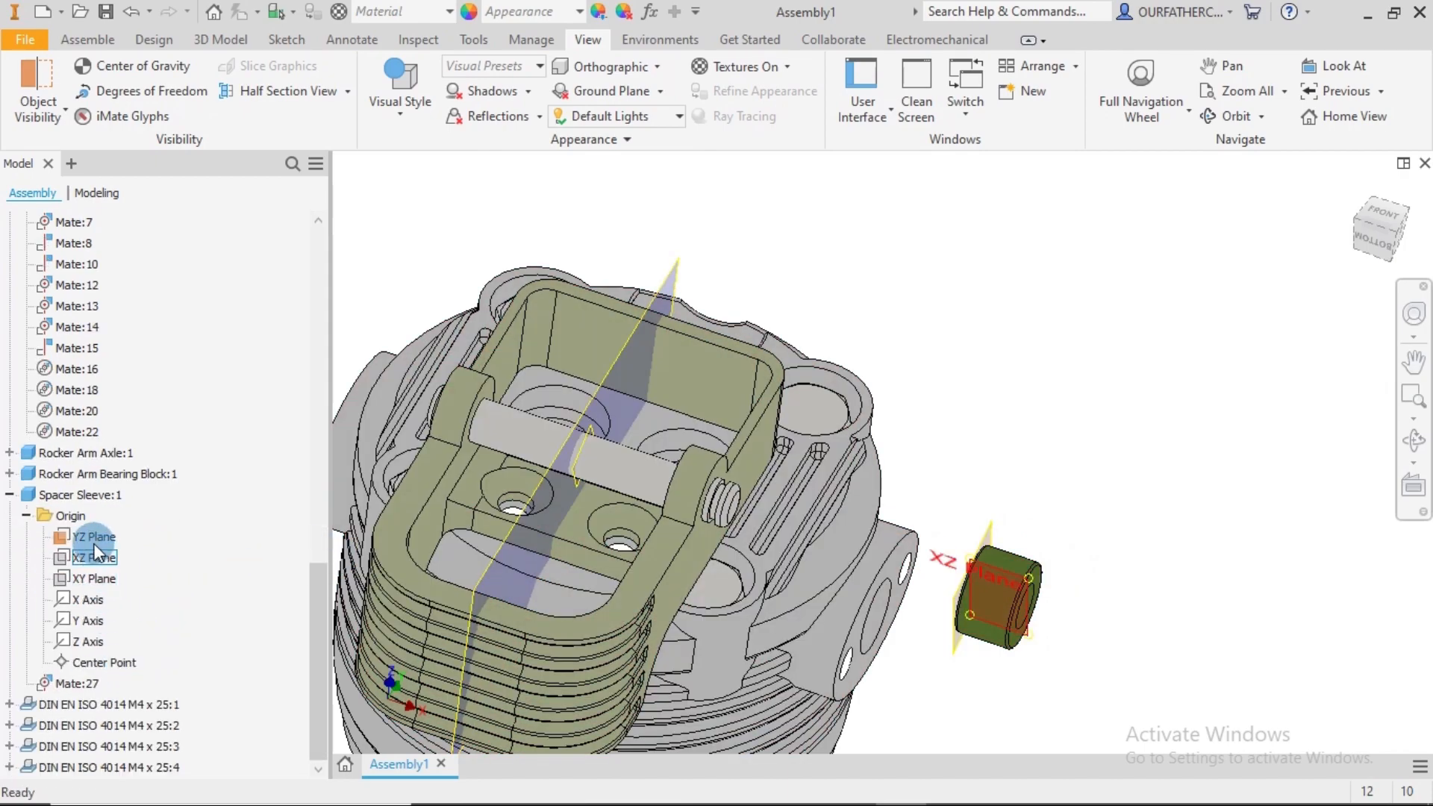
{"action": "right_click", "coordinate": [88, 492]}
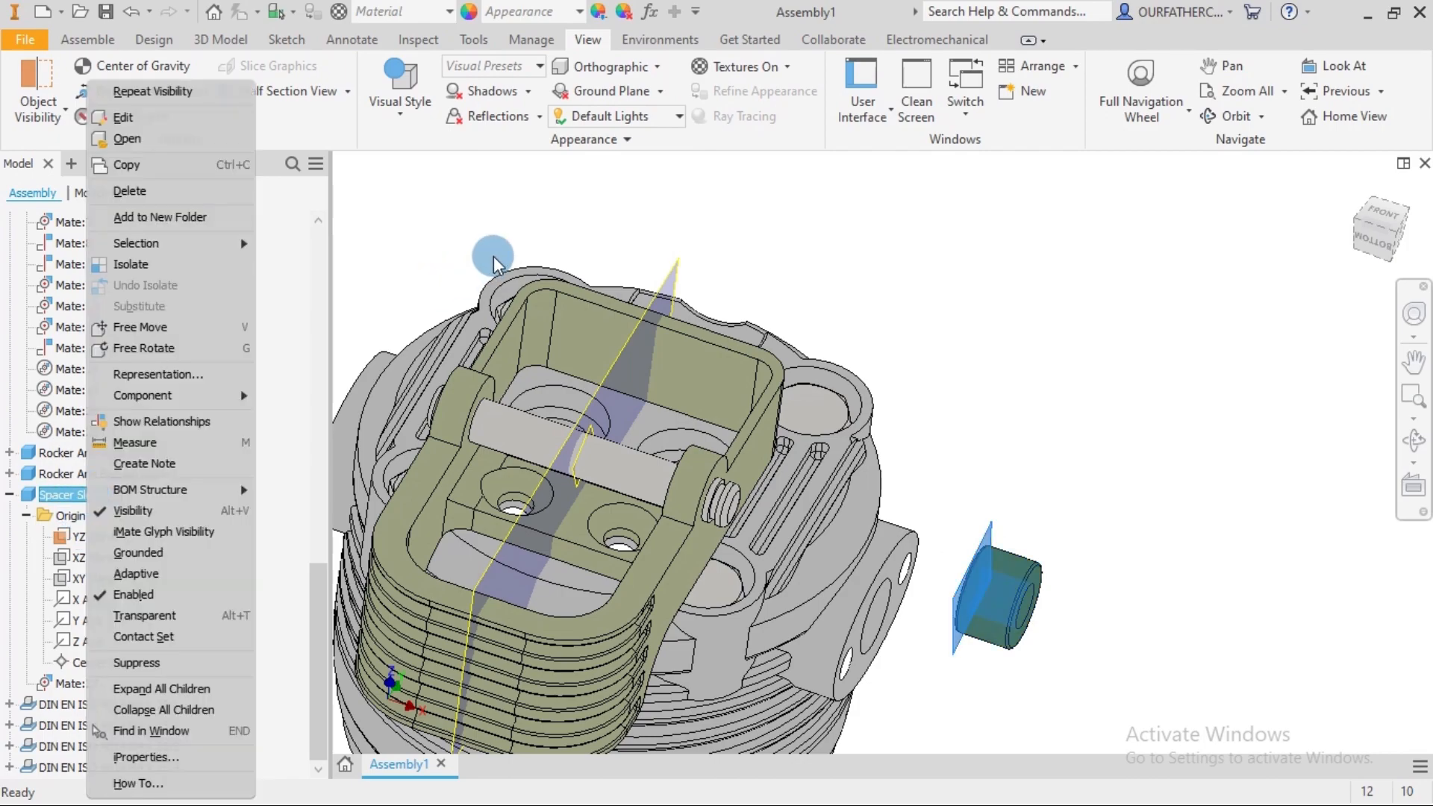
{"action": "left_click", "coordinate": [503, 217]}
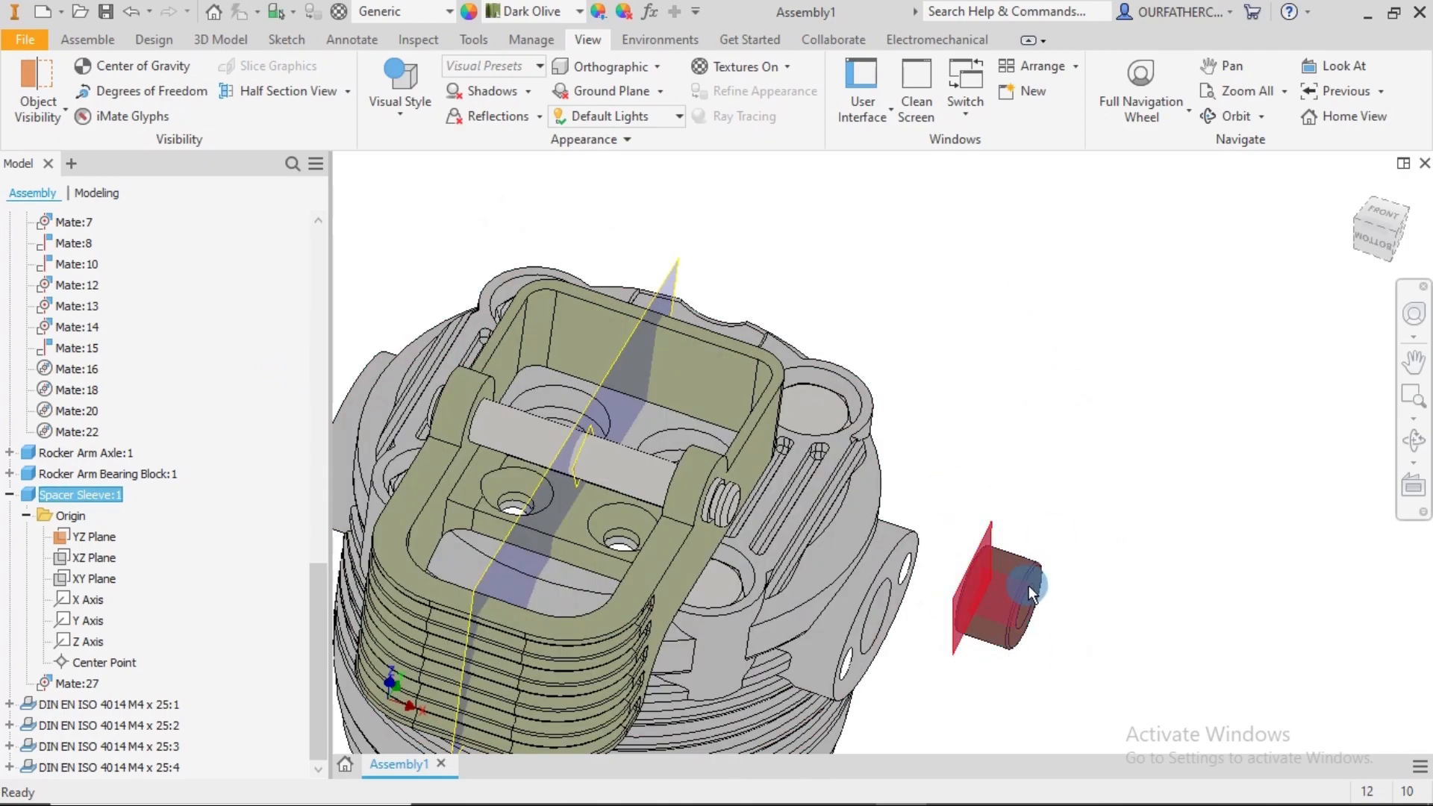
{"action": "left_click", "coordinate": [79, 494]}
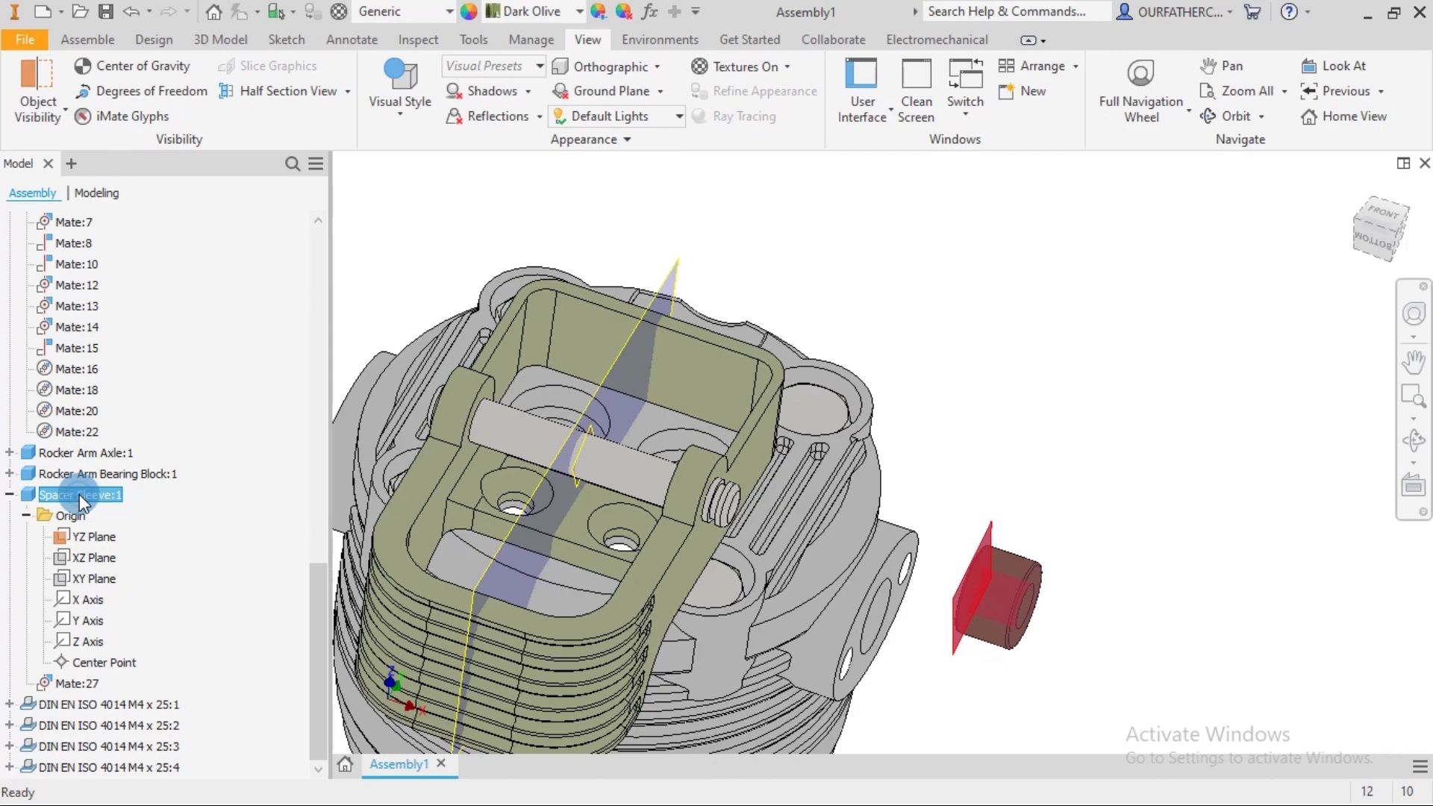
{"action": "right_click", "coordinate": [79, 494]}
{"action": "left_click", "coordinate": [385, 235]}
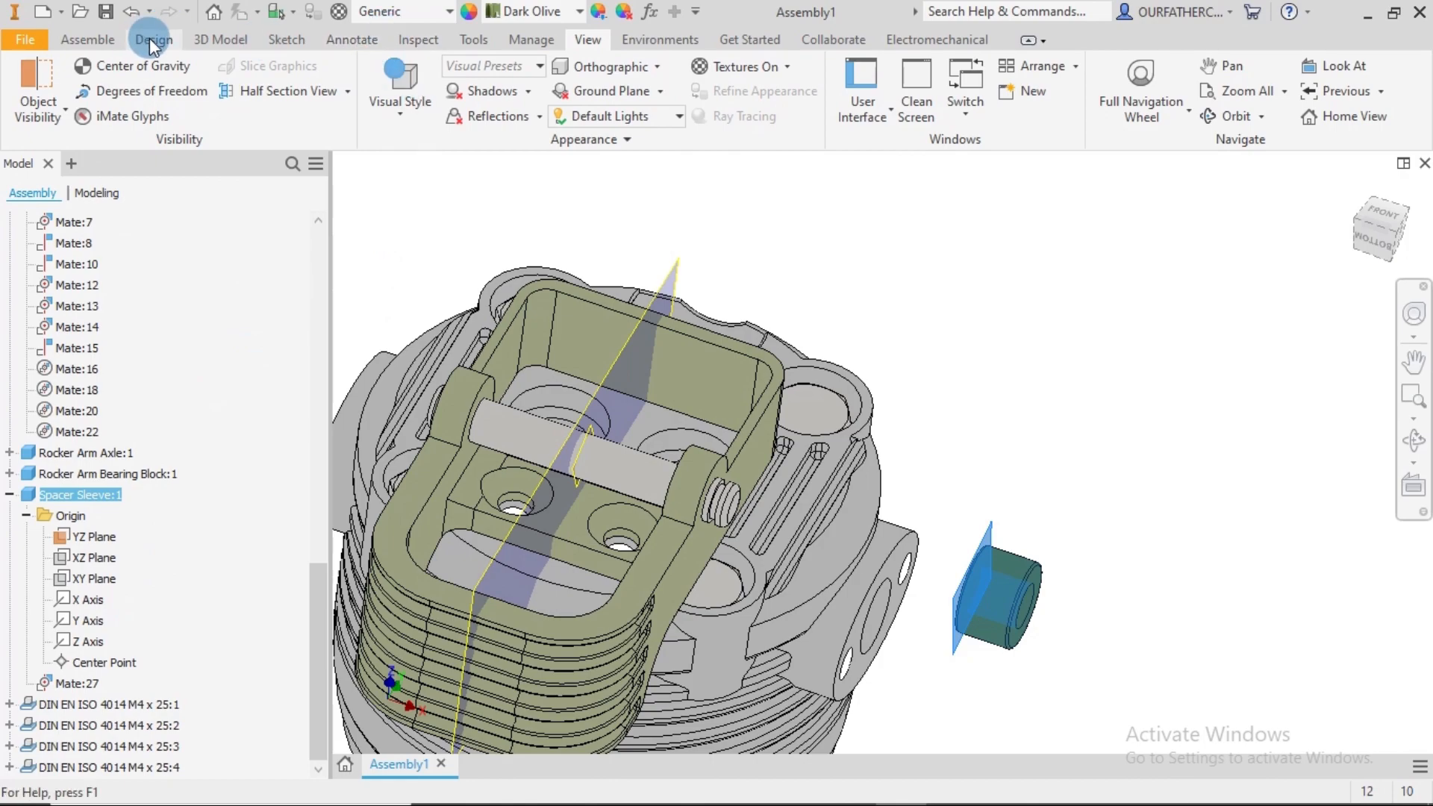
{"action": "left_click", "coordinate": [215, 40]}
{"action": "left_click", "coordinate": [969, 570]}
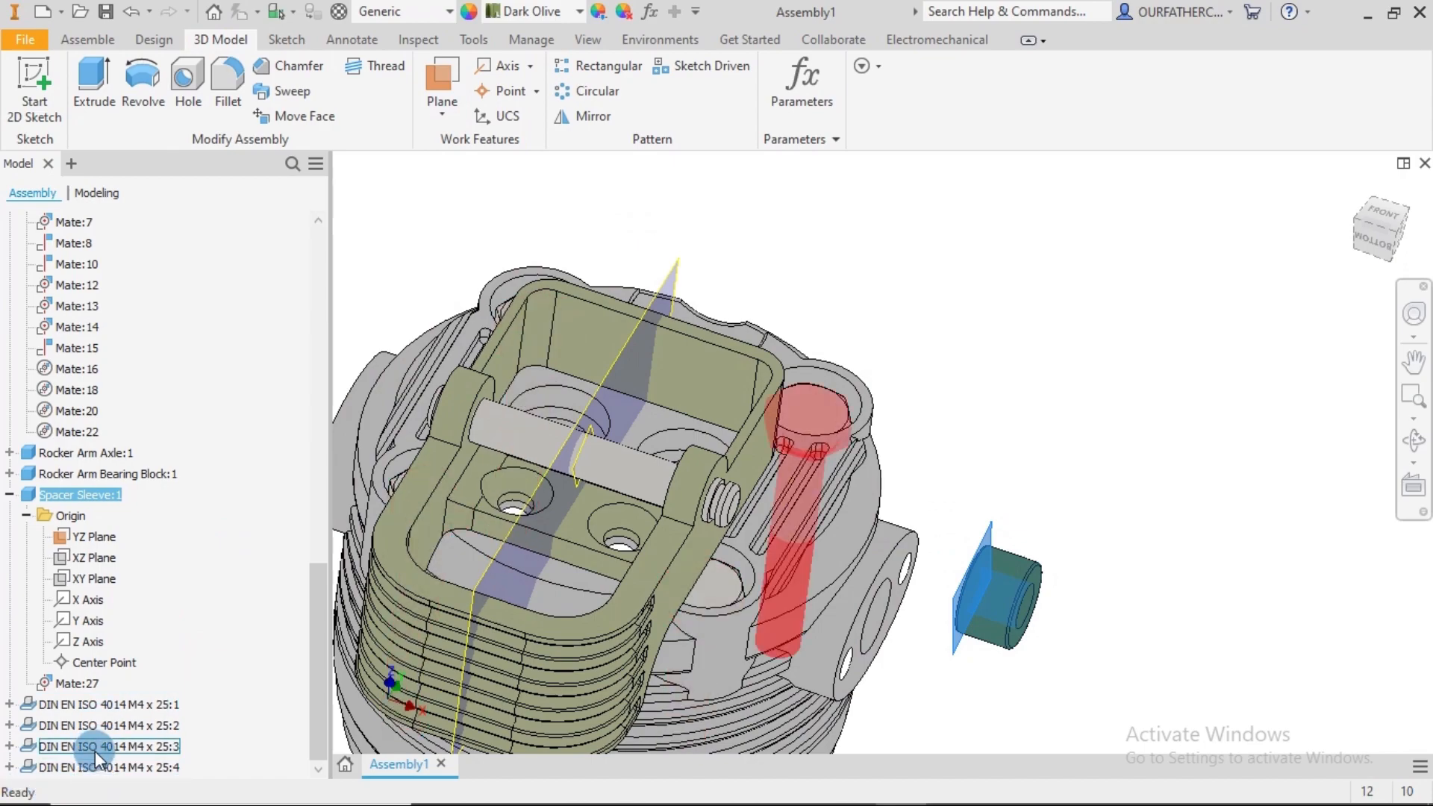
{"action": "scroll", "coordinate": [119, 459], "scroll_direction": "up", "scroll_amount": 10}
{"action": "scroll", "coordinate": [134, 463], "scroll_direction": "down", "scroll_amount": 10}
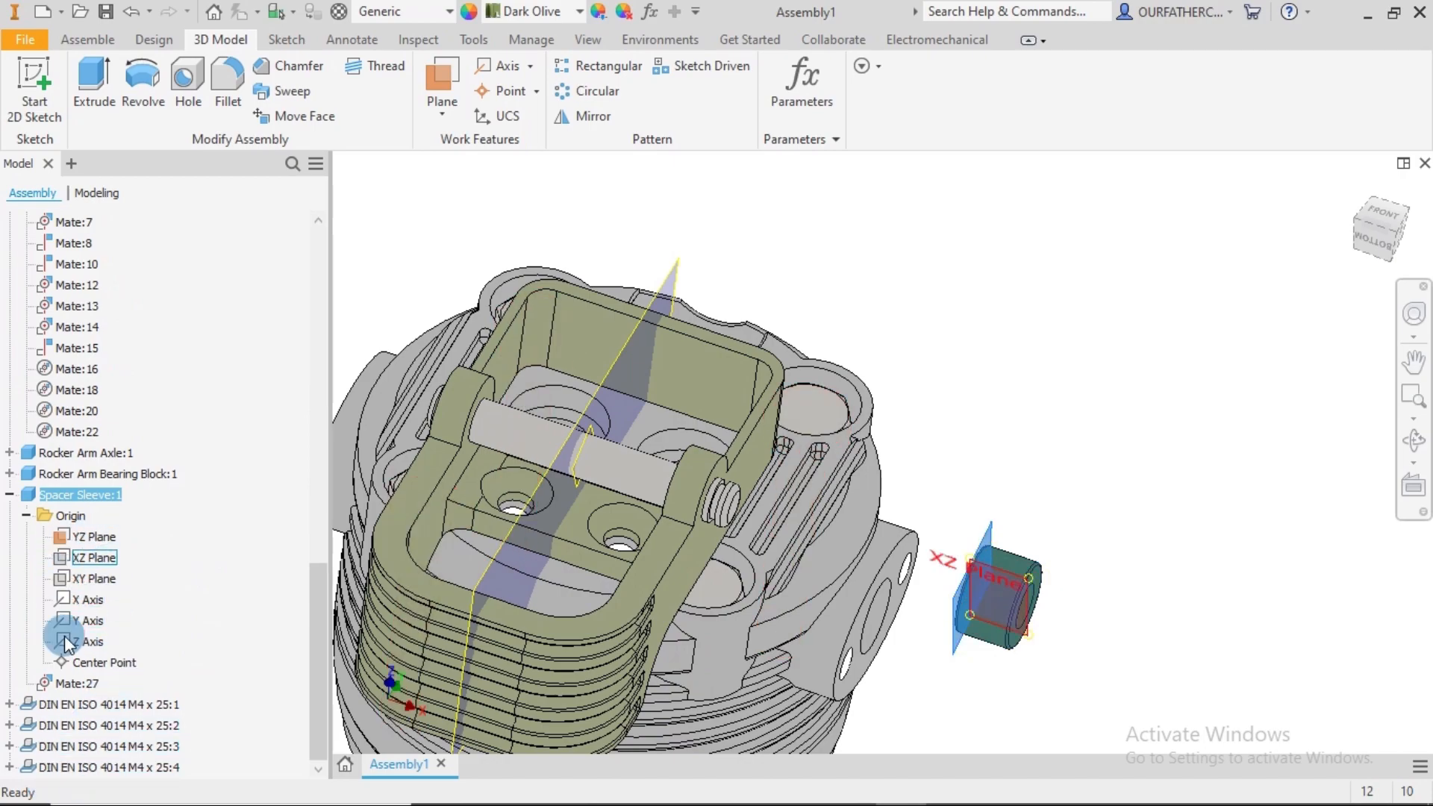
- Edit the spacer sleeve in place and create a work plane midway between its two flat end faces
{"action": "right_click", "coordinate": [93, 491]}
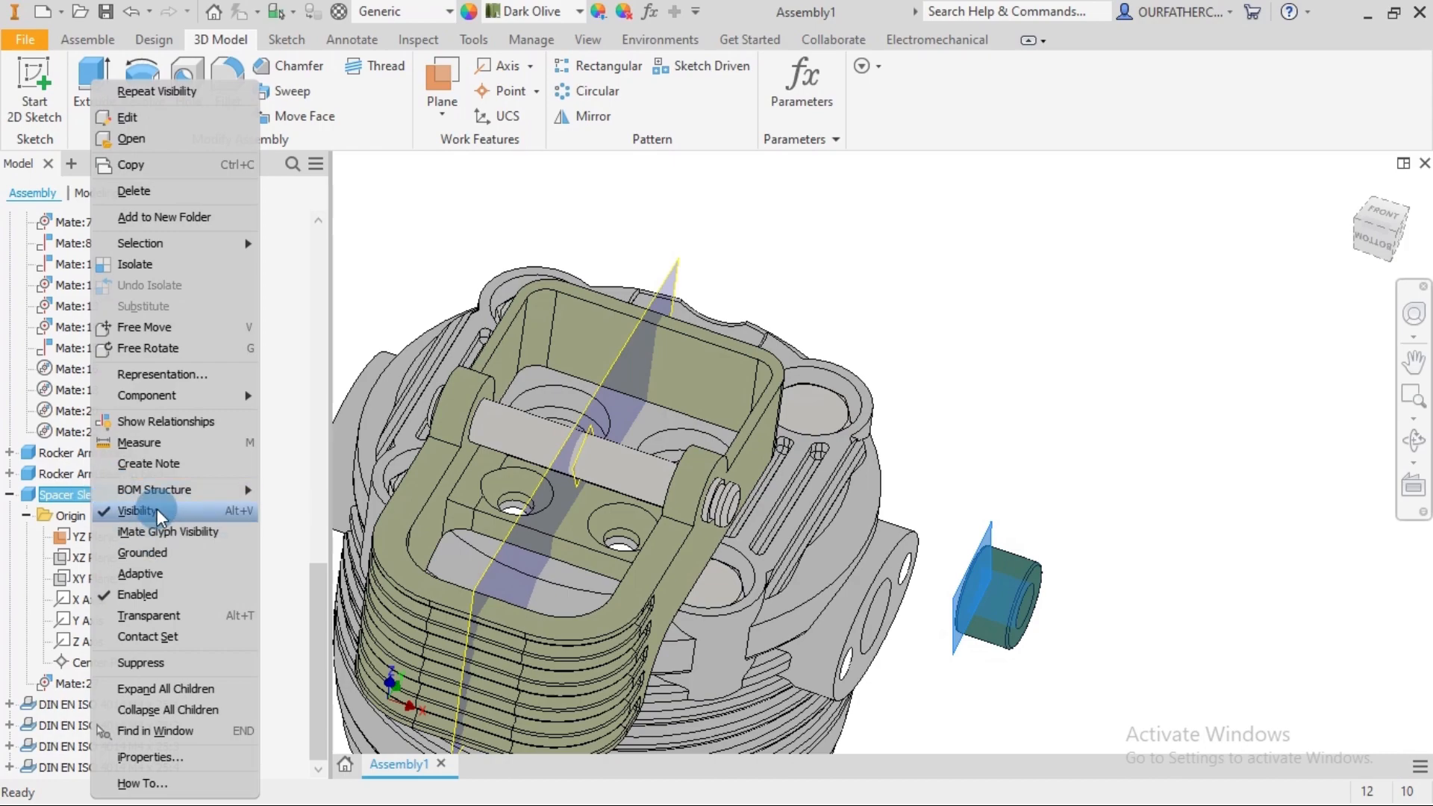
{"action": "left_click", "coordinate": [145, 118]}
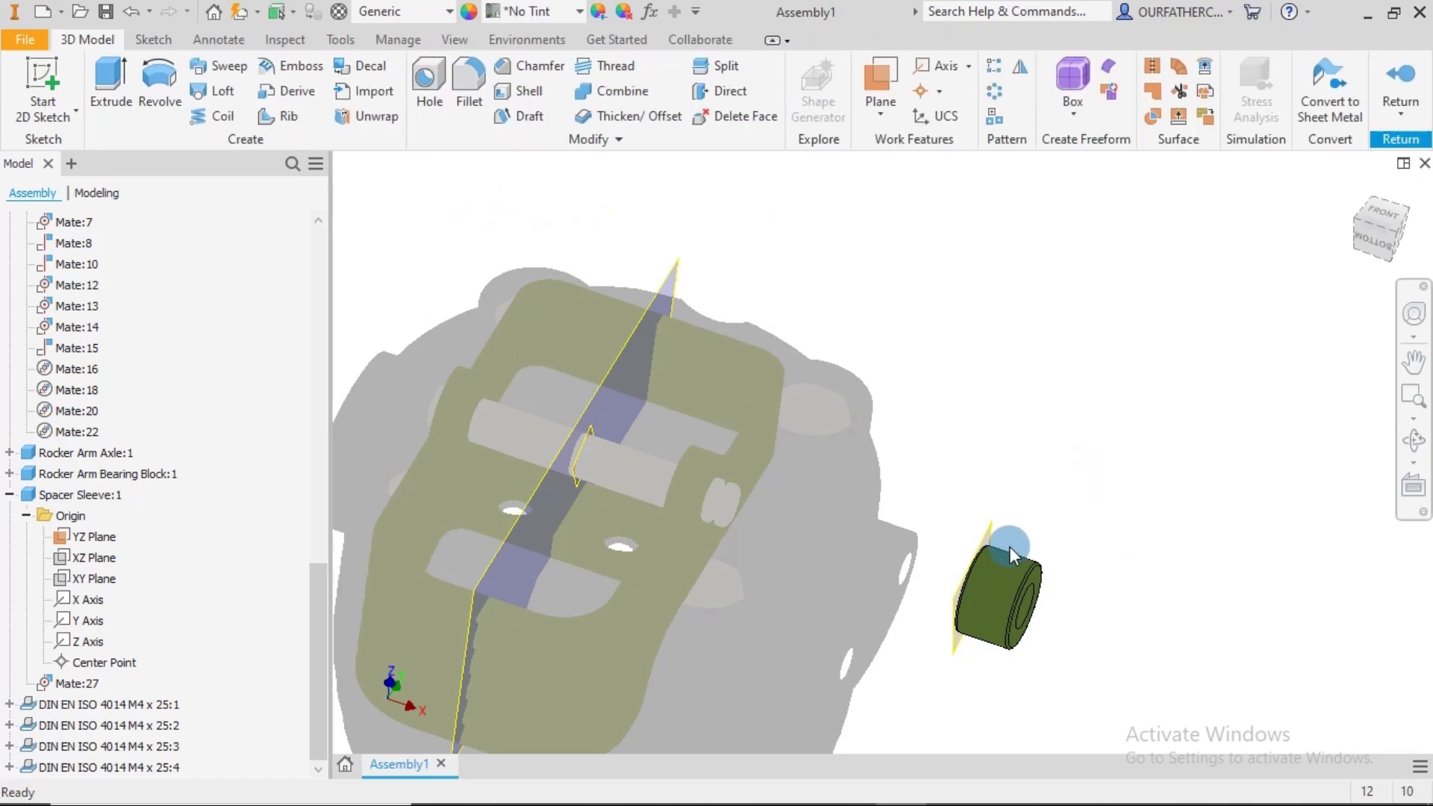
{"action": "left_click", "coordinate": [893, 106]}
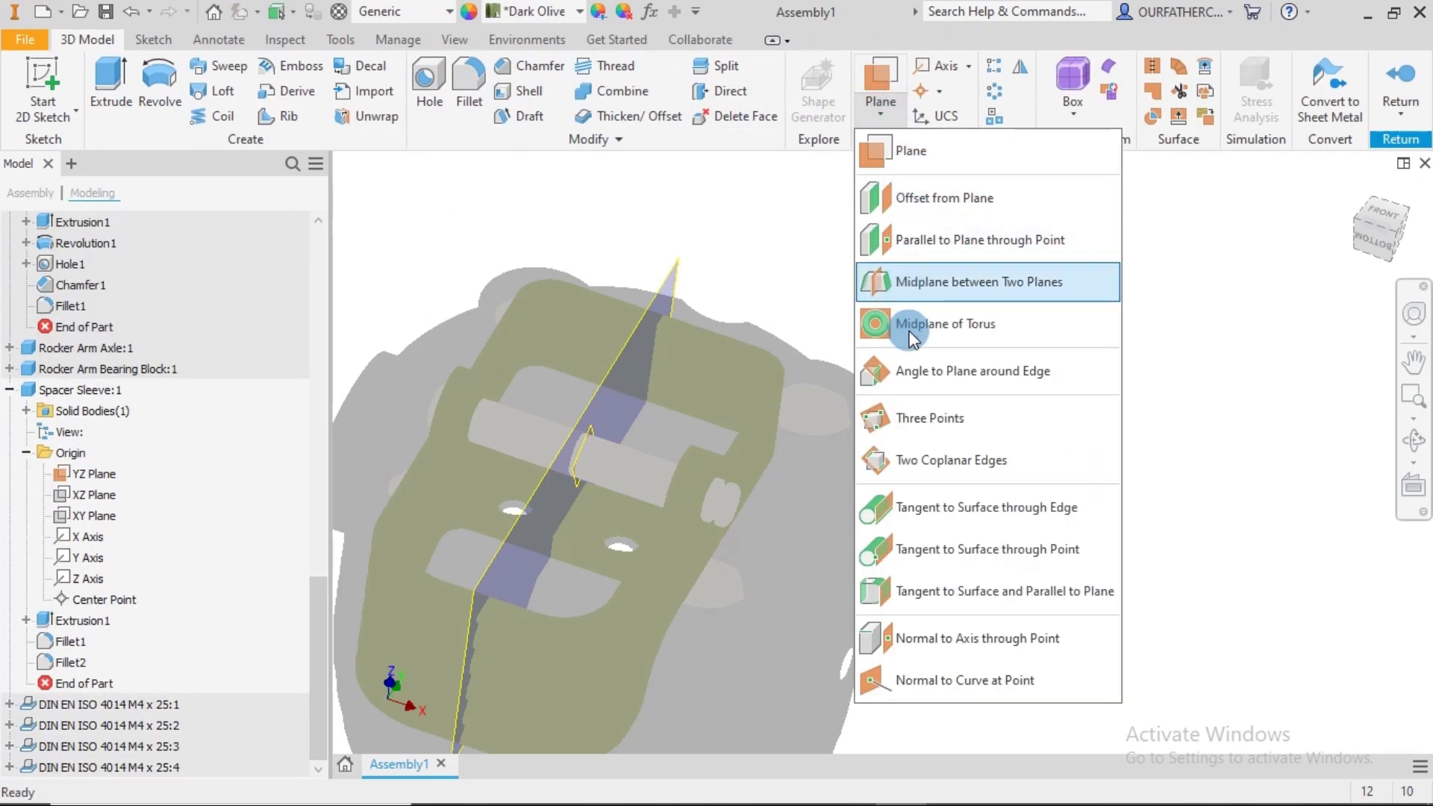
{"action": "left_click", "coordinate": [923, 282]}
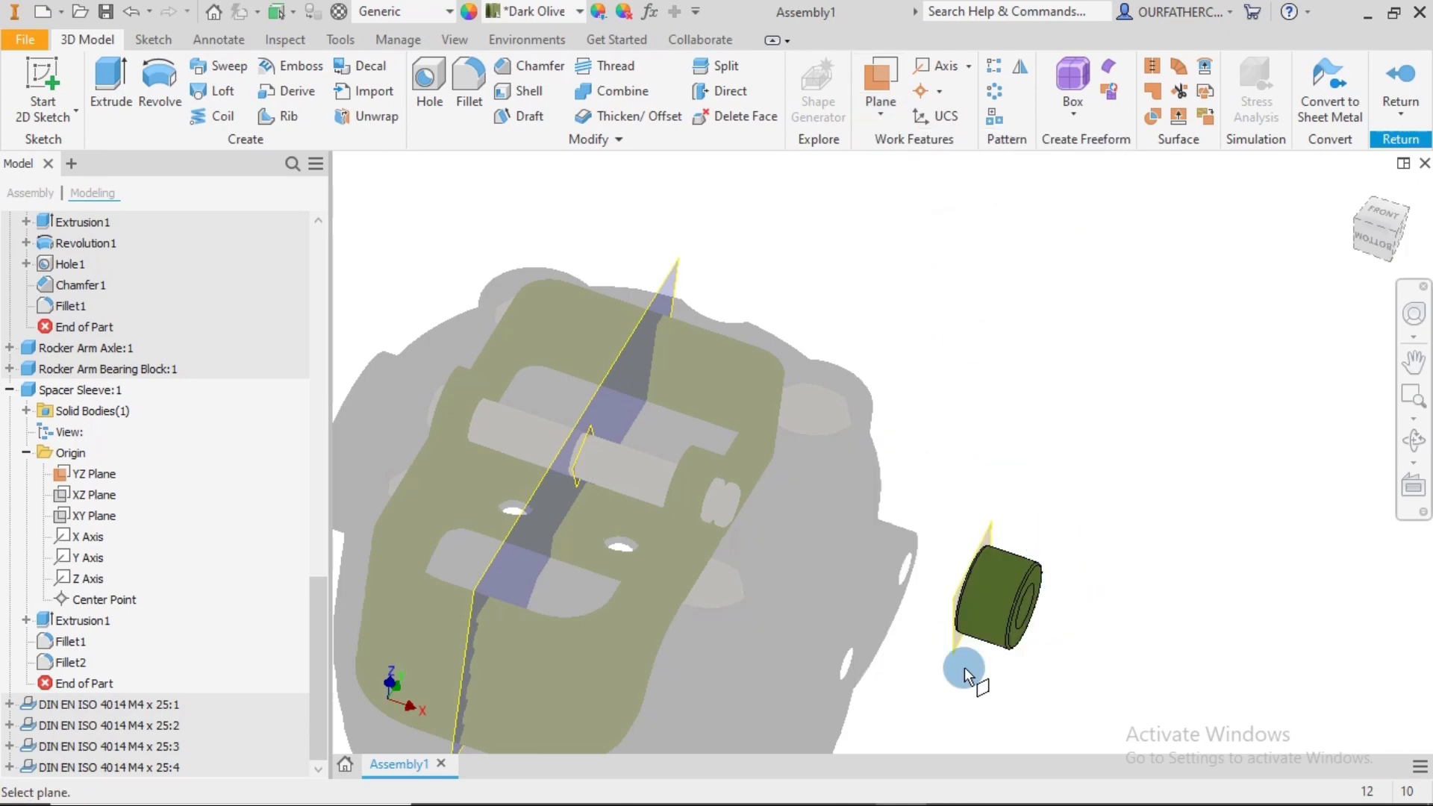
{"action": "middle_click_drag", "start_coordinate": [1076, 593], "coordinate": [1024, 581], "text": "shift"}
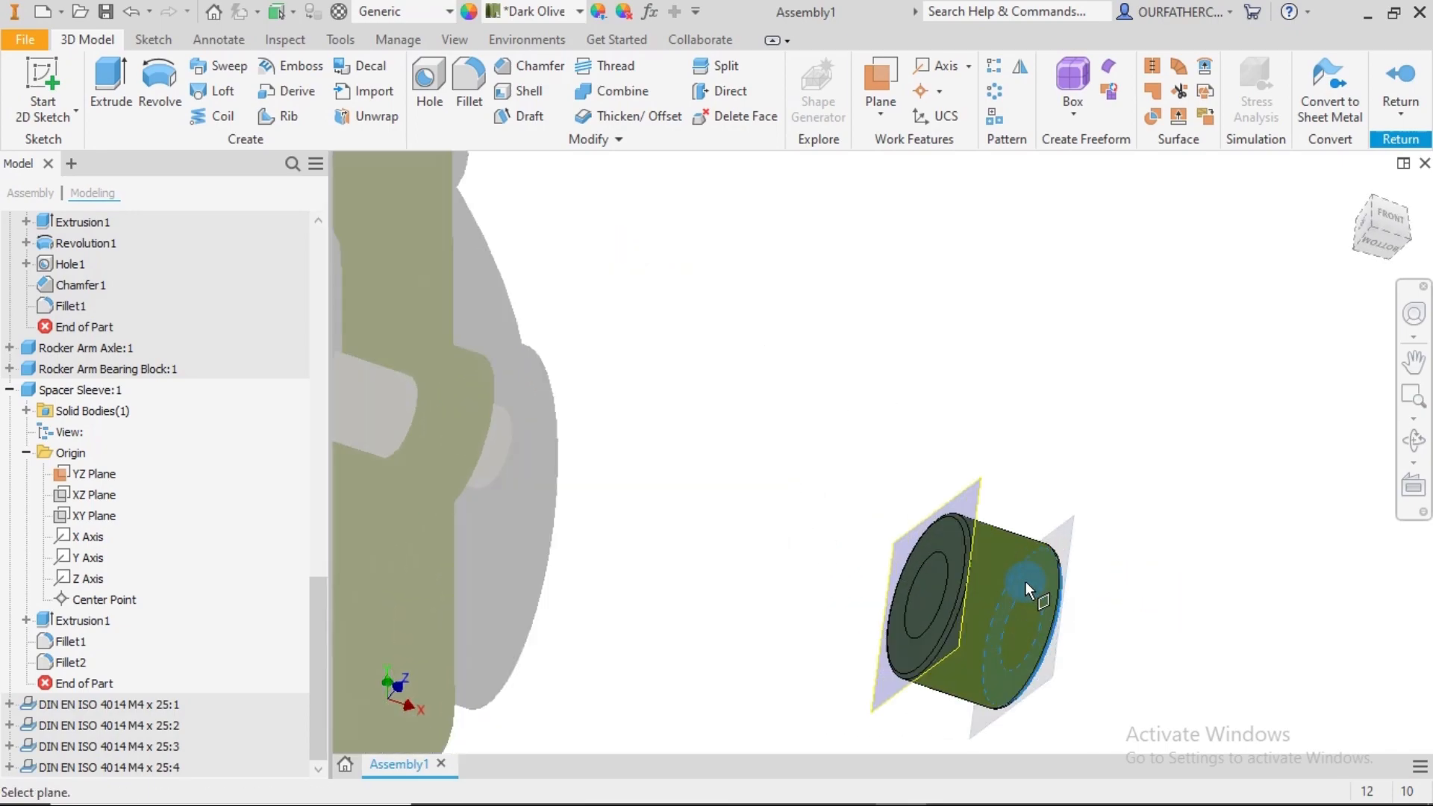
{"action": "left_click", "coordinate": [943, 535]}
{"action": "middle_click_drag", "start_coordinate": [1159, 509], "coordinate": [1017, 537], "text": "shift"}
{"action": "middle_click_drag", "start_coordinate": [1113, 588], "coordinate": [1024, 645], "text": "shift"}
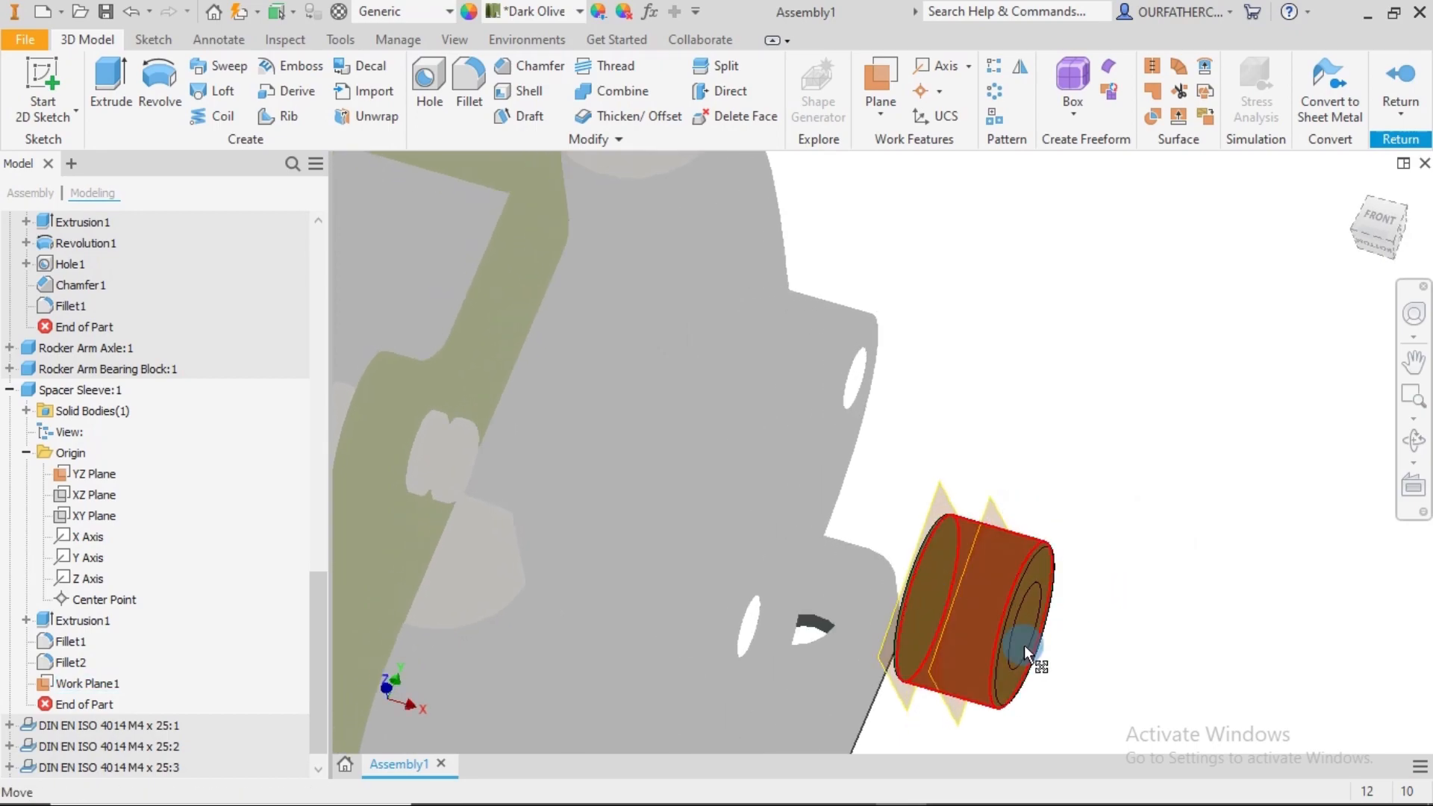
- Hide the spacer sleeve's YZ origin plane and return to the full assembly in the home view
{"action": "right_click", "coordinate": [943, 494]}
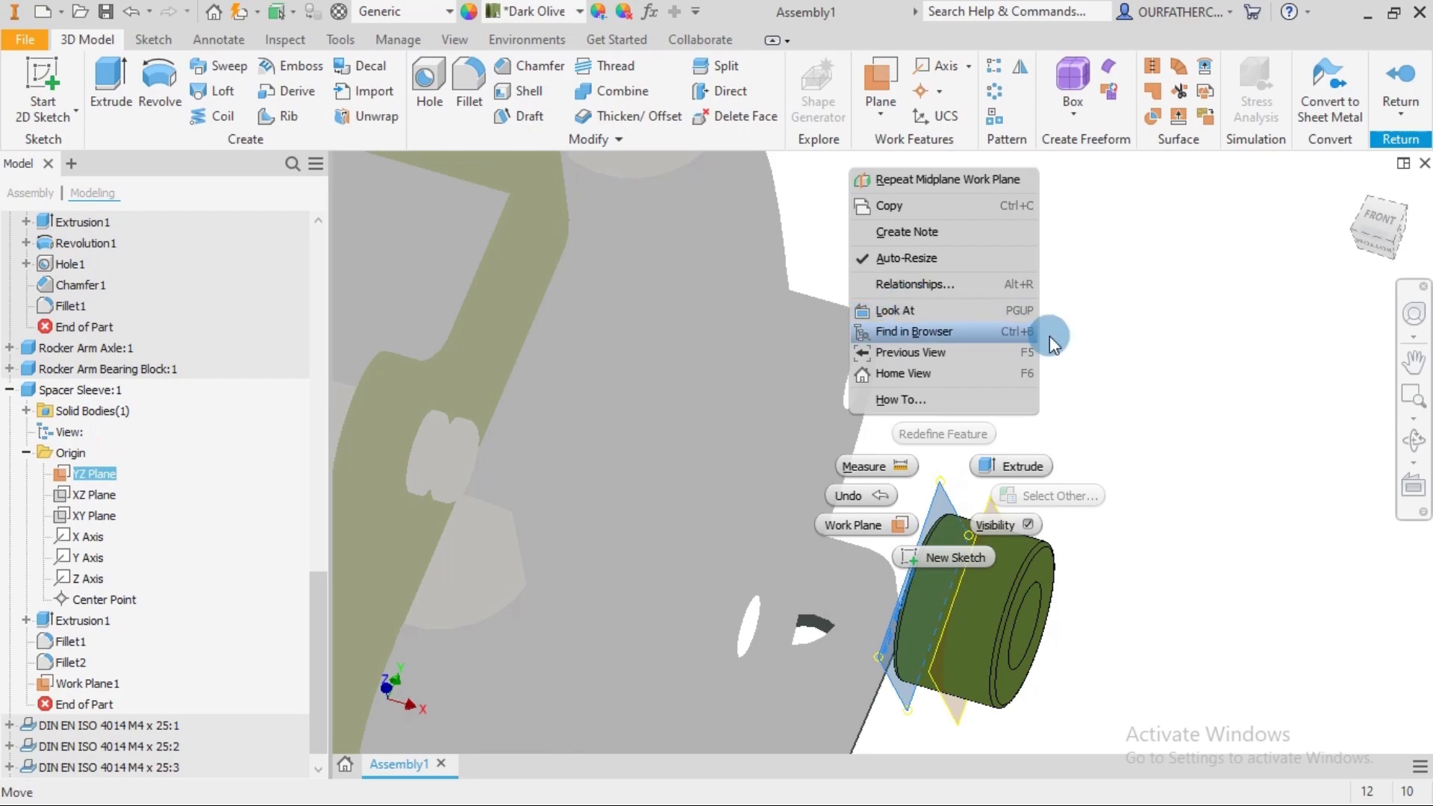
{"action": "left_click", "coordinate": [1029, 523]}
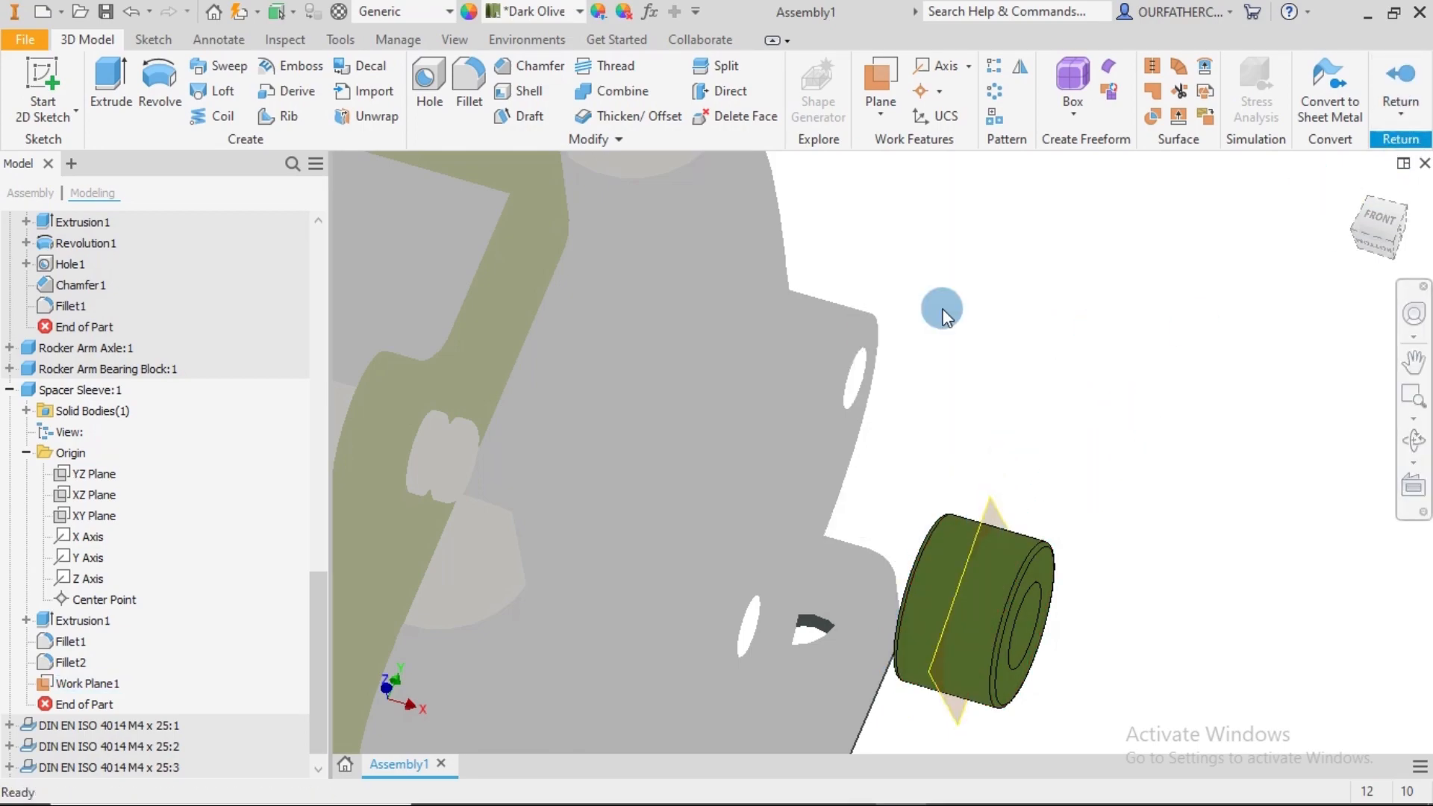
{"action": "left_click", "coordinate": [872, 113]}
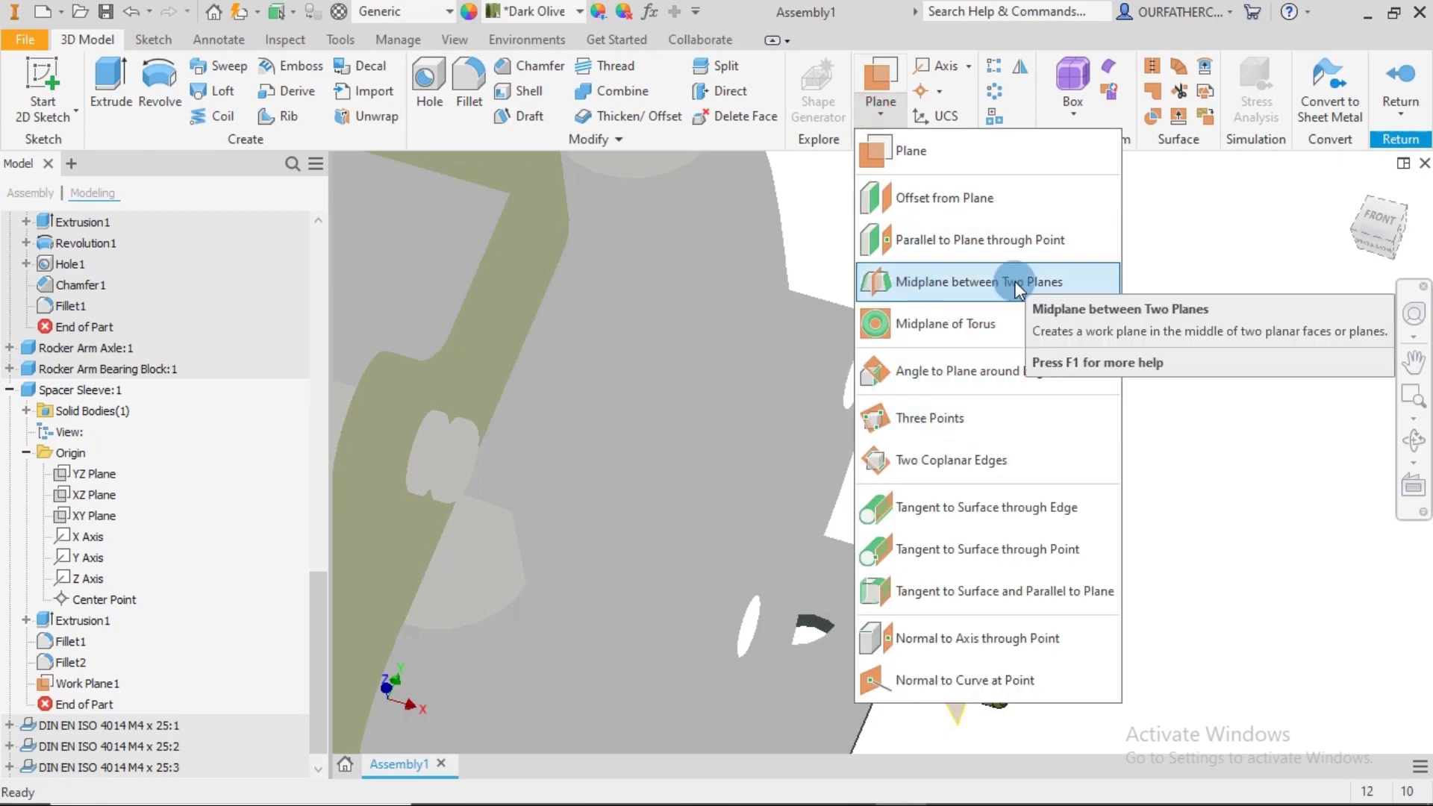
{"action": "left_click", "coordinate": [1243, 274]}
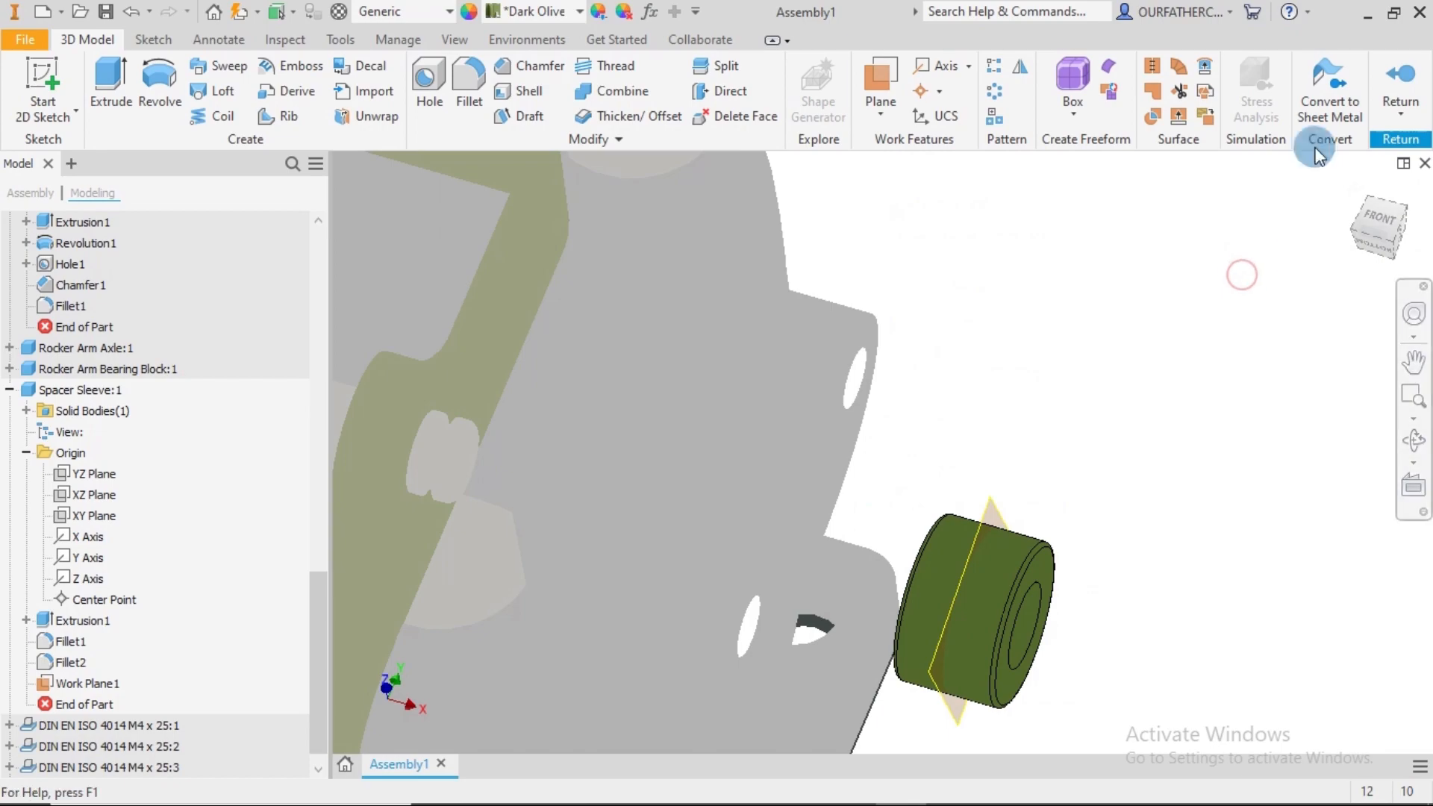
{"action": "left_click", "coordinate": [1390, 75]}
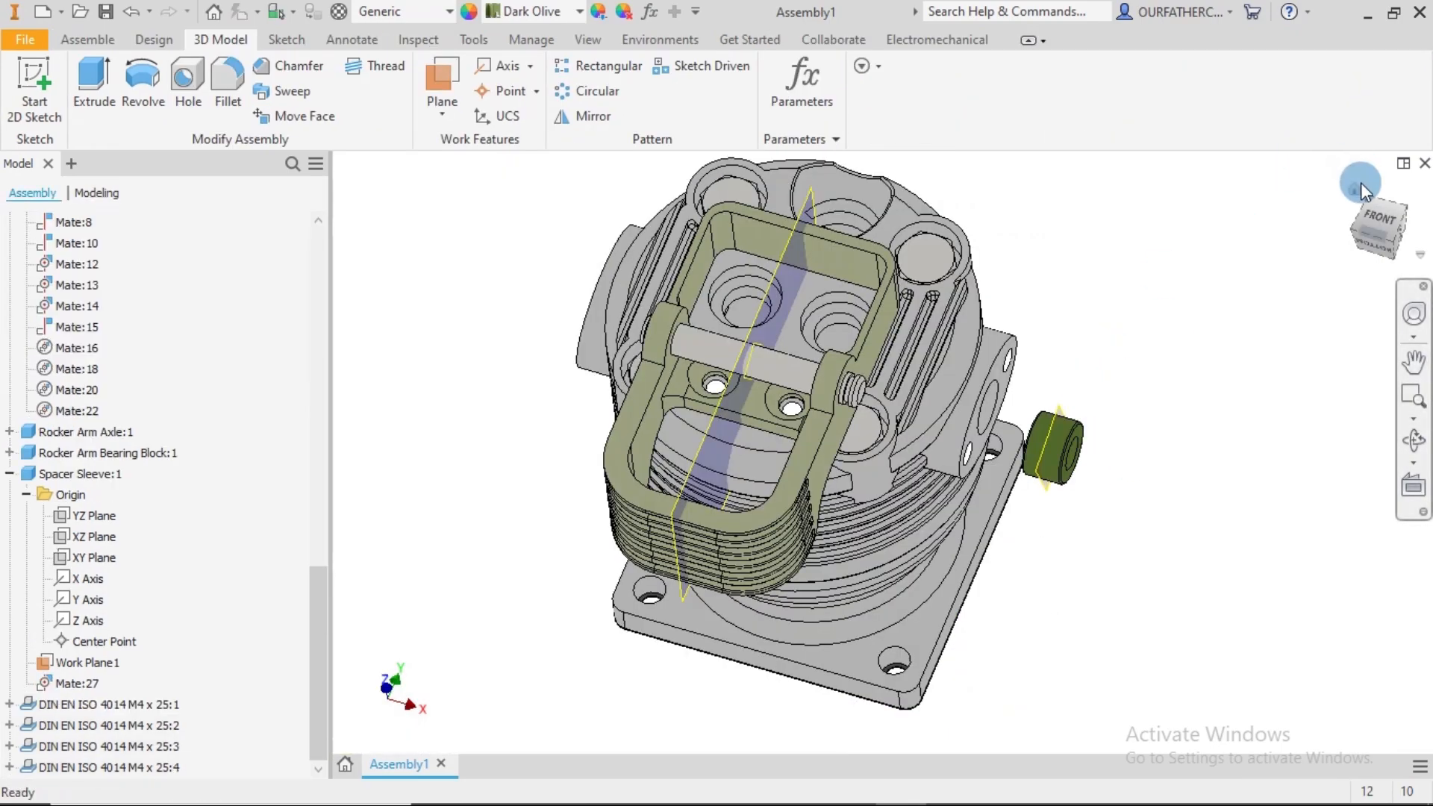
{"action": "left_click", "coordinate": [1355, 191]}
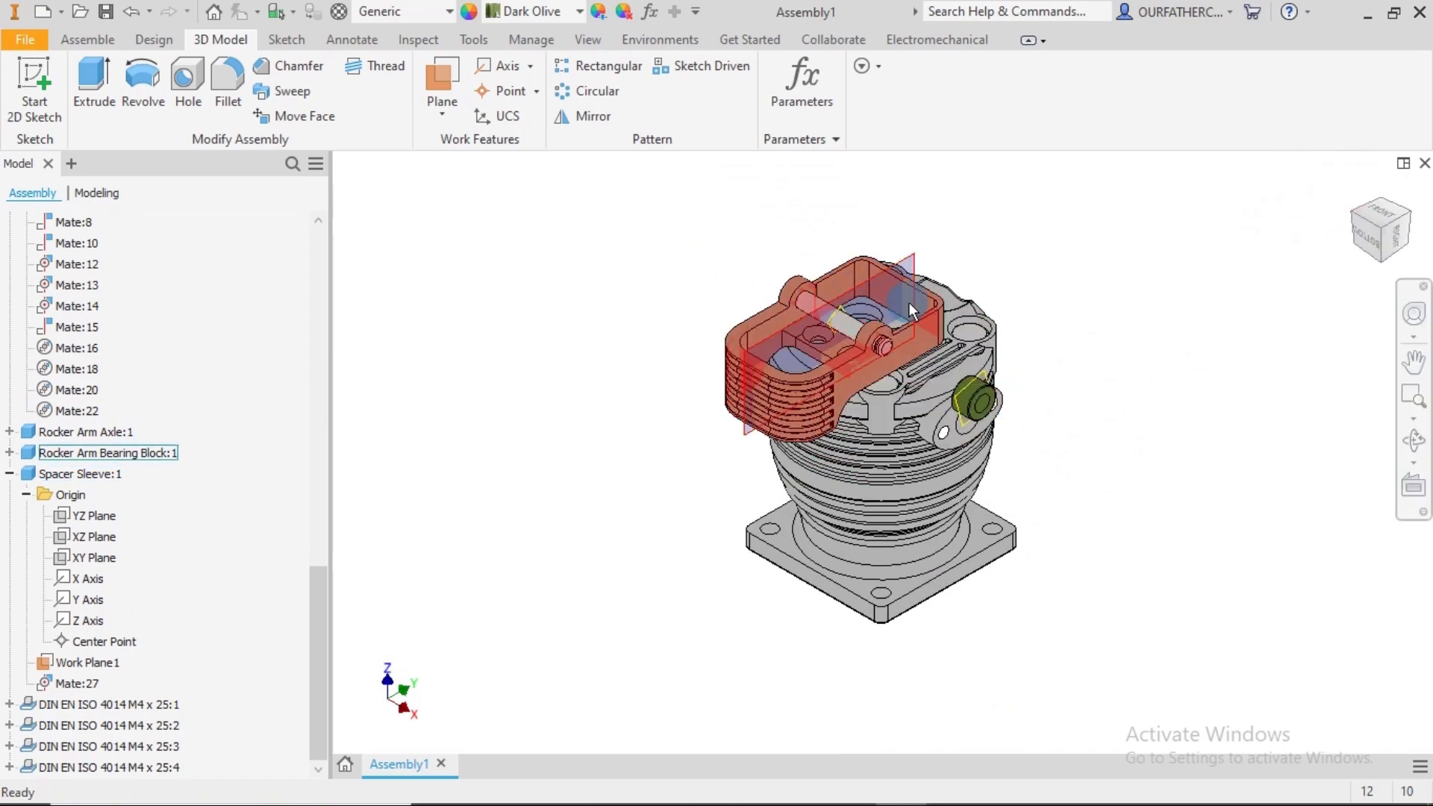
- Slide the rocker arm axle along its axis until it sticks partly out of the bearing block
{"action": "middle_click_drag", "start_coordinate": [1045, 457], "coordinate": [1102, 461], "text": "shift"}
{"action": "scroll", "coordinate": [893, 351], "scroll_direction": "down", "scroll_amount": 3}
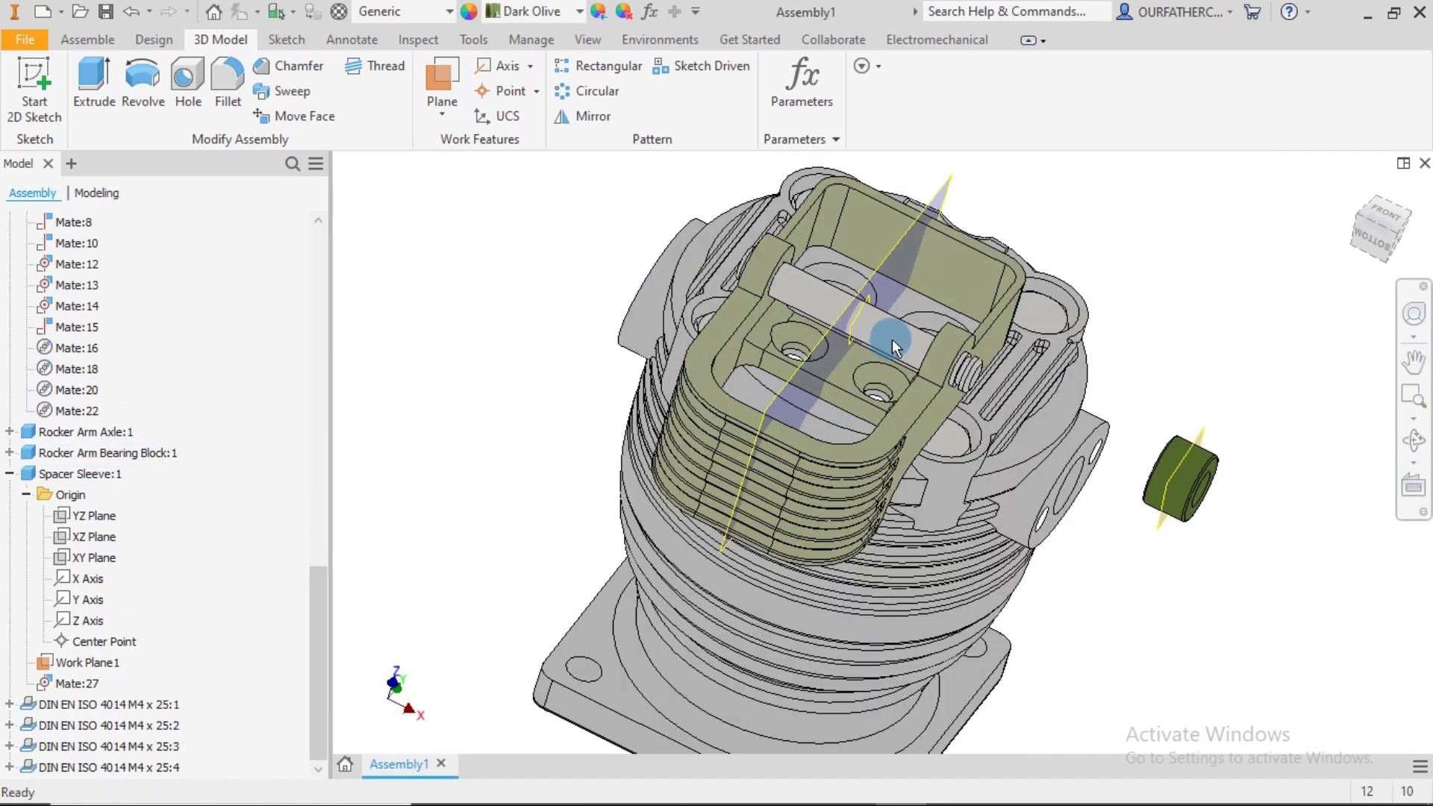
{"action": "left_click_drag", "start_coordinate": [897, 338], "coordinate": [967, 379]}
{"action": "left_click", "coordinate": [1209, 258]}
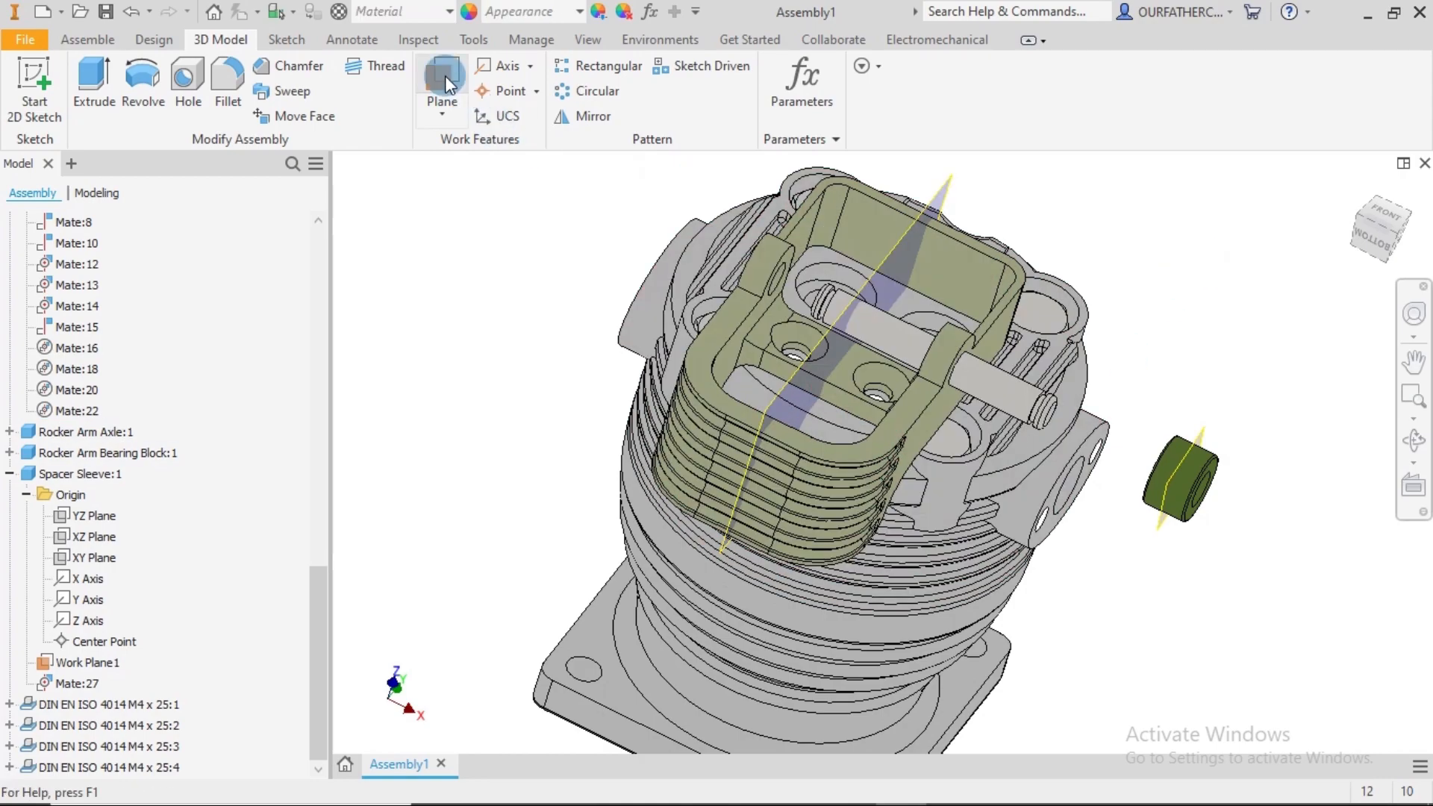
- Mate the spacer sleeve's middle work plane with the bearing block's YZ origin plane at 0 mm offset
{"action": "left_click", "coordinate": [198, 60]}
{"action": "left_click", "coordinate": [87, 39]}
{"action": "left_click", "coordinate": [328, 78]}
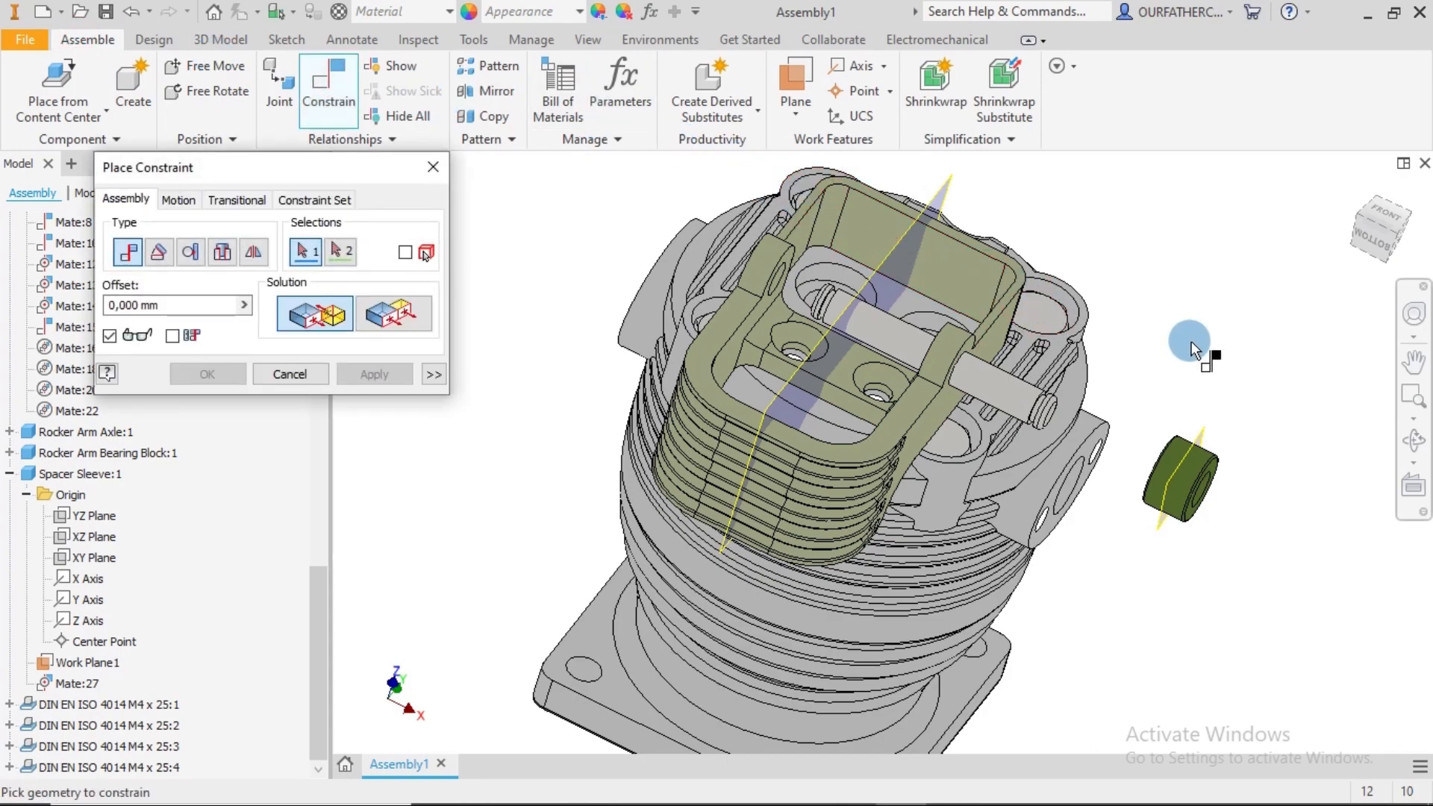
{"action": "left_click", "coordinate": [1203, 425]}
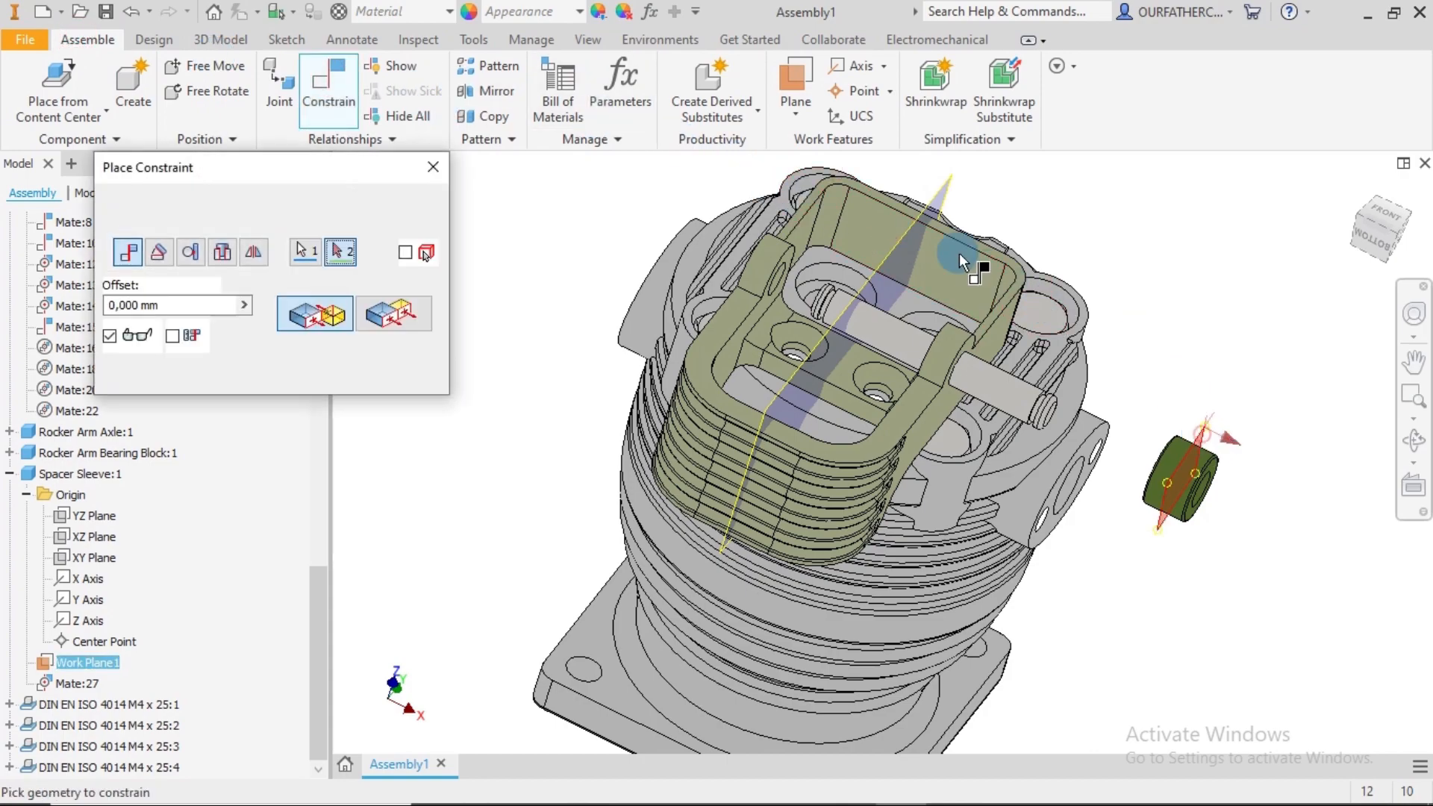
{"action": "left_click", "coordinate": [943, 180]}
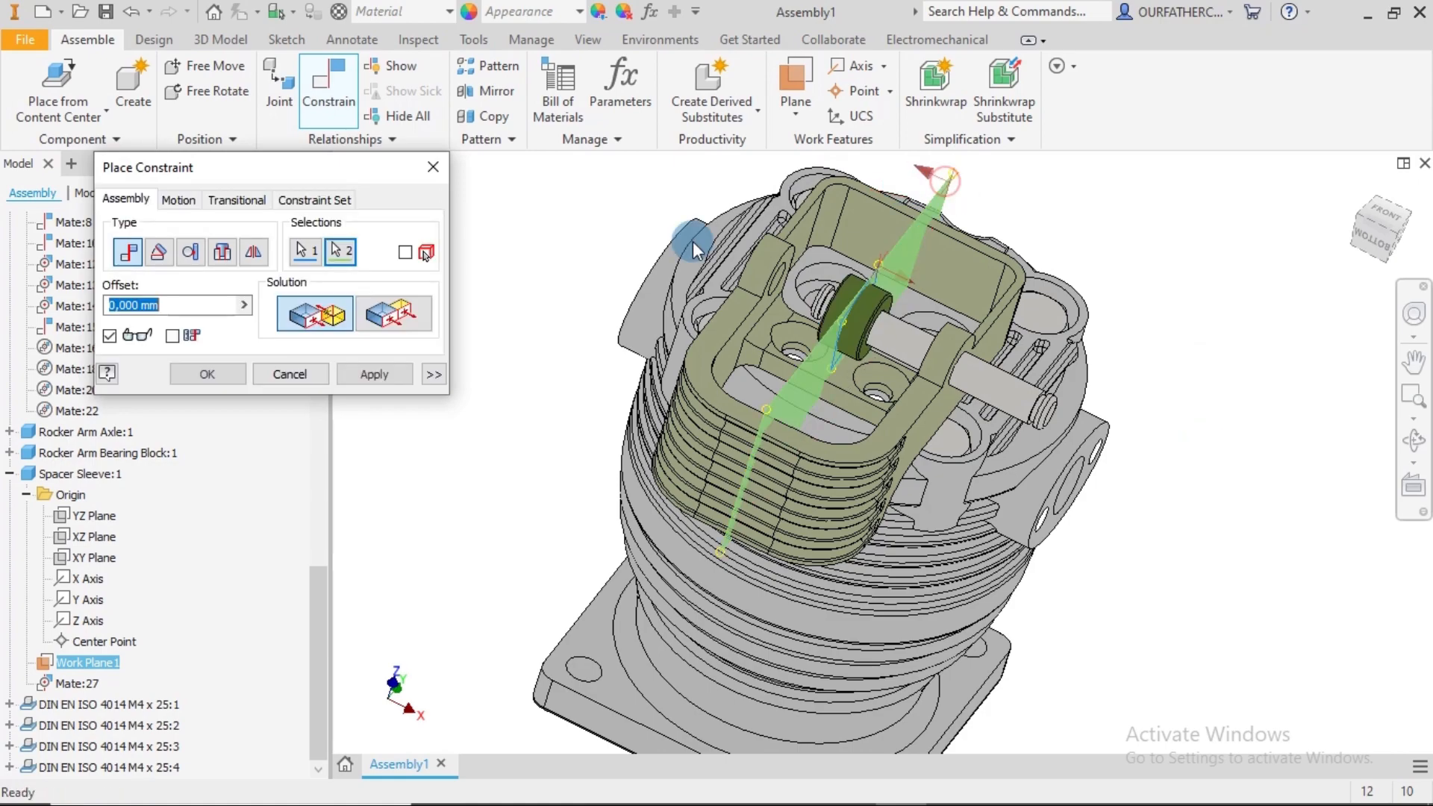
{"action": "left_click", "coordinate": [362, 375]}
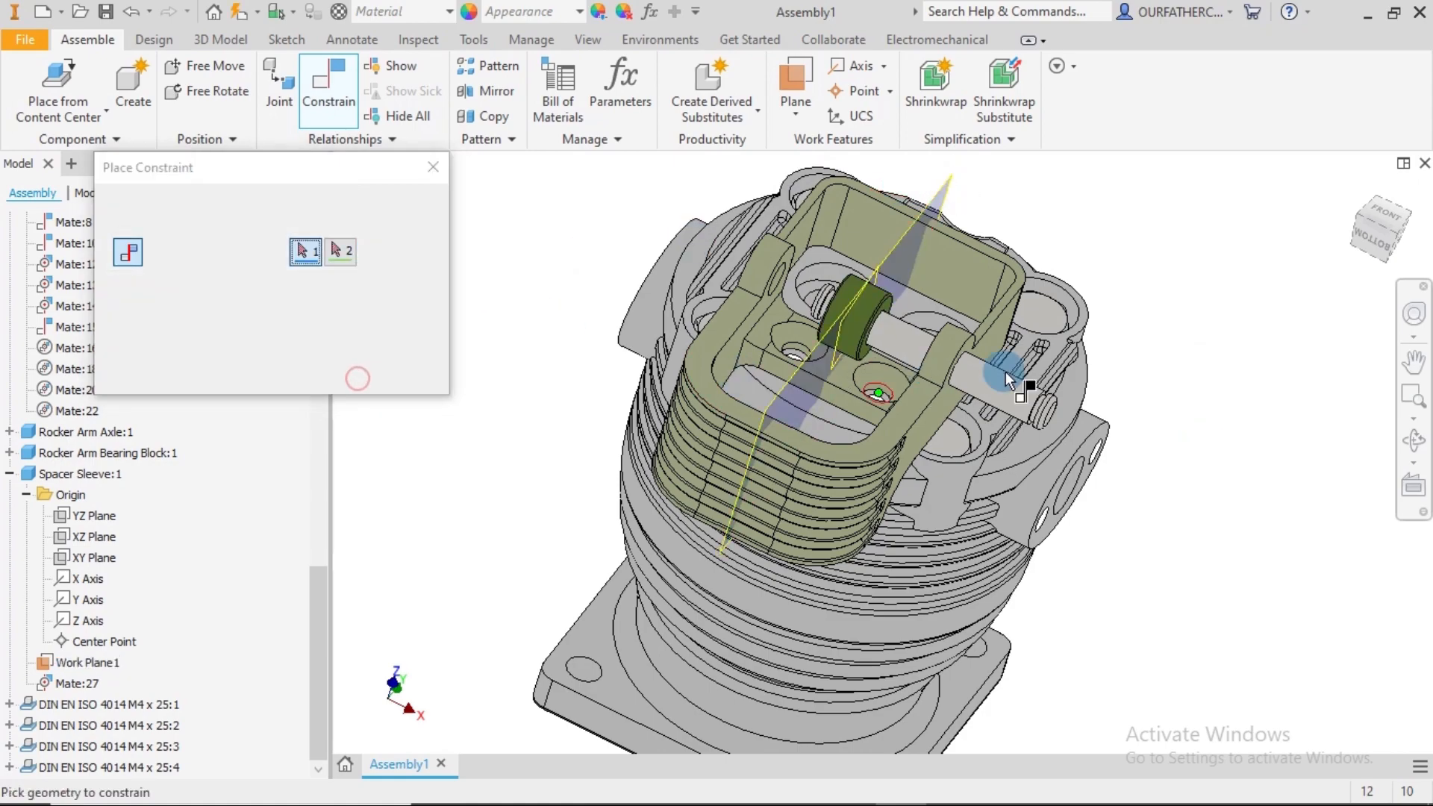
{"action": "mouse_move", "coordinate": [1142, 386]}
{"action": "middle_mouse_down", "text": "shift"}
{"action": "mouse_move", "coordinate": [1180, 404]}
{"action": "mouse_move", "coordinate": [1163, 404]}
{"action": "middle_mouse_up", "text": "shift"}
{"action": "key", "text": "Escape"}
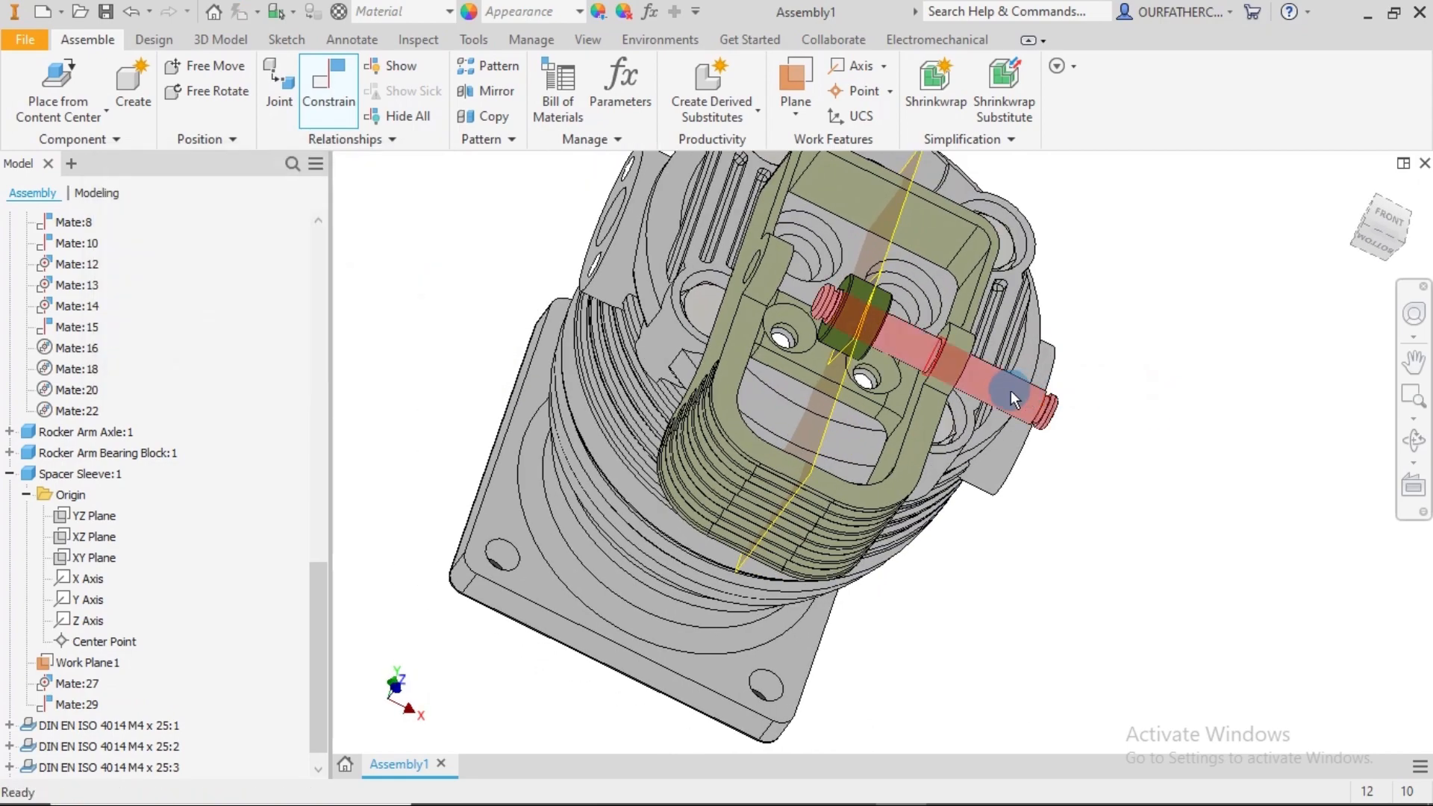
- Slide the rocker arm axle further out to expose its YZ plane and mate that plane with the bearing block's YZ plane at 0 mm offset
{"action": "left_click_drag", "start_coordinate": [1078, 409], "coordinate": [1142, 440]}
{"action": "left_click", "coordinate": [1182, 364]}
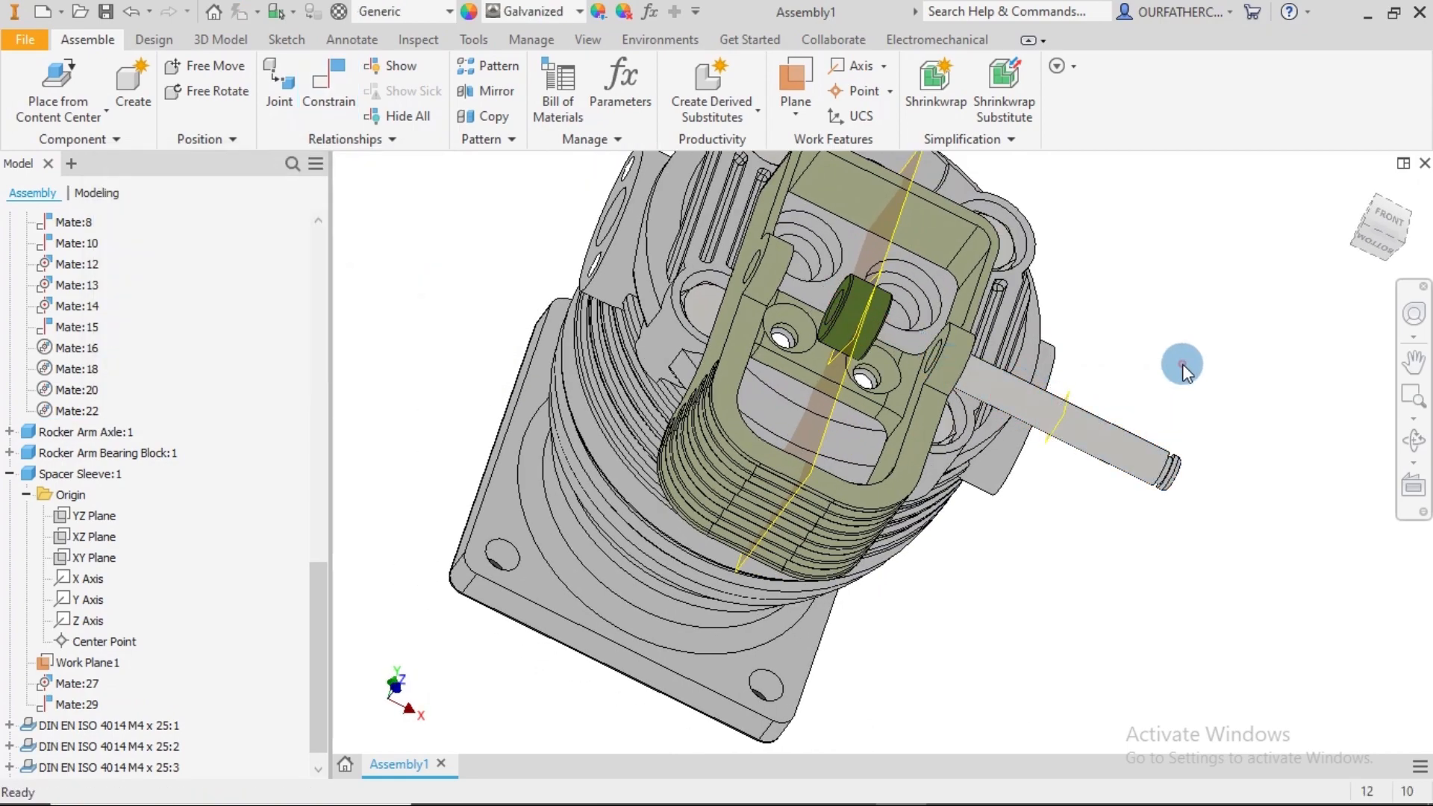
{"action": "left_click", "coordinate": [146, 75]}
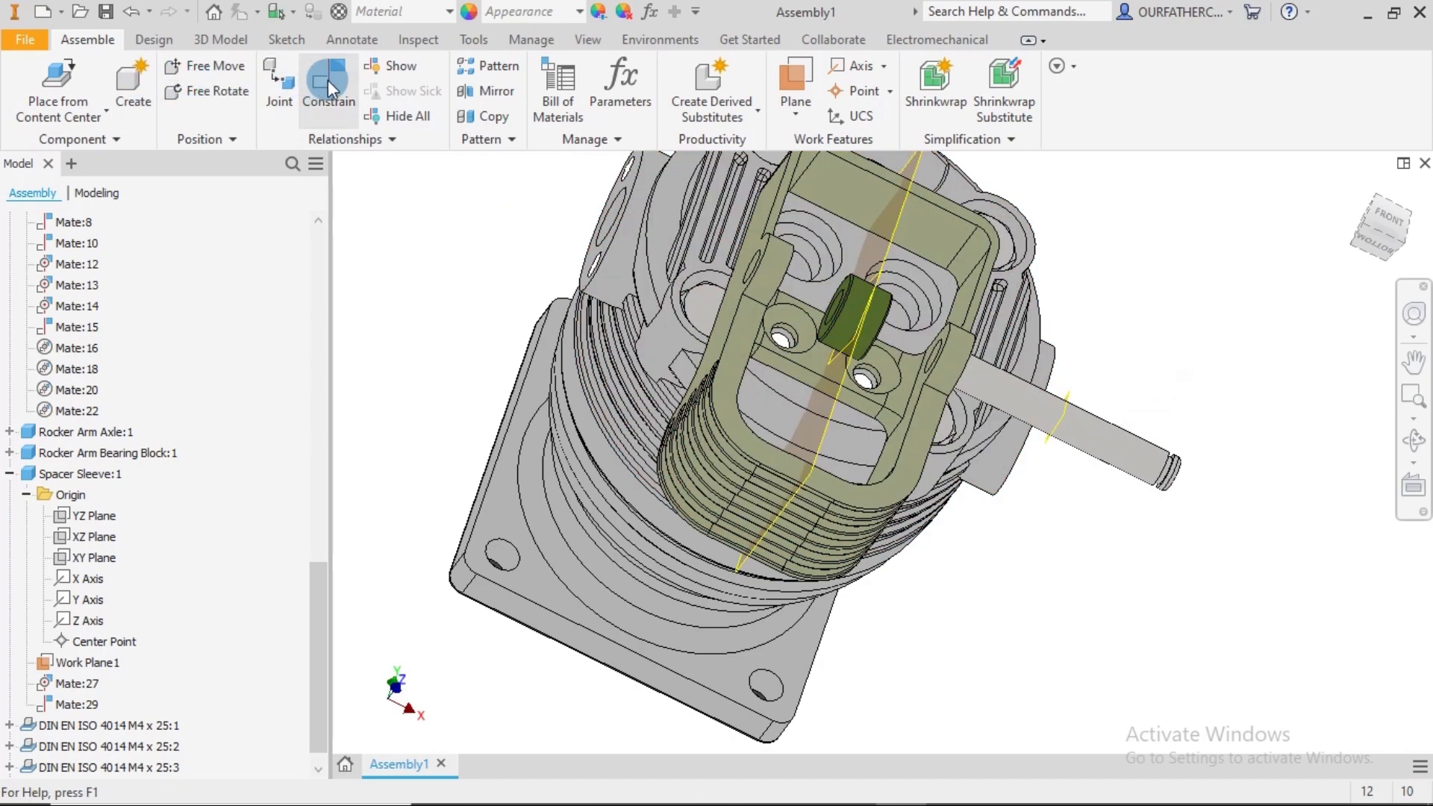
{"action": "key", "text": "c"}
{"action": "scroll", "coordinate": [1067, 388], "scroll_direction": "up", "scroll_amount": 5}
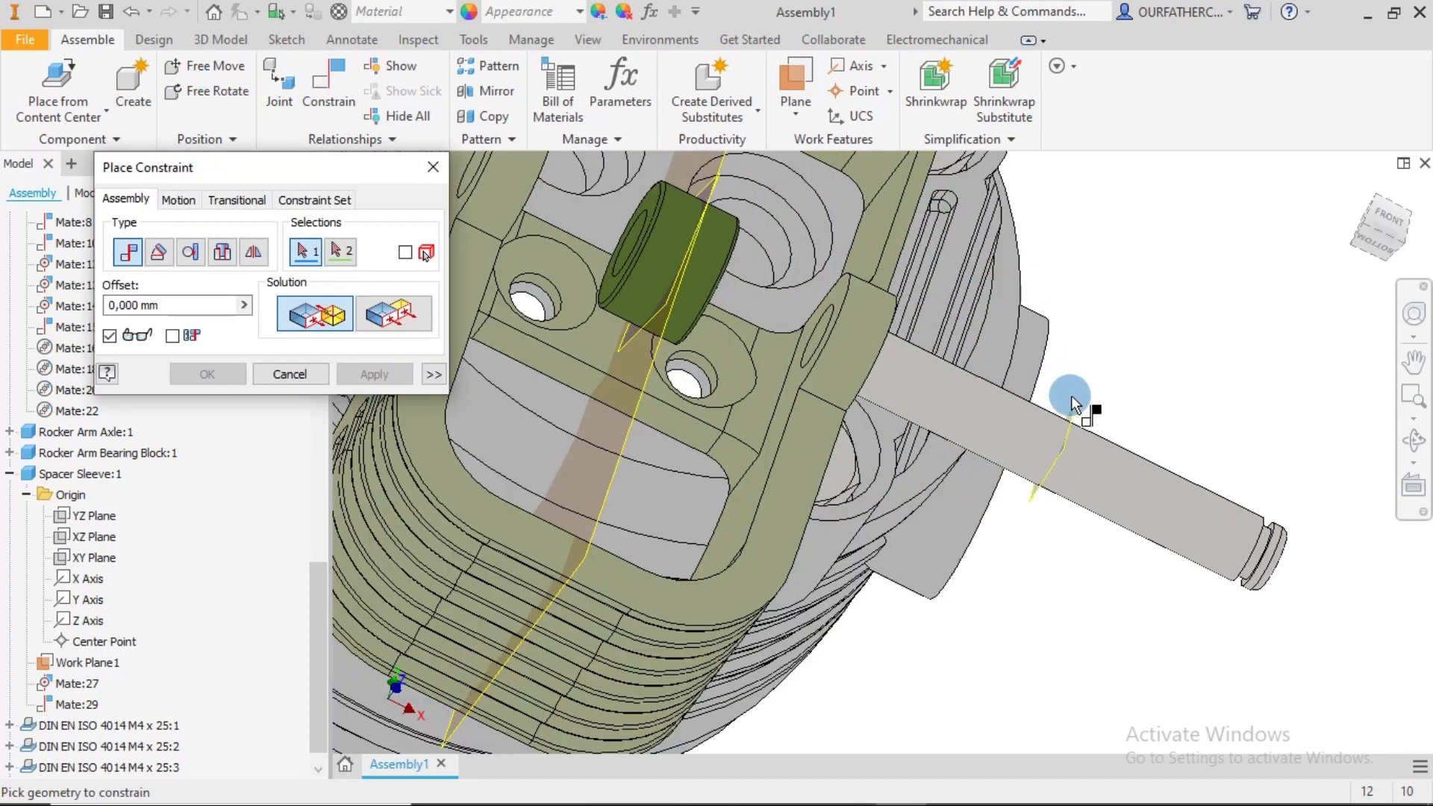
{"action": "left_click", "coordinate": [1074, 409]}
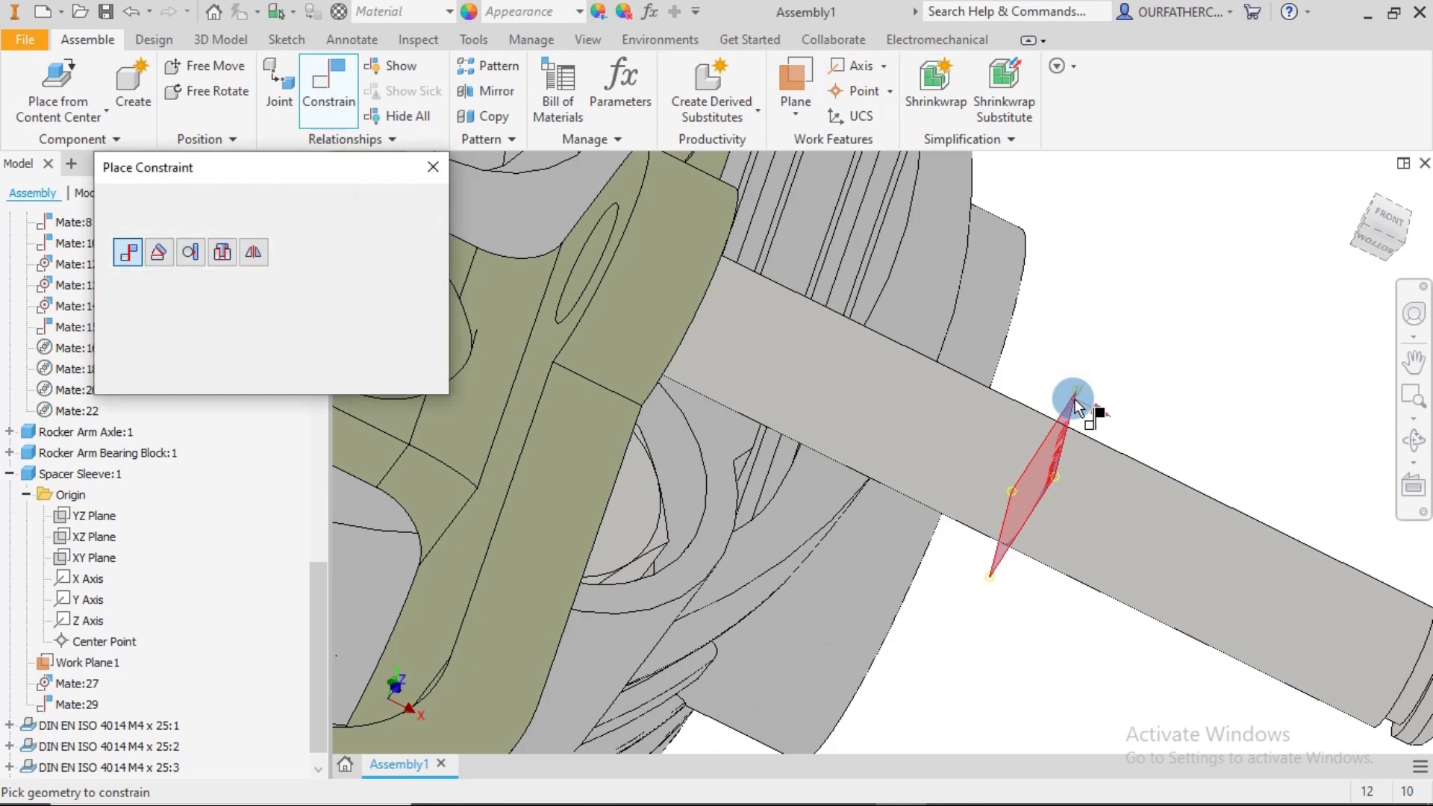
{"action": "scroll", "coordinate": [1074, 403], "scroll_direction": "down", "scroll_amount": 5}
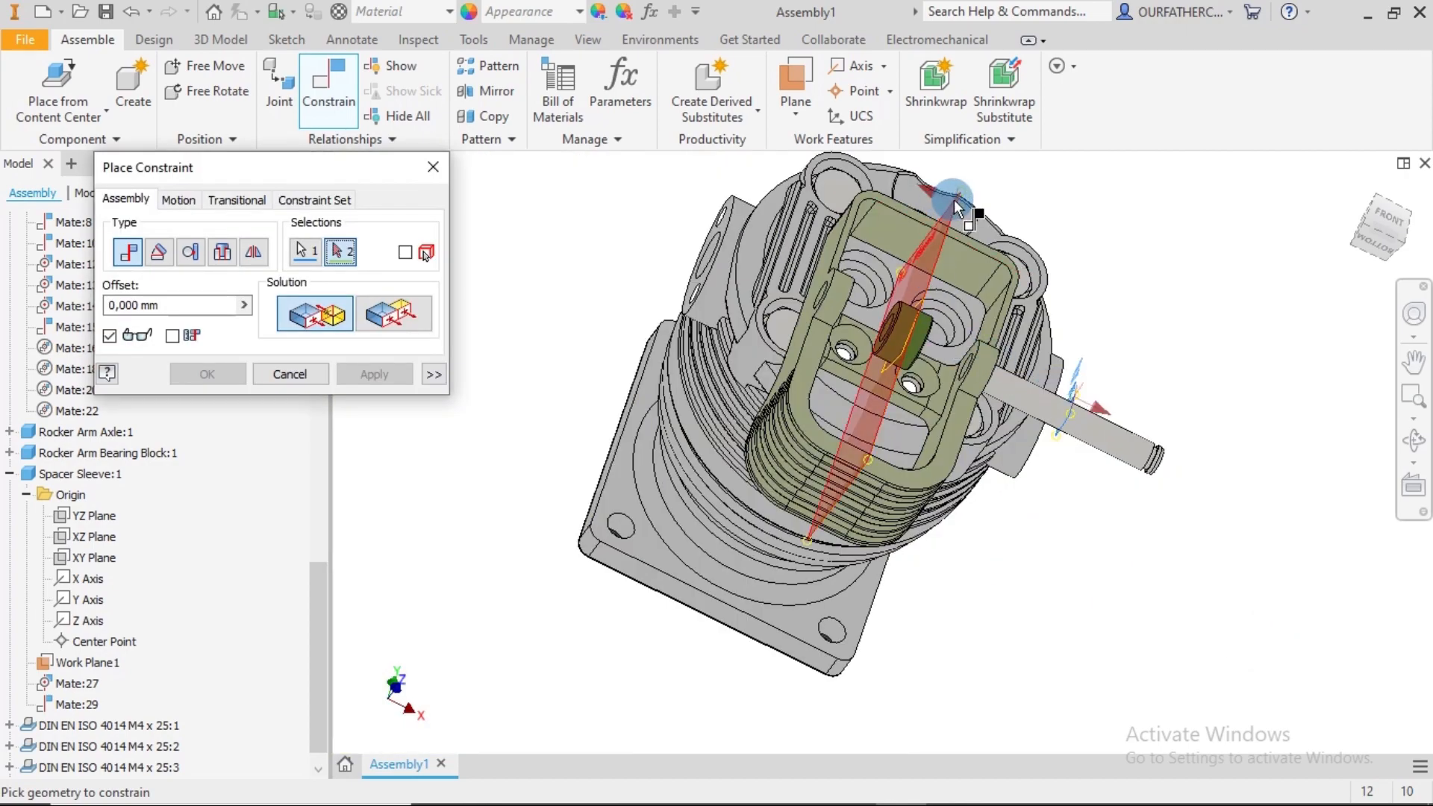
{"action": "scroll", "coordinate": [955, 200], "scroll_direction": "up", "scroll_amount": 5}
{"action": "left_click", "coordinate": [972, 193]}
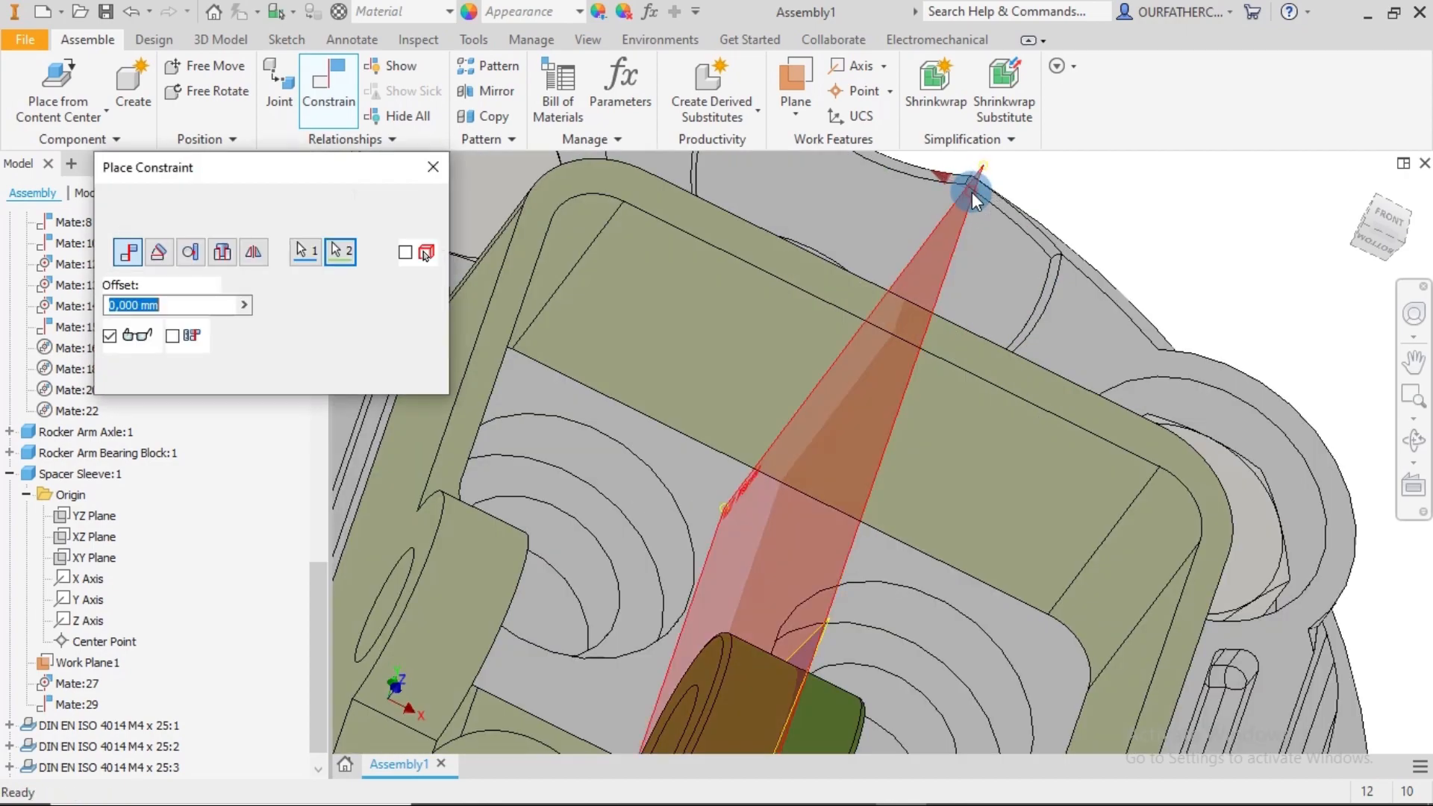
{"action": "scroll", "coordinate": [967, 250], "scroll_direction": "down", "scroll_amount": 5}
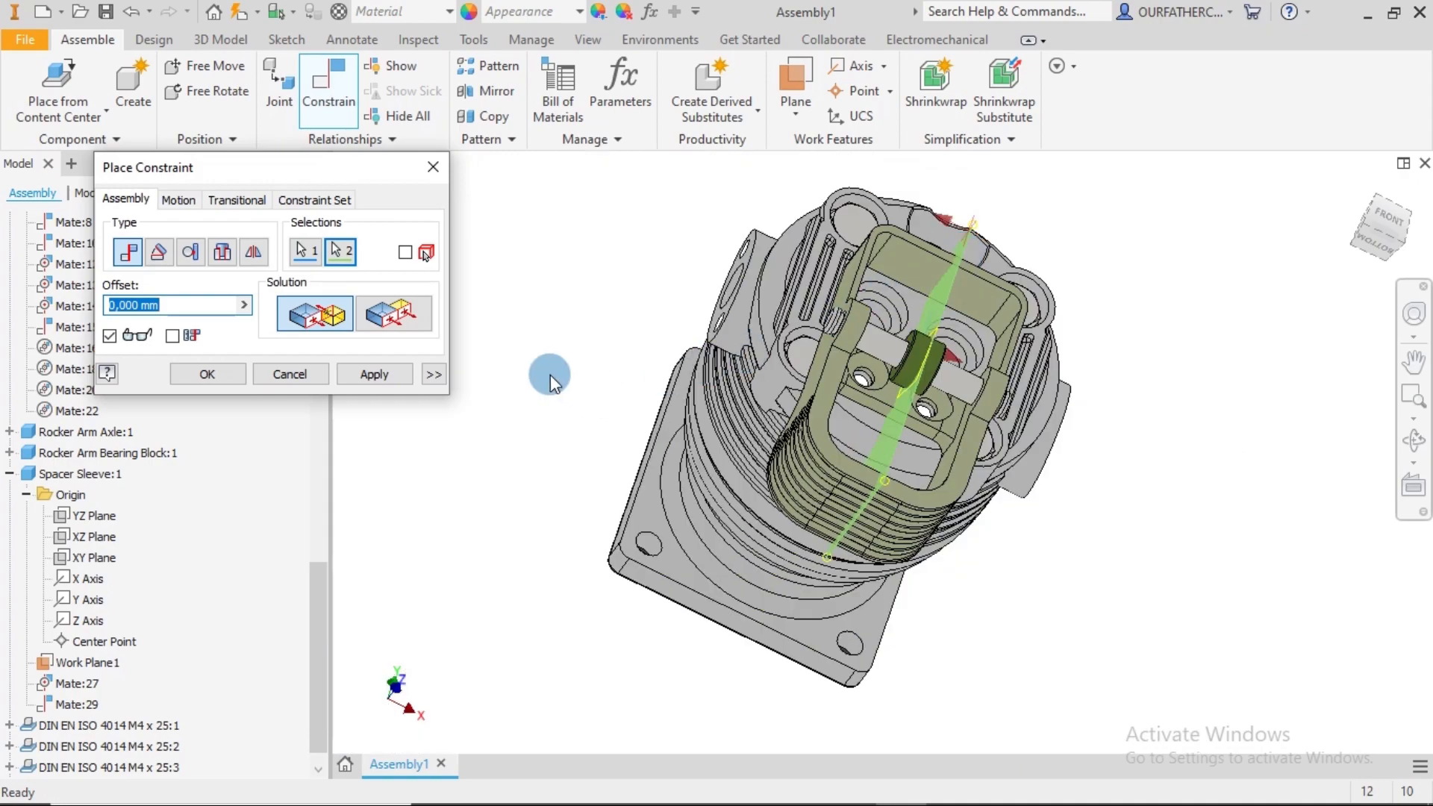
{"action": "left_click", "coordinate": [374, 373]}
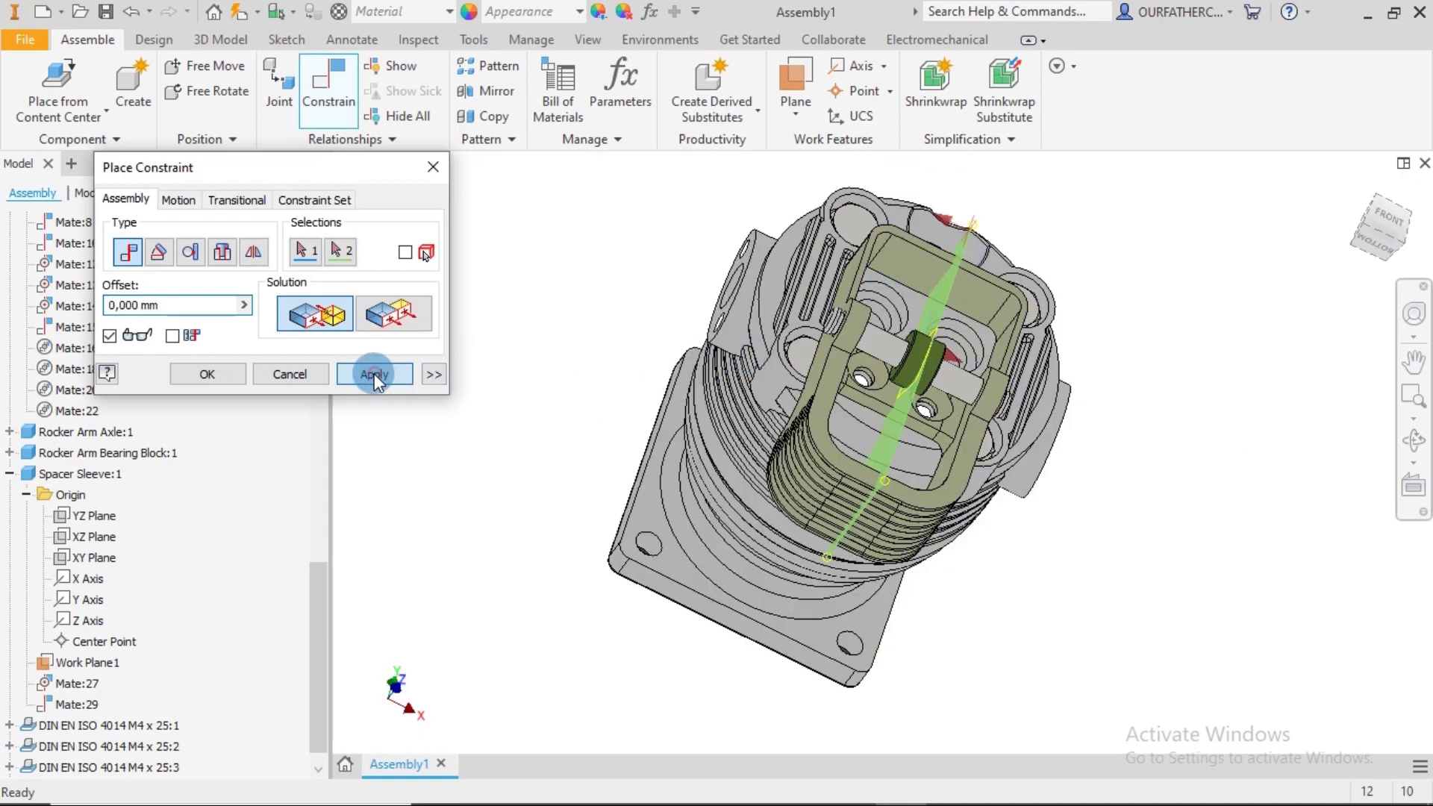
{"action": "left_click", "coordinate": [277, 368]}
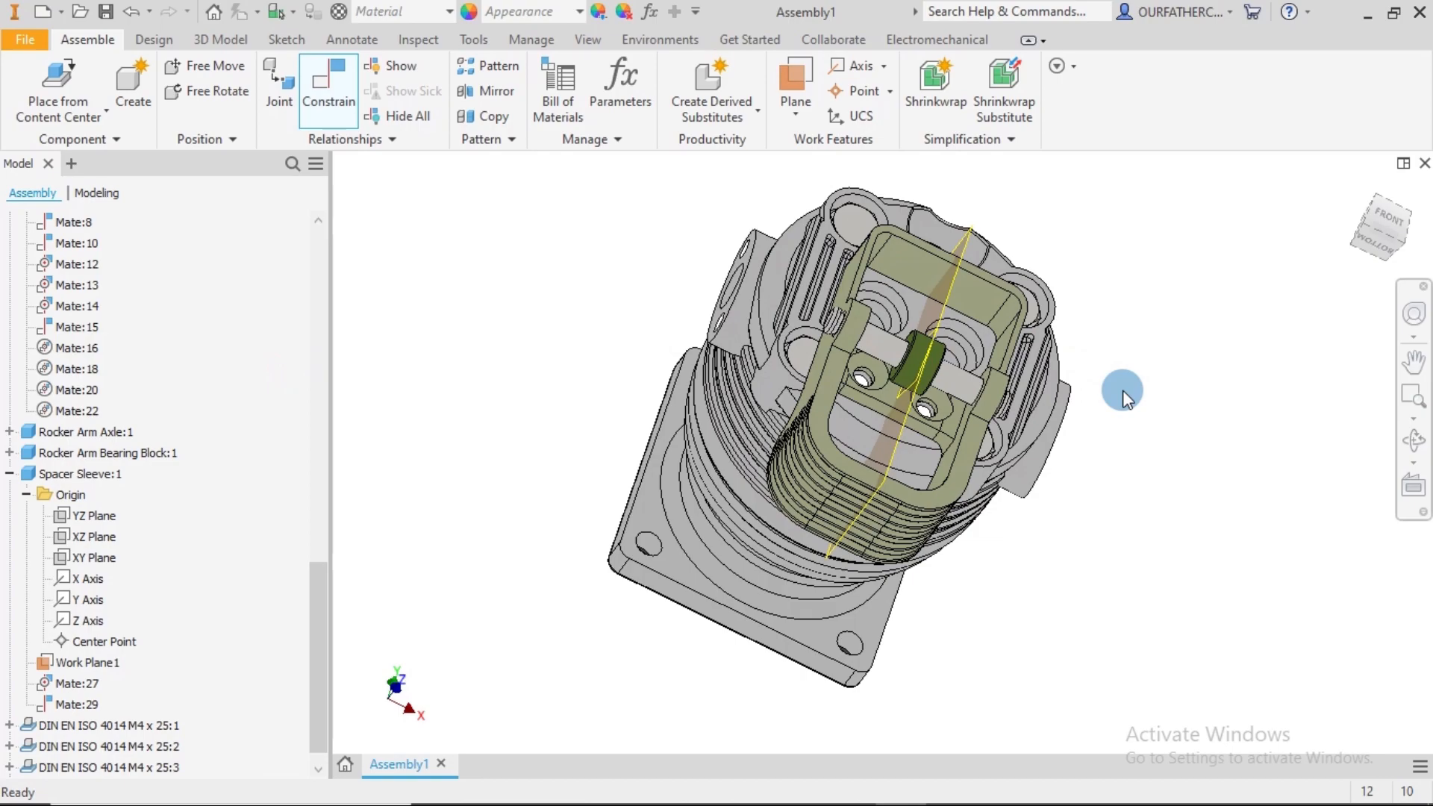
- Hide the middle work plane of the spacer sleeve
{"action": "middle_click_drag", "start_coordinate": [1118, 392], "coordinate": [965, 320], "text": "shift"}
{"action": "scroll", "coordinate": [1011, 396], "scroll_direction": "down", "scroll_amount": 5}
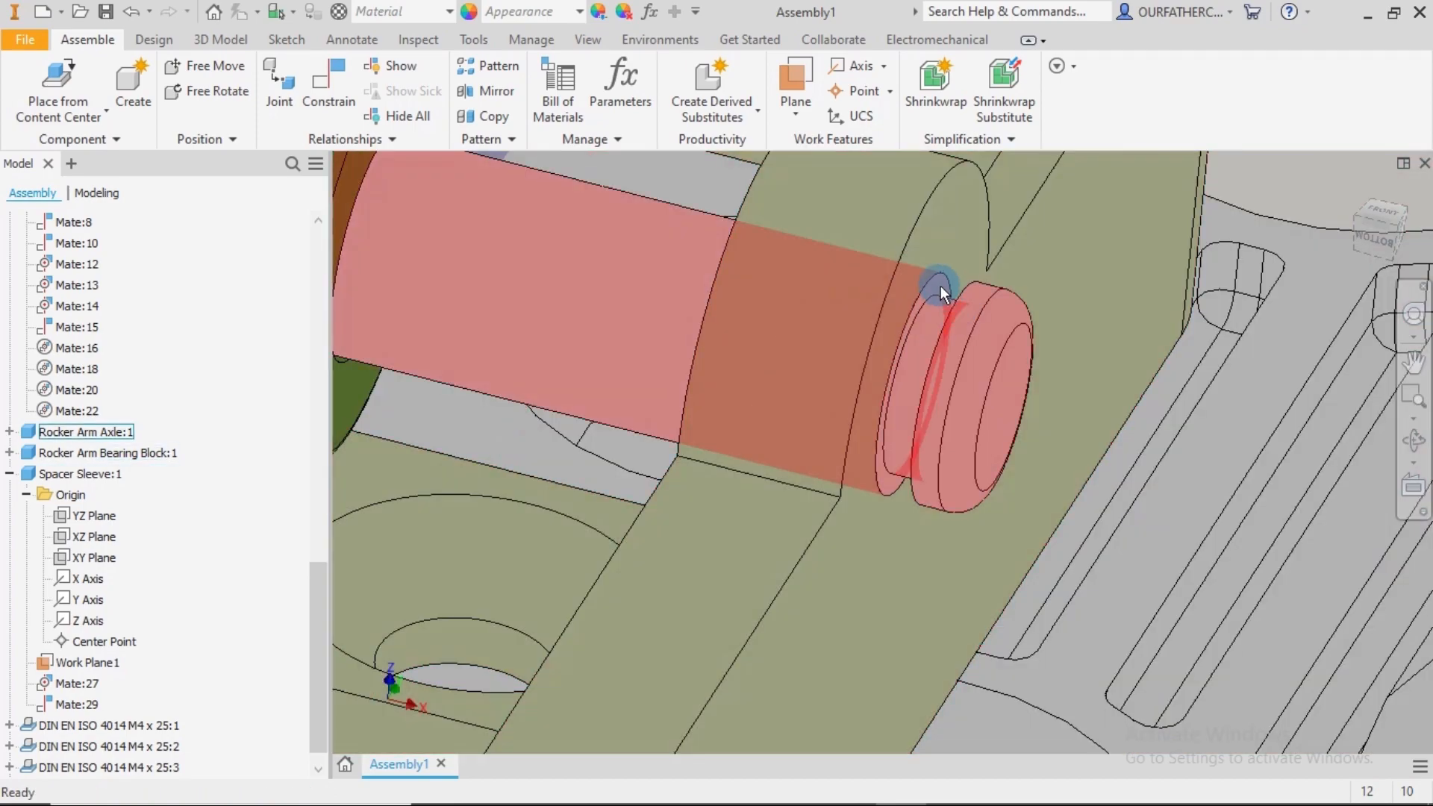
{"action": "scroll", "coordinate": [940, 284], "scroll_direction": "up", "scroll_amount": 3}
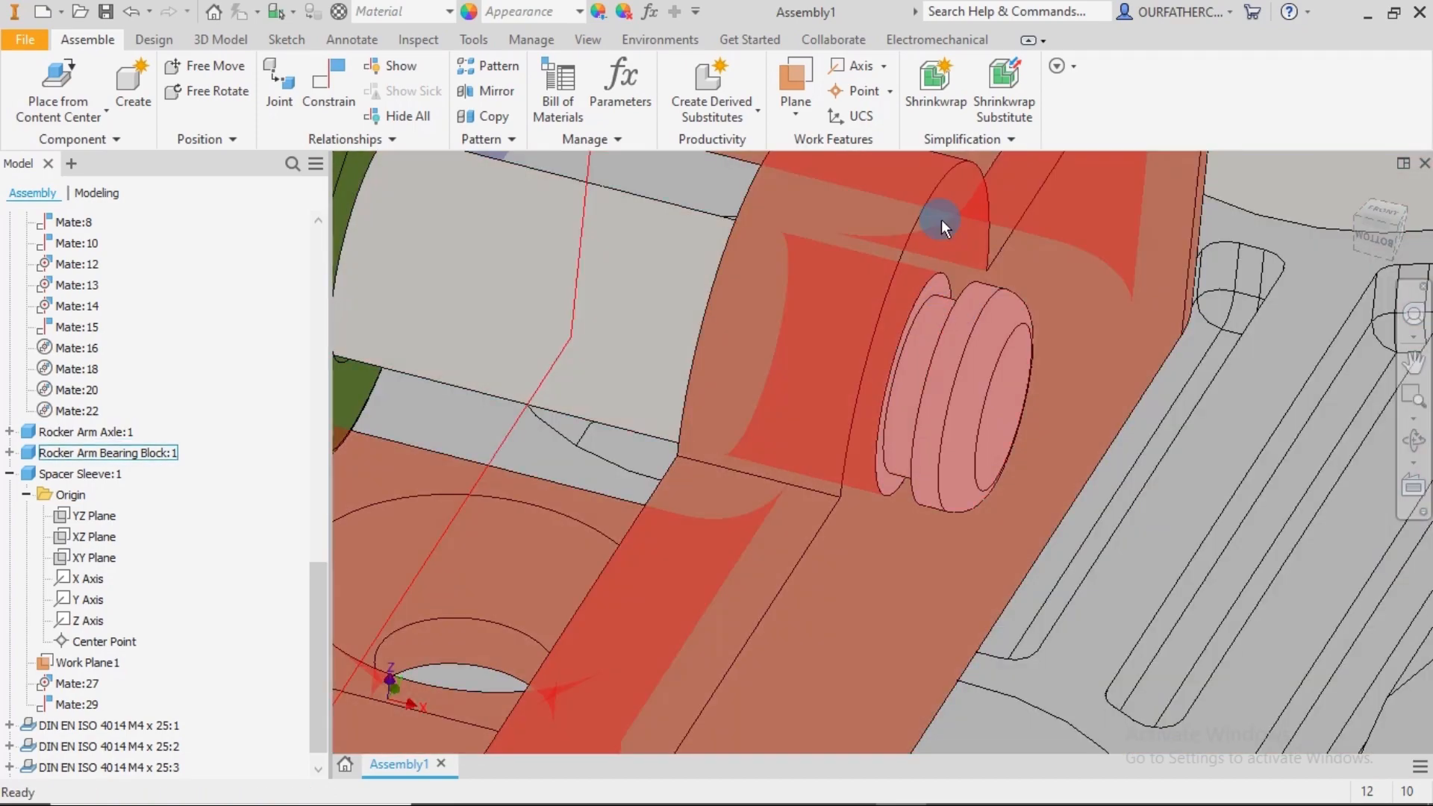
{"action": "scroll", "coordinate": [1038, 349], "scroll_direction": "up", "scroll_amount": 3}
{"action": "scroll", "coordinate": [1038, 350], "scroll_direction": "up", "scroll_amount": 5}
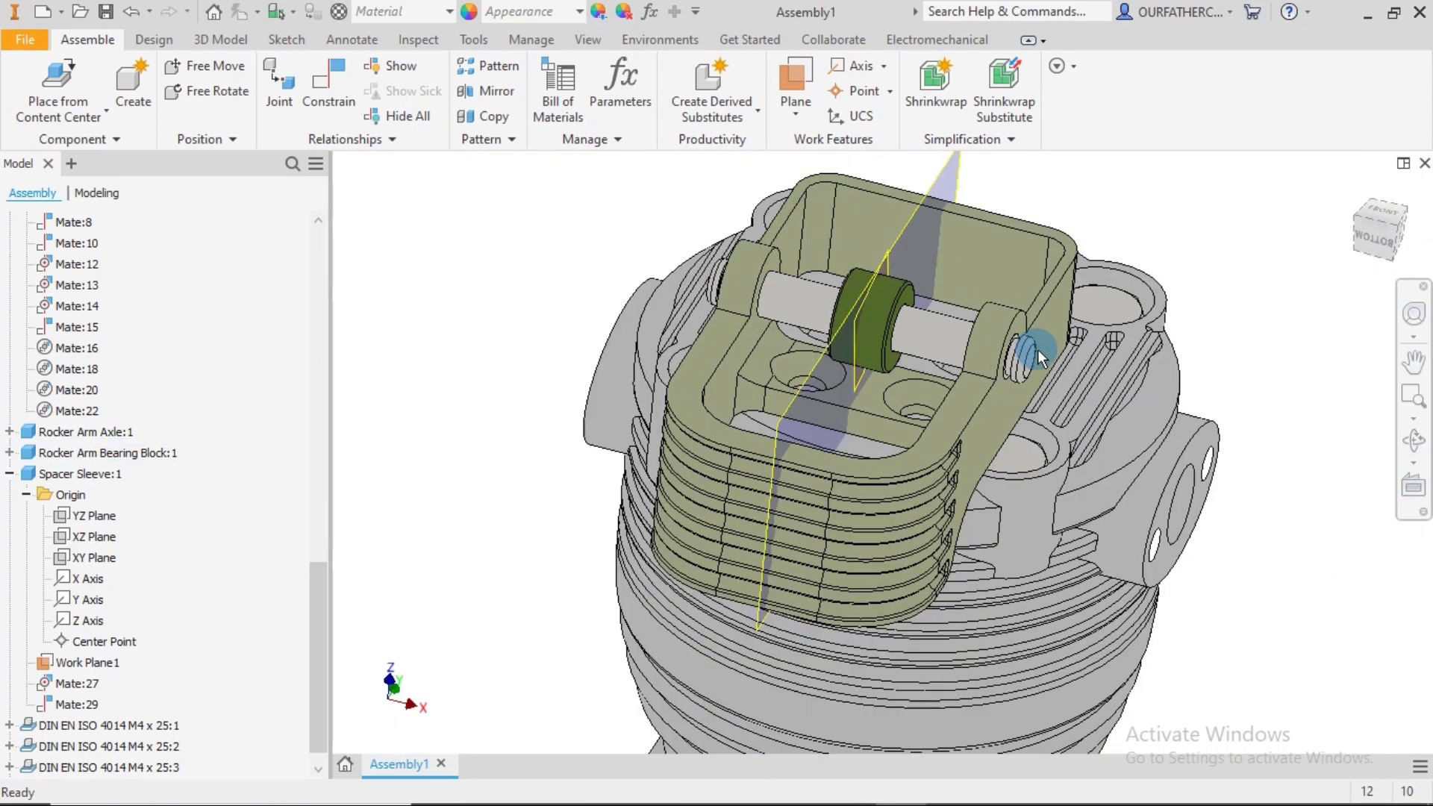
{"action": "middle_click_drag", "start_coordinate": [1106, 370], "coordinate": [1130, 401], "text": "shift"}
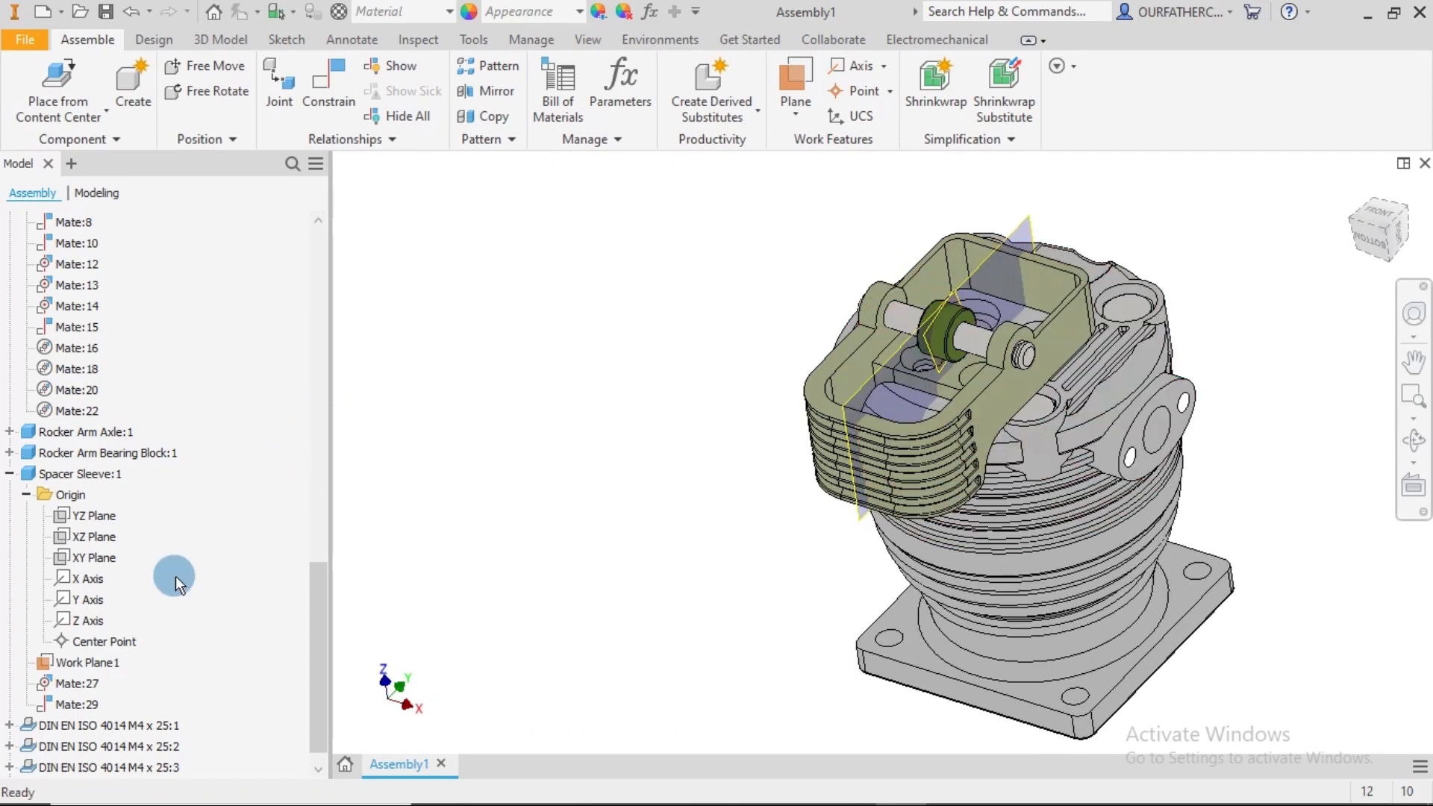
{"action": "right_click", "coordinate": [88, 668]}
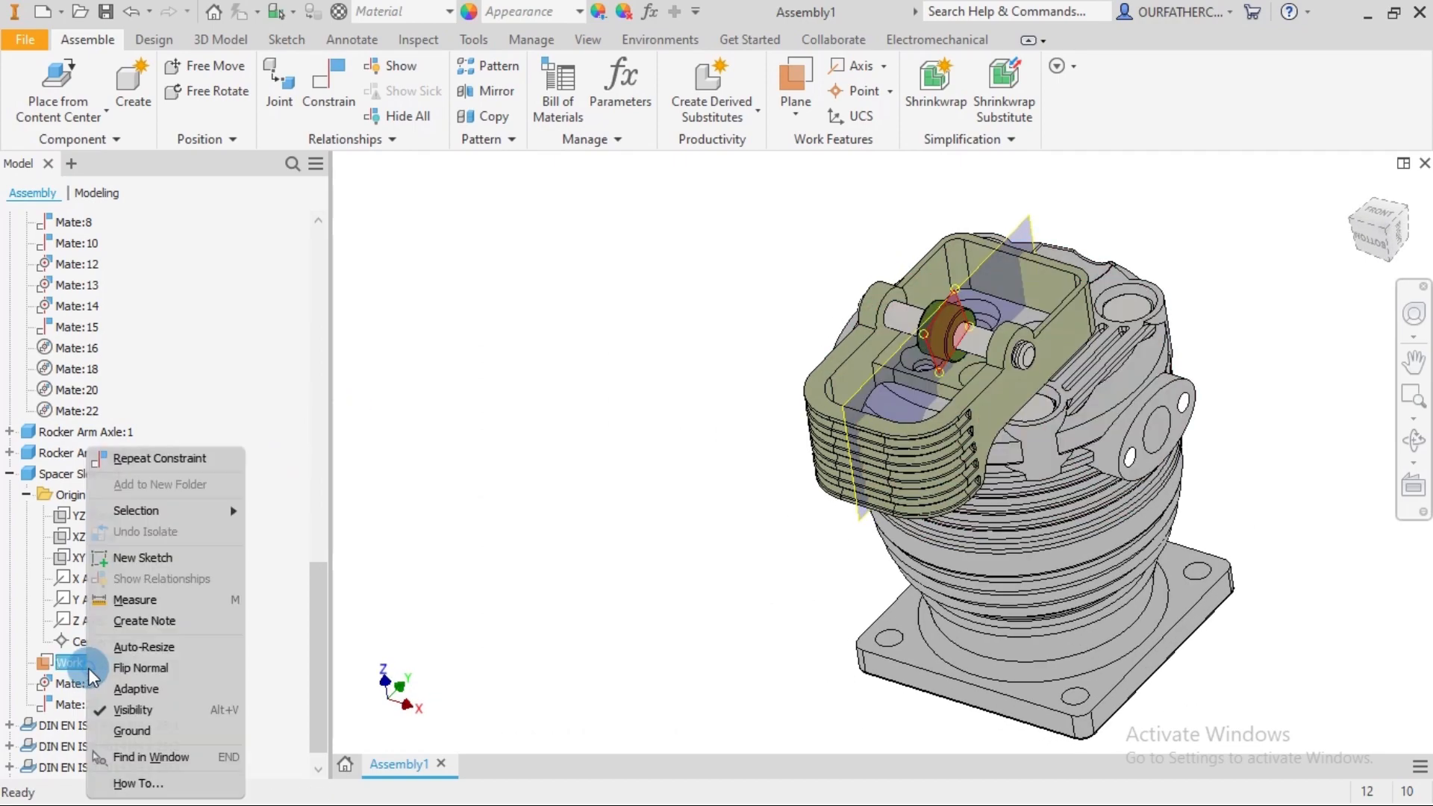
{"action": "left_click", "coordinate": [129, 711]}
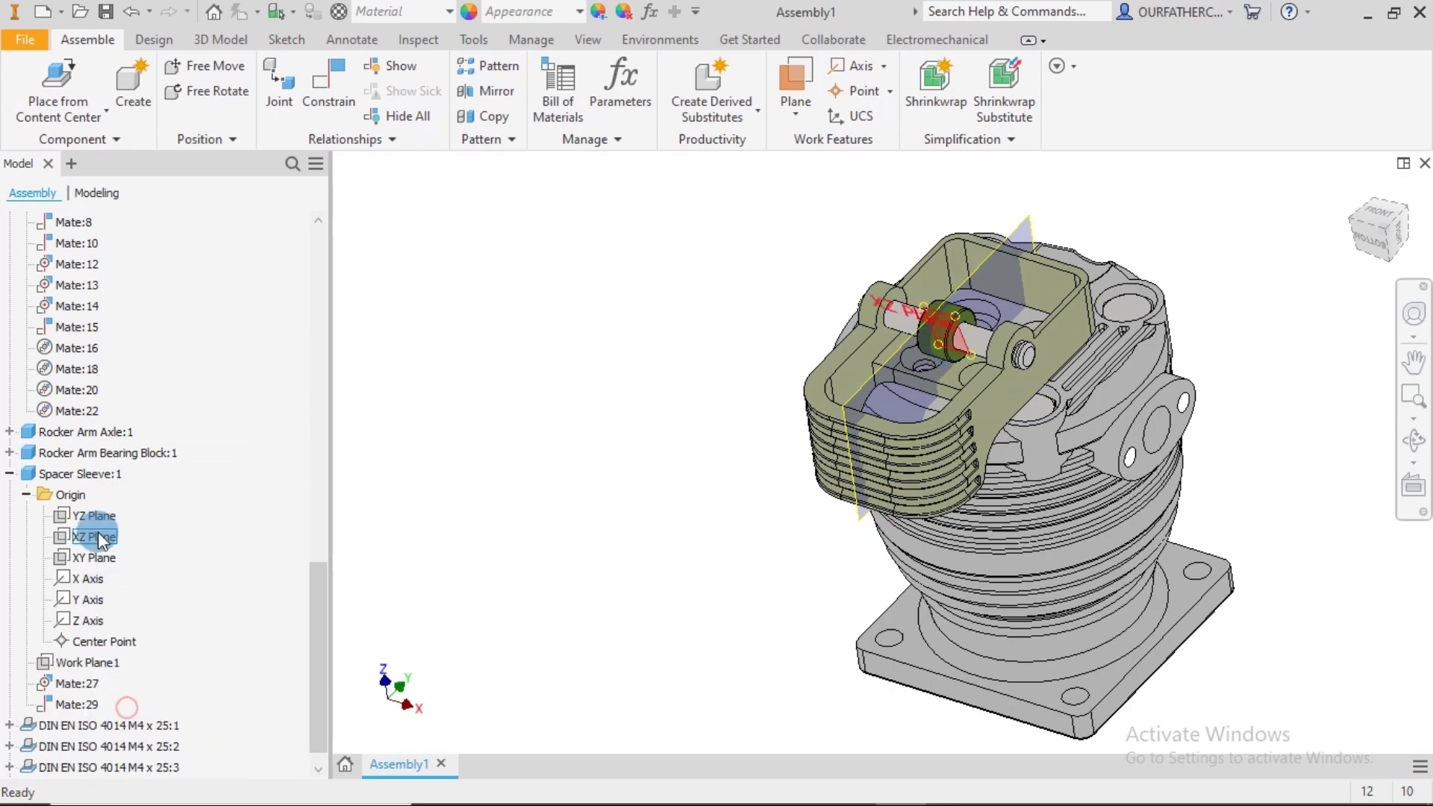
- Hide the YZ origin plane of the rocker arm bearing block
{"action": "left_click", "coordinate": [9, 453]}
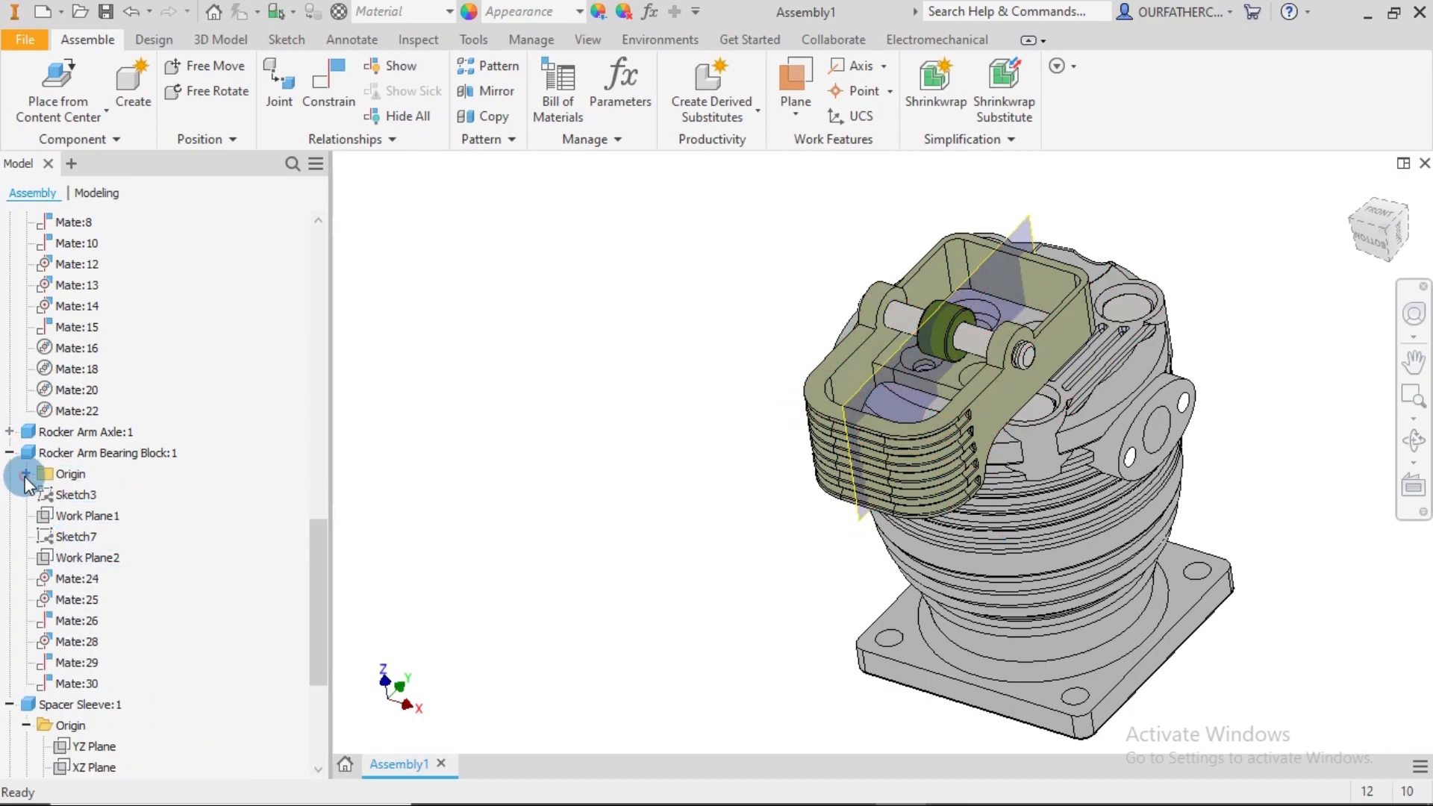
{"action": "left_click", "coordinate": [26, 474]}
{"action": "right_click", "coordinate": [79, 497]}
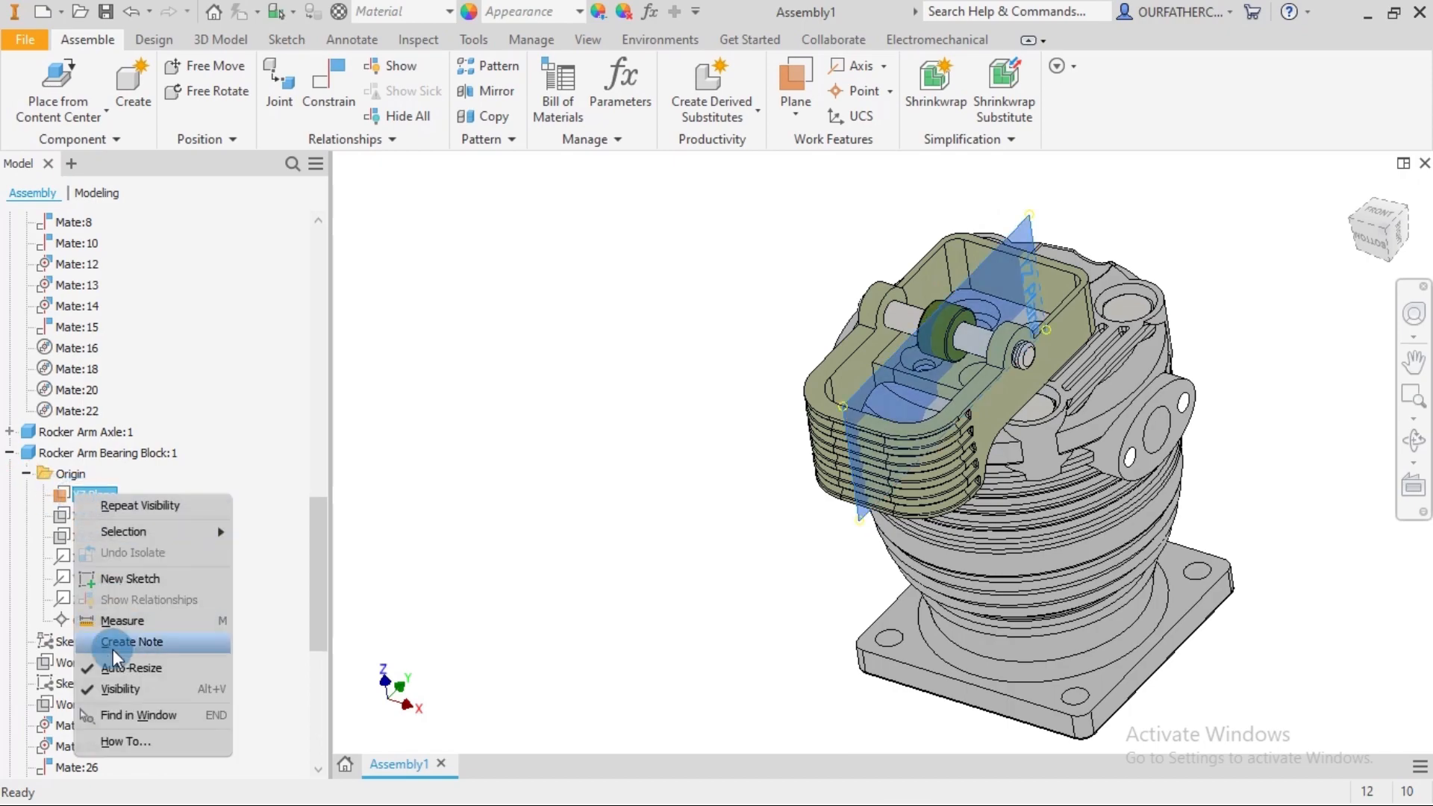
{"action": "left_click", "coordinate": [115, 688]}
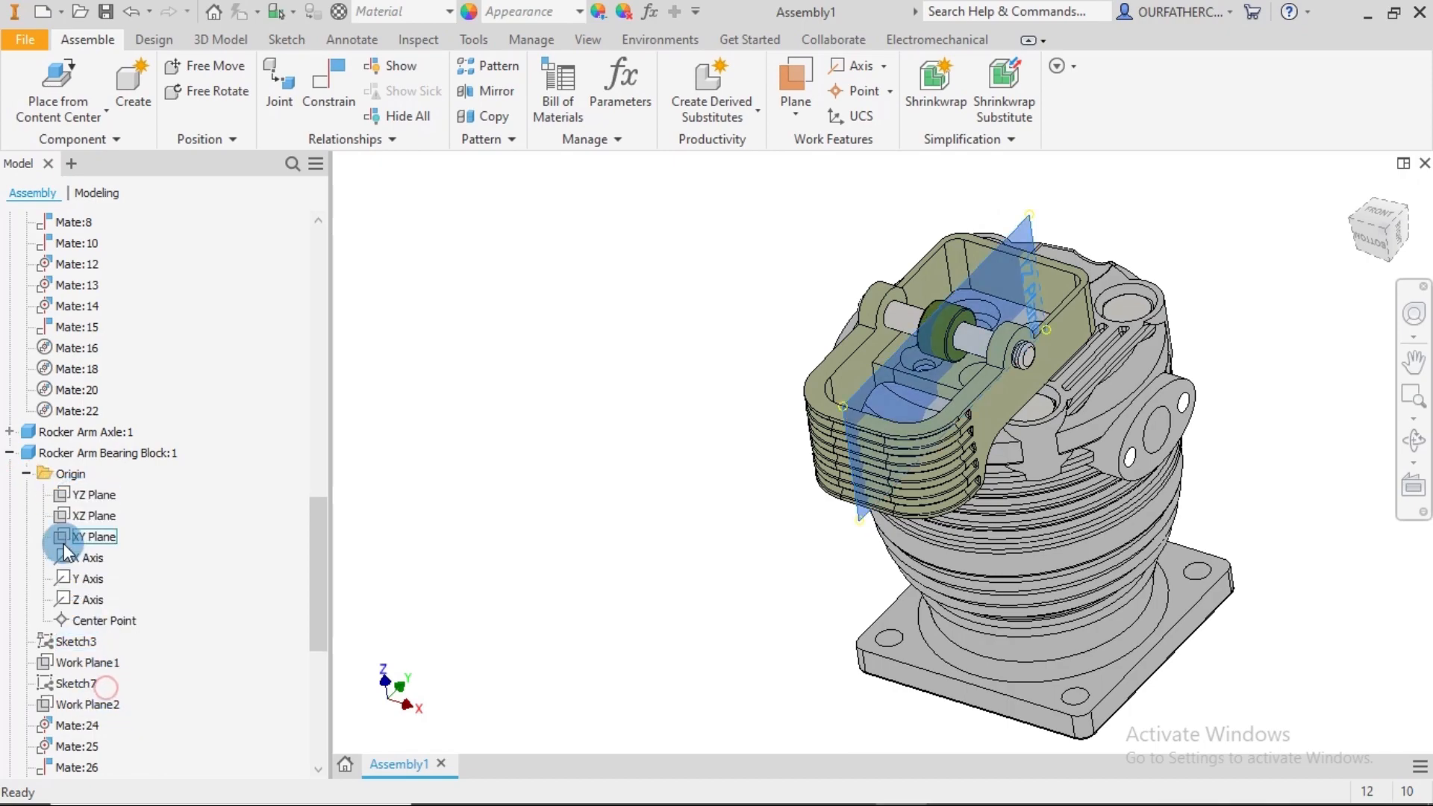
- Hide the YZ origin plane of the rocker arm axle
{"action": "left_click", "coordinate": [9, 432]}
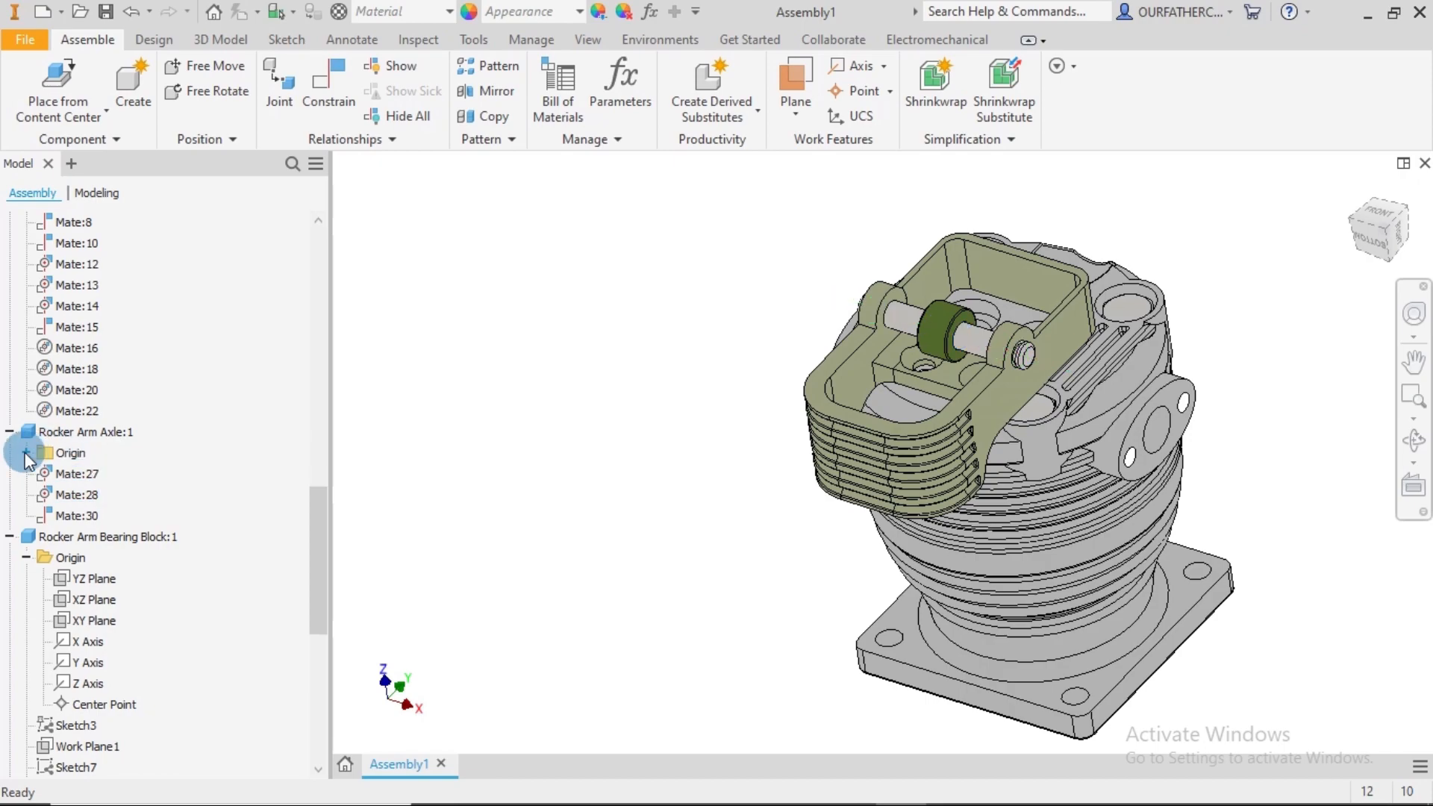
{"action": "left_click", "coordinate": [25, 453]}
{"action": "right_click", "coordinate": [79, 472]}
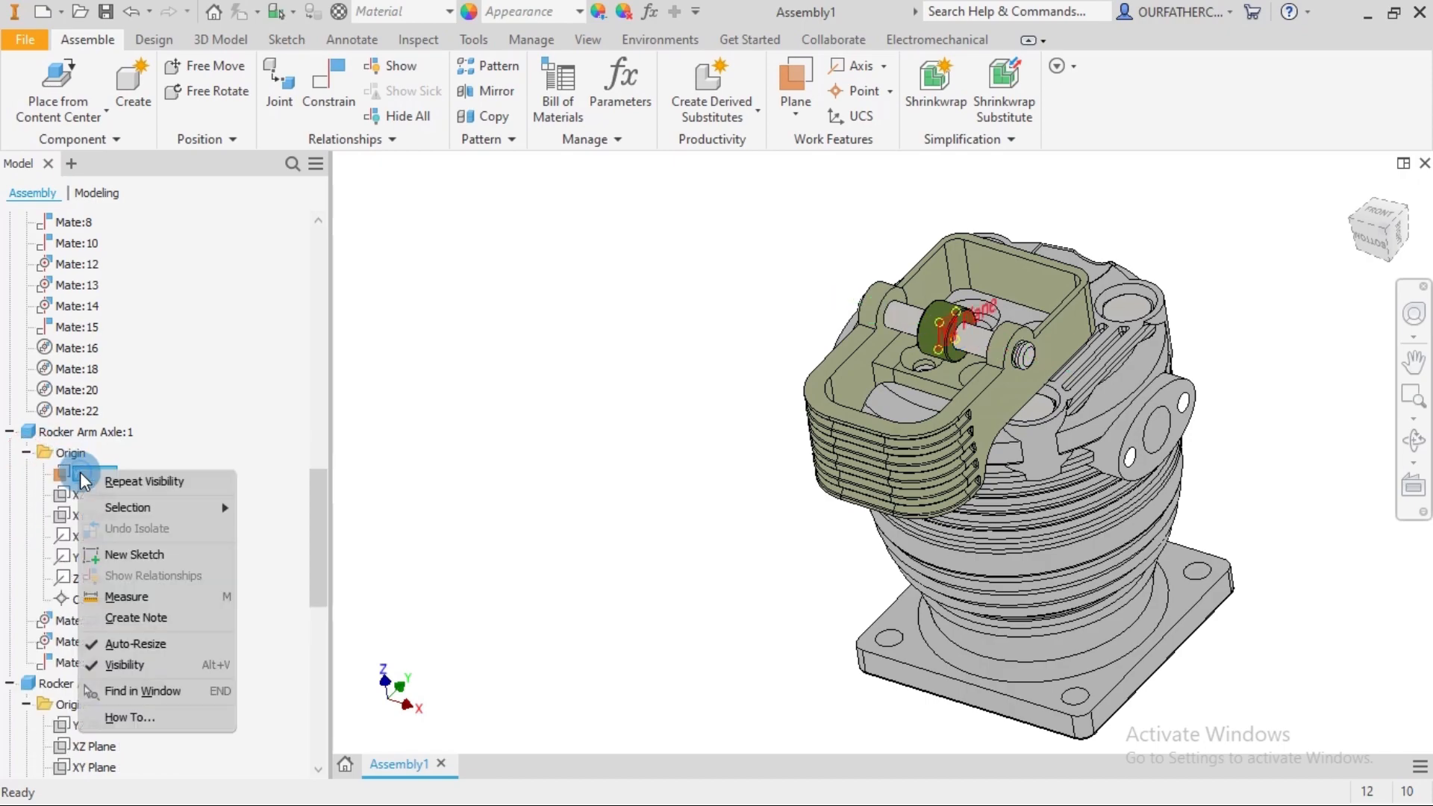
{"action": "left_click", "coordinate": [119, 664]}
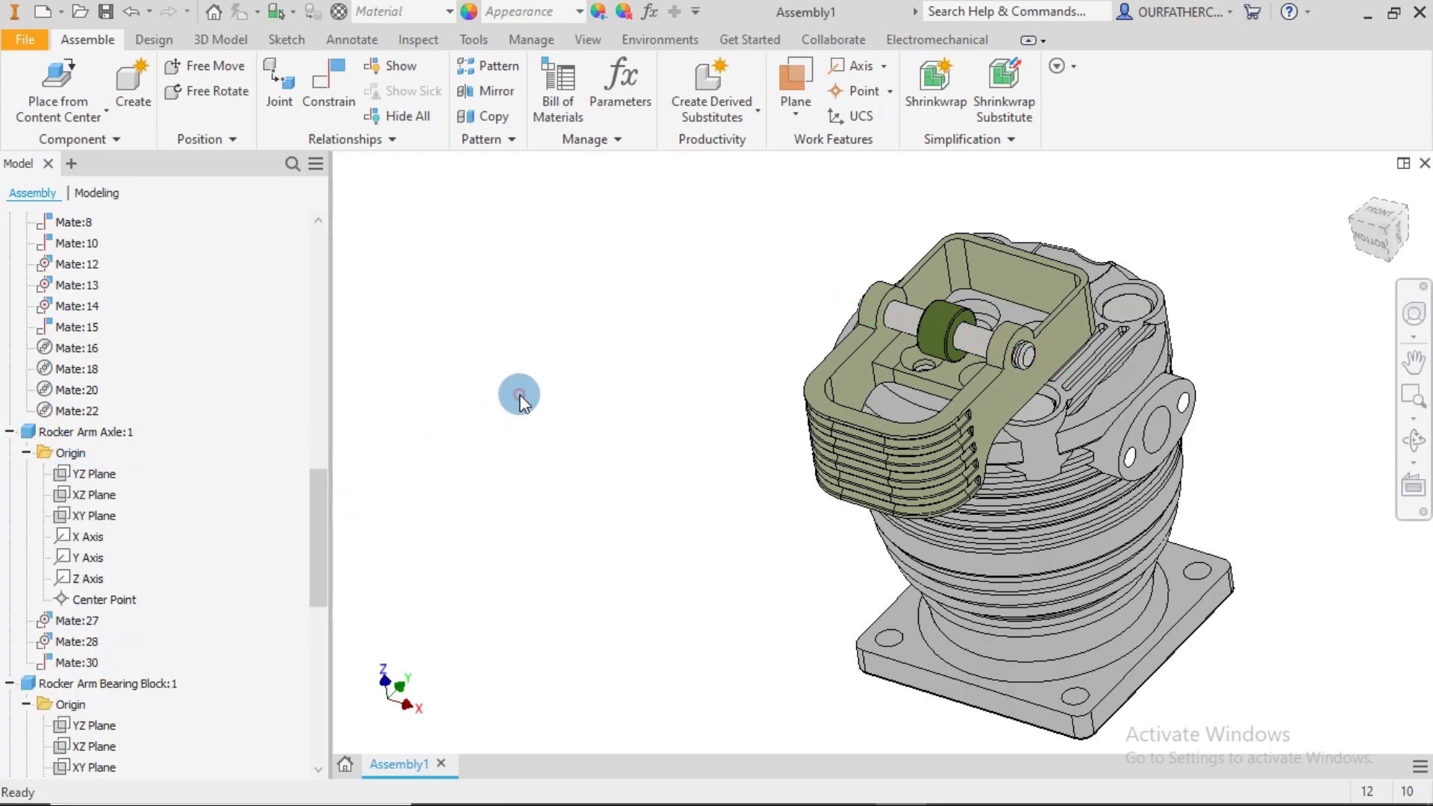
{"action": "left_click", "coordinate": [520, 394]}
- Choose the ISO 7046-1 Z screw from the countersunk bolts in the Content Center for placement
{"action": "mouse_move", "coordinate": [1232, 312]}
{"action": "middle_mouse_down", "text": "shift"}
{"action": "mouse_move", "coordinate": [1260, 309]}
{"action": "mouse_move", "coordinate": [1229, 299]}
{"action": "mouse_move", "coordinate": [1255, 319]}
{"action": "middle_mouse_up", "text": "shift"}
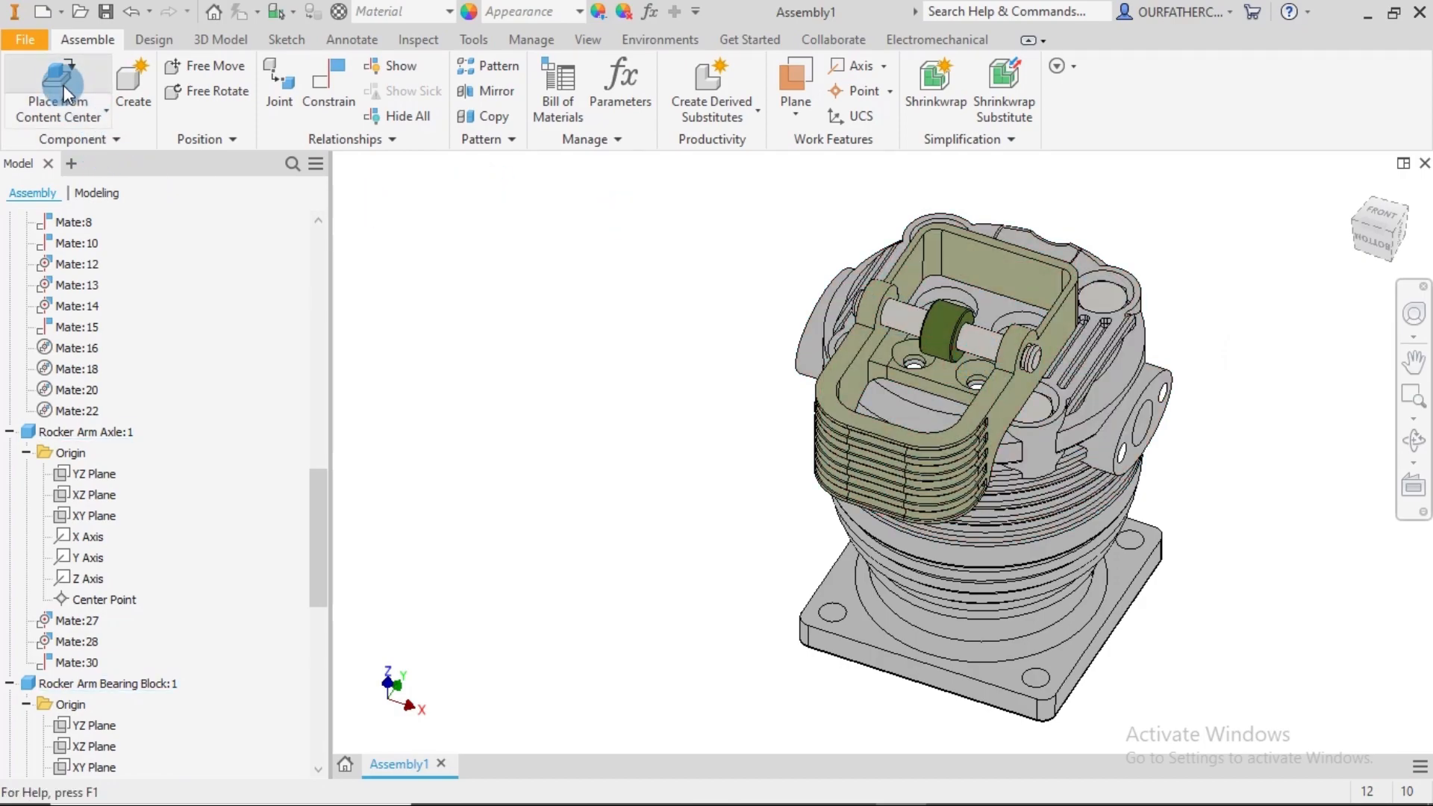
{"action": "left_click", "coordinate": [301, 84]}
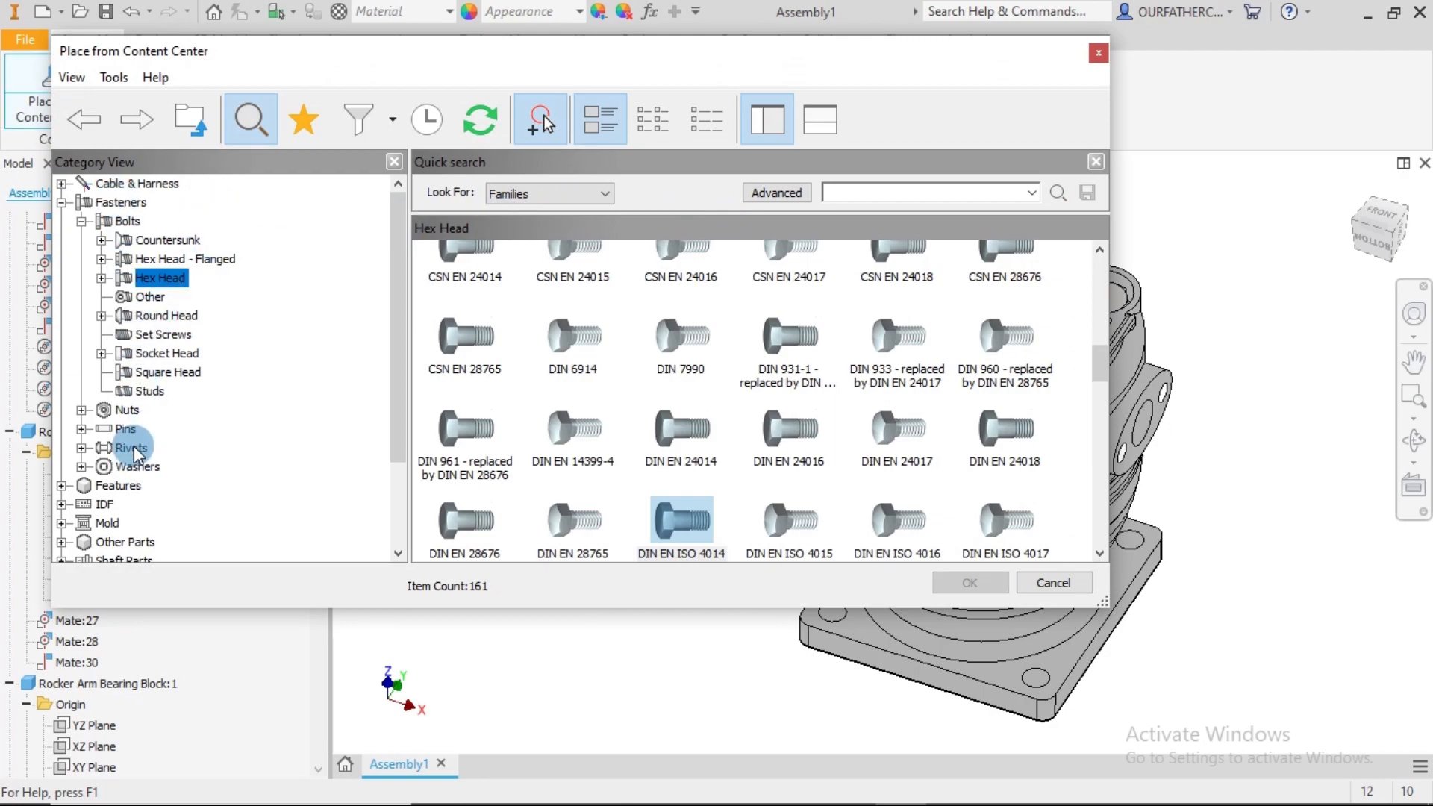
{"action": "left_click", "coordinate": [169, 240]}
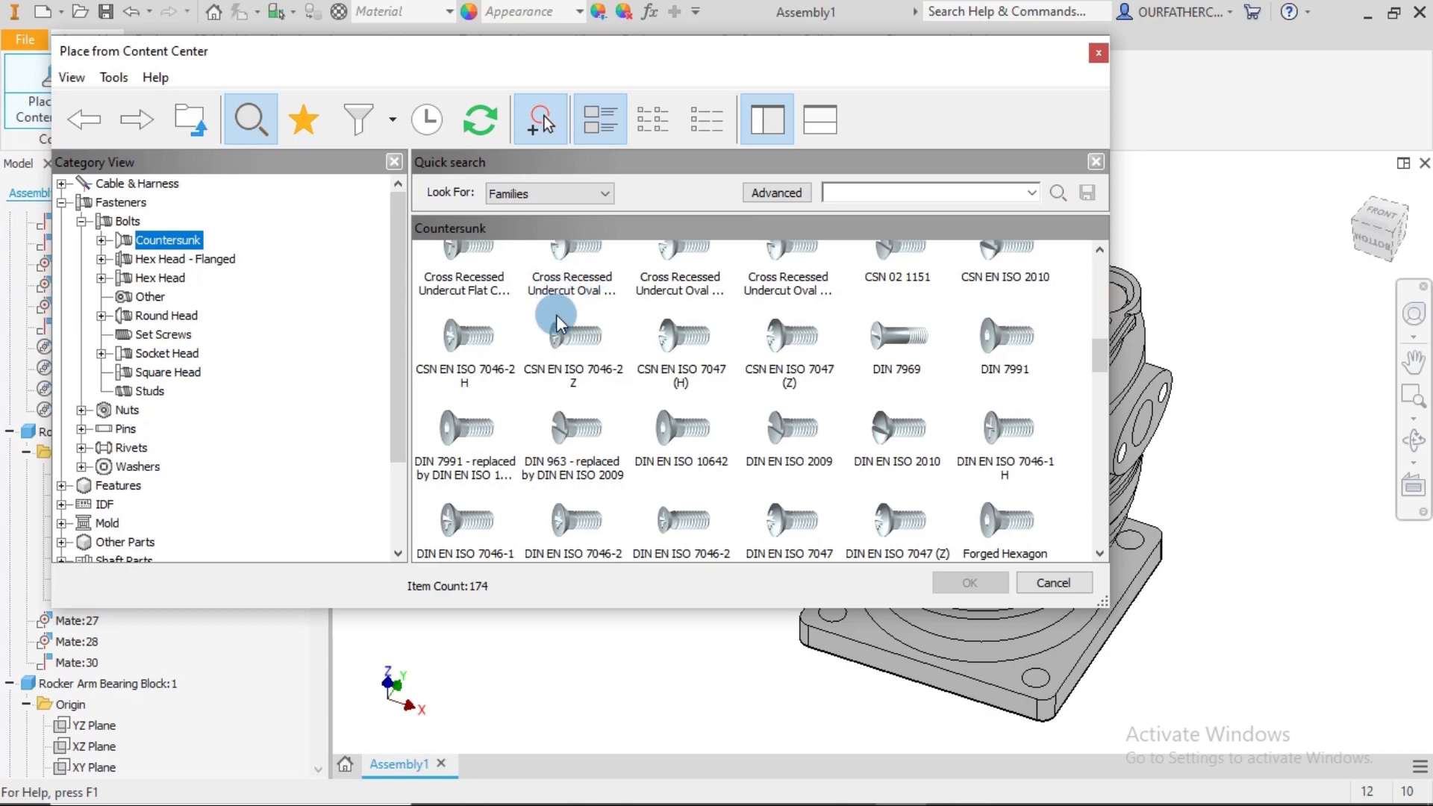
{"action": "scroll", "coordinate": [560, 321], "scroll_direction": "up", "scroll_amount": 5}
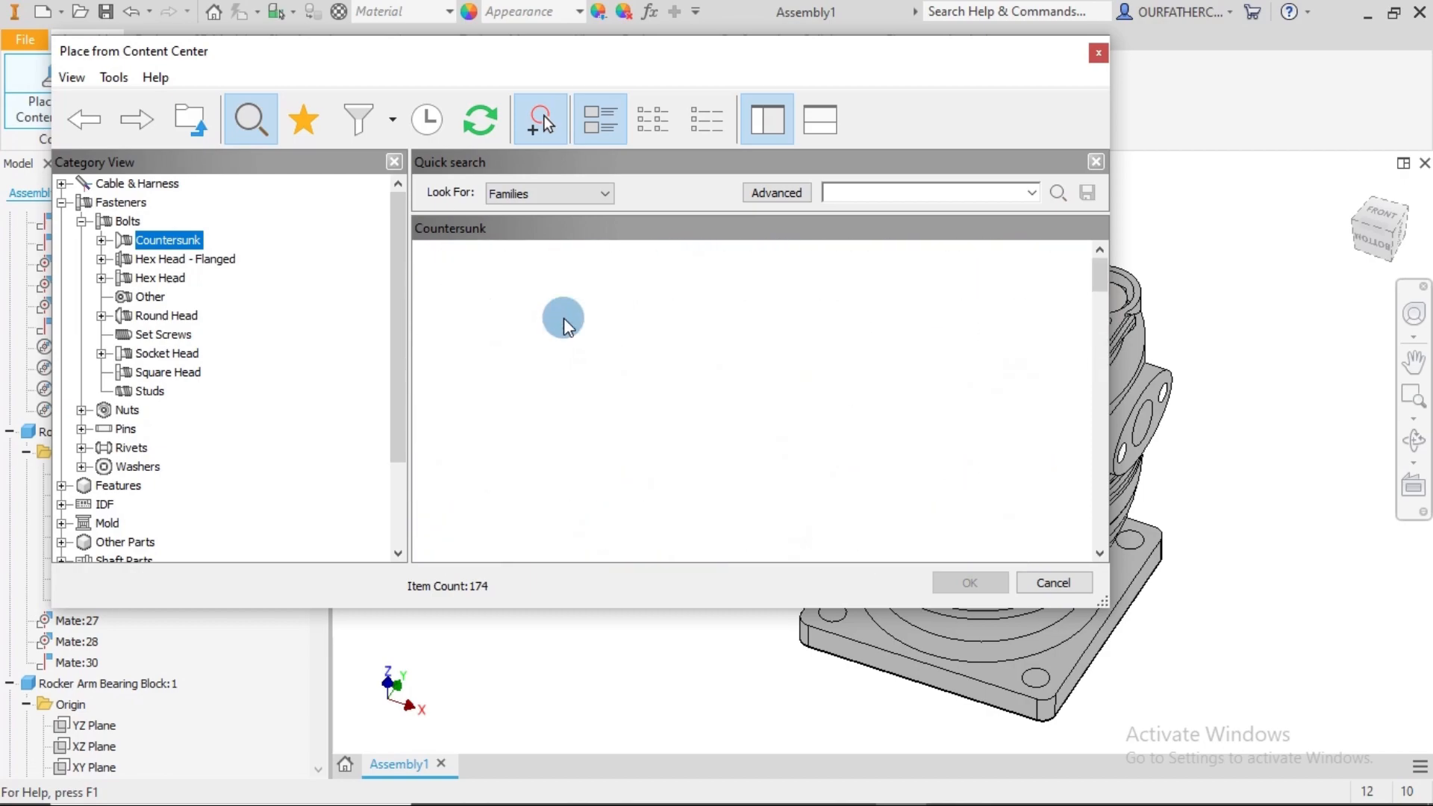
{"action": "scroll", "coordinate": [797, 329], "scroll_direction": "down", "scroll_amount": 3}
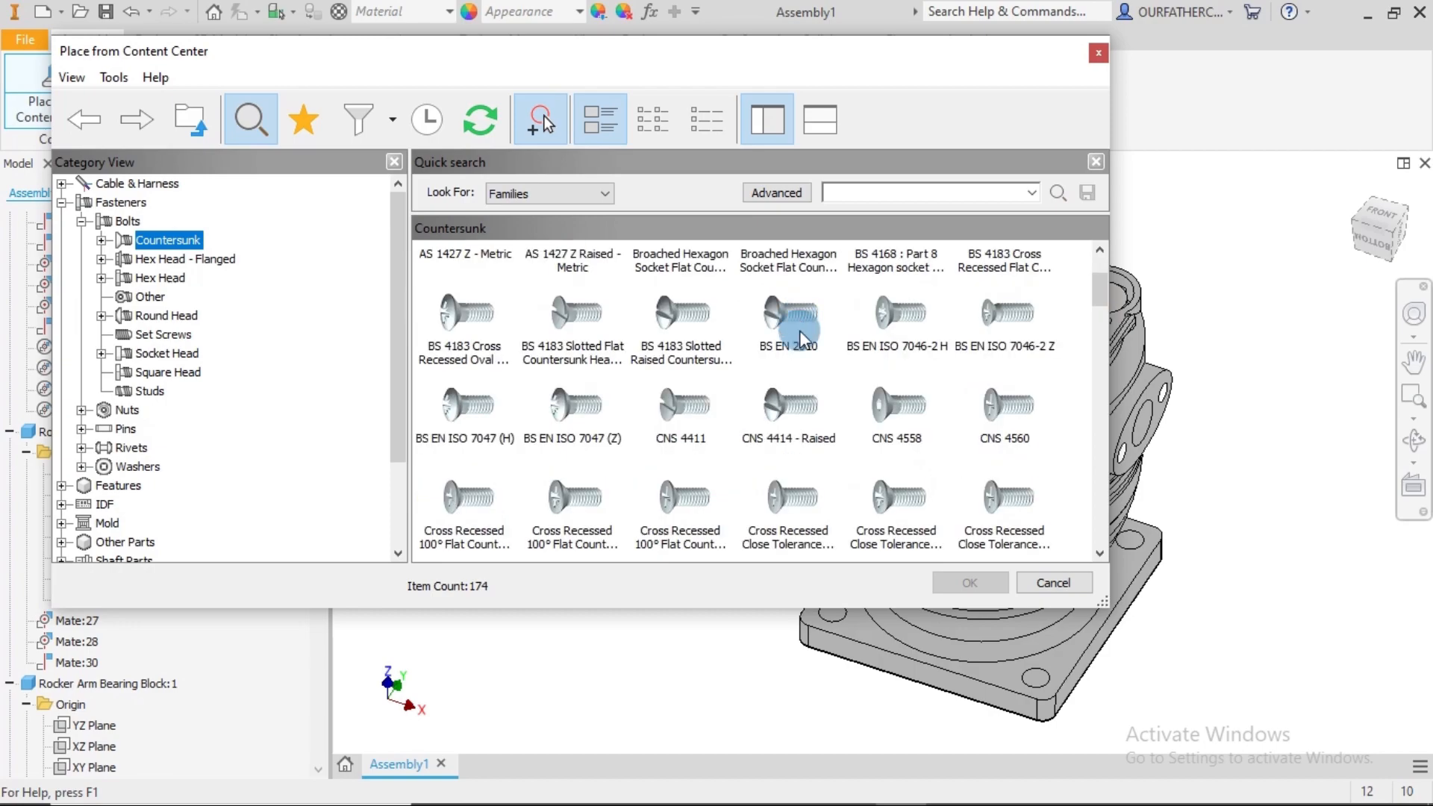
{"action": "scroll", "coordinate": [806, 365], "scroll_direction": "down", "scroll_amount": 3}
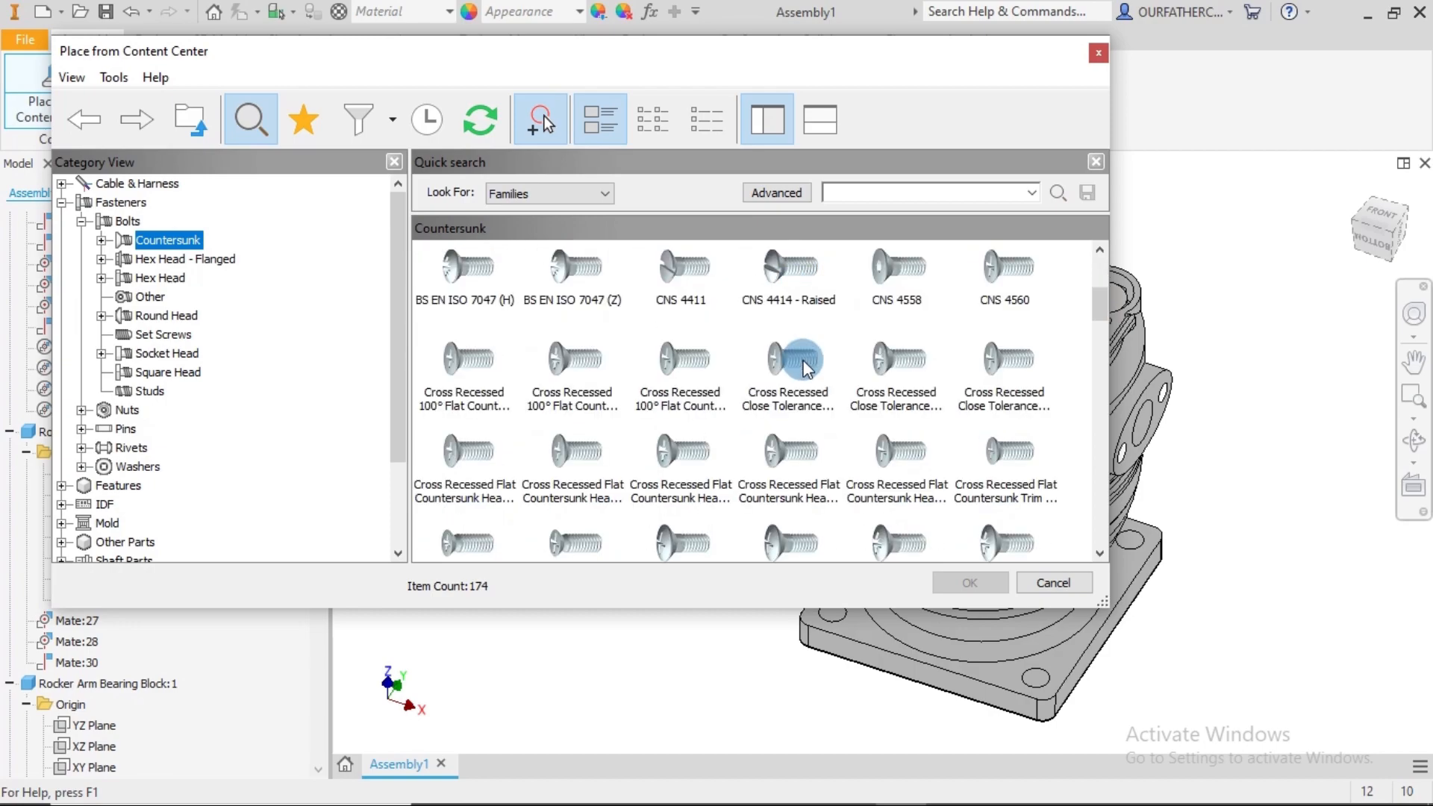
{"action": "scroll", "coordinate": [806, 366], "scroll_direction": "down", "scroll_amount": 3}
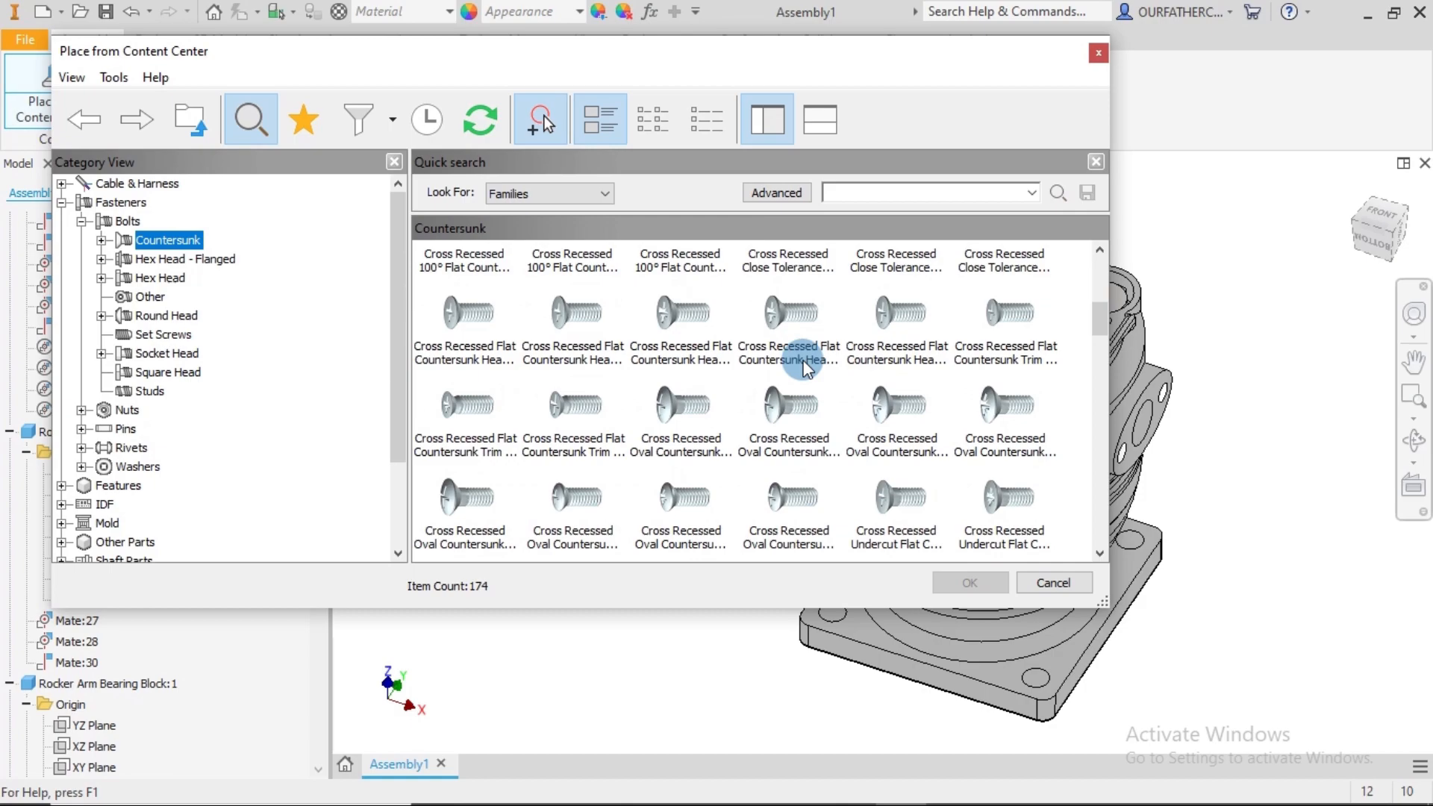
{"action": "scroll", "coordinate": [806, 365], "scroll_direction": "down", "scroll_amount": 3}
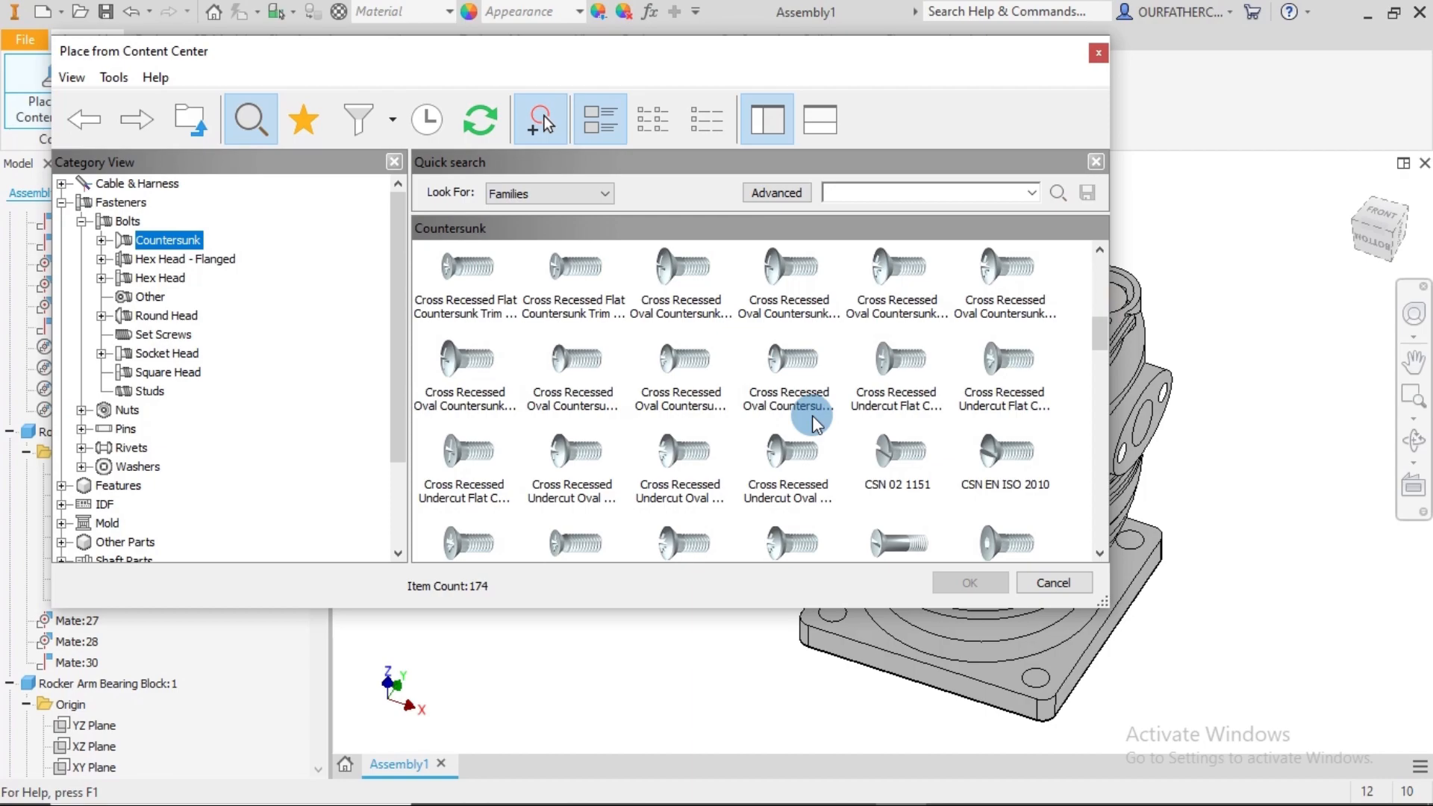
{"action": "scroll", "coordinate": [812, 415], "scroll_direction": "down", "scroll_amount": 3}
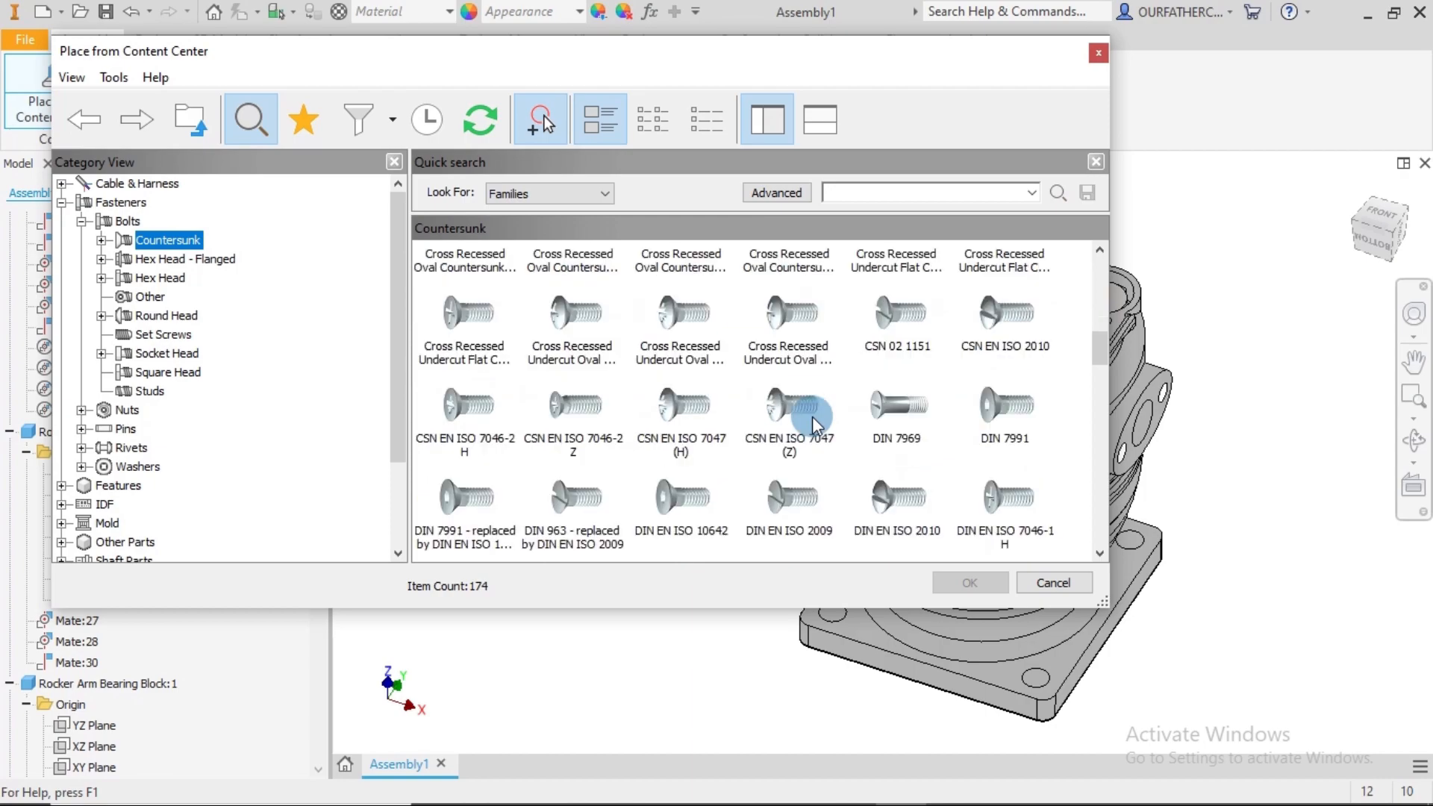
{"action": "scroll", "coordinate": [812, 417], "scroll_direction": "down", "scroll_amount": 3}
{"action": "scroll", "coordinate": [812, 423], "scroll_direction": "down", "scroll_amount": 2}
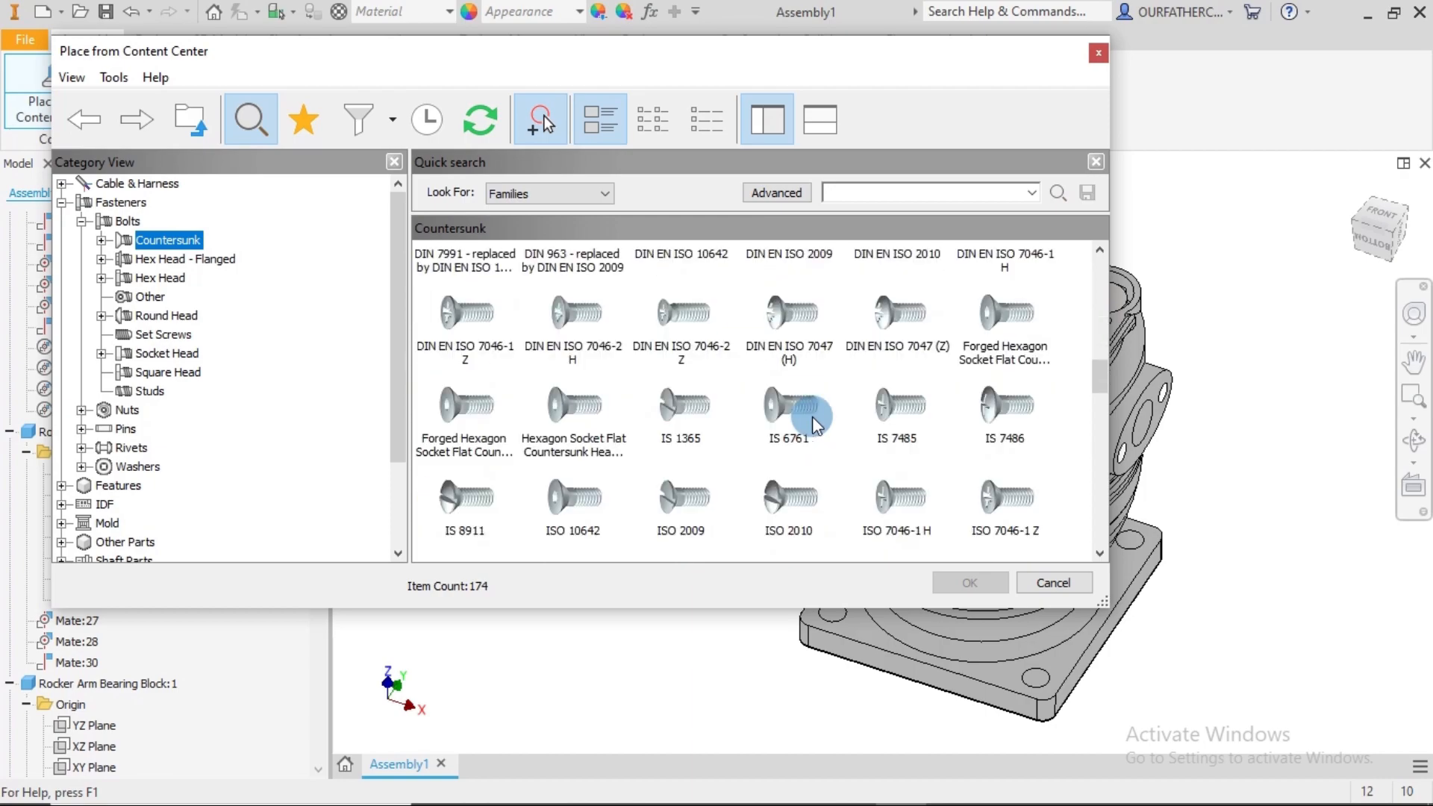
{"action": "scroll", "coordinate": [812, 422], "scroll_direction": "down", "scroll_amount": 4}
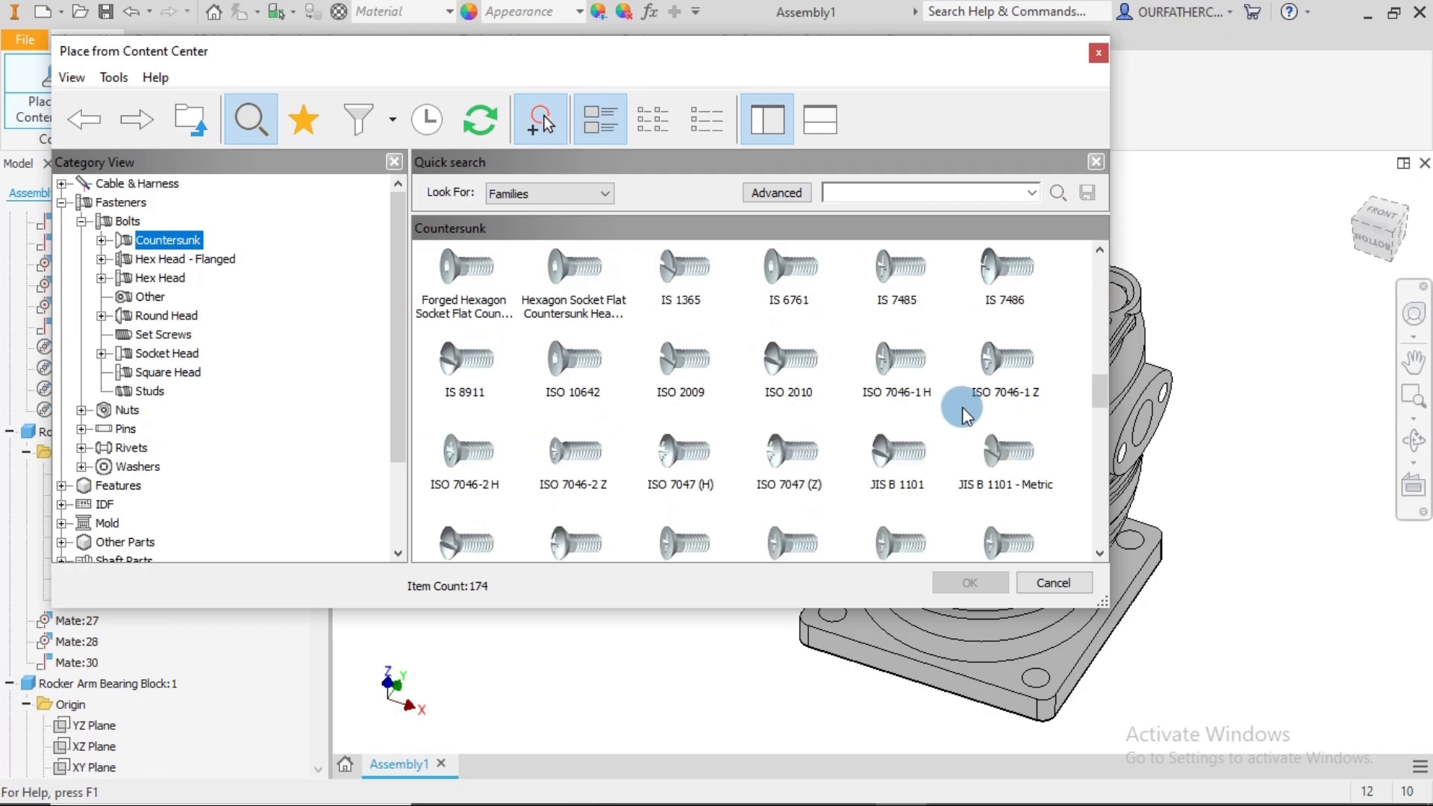
{"action": "left_click", "coordinate": [1004, 362]}
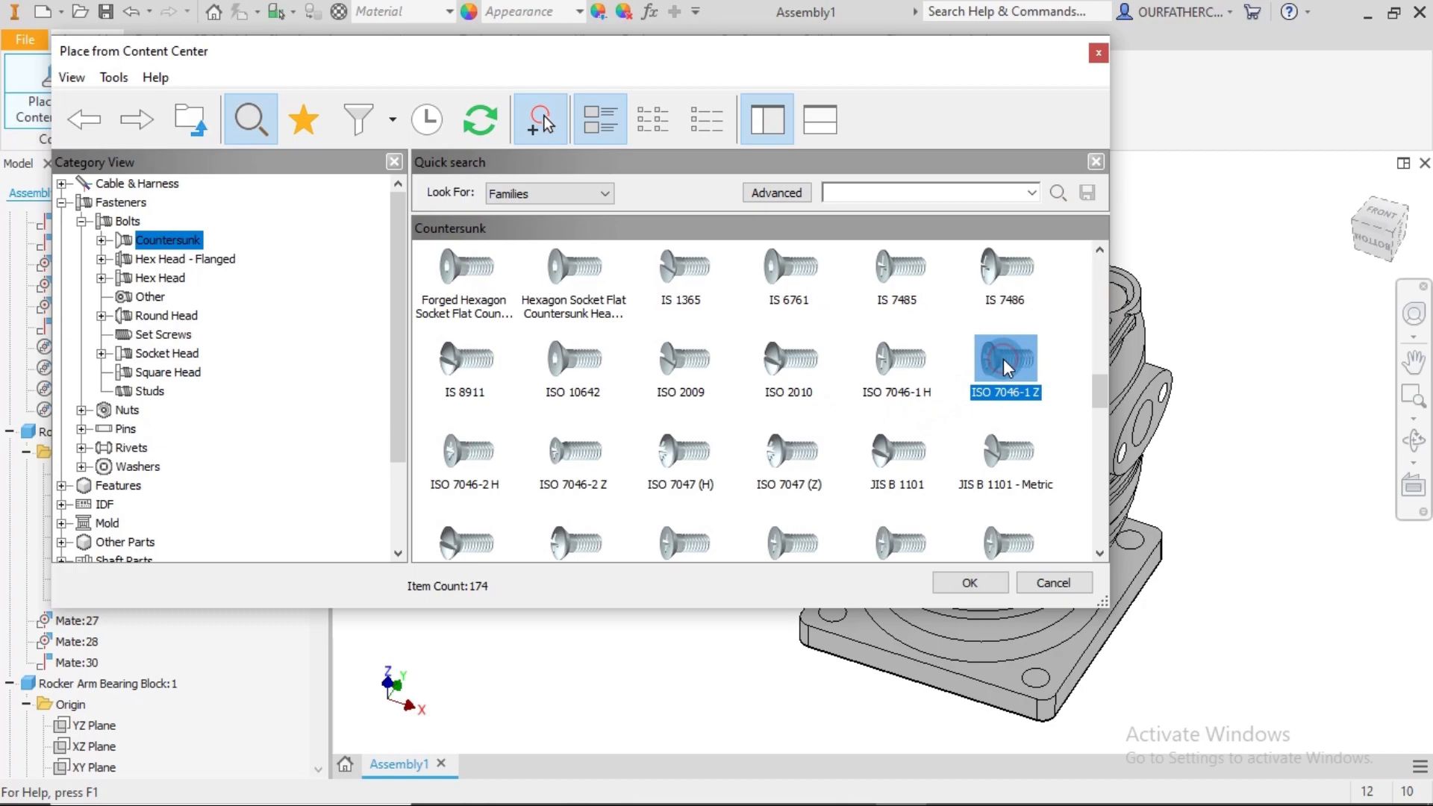
{"action": "left_click_drag", "start_coordinate": [1003, 359], "coordinate": [1006, 377]}
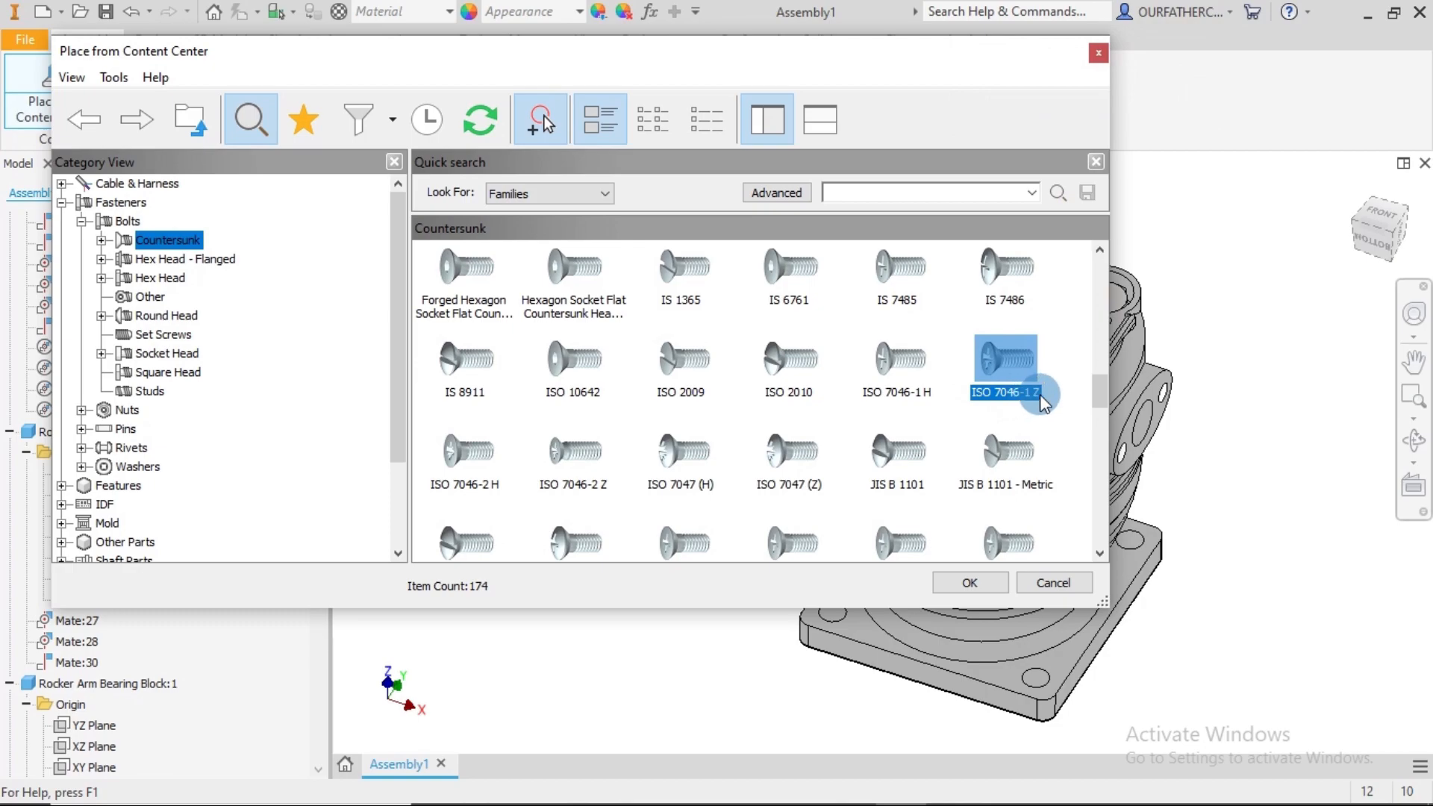
{"action": "left_click", "coordinate": [969, 581]}
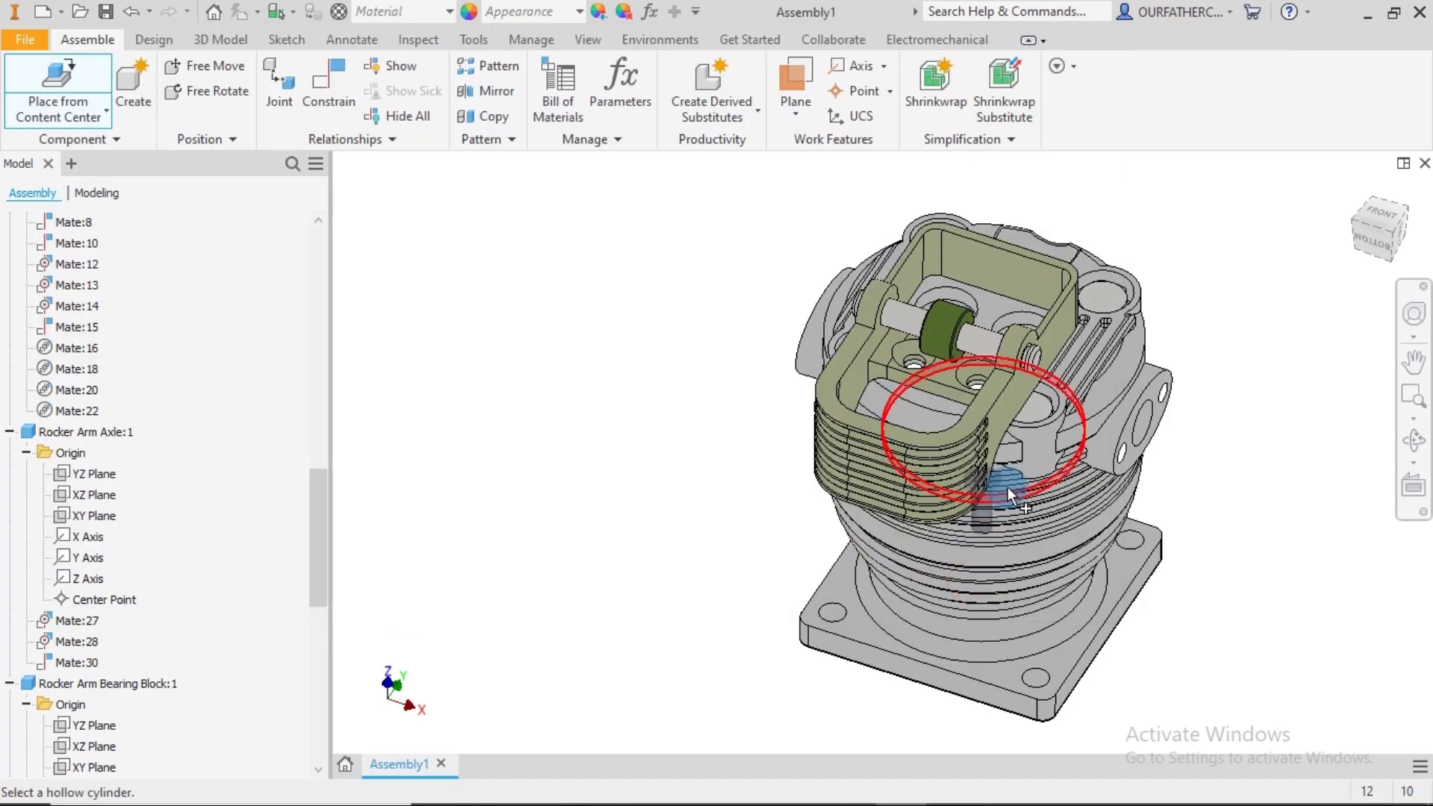
- Pick the cylindrical screw hole beneath the bearing block's countersunk hole nearest the axle's threaded end as the screw's hollow cylinder
{"action": "left_click", "coordinate": [1036, 432]}
{"action": "middle_click_drag", "start_coordinate": [1036, 431], "coordinate": [1055, 438], "text": "shift"}
{"action": "scroll", "coordinate": [982, 374], "scroll_direction": "up", "scroll_amount": 5}
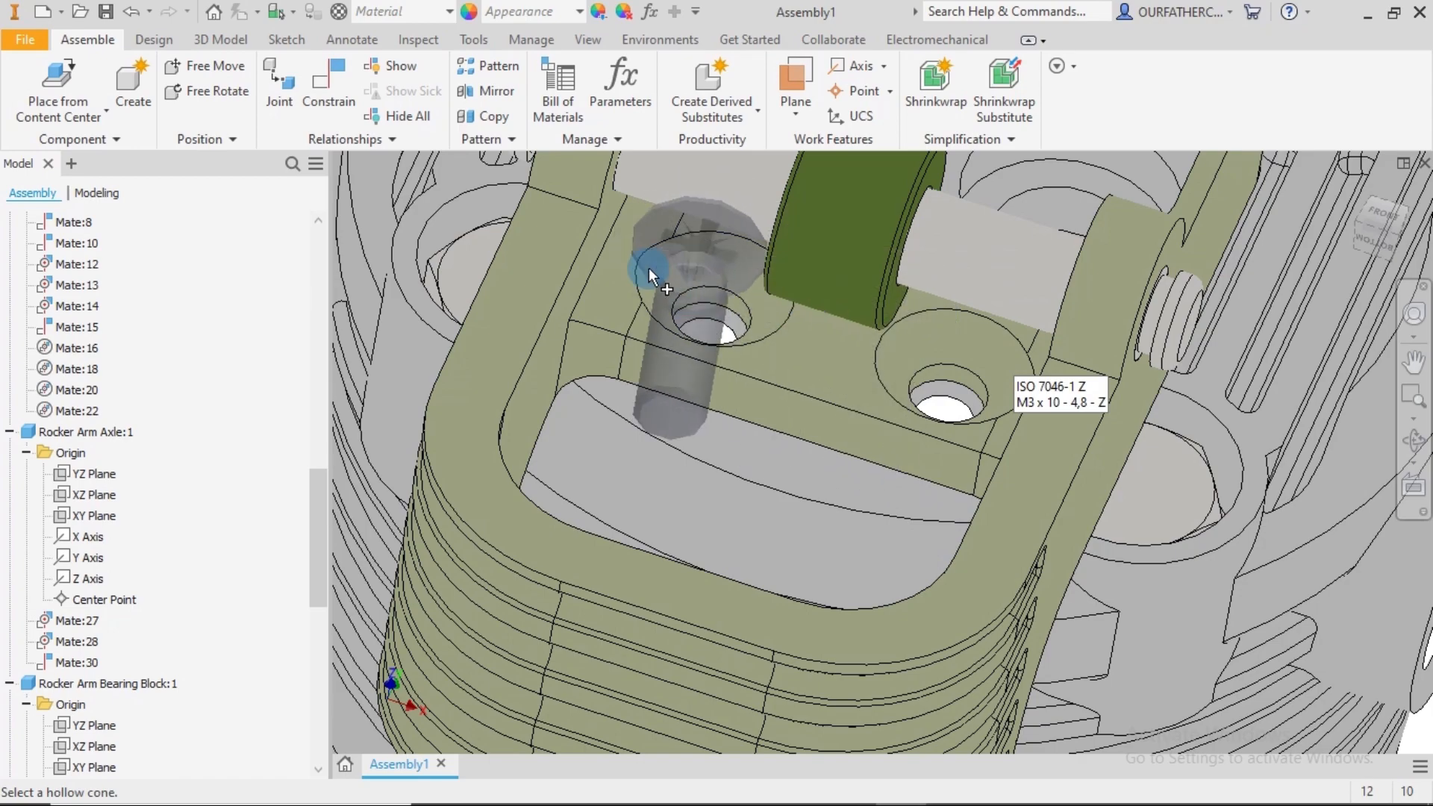
{"action": "scroll", "coordinate": [955, 418], "scroll_direction": "down", "scroll_amount": 5}
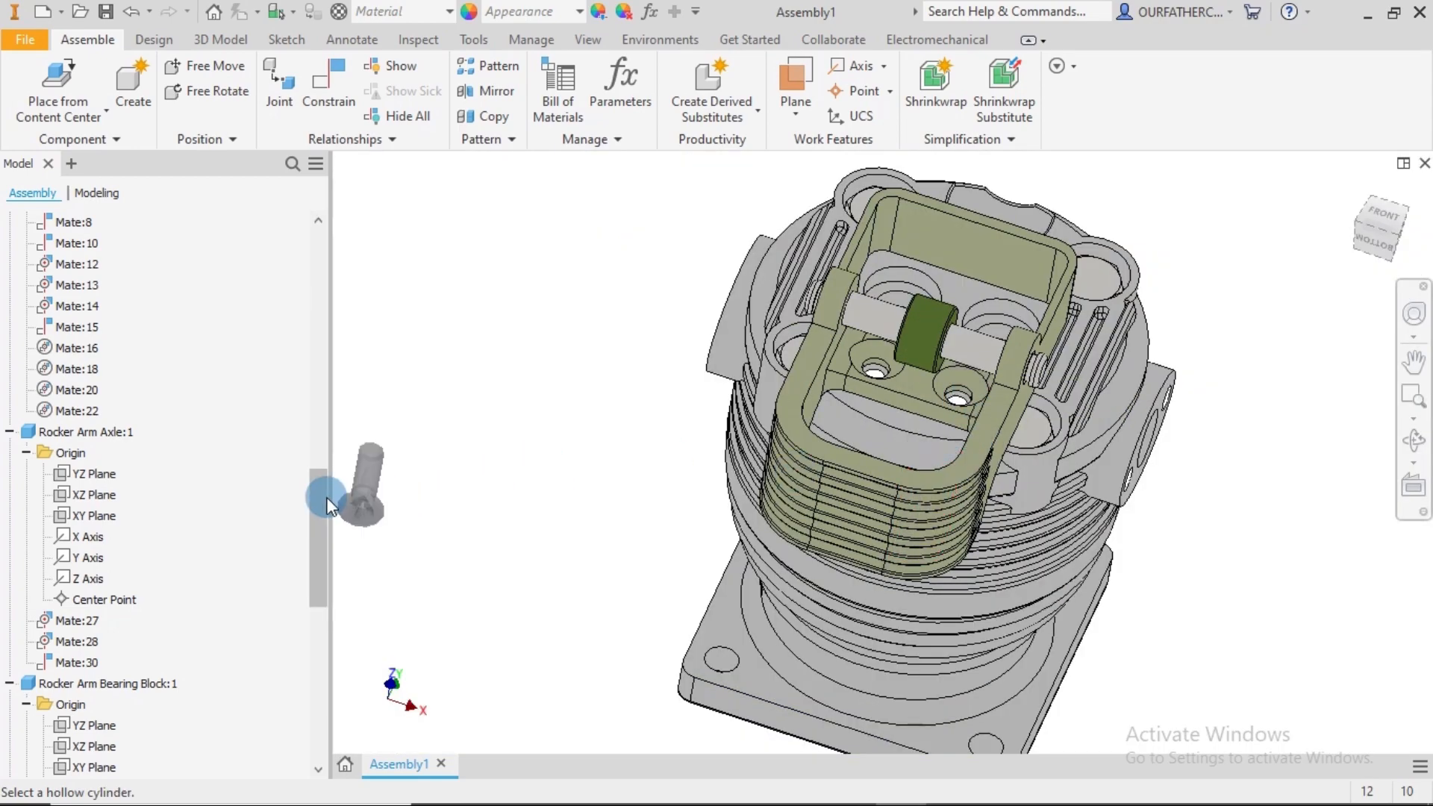
{"action": "left_click_drag", "start_coordinate": [320, 499], "coordinate": [319, 544]}
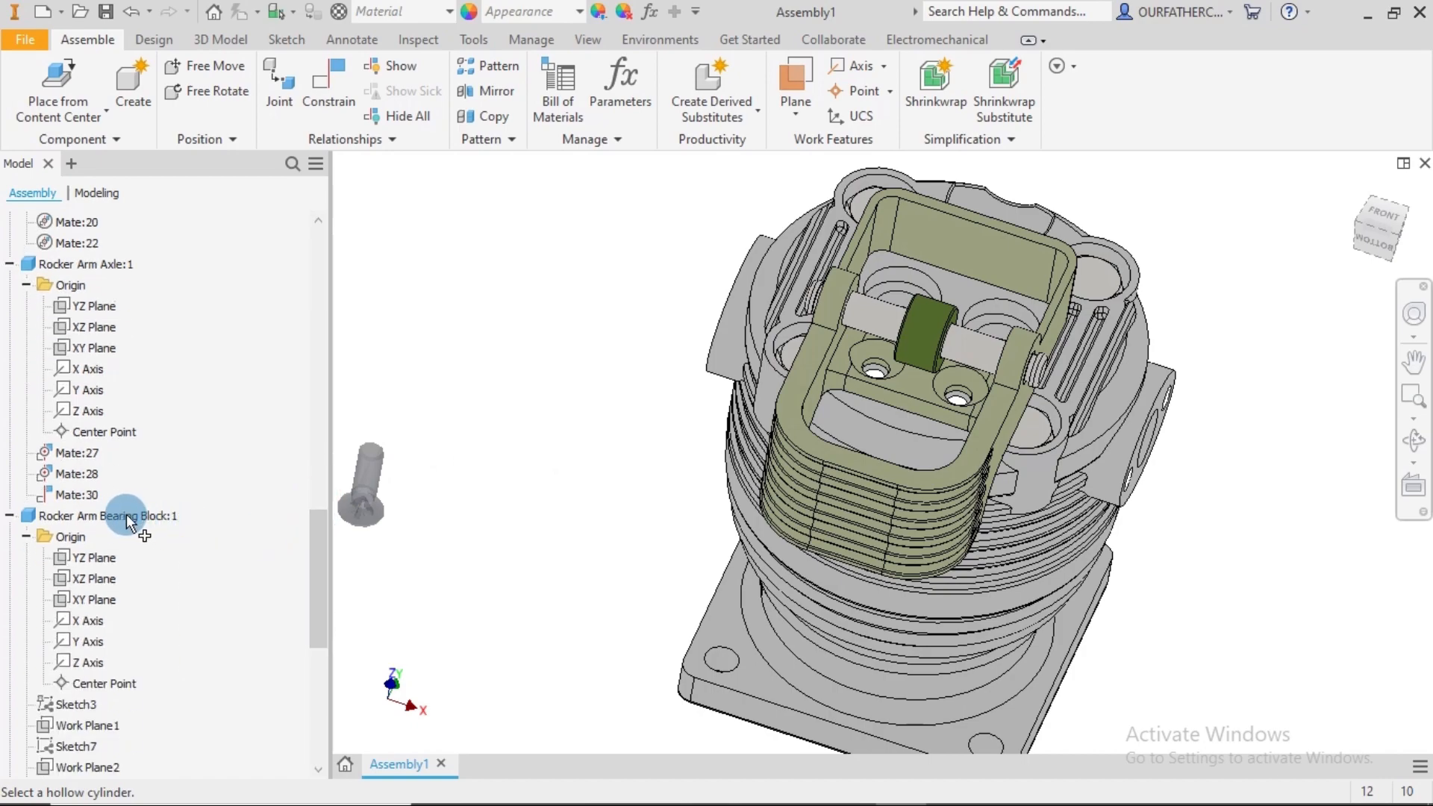
{"action": "left_click_drag", "start_coordinate": [315, 534], "coordinate": [309, 289]}
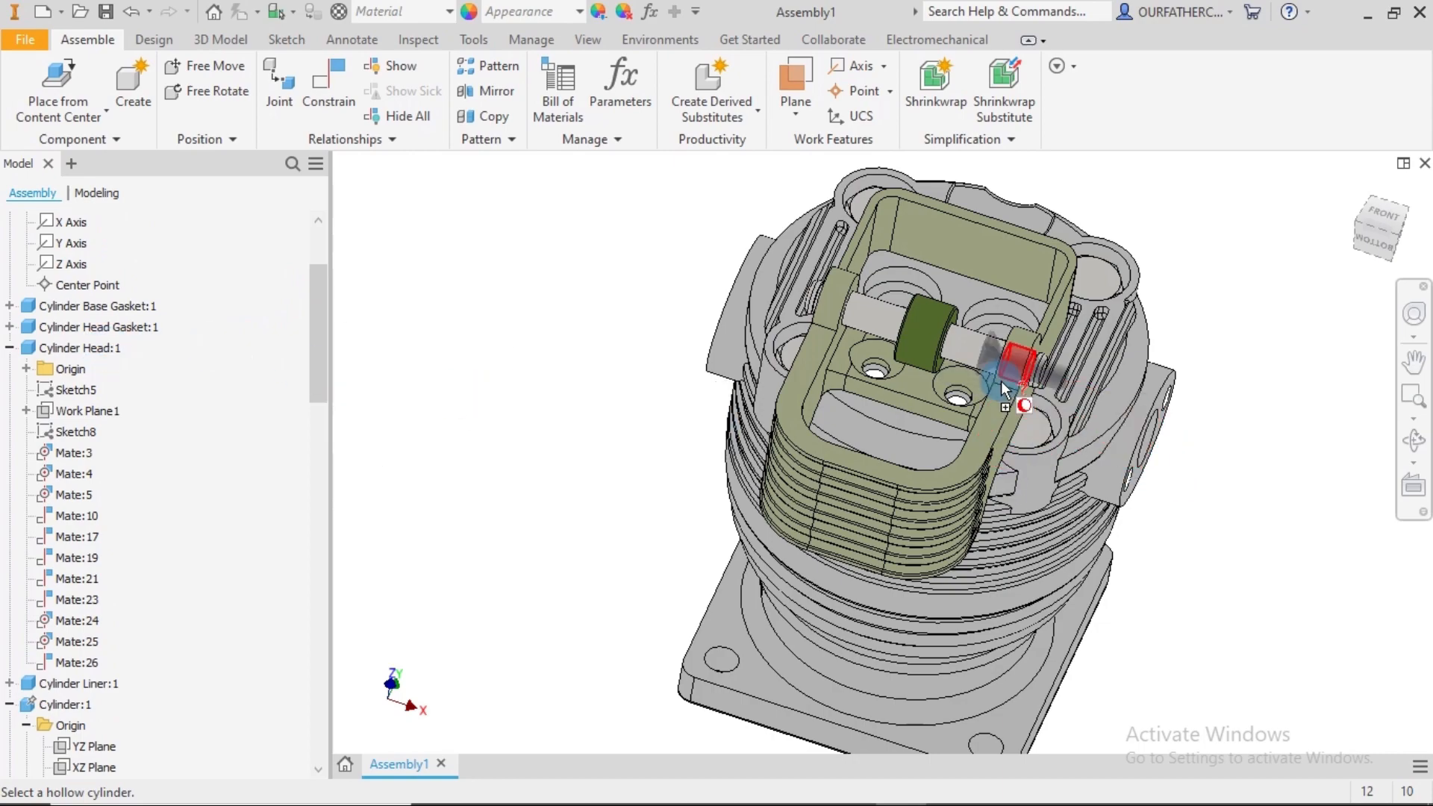
{"action": "scroll", "coordinate": [962, 373], "scroll_direction": "up", "scroll_amount": 5}
{"action": "scroll", "coordinate": [853, 448], "scroll_direction": "up", "scroll_amount": 5}
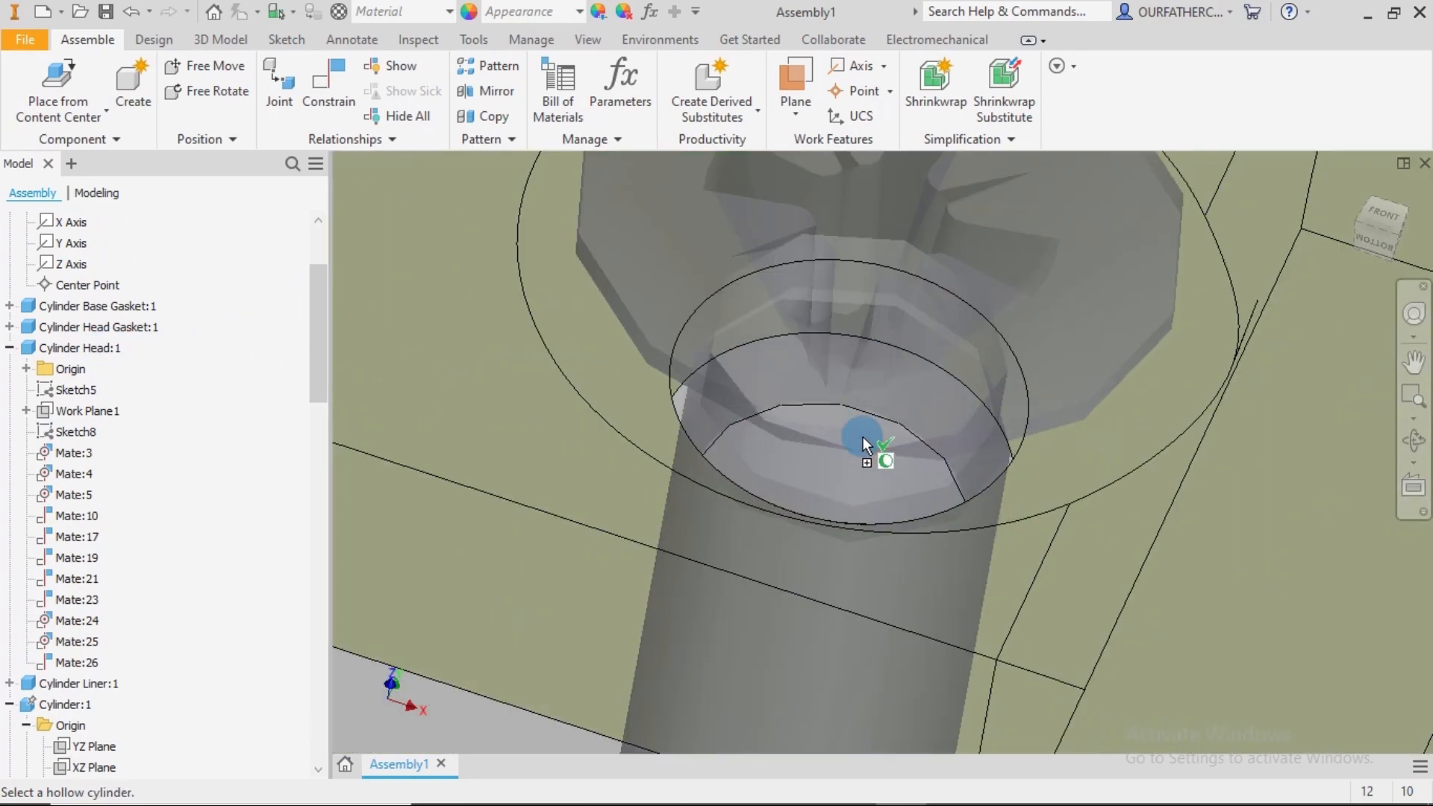
{"action": "scroll", "coordinate": [873, 429], "scroll_direction": "down", "scroll_amount": 3}
{"action": "middle_click_drag", "start_coordinate": [913, 391], "coordinate": [909, 403], "text": "shift"}
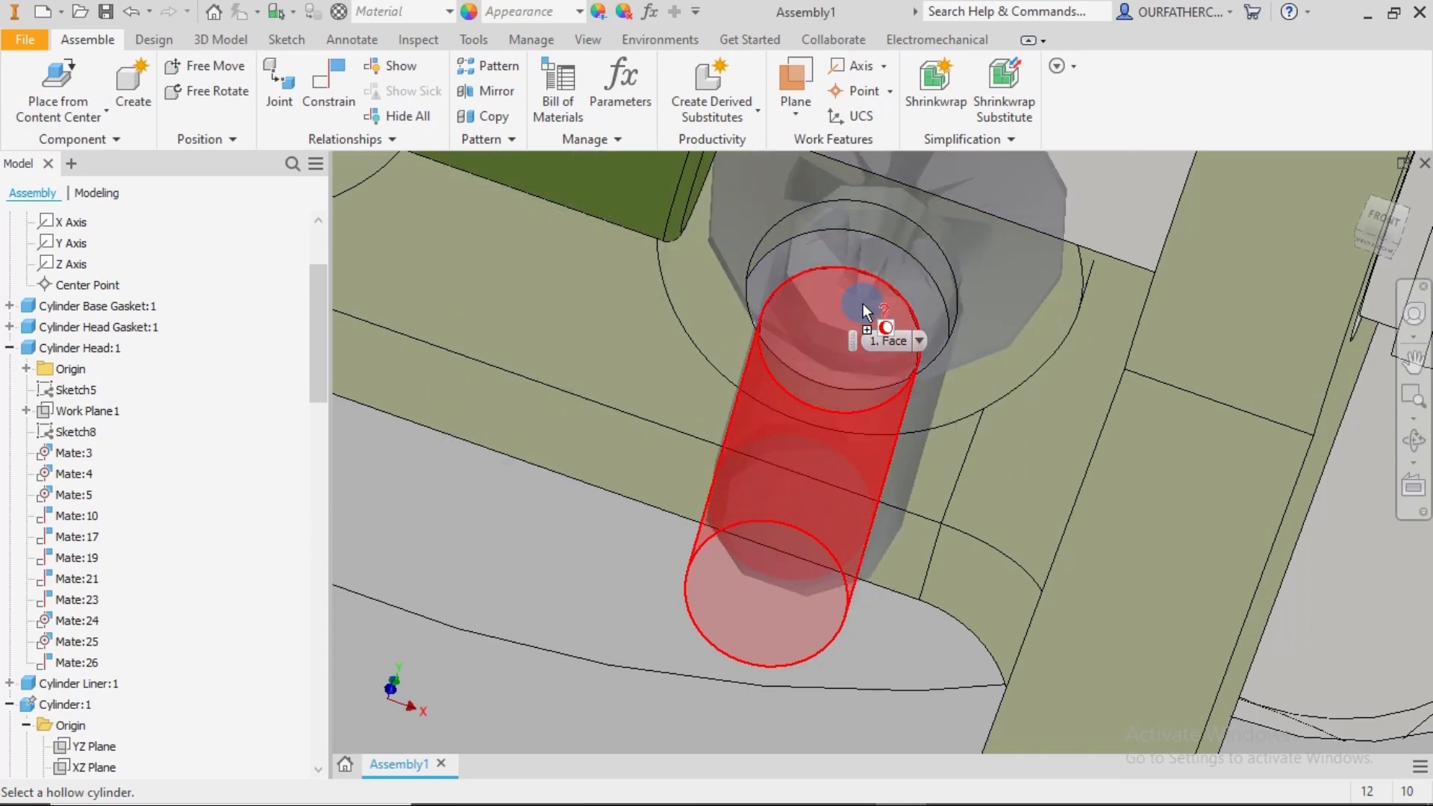
{"action": "left_click", "coordinate": [863, 303]}
- Pick the conical countersink face of the same bearing block hole as the seat for the M3 x 10 screw
{"action": "scroll", "coordinate": [863, 303], "scroll_direction": "up", "scroll_amount": 2}
{"action": "scroll", "coordinate": [866, 300], "scroll_direction": "up", "scroll_amount": 2}
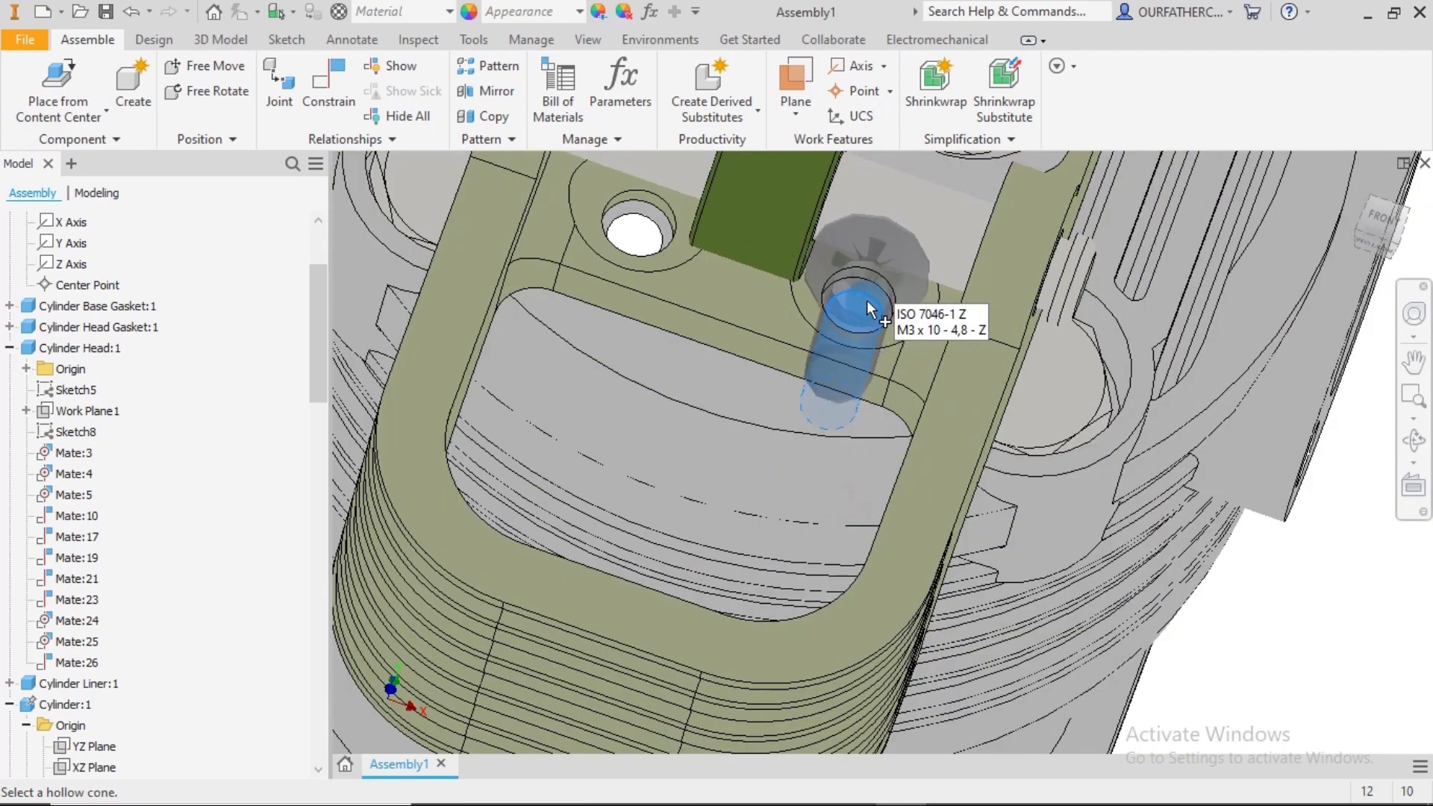
{"action": "scroll", "coordinate": [881, 298], "scroll_direction": "down", "scroll_amount": 2}
{"action": "scroll", "coordinate": [879, 282], "scroll_direction": "up", "scroll_amount": 1}
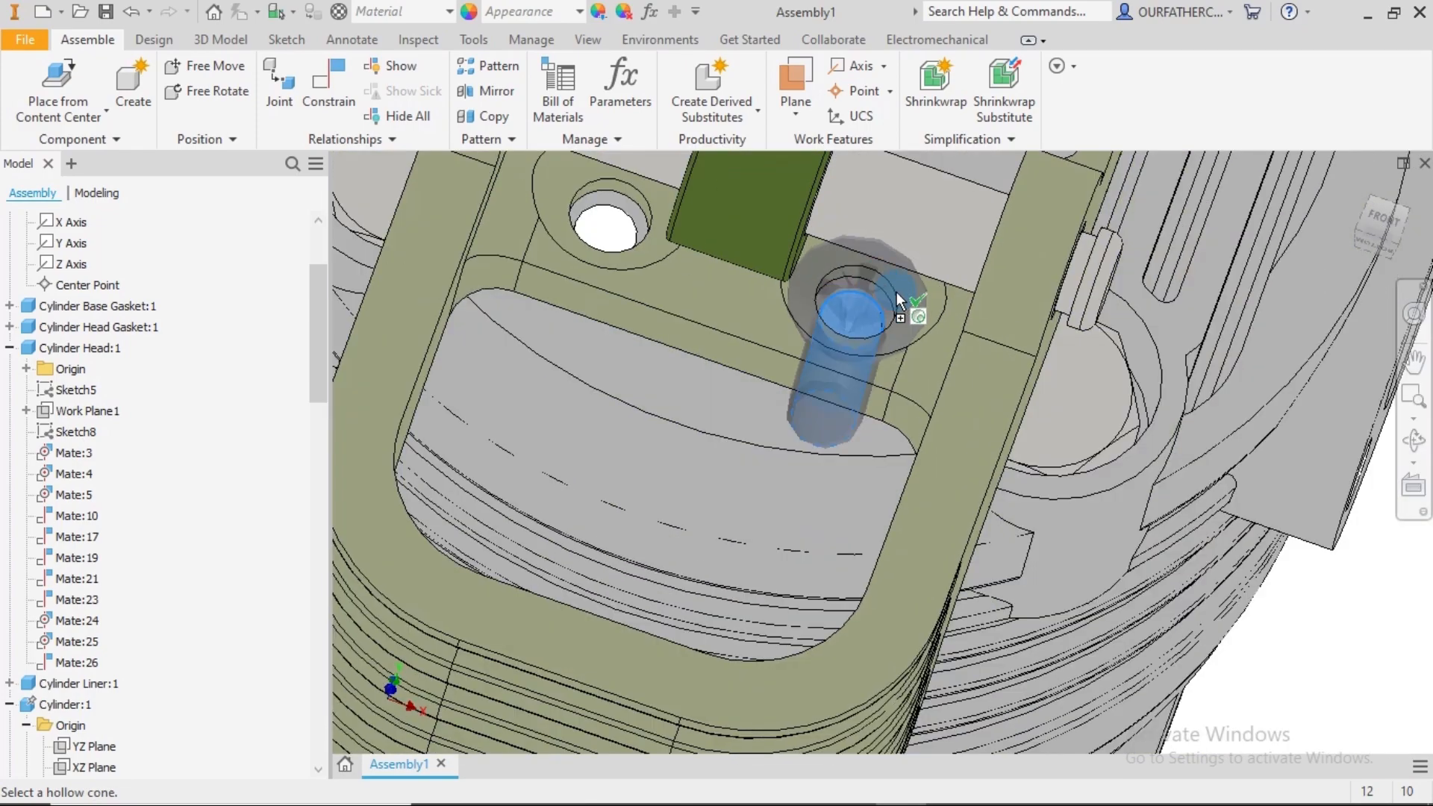
{"action": "middle_click_drag", "start_coordinate": [873, 282], "coordinate": [867, 280], "text": "shift"}
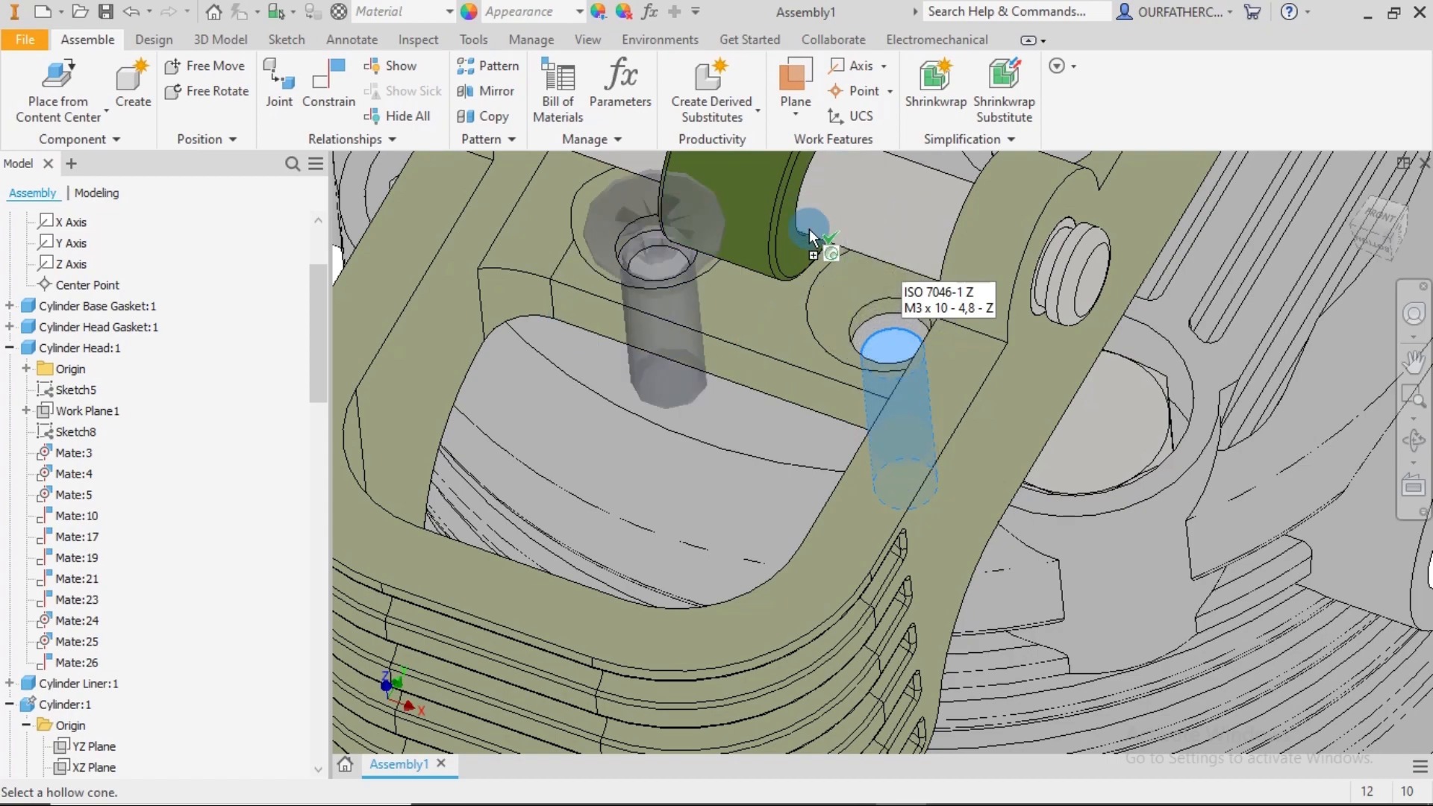
{"action": "left_click", "coordinate": [831, 280]}
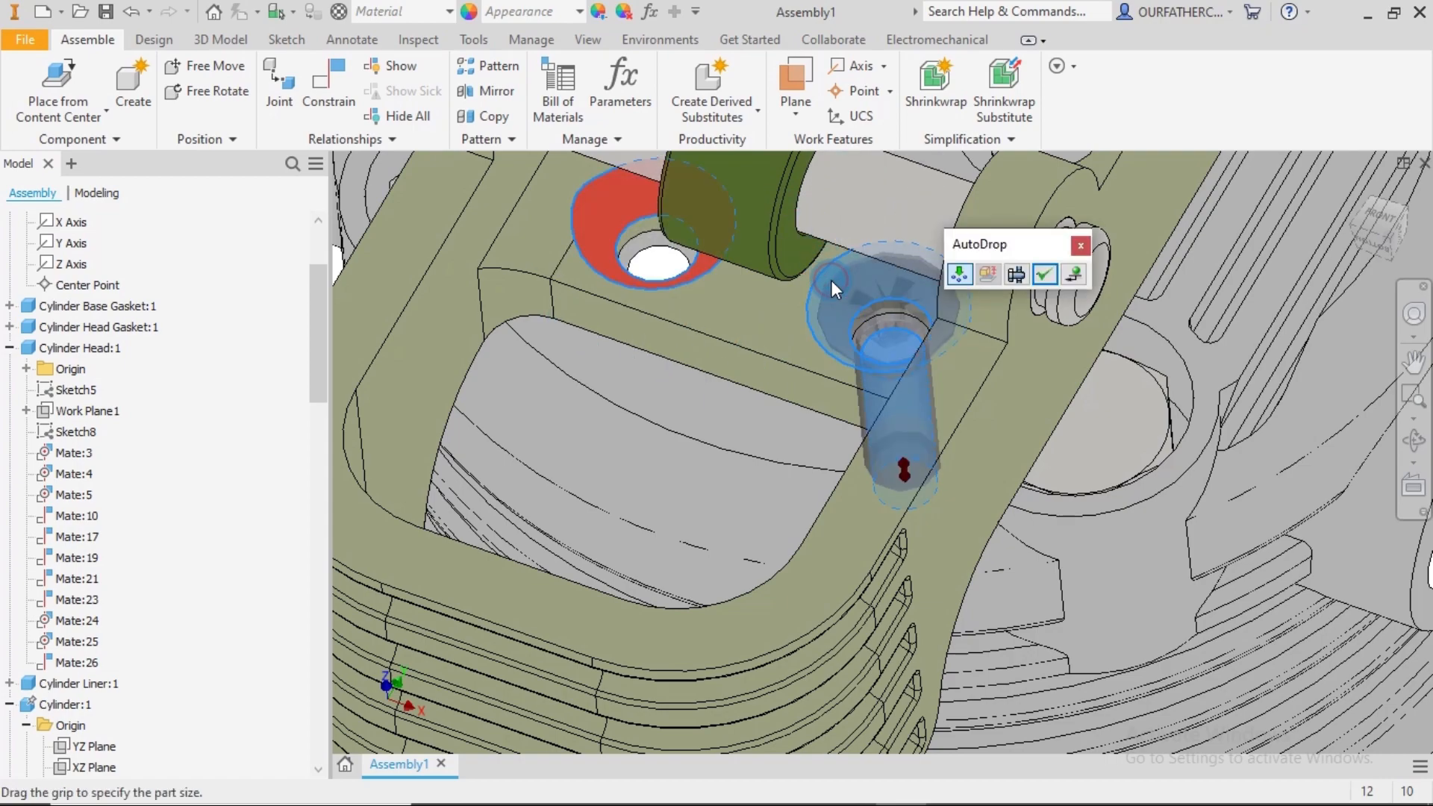
- Insert the M3 x 10 ISO 7046-1 Z screws into both countersunk holes of the bearing block as a multiple insert
{"action": "scroll", "coordinate": [983, 410], "scroll_direction": "down", "scroll_amount": 3}
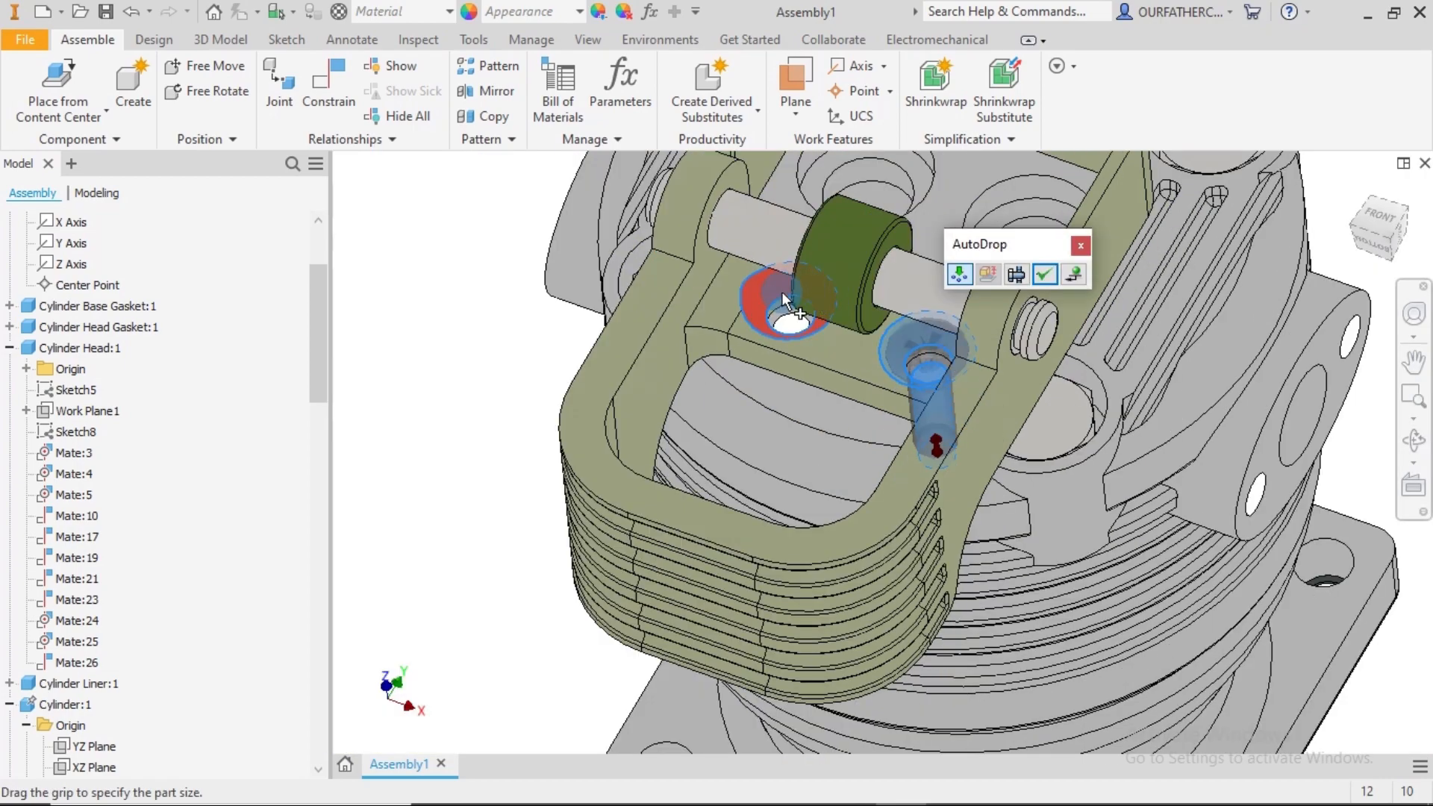
{"action": "scroll", "coordinate": [853, 334], "scroll_direction": "down", "scroll_amount": 3}
{"action": "middle_click_drag", "start_coordinate": [970, 384], "coordinate": [951, 376], "text": "shift"}
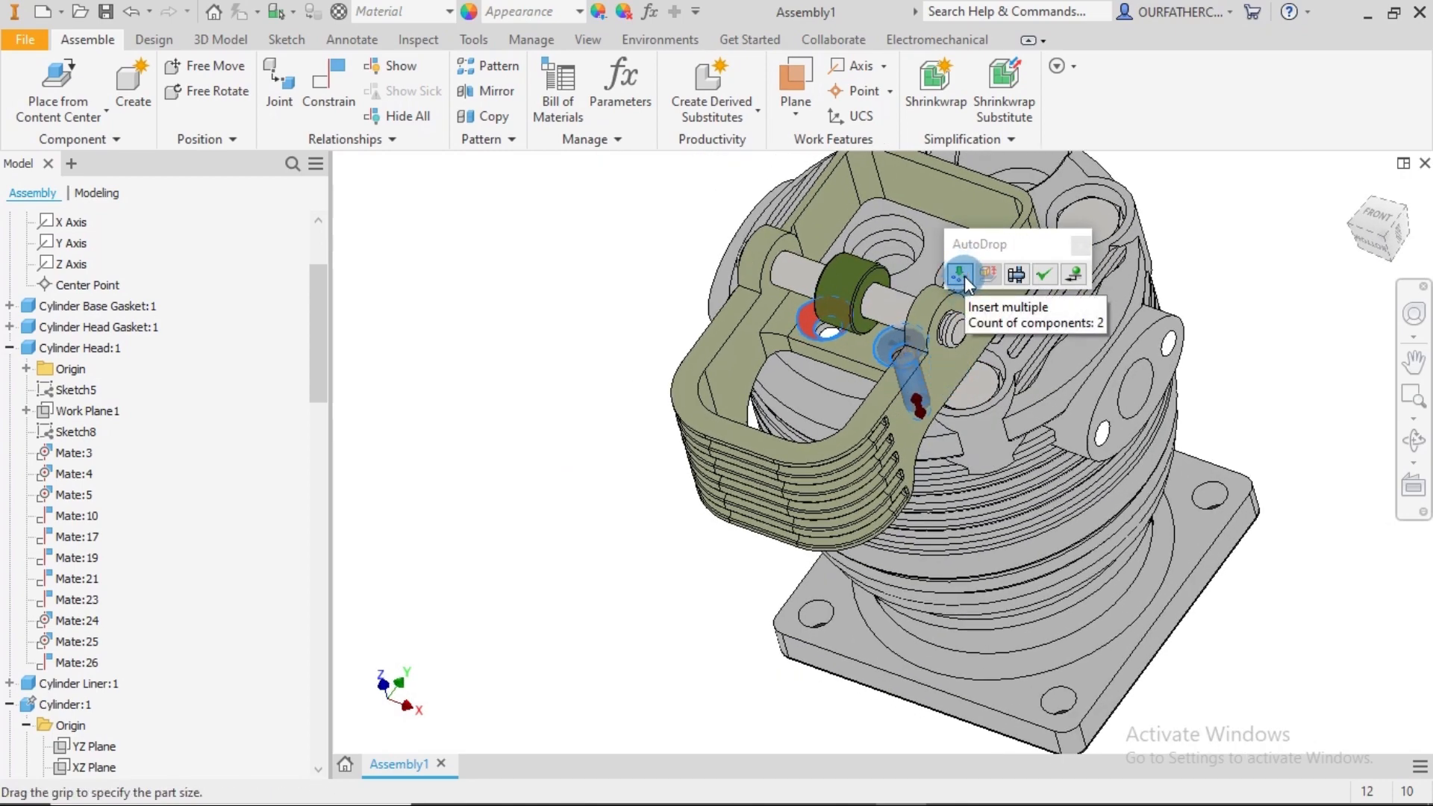
{"action": "middle_click_drag", "start_coordinate": [969, 436], "coordinate": [891, 396], "text": "shift"}
{"action": "scroll", "coordinate": [931, 379], "scroll_direction": "up", "scroll_amount": 3}
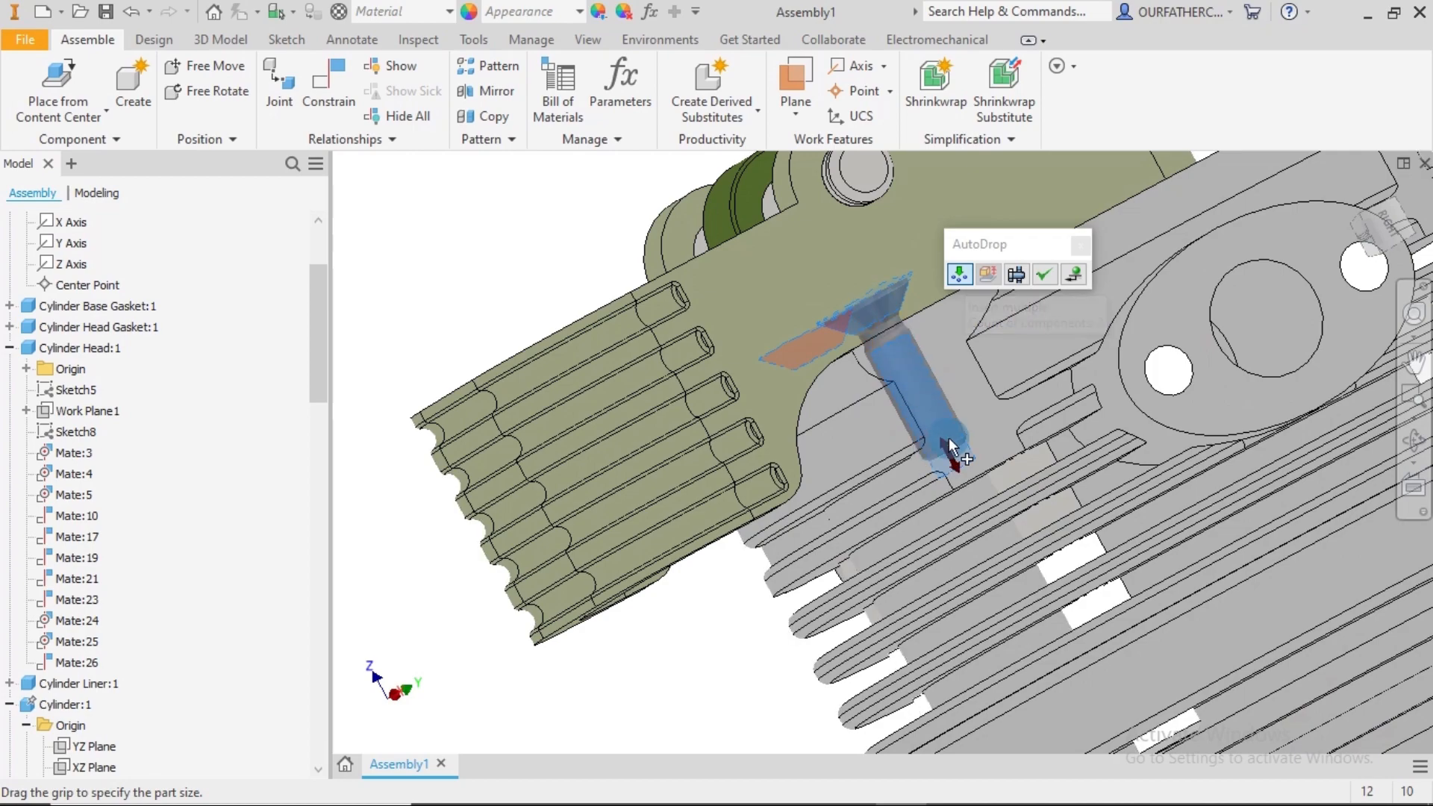
{"action": "left_click", "coordinate": [1049, 278]}
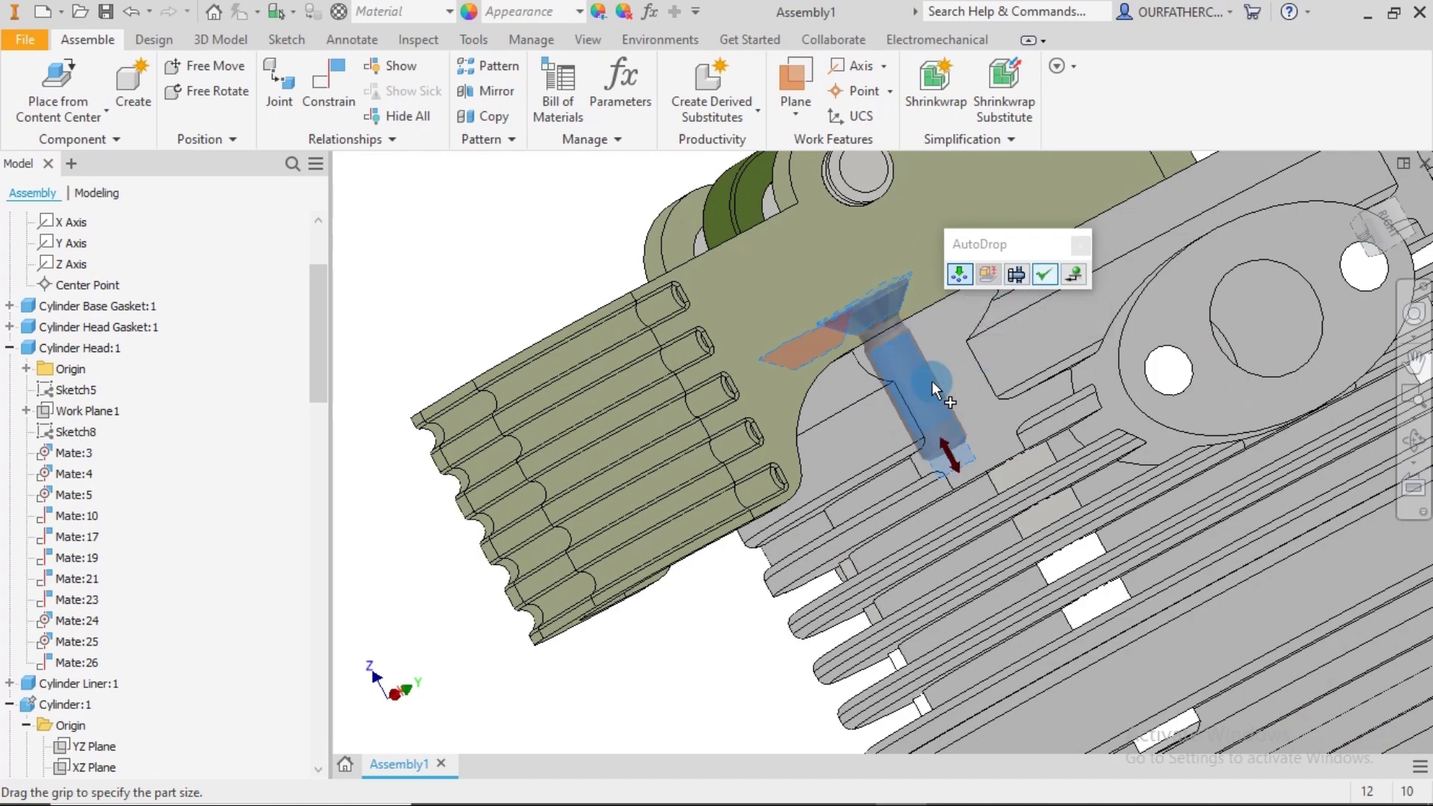
{"action": "left_click", "coordinate": [1044, 275]}
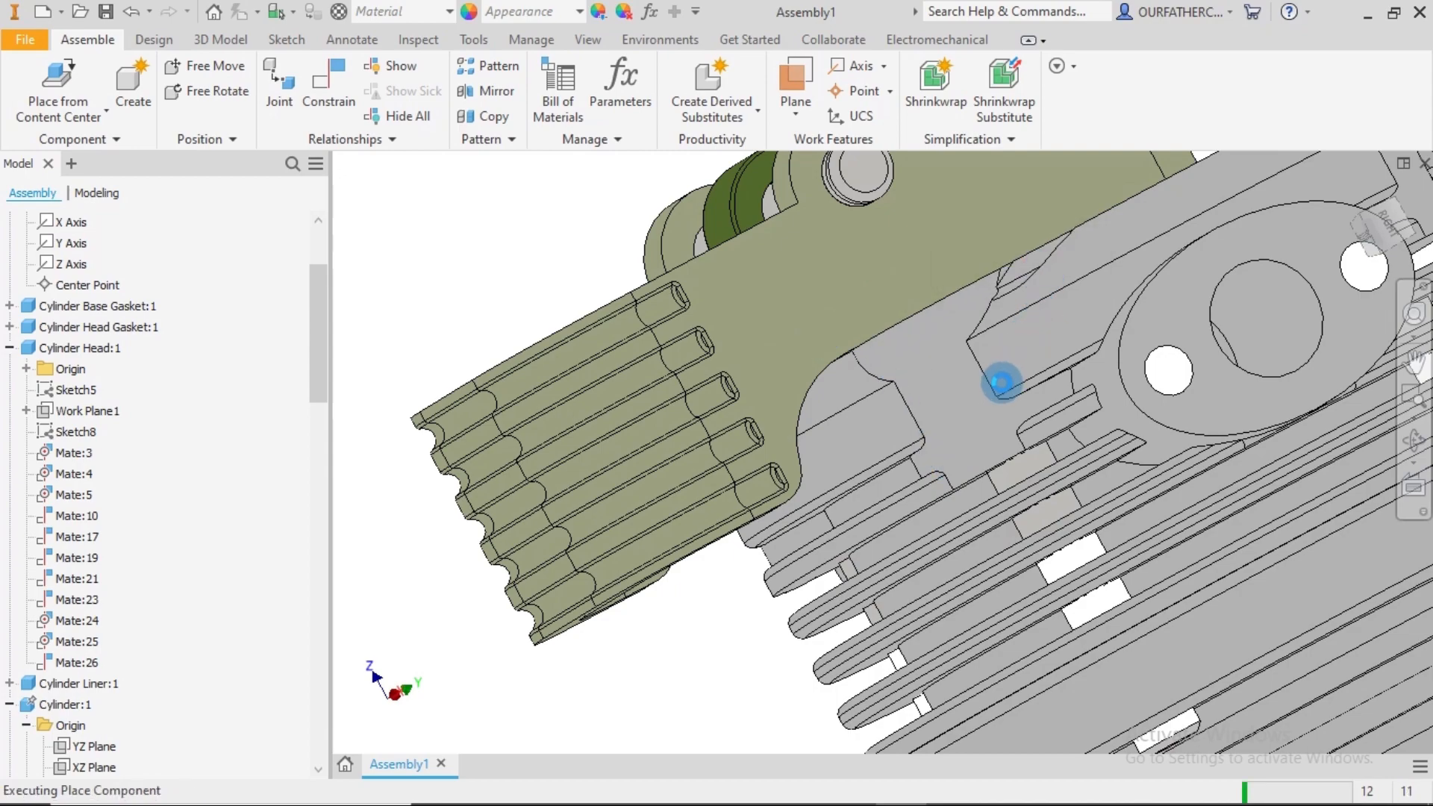
- End the ISO 7046-1 Z screw placement without adding another screw
{"action": "scroll", "coordinate": [986, 388], "scroll_direction": "down", "scroll_amount": 5}
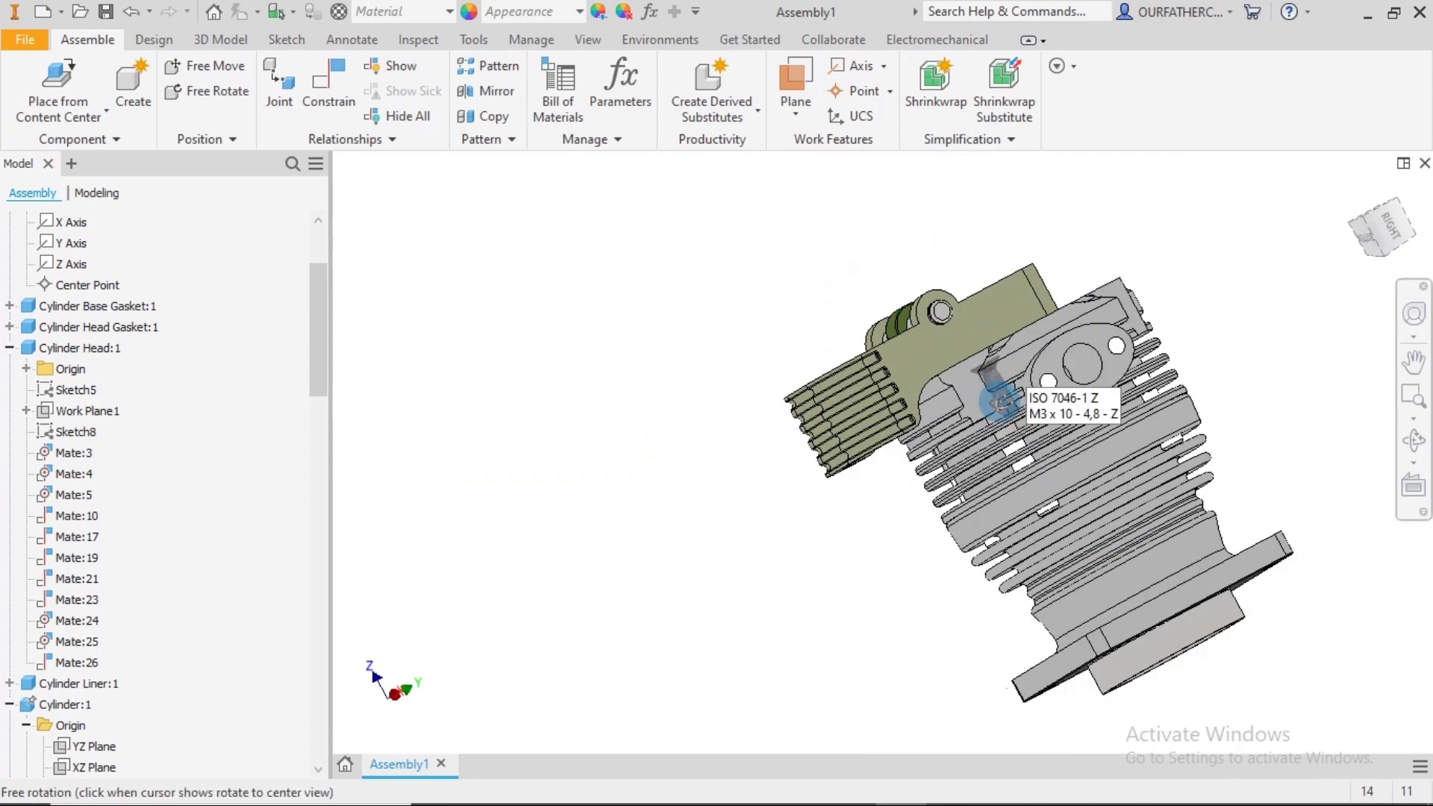
{"action": "middle_click_drag", "start_coordinate": [1000, 403], "coordinate": [1098, 427], "text": "shift"}
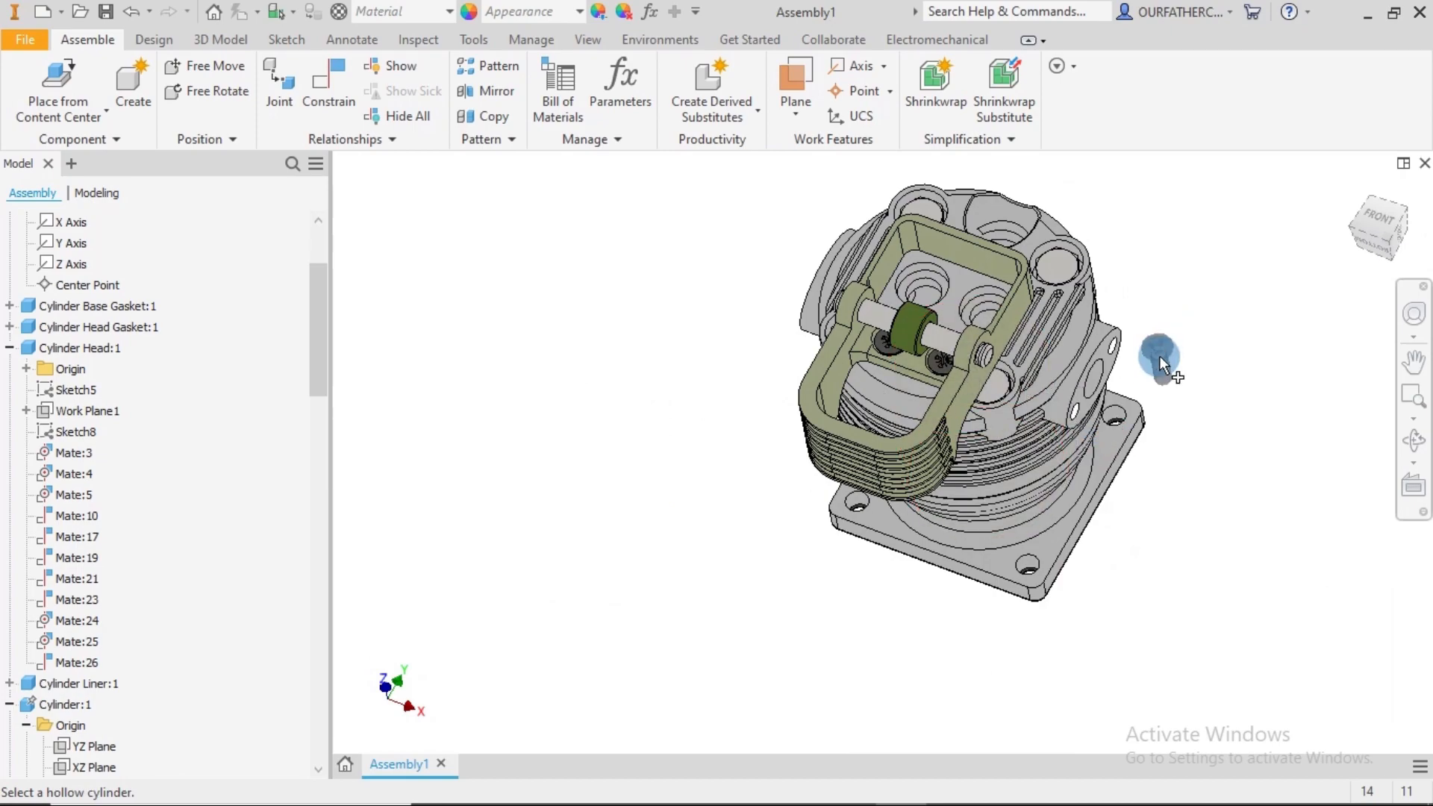
{"action": "left_click", "coordinate": [1186, 392]}
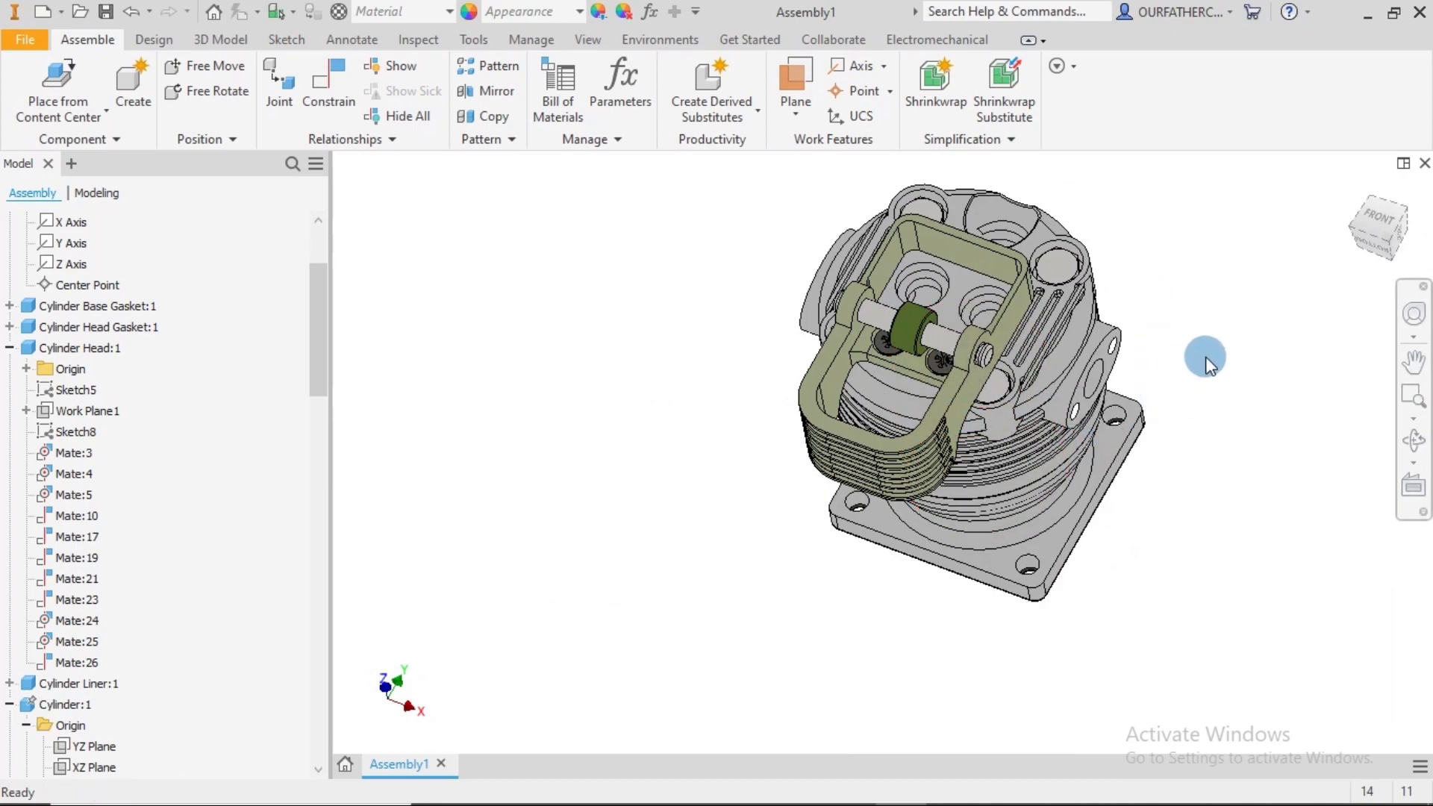
{"action": "middle_click_drag", "start_coordinate": [1206, 359], "coordinate": [1216, 329], "text": "shift"}
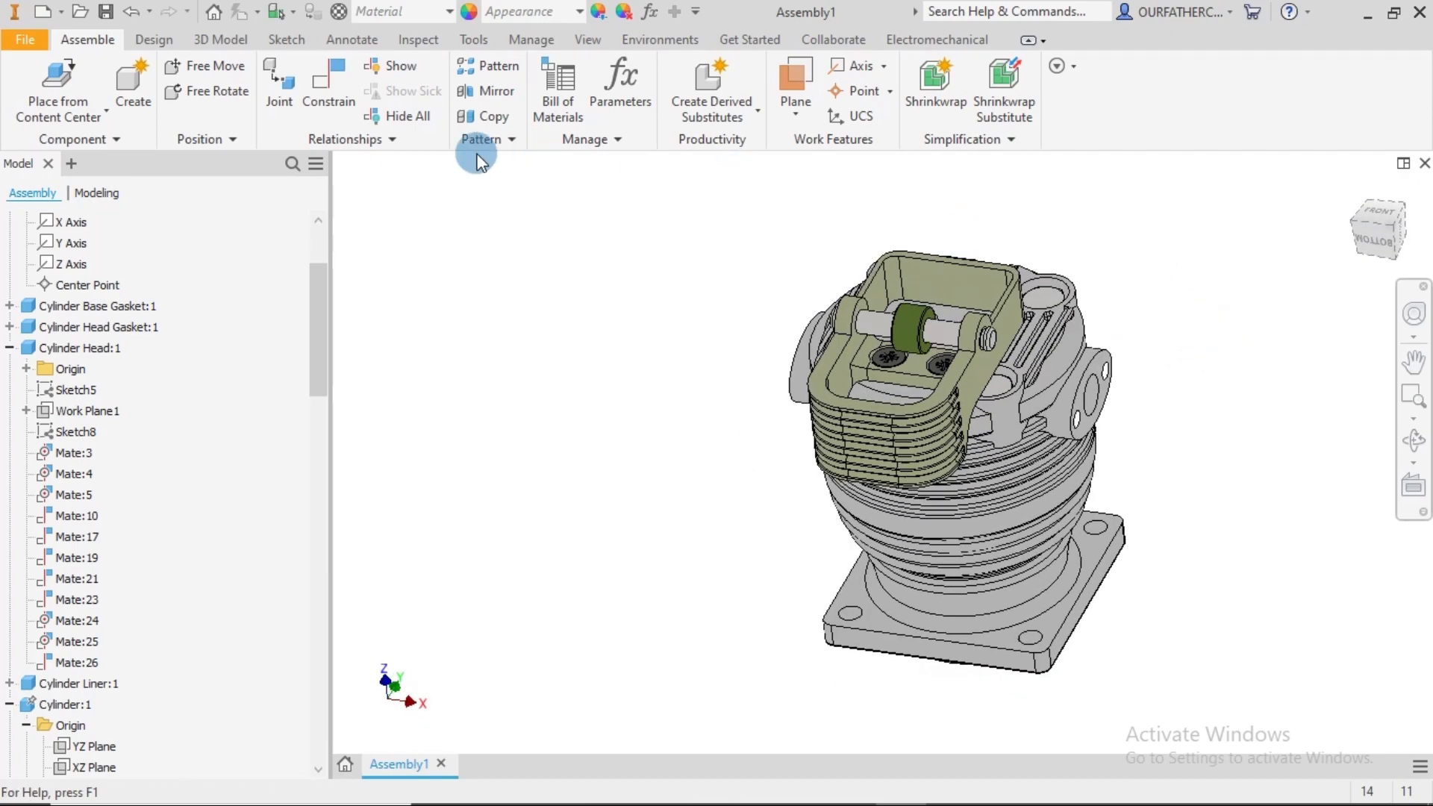
- Choose the DIN 6799 retaining ring from the external circlips under Shaft Parts in the Content Center
{"action": "left_click", "coordinate": [79, 85]}
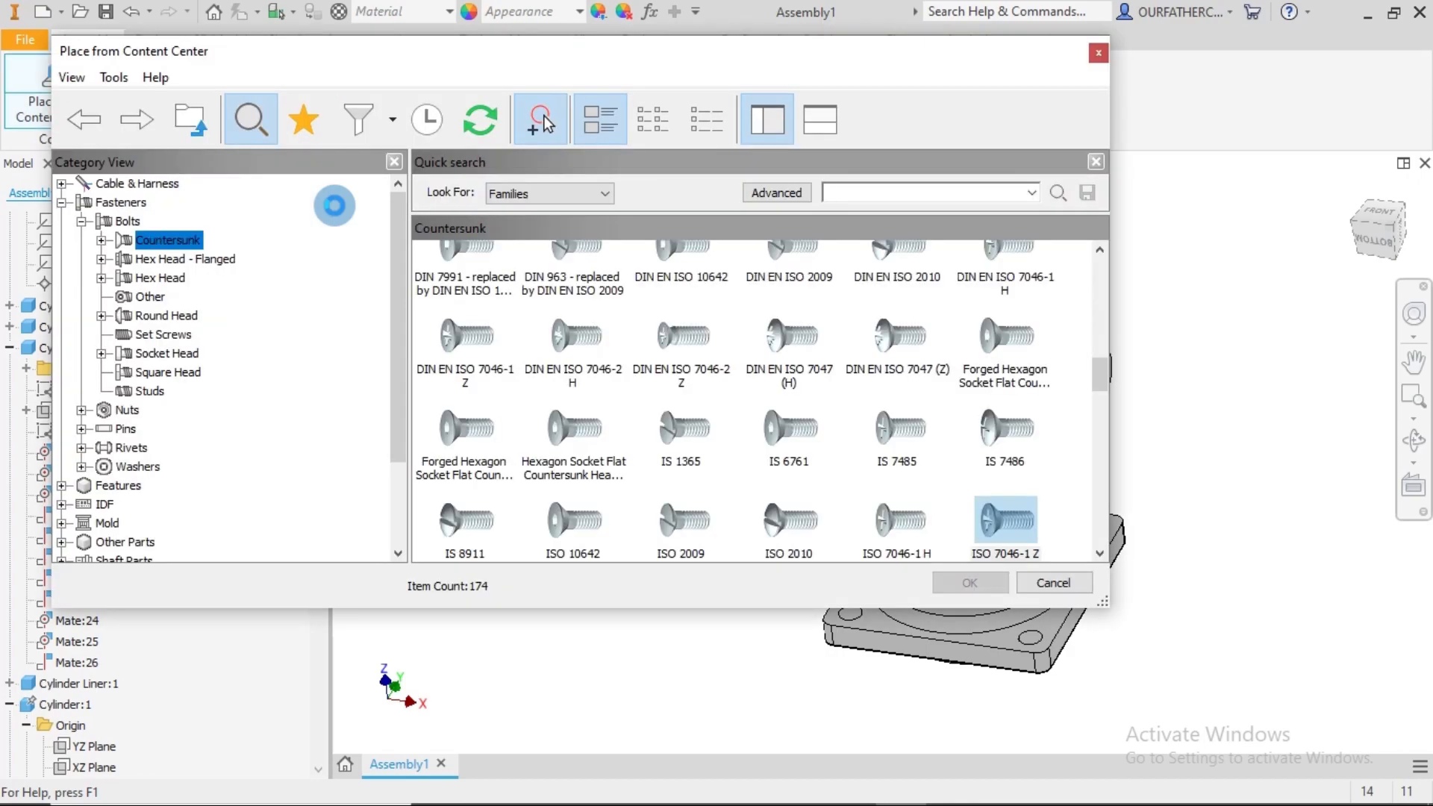
{"action": "scroll", "coordinate": [1006, 458], "scroll_direction": "down", "scroll_amount": 2}
{"action": "scroll", "coordinate": [755, 374], "scroll_direction": "down", "scroll_amount": 1}
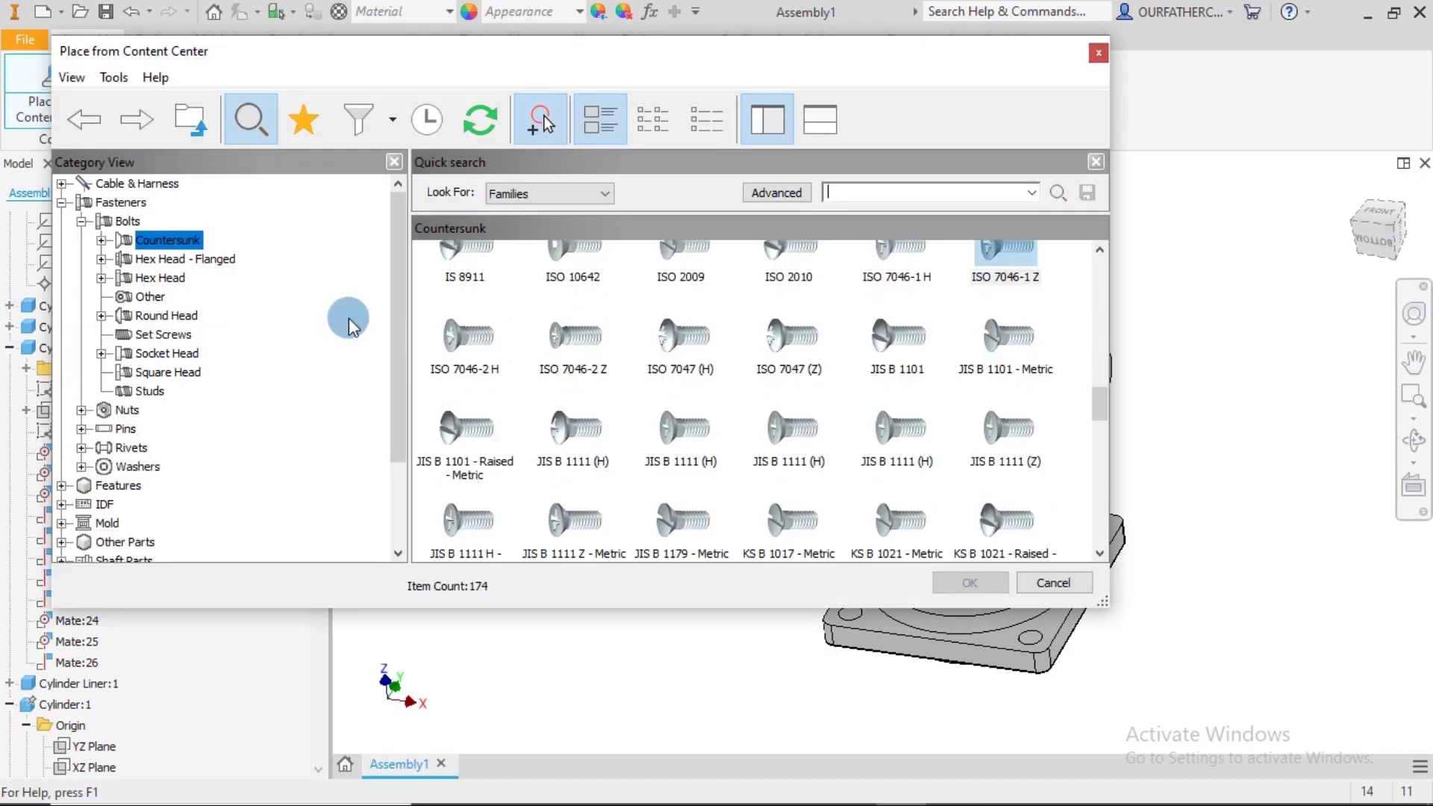
{"action": "scroll", "coordinate": [144, 282], "scroll_direction": "down", "scroll_amount": 2}
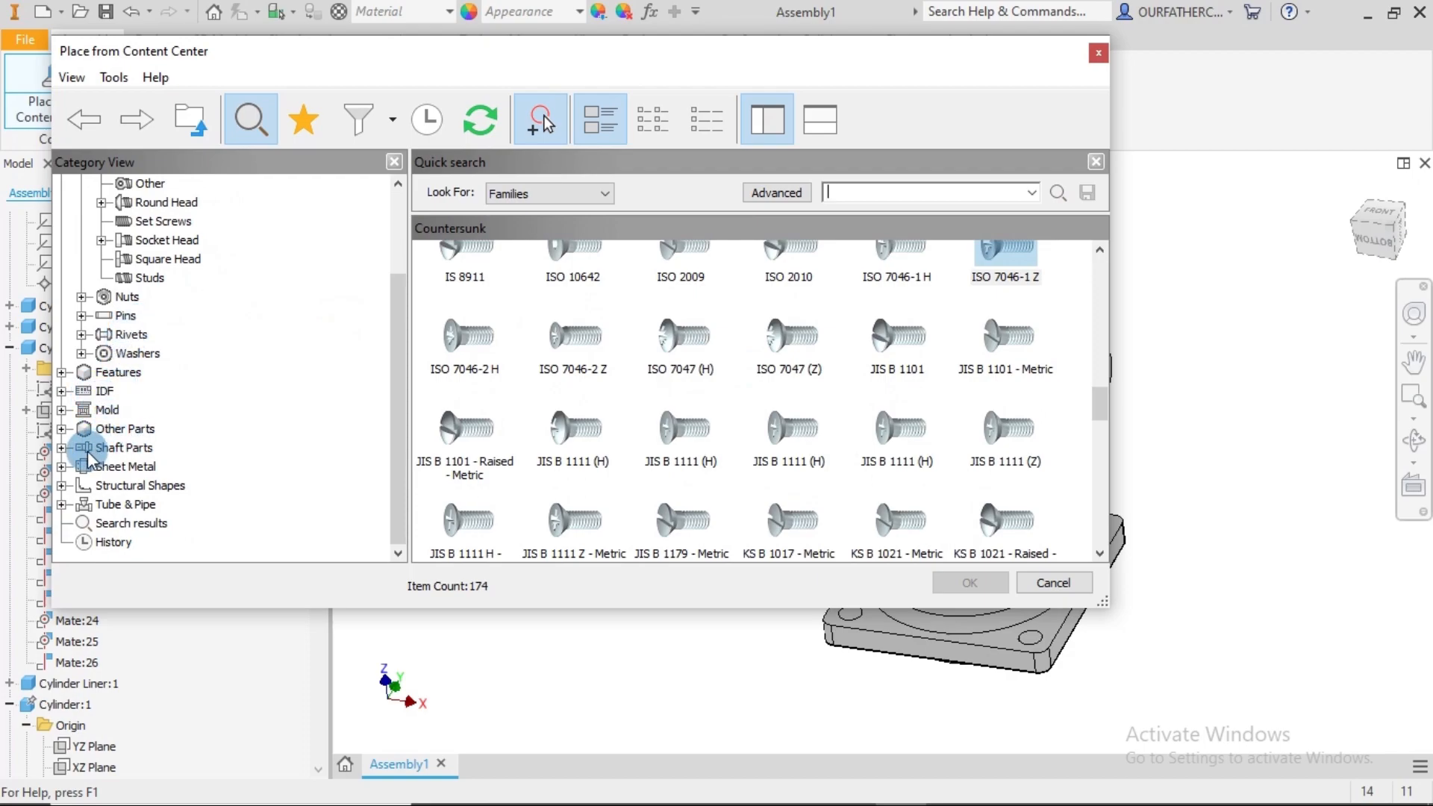
{"action": "left_click", "coordinate": [63, 449]}
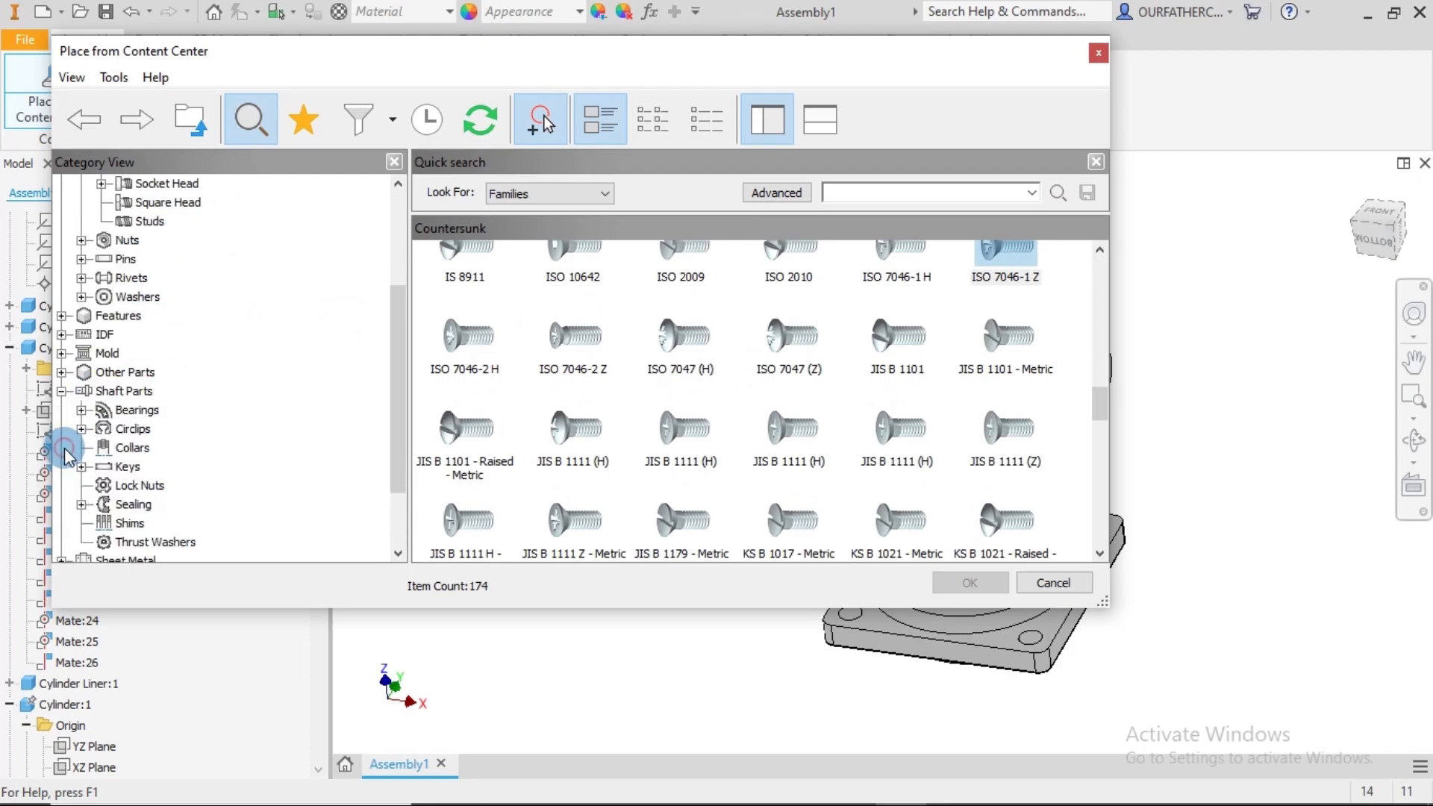
{"action": "left_click", "coordinate": [119, 431]}
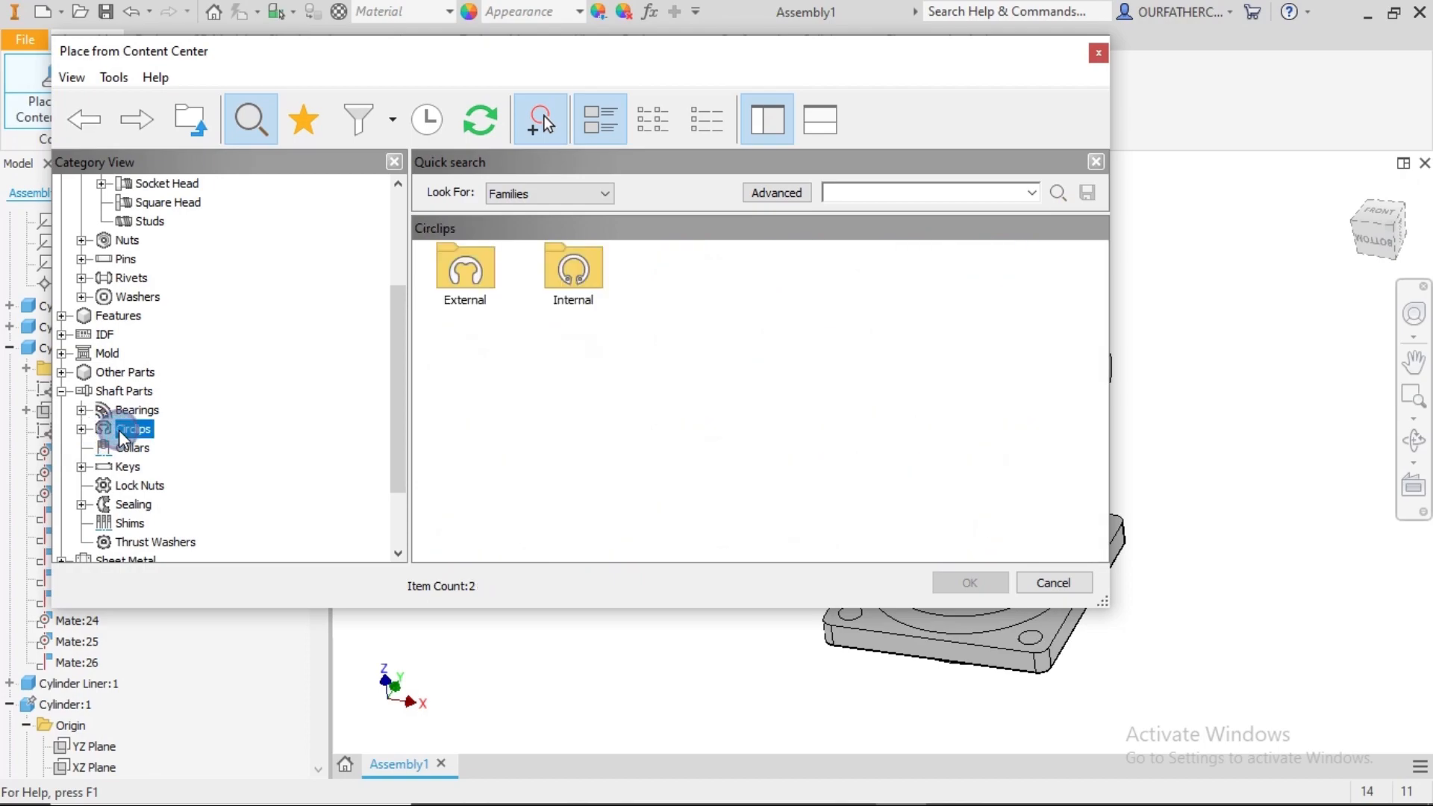
{"action": "double_click", "coordinate": [459, 280]}
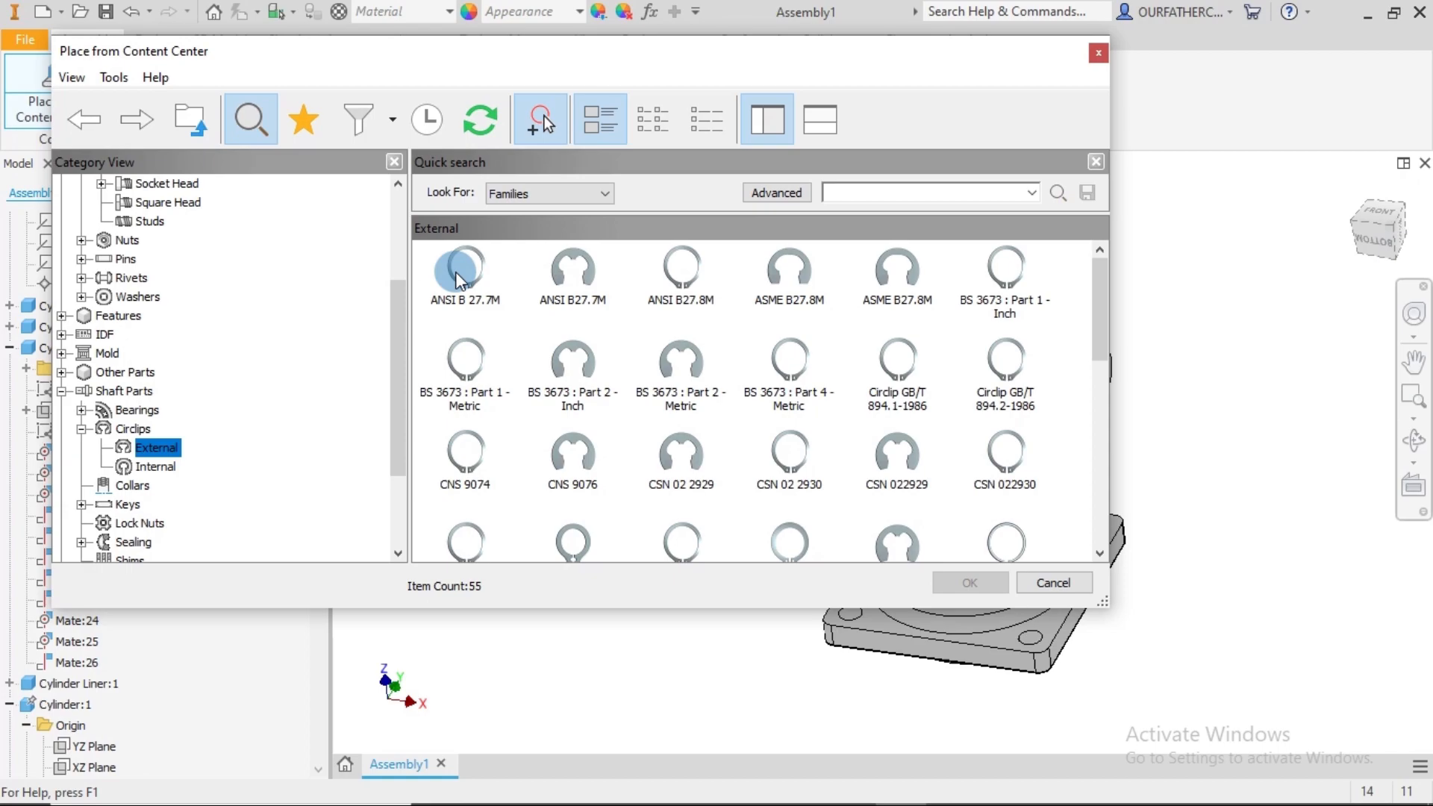
{"action": "scroll", "coordinate": [847, 363], "scroll_direction": "down", "scroll_amount": 3}
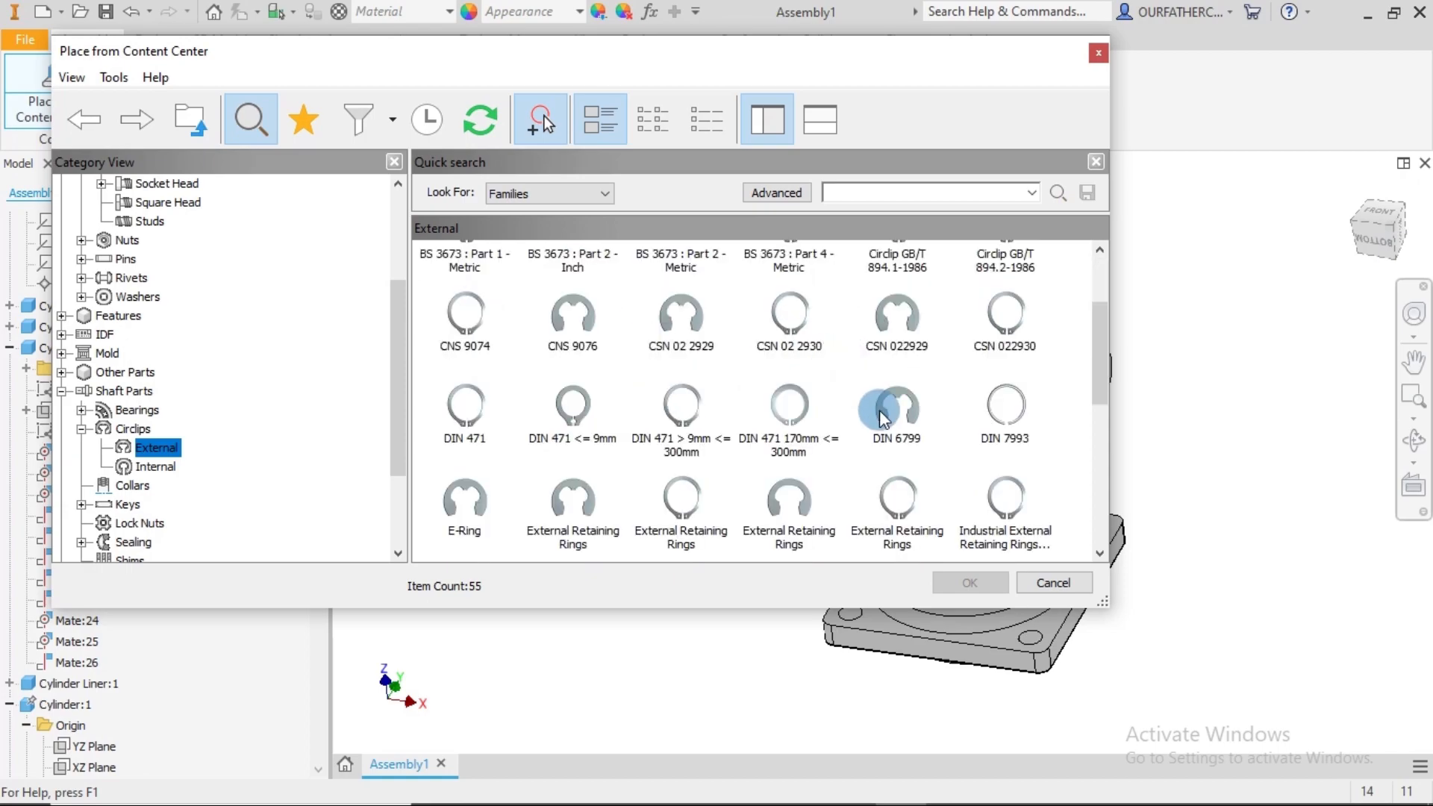
{"action": "left_click", "coordinate": [899, 409]}
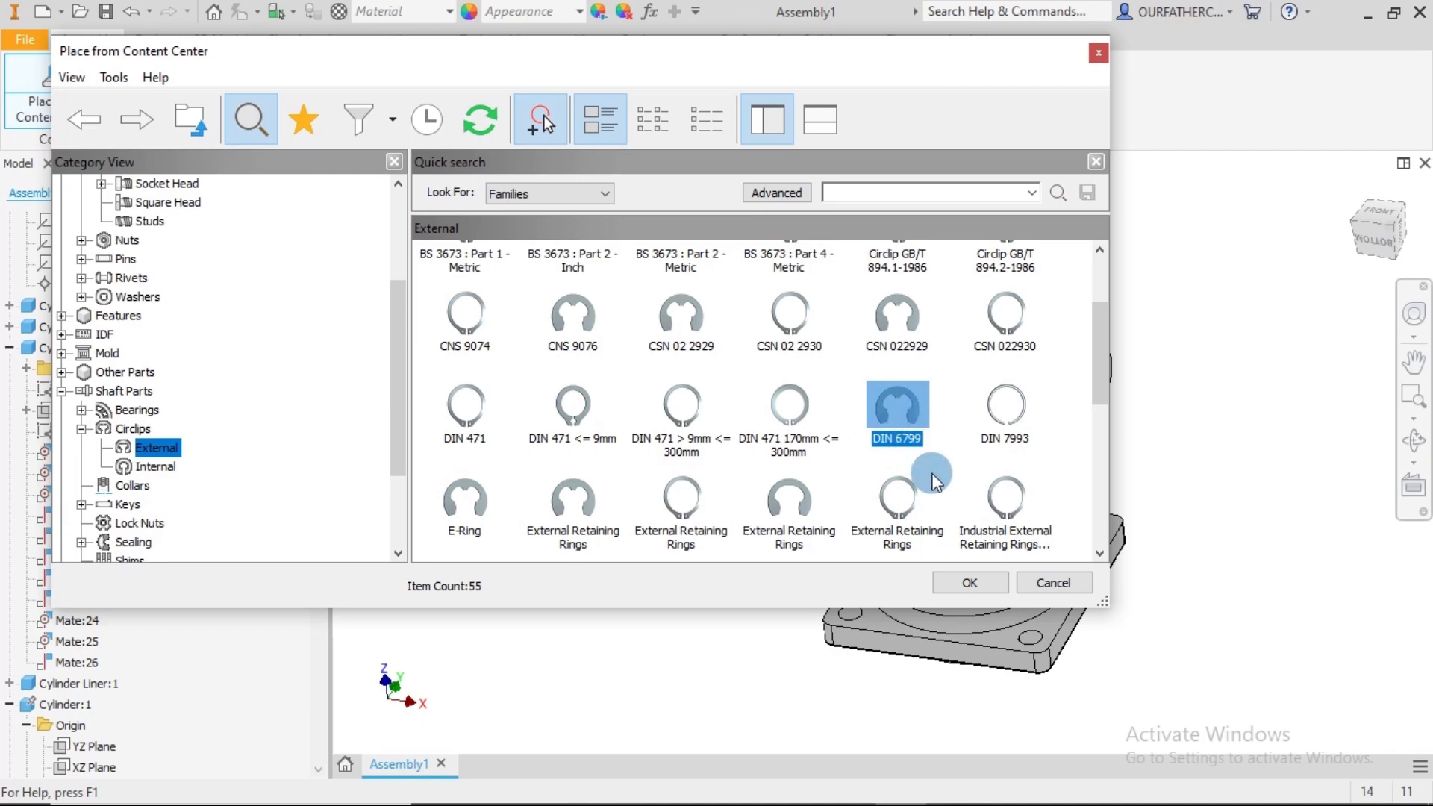
{"action": "left_click", "coordinate": [969, 582]}
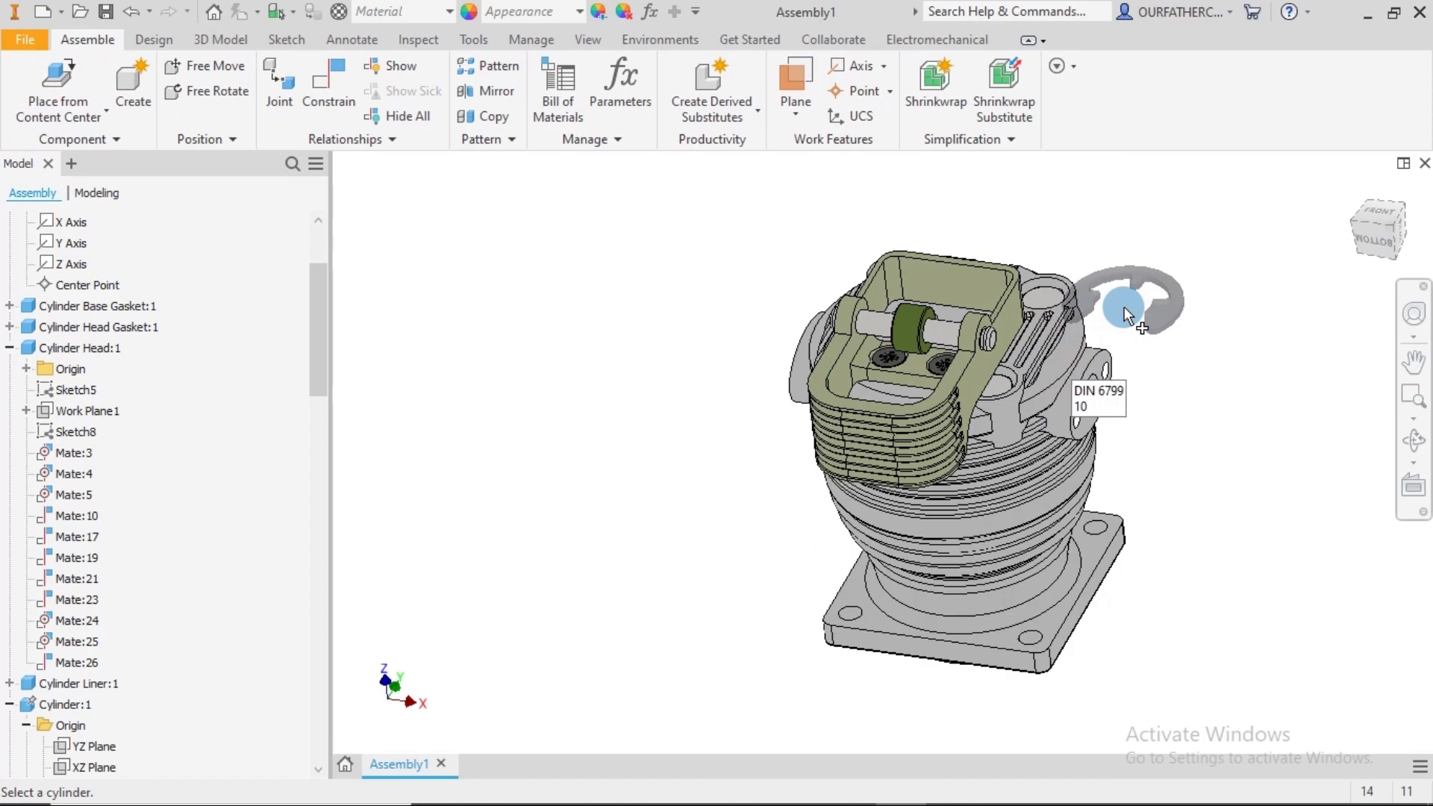
- Insert a DIN 6799 3,2 circlip for a 4 mm shaft into the groove at the axle's positive-X end, against the bearing block's outer face
{"action": "middle_click_drag", "start_coordinate": [1125, 308], "coordinate": [1141, 312], "text": "shift"}
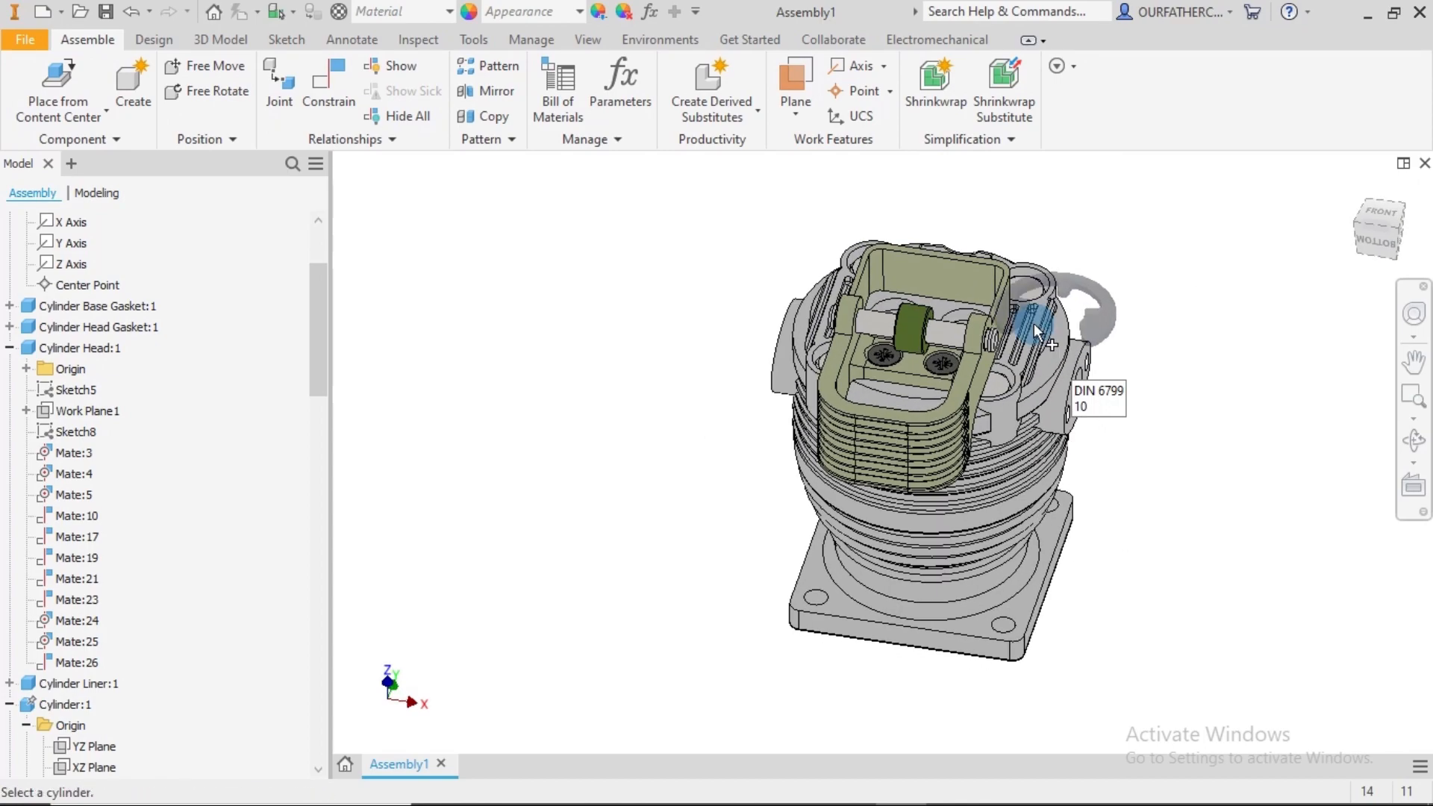
{"action": "scroll", "coordinate": [1005, 318], "scroll_direction": "down", "scroll_amount": 5}
{"action": "scroll", "coordinate": [854, 343], "scroll_direction": "down", "scroll_amount": 3}
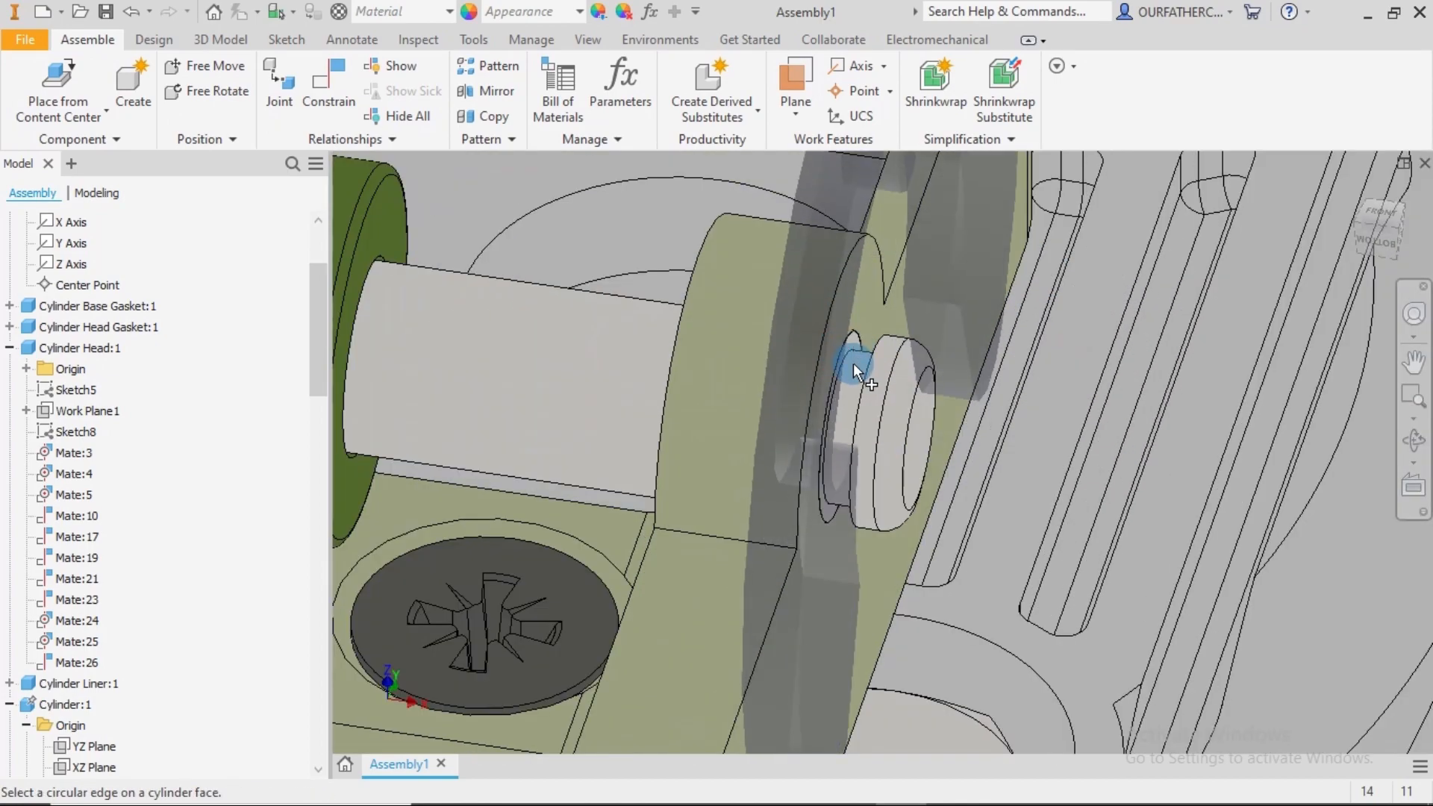
{"action": "scroll", "coordinate": [853, 371], "scroll_direction": "down", "scroll_amount": 2}
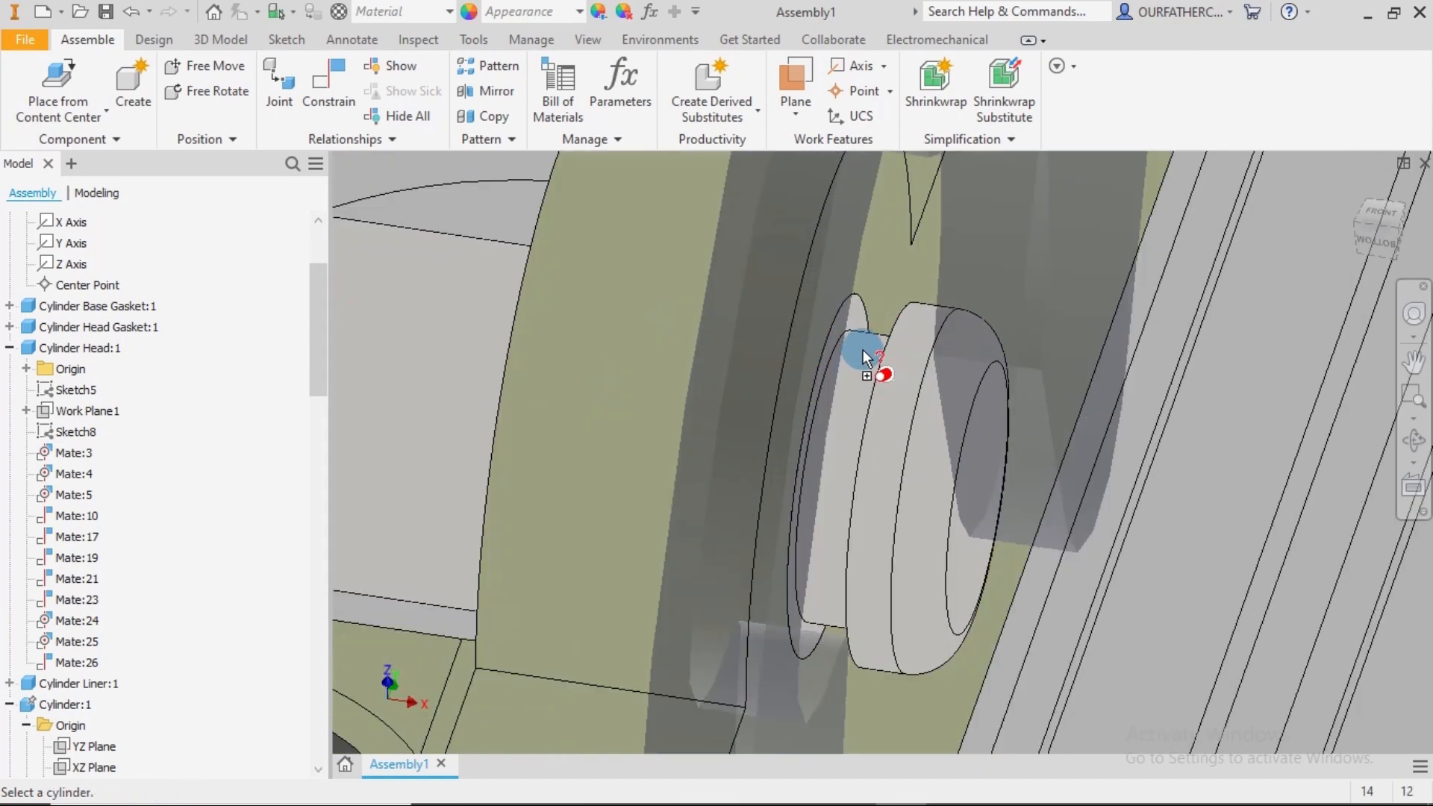
{"action": "left_click", "coordinate": [871, 342]}
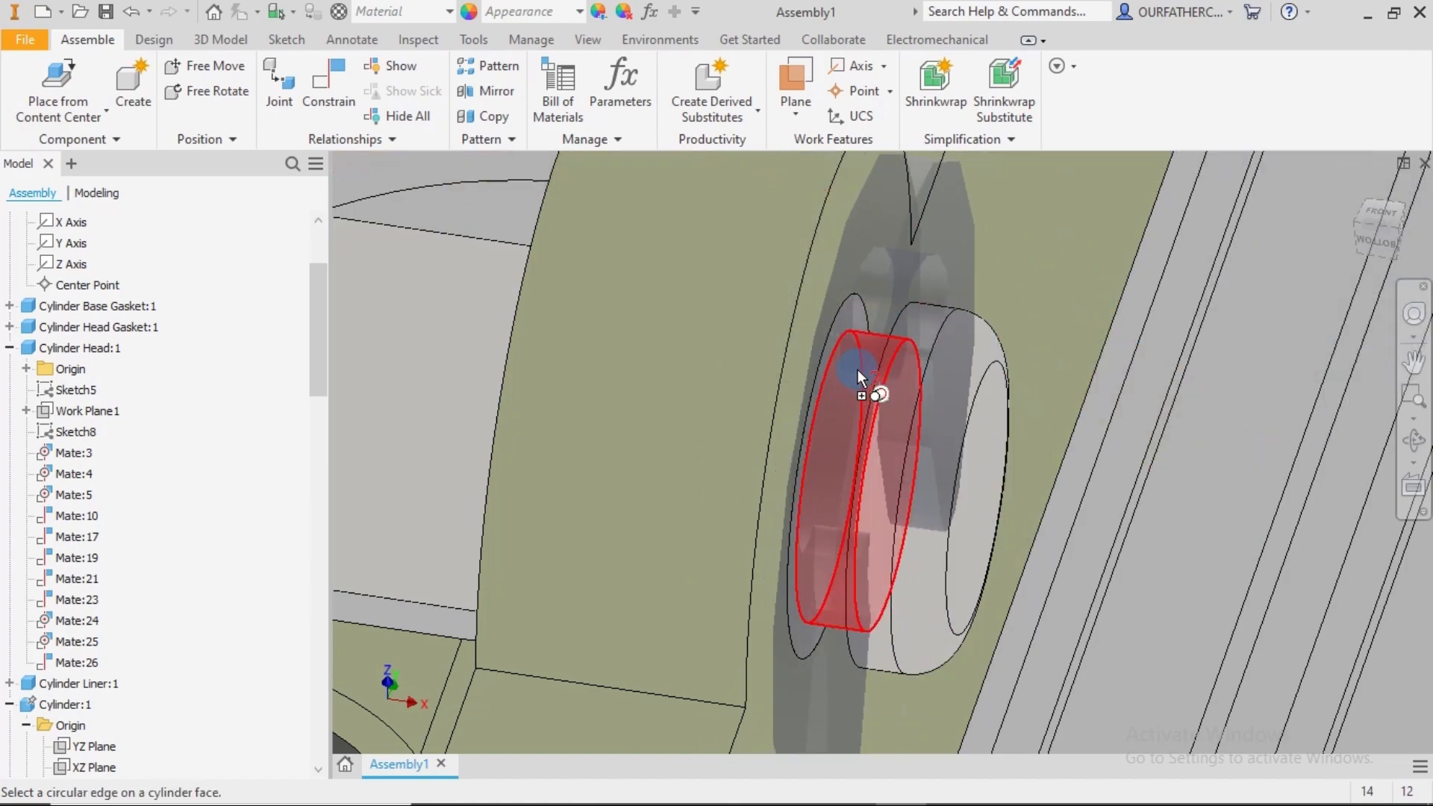
{"action": "left_click", "coordinate": [851, 371]}
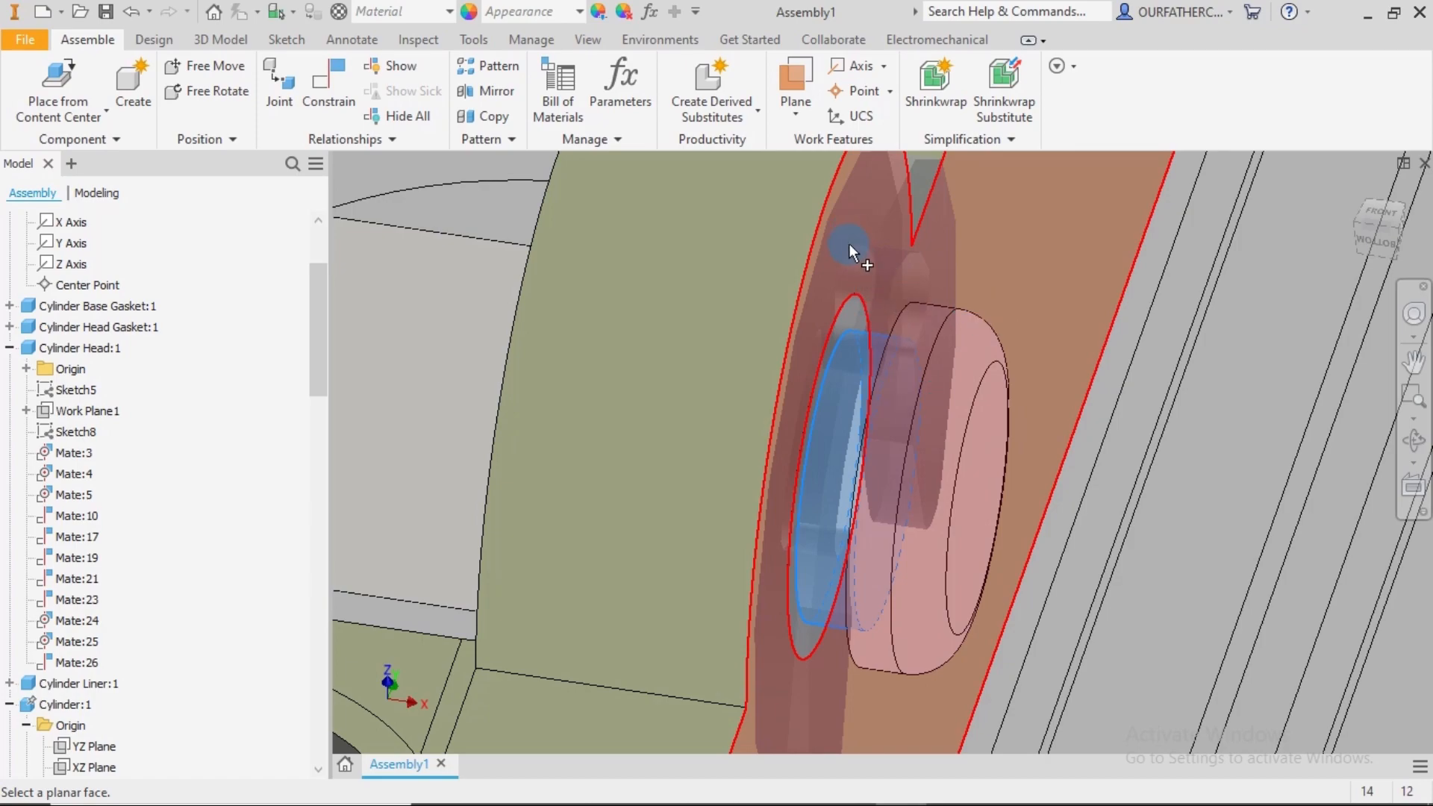
{"action": "left_click", "coordinate": [848, 234]}
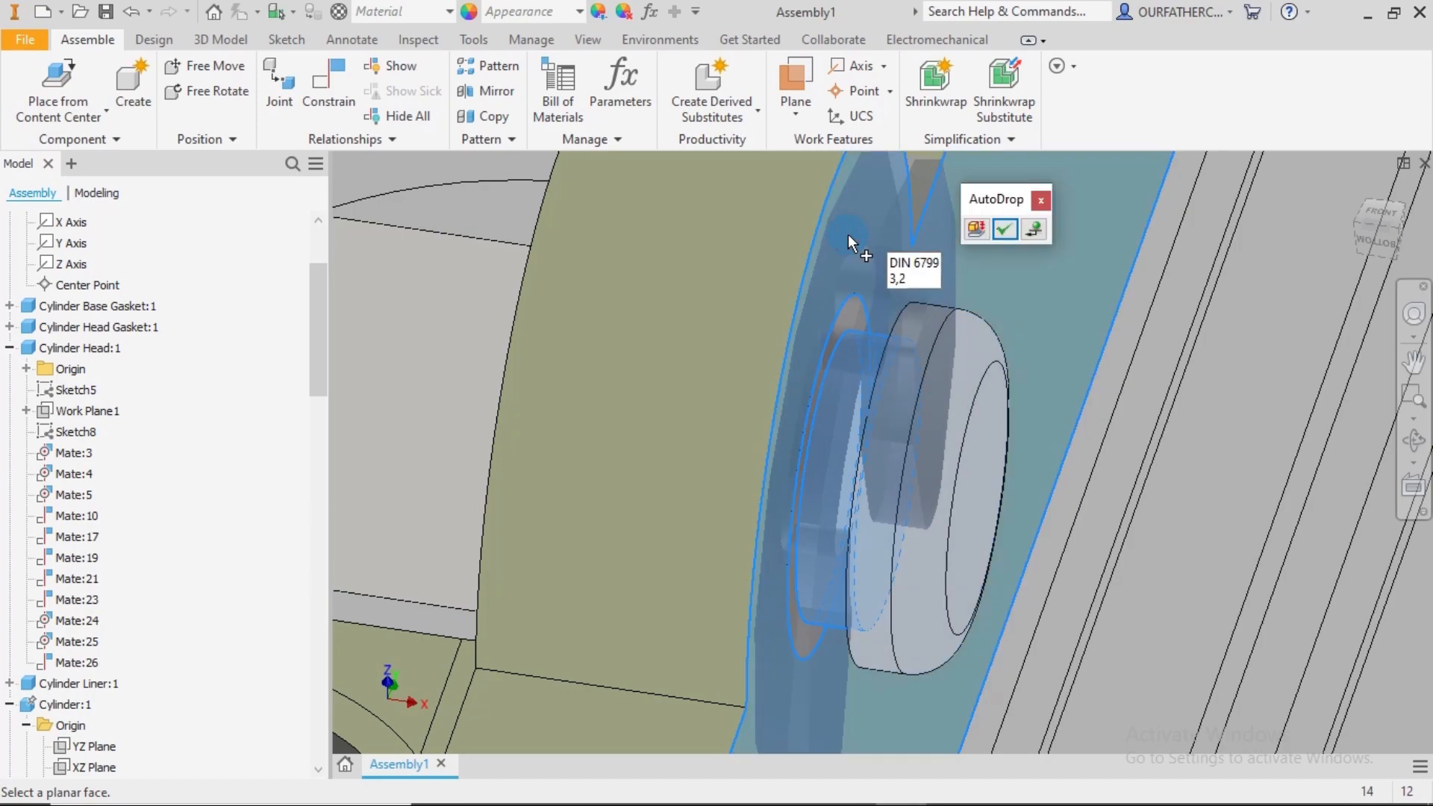
{"action": "left_click", "coordinate": [1006, 229]}
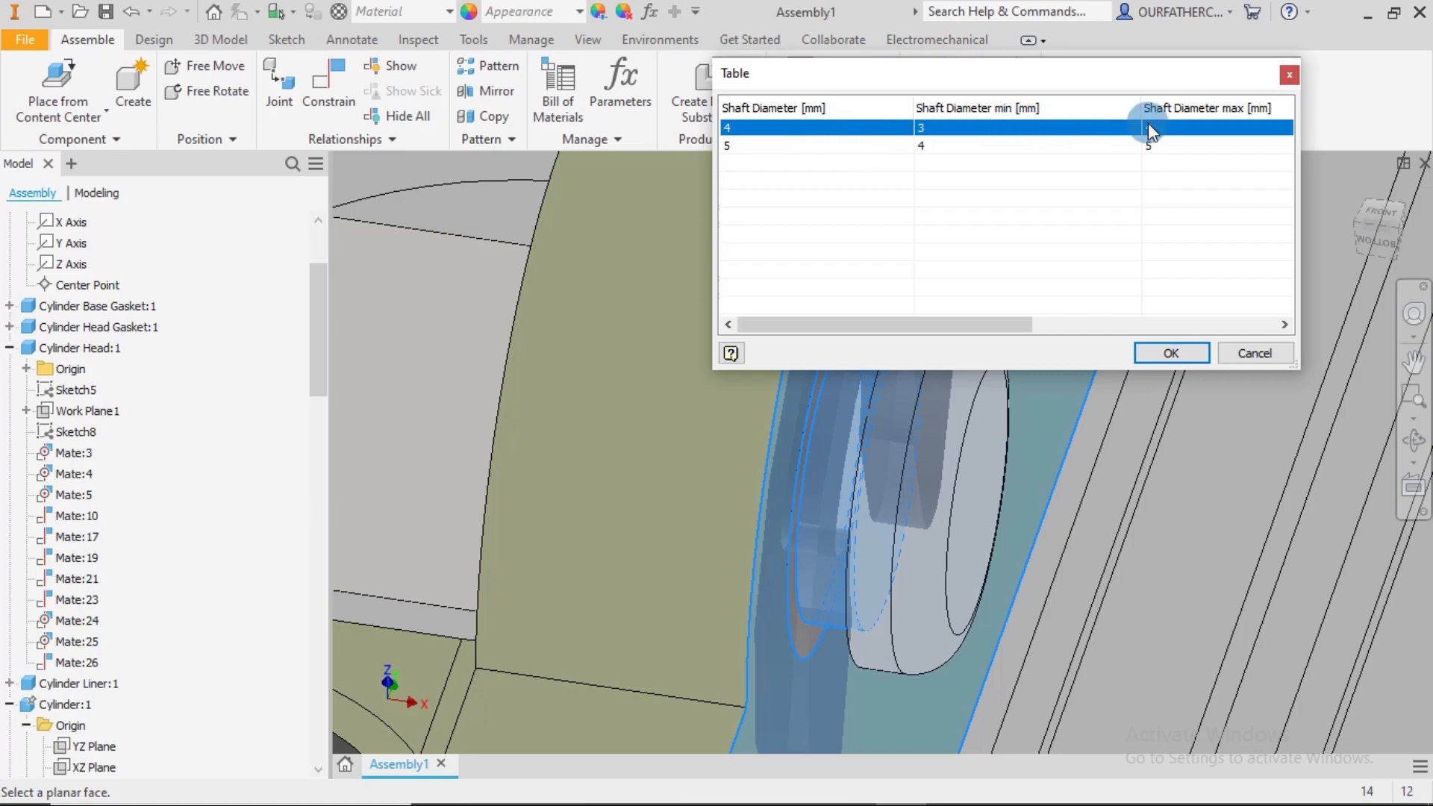
{"action": "left_click", "coordinate": [1154, 351]}
{"action": "left_click", "coordinate": [1154, 349]}
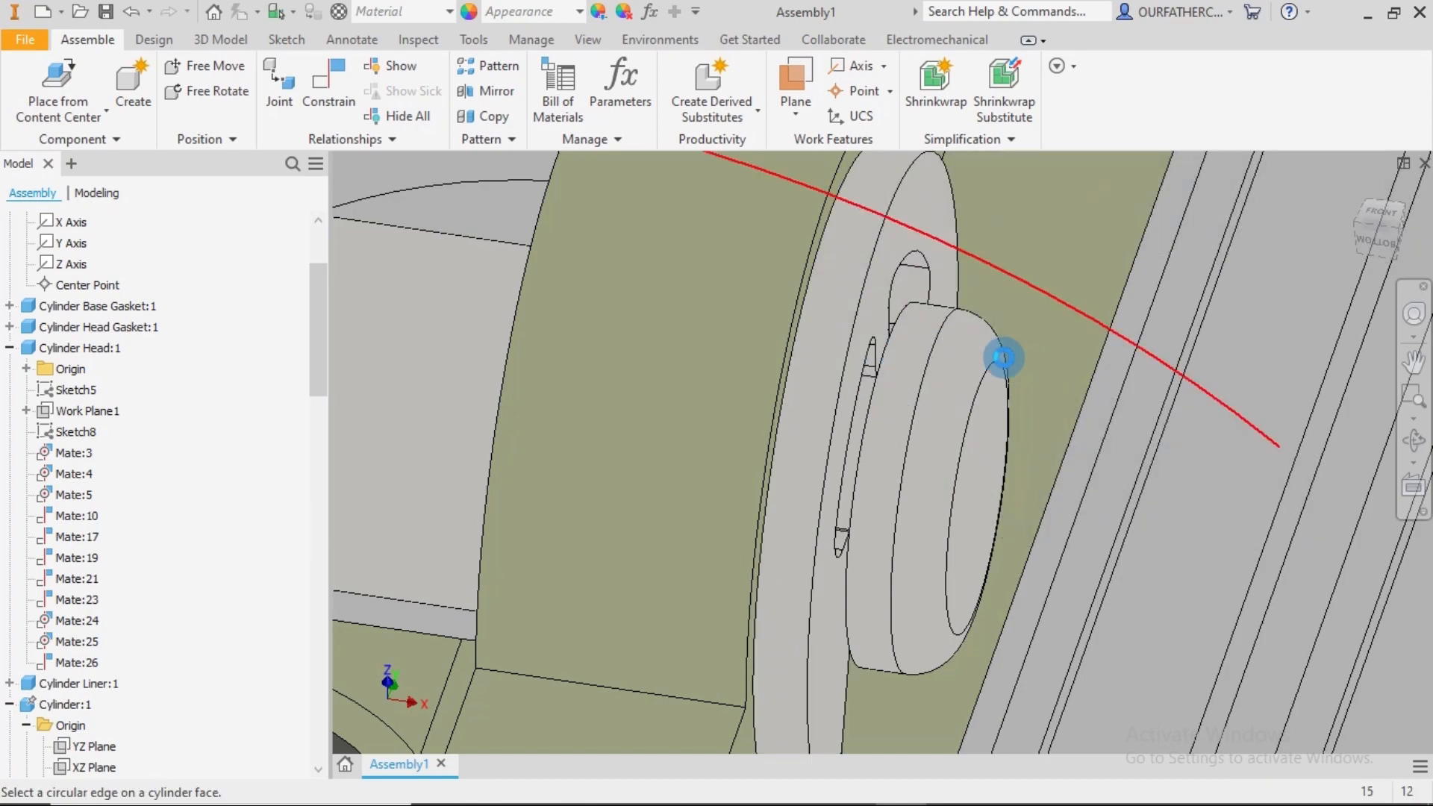
- Insert a second DIN 6799 3,2 circlip for a 4 mm shaft in the axle's opposite groove against the bearing block, and end the placement
{"action": "scroll", "coordinate": [1004, 363], "scroll_direction": "down", "scroll_amount": 3}
{"action": "scroll", "coordinate": [889, 363], "scroll_direction": "down", "scroll_amount": 3}
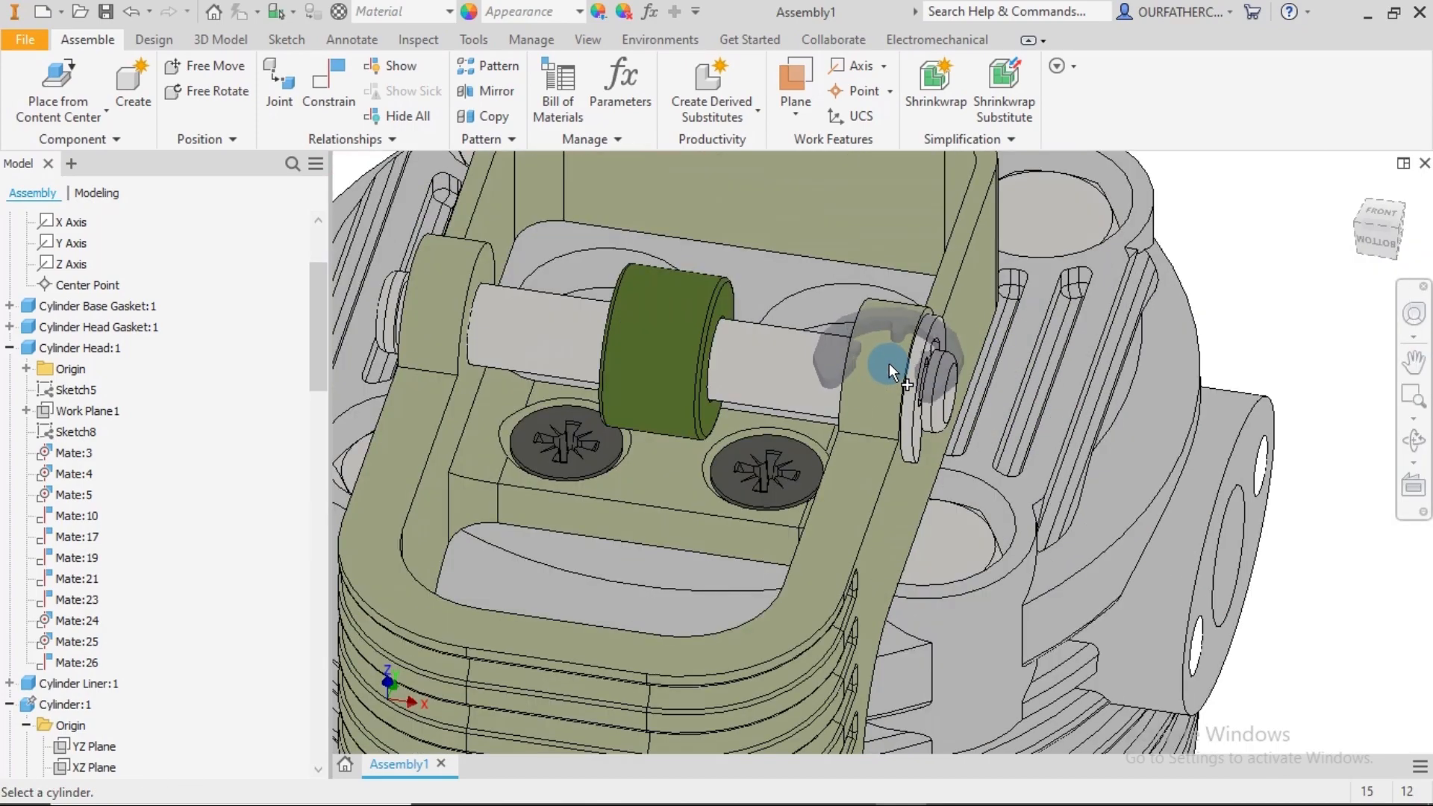
{"action": "middle_click_drag", "start_coordinate": [704, 309], "coordinate": [995, 356]}
{"action": "middle_click_drag", "start_coordinate": [828, 366], "coordinate": [717, 334], "text": "shift"}
{"action": "scroll", "coordinate": [714, 334], "scroll_direction": "up", "scroll_amount": 5}
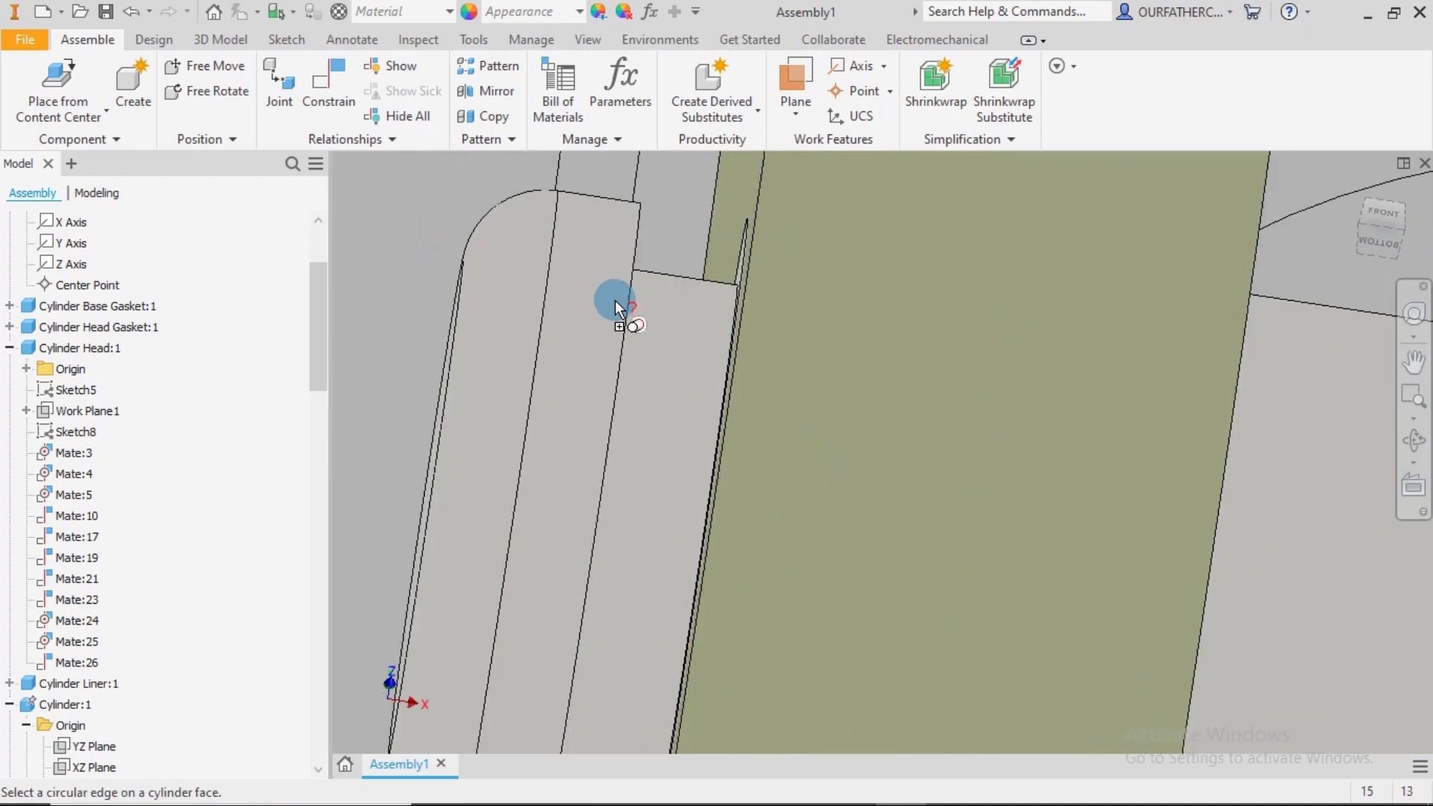
{"action": "left_click", "coordinate": [660, 325]}
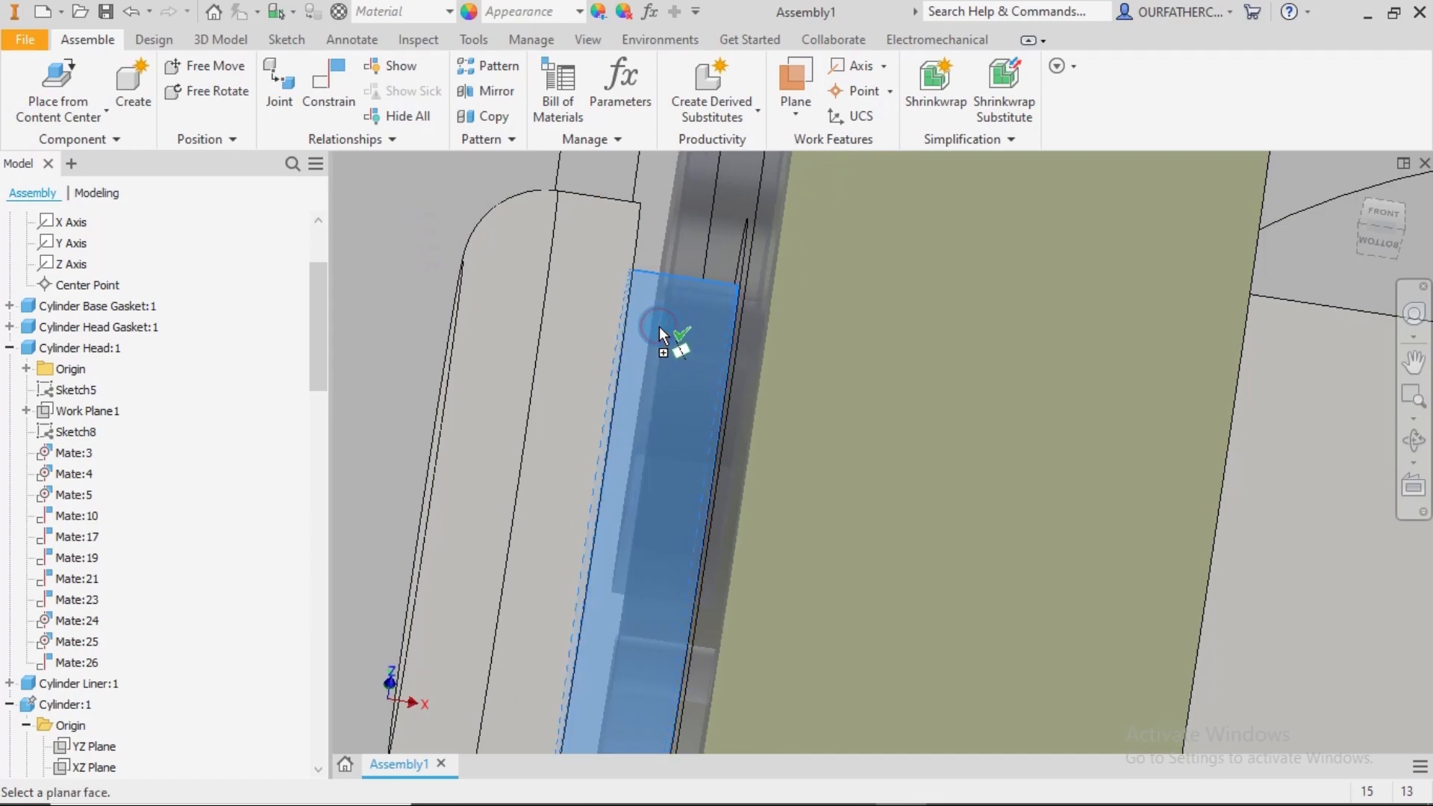
{"action": "middle_click_drag", "start_coordinate": [799, 304], "coordinate": [922, 245], "text": "shift"}
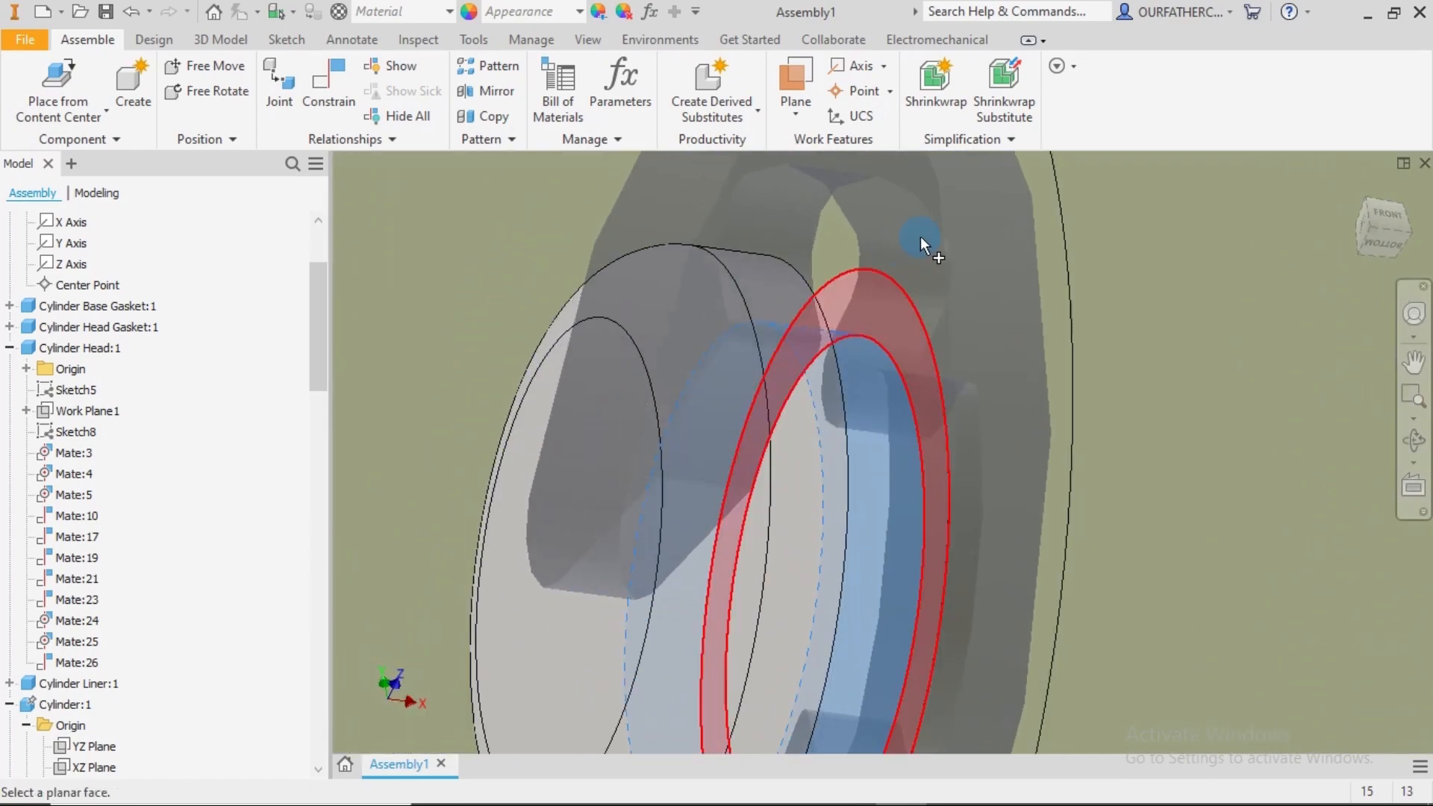
{"action": "left_click", "coordinate": [956, 235]}
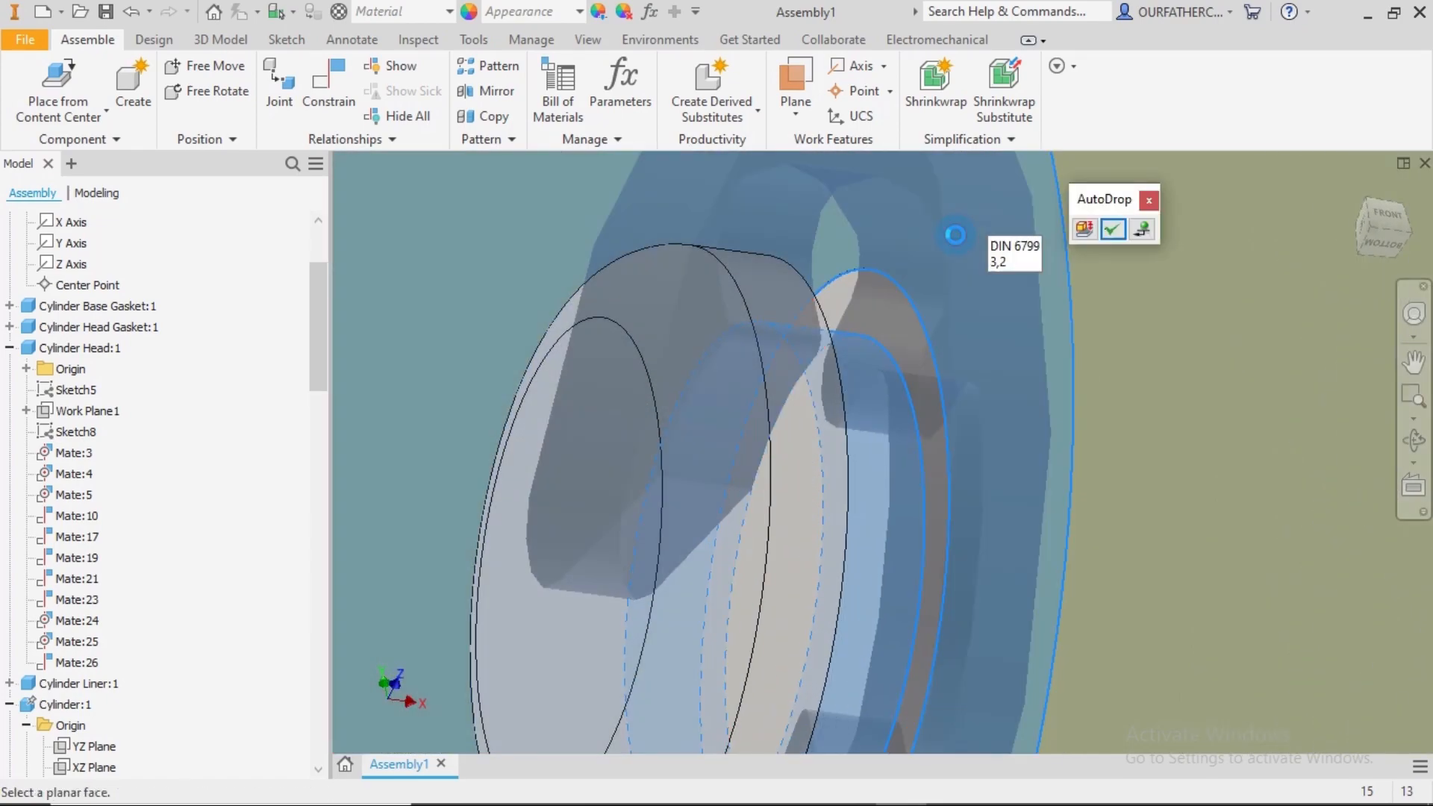
{"action": "left_click", "coordinate": [1096, 234]}
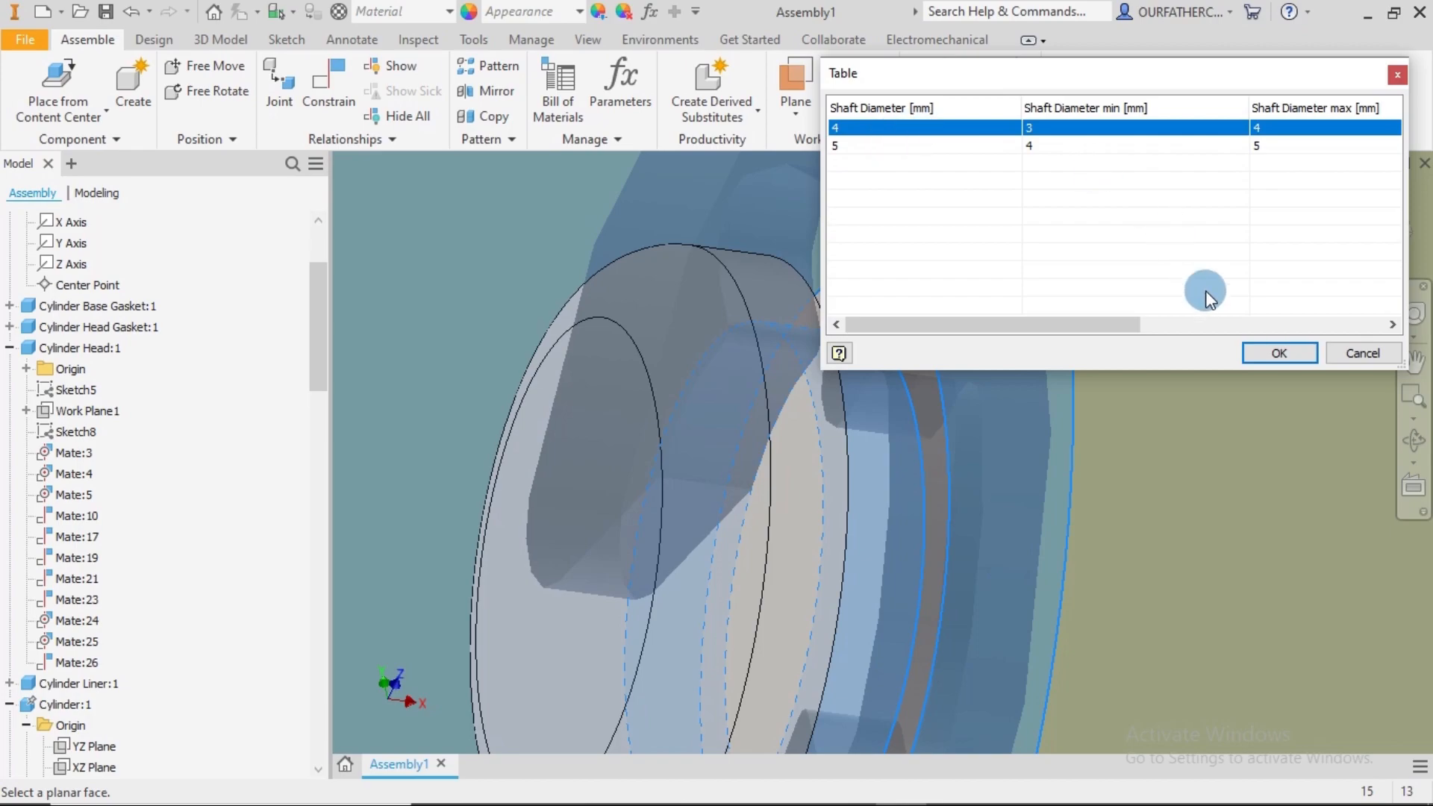
{"action": "left_click", "coordinate": [1271, 353]}
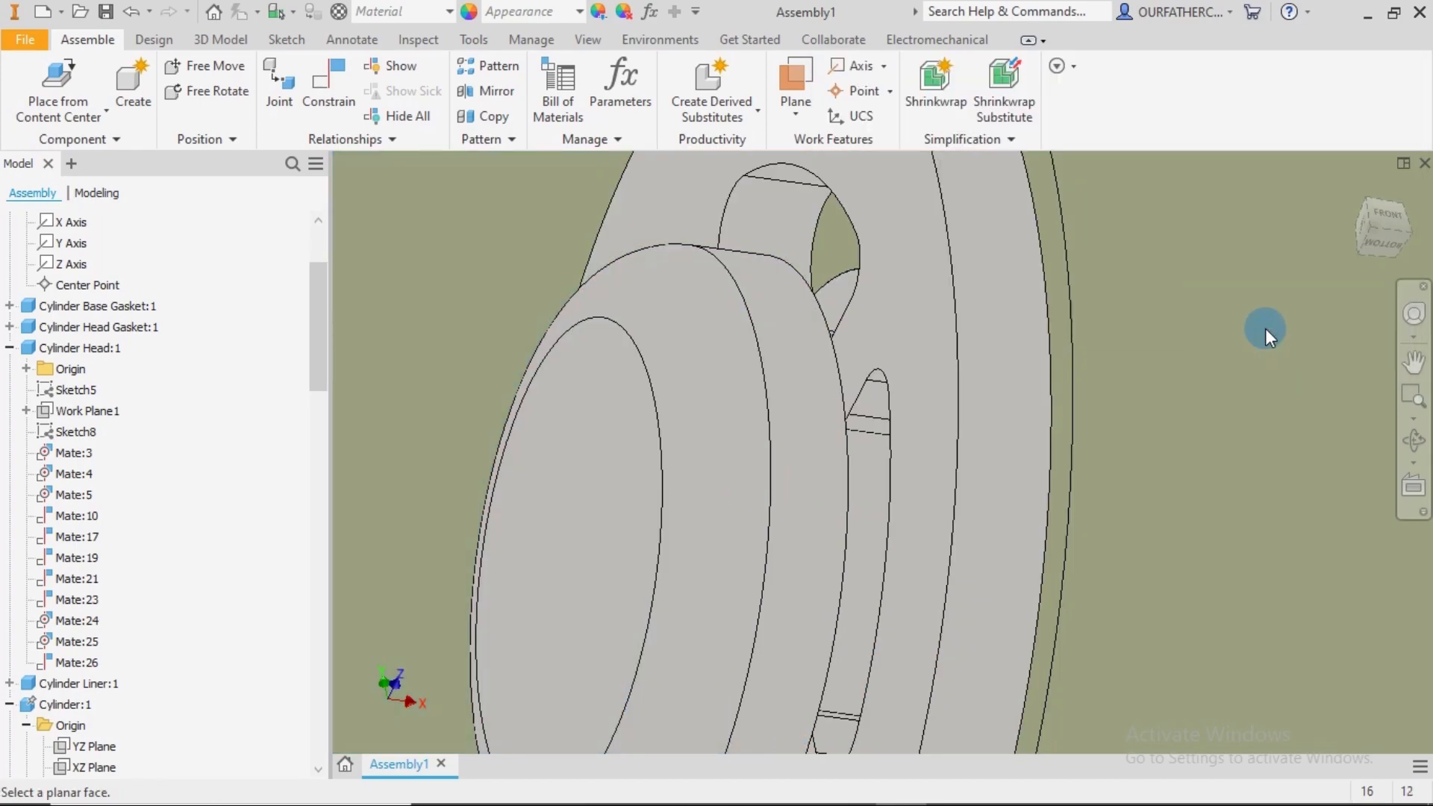
{"action": "scroll", "coordinate": [1086, 384], "scroll_direction": "down", "scroll_amount": 4}
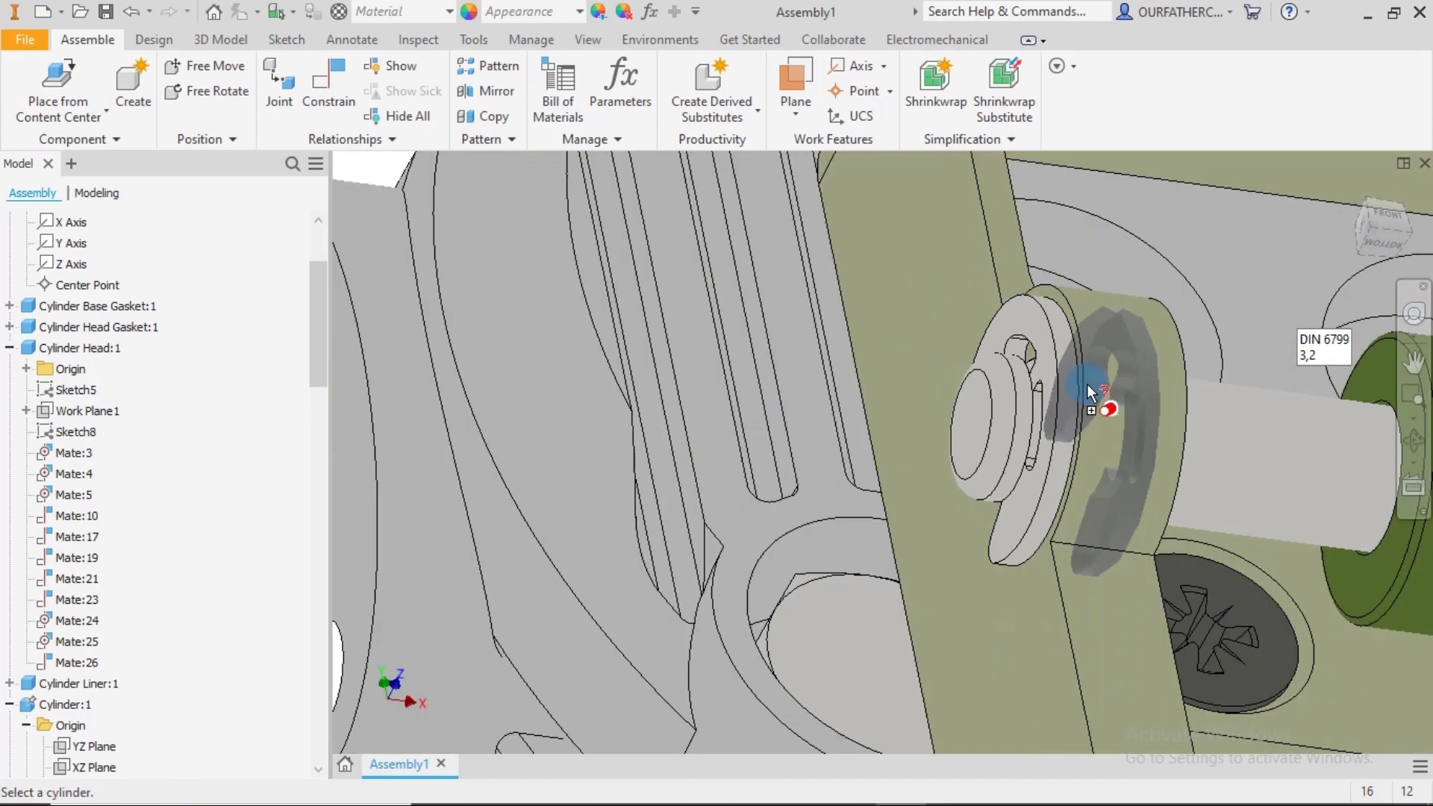
{"action": "scroll", "coordinate": [1129, 407], "scroll_direction": "down", "scroll_amount": 3}
{"action": "middle_click_drag", "start_coordinate": [1152, 405], "coordinate": [1091, 410], "text": "shift"}
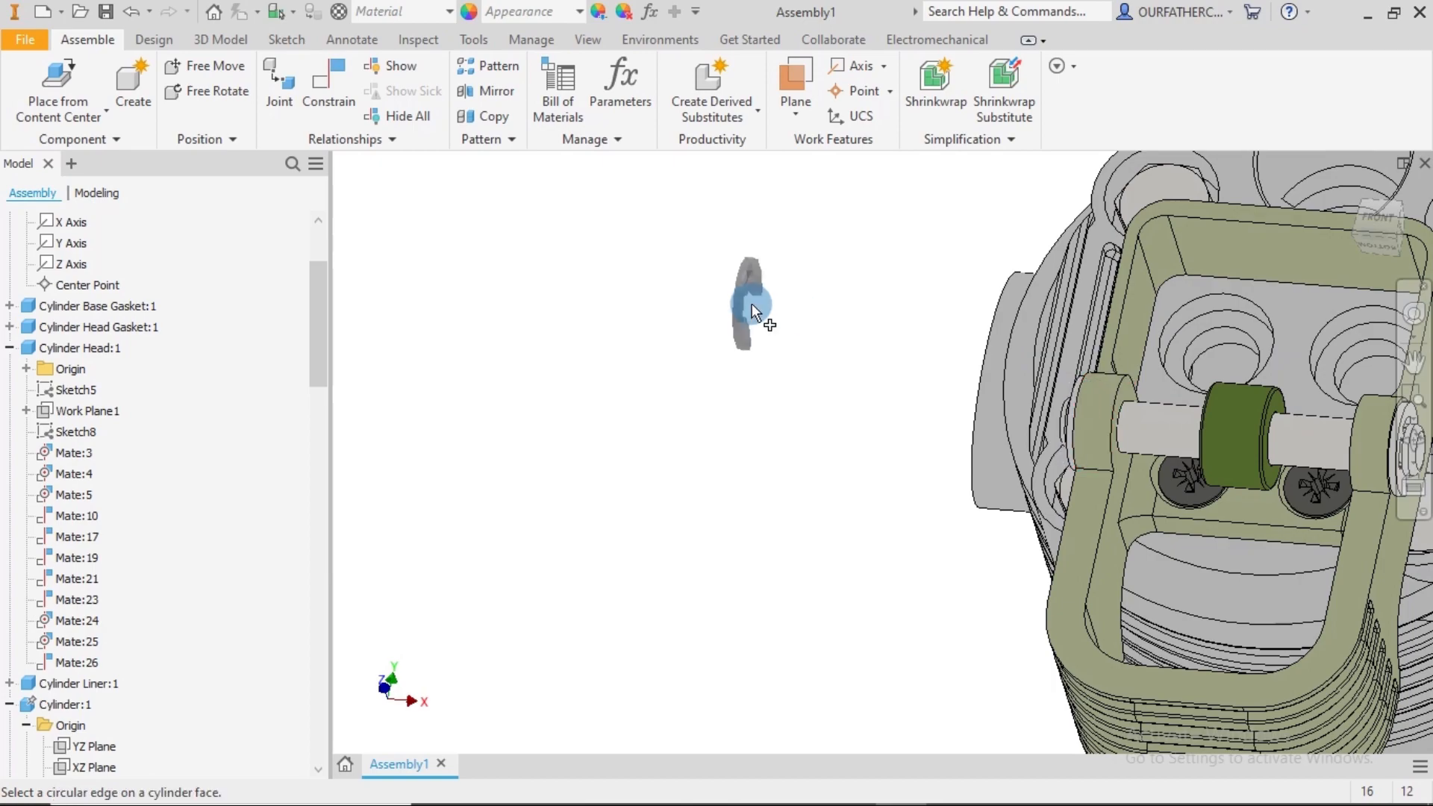
{"action": "key", "text": "Escape"}
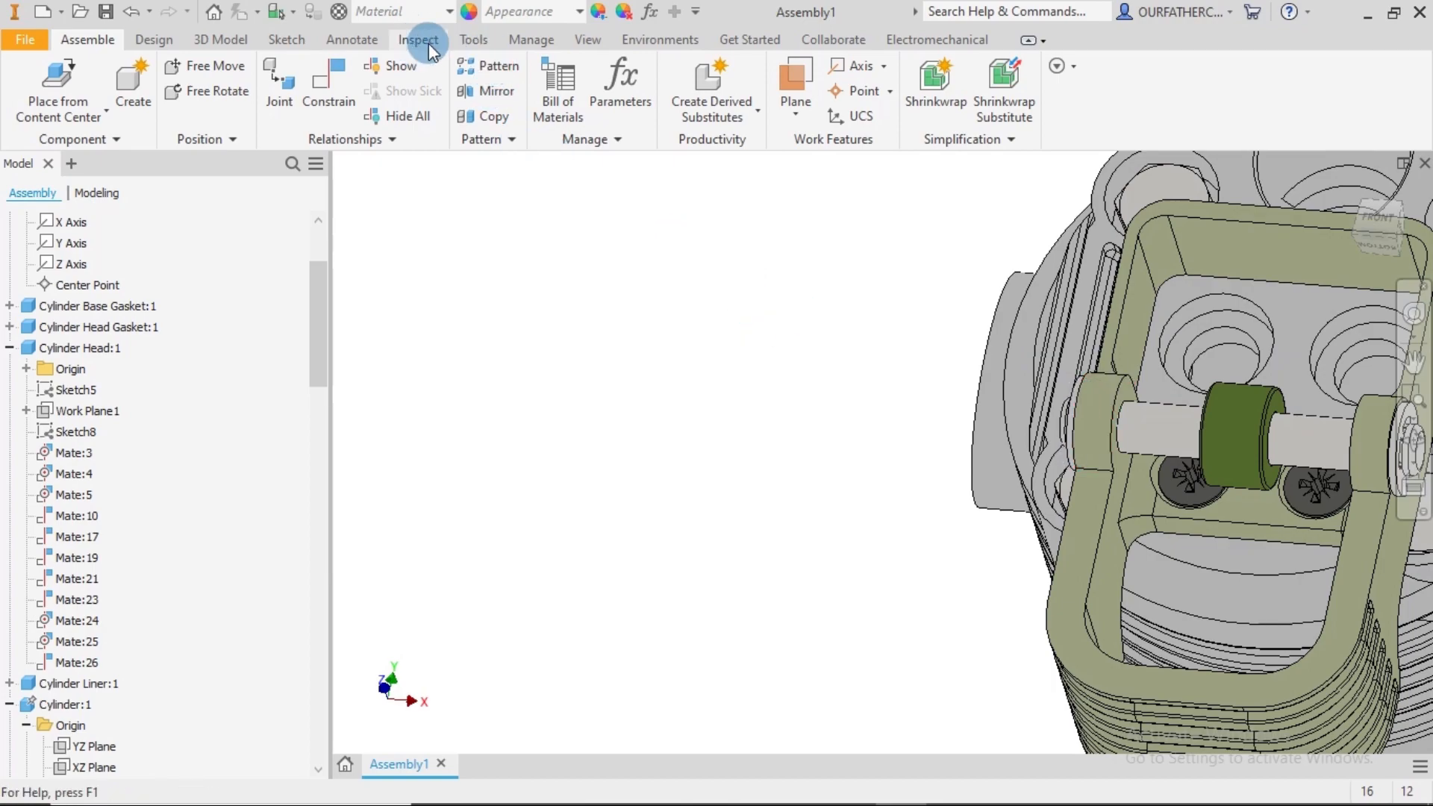
- Measure the diameter of the axle's groove at its negative-X end
{"action": "left_click", "coordinate": [455, 42]}
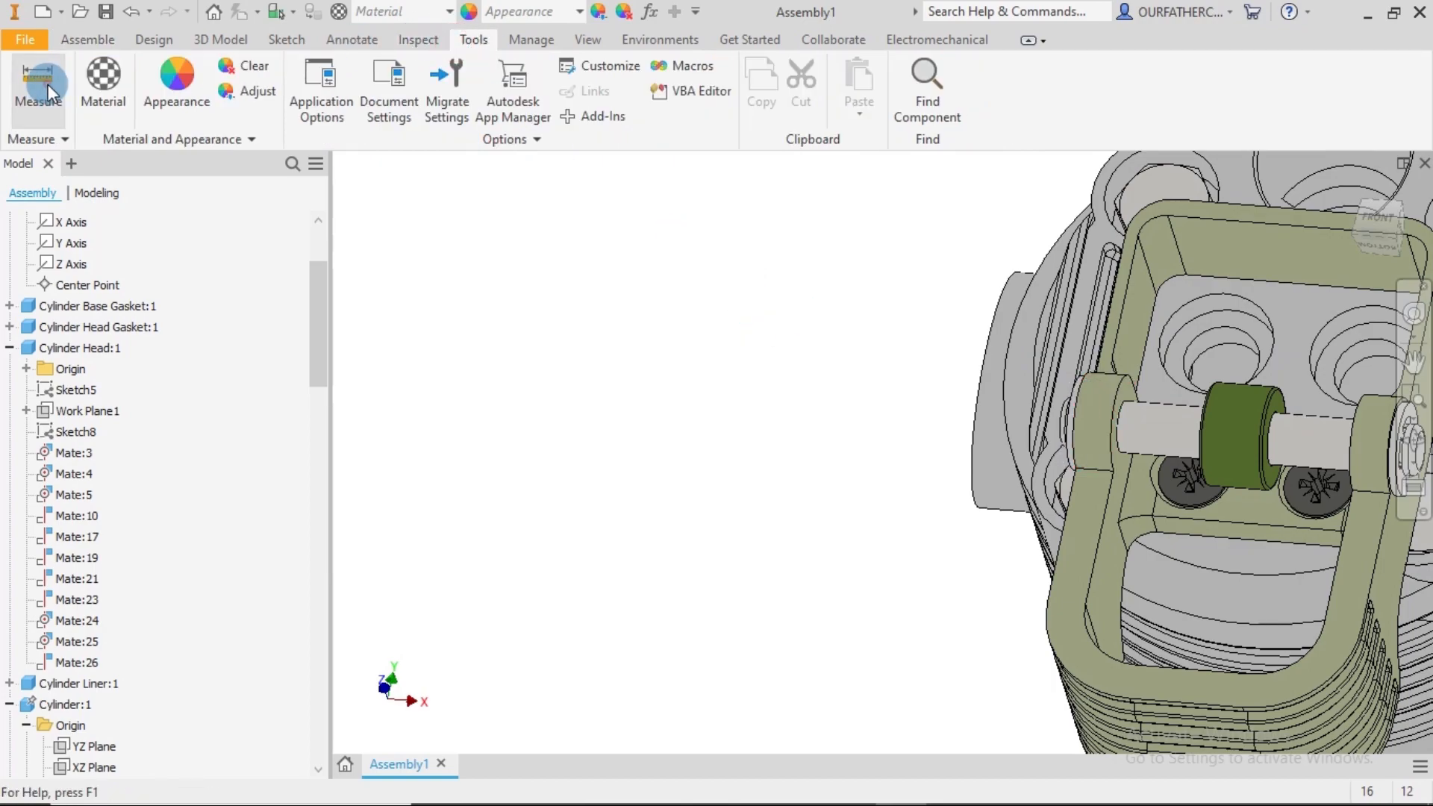
{"action": "left_click", "coordinate": [47, 84]}
{"action": "middle_click_drag", "start_coordinate": [879, 329], "coordinate": [1129, 422], "text": "shift"}
{"action": "scroll", "coordinate": [1081, 411], "scroll_direction": "up", "scroll_amount": 5}
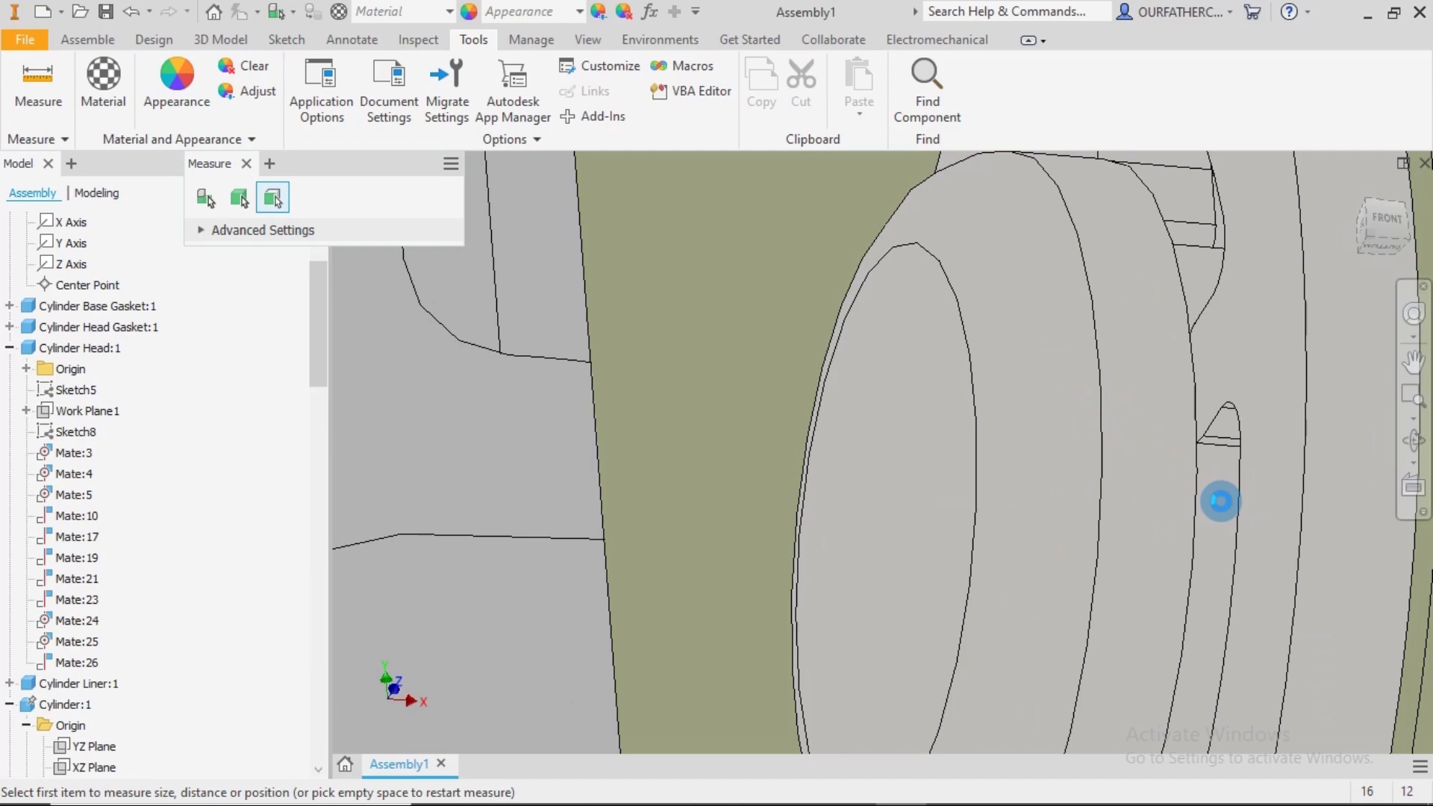
{"action": "left_click", "coordinate": [1221, 500]}
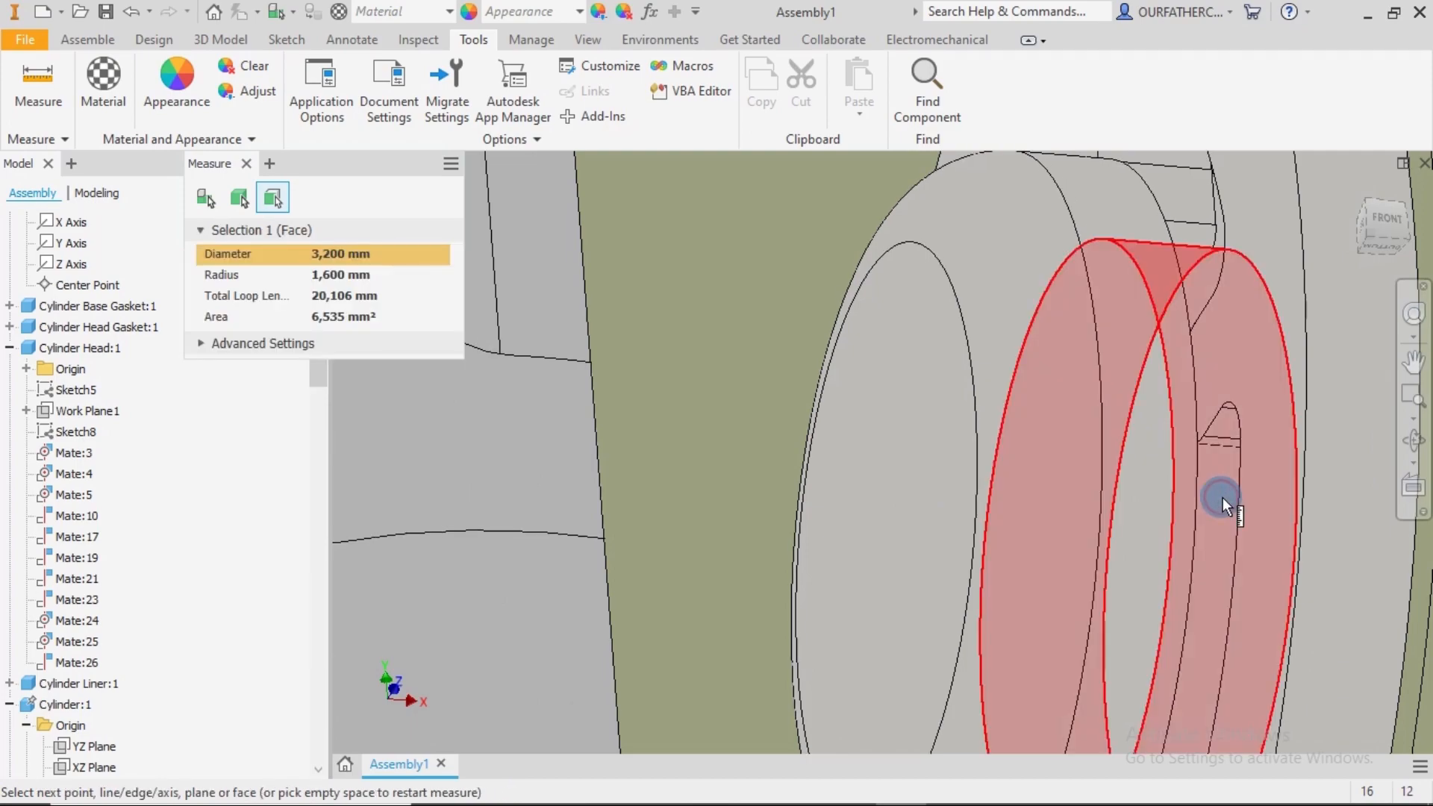
{"action": "key", "text": "Escape"}
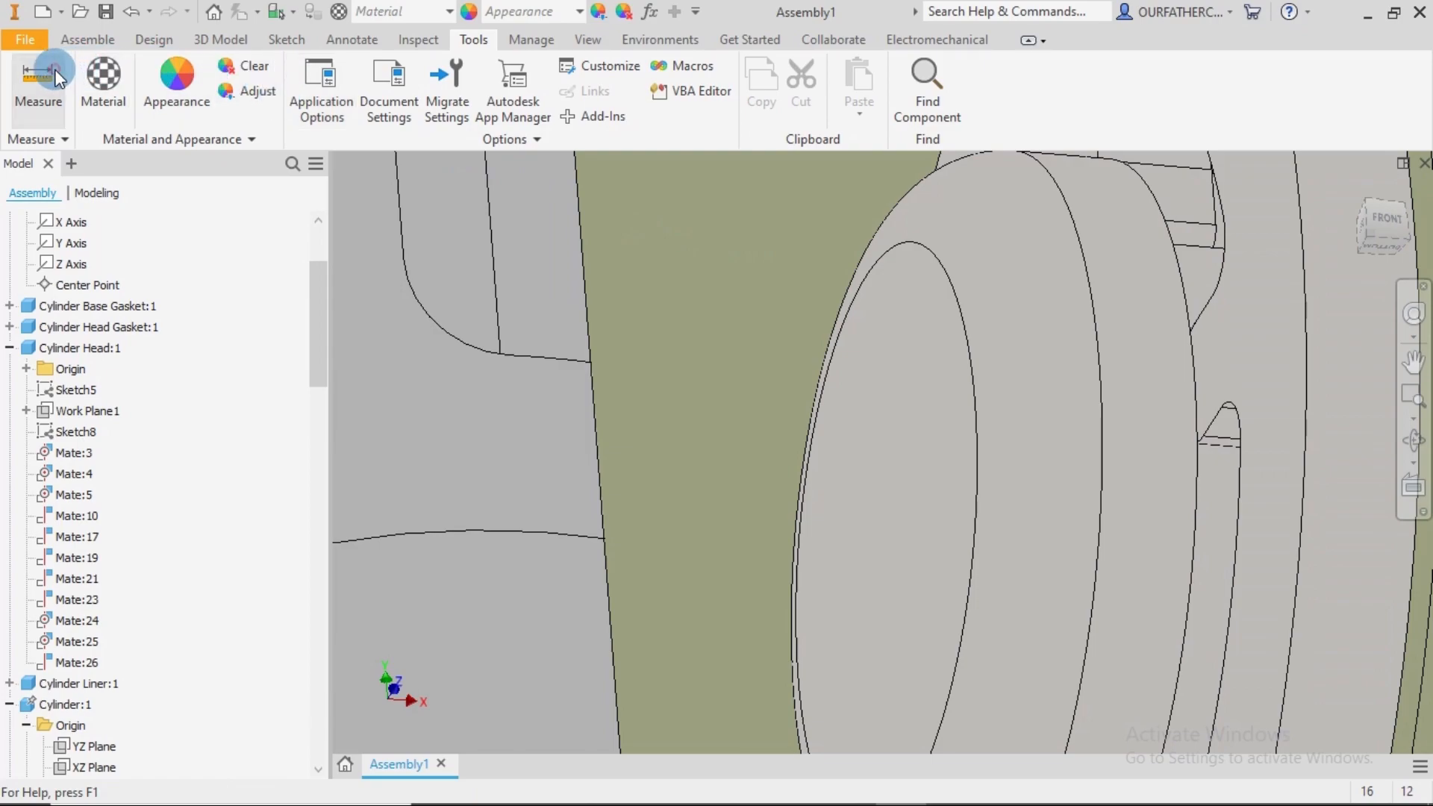
- Measure the diameter of the axle's narrow cylindrical face between its negative-X end and the circlip groove
{"action": "left_click", "coordinate": [46, 74]}
{"action": "left_click", "coordinate": [1148, 284]}
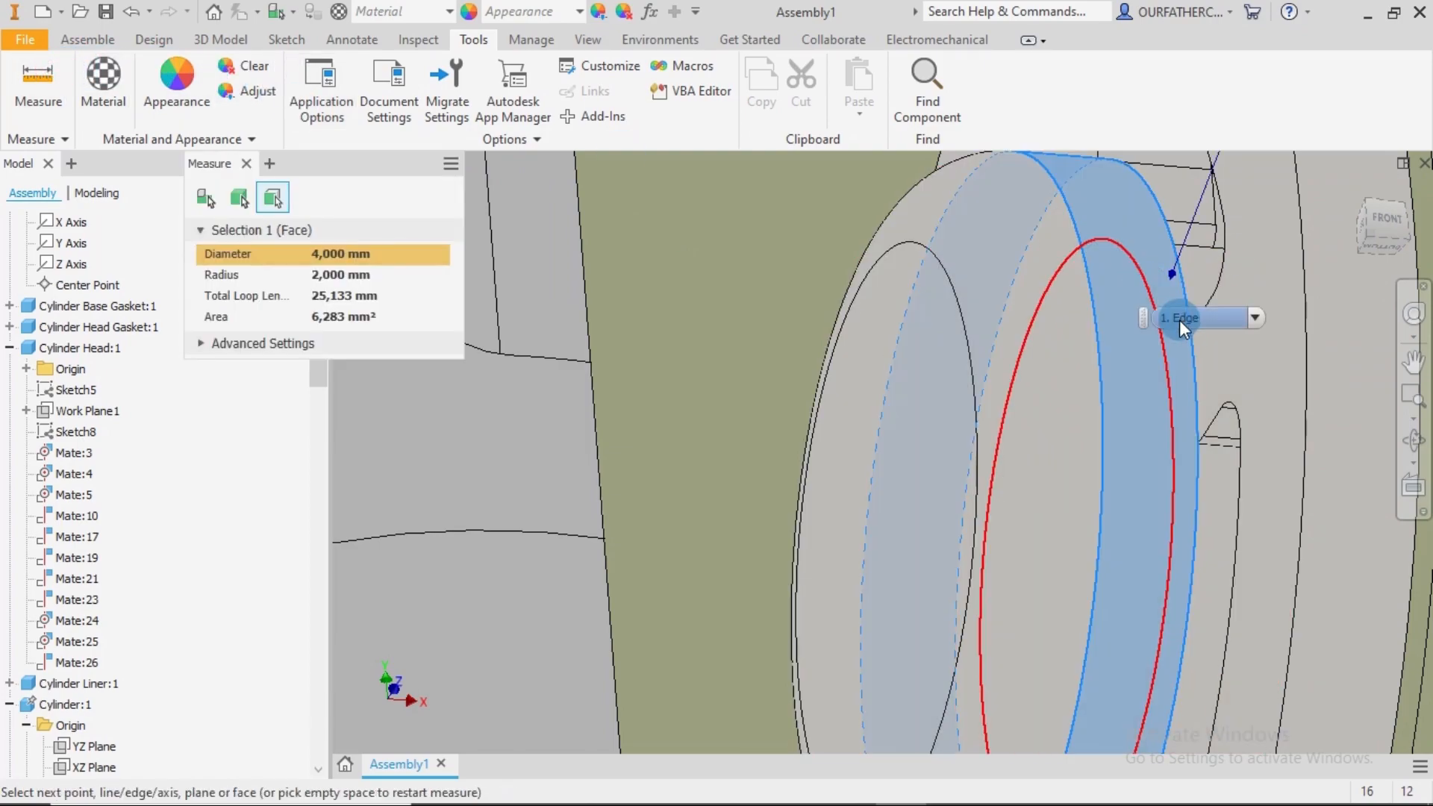
{"action": "key", "text": "Escape"}
{"action": "scroll", "coordinate": [1167, 349], "scroll_direction": "down", "scroll_amount": 5}
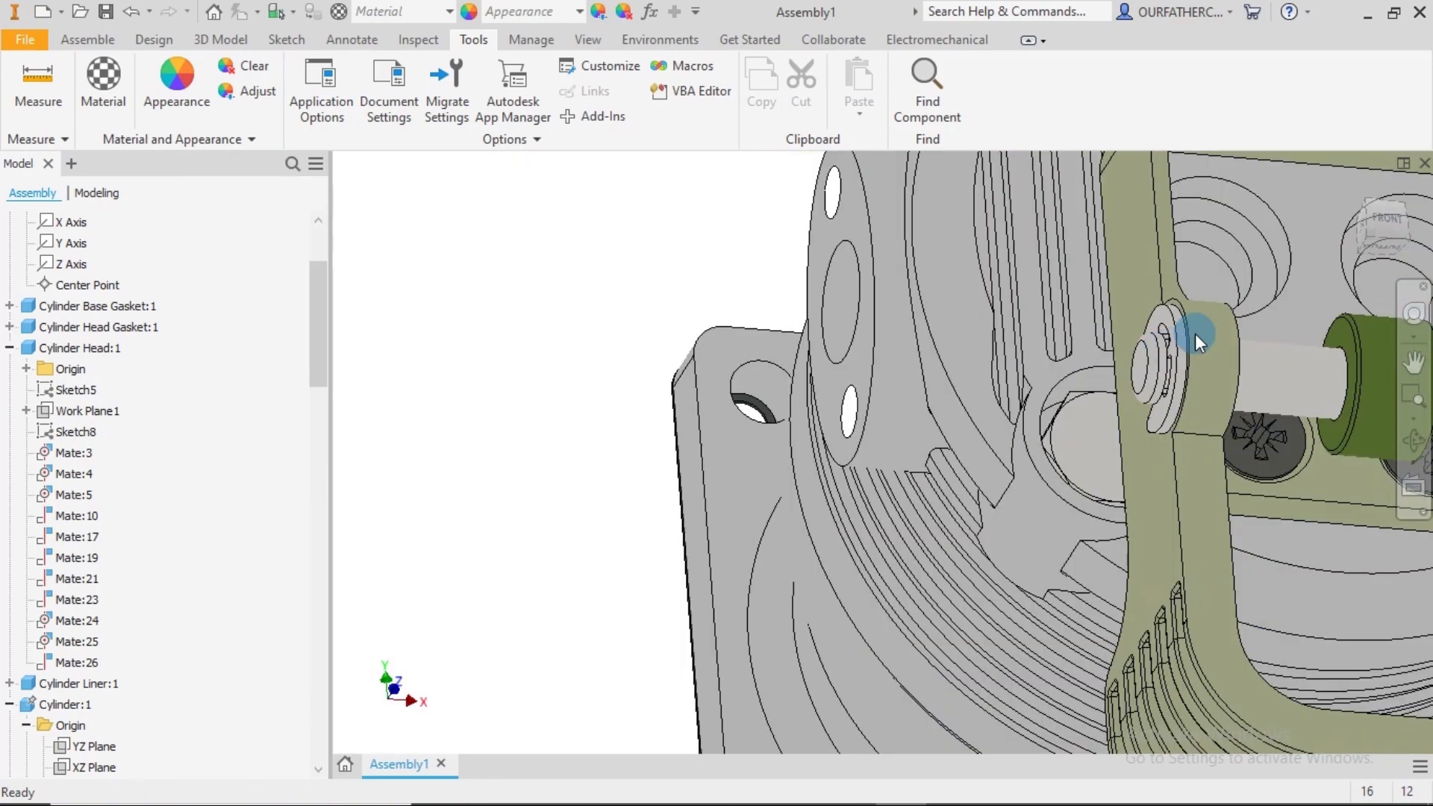
- Show the whole assembly in the home view and turn on shadows, reflections and the ground plane
{"action": "left_click", "coordinate": [1357, 192]}
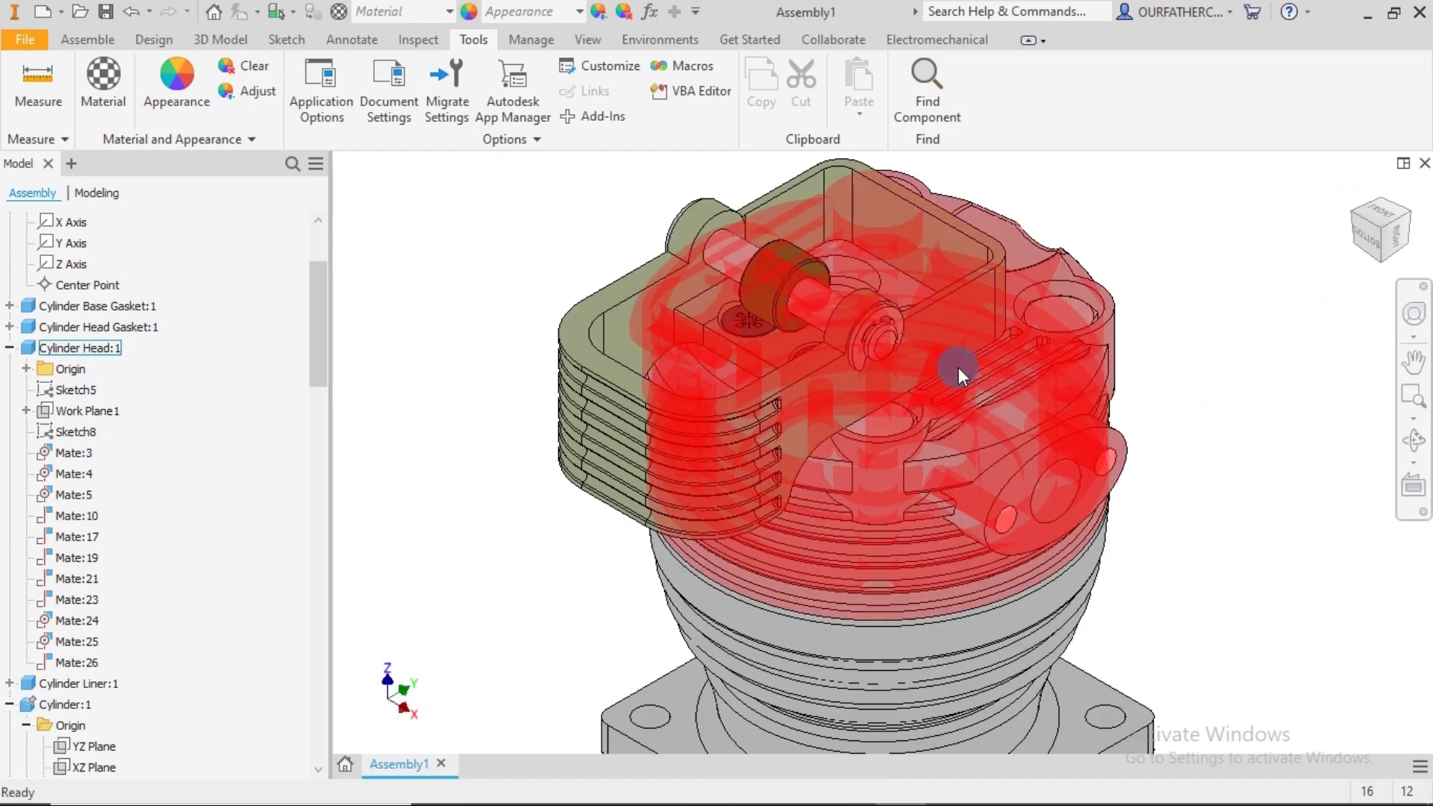
{"action": "mouse_move", "coordinate": [1193, 371]}
{"action": "middle_mouse_down", "text": "shift"}
{"action": "mouse_move", "coordinate": [1233, 381]}
{"action": "mouse_move", "coordinate": [1193, 366]}
{"action": "middle_mouse_up", "text": "shift"}
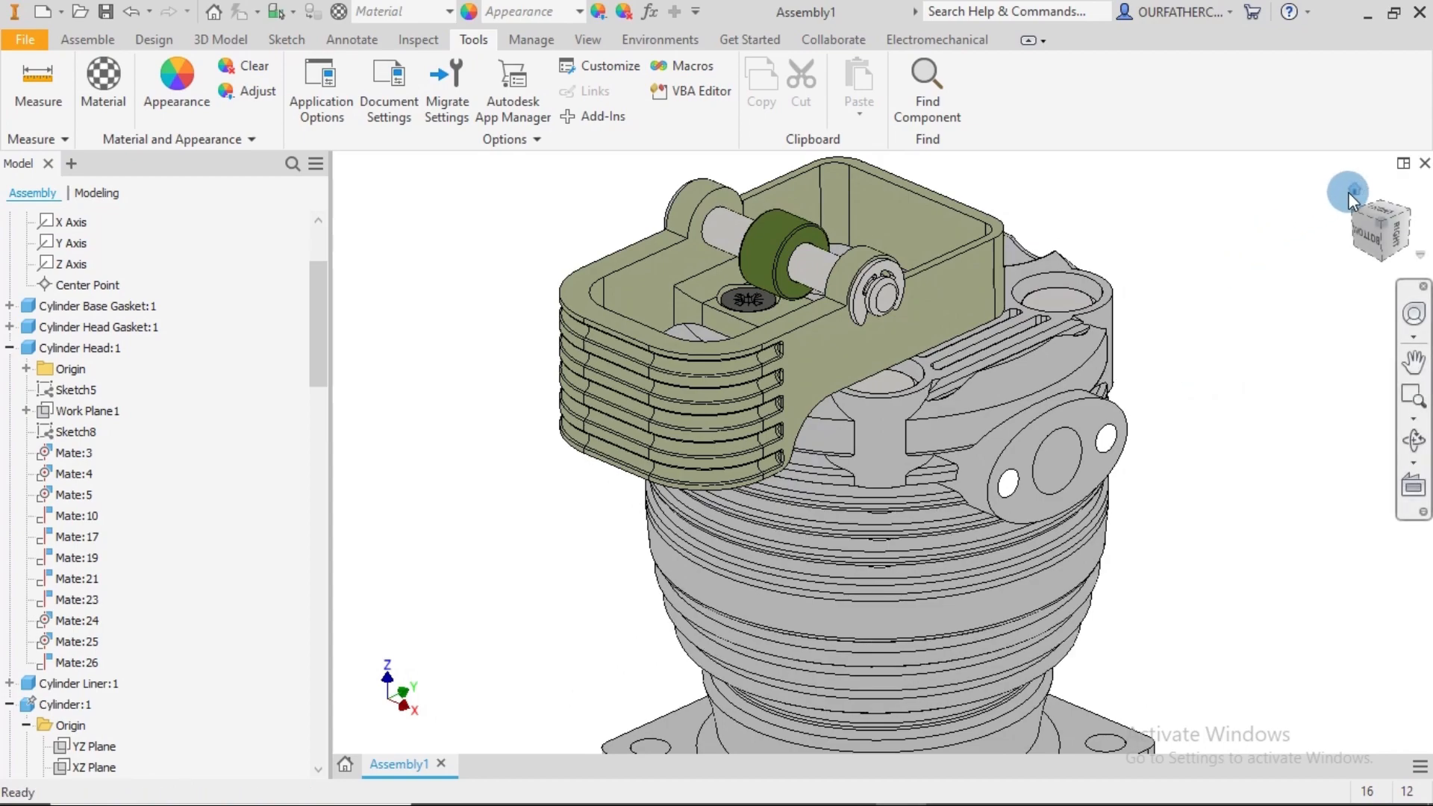
{"action": "left_click", "coordinate": [1352, 190]}
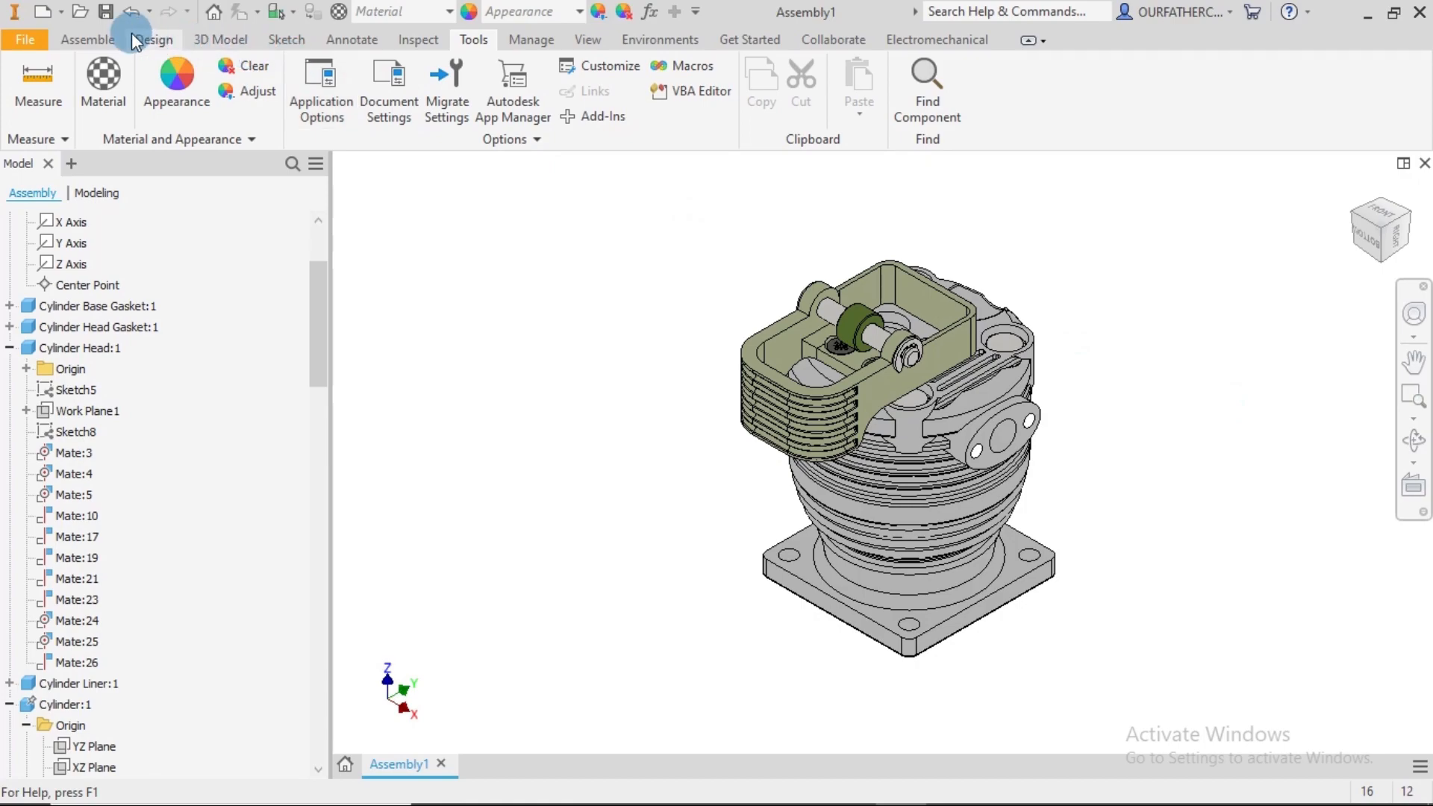
{"action": "left_click", "coordinate": [587, 39]}
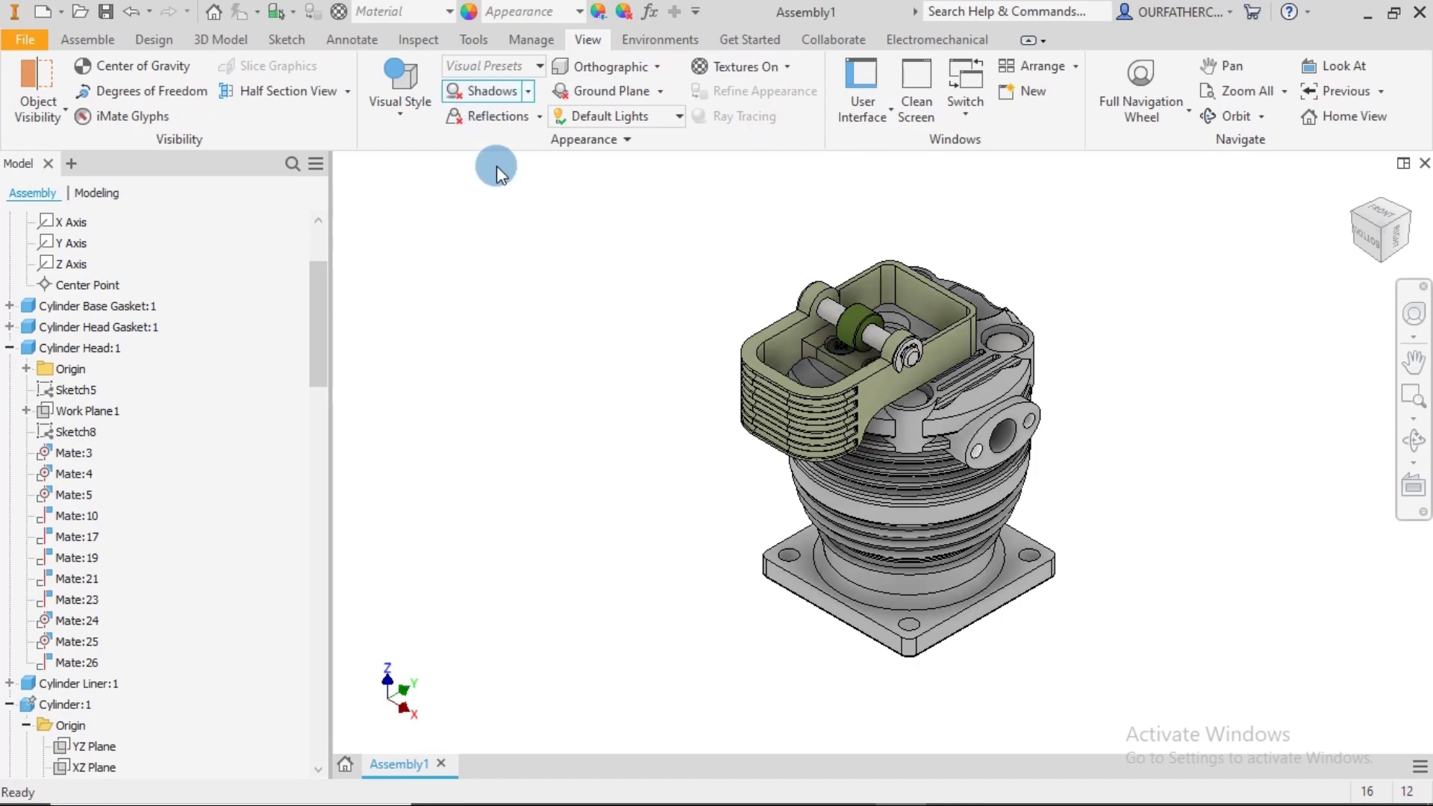
{"action": "left_click", "coordinate": [489, 119]}
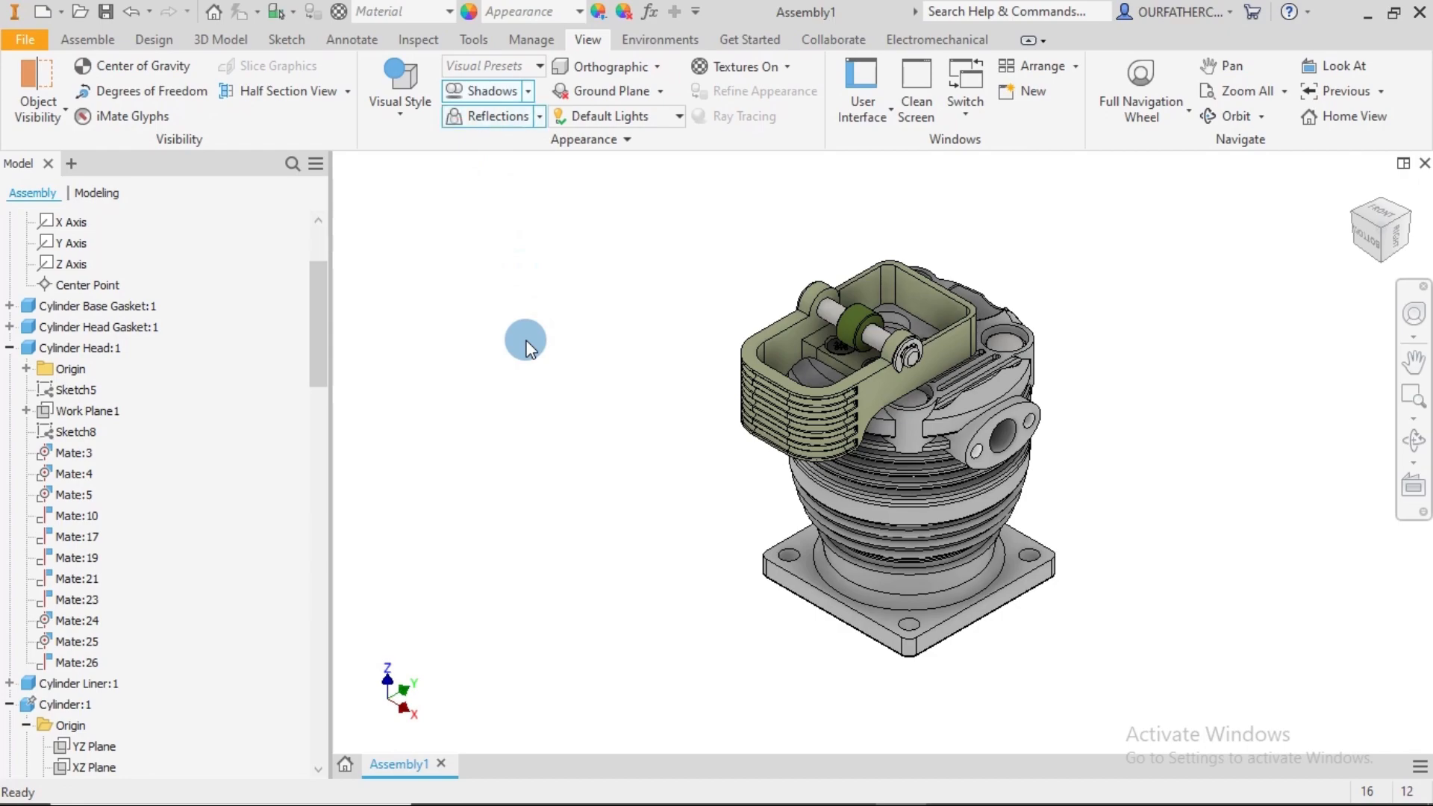
{"action": "left_click", "coordinate": [588, 90]}
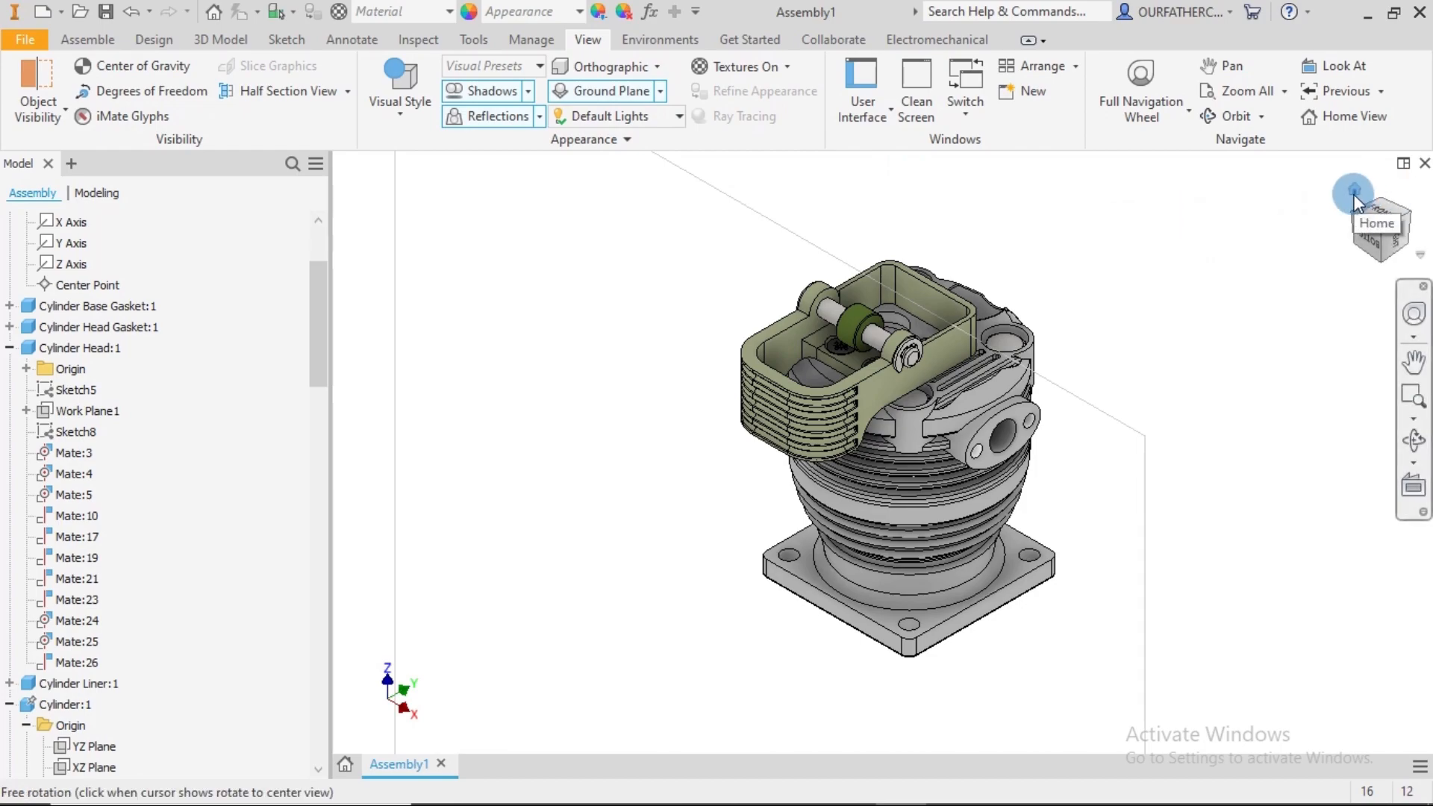
- Redefine the view looking straight down on the cylinder head as Top, and return to the home view
{"action": "left_click", "coordinate": [1383, 210]}
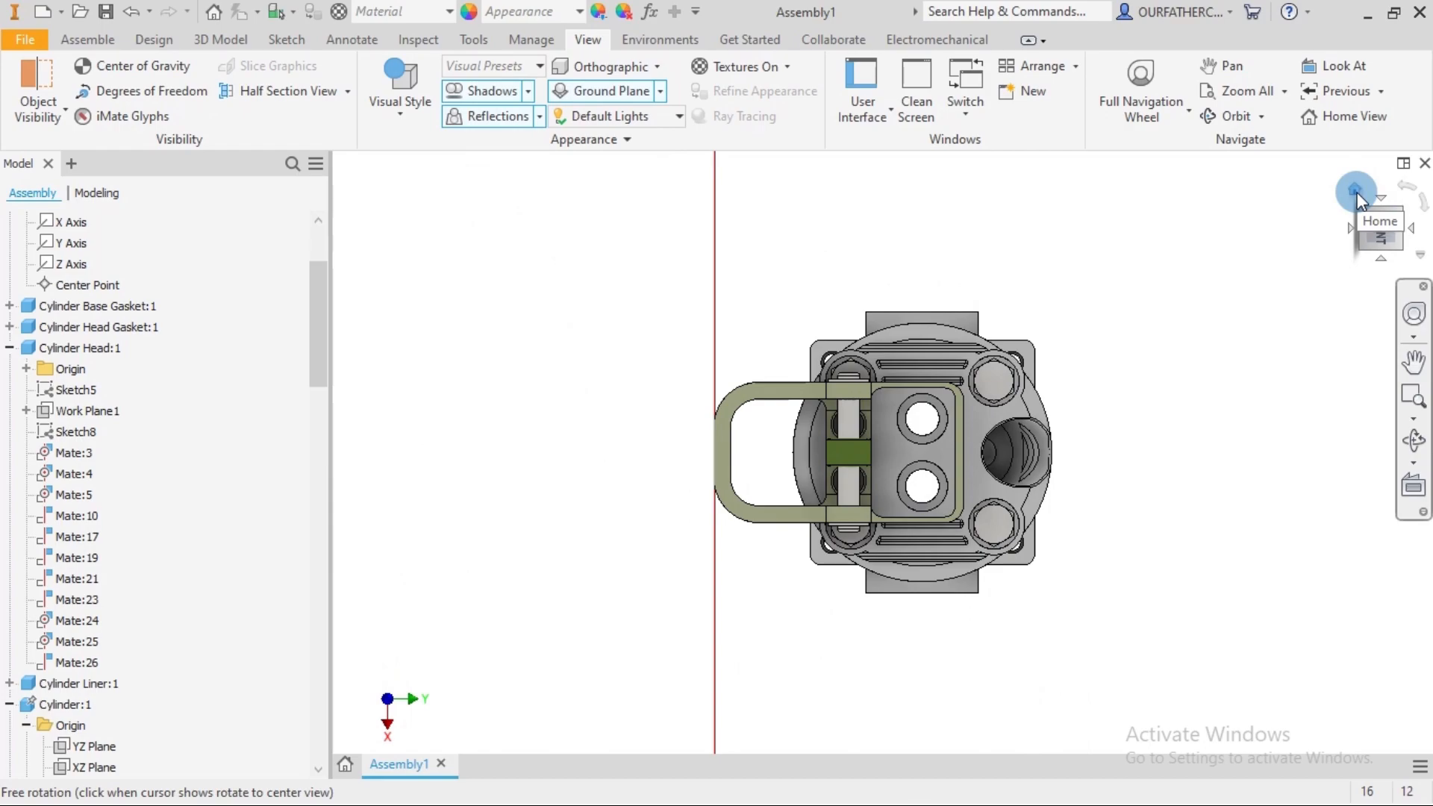
{"action": "right_click", "coordinate": [1357, 191]}
{"action": "mouse_move", "coordinate": [1314, 342]}
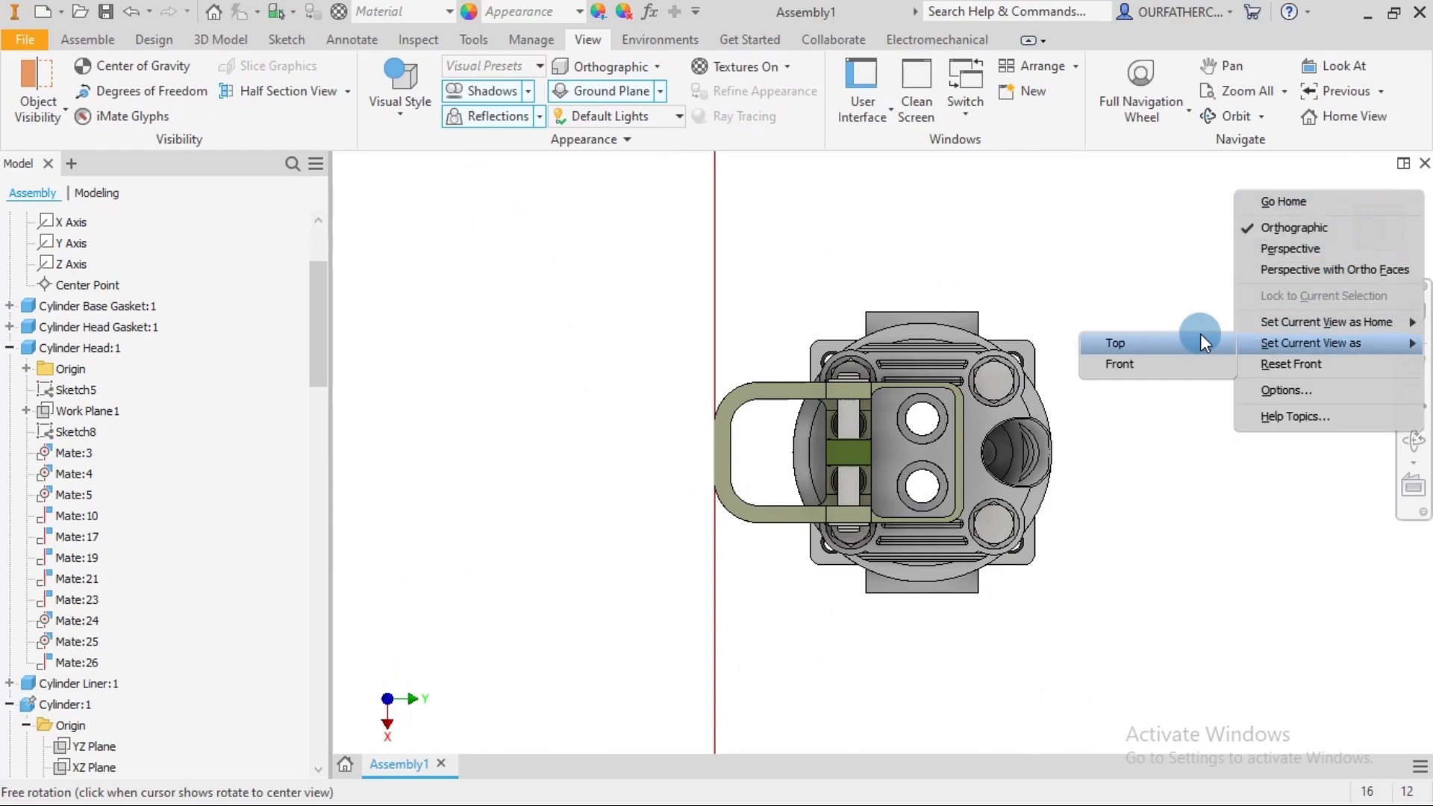
{"action": "left_click", "coordinate": [1181, 337]}
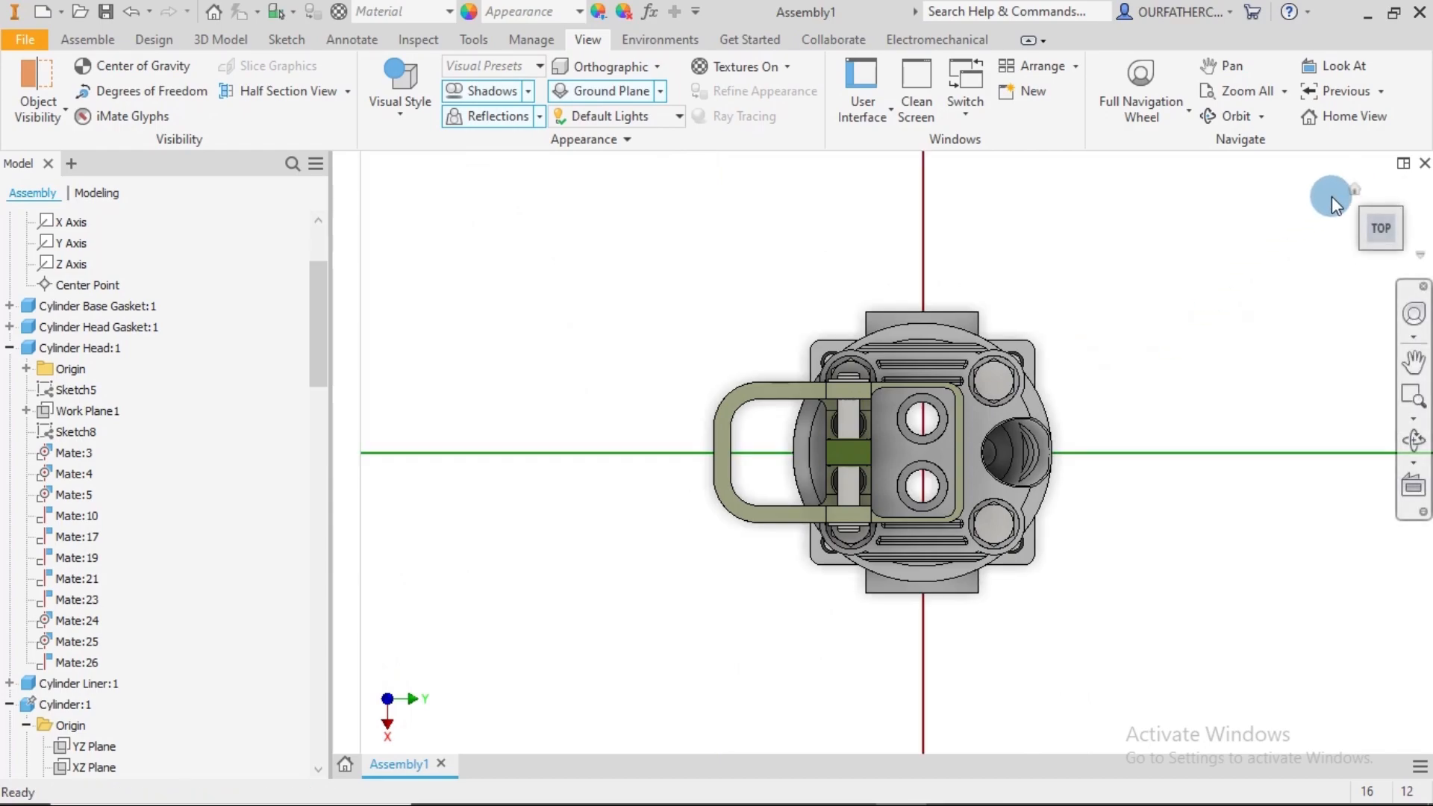
{"action": "left_click", "coordinate": [1355, 191]}
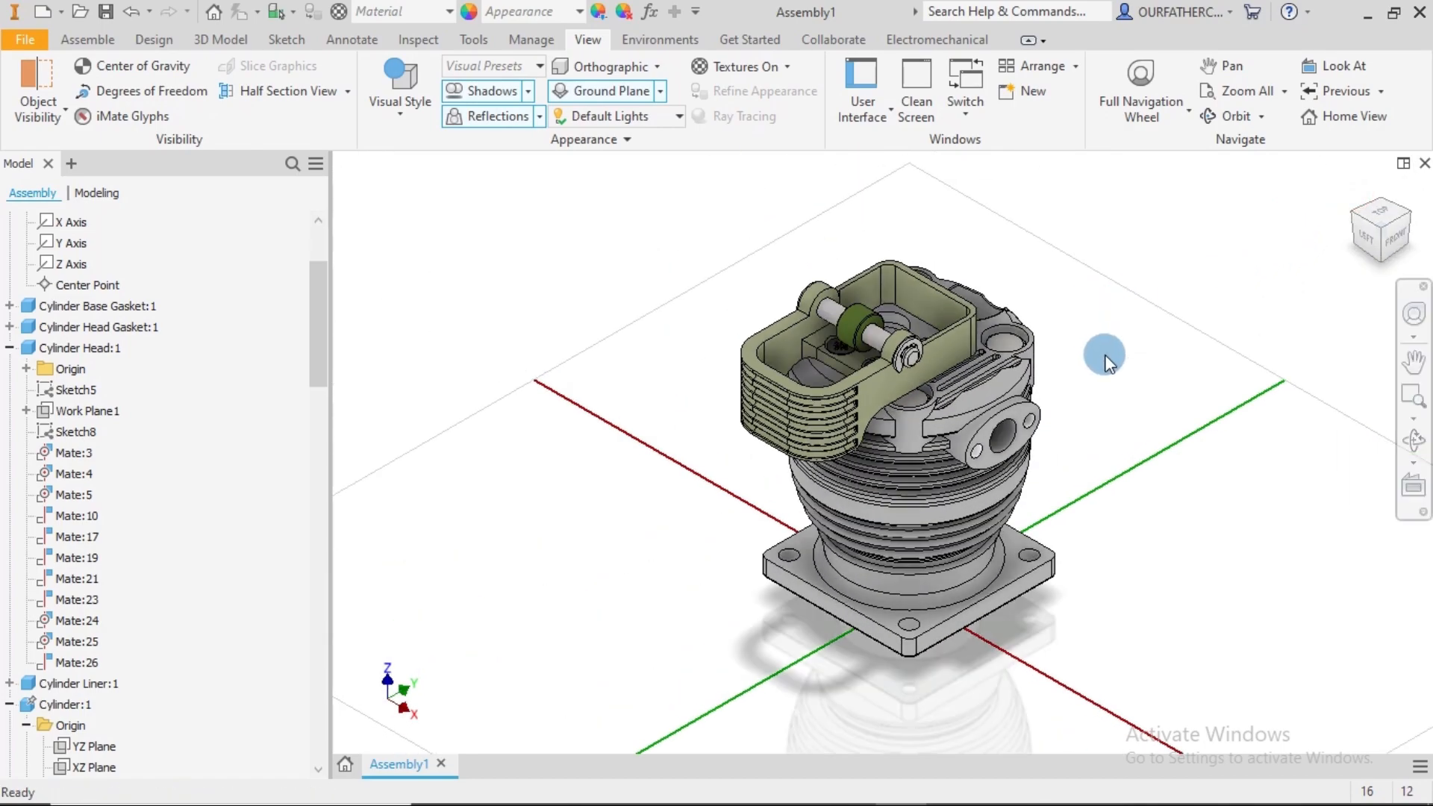
- Examine the finished cylinder assembly and its position on the ground plane from several angles
{"action": "middle_click_drag", "start_coordinate": [1136, 410], "coordinate": [1153, 379], "text": "shift"}
{"action": "scroll", "coordinate": [934, 481], "scroll_direction": "down", "scroll_amount": 5}
{"action": "scroll", "coordinate": [937, 481], "scroll_direction": "up", "scroll_amount": 5}
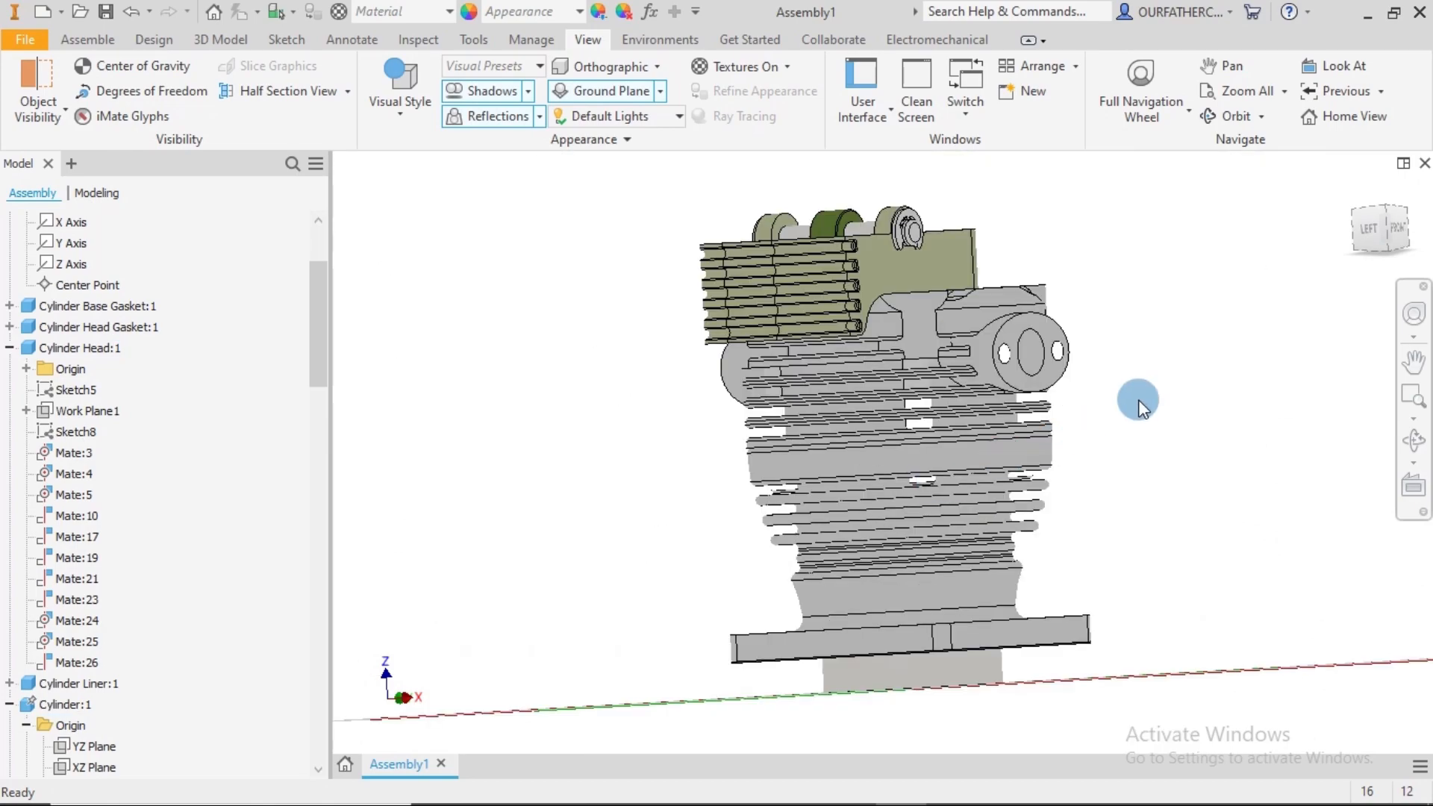
{"action": "left_click", "coordinate": [1352, 188]}
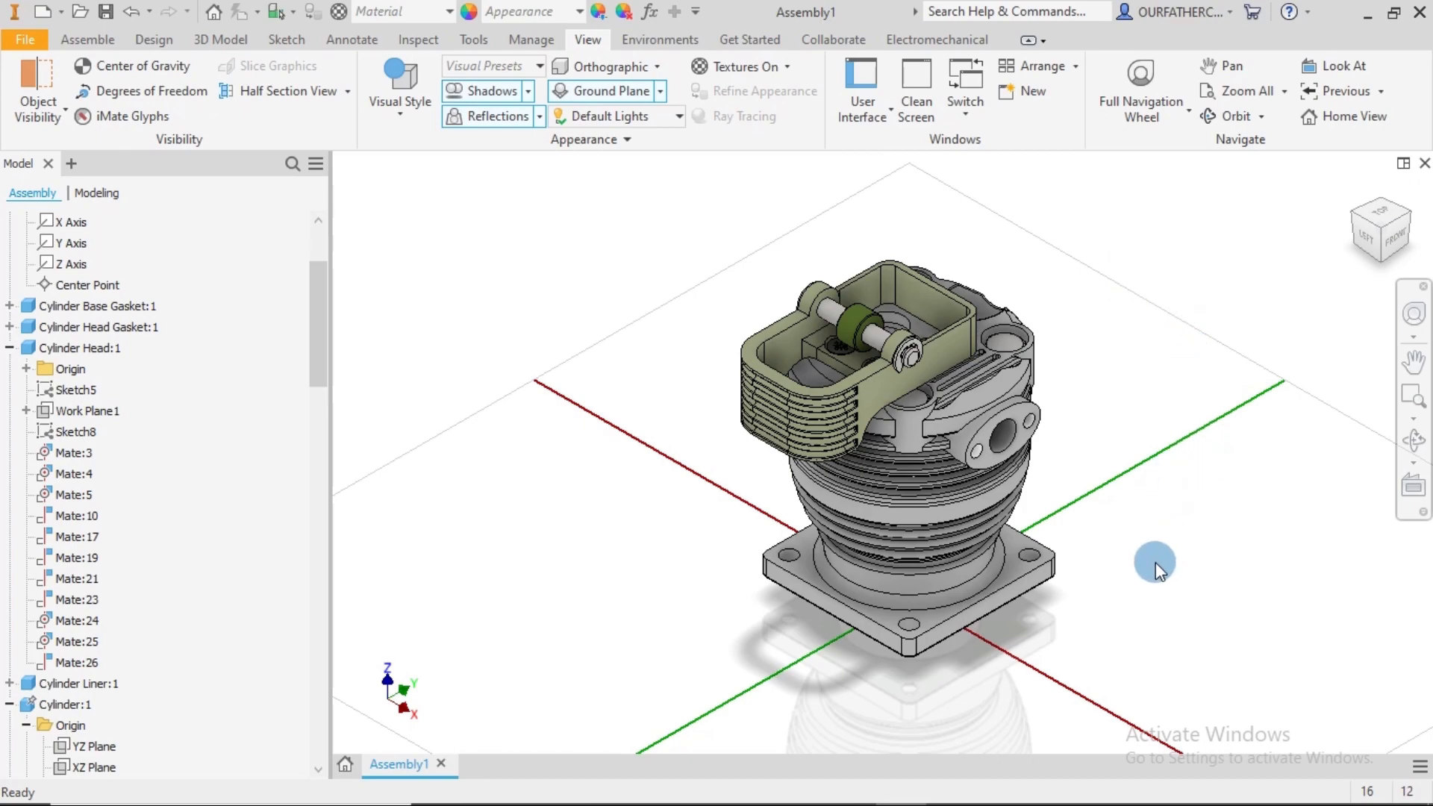
{"action": "middle_click_drag", "start_coordinate": [1155, 571], "coordinate": [1137, 366], "text": "shift"}
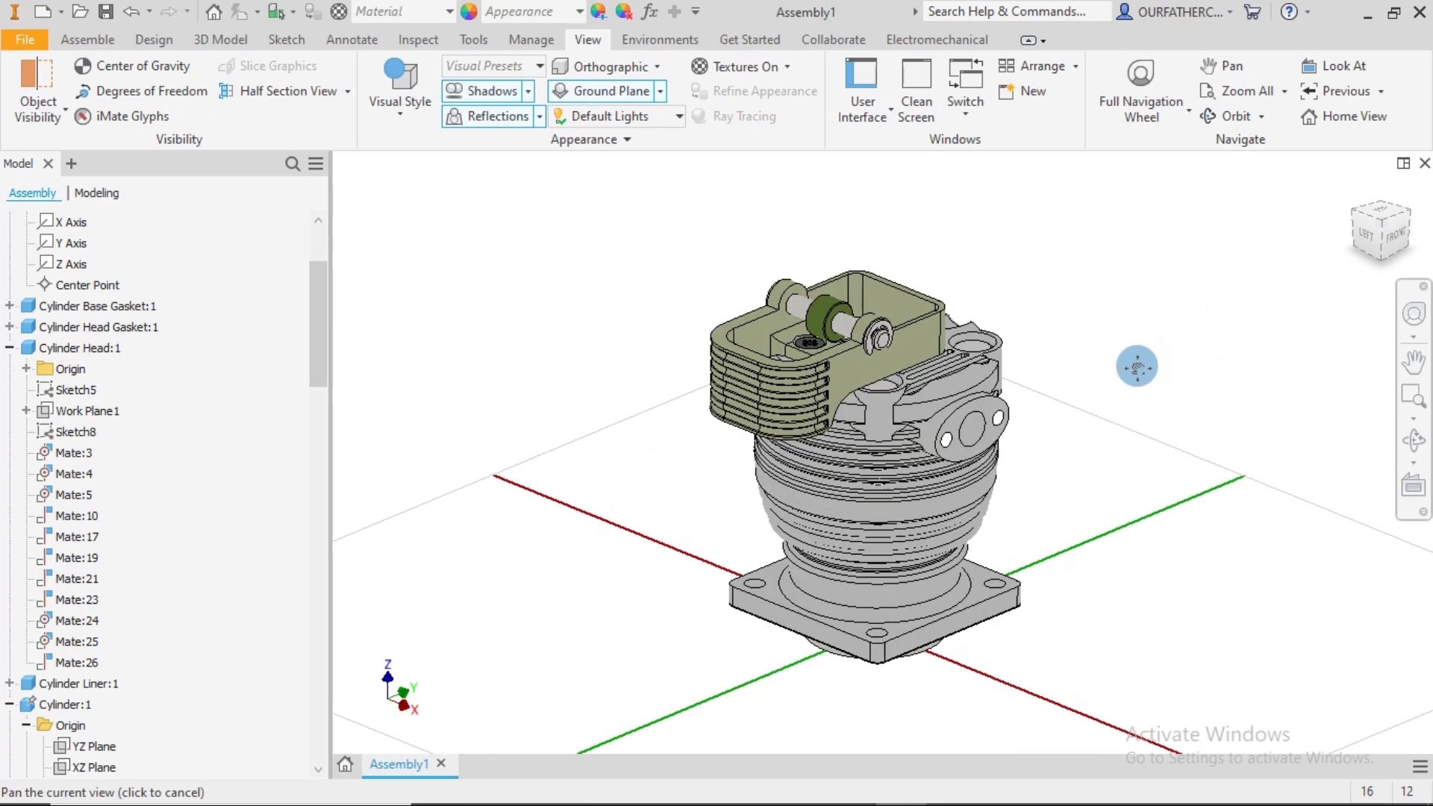
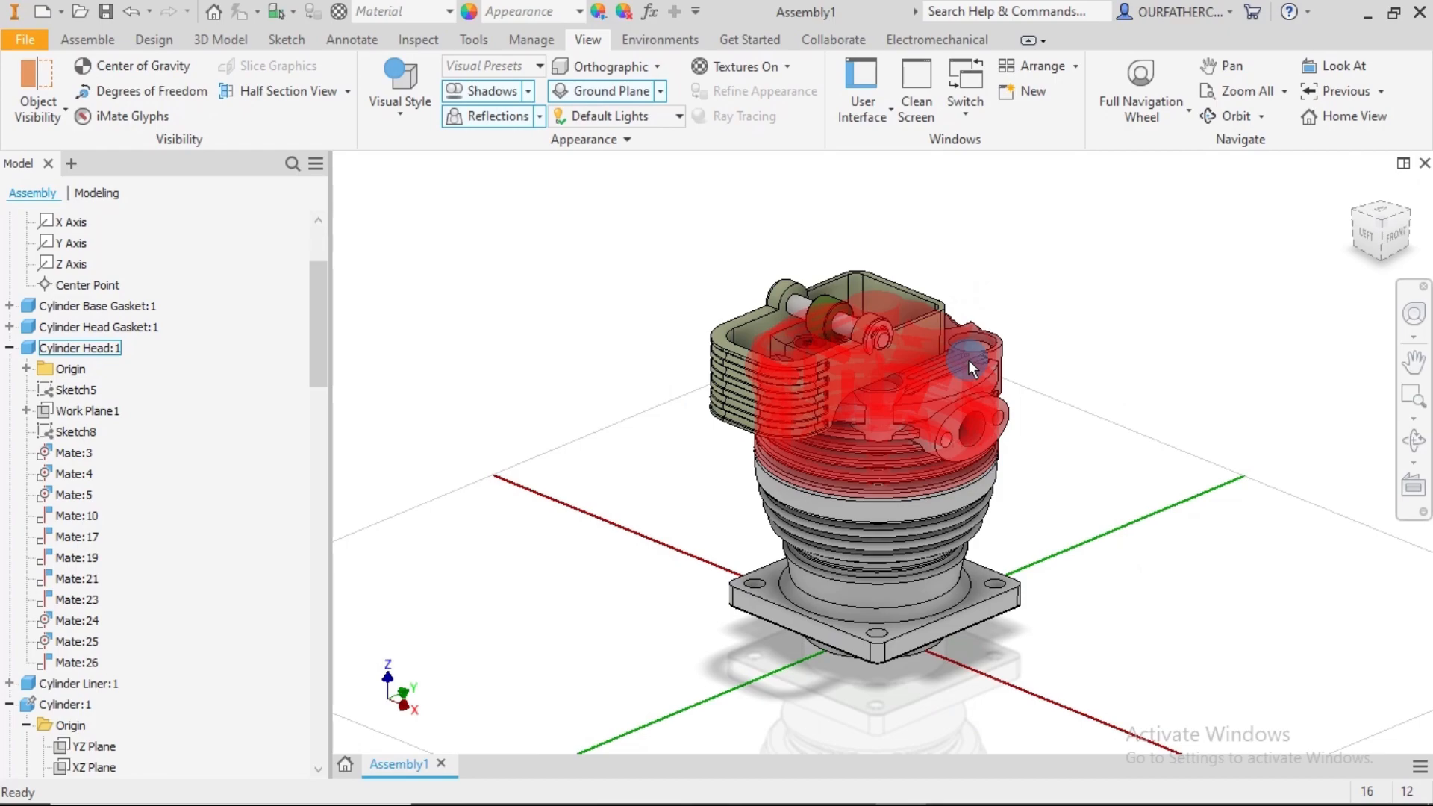
{"action": "mouse_move", "coordinate": [968, 359]}
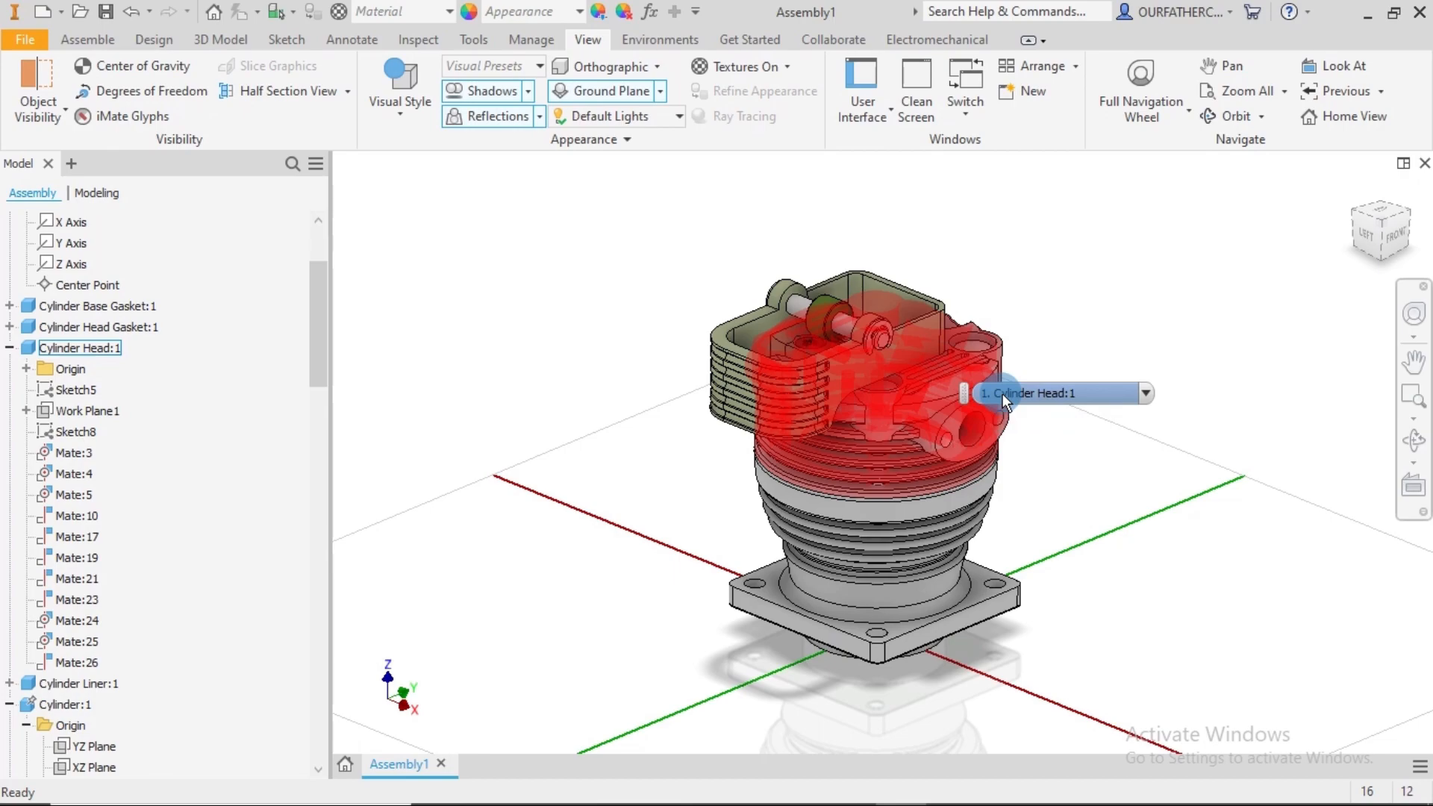
{"action": "left_click", "coordinate": [1147, 295]}
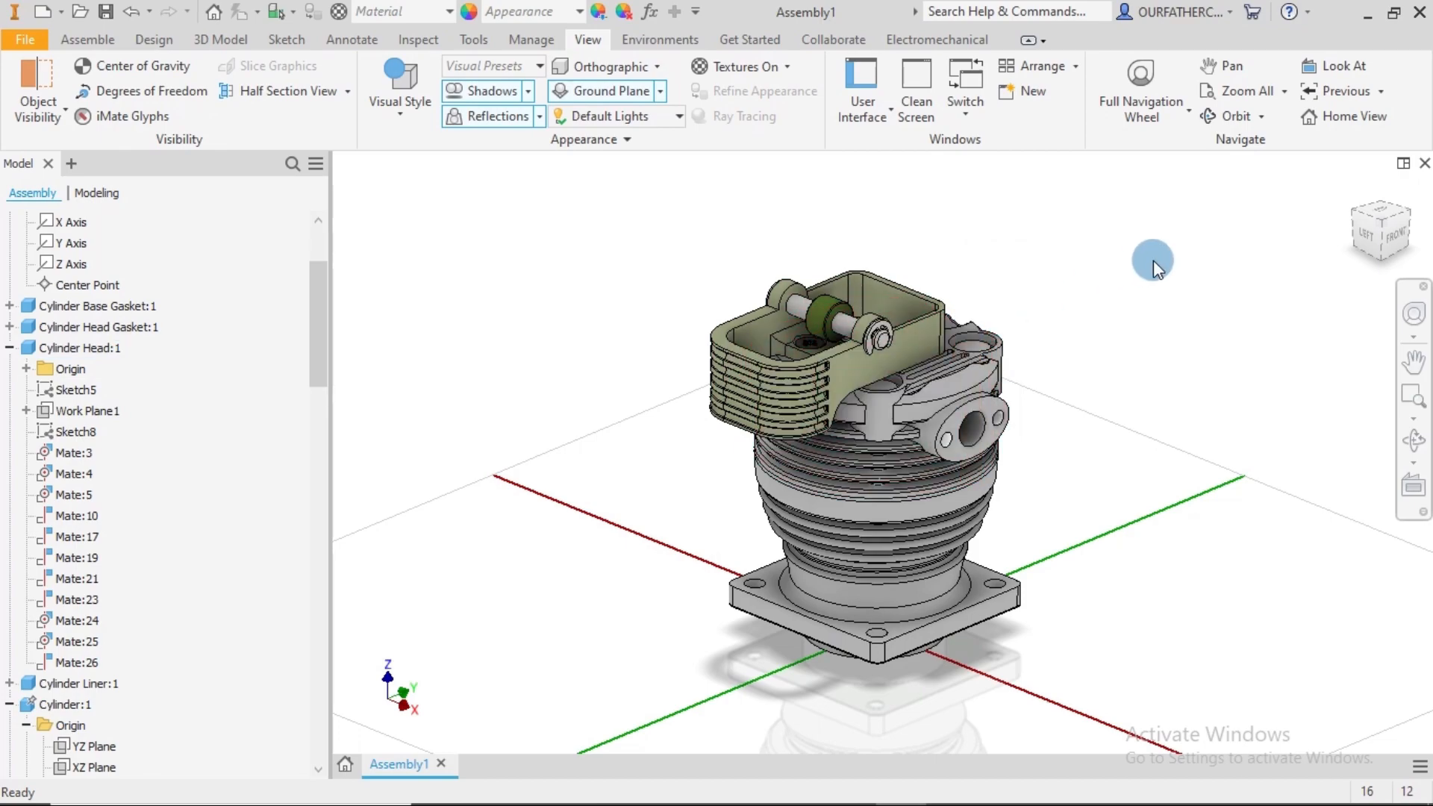
{"action": "middle_click_drag", "start_coordinate": [1153, 260], "coordinate": [1171, 285], "text": "shift"}
{"action": "left_click", "coordinate": [1351, 192]}
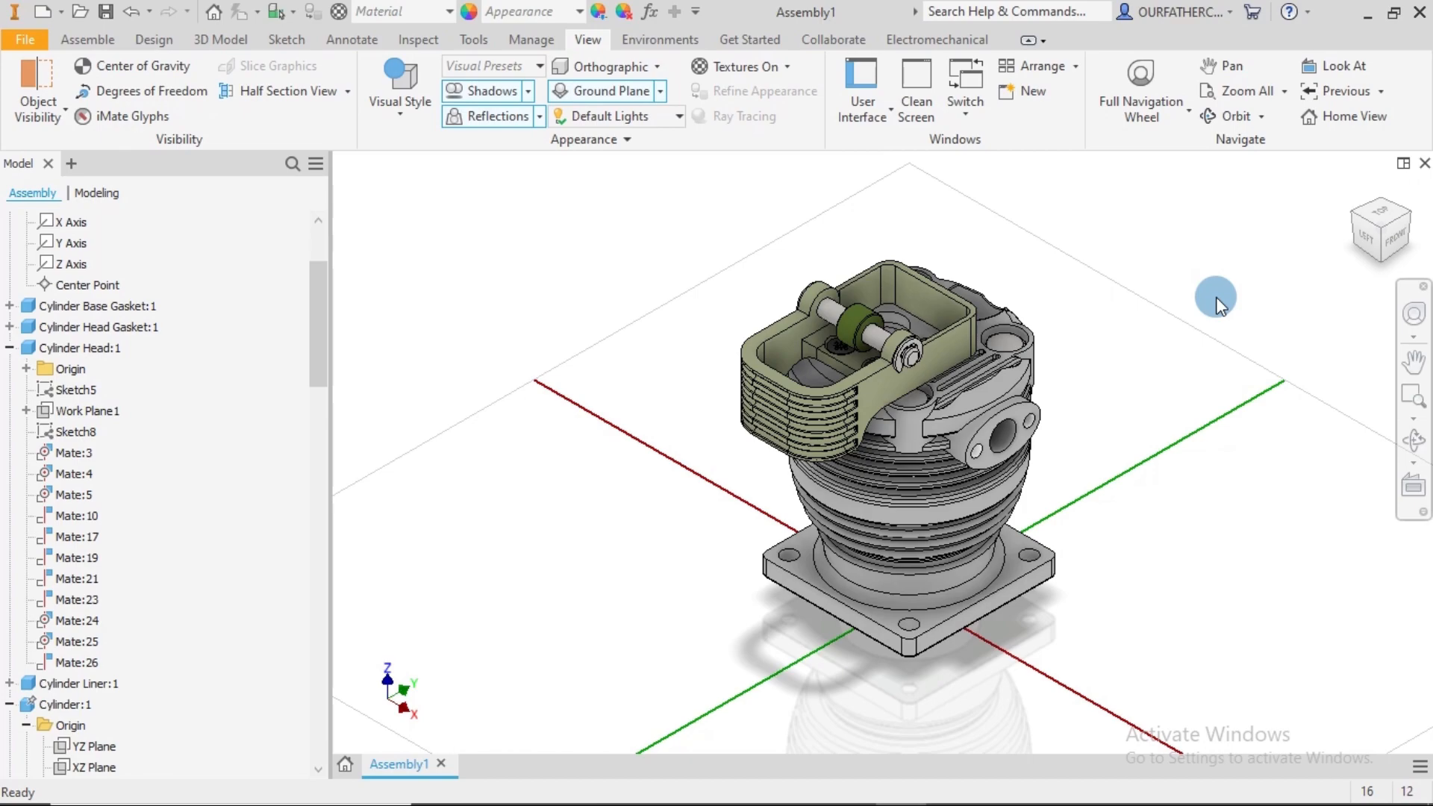
- Save the assembly as Cylinder Sub-Assembly in the Assembly Files folder
{"action": "left_click_drag", "start_coordinate": [1187, 529], "coordinate": [1186, 519]}
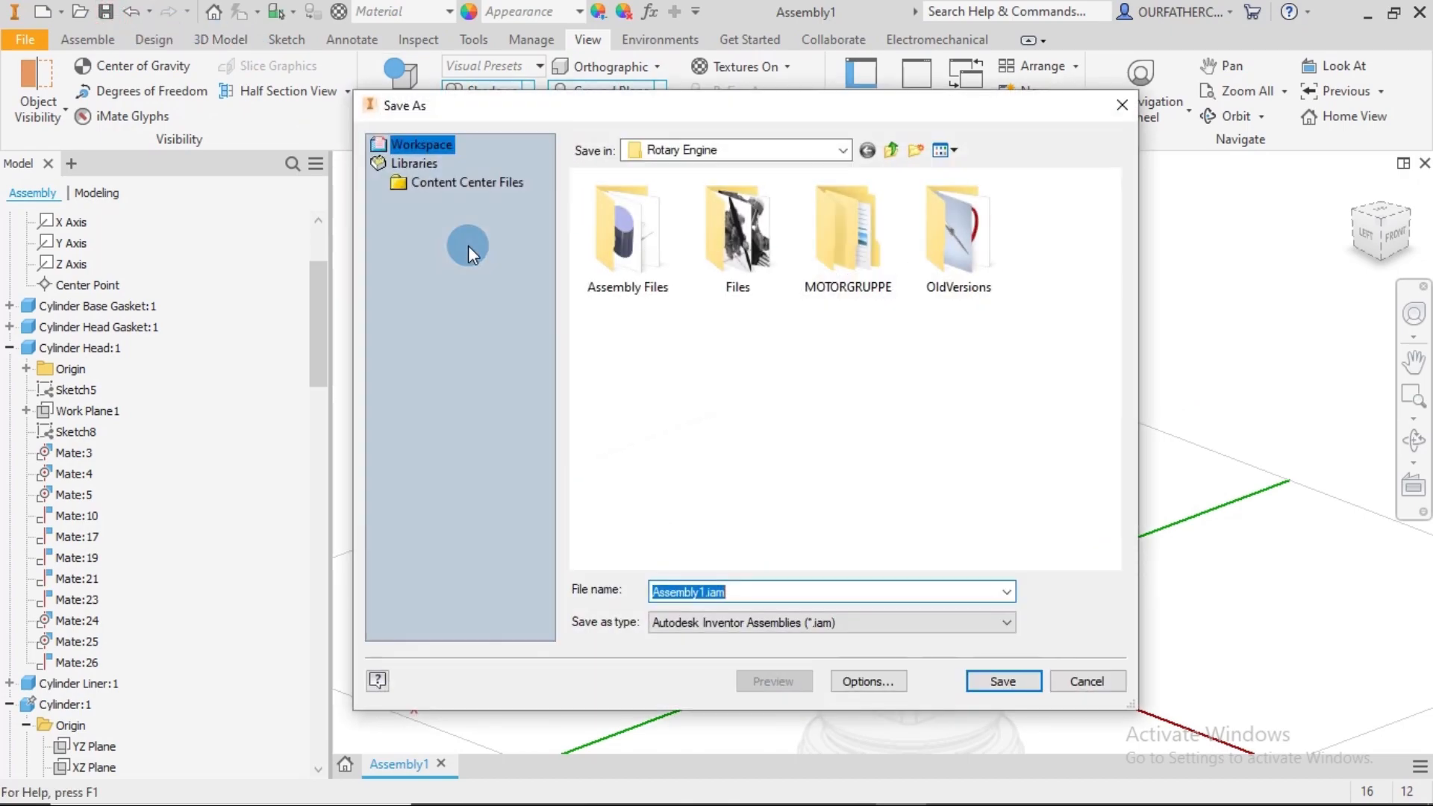
{"action": "double_click", "coordinate": [620, 235]}
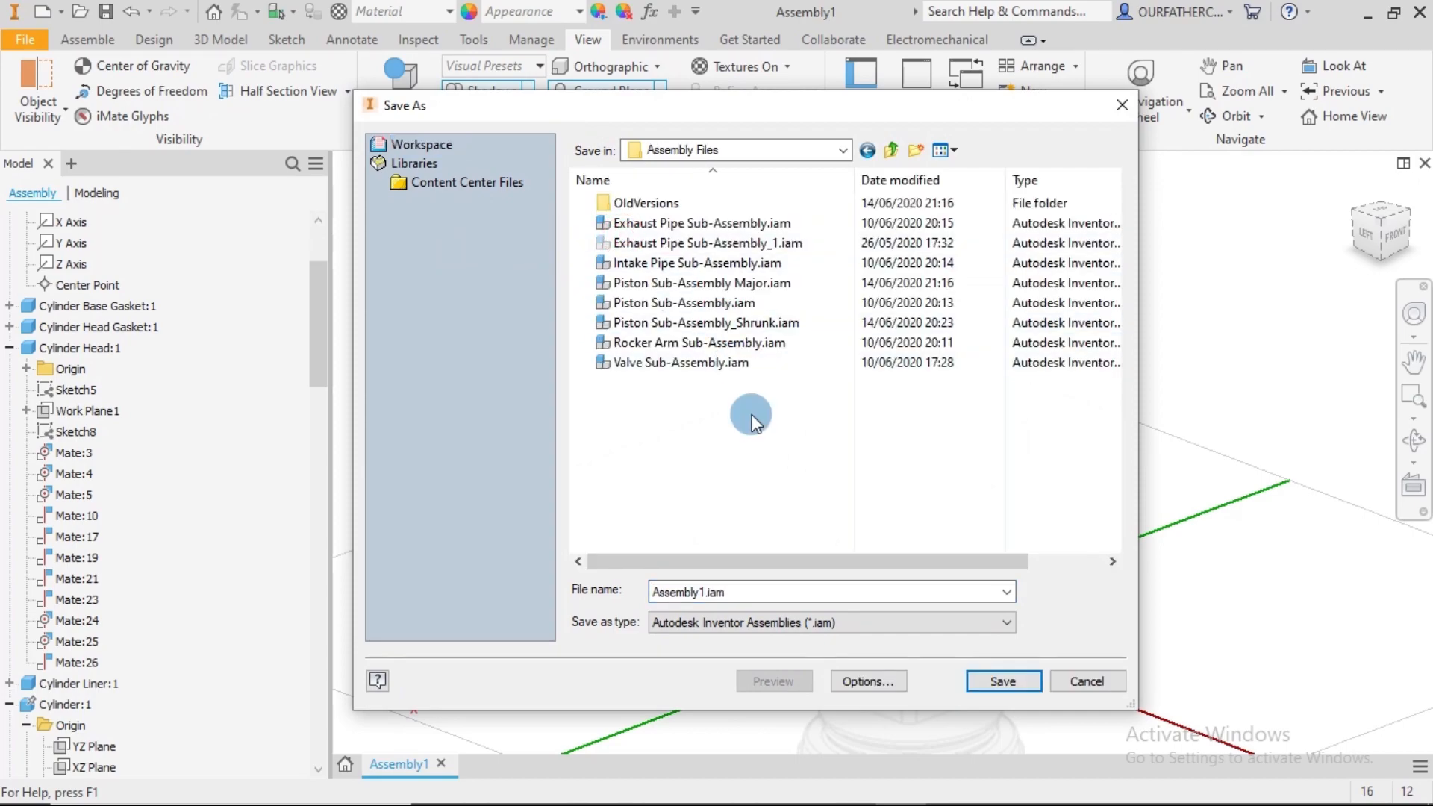
{"action": "left_click", "coordinate": [766, 587]}
{"action": "type", "text": "C"}
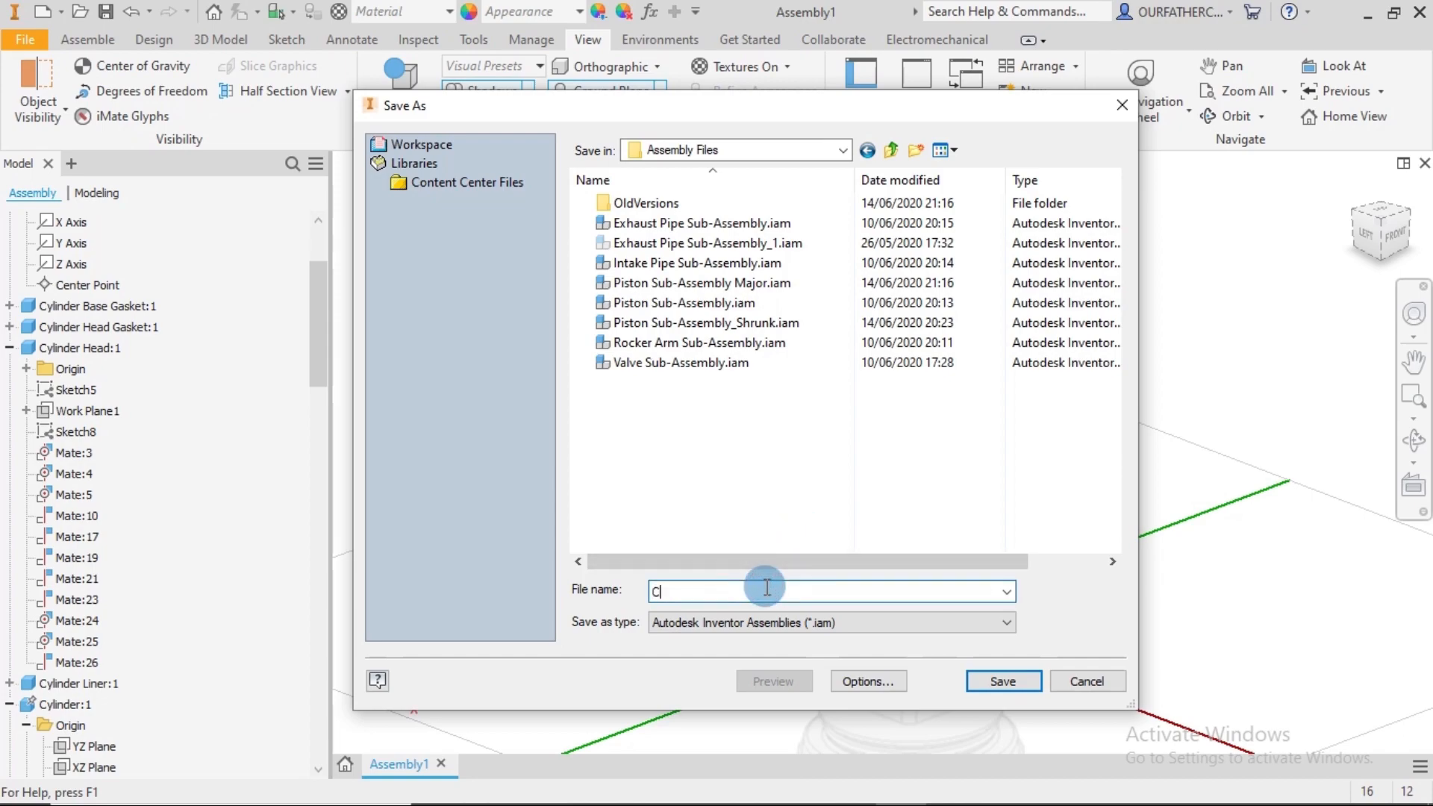
{"action": "type", "text": "ylinder Sub-Assembly"}
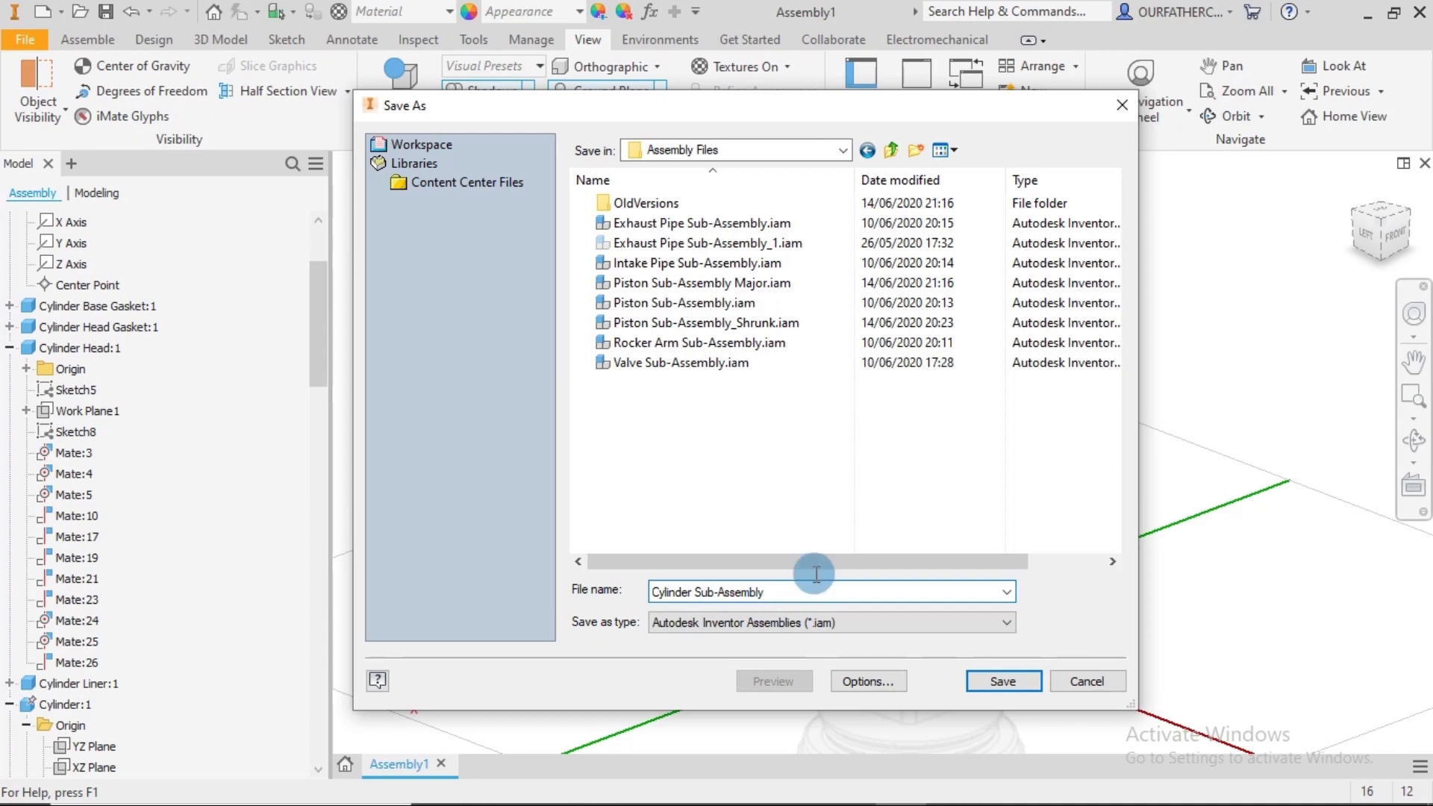
{"action": "left_click", "coordinate": [1007, 682]}
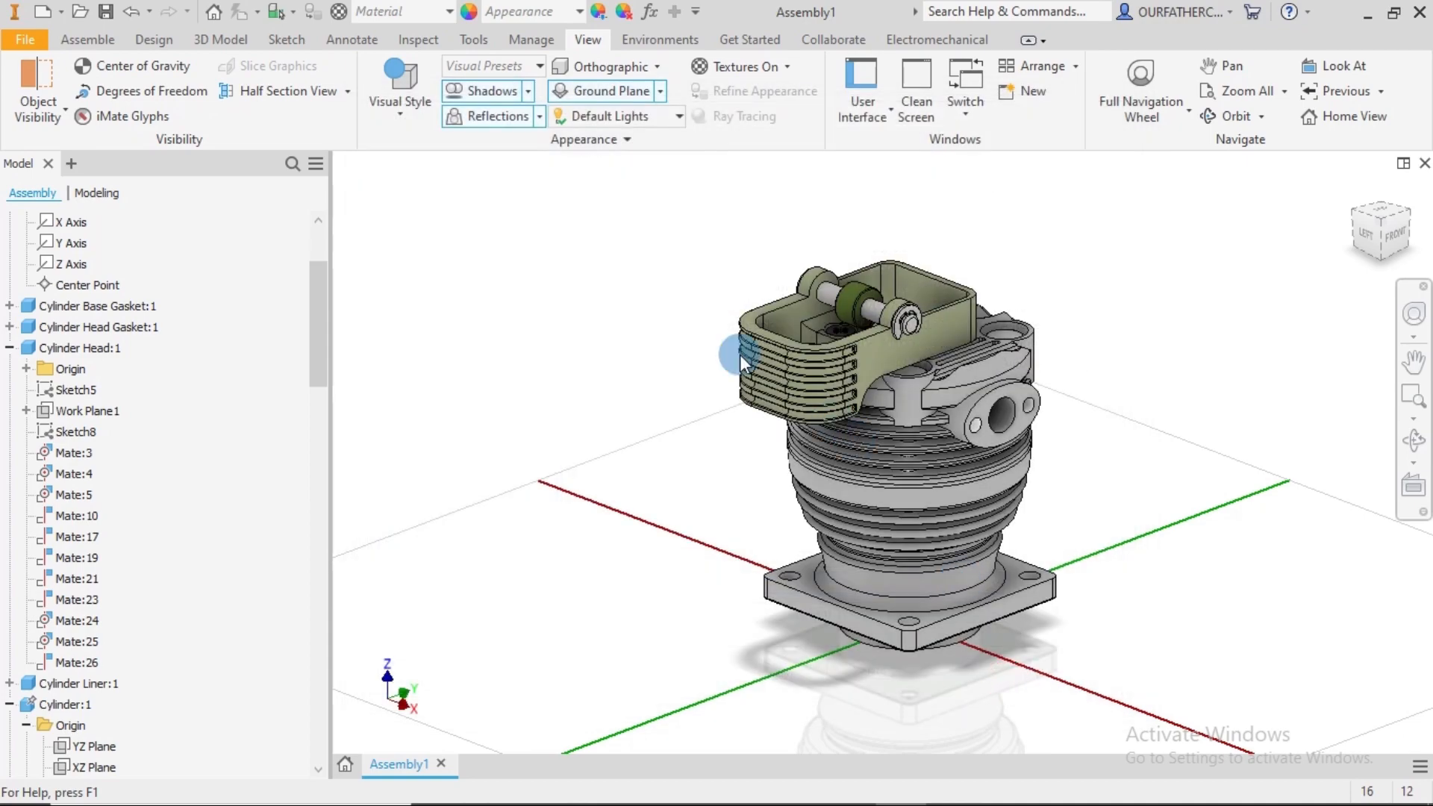
{"action": "left_click", "coordinate": [944, 248]}
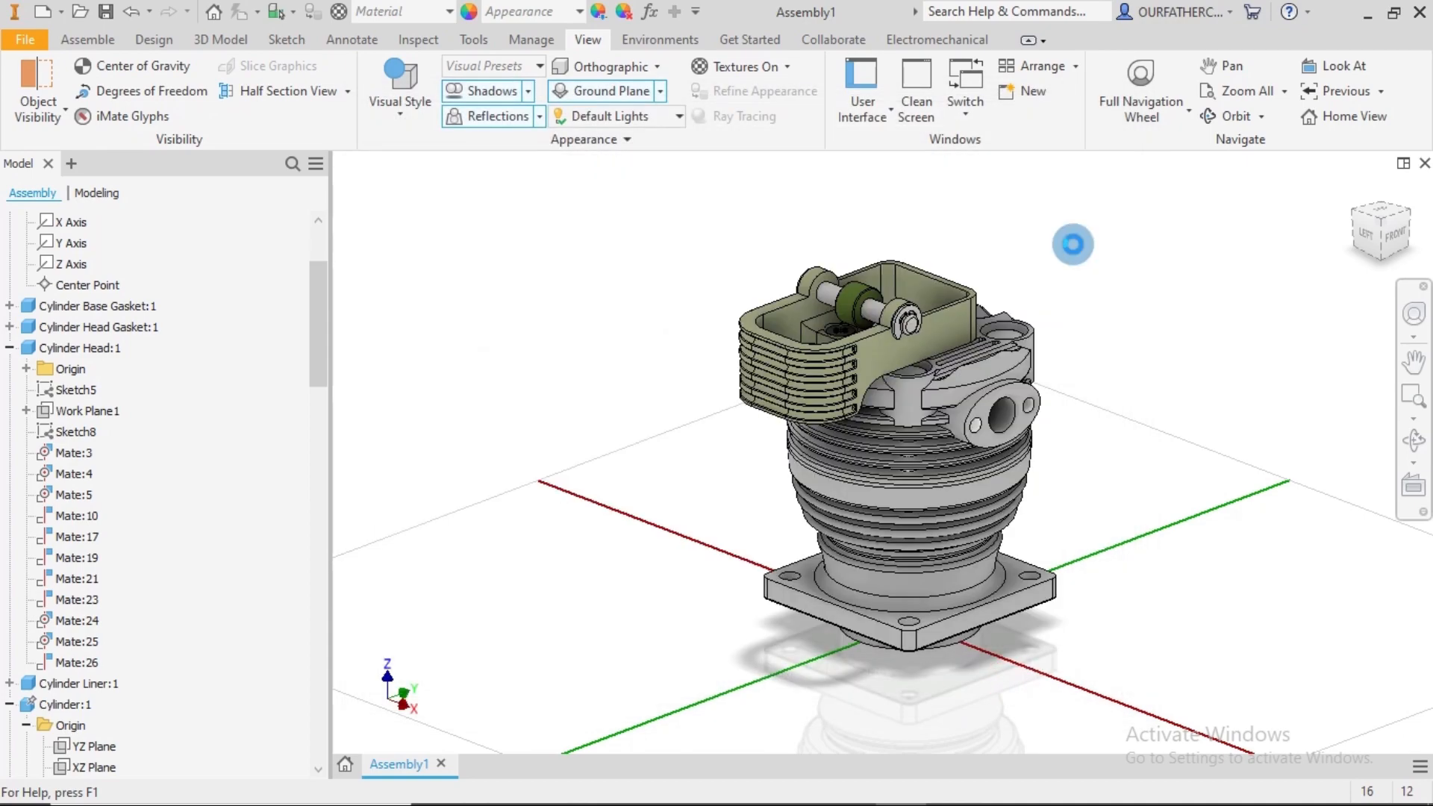